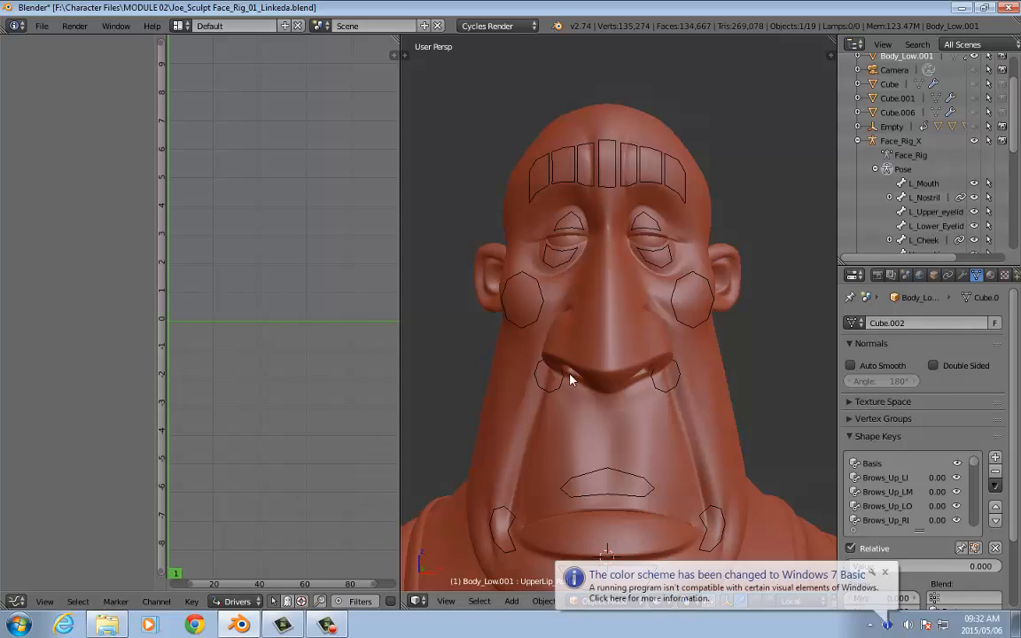
# - Make the window full screen and frame the head's brow controls in front orthographic view
pyautogui.click(884, 573)
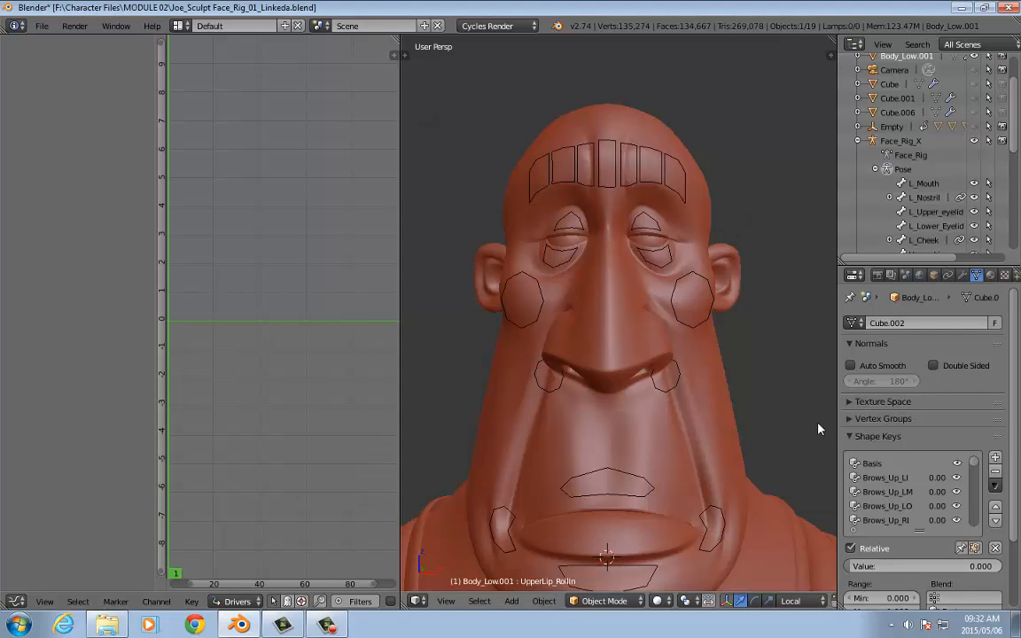
pyautogui.hotkey('alt', 'F11')
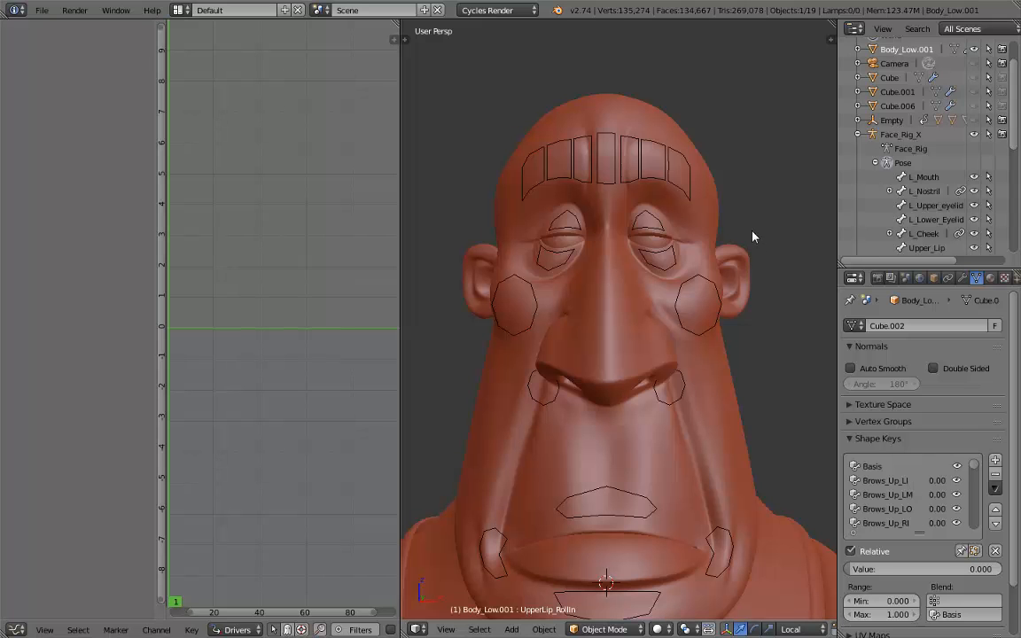
pyautogui.keyDown('shift'); pyautogui.moveTo(756, 237); pyautogui.dragTo(746, 221, button='middle'); pyautogui.keyUp('shift')
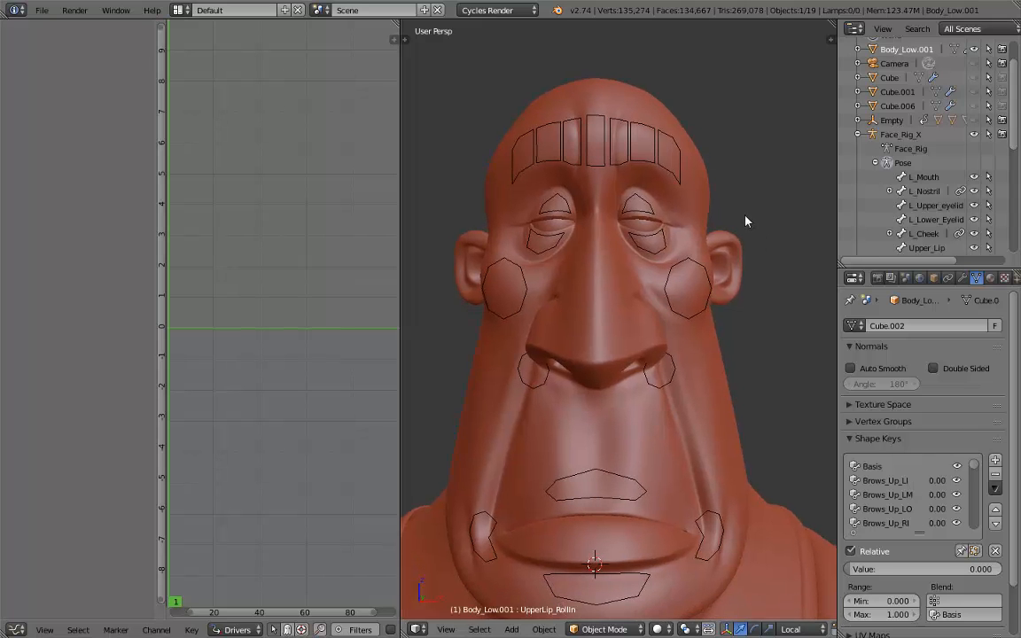
pyautogui.press('KP_1')
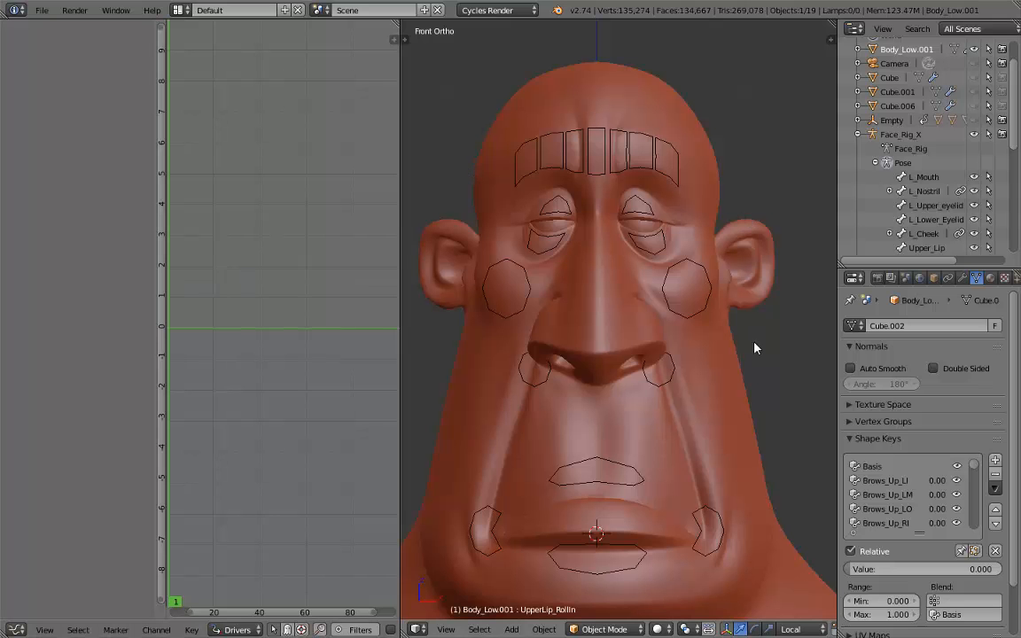
pyautogui.keyDown('shift'); pyautogui.moveTo(776, 274); pyautogui.dragTo(770, 377, button='middle'); pyautogui.keyUp('shift')
pyautogui.scroll(3, 761, 256)
pyautogui.keyDown('shift'); pyautogui.moveTo(761, 233); pyautogui.dragTo(771, 329, button='middle'); pyautogui.keyUp('shift')
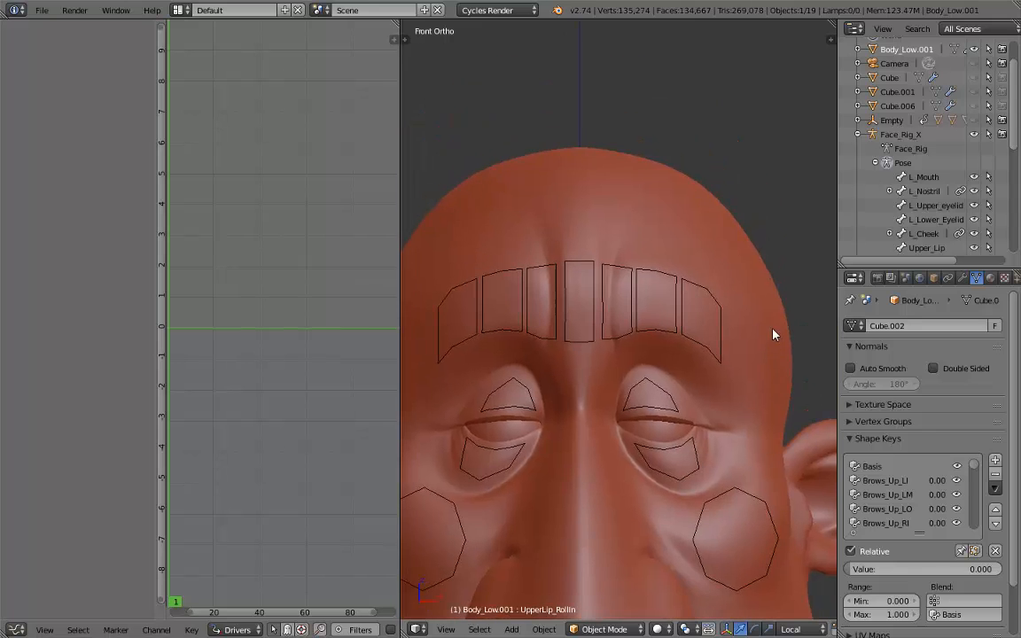
# - Select the L_Brow_01 bone and try moving it up and down along its local Y axis
pyautogui.rightClick(616, 264)
pyautogui.scroll(3, 639, 369)
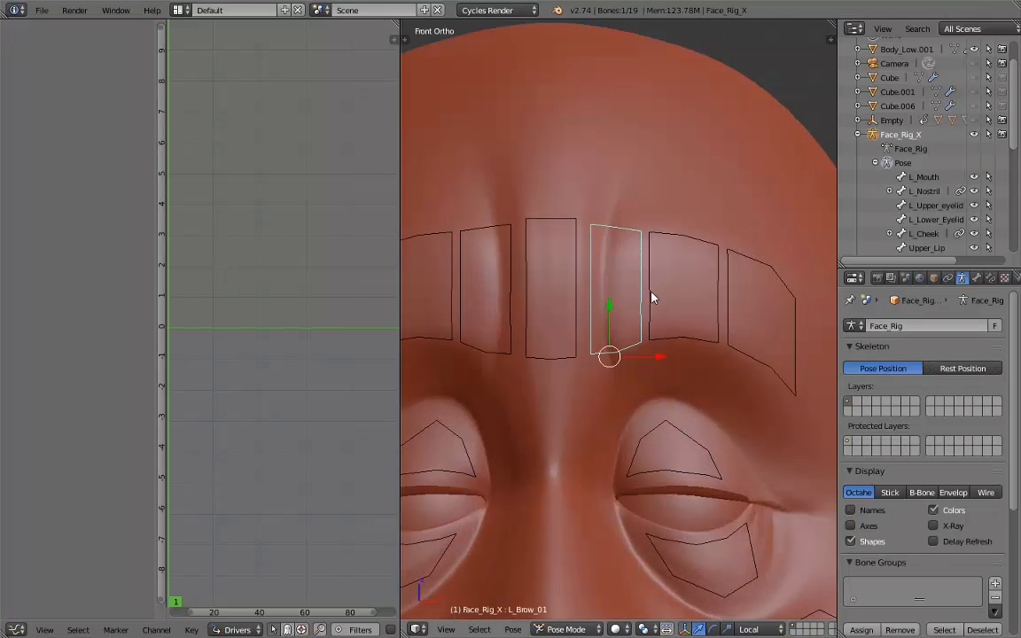
pyautogui.keyDown('shift'); pyautogui.moveTo(650, 291); pyautogui.dragTo(675, 260, button='middle'); pyautogui.keyUp('shift')
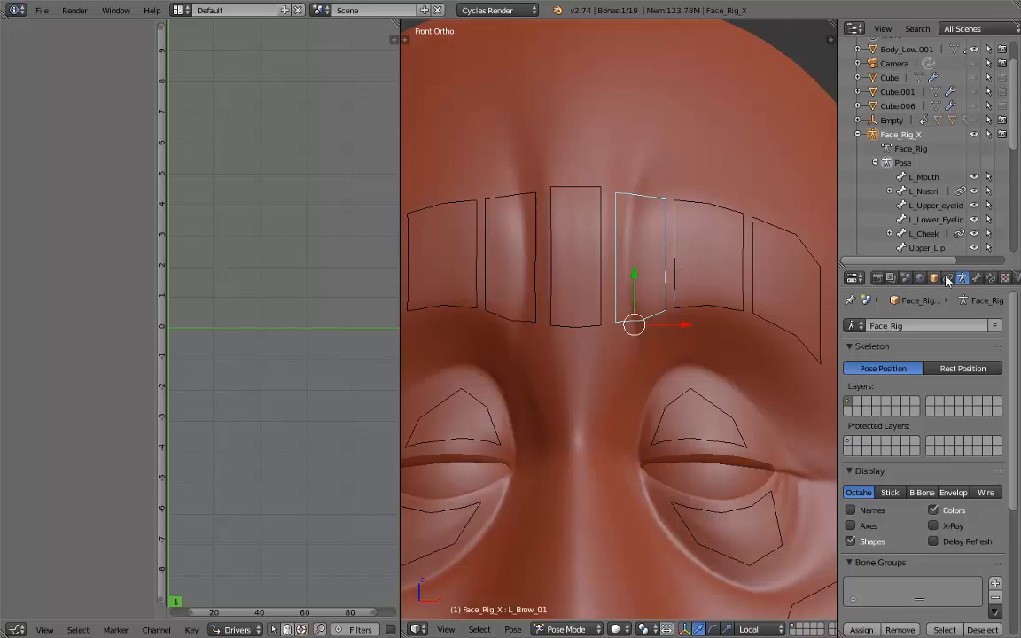
pyautogui.press('g')
pyautogui.press('y')
pyautogui.press('y')
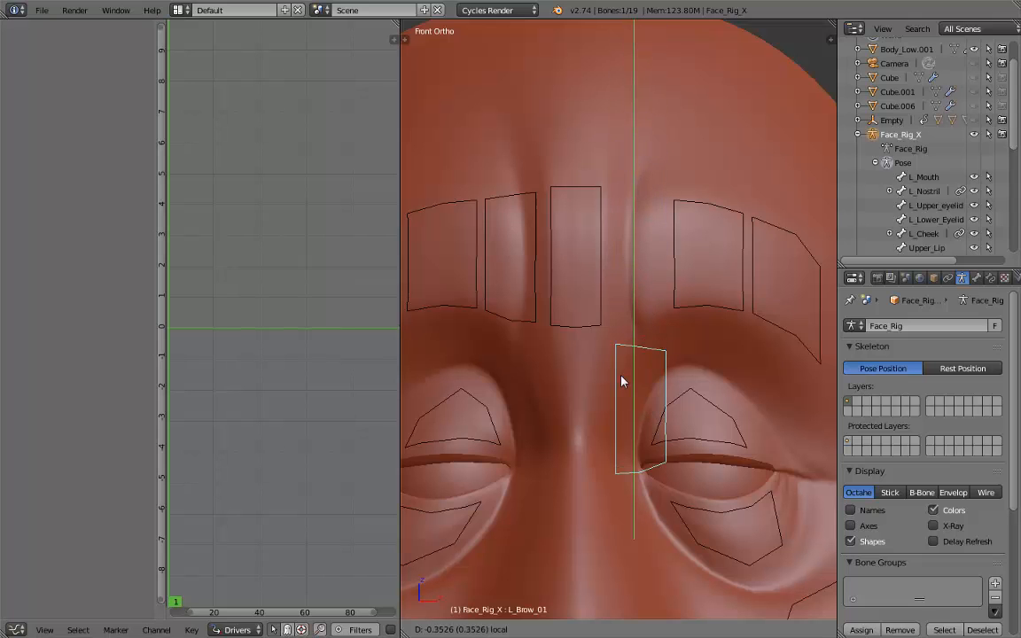
pyautogui.click(634, 182)
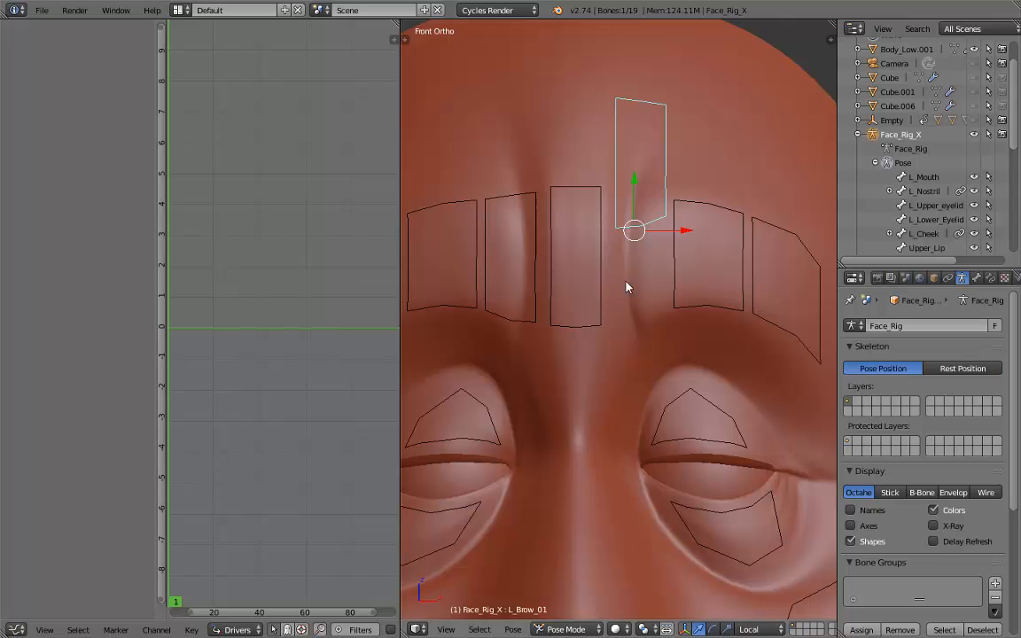
pyautogui.moveTo(638, 187); pyautogui.dragTo(632, 296)
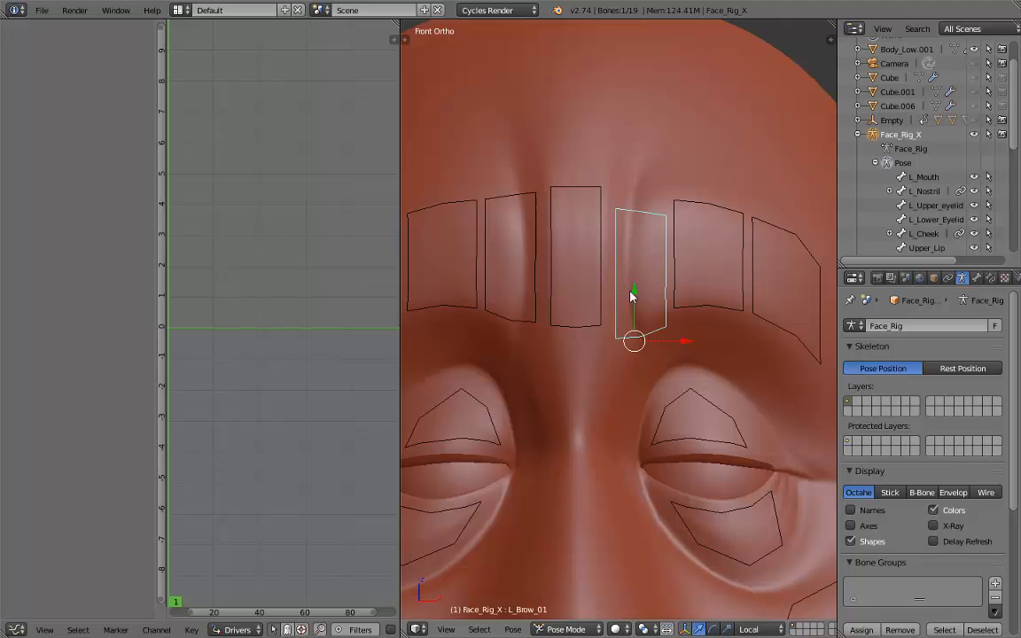
# - Show the transform properties, test L_Brow_01 at about 0.107 on Y and -0.020 on X, and clear its location
pyautogui.press('n')
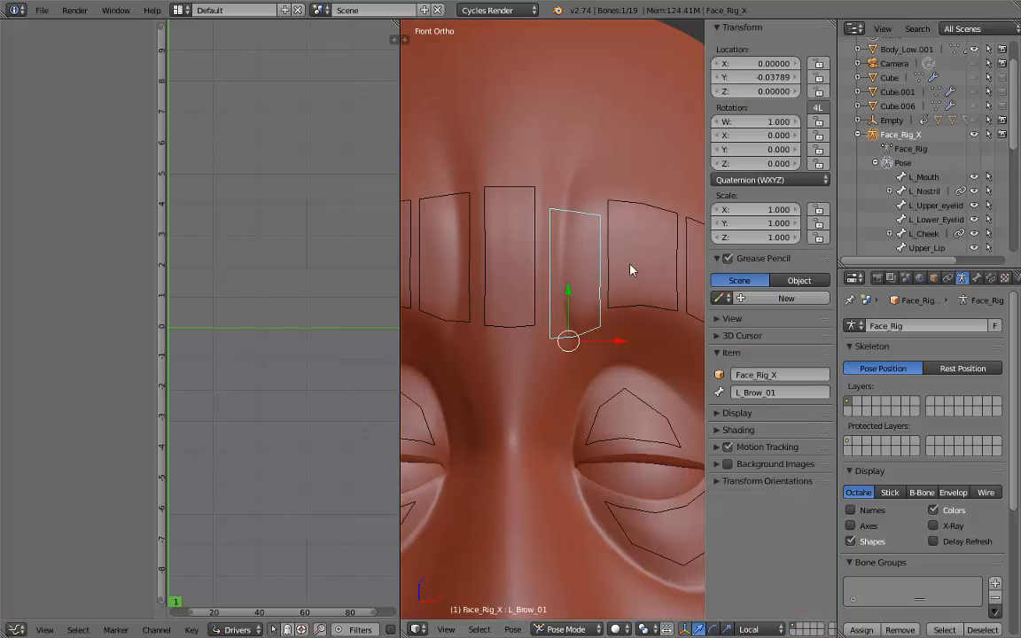
pyautogui.moveTo(569, 290); pyautogui.dragTo(686, 142)
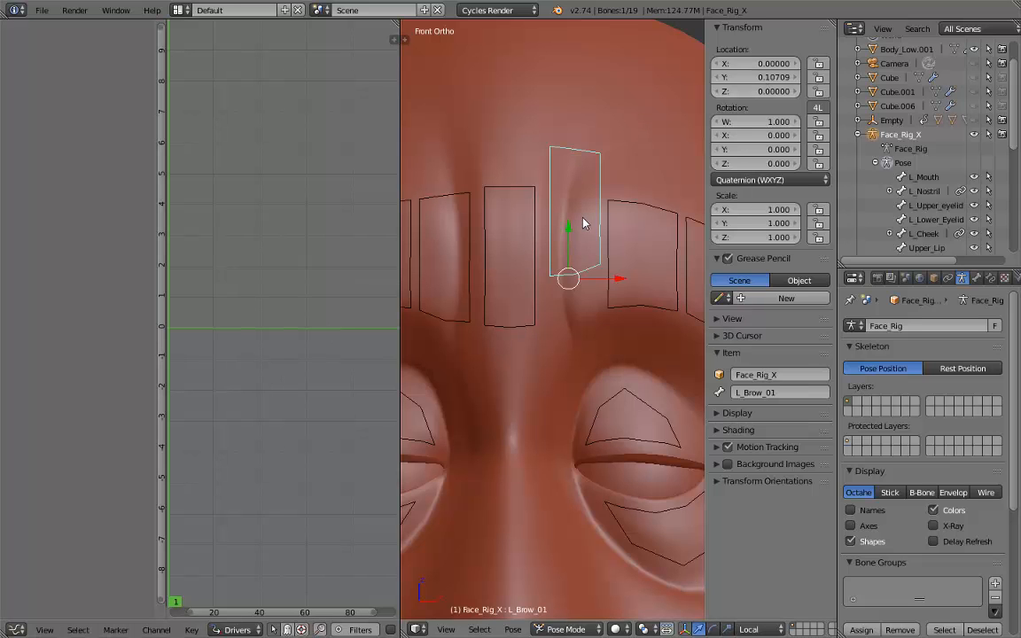
pyautogui.press('g')
pyautogui.press('x')
pyautogui.click(611, 282)
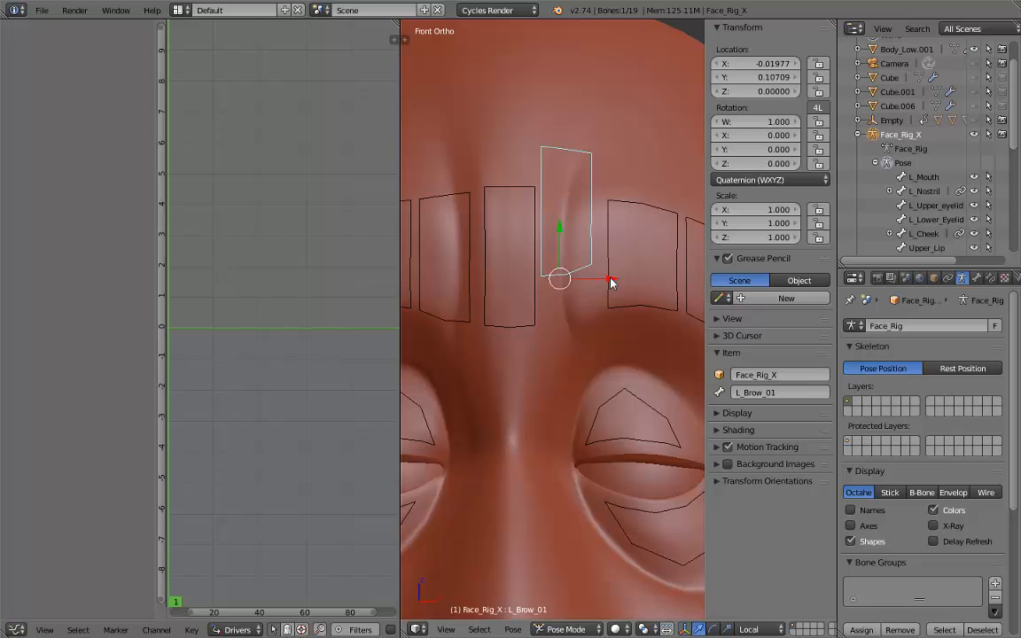
pyautogui.hotkey('alt', 'g')
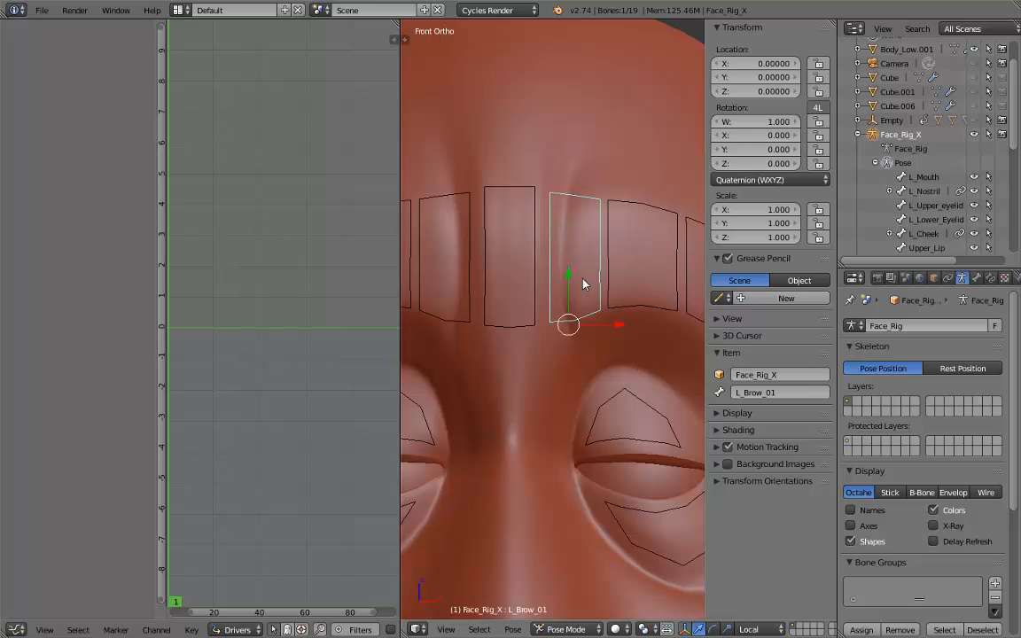
# - Select the Body_Low.001 head mesh and add a driver to its Brows_Up_LI shape key value
pyautogui.scroll(-2, 583, 283)
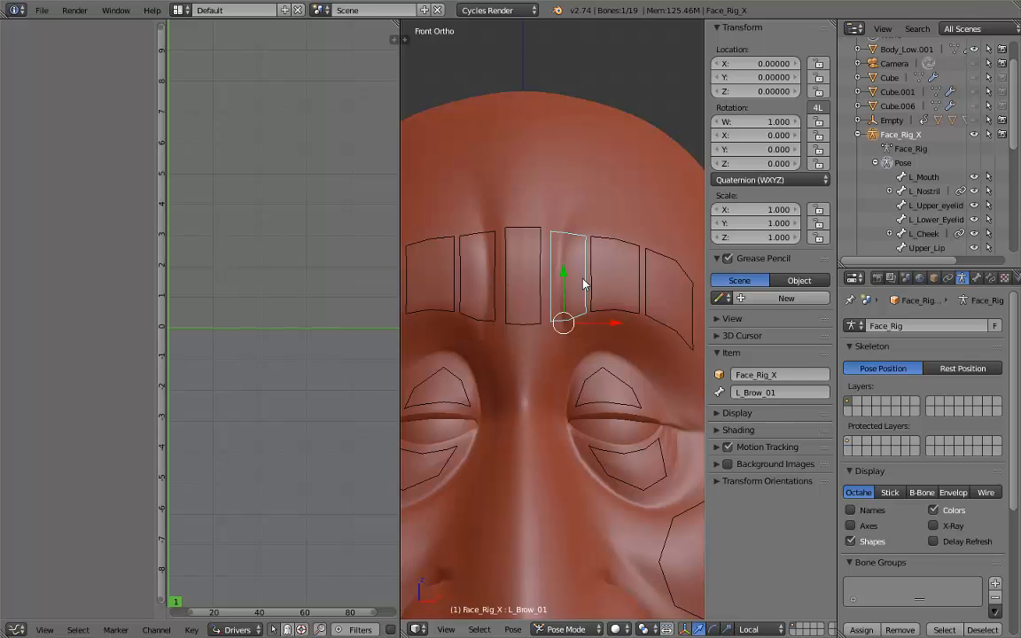
pyautogui.rightClick(603, 224)
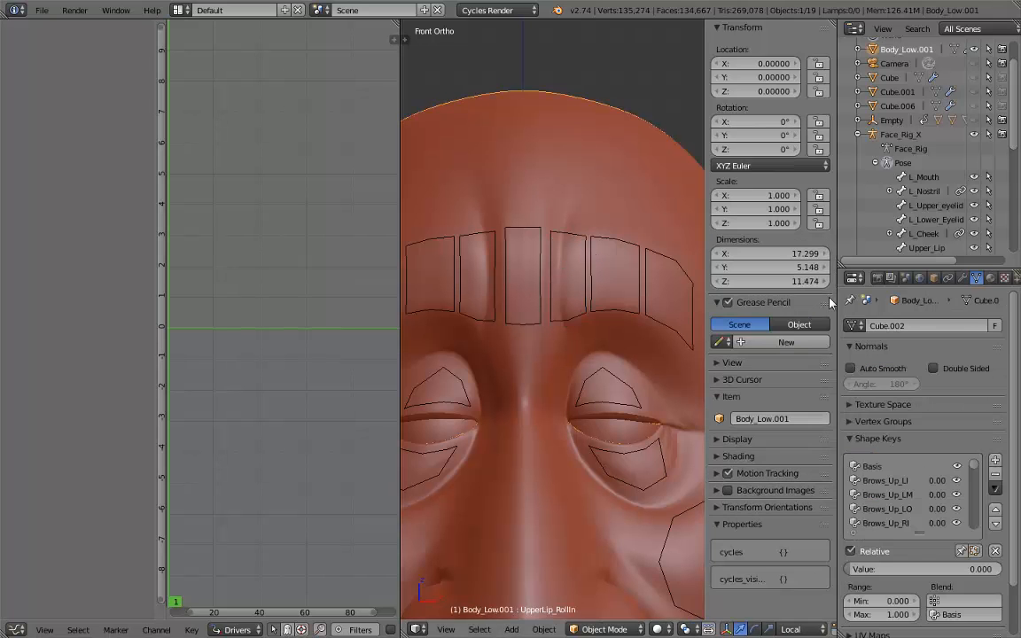
pyautogui.rightClick(937, 480)
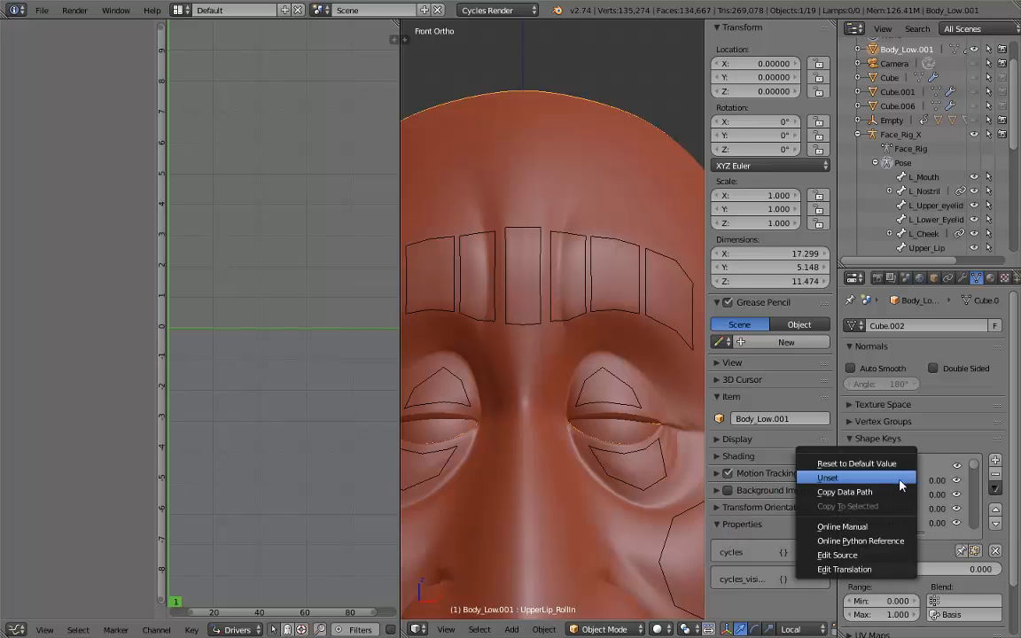
pyautogui.rightClick(937, 480)
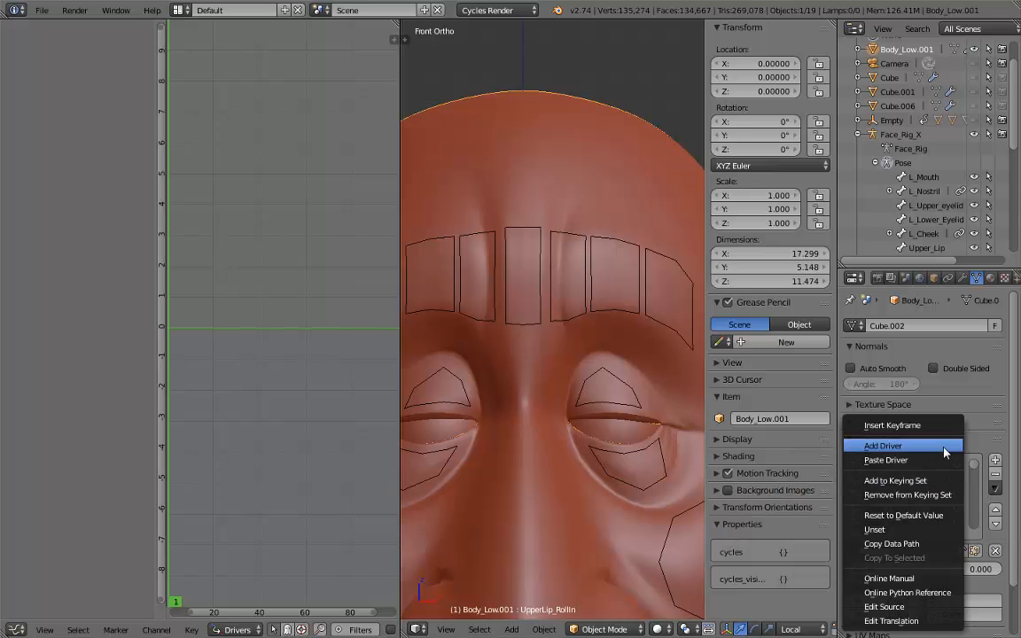
pyautogui.click(944, 447)
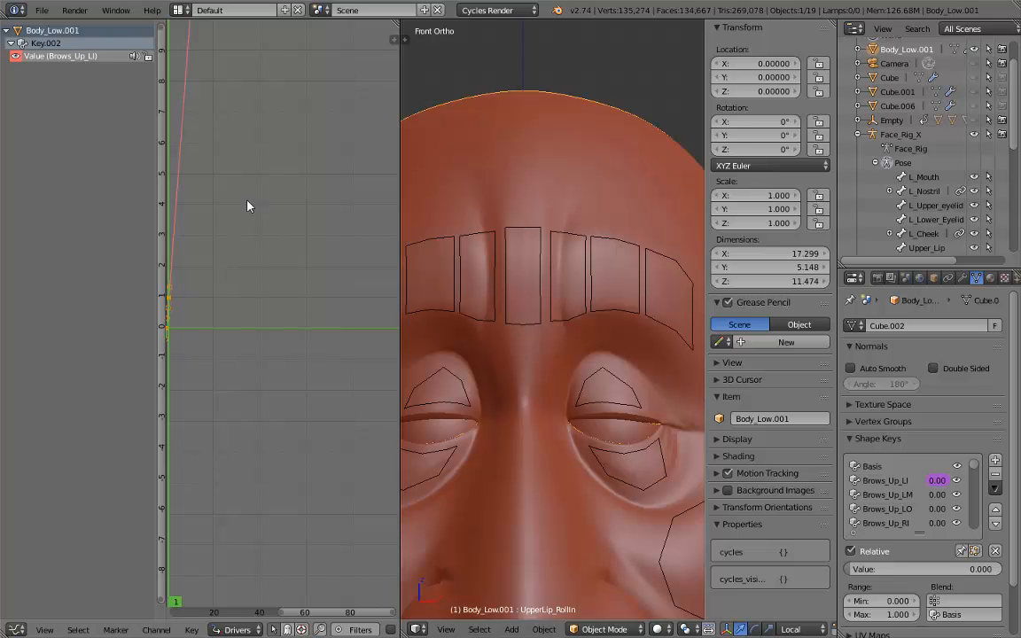
# - Stretch the frame scale of the driver graph to examine the Brows_Up_LI curve between its two keys
pyautogui.moveTo(219, 242); pyautogui.dragTo(299, 244, button='middle')
pyautogui.scroll(3, 297, 315)
pyautogui.scroll(2, 296, 318)
pyautogui.moveTo(250, 282); pyautogui.dragTo(273, 282, button='middle')
pyautogui.press('x')
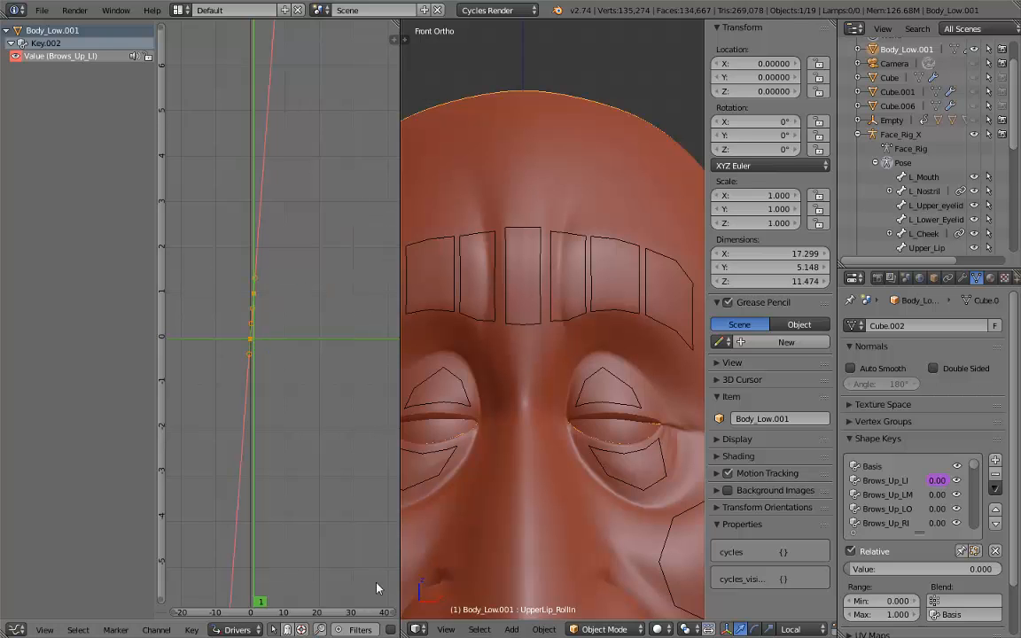
pyautogui.moveTo(391, 612); pyautogui.dragTo(263, 611)
pyautogui.moveTo(181, 618); pyautogui.dragTo(290, 611)
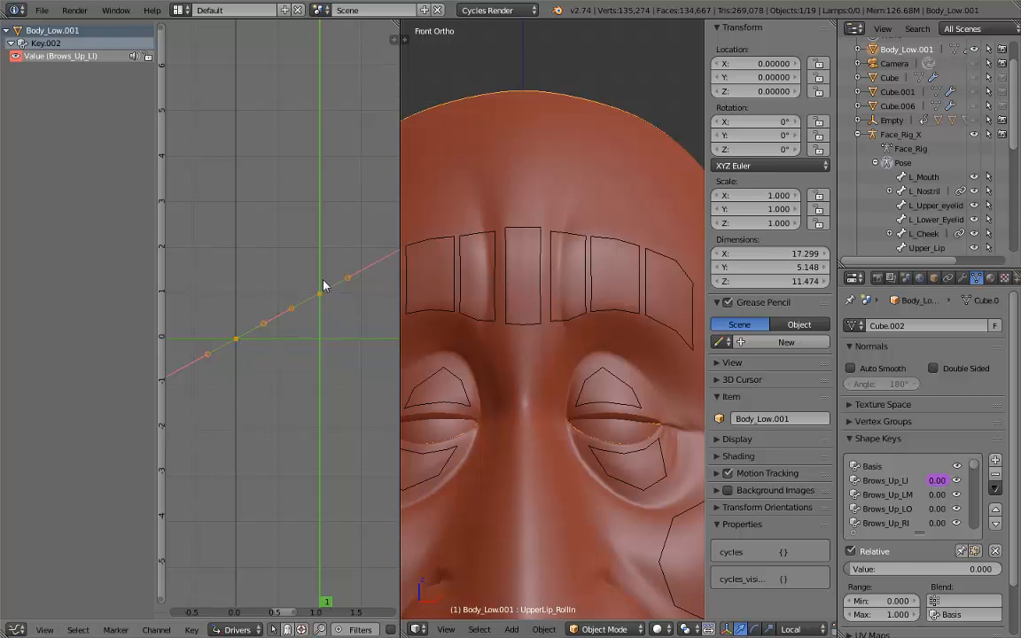
pyautogui.moveTo(348, 189); pyautogui.dragTo(234, 278, button='middle')
pyautogui.scroll(-1, 251, 222)
pyautogui.moveTo(270, 214); pyautogui.dragTo(313, 208, button='middle')
# - Widen the driver graph area and display the properties of the Brows_Up_LI driver curve
pyautogui.press('n')
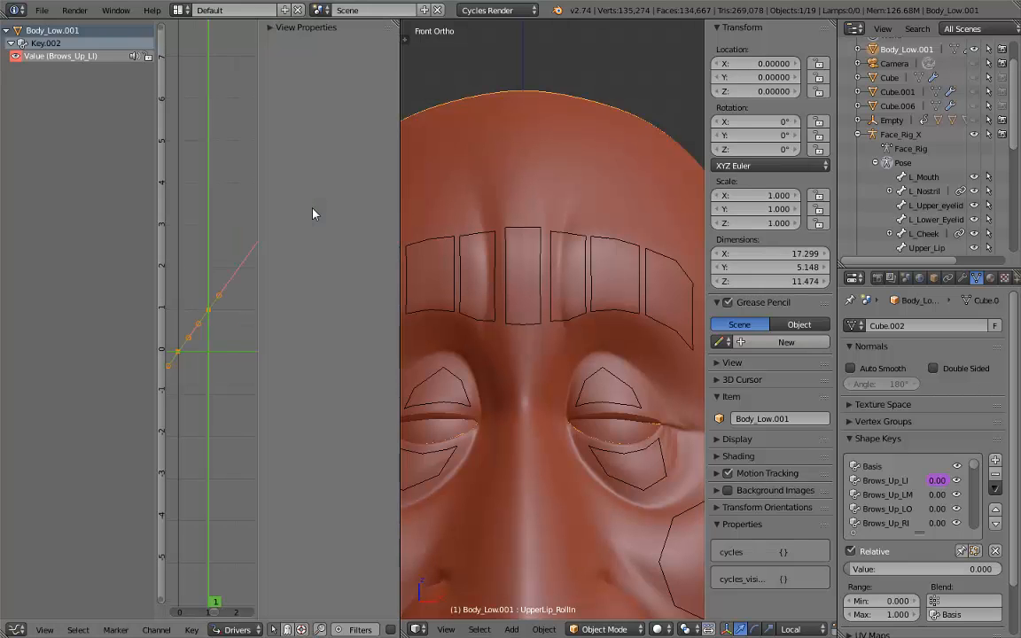
pyautogui.moveTo(400, 107); pyautogui.dragTo(472, 108)
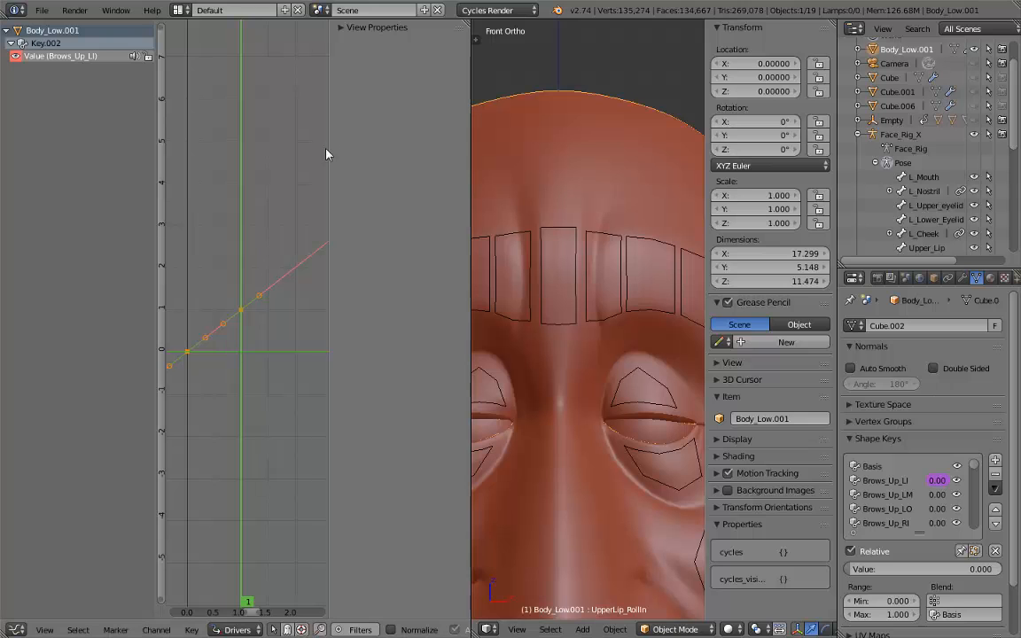
pyautogui.click(70, 59)
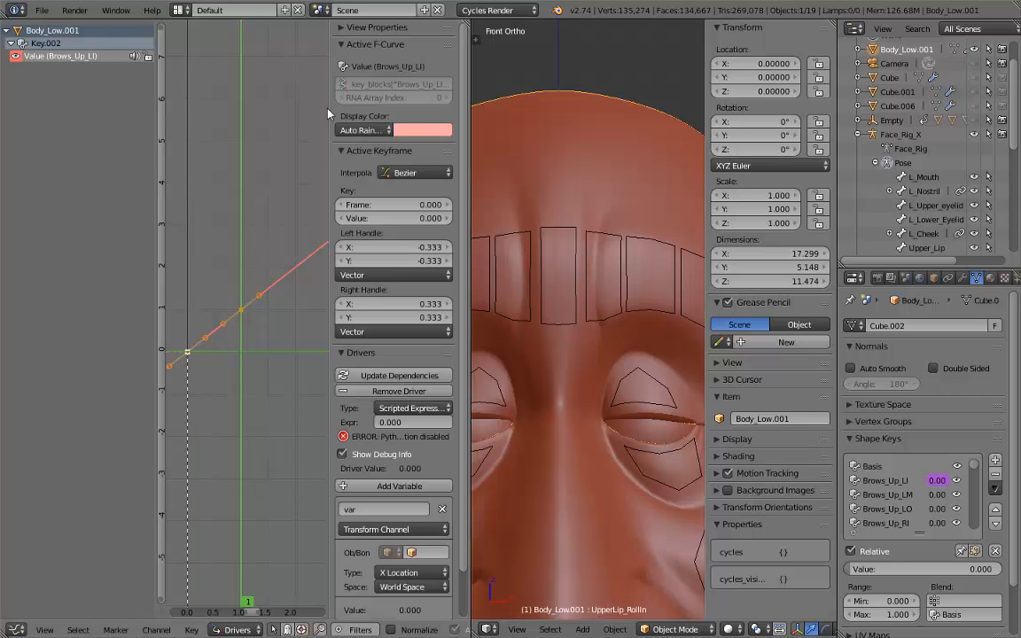
pyautogui.press('g')
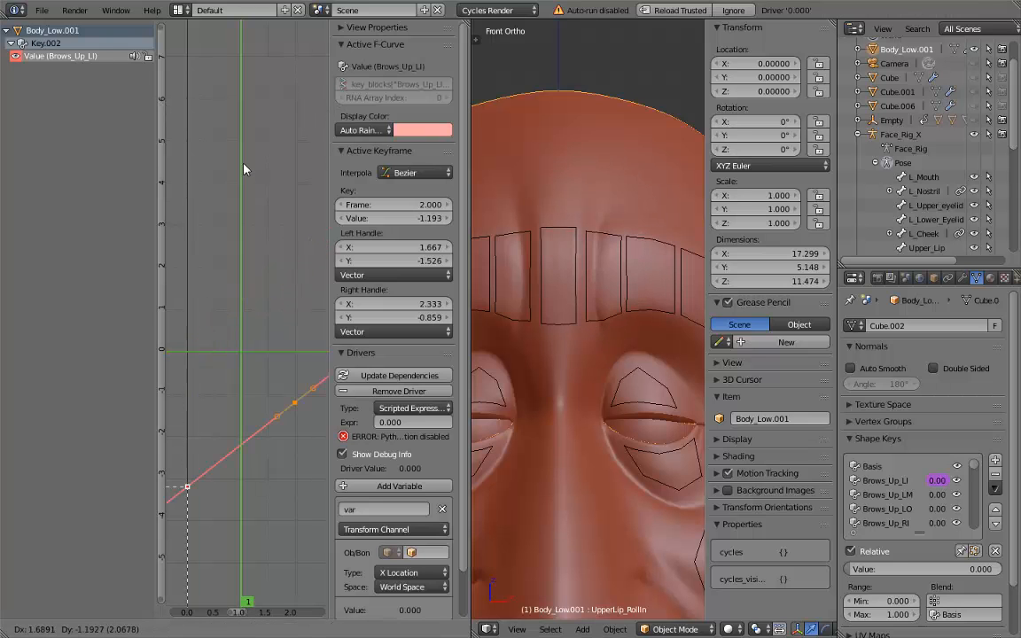
pyautogui.click(263, 159)
pyautogui.hotkey('ctrl', 'z')
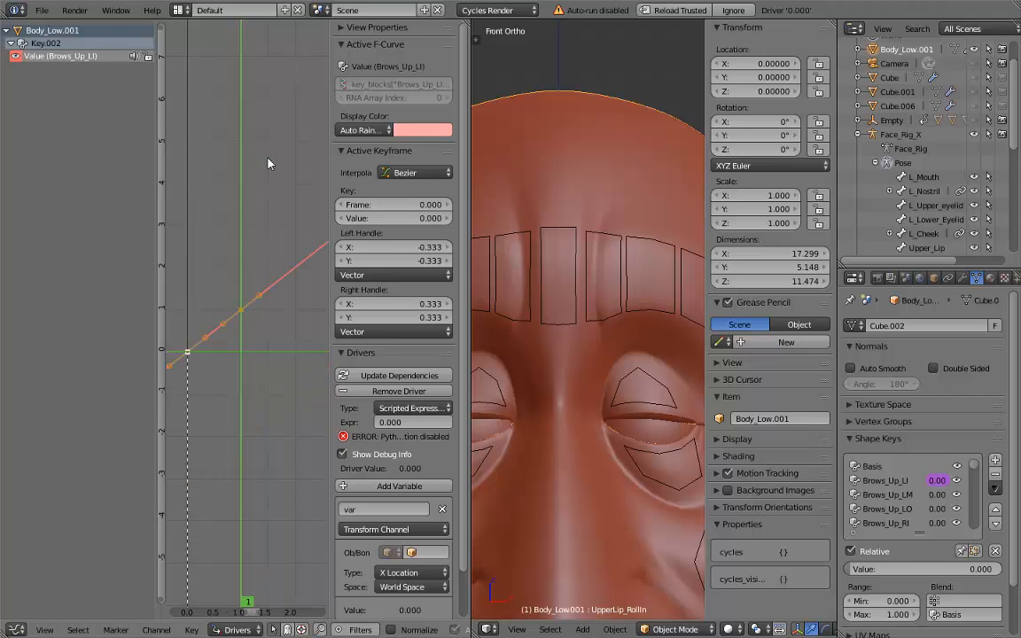
# - Widen the curve's properties sidebar and examine its key at frame 1 and the driver settings
pyautogui.moveTo(333, 128); pyautogui.dragTo(266, 129)
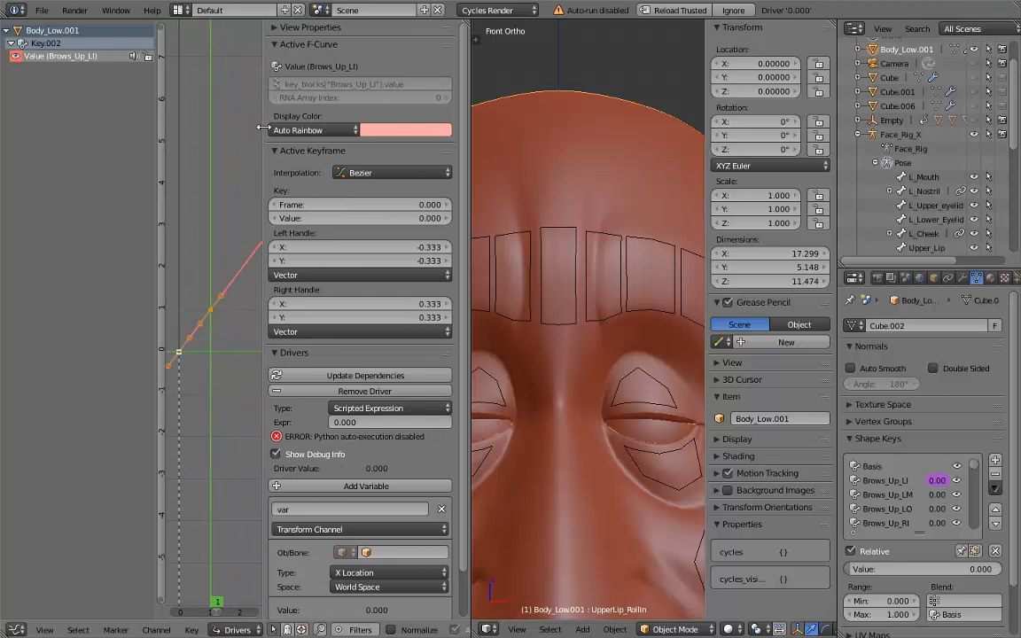
pyautogui.scroll(-2, 372, 301)
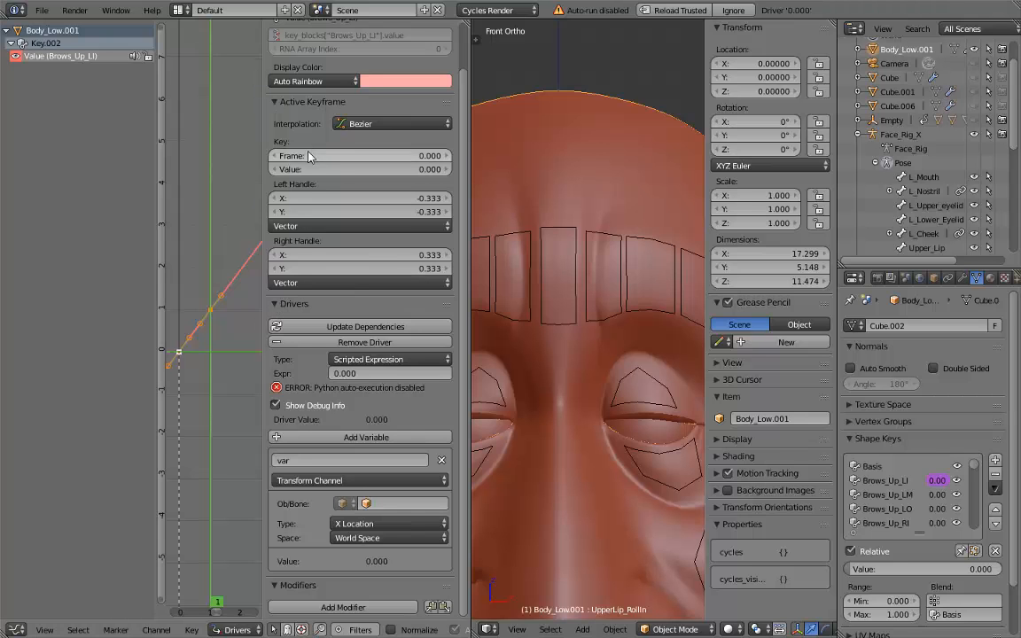
pyautogui.rightClick(211, 315)
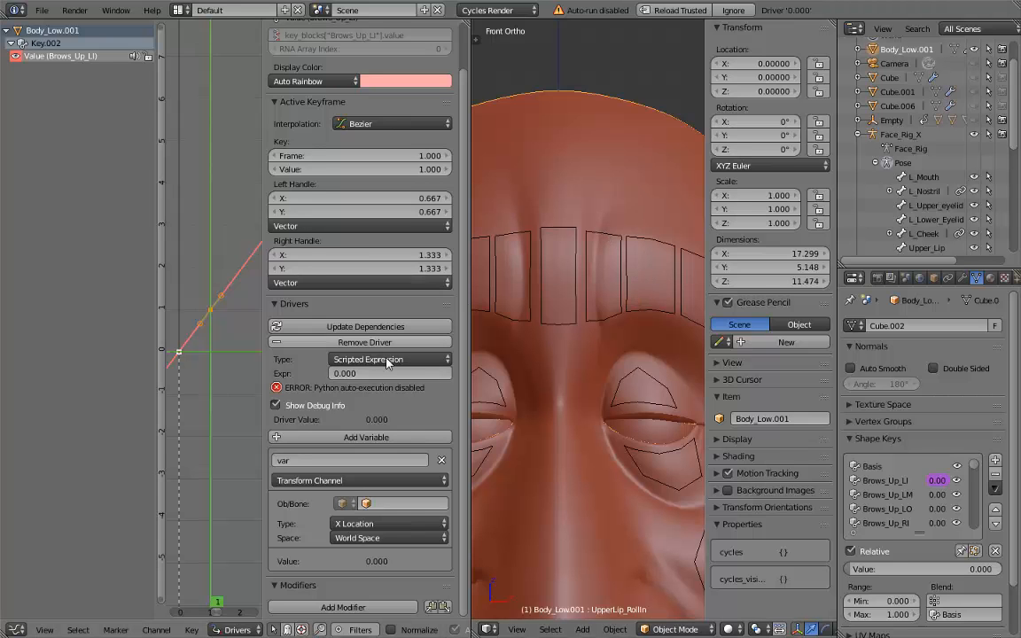
pyautogui.click(274, 304)
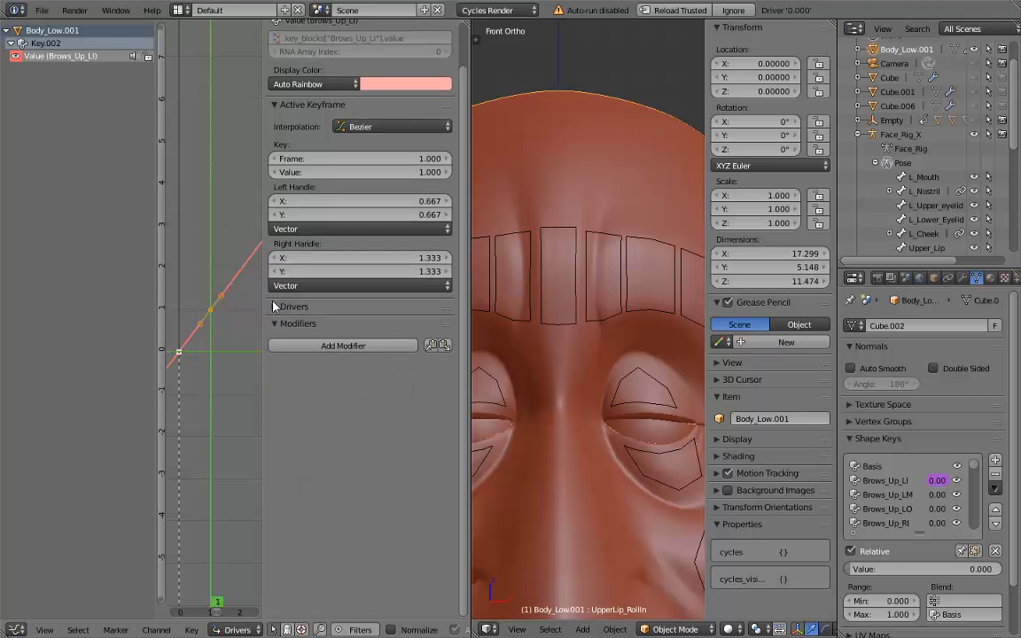
pyautogui.click(273, 308)
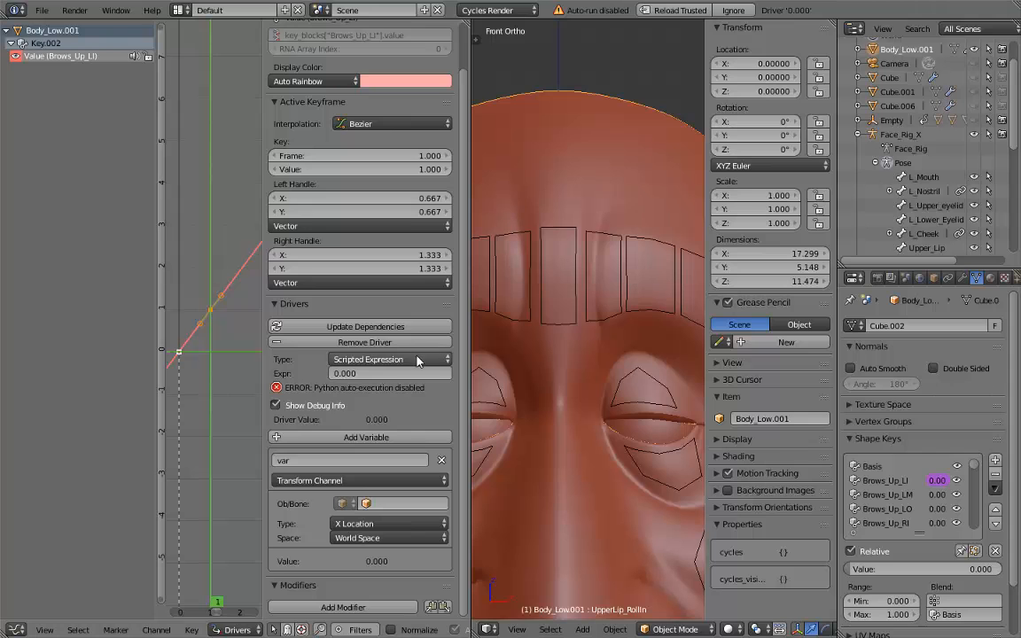
# - Set the Brows_Up_LI driver type to Averaged Value and replace its default variable with a new one
pyautogui.click(390, 359)
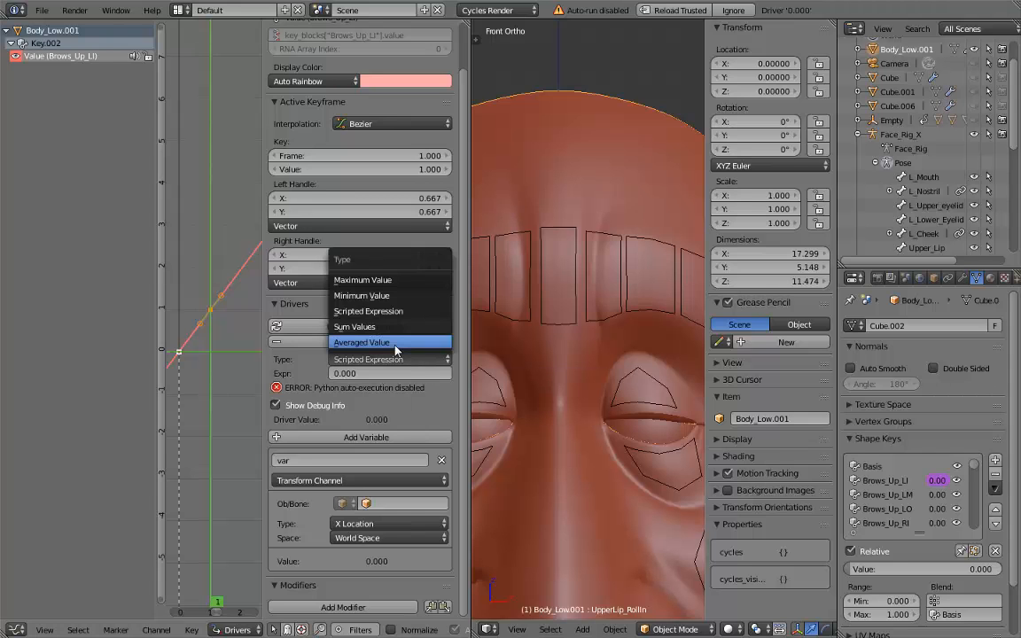
pyautogui.click(395, 346)
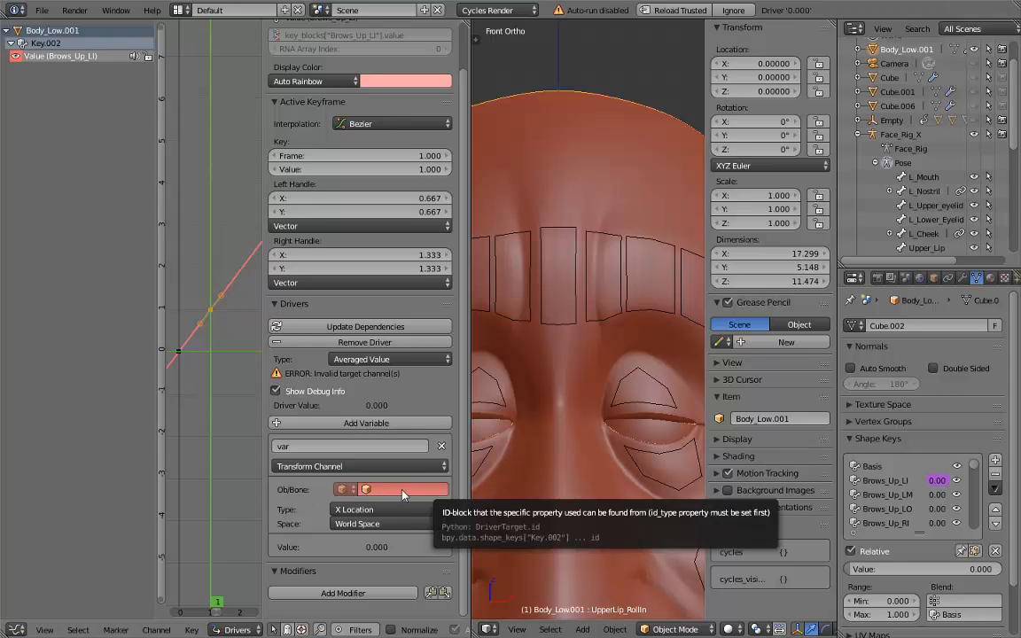
pyautogui.click(441, 449)
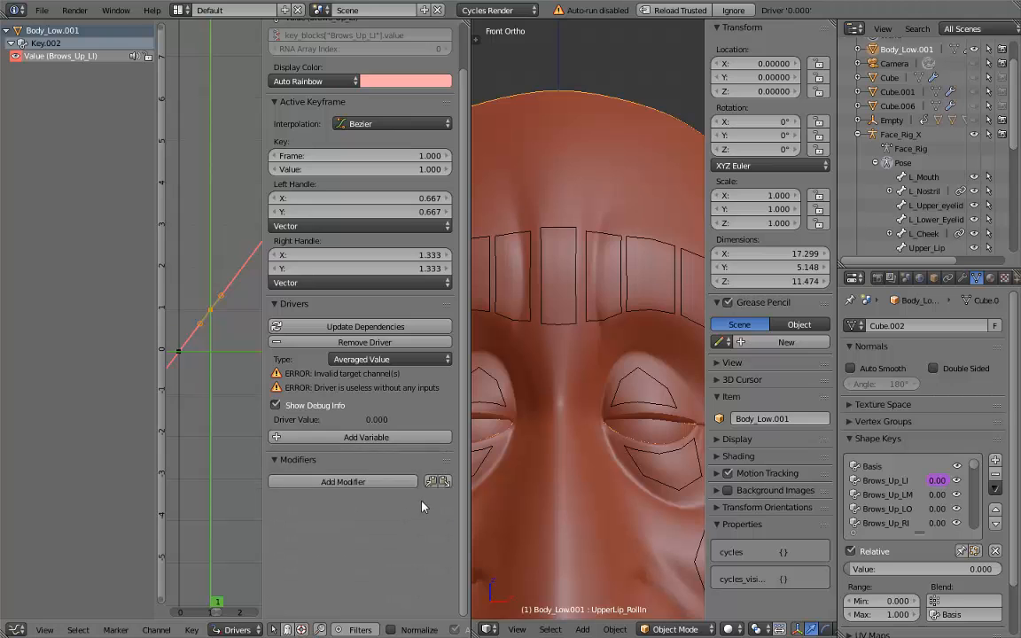
pyautogui.click(371, 438)
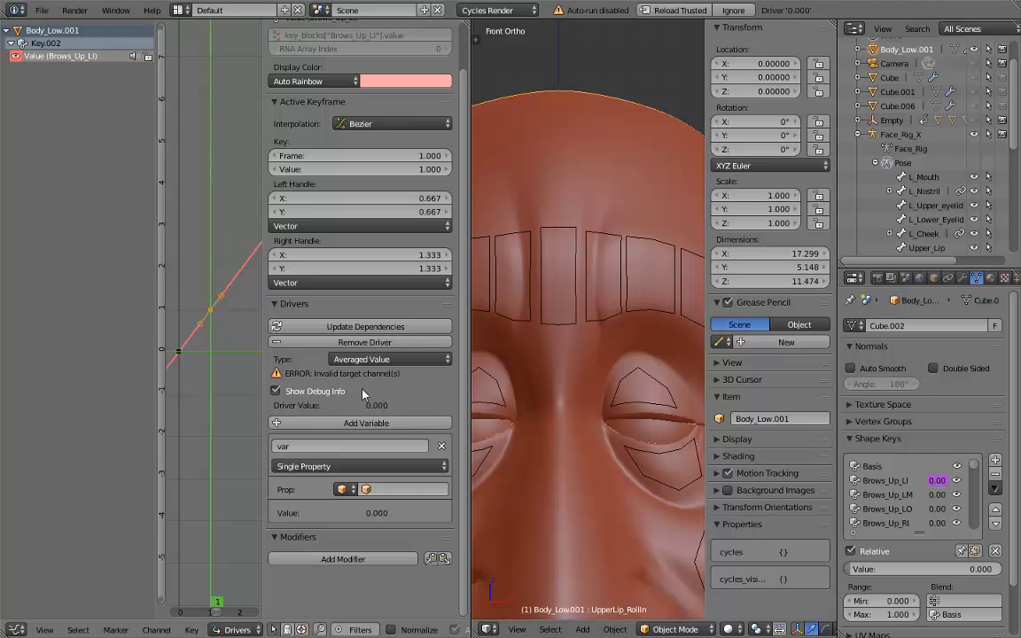
# - Make the driver variable a Transform Channel that targets the L_Brow_01 bone of Face_Rig_X
pyautogui.click(359, 468)
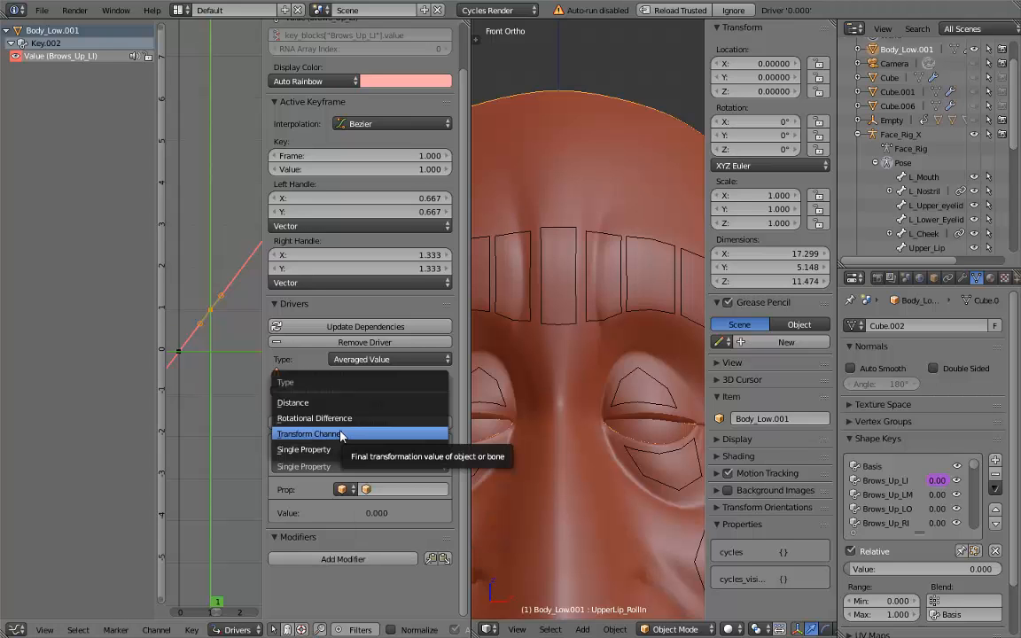
pyautogui.click(341, 434)
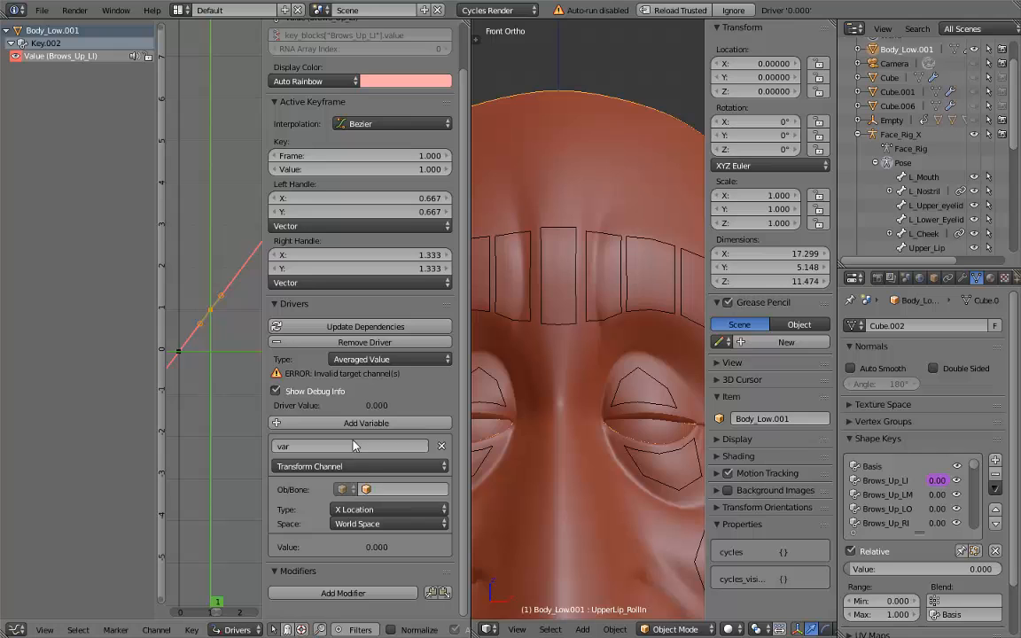
pyautogui.click(385, 489)
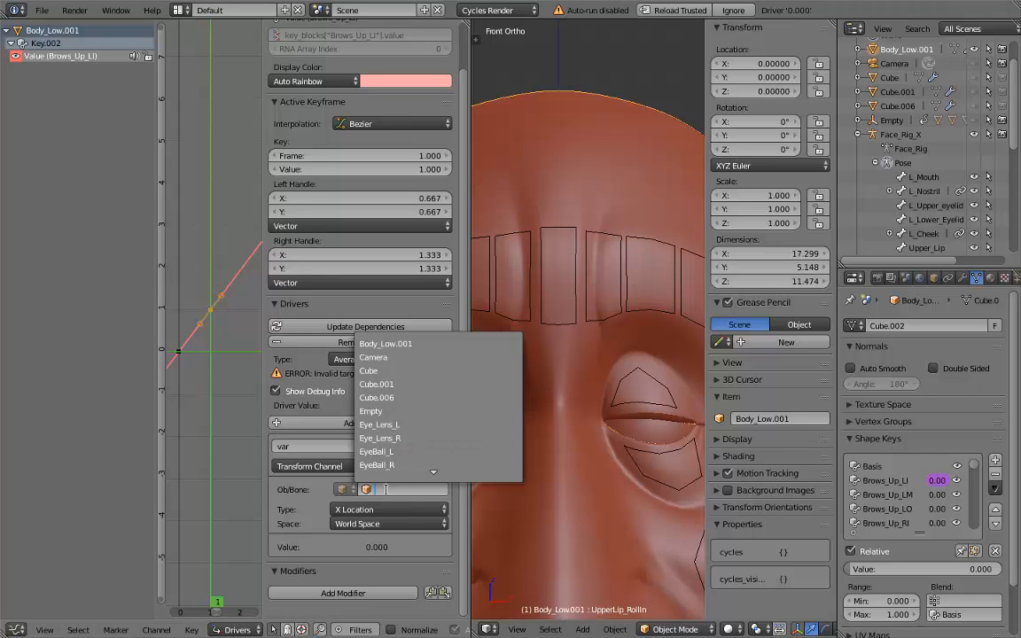
pyautogui.write('fa')
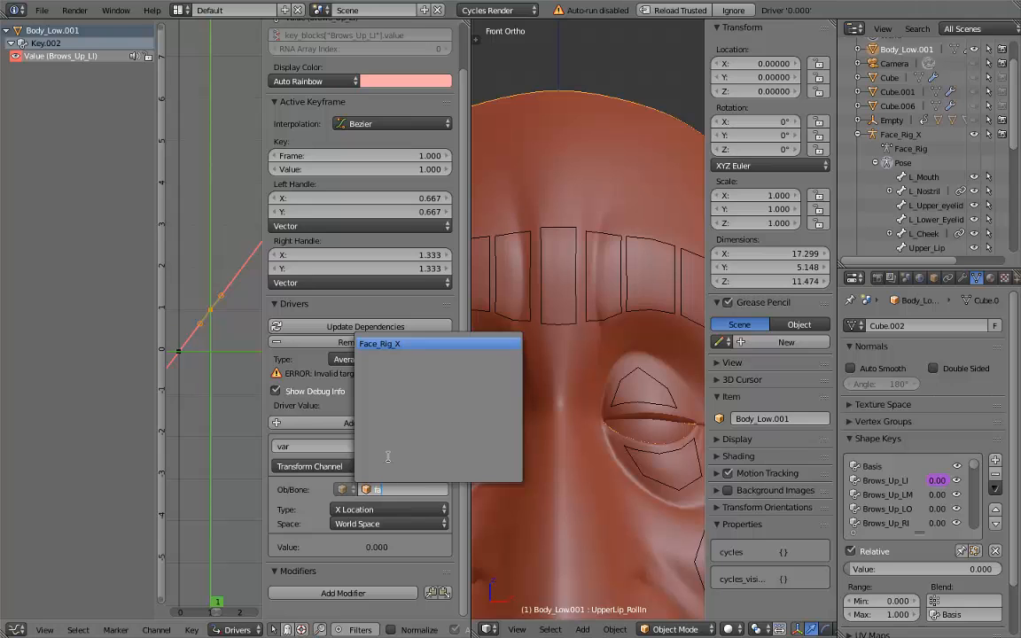
pyautogui.click(399, 349)
pyautogui.click(332, 487)
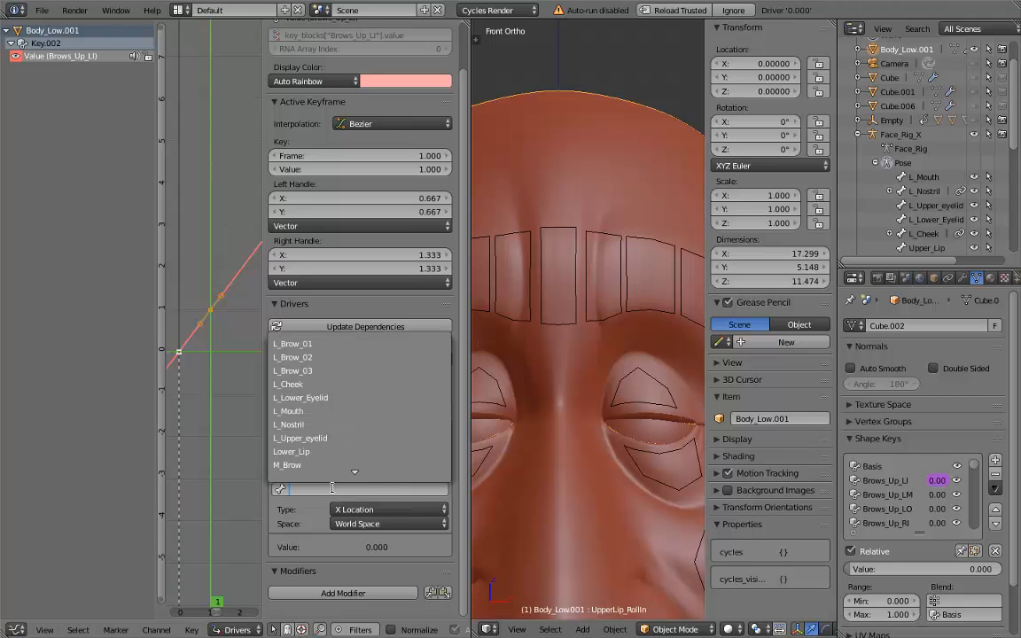
pyautogui.click(354, 343)
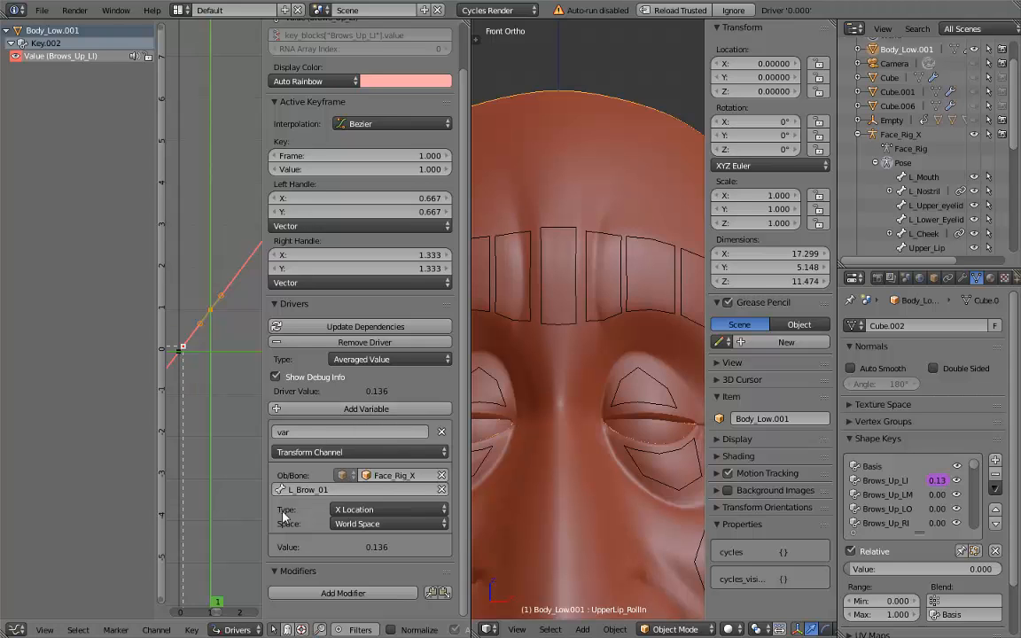
# - Set the driver variable to read the bone's Y Location in Local Space
pyautogui.click(387, 512)
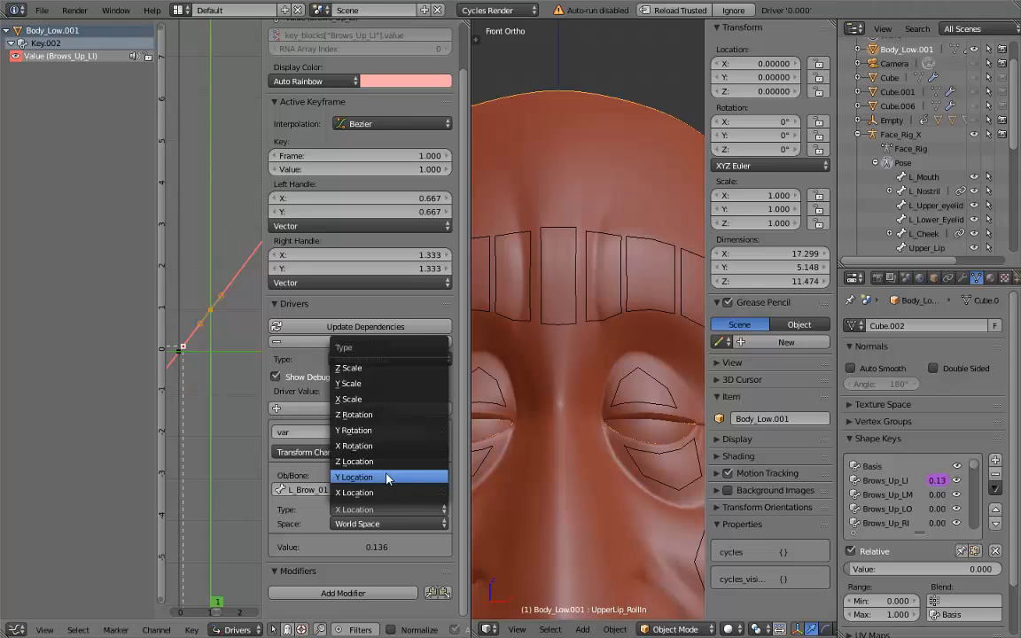
pyautogui.click(387, 478)
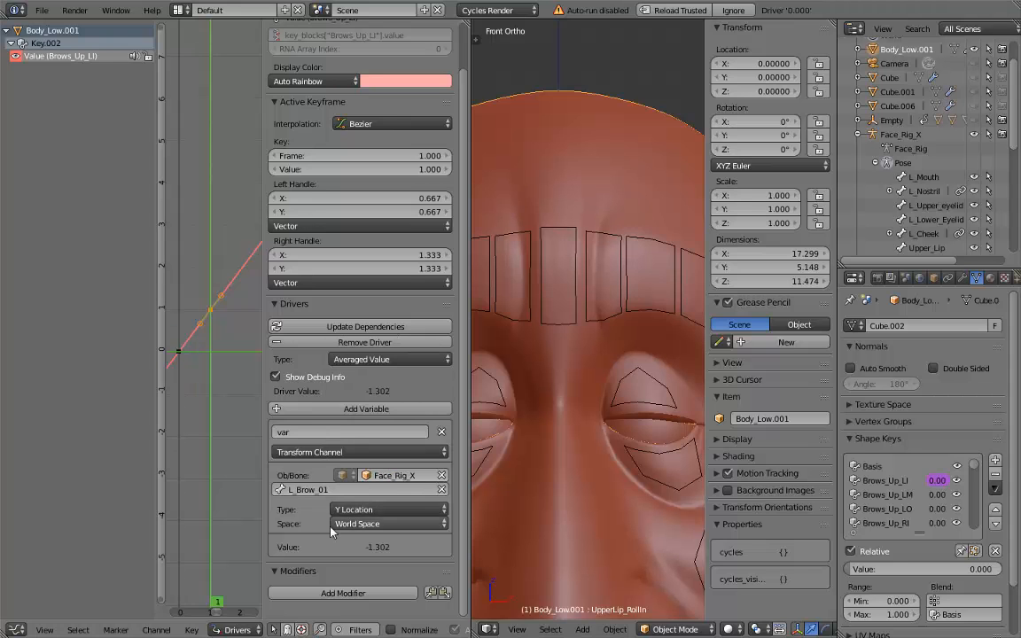
pyautogui.click(376, 524)
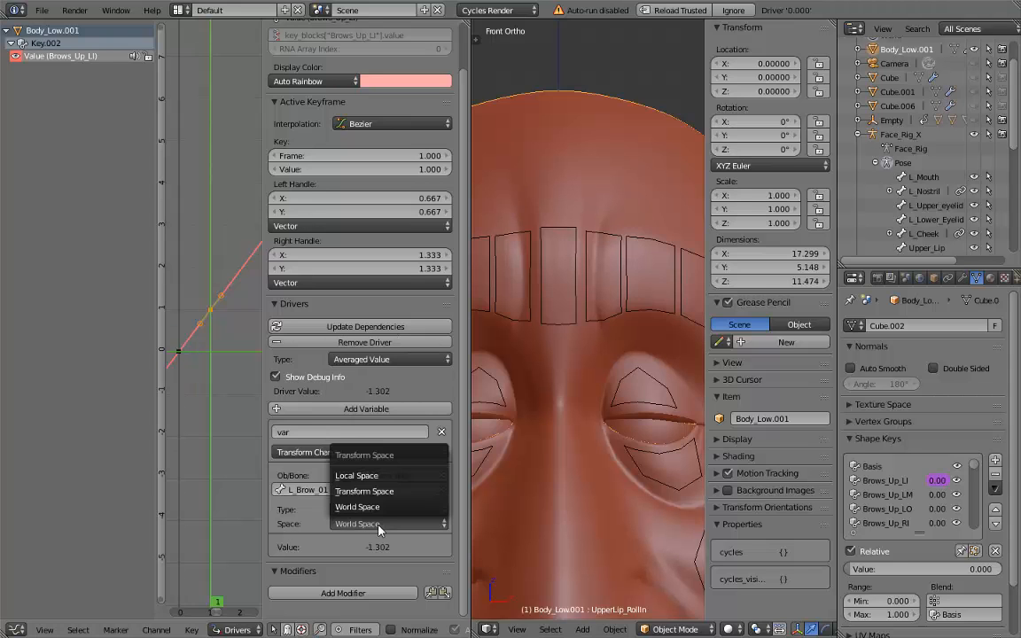
pyautogui.click(386, 477)
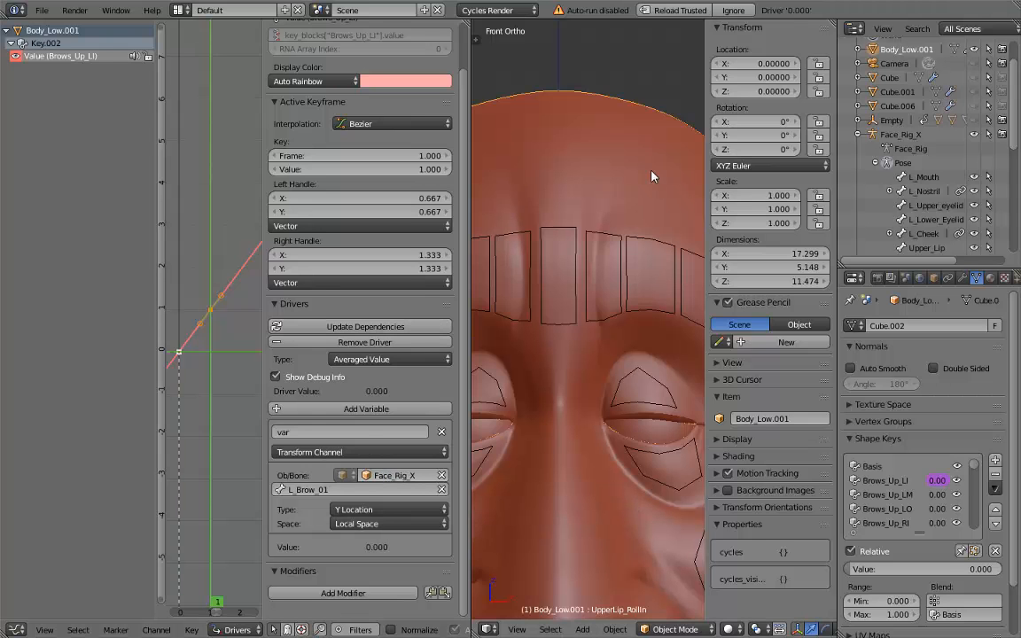
# - Raise the L_Brow_01 bone about 0.85 along its Y axis to test the driver
pyautogui.rightClick(618, 237)
pyautogui.moveTo(602, 277); pyautogui.dragTo(604, 607)
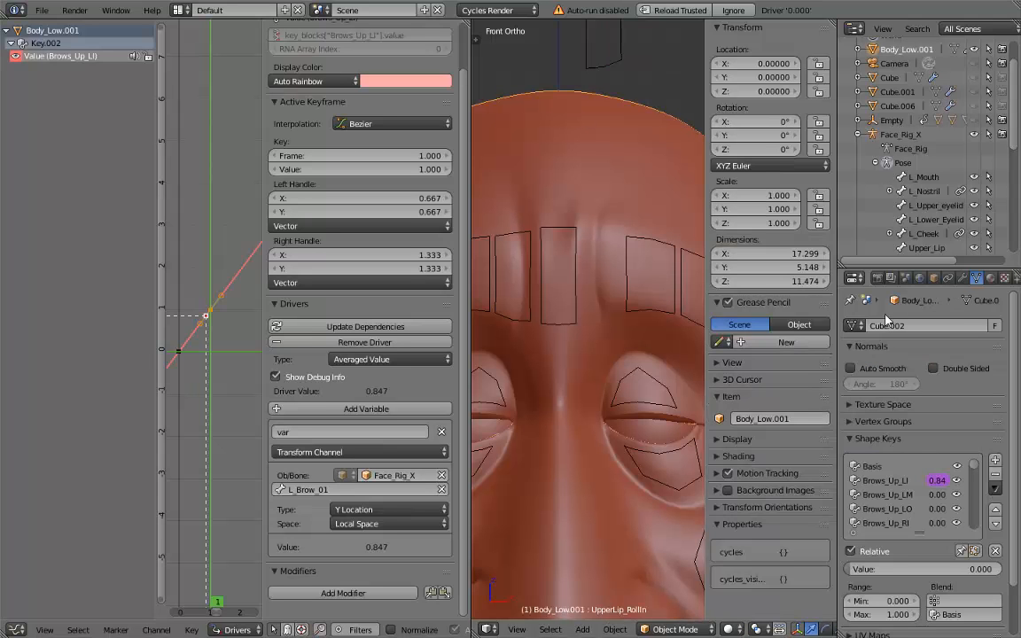
# - Turn on the Wire display for the Body_Low.001 mesh in its object settings
pyautogui.click(934, 278)
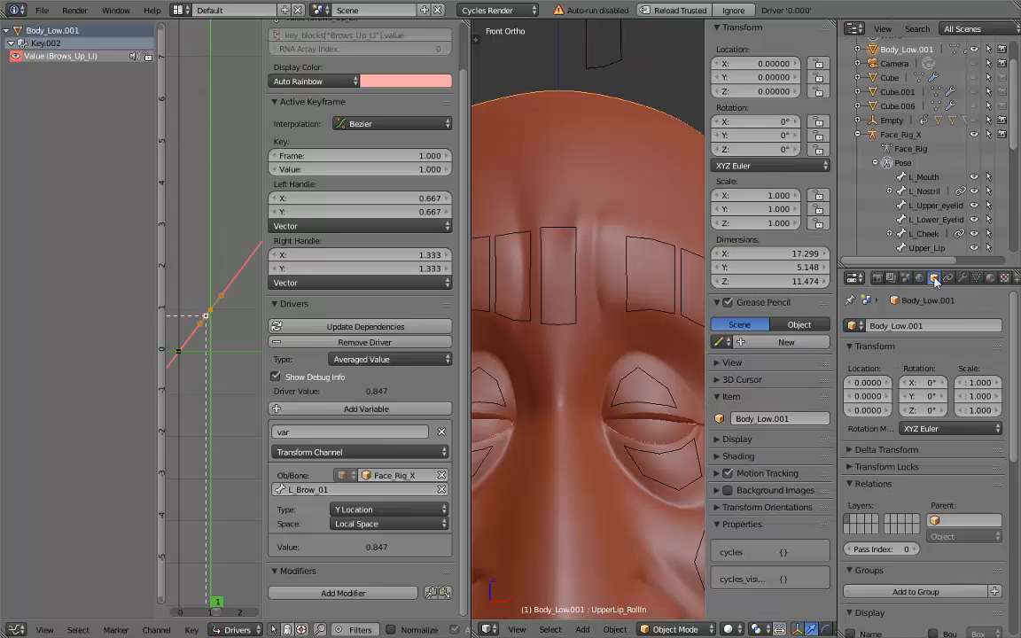
pyautogui.scroll(-3, 878, 580)
pyautogui.click(875, 581)
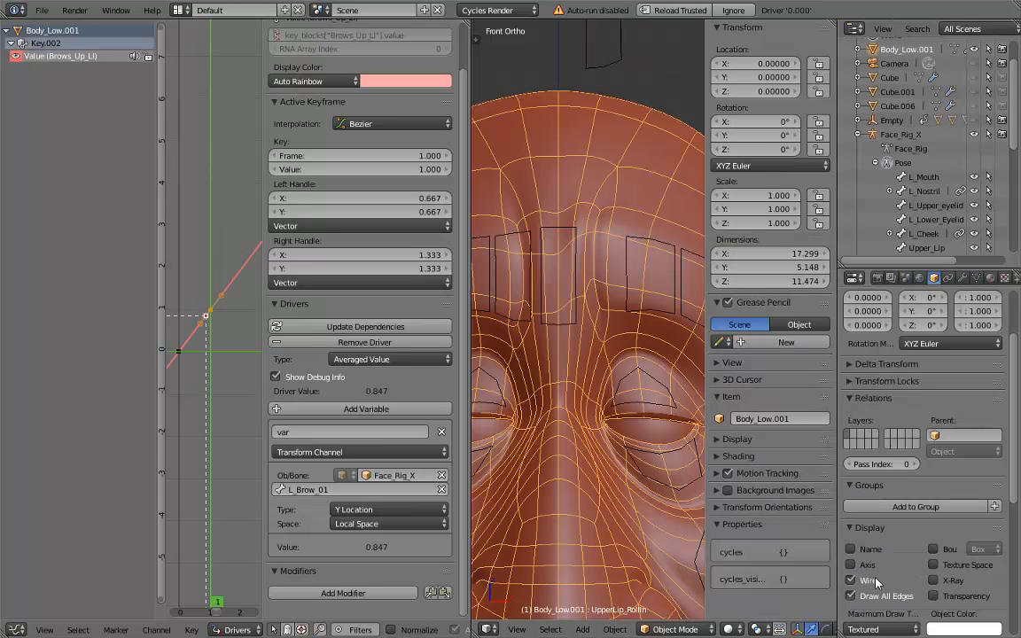
# - Clear the L_Brow_01 bone's location, test raising it to about 2.74 on local Y, clear it again and reselect the body mesh
pyautogui.rightClick(617, 68)
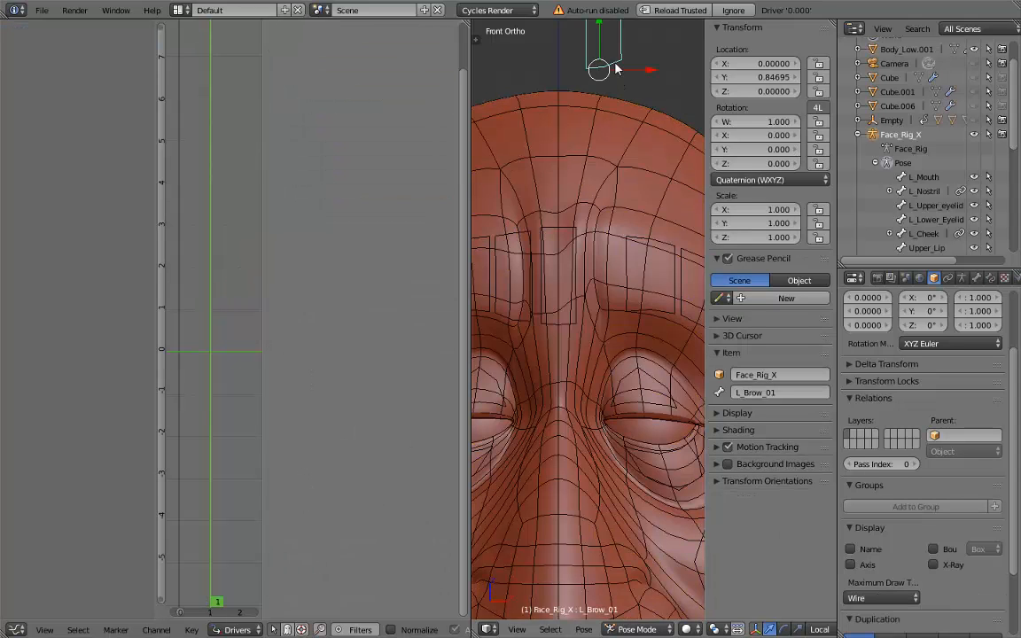
pyautogui.hotkey('alt', 'g')
pyautogui.press('g')
pyautogui.press('y')
pyautogui.press('y')
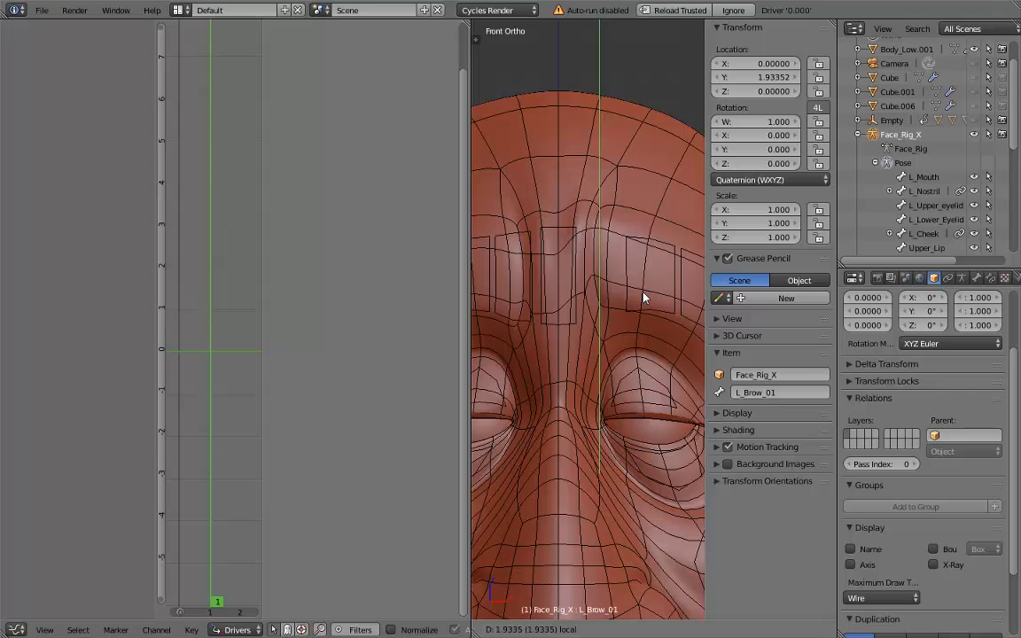
pyautogui.click(636, 55)
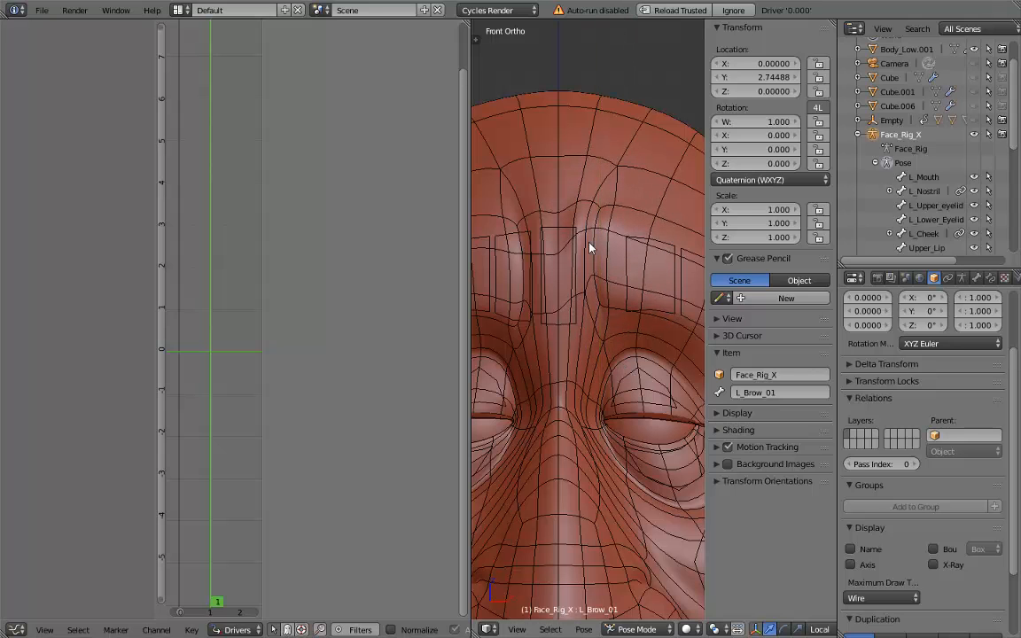
pyautogui.hotkey('alt', 'g')
pyautogui.rightClick(614, 196)
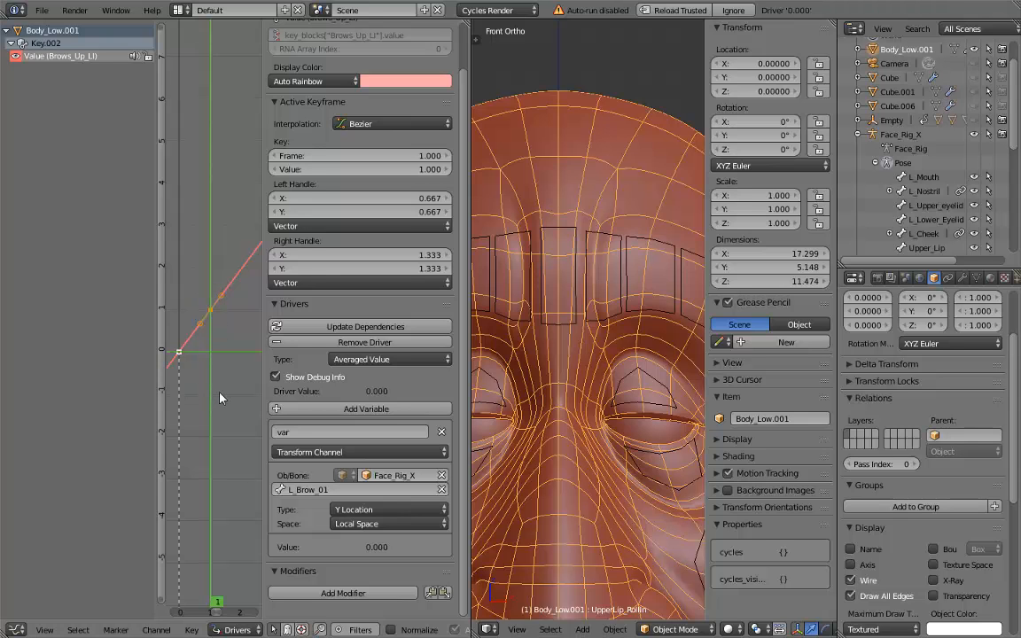
# - Test the brow deformation by raising L_Brow_01 to about 1.10 on local Y, then clear its location and reselect the body mesh
pyautogui.rightClick(607, 241)
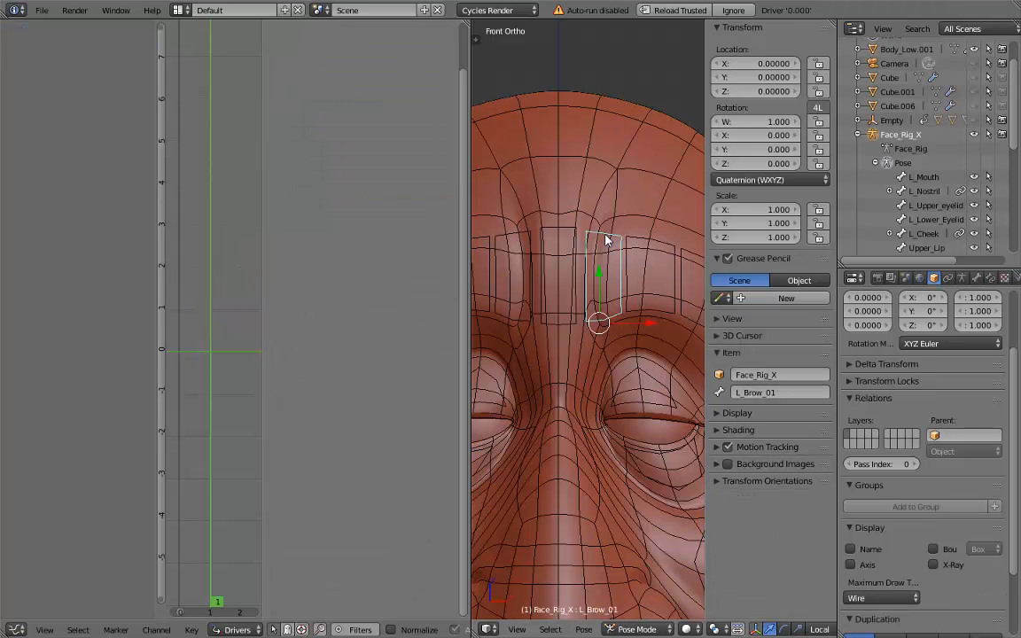
pyautogui.moveTo(601, 272); pyautogui.dragTo(602, 264)
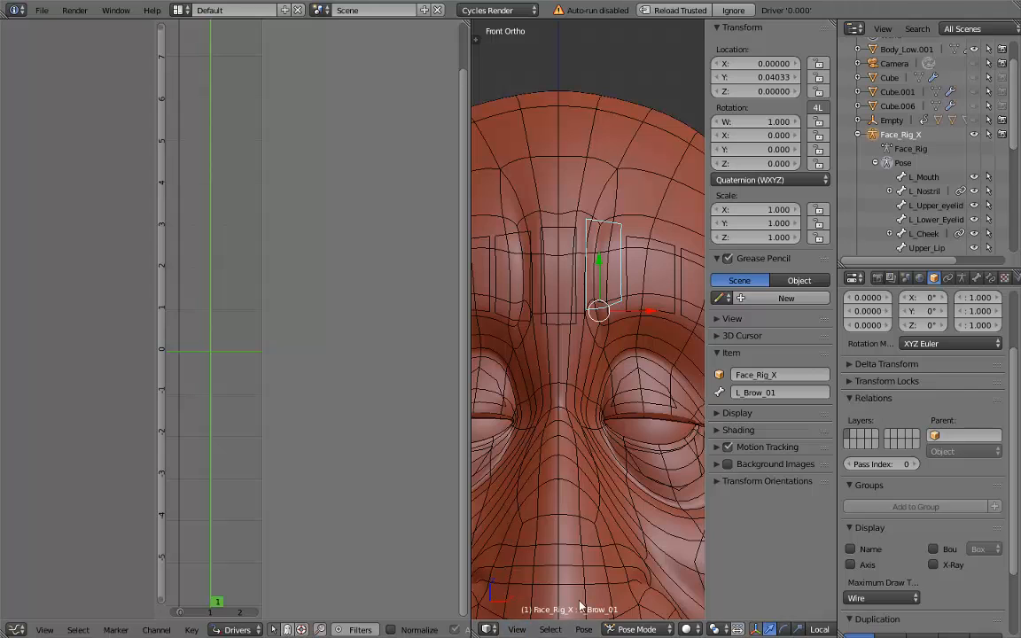
pyautogui.press('g')
pyautogui.press('y')
pyautogui.press('y')
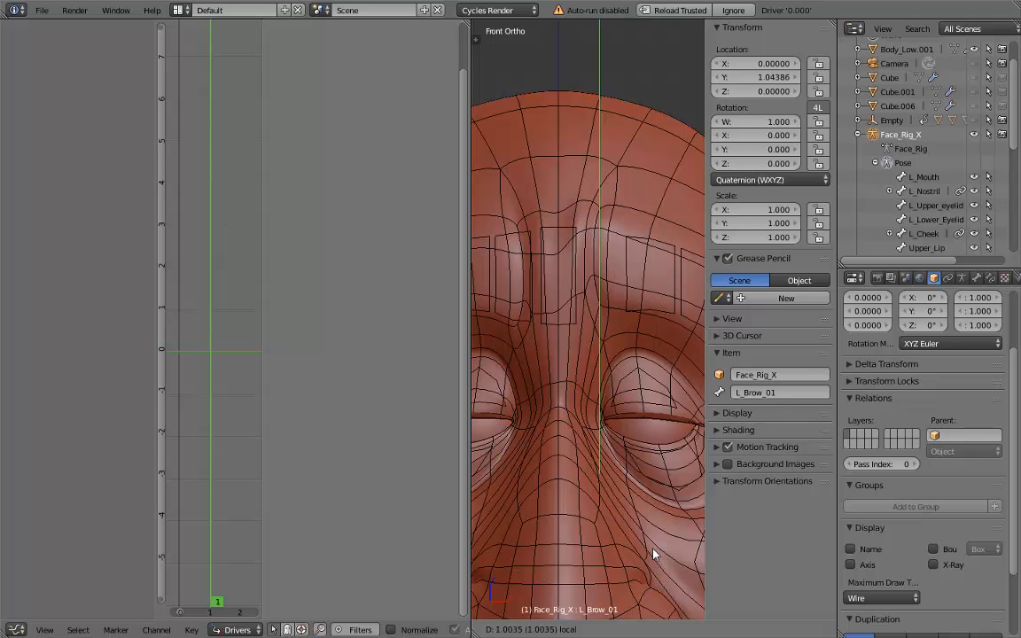
pyautogui.click(653, 470)
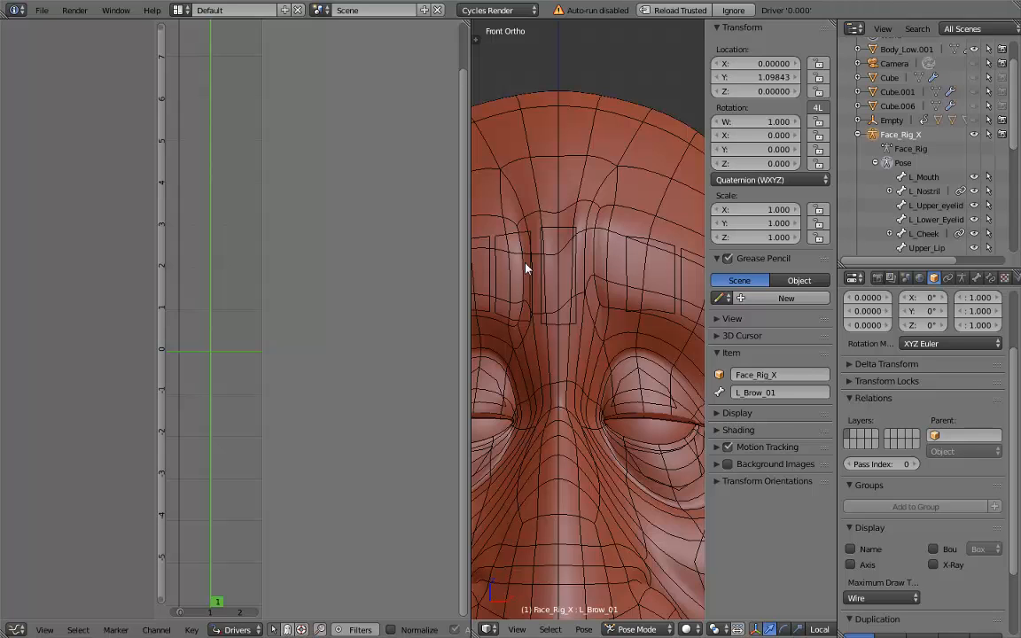
pyautogui.hotkey('alt', 'g')
pyautogui.rightClick(601, 205)
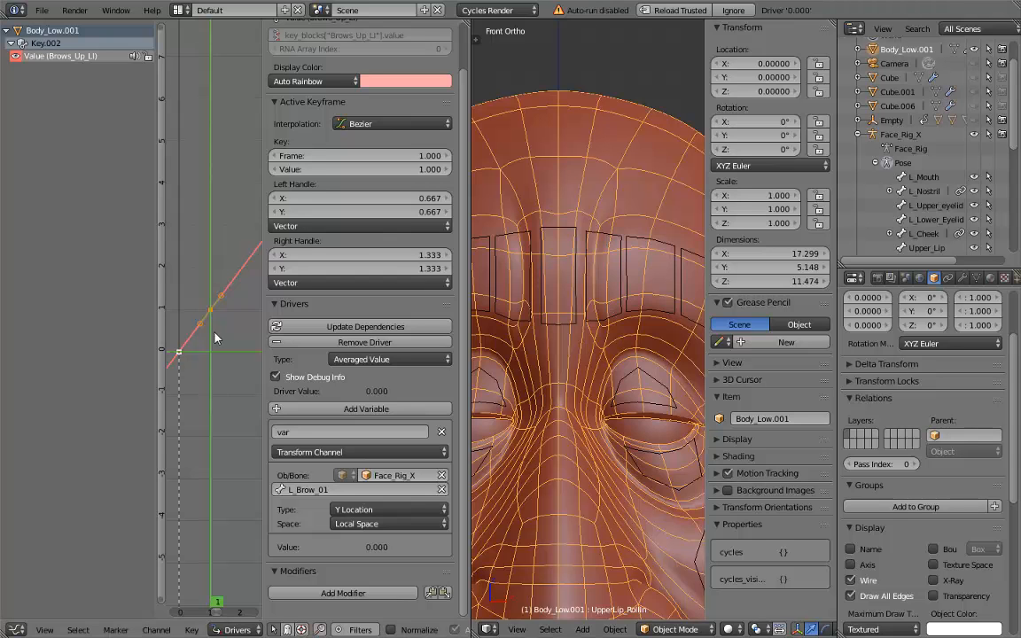
# - Lower the upper key of the Brows_Up_LI driver curve and set it to frame 1 with value 0.5
pyautogui.scroll(2, 221, 346)
pyautogui.moveTo(231, 326); pyautogui.dragTo(249, 320, button='middle')
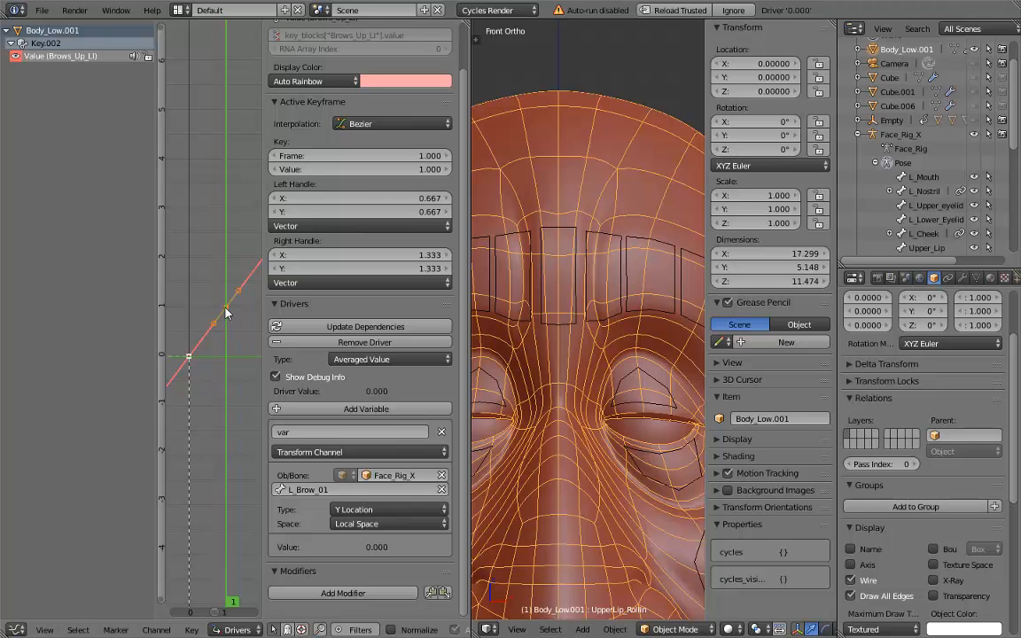
pyautogui.press('g')
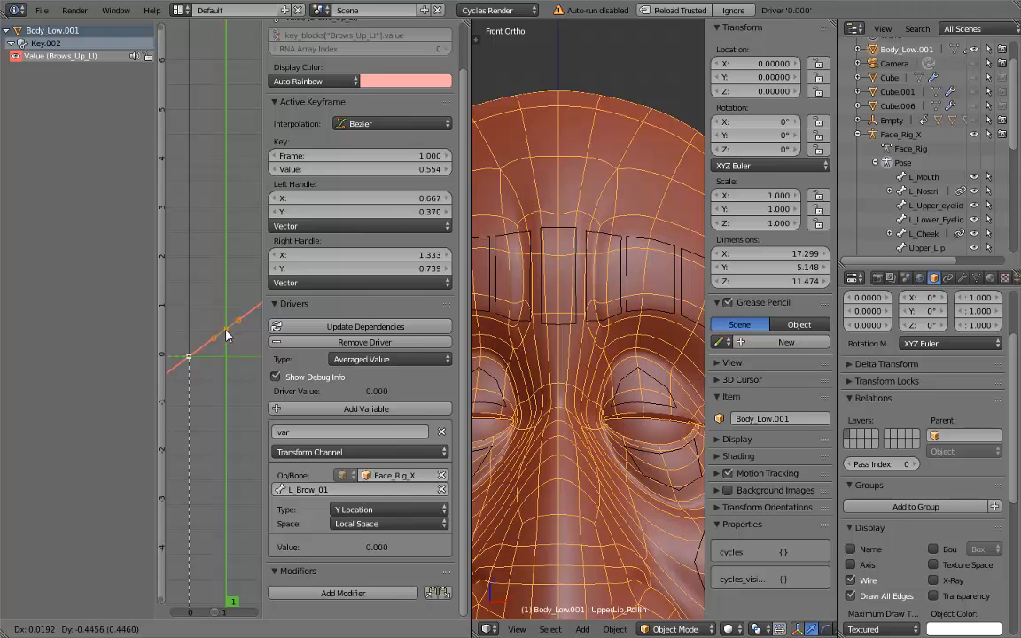
pyautogui.click(234, 257)
pyautogui.click(409, 154)
pyautogui.write('1')
pyautogui.press('Tab')
pyautogui.write('0.5')
pyautogui.press('Return')
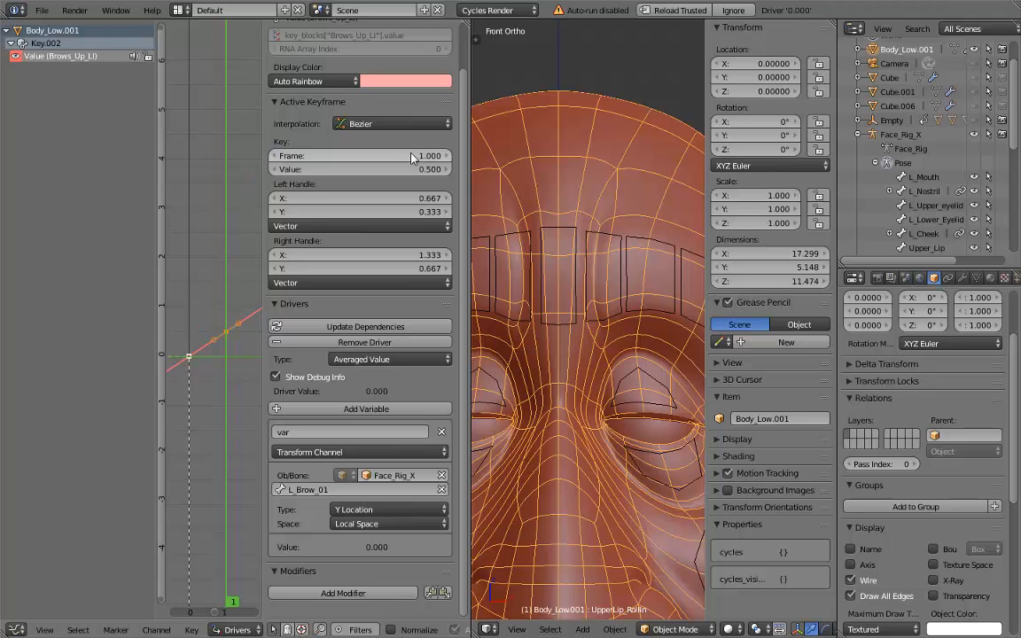
# - Test the gentler driver curve by raising L_Brow_01 along local Y, then clear its location and reselect the body mesh
pyautogui.rightClick(612, 235)
pyautogui.press('g')
pyautogui.press('y')
pyautogui.press('y')
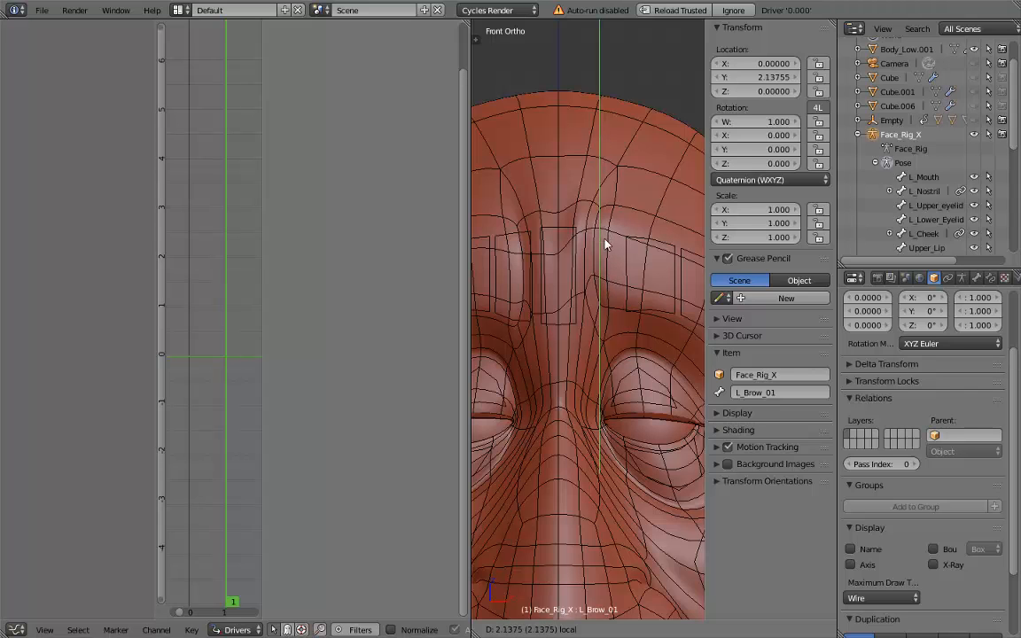
pyautogui.click(597, 25)
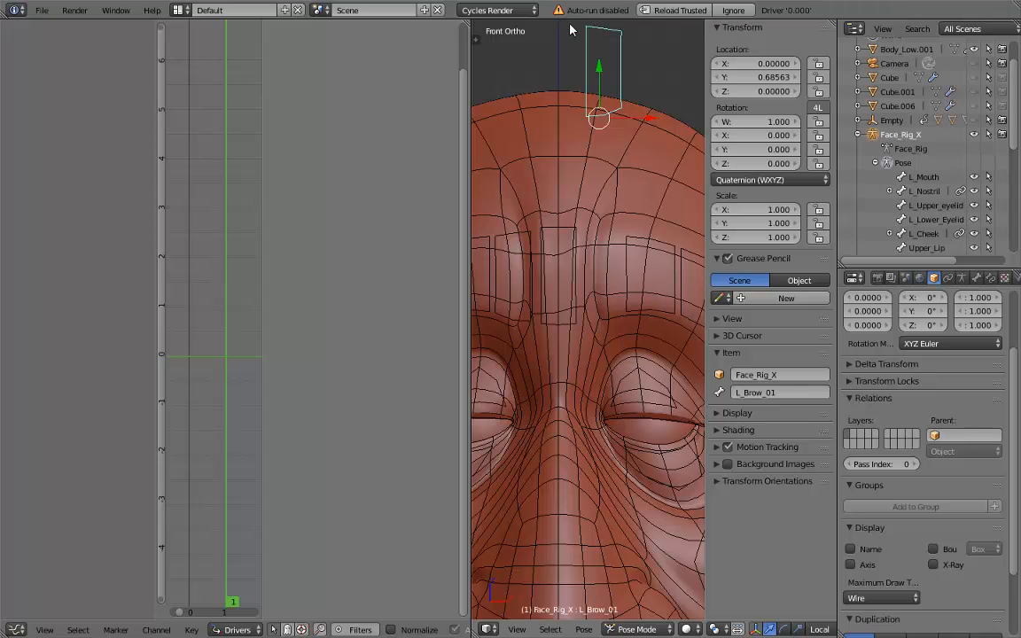
pyautogui.hotkey('alt', 'g')
pyautogui.rightClick(611, 218)
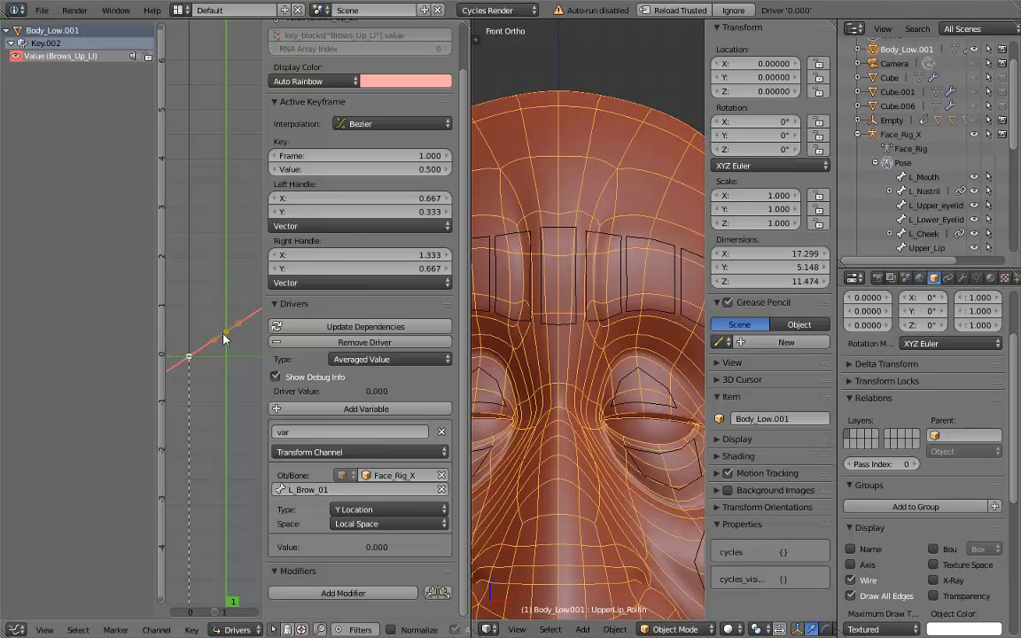
# - Set the upper key of the Brows_Up_LI driver curve to value 1 at frame 0.5
pyautogui.click(434, 169)
pyautogui.write('1')
pyautogui.press('Return')
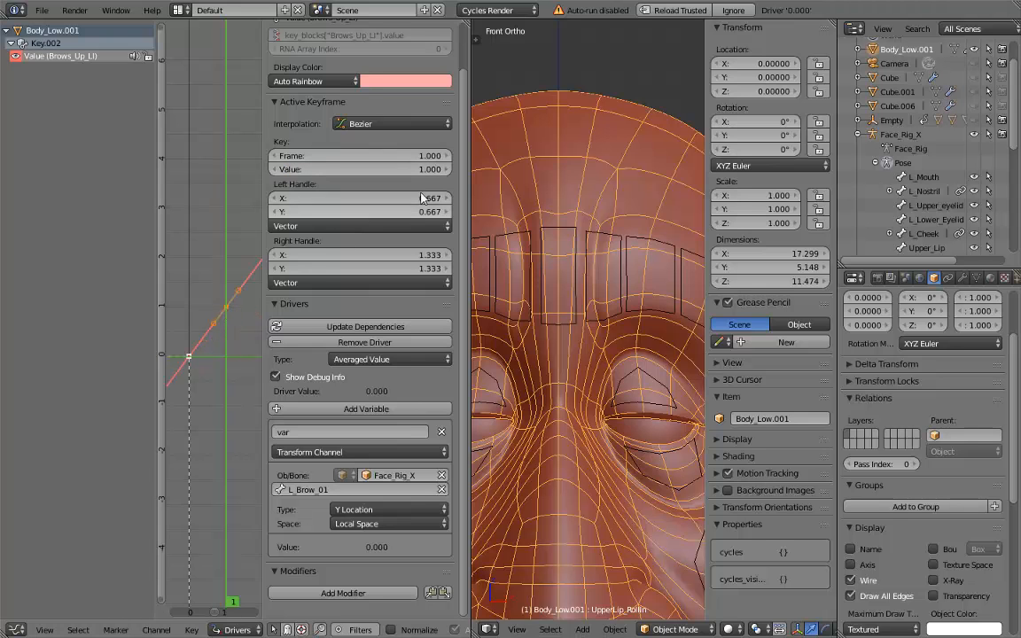
pyautogui.click(431, 155)
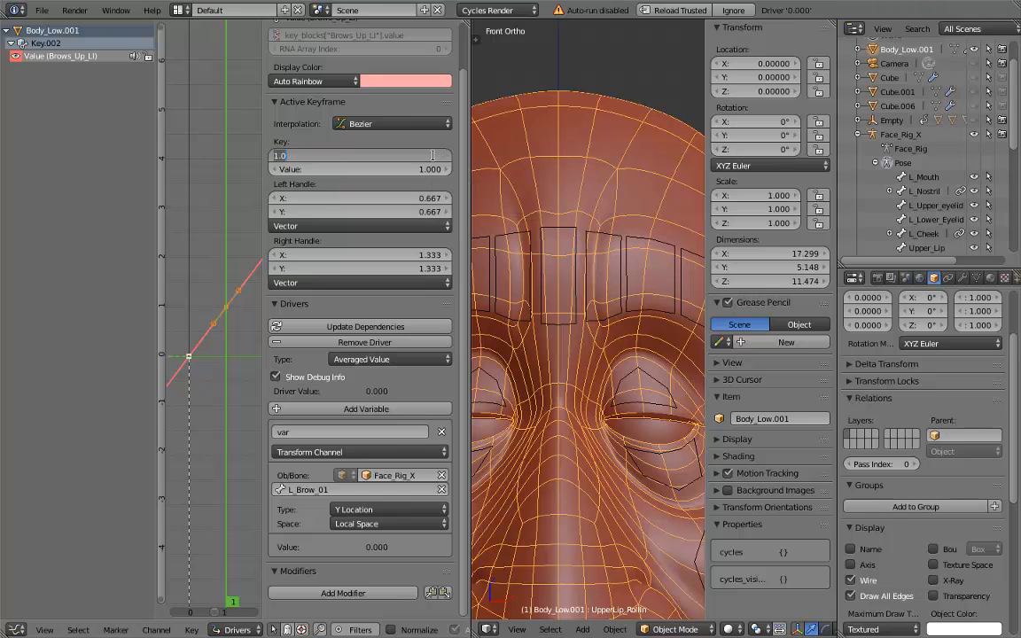
pyautogui.write('0.5')
pyautogui.press('Return')
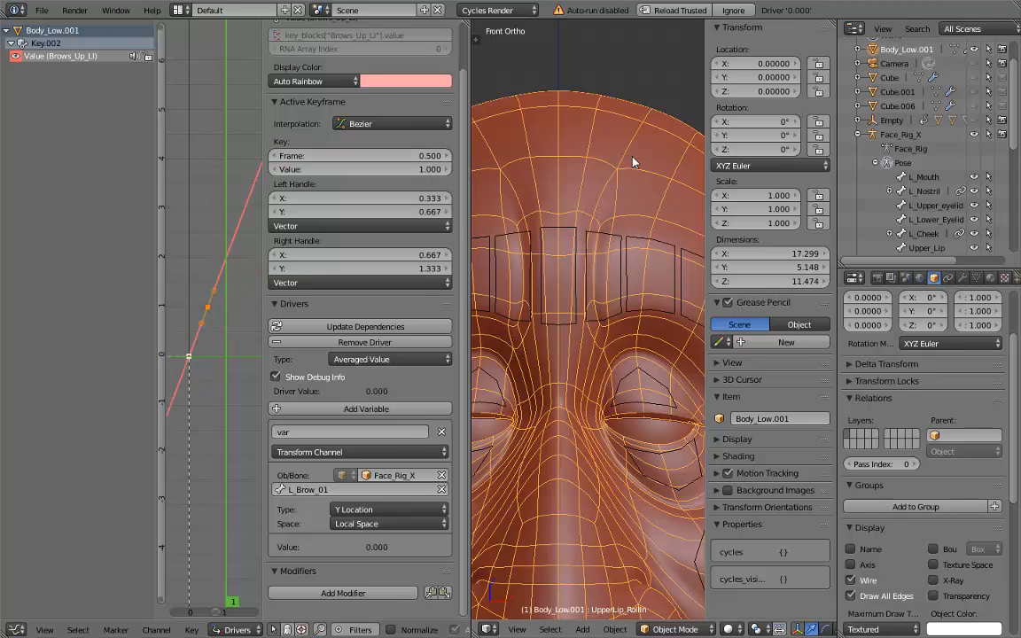
# - Try the steeper driver curve by moving L_Brow_01 slightly along Y, cancel the move and reselect the body mesh
pyautogui.rightClick(614, 232)
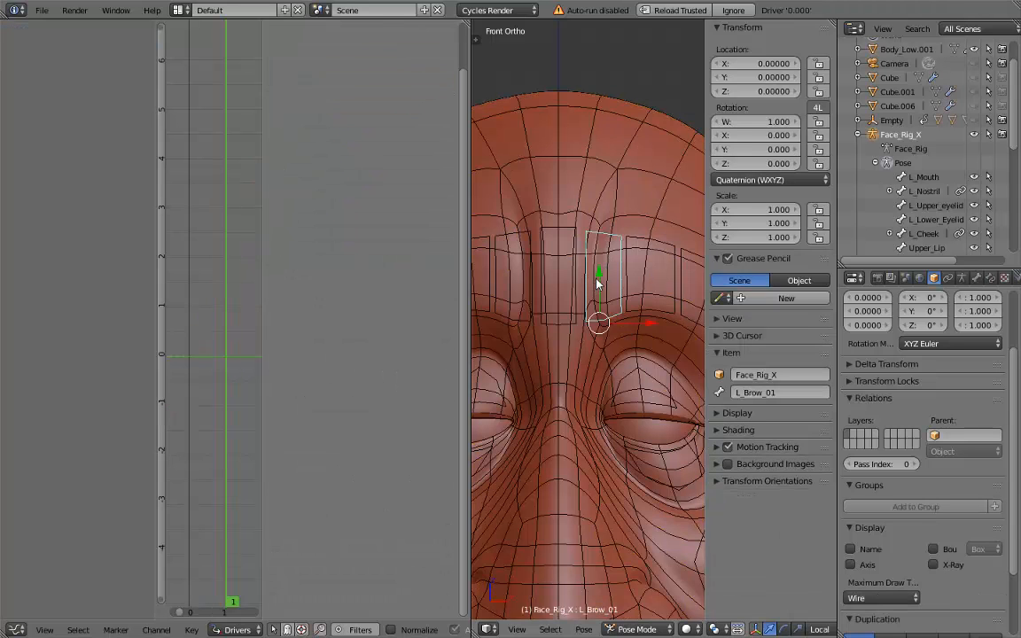
pyautogui.press('g')
pyautogui.press('y')
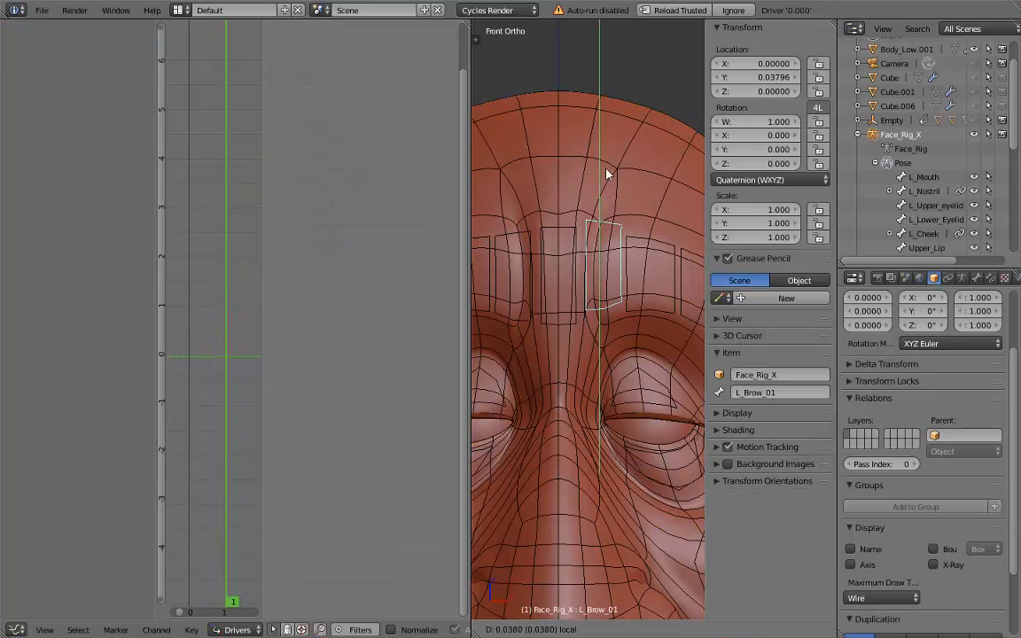
pyautogui.rightClick(622, 194)
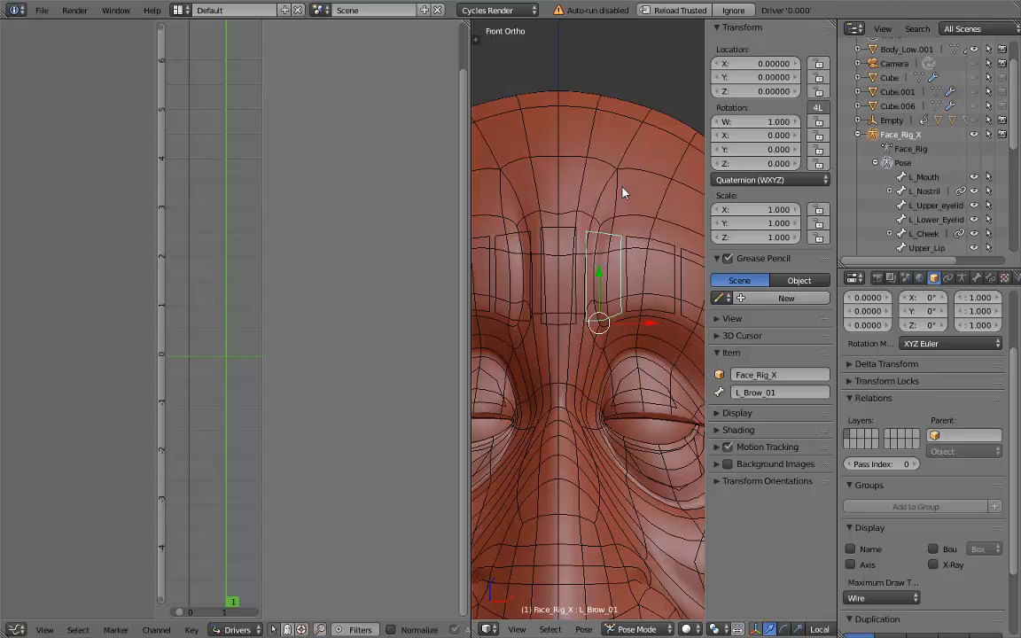
pyautogui.rightClick(622, 193)
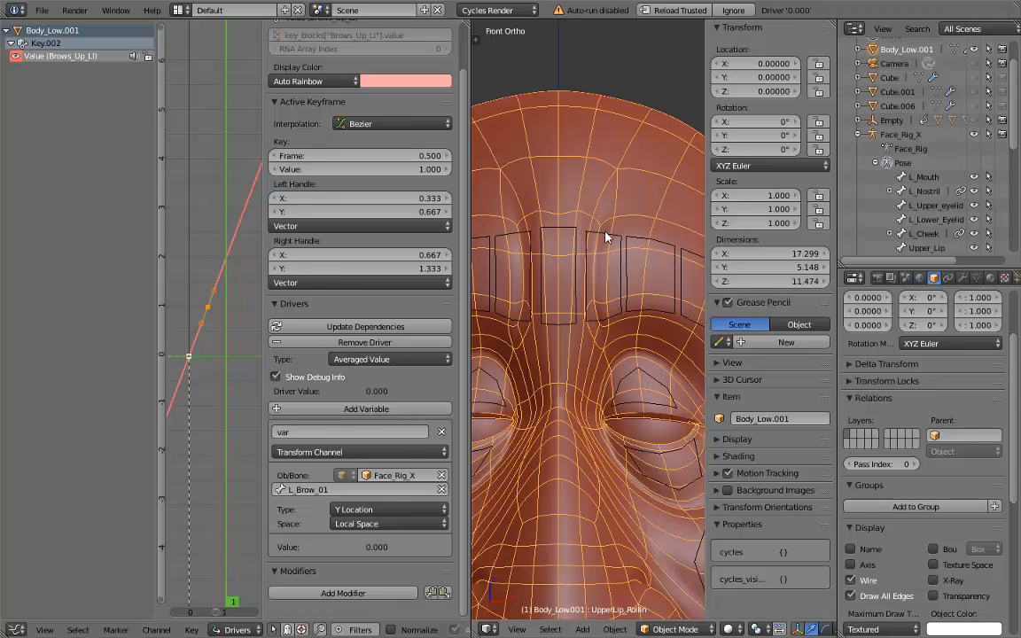
# - Set the upper key of the Brows_Up_LI driver curve to frame 0.1
pyautogui.click(420, 155)
pyautogui.write('0.1')
pyautogui.press('Return')
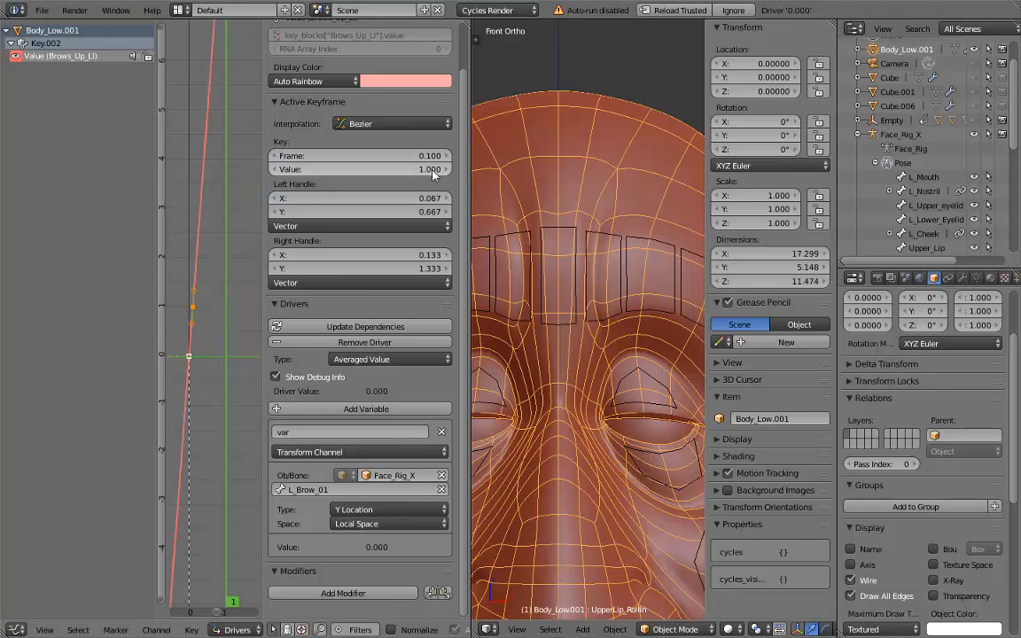
# - Test the steeper driver curve by raising L_Brow_01 about 0.088 along local Y, and reselect the body mesh
pyautogui.rightClick(599, 241)
pyautogui.moveTo(601, 276); pyautogui.dragTo(605, 251)
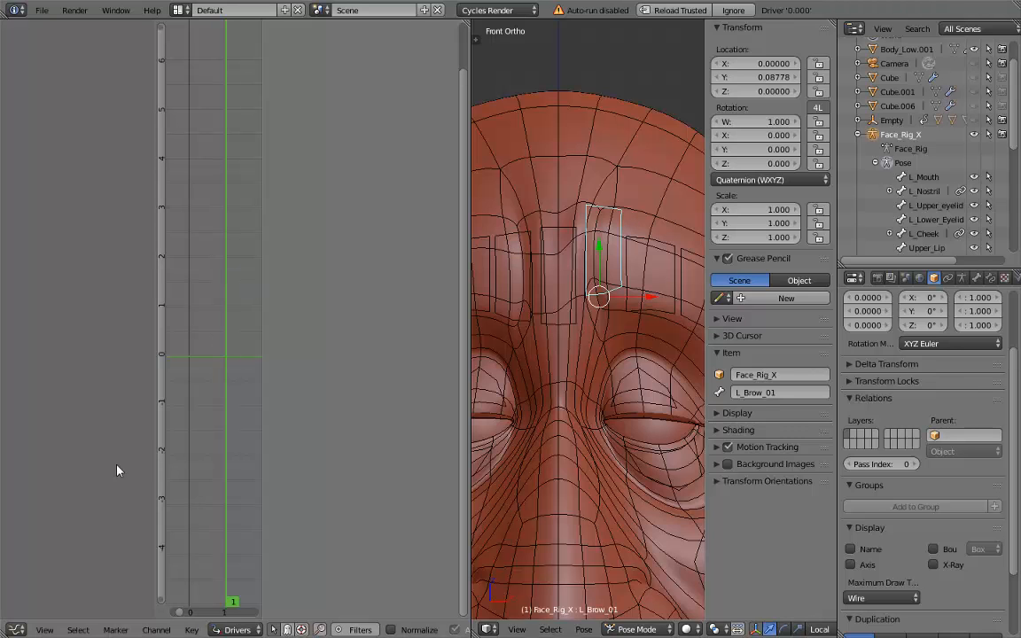
pyautogui.rightClick(604, 155)
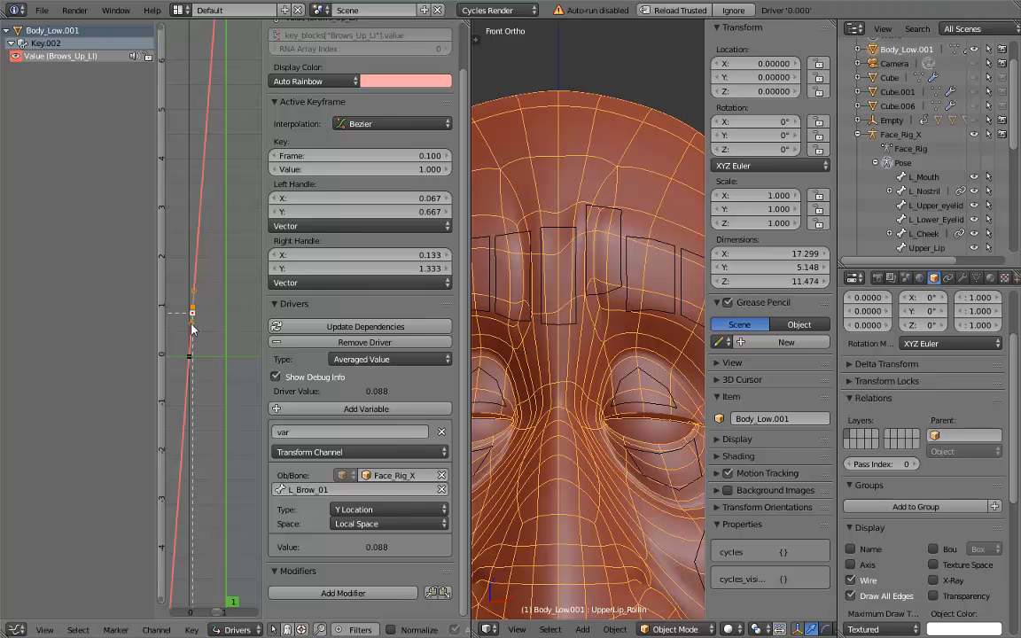
# - Set the upper key of the Brows_Up_LI driver curve to frame 1, clear L_Brow_01's location and reselect the body mesh
pyautogui.click(429, 155)
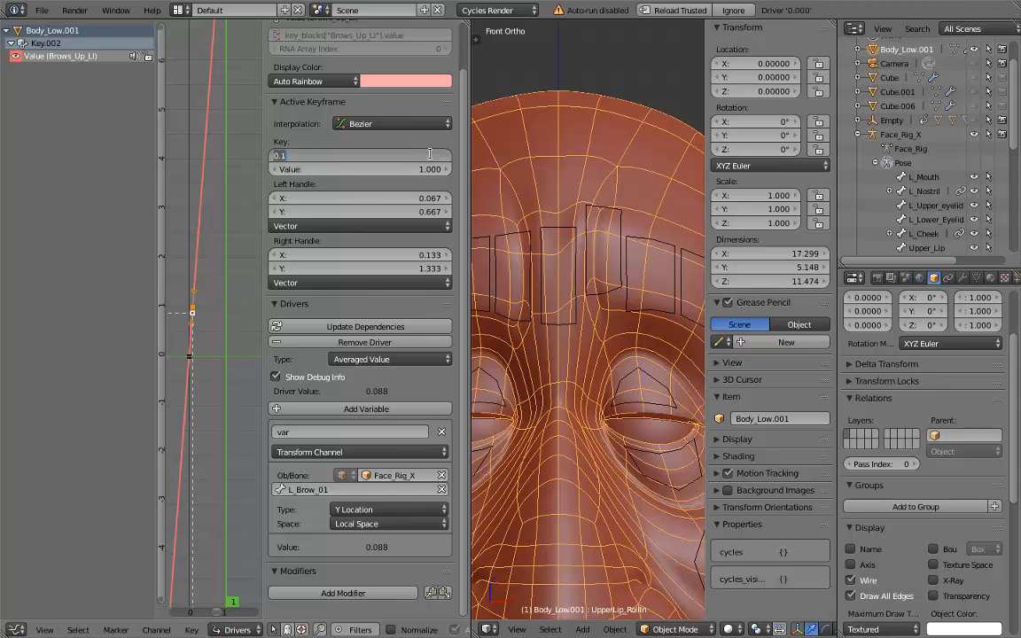
pyautogui.write('1')
pyautogui.press('Return')
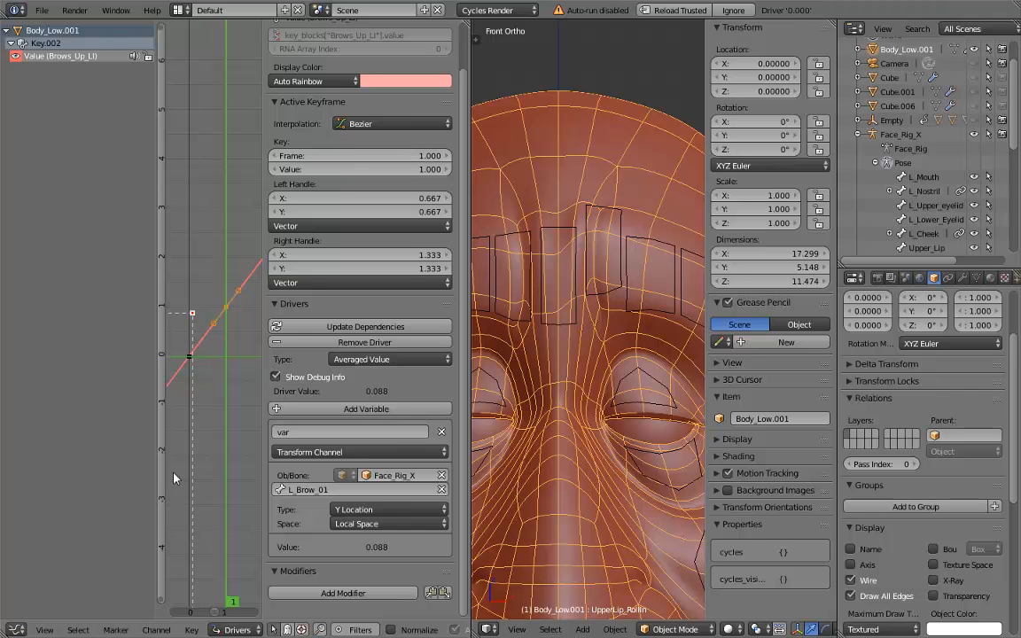
pyautogui.rightClick(610, 210)
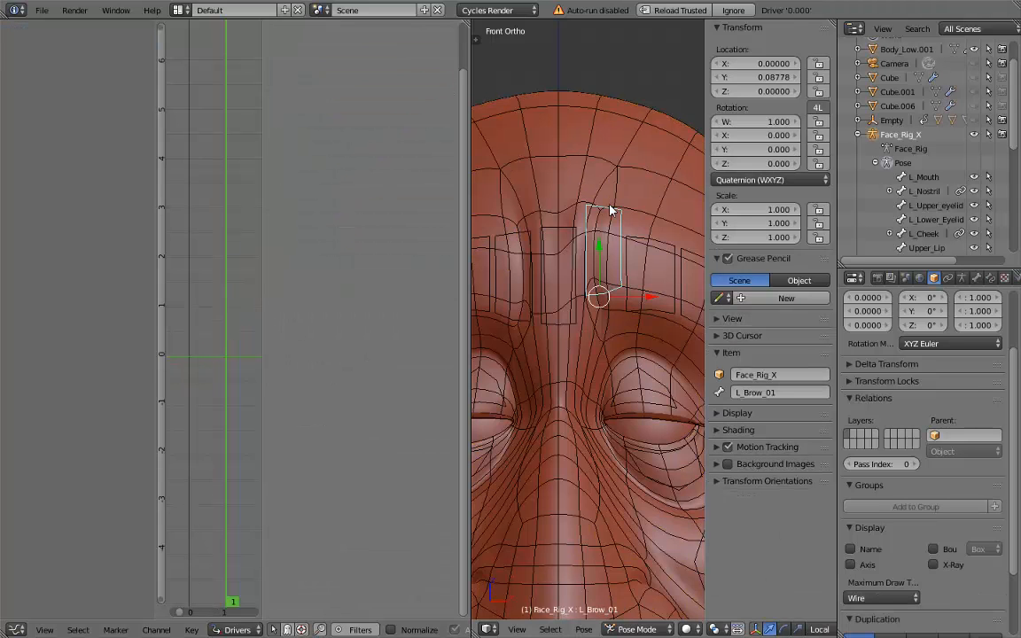
pyautogui.rightClick(550, 175)
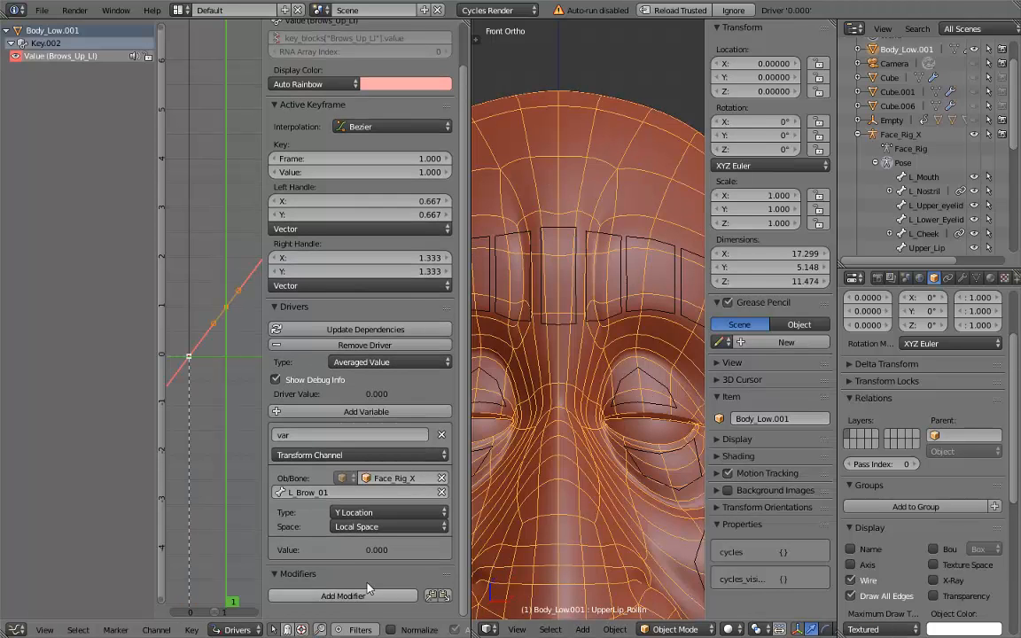
# - Add a Generator modifier to the Brows_Up_LI driver curve and set its x coefficient to 10
pyautogui.click(327, 598)
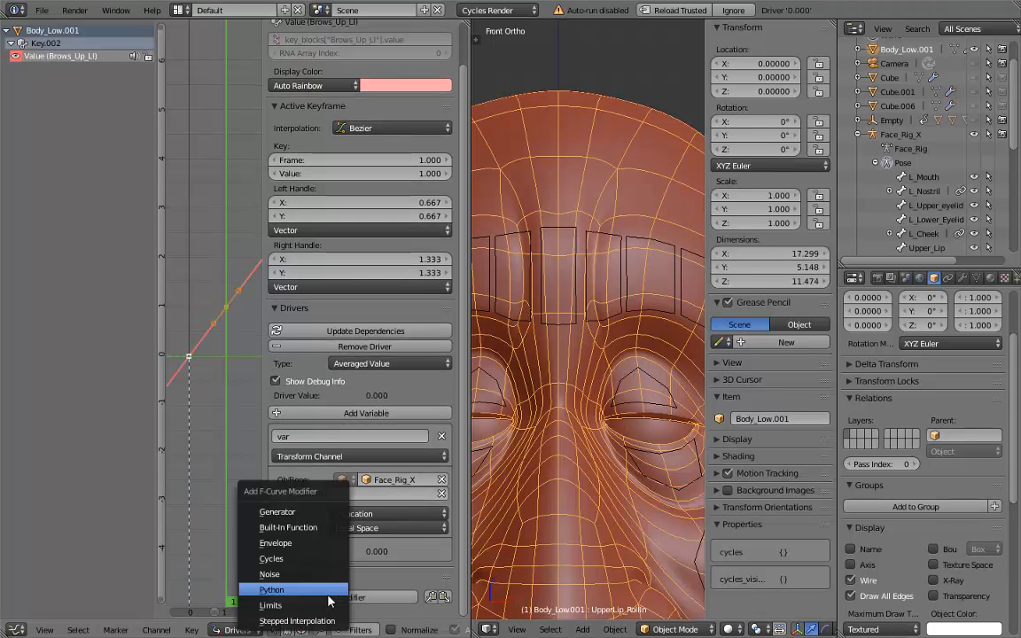
pyautogui.click(309, 517)
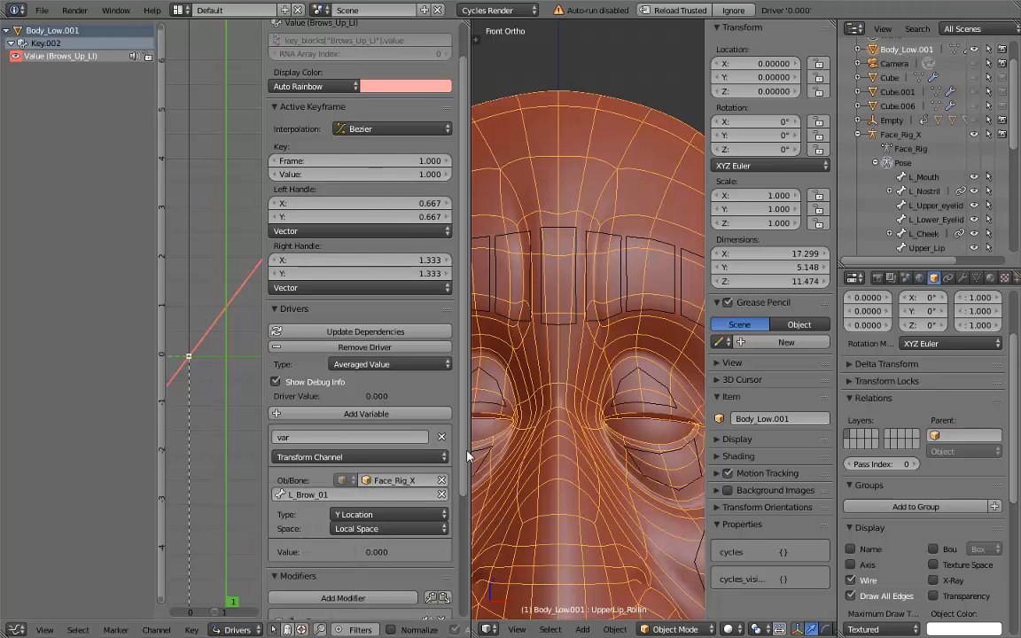
pyautogui.scroll(-2, 467, 508)
pyautogui.scroll(-5, 467, 507)
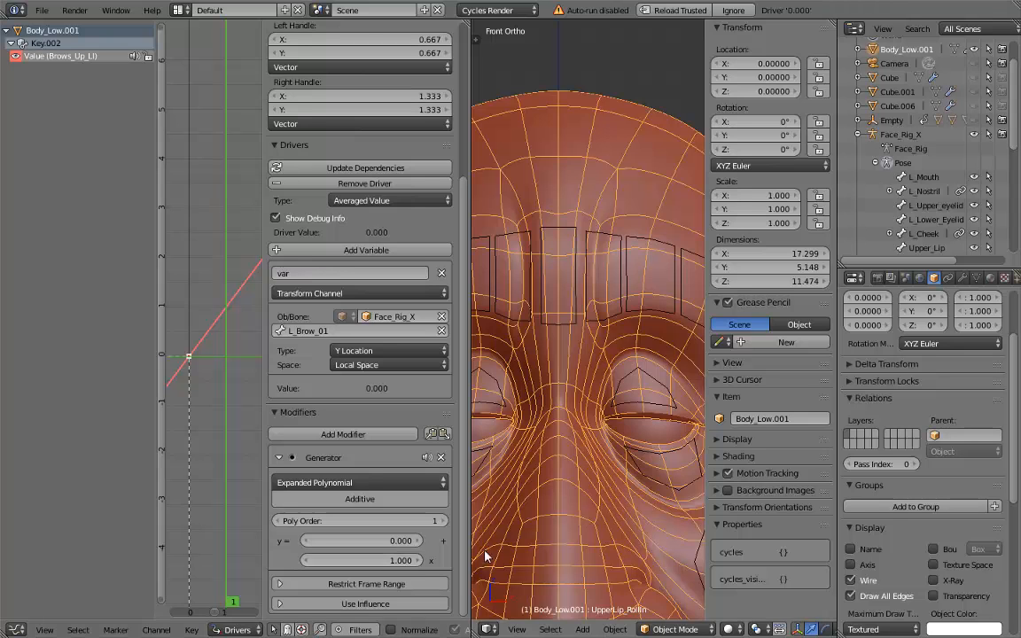
pyautogui.click(380, 560)
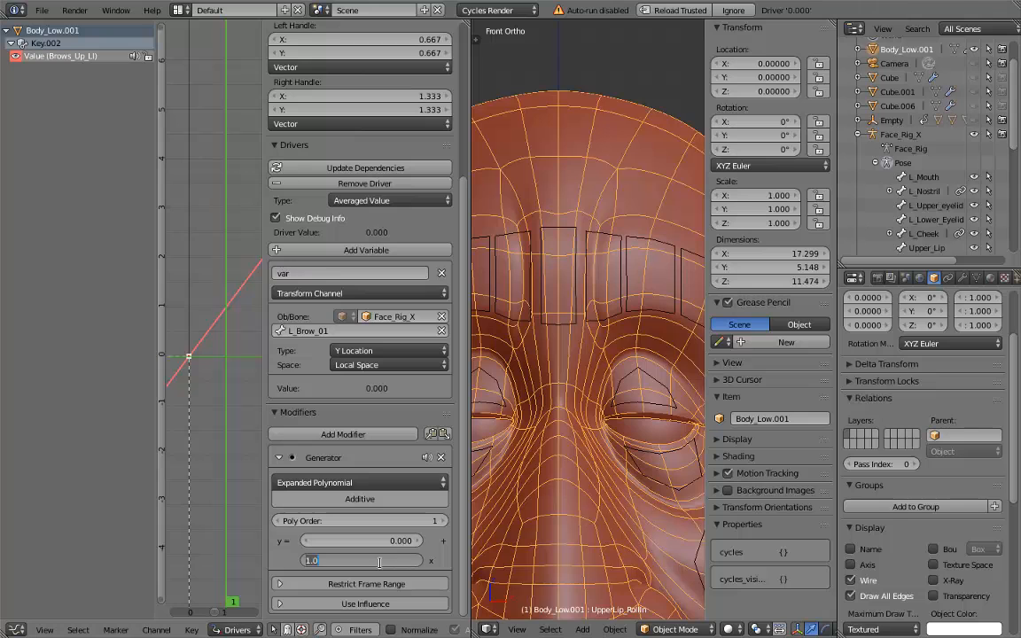
pyautogui.write('10')
pyautogui.press('Return')
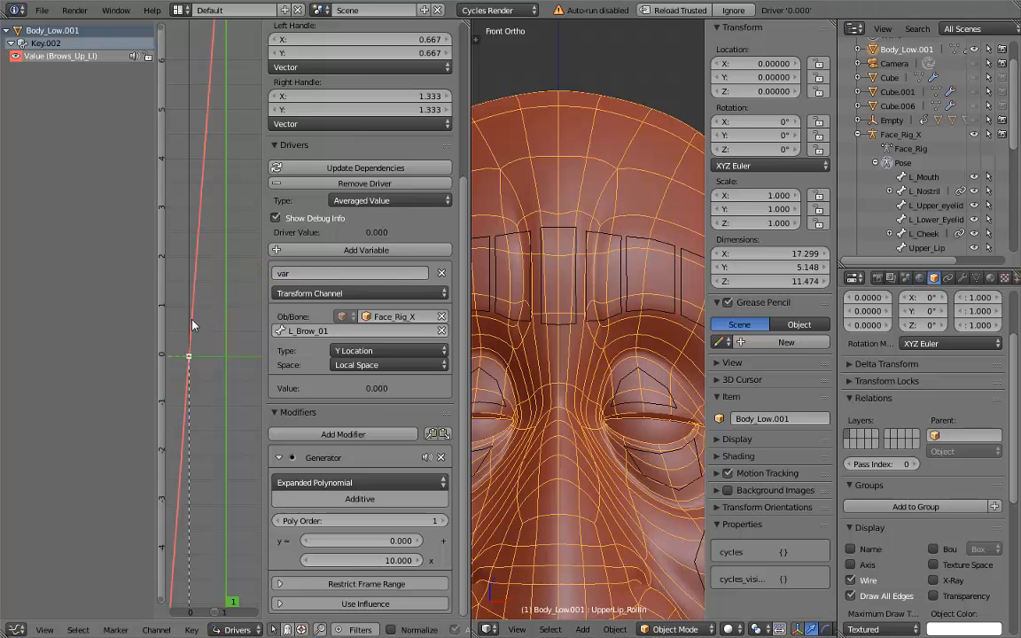
# - Test the Generator response by raising L_Brow_01 along local Y to about 0.031 and then about 0.102, reselecting the body mesh
pyautogui.rightClick(605, 240)
pyautogui.moveTo(601, 288)
pyautogui.mouseDown()
pyautogui.moveTo(604, 232)
pyautogui.moveTo(609, 296)
pyautogui.moveTo(610, 241)
pyautogui.moveTo(608, 270)
pyautogui.mouseUp()
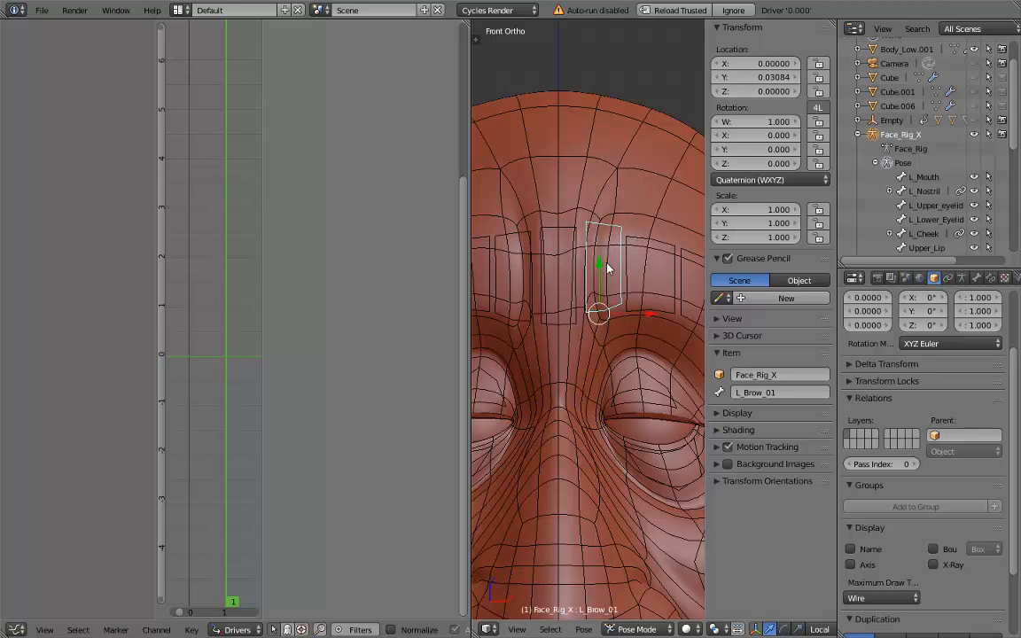
pyautogui.rightClick(609, 173)
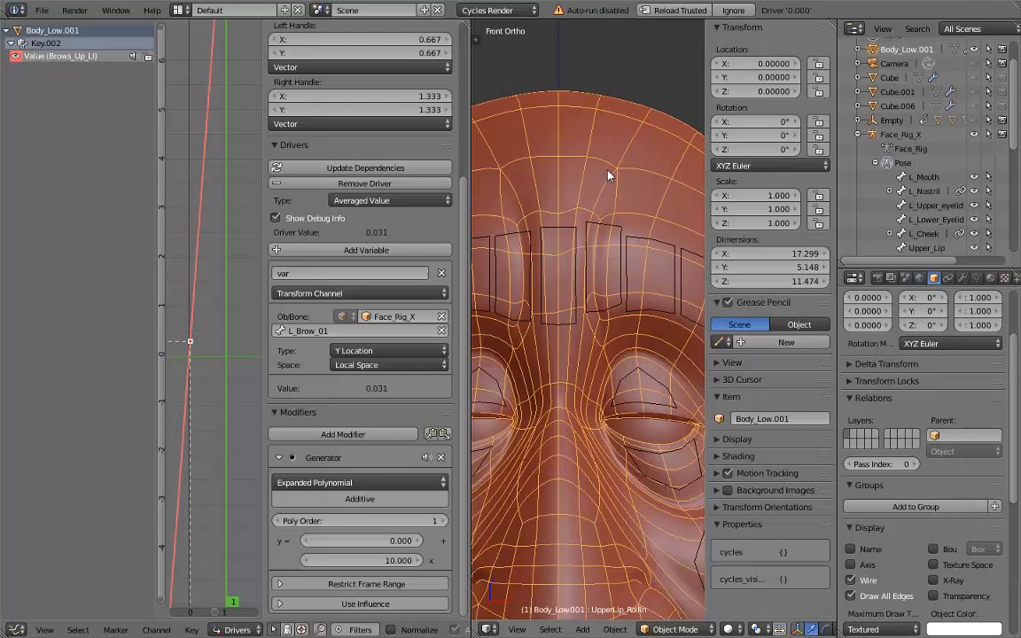
pyautogui.rightClick(621, 233)
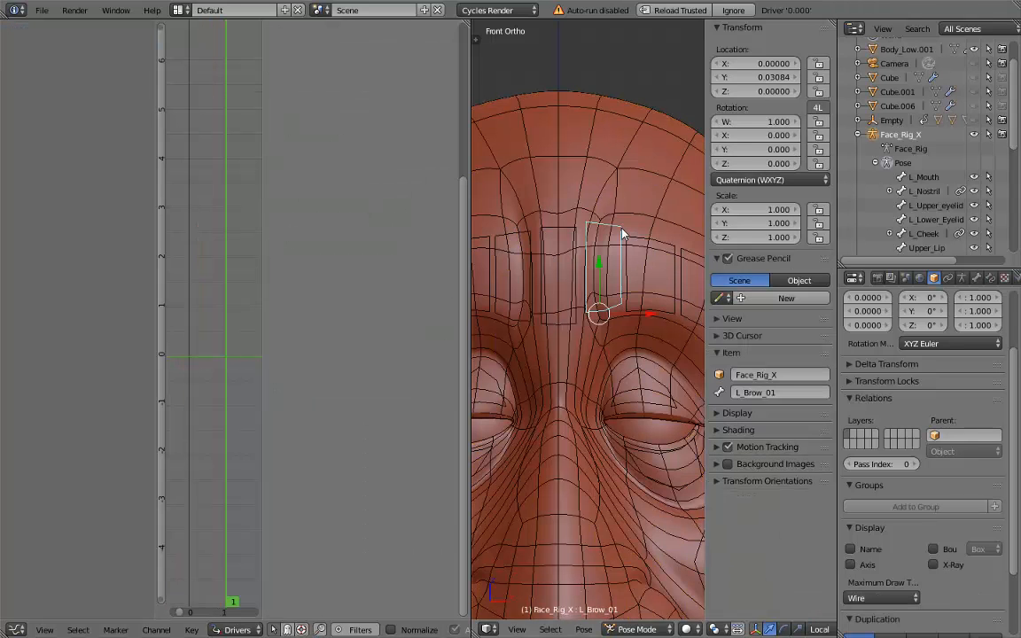
pyautogui.moveTo(600, 264)
pyautogui.mouseDown()
pyautogui.moveTo(603, 277)
pyautogui.moveTo(601, 246)
pyautogui.mouseUp()
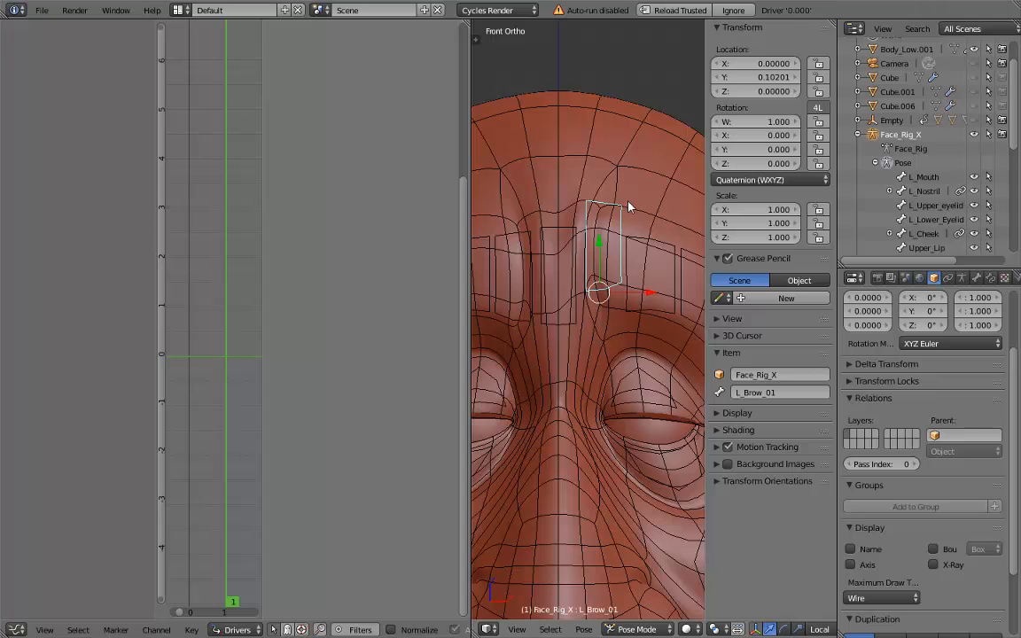
pyautogui.rightClick(574, 330)
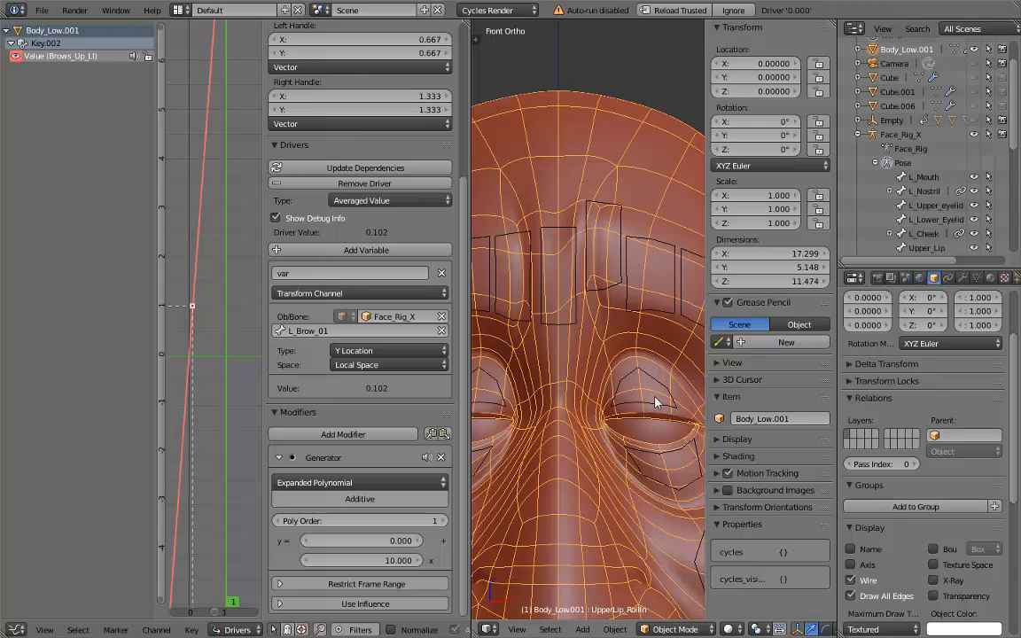
# - Add a Limit Location constraint to the L_Brow_01 bone and widen the properties area to read its options
pyautogui.rightClick(589, 263)
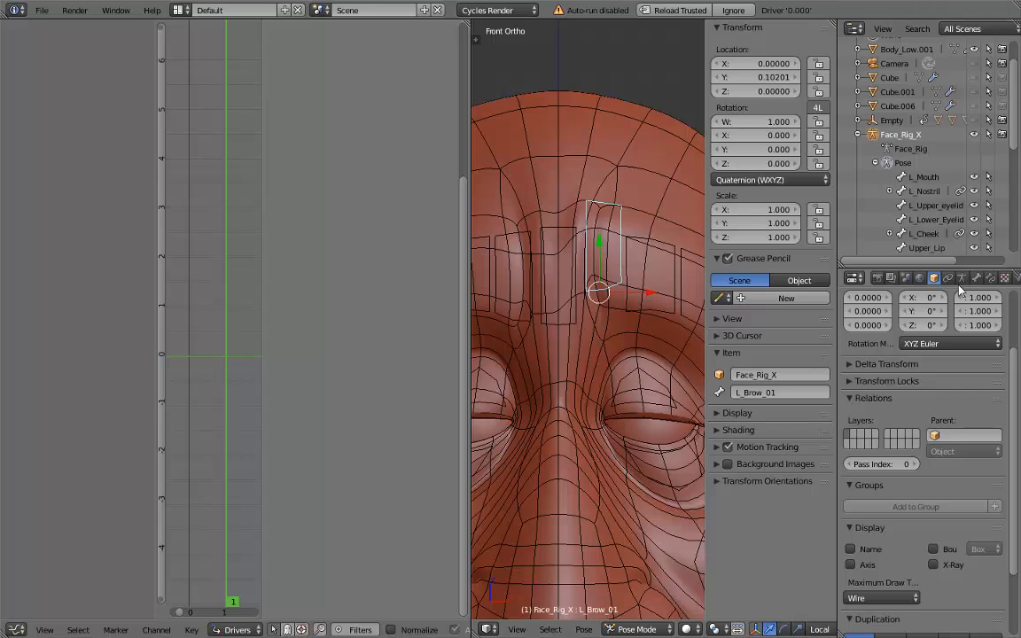
pyautogui.click(991, 280)
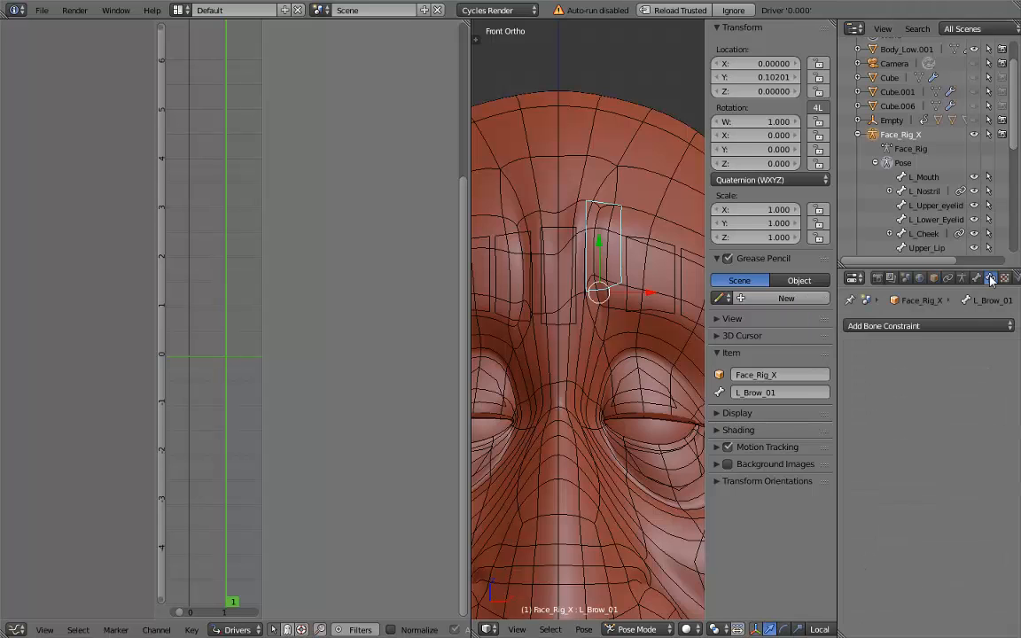
pyautogui.click(886, 326)
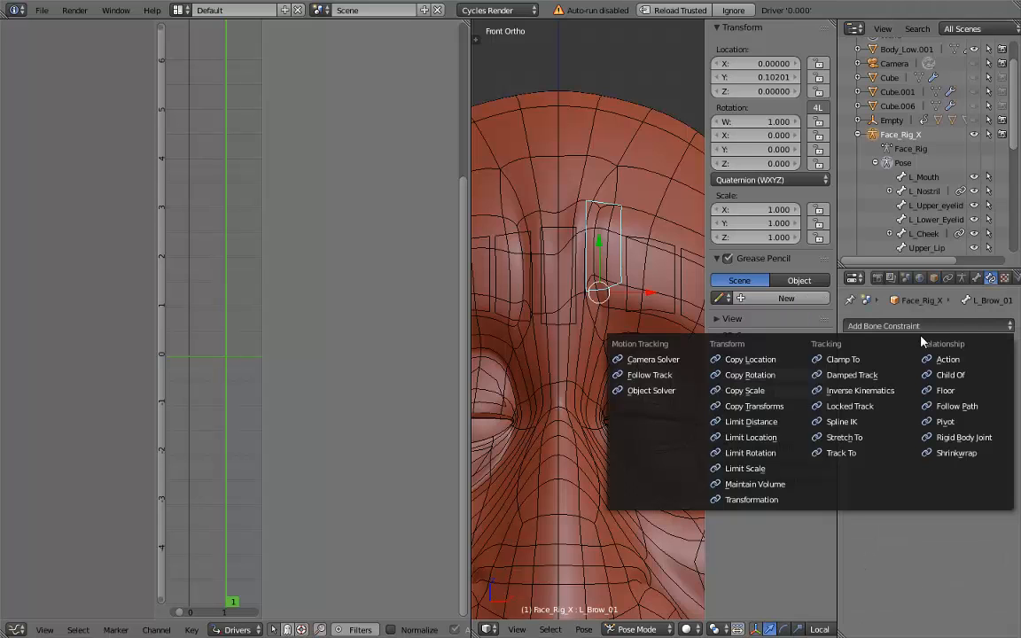
pyautogui.click(795, 437)
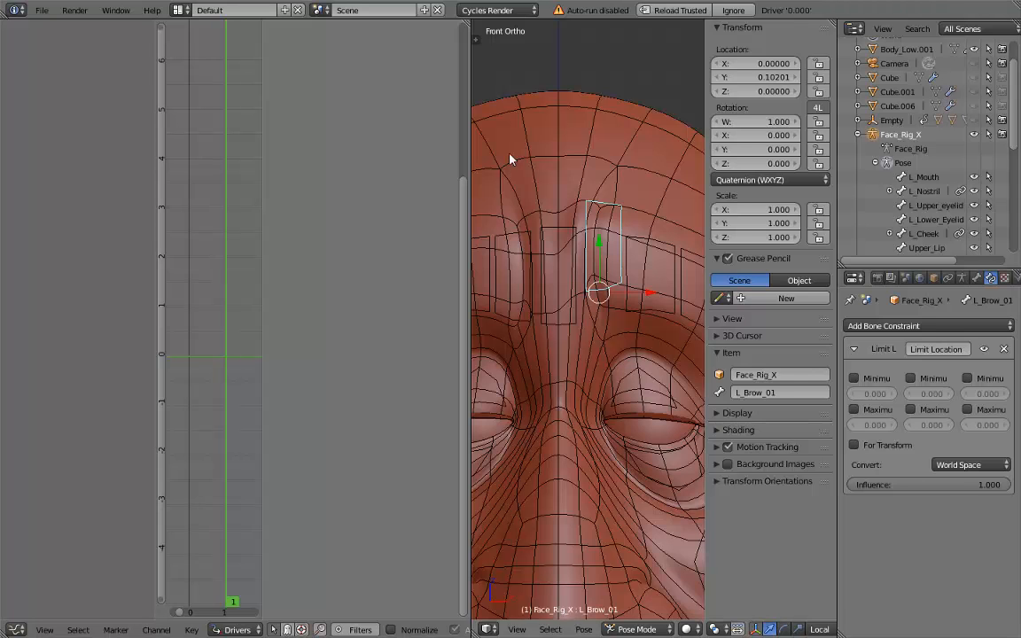
pyautogui.moveTo(839, 372); pyautogui.dragTo(767, 372)
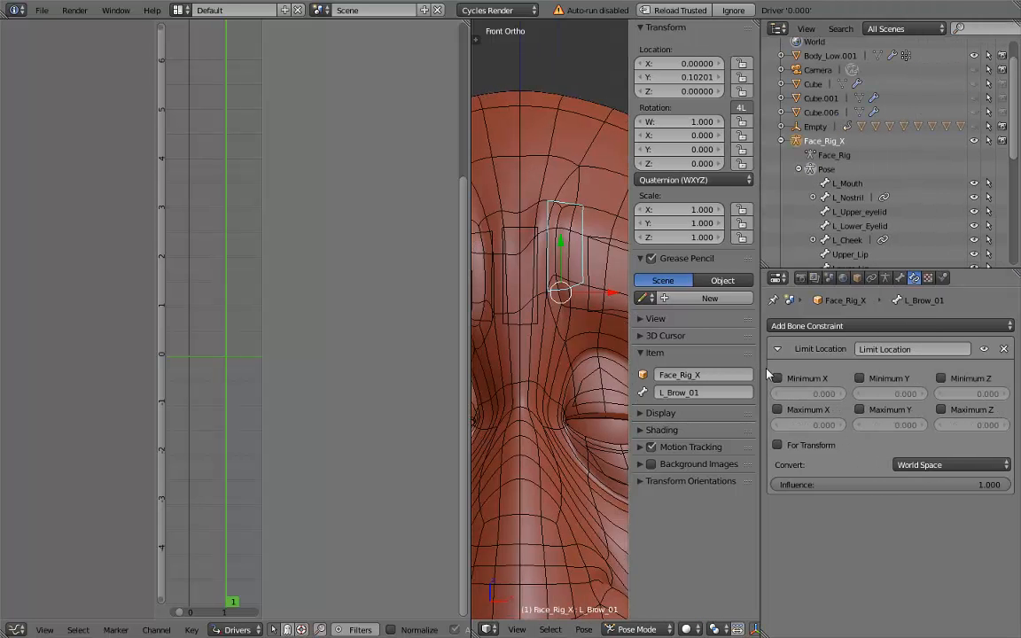
# - Limit L_Brow_01 to a Maximum Y of 0.1 with For Transform enabled and Local Space as the owner space
pyautogui.click(859, 410)
pyautogui.click(890, 425)
pyautogui.write('0.0')
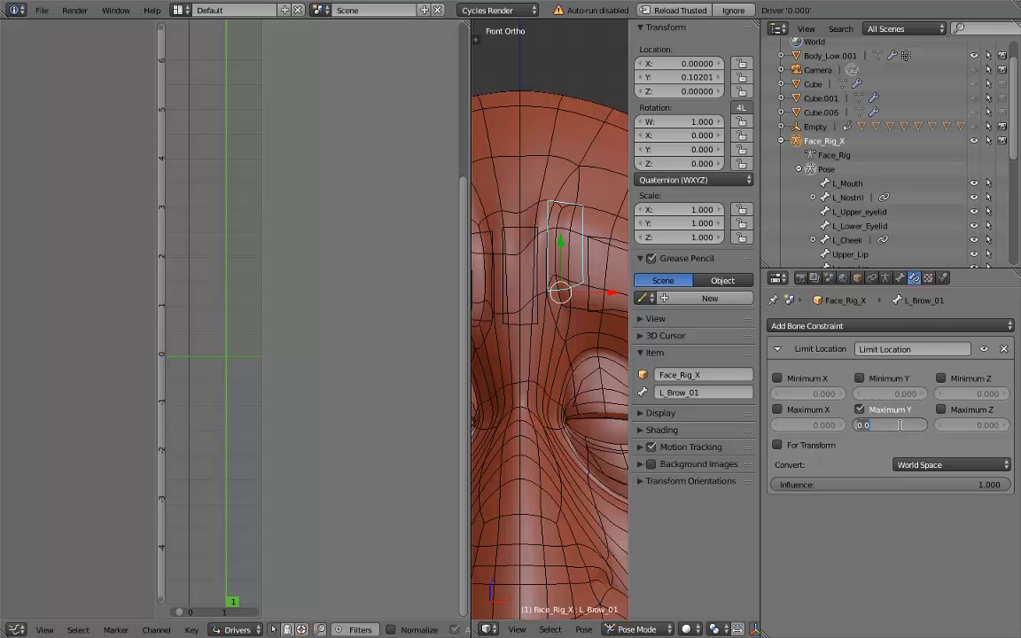
pyautogui.write('1')
pyautogui.press('Return')
pyautogui.click(800, 446)
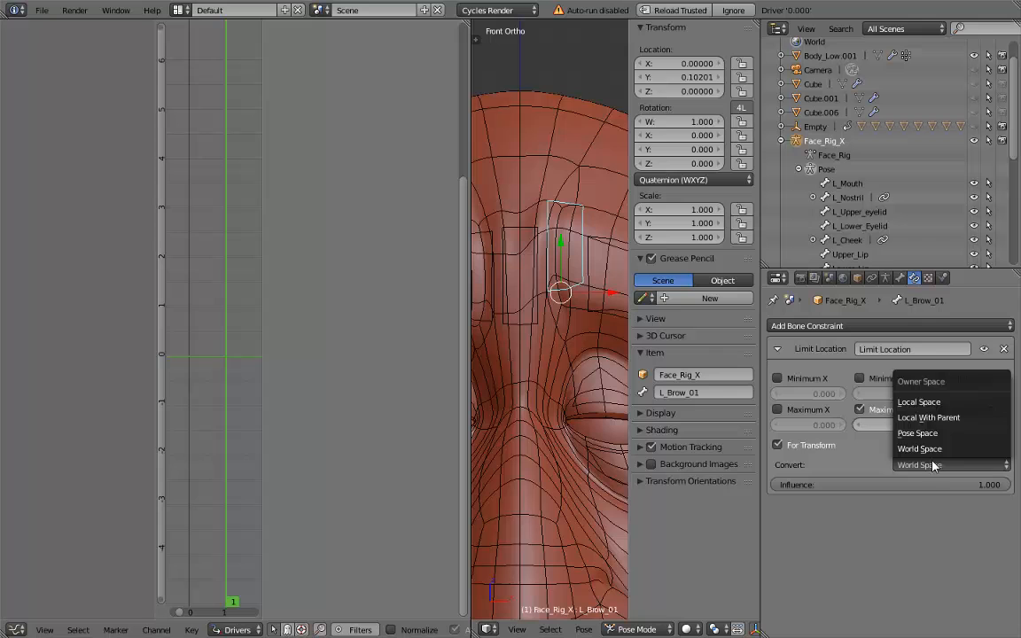
pyautogui.click(937, 401)
# - Test the location limit by raising L_Brow_01 along local Y, clear its location and reselect the body mesh
pyautogui.moveTo(562, 245); pyautogui.dragTo(558, 182)
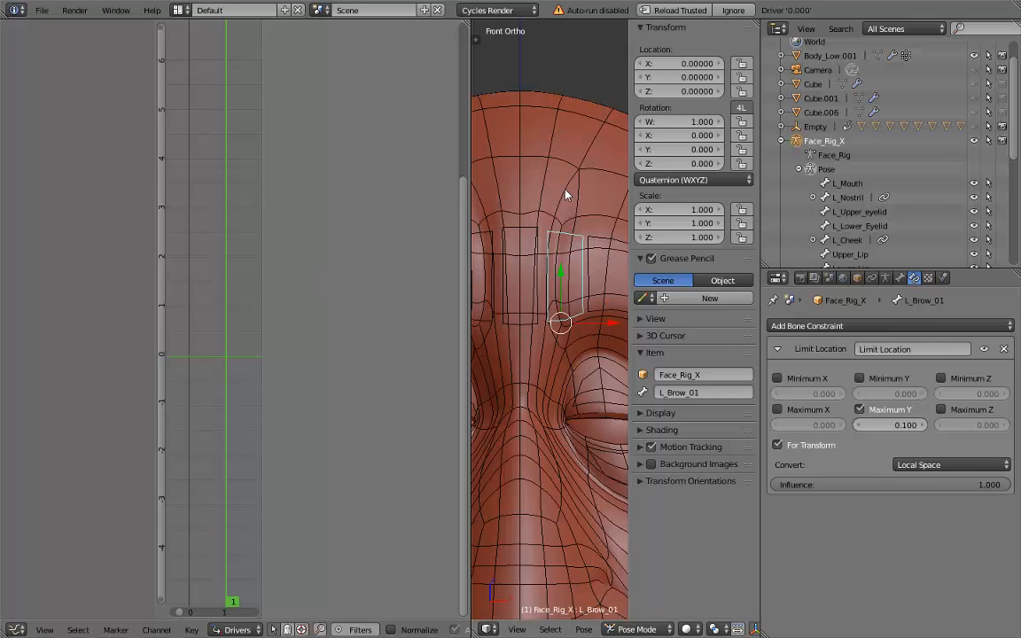
pyautogui.hotkey('ctrl', 'Tab')
pyautogui.rightClick(576, 216)
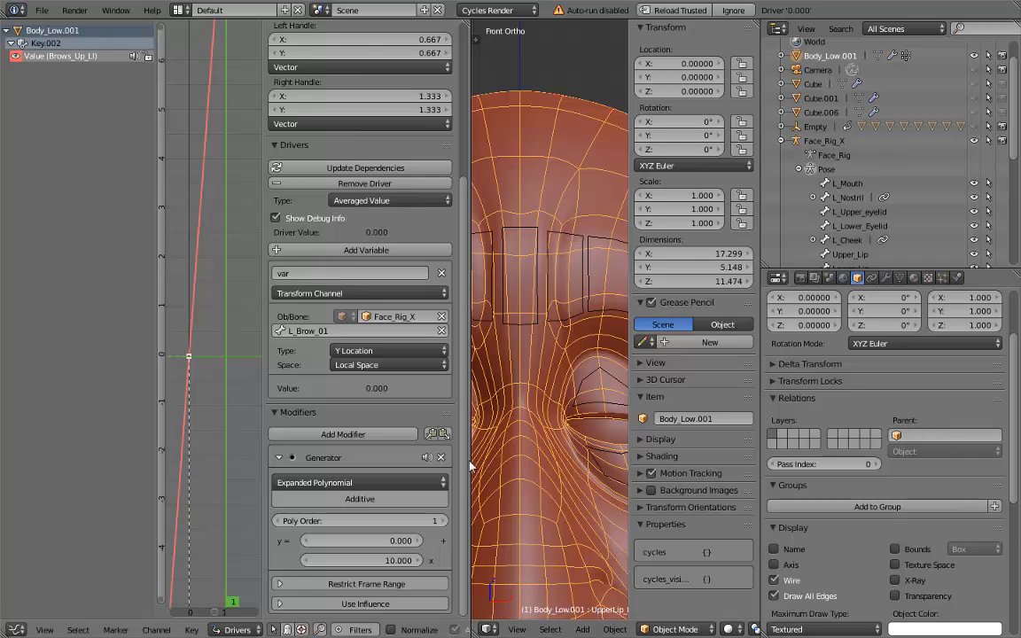
# - Show the body mesh's shape keys and select Brows_Down_LI
pyautogui.click(899, 278)
pyautogui.scroll(-2, 901, 511)
pyautogui.scroll(1, 900, 506)
pyautogui.moveTo(974, 465); pyautogui.dragTo(976, 478)
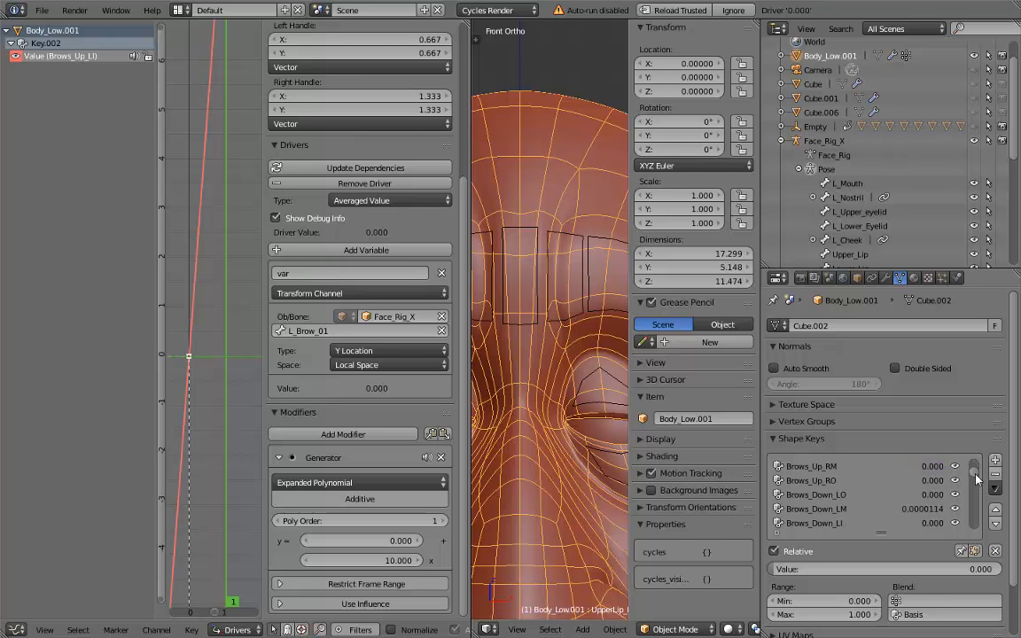
pyautogui.click(841, 522)
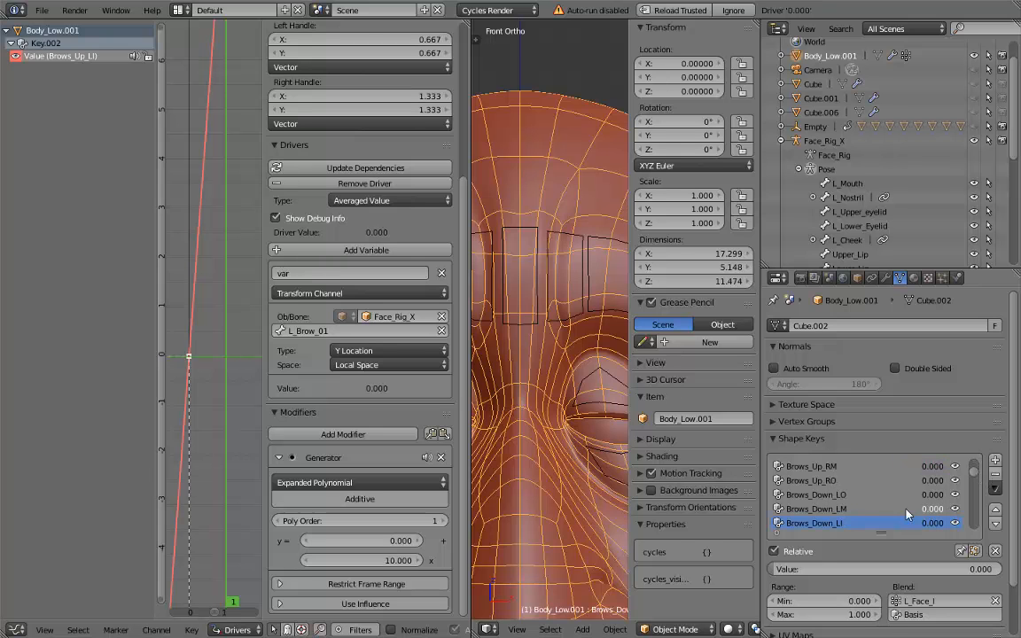
# - Check the Brows_Down_LI shape key's value and the order of the Brows_Up shape keys above it
pyautogui.moveTo(930, 523); pyautogui.dragTo(983, 523)
pyautogui.moveTo(985, 569); pyautogui.dragTo(771, 569)
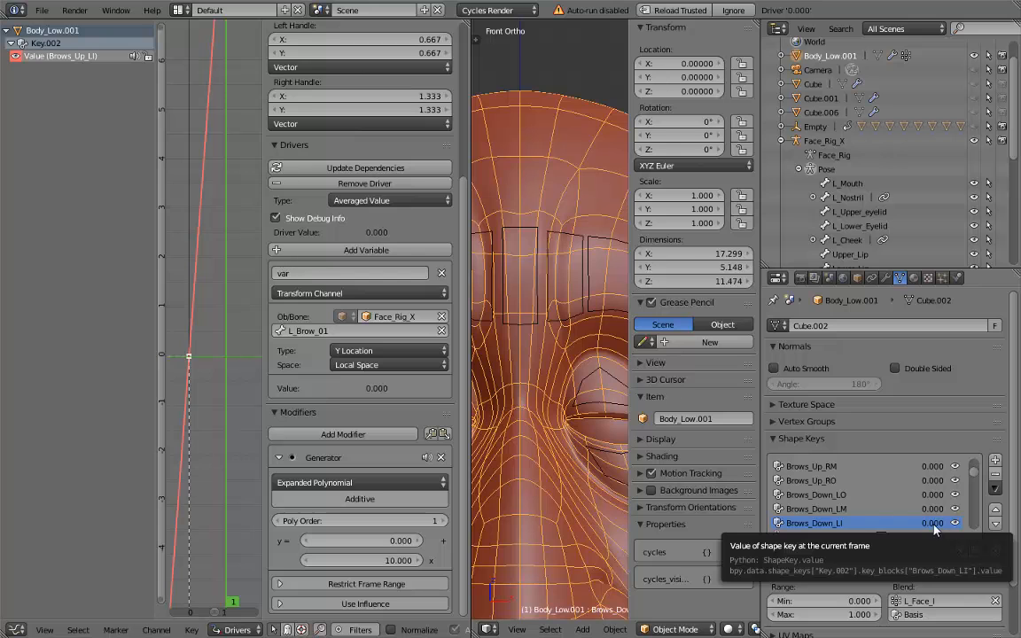
pyautogui.scroll(4, 934, 528)
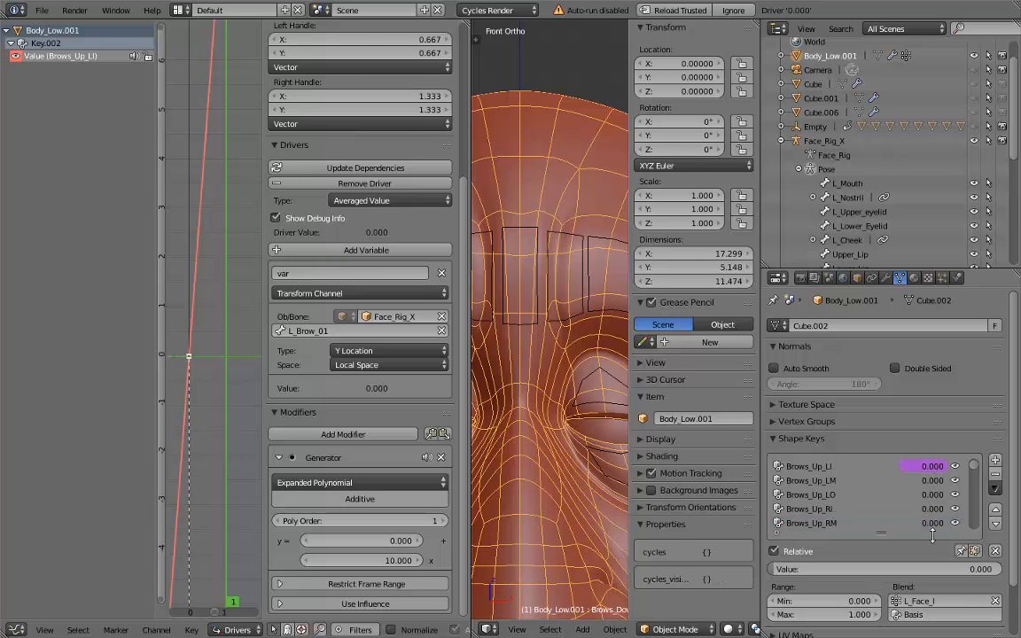
pyautogui.scroll(-4, 932, 524)
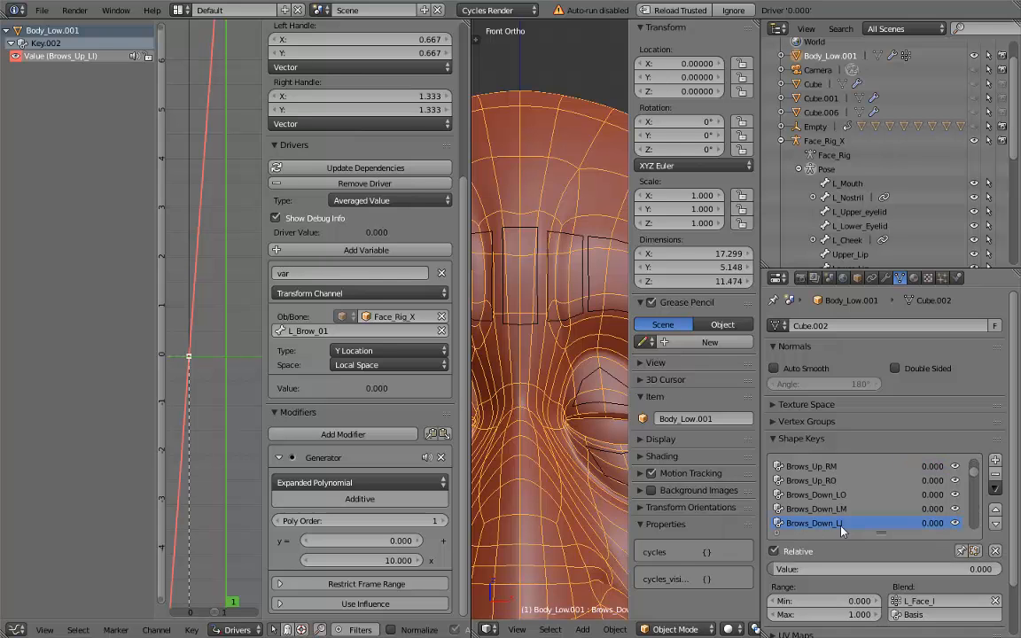
# - Reorder the left brow-down shape keys as Brows_Down_LI, Brows_Down_LM, Brows_Down_LO and reselect Brows_Down_LI
pyautogui.click(995, 510)
pyautogui.click(995, 509)
pyautogui.click(939, 522)
pyautogui.click(995, 510)
pyautogui.click(858, 496)
# - Add a driver to the Brows_Down_LI value, hide the Brows_Up_LI driver curve and select the Brows_Down_LI channel
pyautogui.rightClick(940, 501)
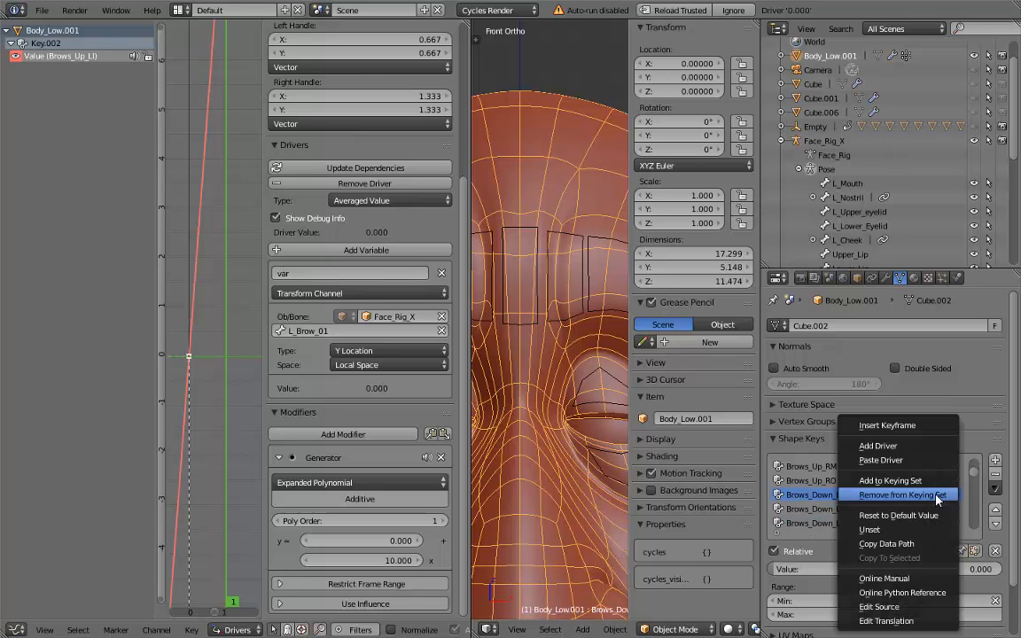
pyautogui.click(924, 446)
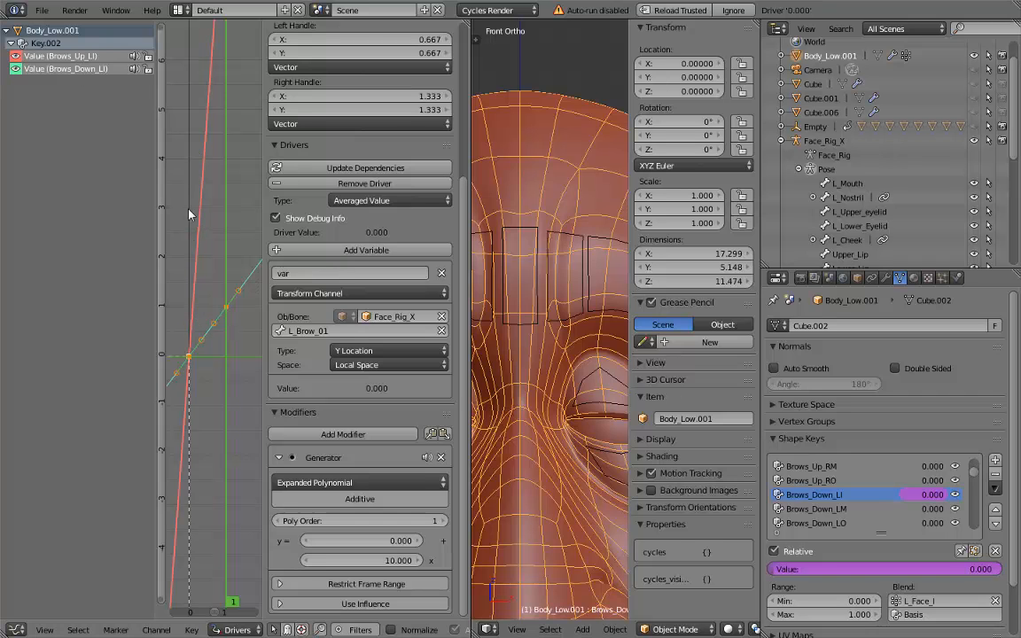
pyautogui.click(15, 57)
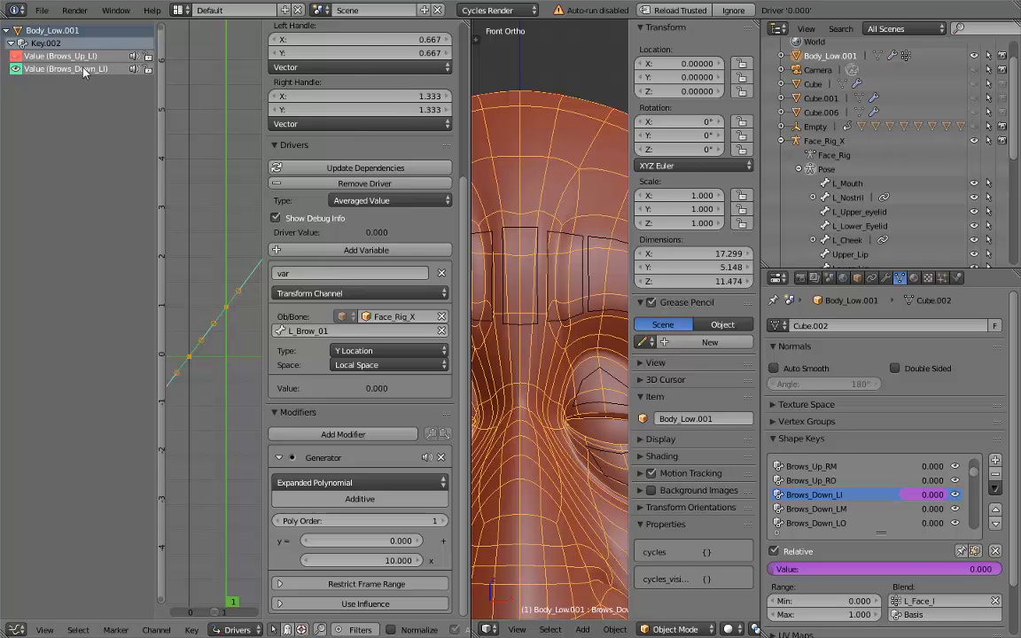
pyautogui.click(74, 67)
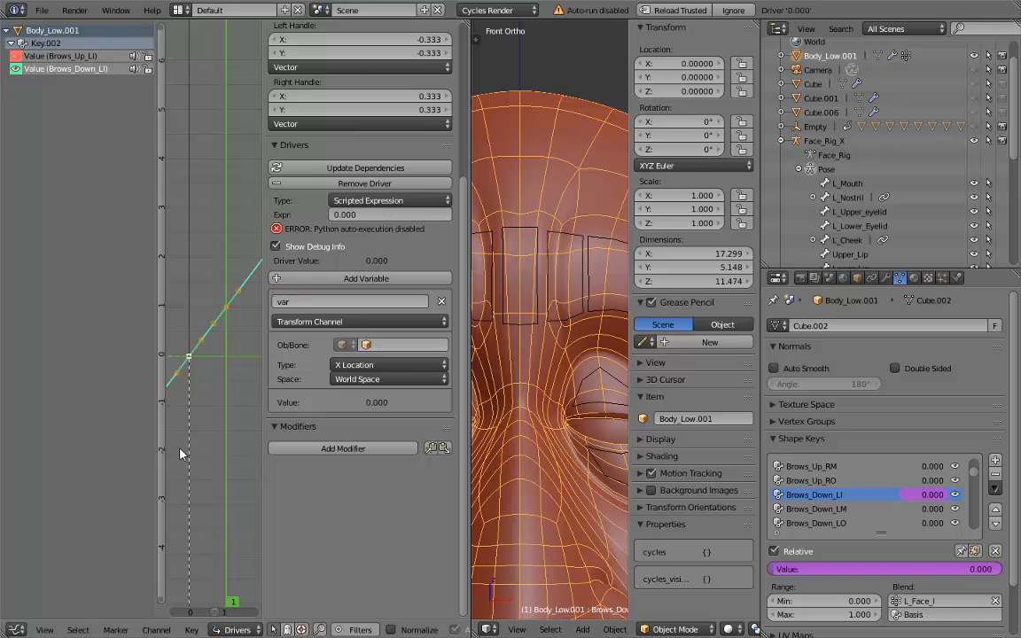
# - Set the Brows_Down_LI driver type to Averaged Value and replace its variable with a new Transform Channel variable
pyautogui.click(381, 202)
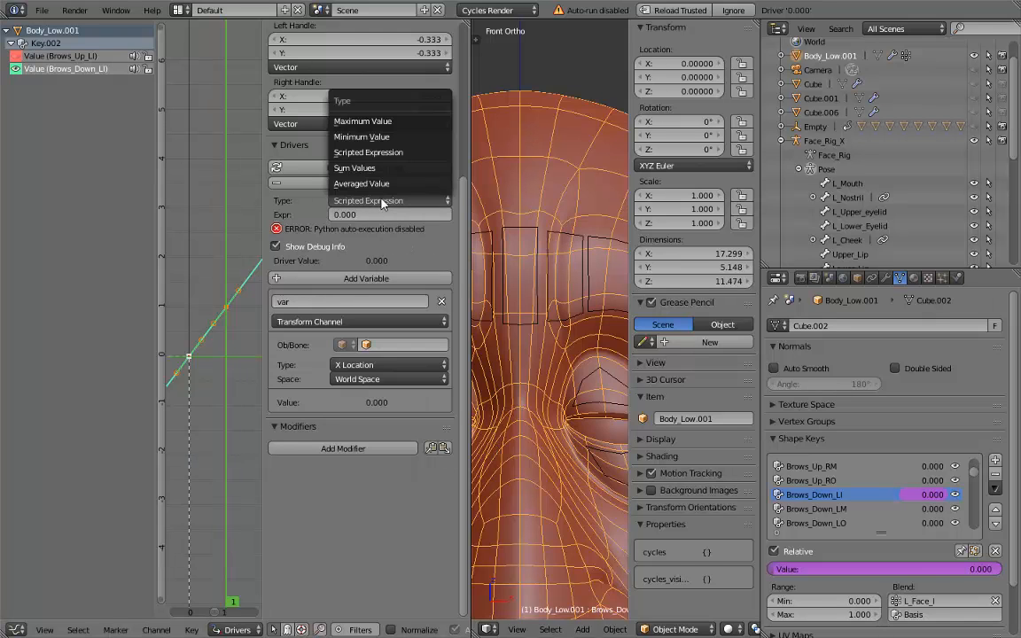
pyautogui.click(377, 184)
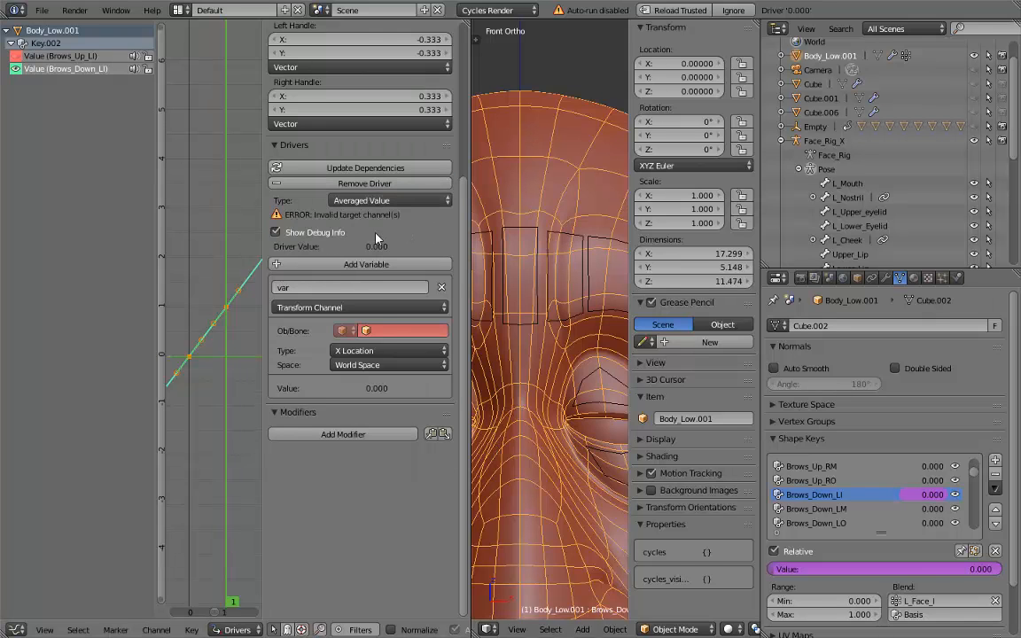
pyautogui.click(441, 288)
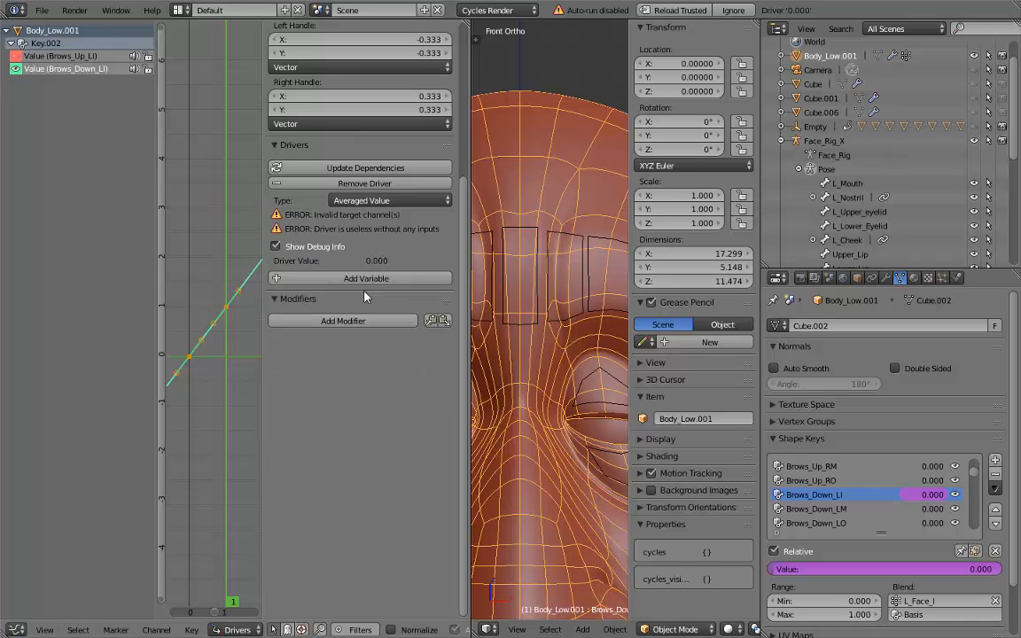
pyautogui.click(368, 265)
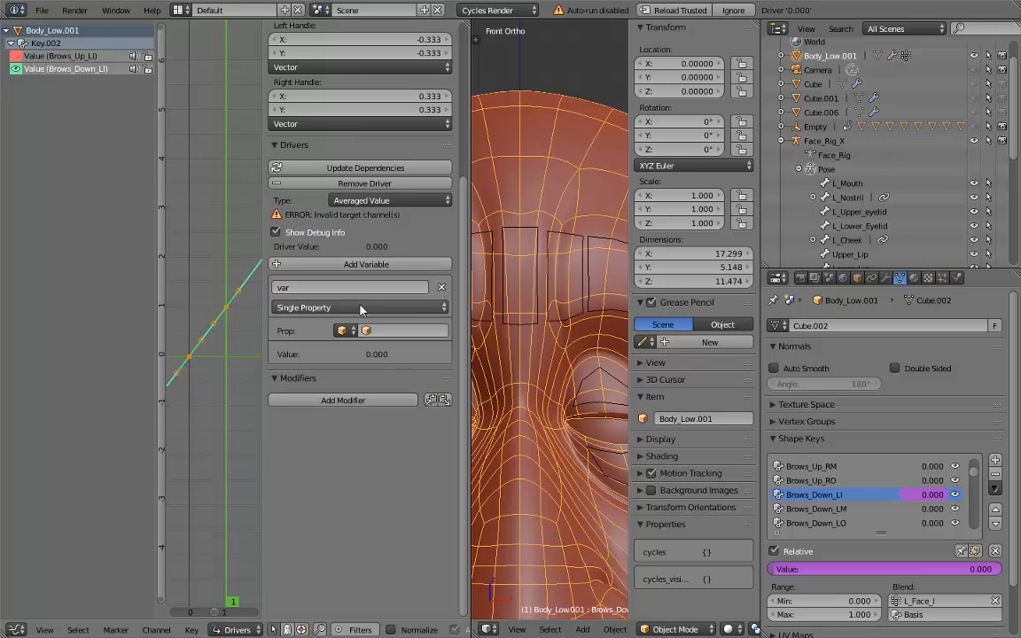
pyautogui.click(341, 308)
pyautogui.click(335, 278)
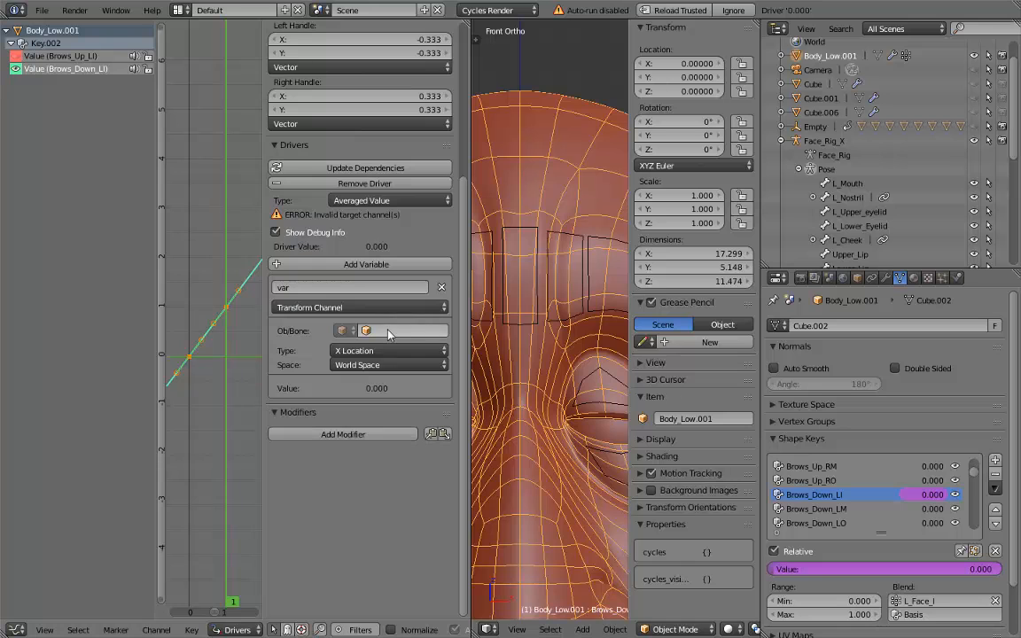
# - Target the variable at Face_Rig_X's L_Brow_01 bone with Y Location in Local Space and update the driver dependencies
pyautogui.click(385, 329)
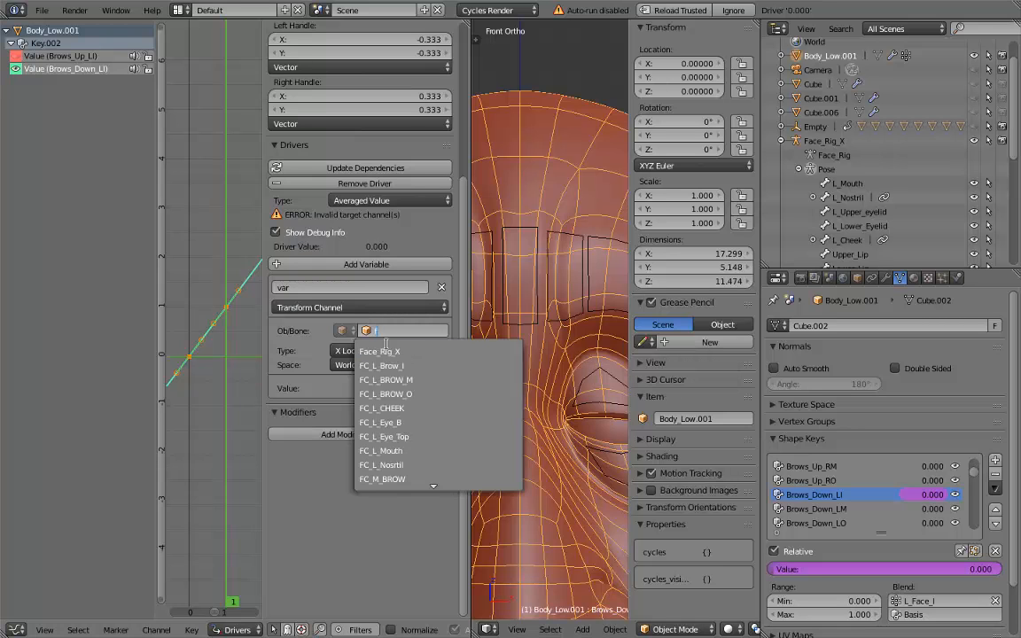
pyautogui.click(379, 351)
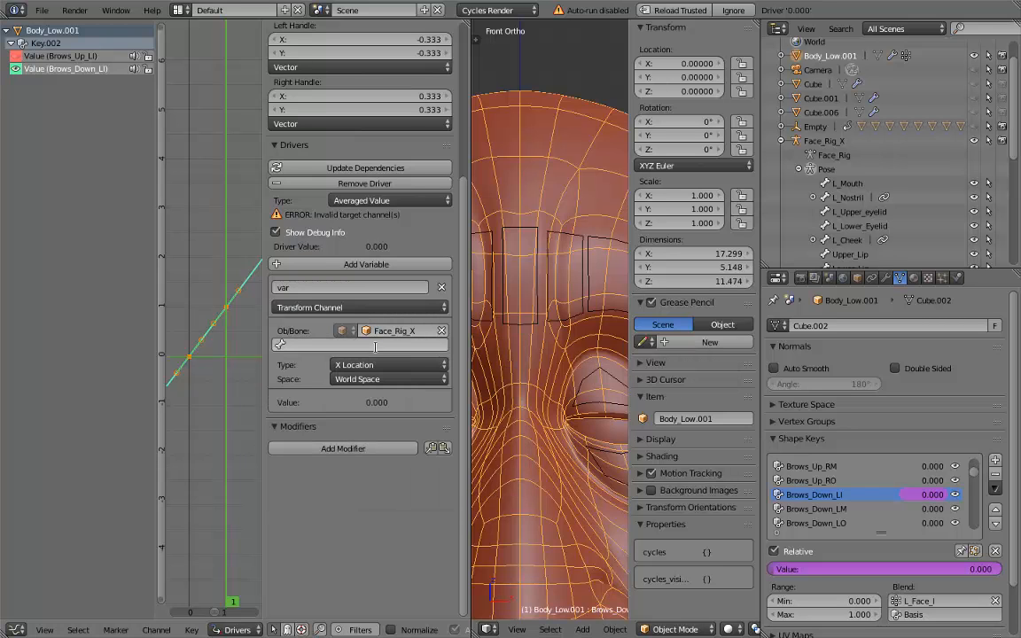
pyautogui.click(378, 349)
pyautogui.click(336, 330)
pyautogui.click(390, 366)
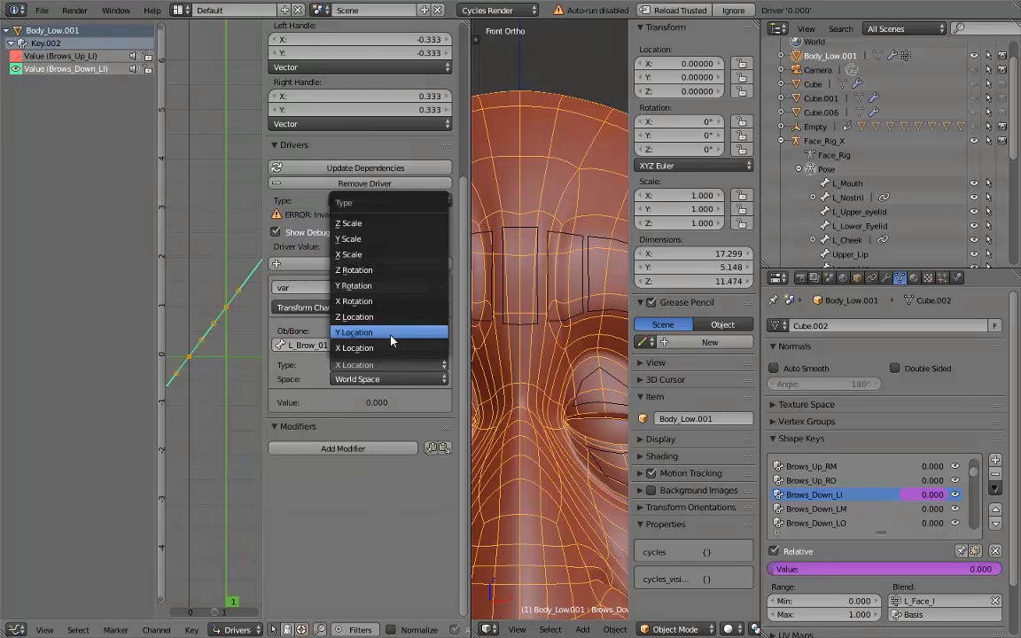
pyautogui.click(387, 333)
pyautogui.click(392, 379)
pyautogui.click(397, 332)
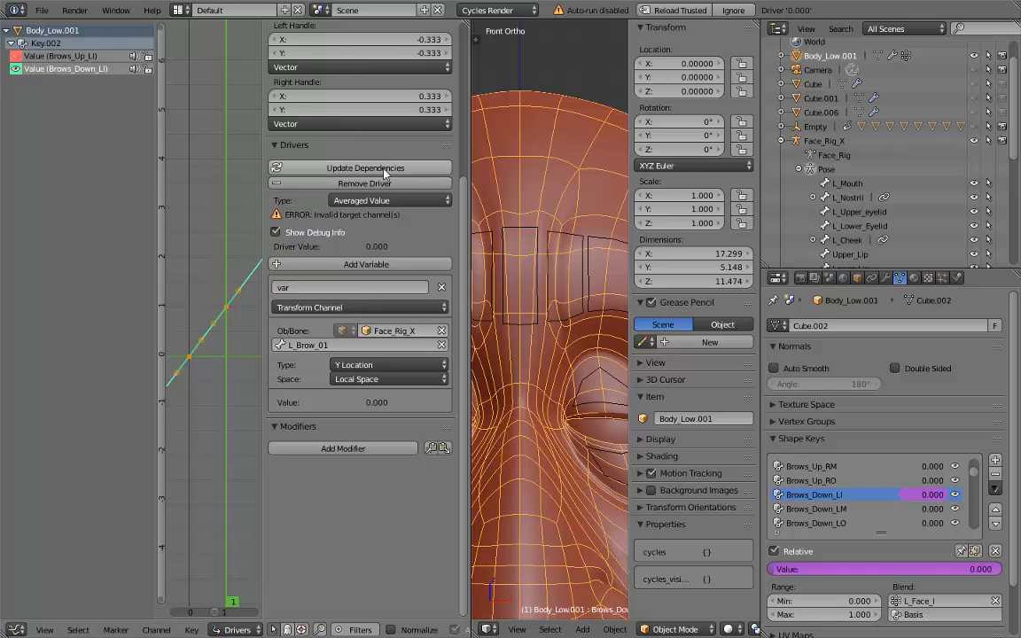
pyautogui.click(438, 168)
# - Move the L_Brow_01 bone down to about -0.19 in local Y and check the Brows_Down_LI driver value on the body mesh
pyautogui.click(569, 239)
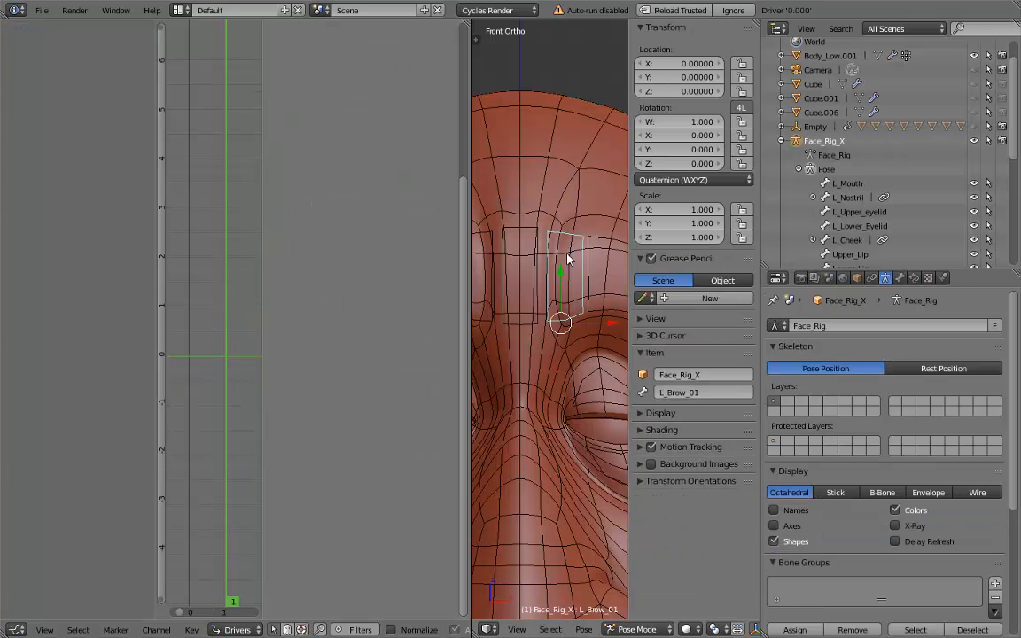
pyautogui.moveTo(560, 277); pyautogui.dragTo(560, 333)
pyautogui.click(574, 222)
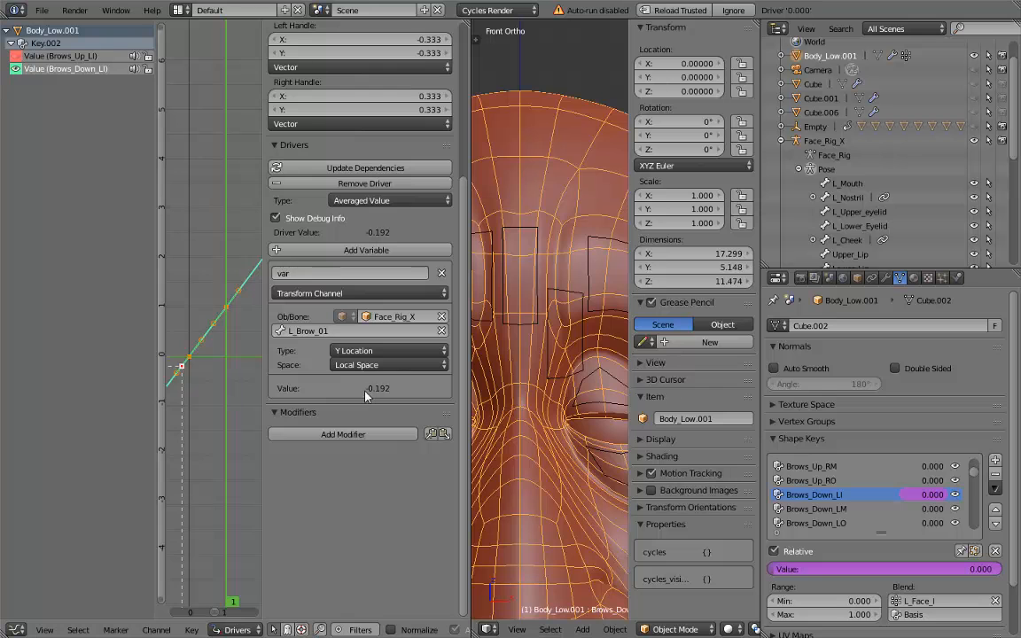
# - Clear the L_Brow_01 bone's location, raise it to 0.1 in local Y and check the Brows_Down_LI driver value
pyautogui.rightClick(576, 295)
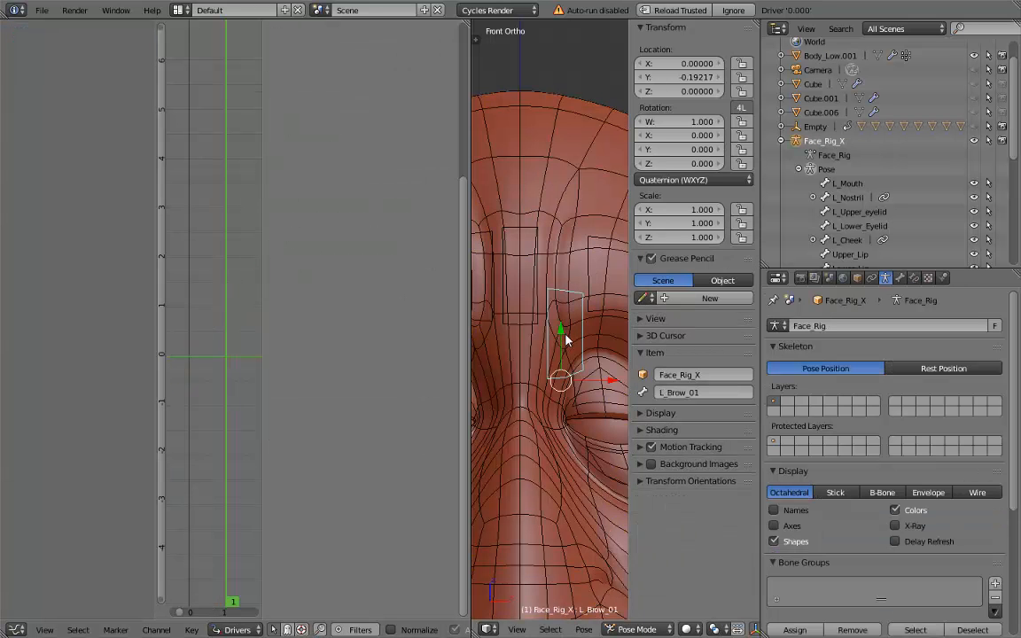
pyautogui.hotkey('alt', 'g')
pyautogui.press('g')
pyautogui.press('y')
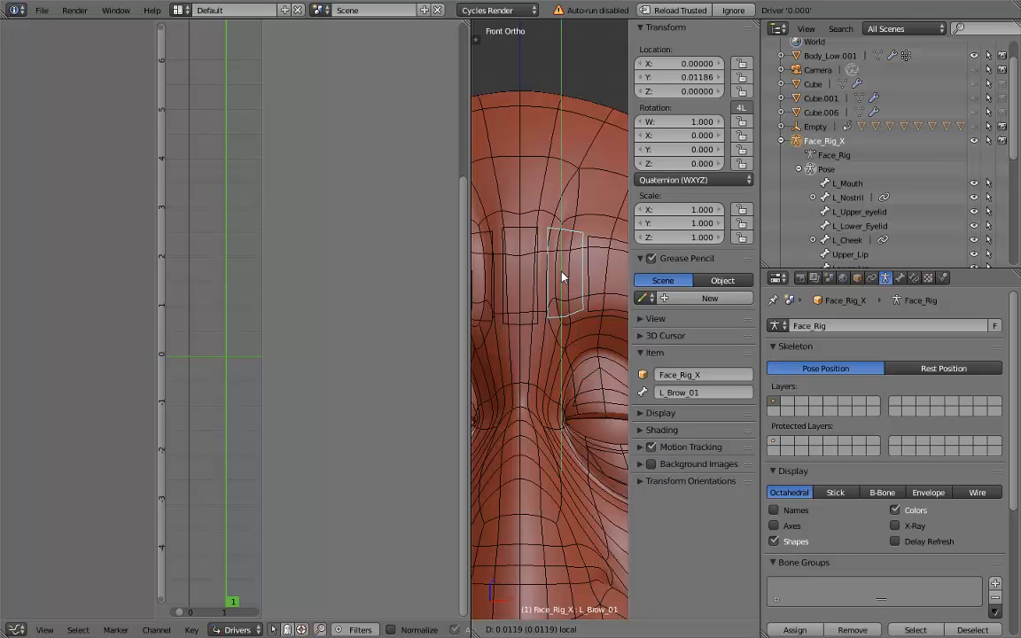
pyautogui.click(562, 219)
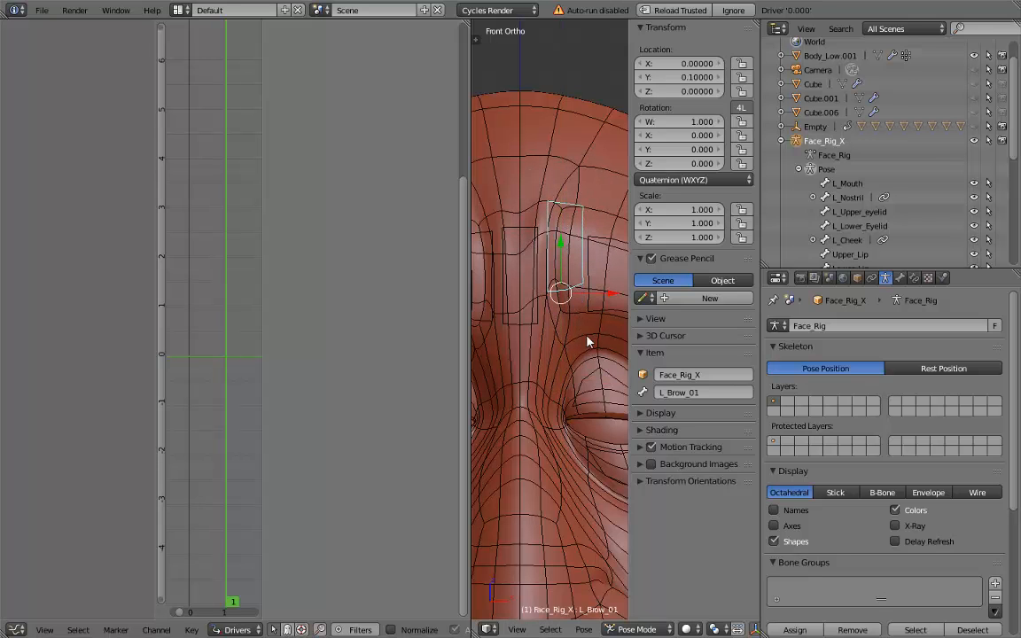
pyautogui.rightClick(606, 179)
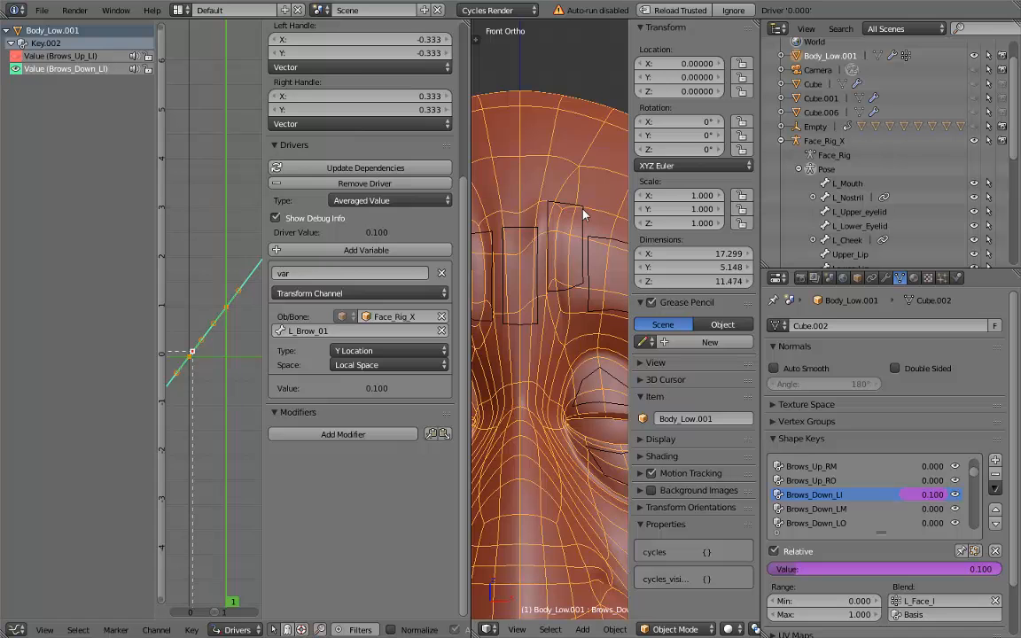
pyautogui.hotkey('alt', 'd')
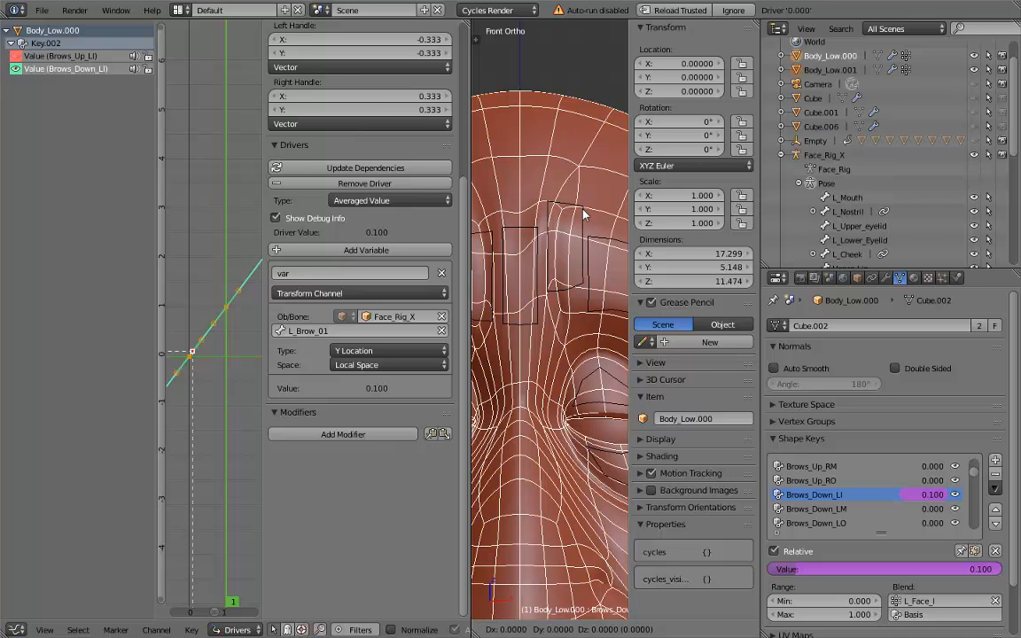
pyautogui.click(577, 186)
pyautogui.hotkey('ctrl', 'z')
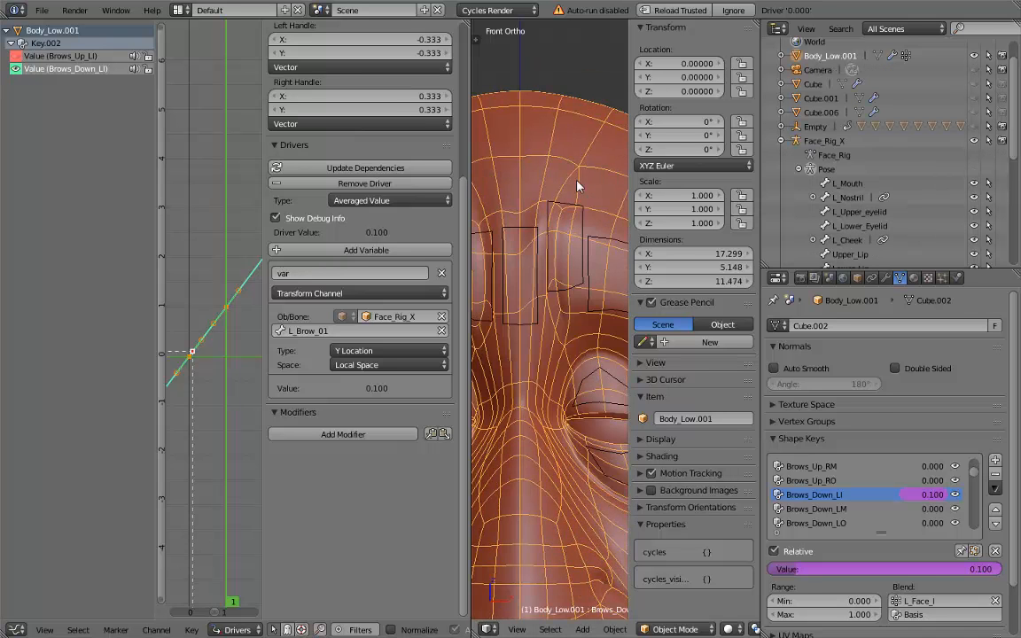
# - Undo the test moves until L_Brow_01 is back at its rest location, and reselect the body mesh
pyautogui.hotkey('ctrl', 'z')
pyautogui.hotkey('ctrl', 'z')
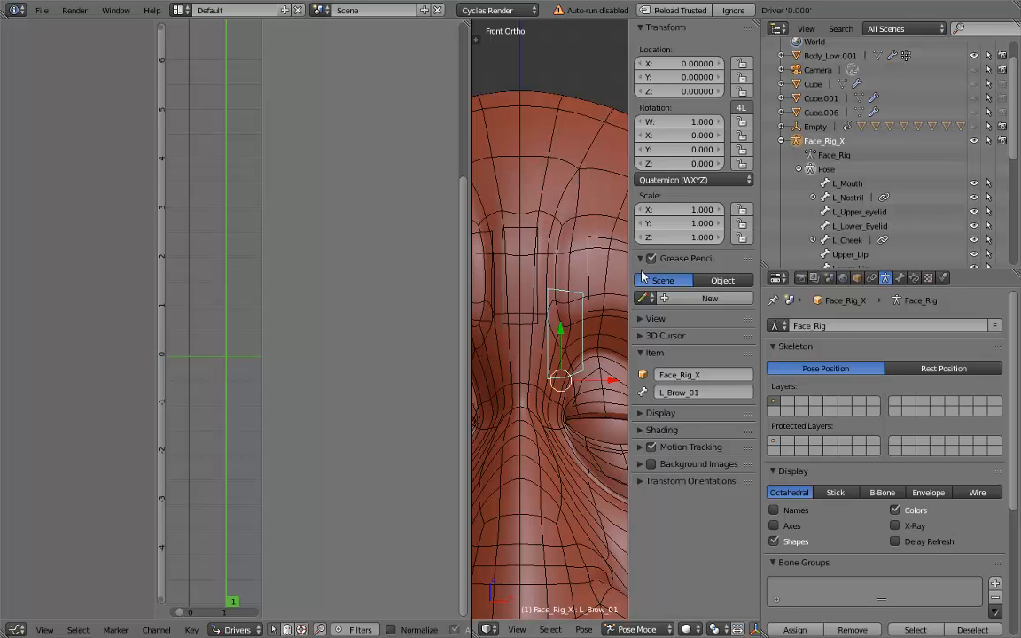
pyautogui.scroll(-5, 810, 218)
pyautogui.scroll(-1, 800, 241)
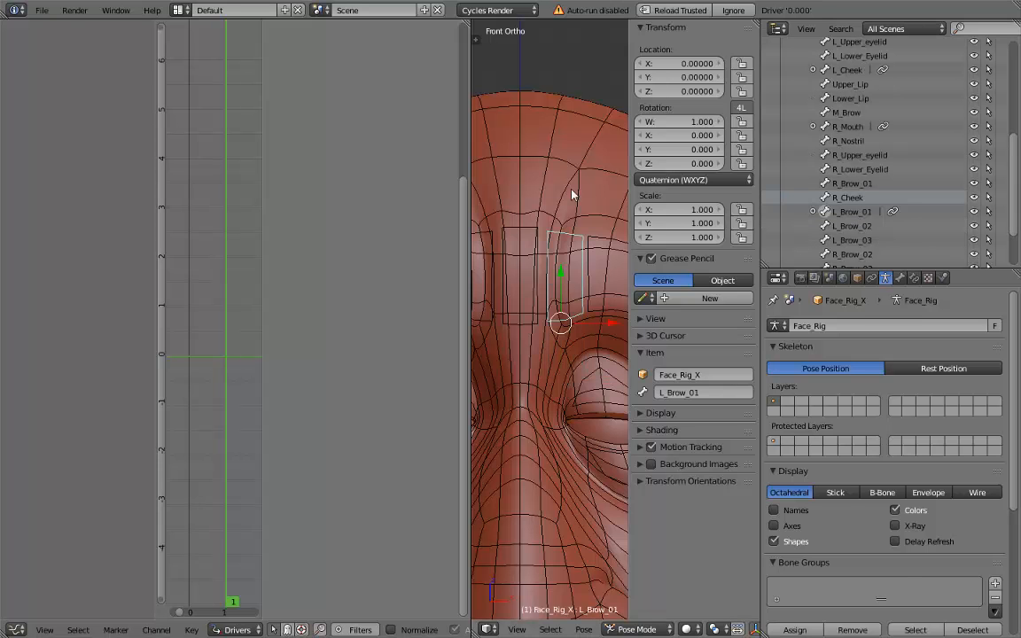
pyautogui.rightClick(574, 221)
pyautogui.rightClick(576, 240)
pyautogui.rightClick(590, 215)
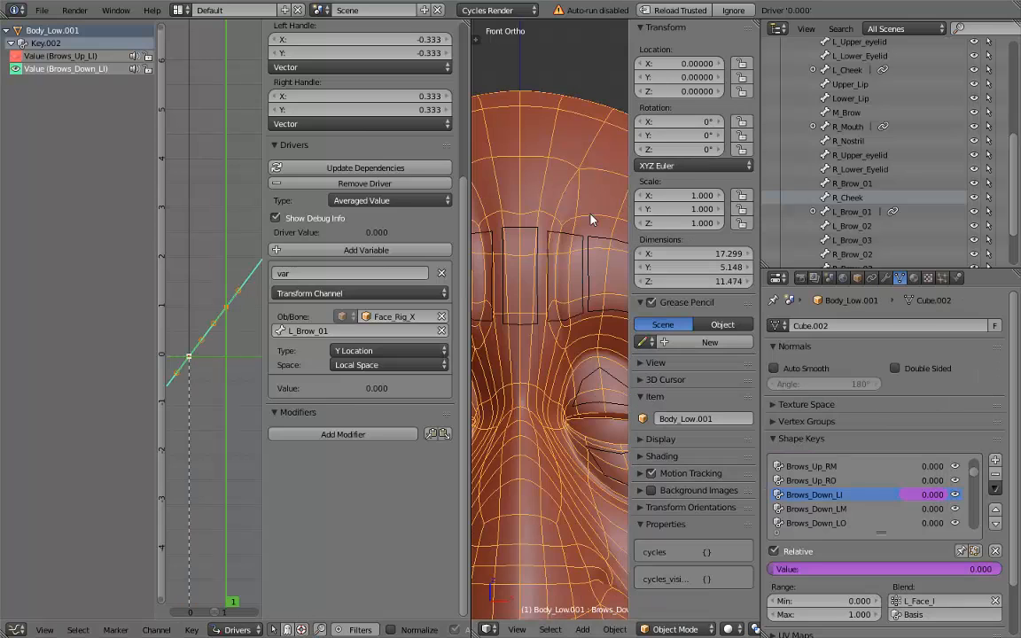
# - Add a Generator modifier to the Brows_Down_LI driver curve, set its x coefficient to -1 and update the dependencies
pyautogui.click(352, 435)
pyautogui.click(353, 434)
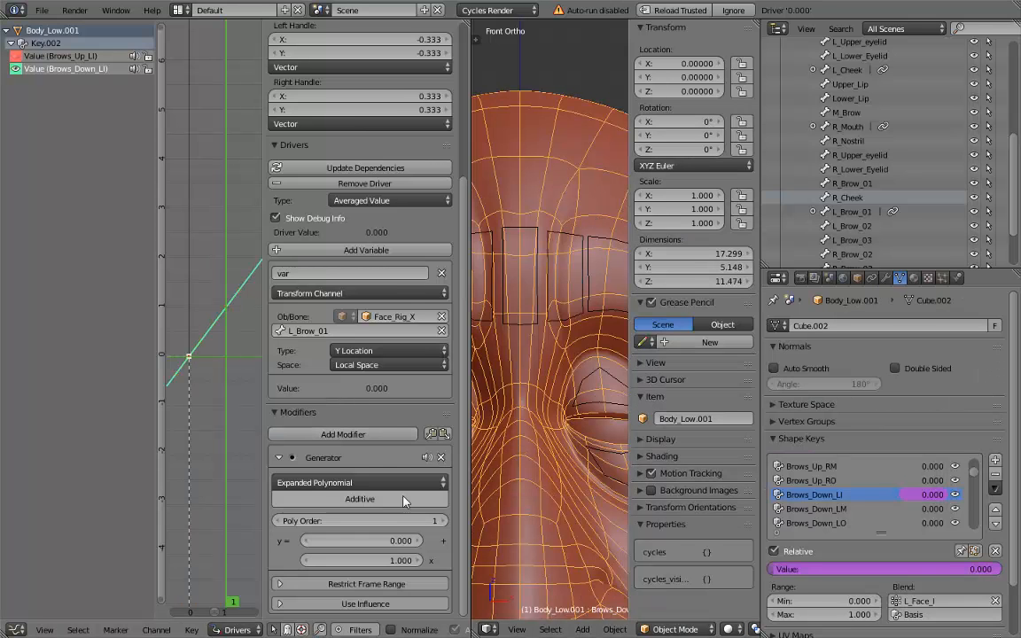
pyautogui.click(373, 560)
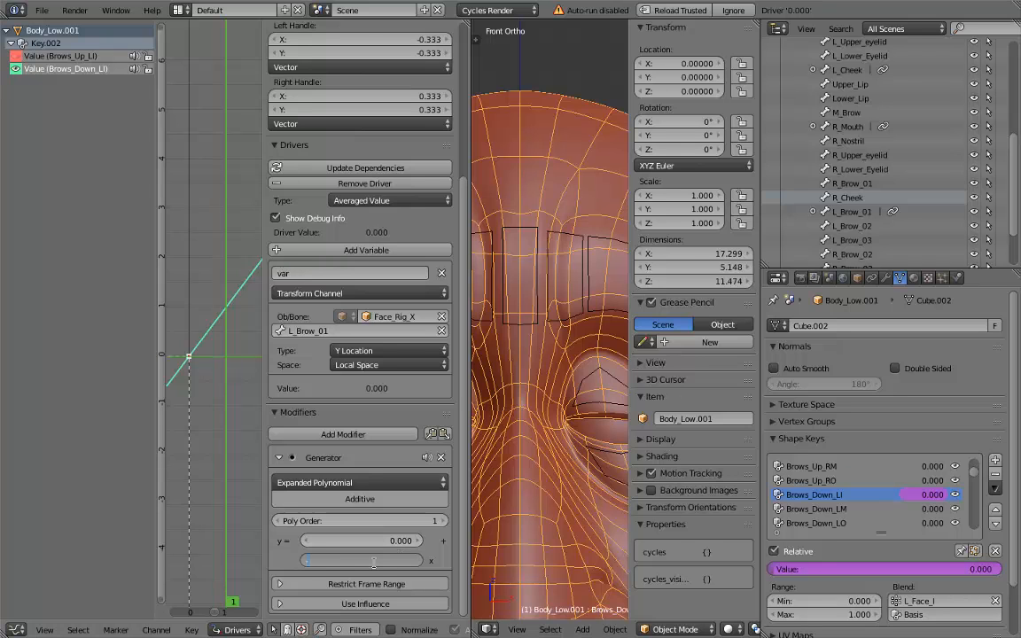
pyautogui.write('-1')
pyautogui.press('Return')
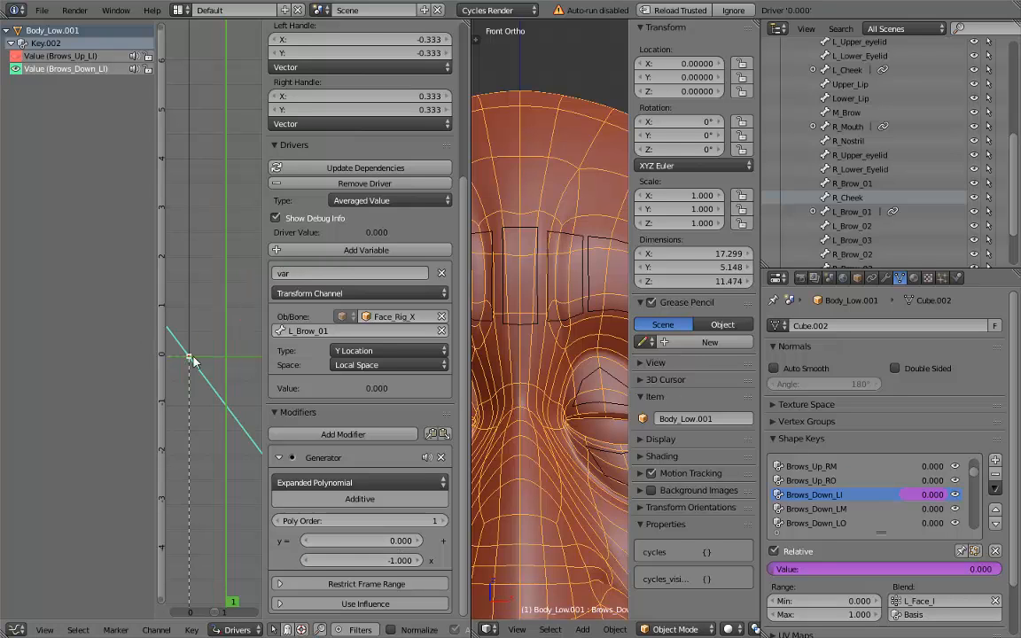
pyautogui.click(394, 172)
# - Test the inverted driver by moving L_Brow_01 down to about -0.32 and back up to about -0.07 in local Y
pyautogui.rightClick(550, 258)
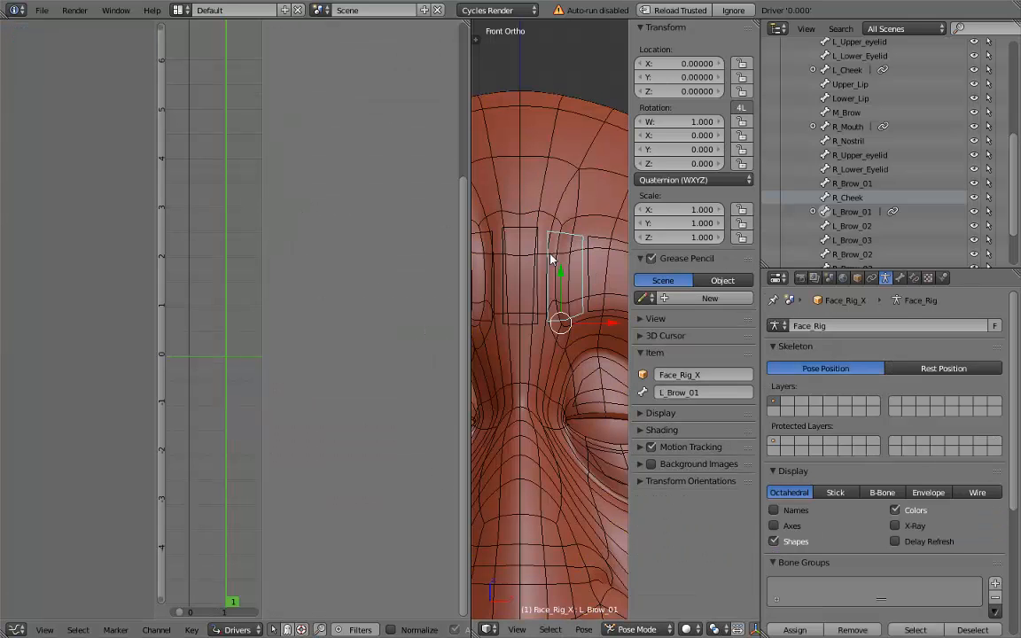
pyautogui.press('g')
pyautogui.press('y')
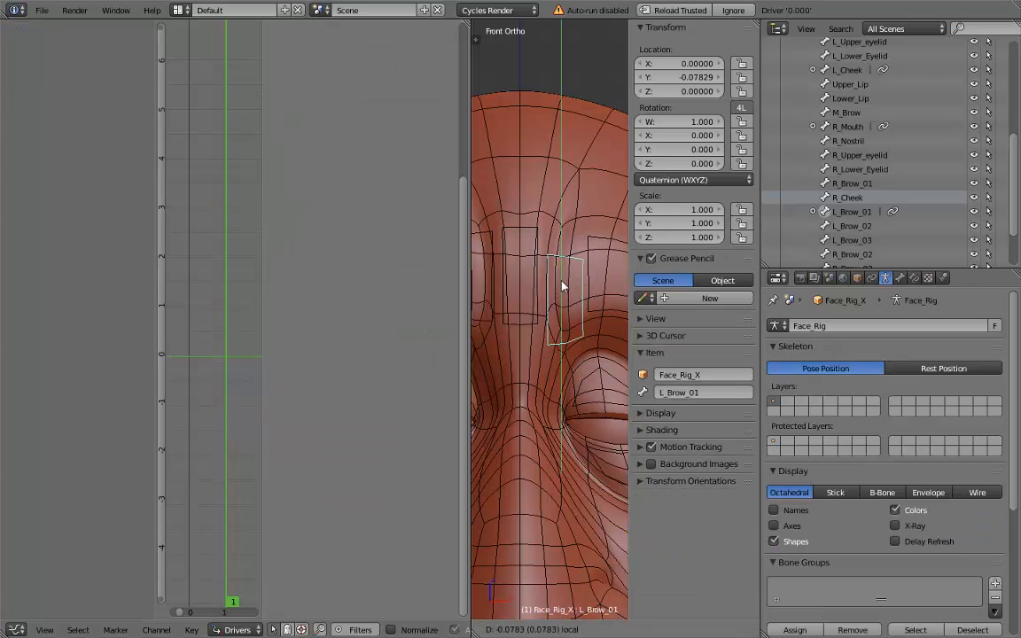
pyautogui.click(567, 371)
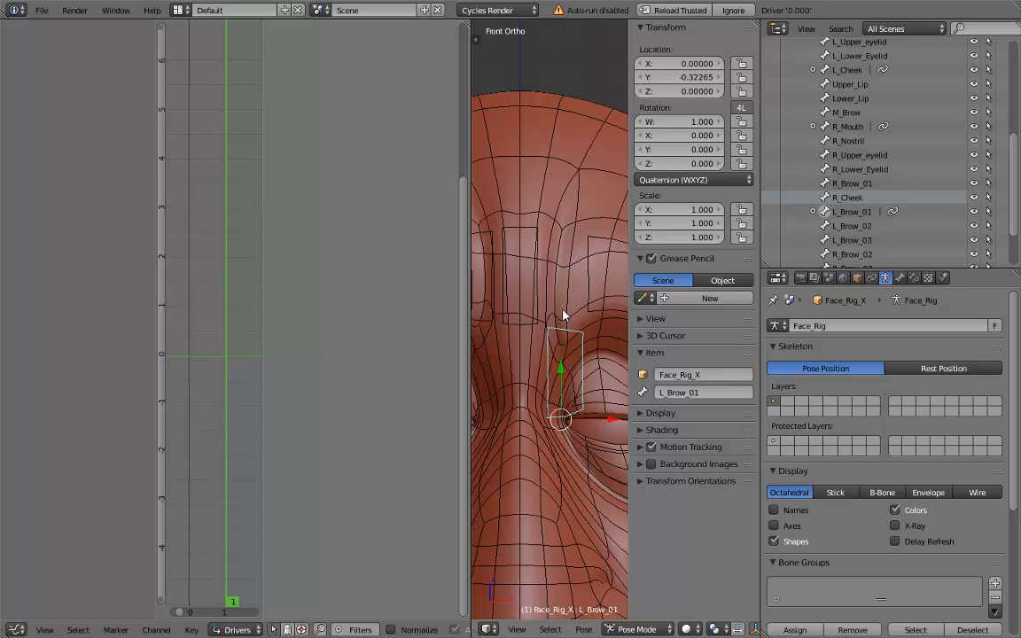
pyautogui.moveTo(562, 369); pyautogui.dragTo(563, 292)
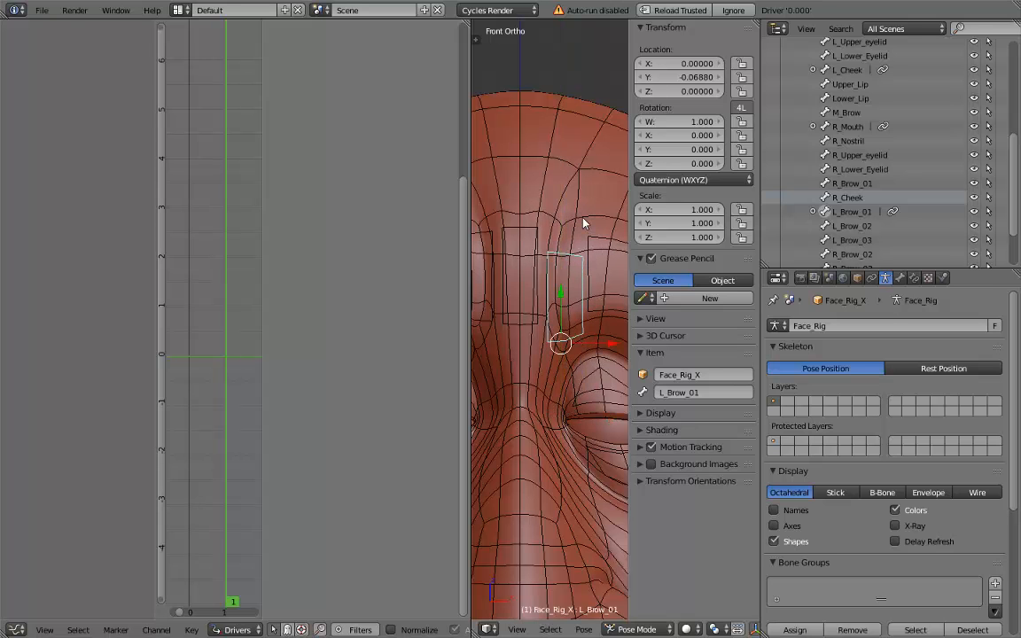
# - Set the Generator's x coefficient to -10 on the body mesh's driver and nudge L_Brow_01 to about -0.06 in local Y
pyautogui.rightClick(584, 218)
pyautogui.click(380, 560)
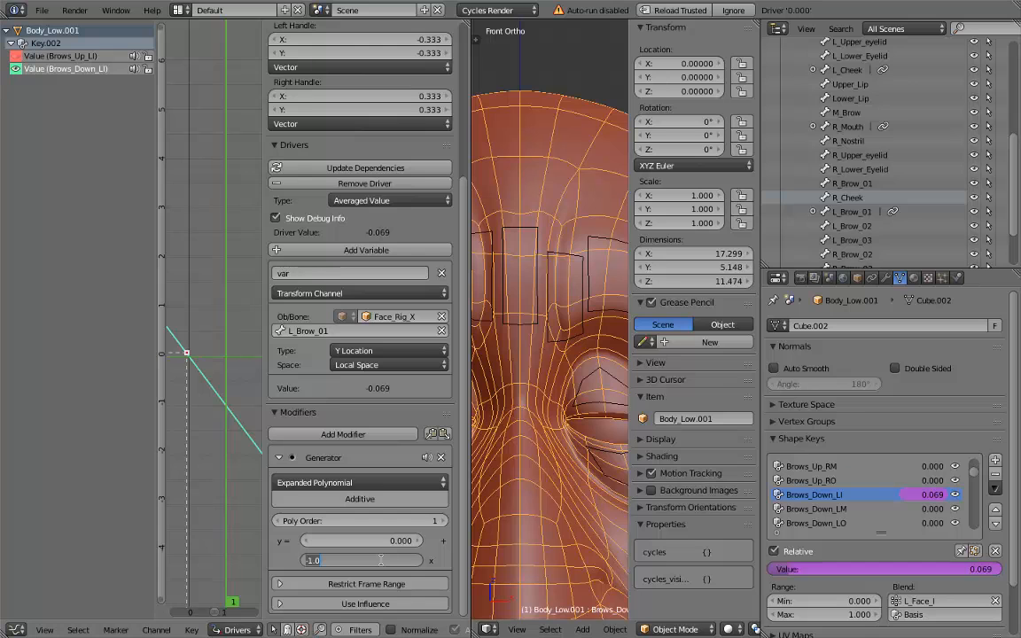
pyautogui.press('BackSpace')
pyautogui.write('-10')
pyautogui.press('Return')
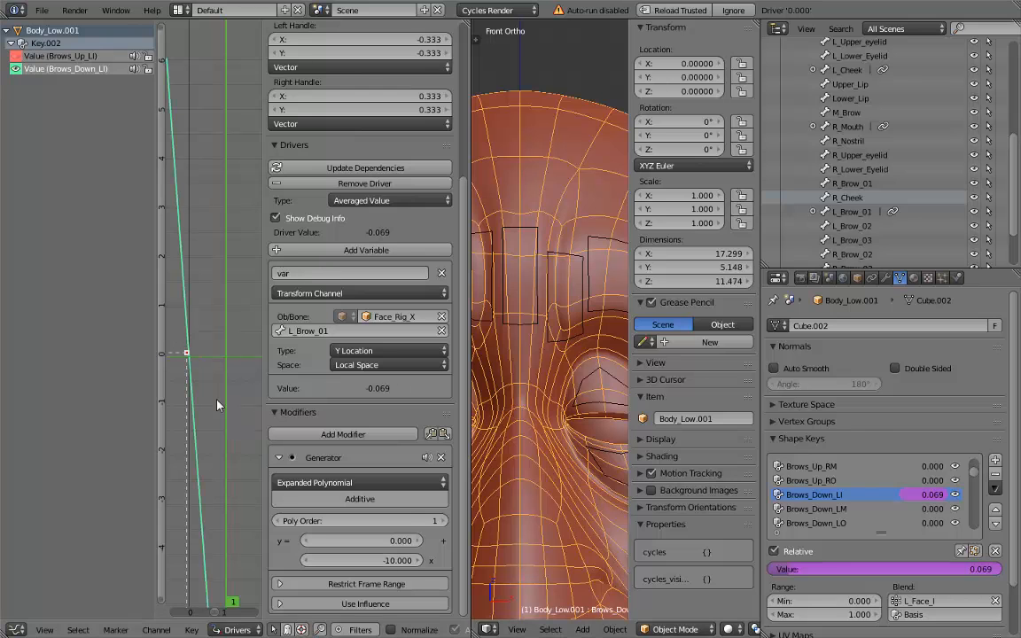
pyautogui.rightClick(560, 301)
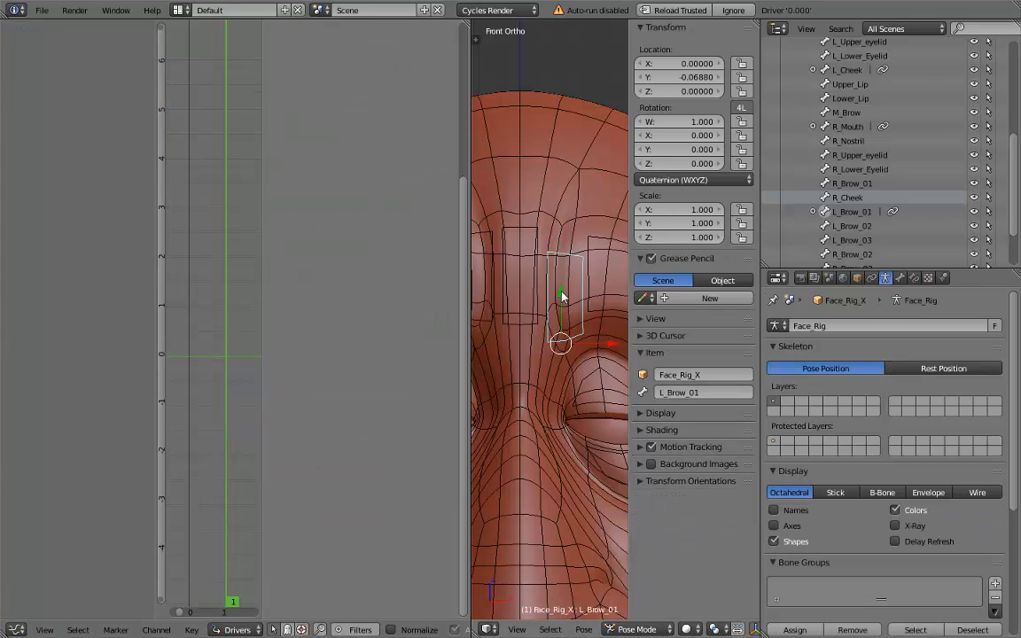
pyautogui.moveTo(561, 295); pyautogui.dragTo(559, 290)
# - Set the x coefficient of the Brows_Down_LI driver's Generator modifier to -5
pyautogui.rightClick(580, 214)
pyautogui.click(394, 558)
pyautogui.write('-5')
pyautogui.press('Return')
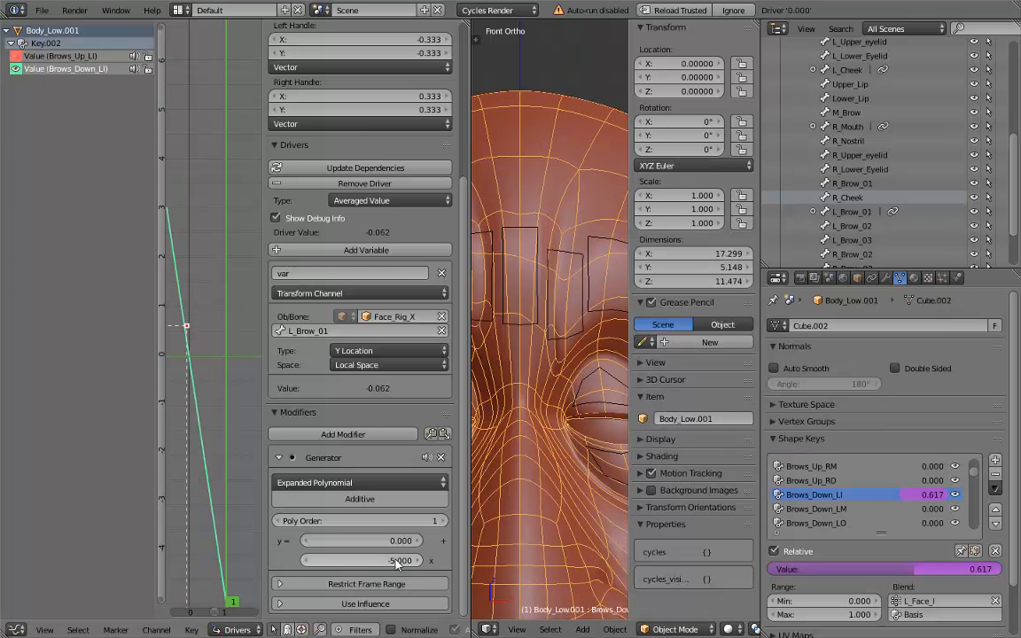
# - Test the driver by raising L_Brow_01 to about 0.1 in local Y, clearing its location and raising it again
pyautogui.rightClick(559, 290)
pyautogui.moveTo(558, 290); pyautogui.dragTo(571, 241)
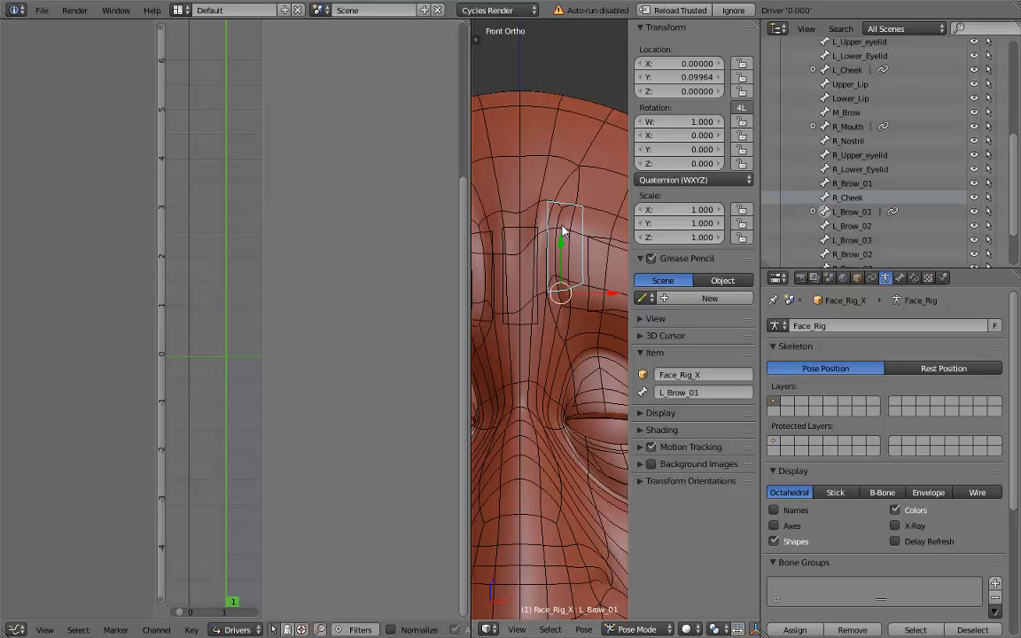
pyautogui.hotkey('alt', 'g')
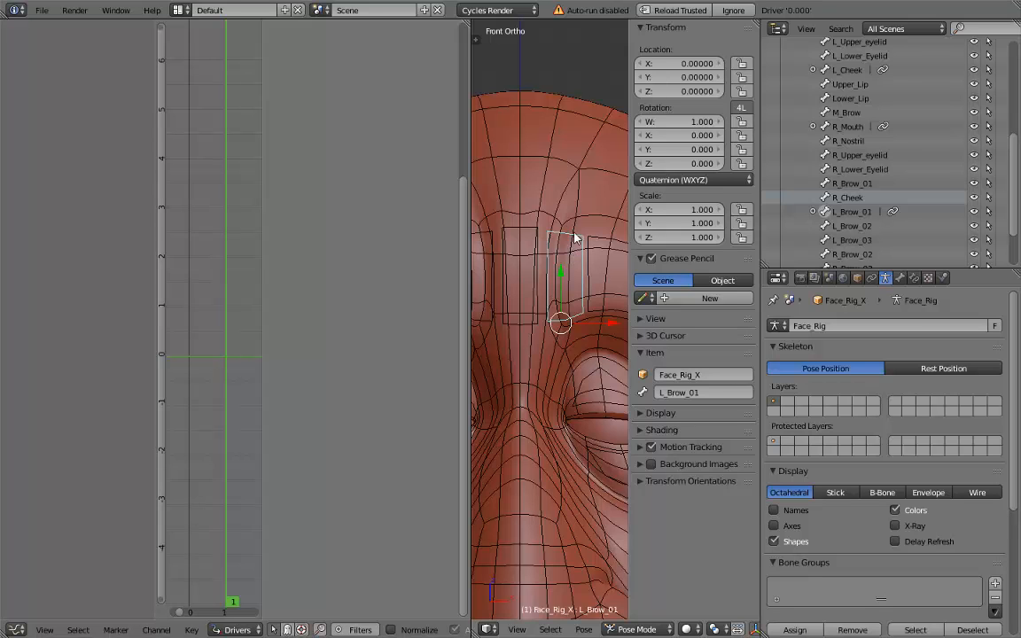
pyautogui.moveTo(561, 276); pyautogui.dragTo(568, 228)
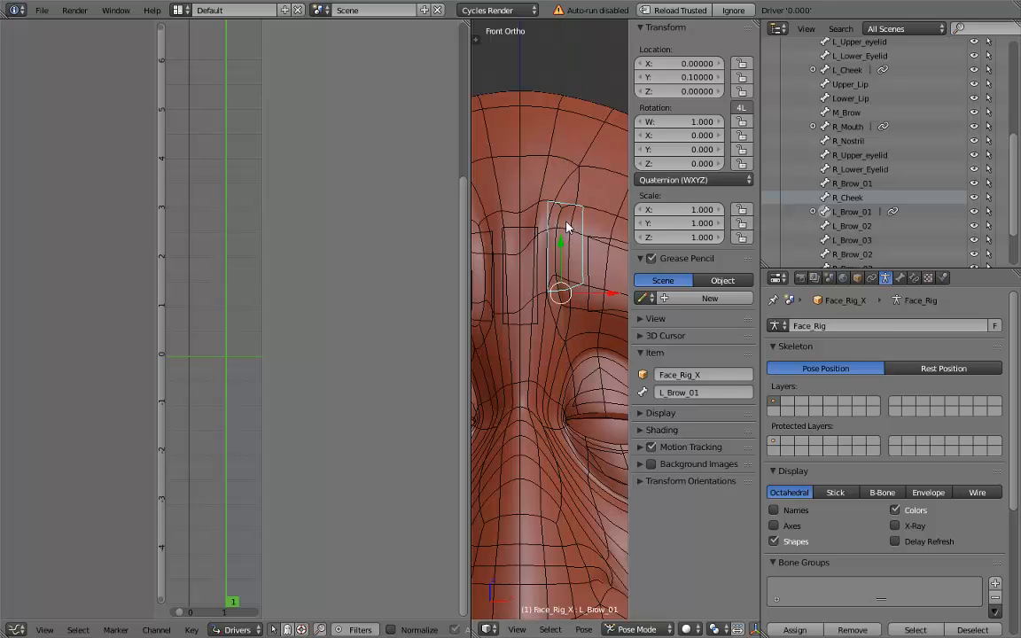
# - Lower L_Brow_01 to about -0.13 in local Y, bring it back to about -0.04 and clear its location
pyautogui.moveTo(567, 230); pyautogui.dragTo(564, 295)
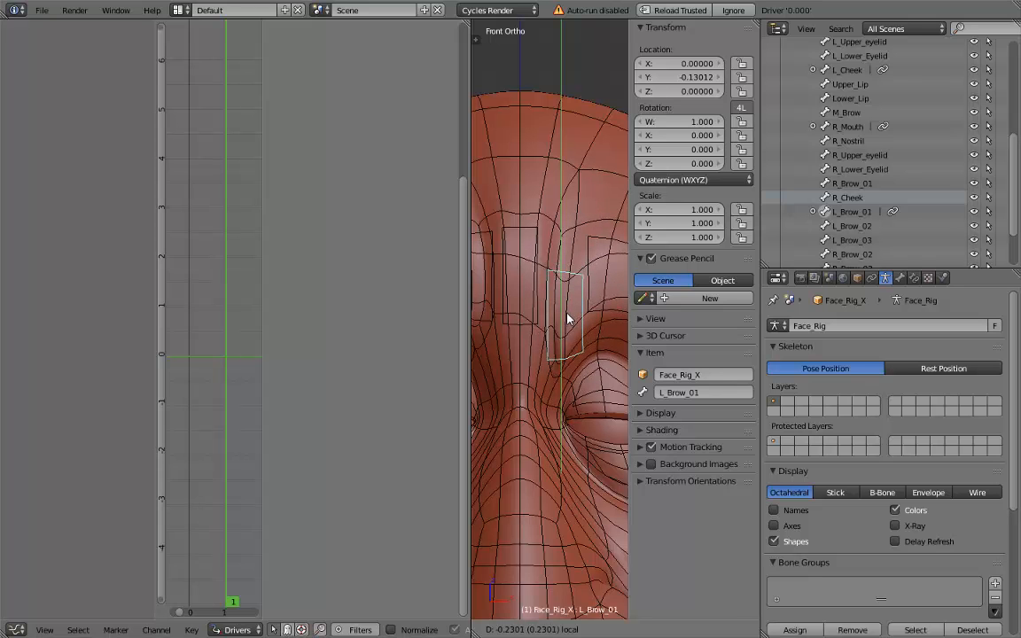
pyautogui.click(568, 319)
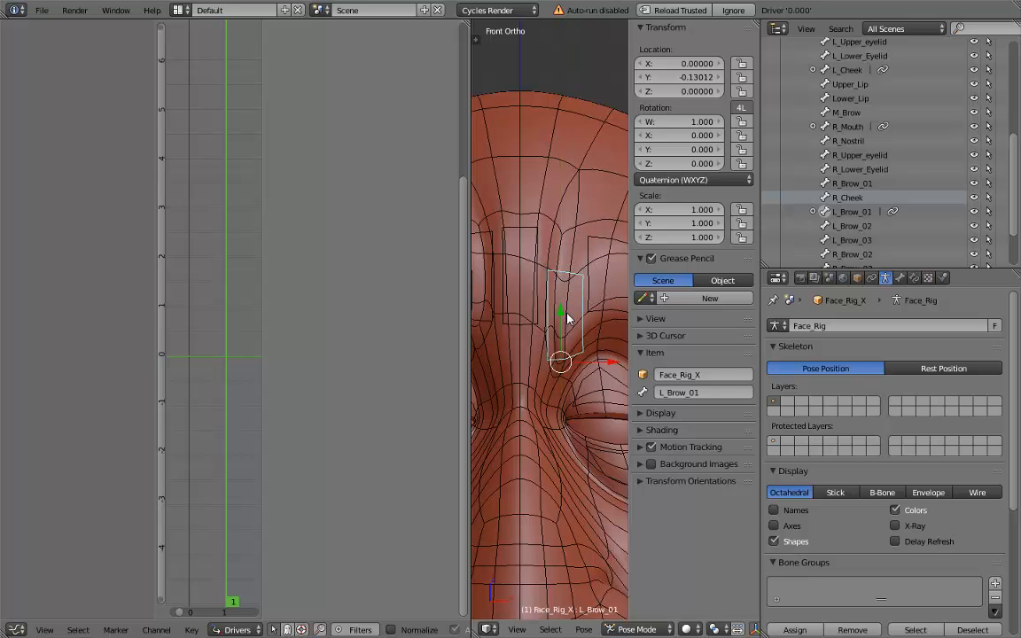
pyautogui.moveTo(567, 319); pyautogui.dragTo(562, 291)
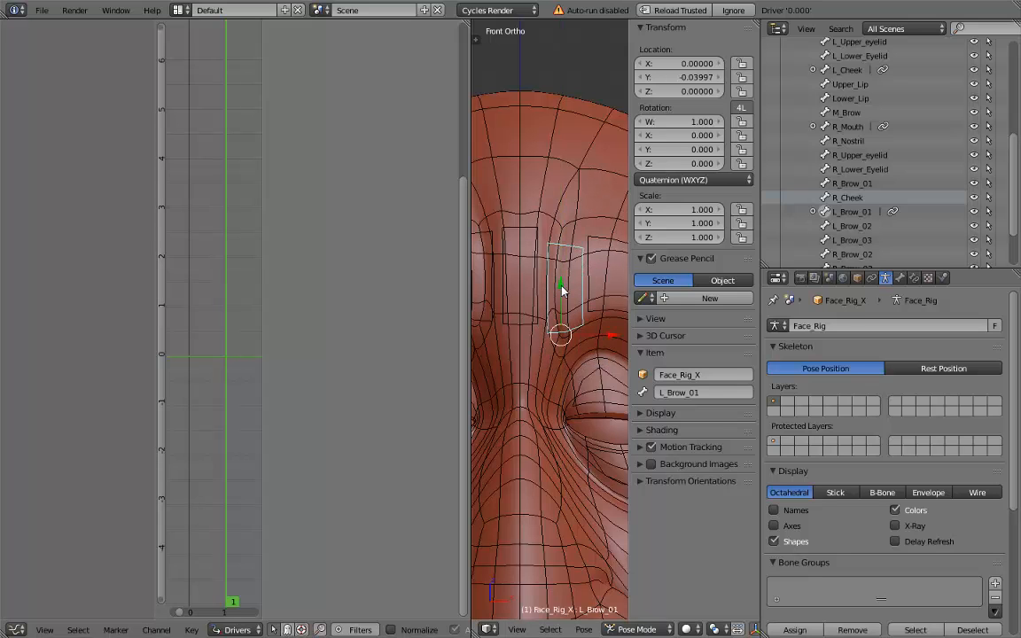
pyautogui.hotkey('alt', 'g')
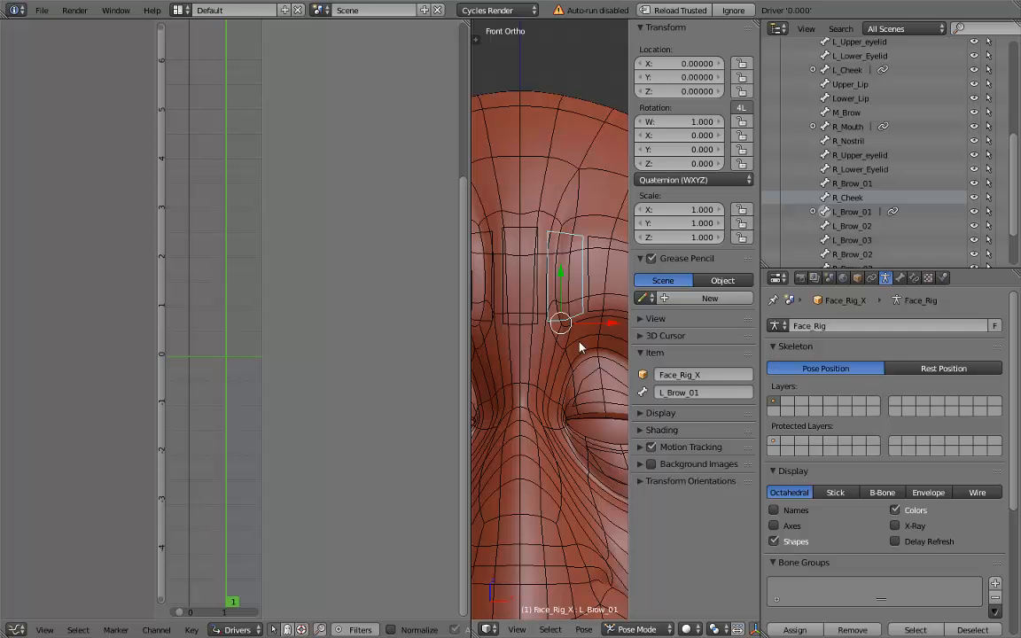
# - Test the downward brow motion twice more, the second time to about -0.045 in local Y, clearing the bone's location after each move
pyautogui.moveTo(562, 270); pyautogui.dragTo(562, 353)
pyautogui.hotkey('alt', 'g')
pyautogui.moveTo(564, 282)
pyautogui.mouseDown()
pyautogui.moveTo(561, 346)
pyautogui.moveTo(567, 295)
pyautogui.mouseUp()
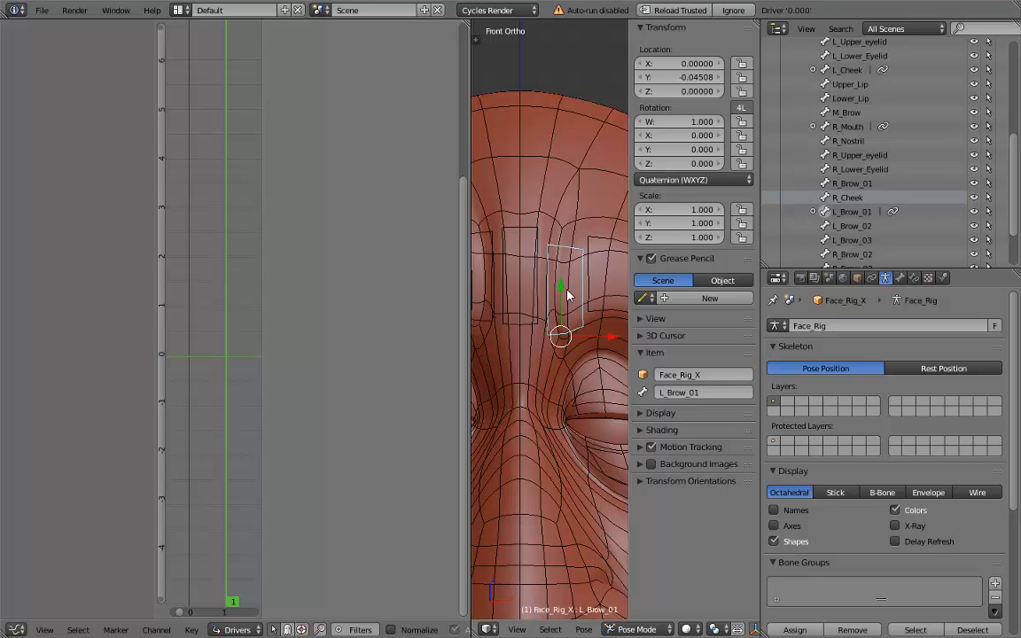
pyautogui.hotkey('alt', 'g')
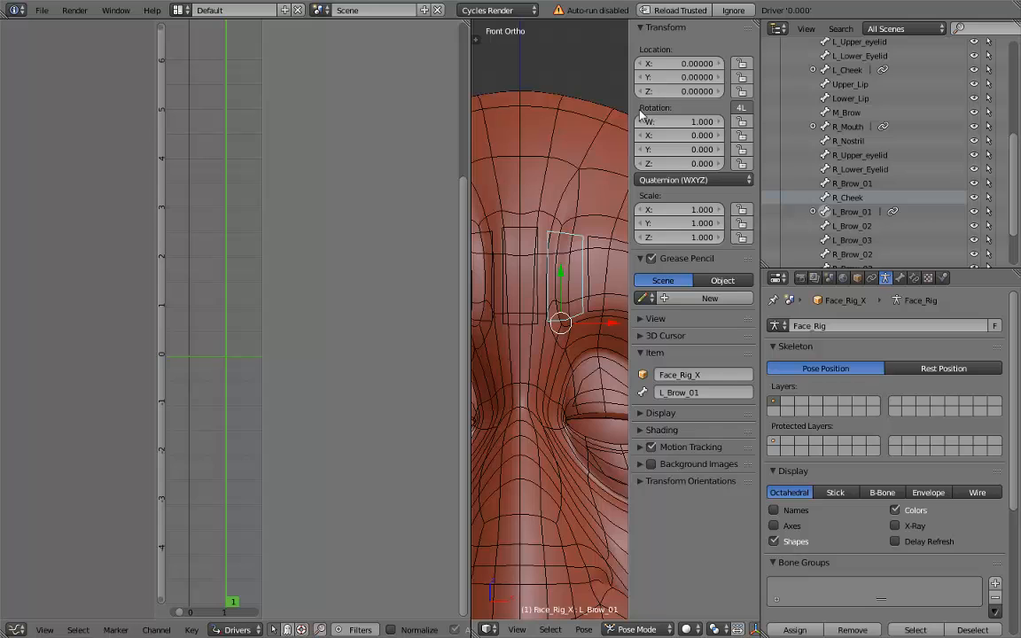
# - Examine the body mesh's Brows_Down_LI driver curve and test-lower L_Brow_01 to about -0.08 in local Y
pyautogui.rightClick(580, 208)
pyautogui.scroll(-2, 186, 508)
pyautogui.scroll(-3, 187, 508)
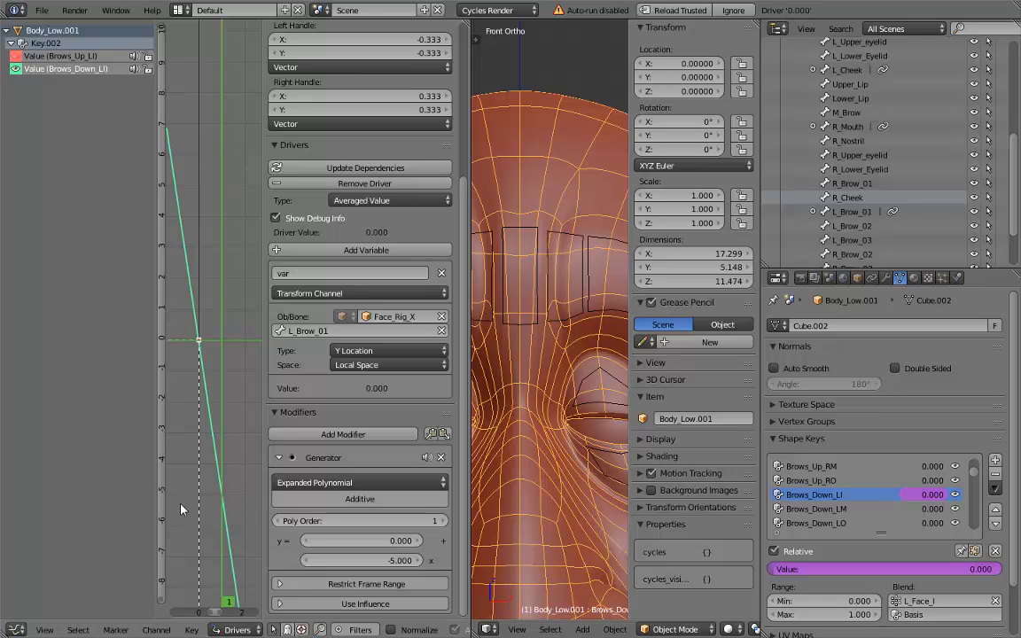
pyautogui.rightClick(576, 241)
pyautogui.moveTo(559, 276); pyautogui.dragTo(560, 300)
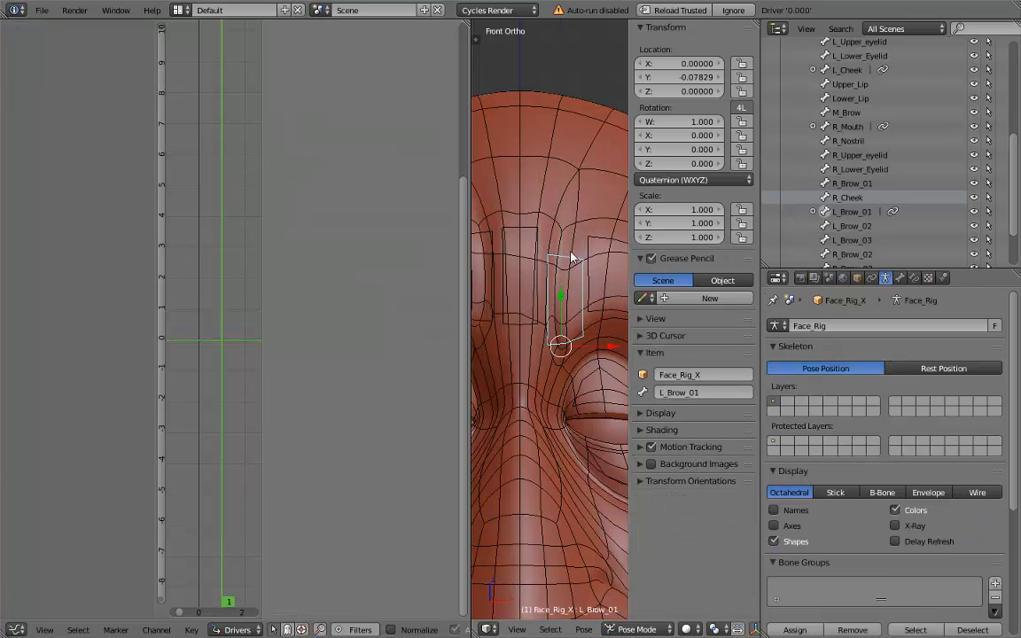
pyautogui.rightClick(570, 181)
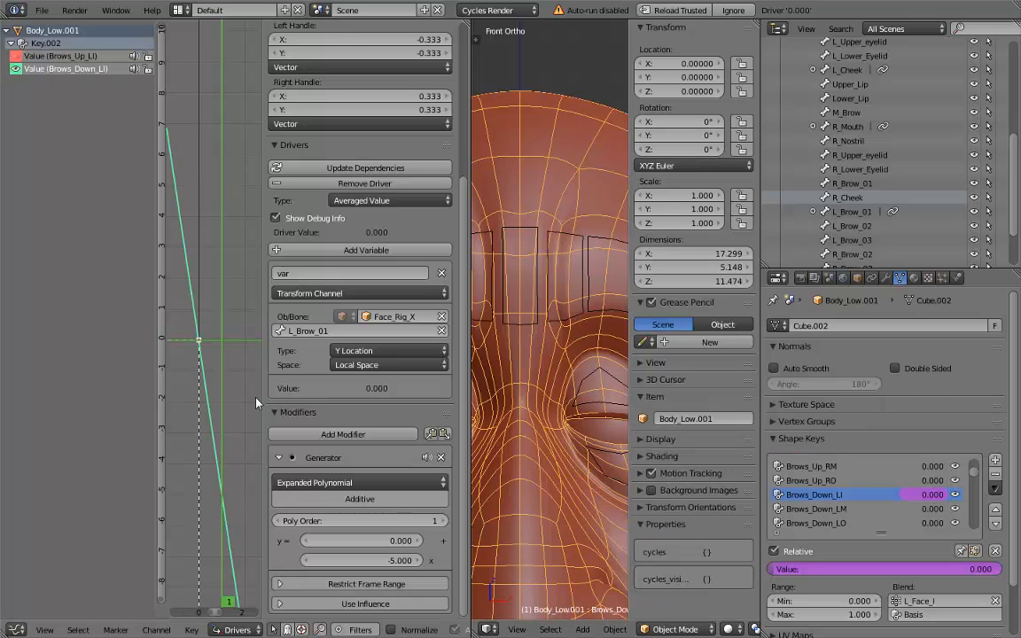
# - Delete the Generator modifier from the Brows_Down_LI driver curve
pyautogui.scroll(2, 225, 436)
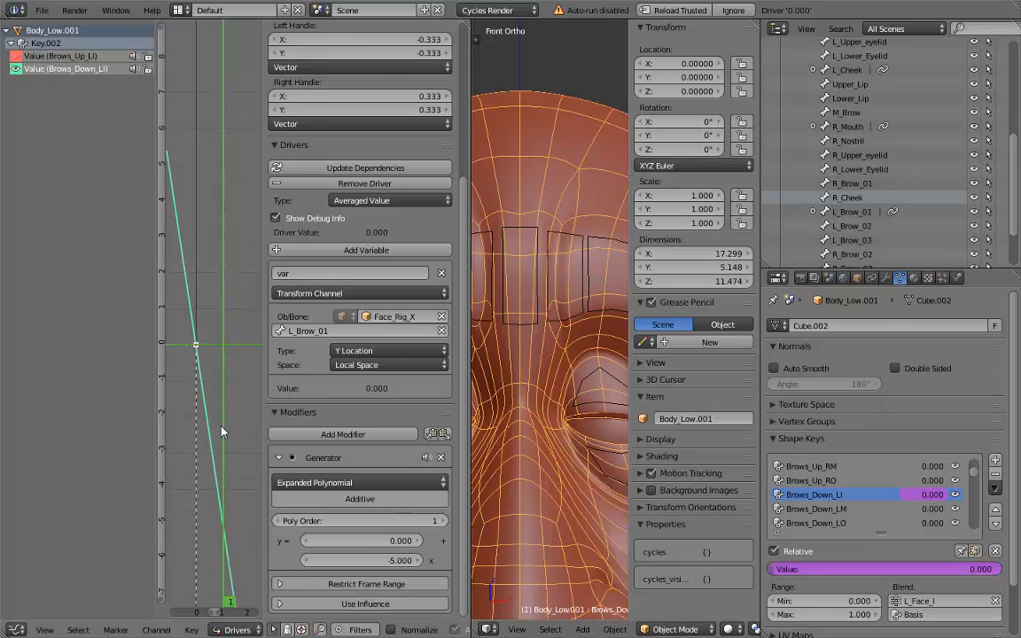
pyautogui.click(441, 457)
pyautogui.scroll(3, 191, 399)
pyautogui.scroll(1, 191, 394)
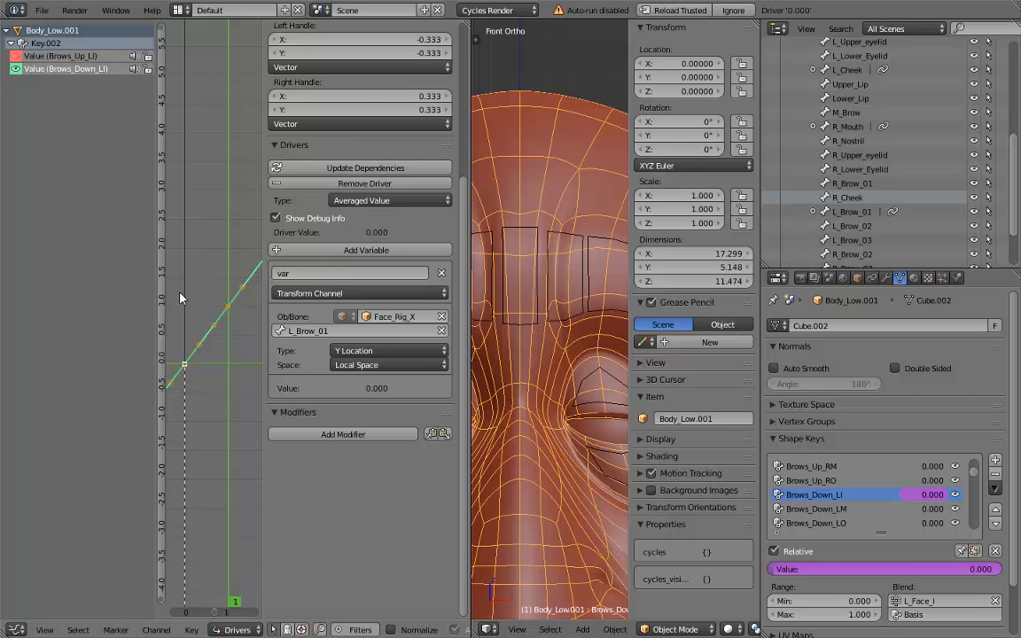
# - Invert the Brows_Down_LI driver curve by setting the frame of its keyframe with value 1 to -1
pyautogui.click(184, 363)
pyautogui.moveTo(210, 423); pyautogui.dragTo(229, 422, button='middle')
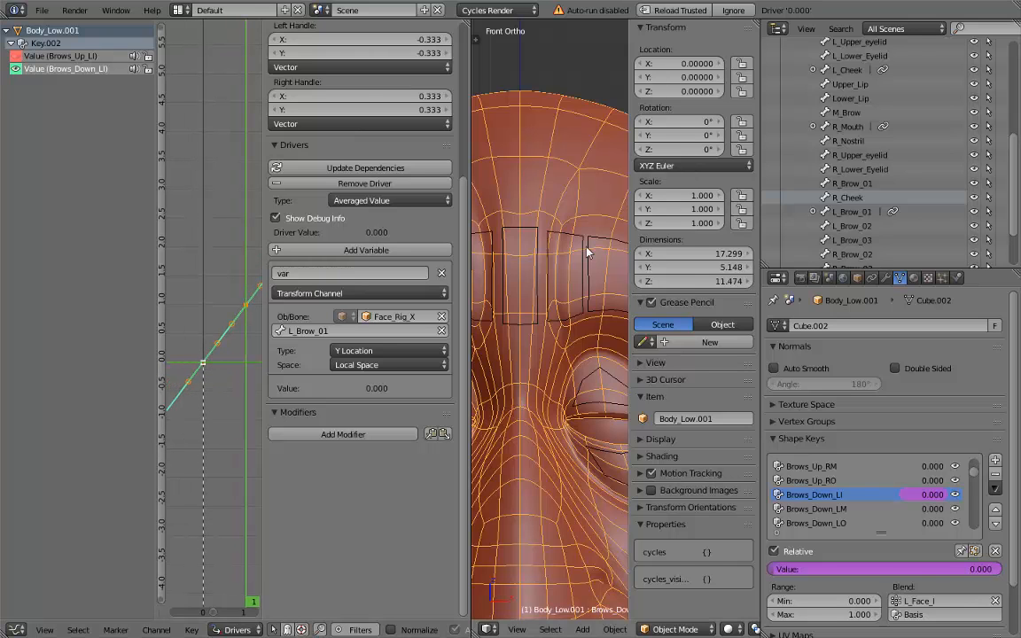
pyautogui.click(247, 308)
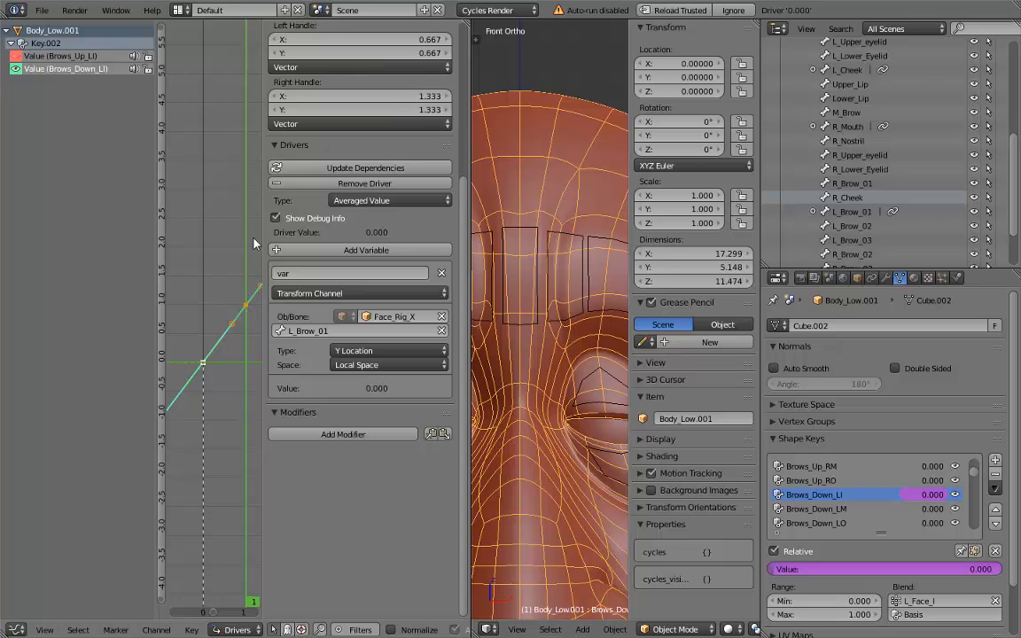
pyautogui.moveTo(464, 194); pyautogui.dragTo(461, 56)
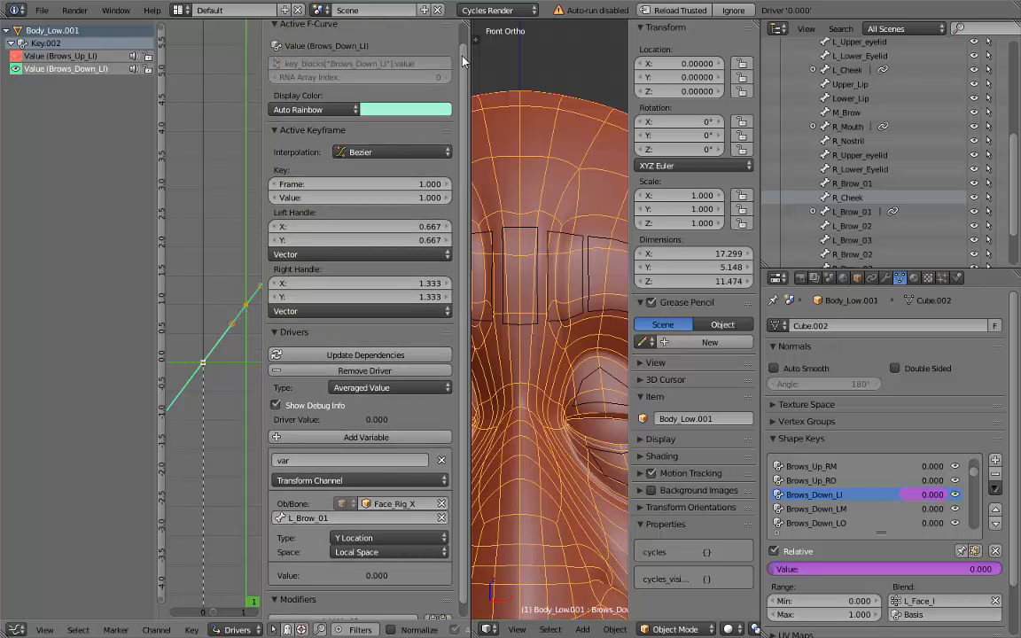
pyautogui.click(433, 182)
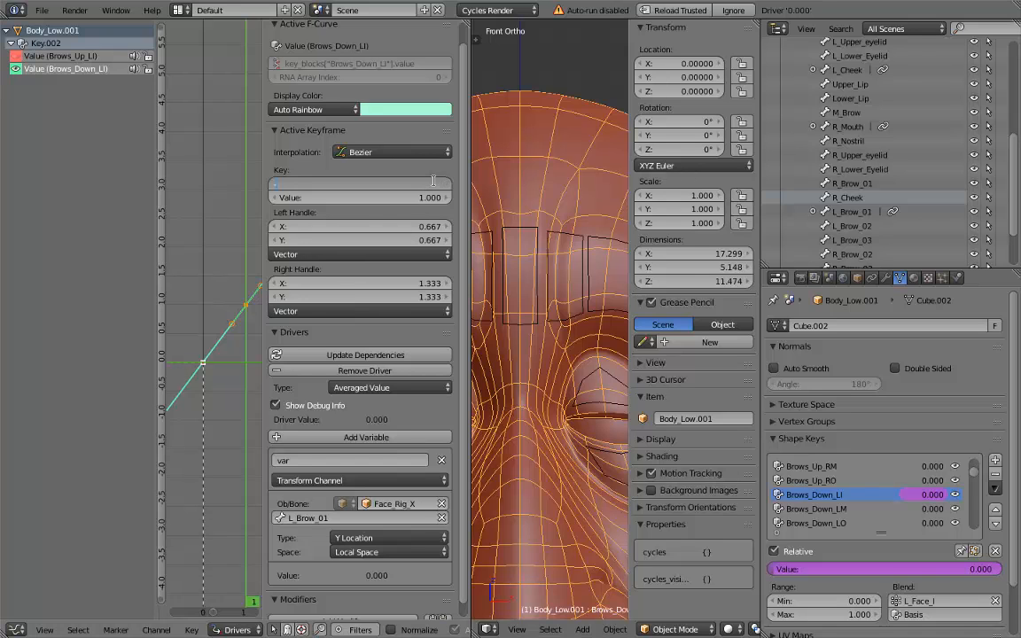
pyautogui.write('-1')
pyautogui.press('Return')
pyautogui.moveTo(205, 282); pyautogui.dragTo(229, 284, button='middle')
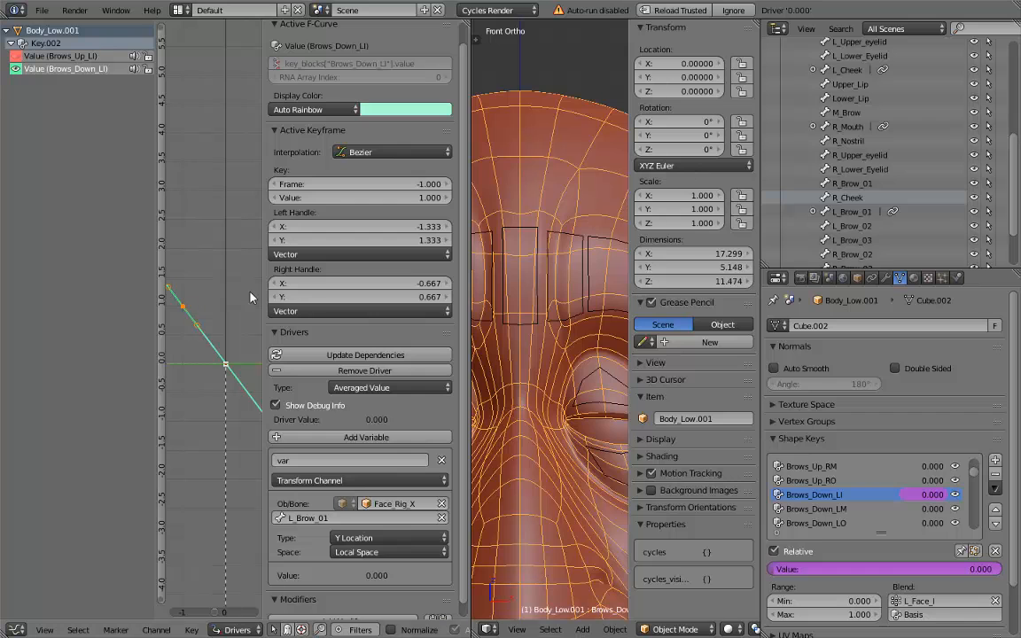
# - Lower L_Brow_01 to about -0.28 in local Y, and set the driver keyframe's frame to -0.5
pyautogui.rightClick(576, 236)
pyautogui.moveTo(563, 268); pyautogui.dragTo(559, 358)
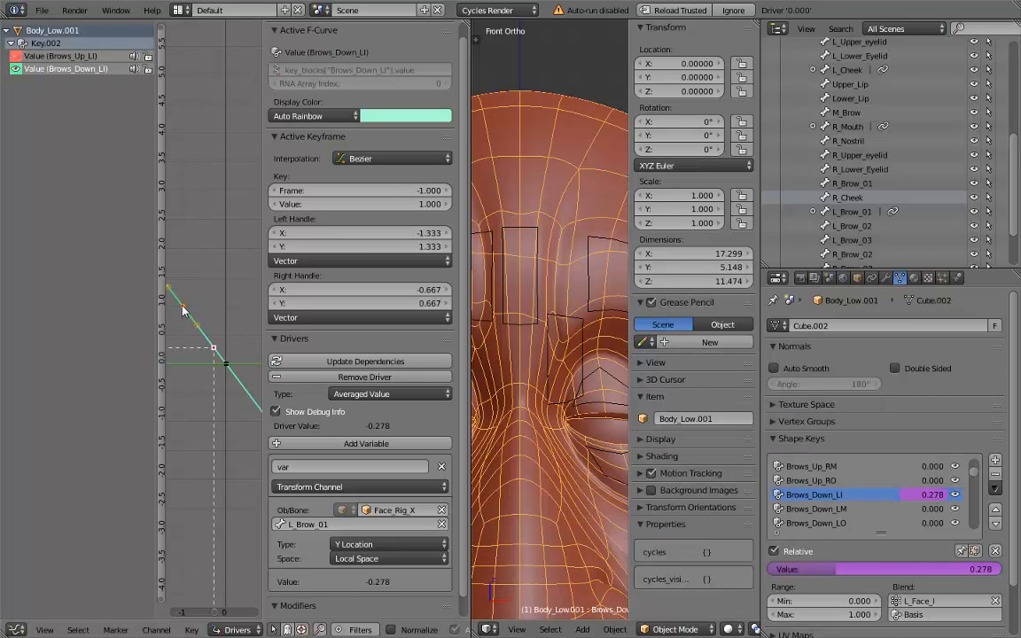
pyautogui.click(408, 189)
pyautogui.press('BackSpace')
pyautogui.write('-5')
pyautogui.press('Return')
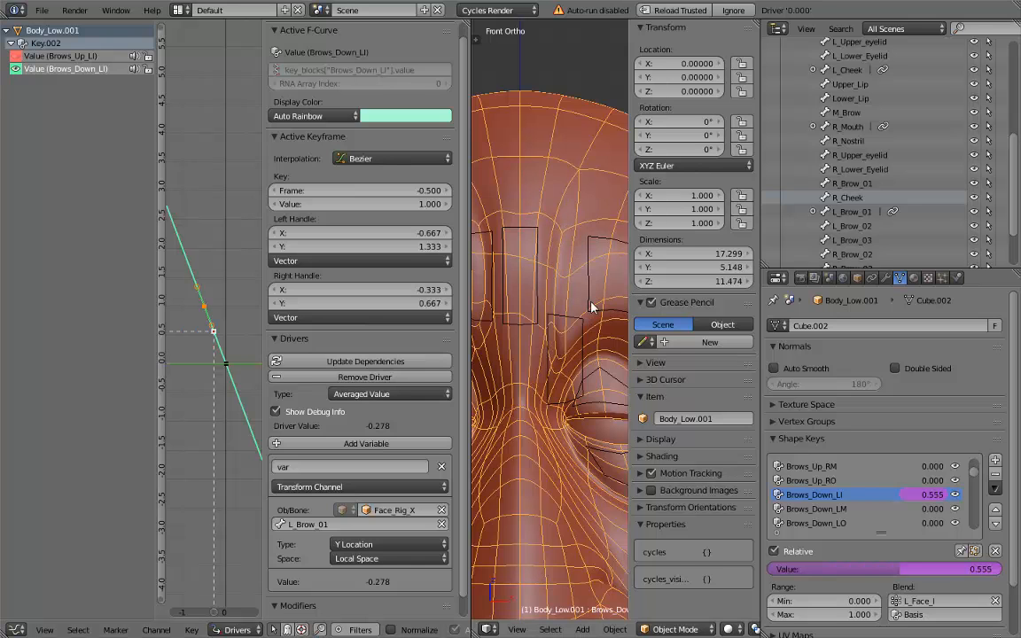
# - Move L_Brow_01 back up to about -0.095 in local Y
pyautogui.rightClick(561, 337)
pyautogui.press('g')
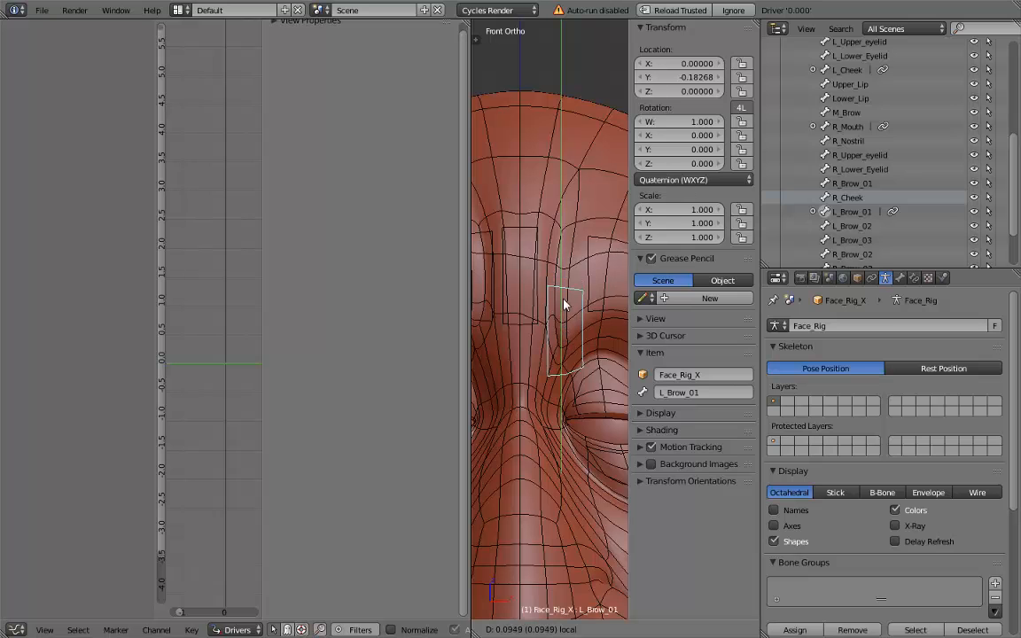
pyautogui.click(568, 285)
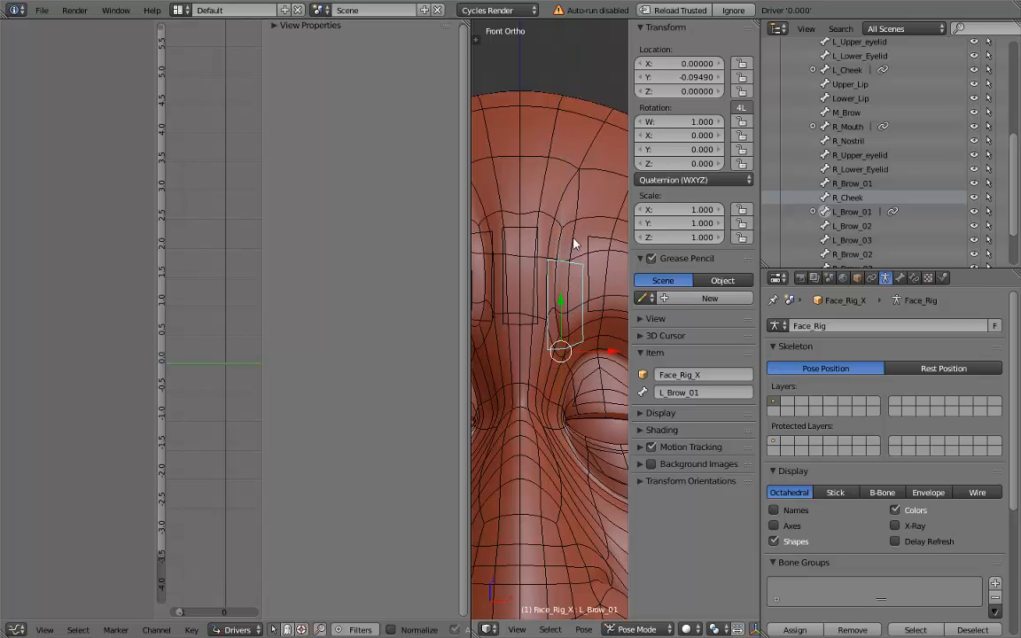
# - Set the frame of the Brows_Down_LI driver's value 1 keyframe to -0.4
pyautogui.rightClick(574, 241)
pyautogui.click(429, 204)
pyautogui.write('-0.5')
pyautogui.press('BackSpace')
pyautogui.press('BackSpace')
pyautogui.press('BackSpace')
pyautogui.press('BackSpace')
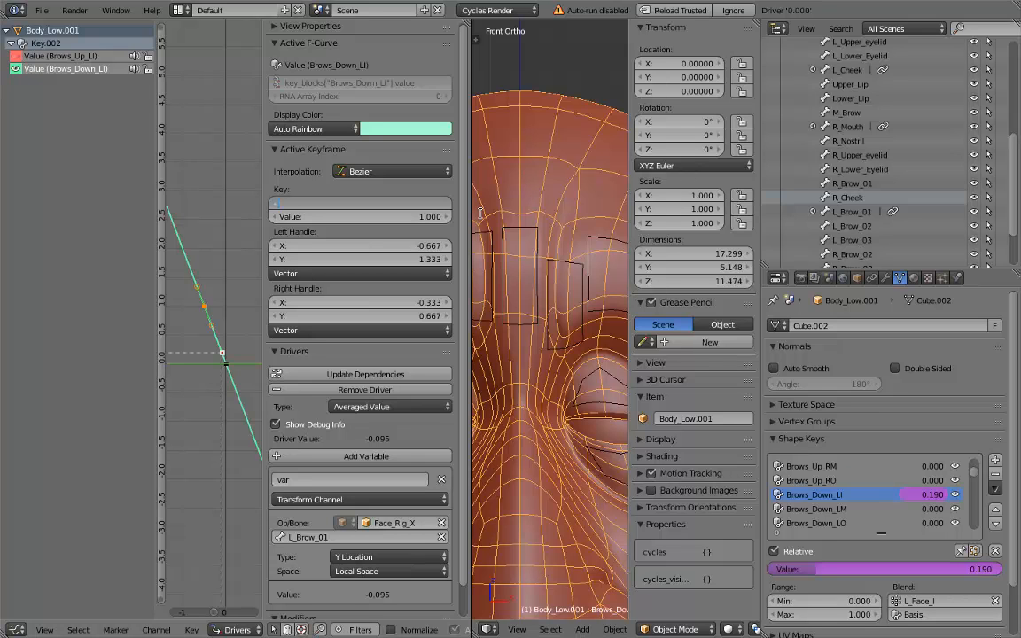
pyautogui.write('-0.4')
pyautogui.press('Return')
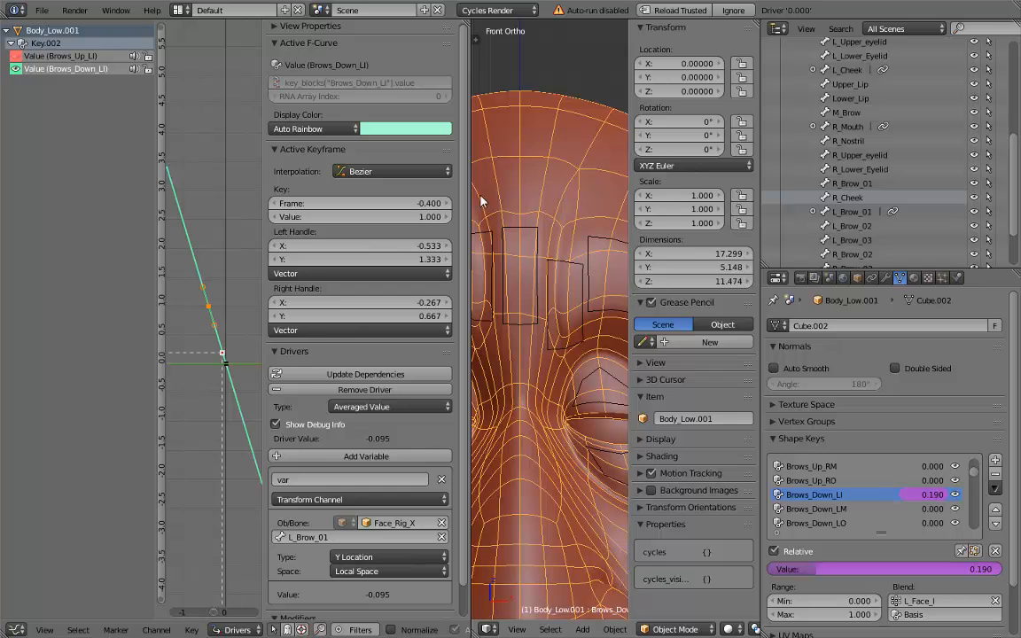
# - Test the keyframe-based driver response by raising L_Brow_01, and reselect the body mesh
pyautogui.rightClick(574, 266)
pyautogui.moveTo(563, 316); pyautogui.dragTo(572, 283)
pyautogui.rightClick(579, 212)
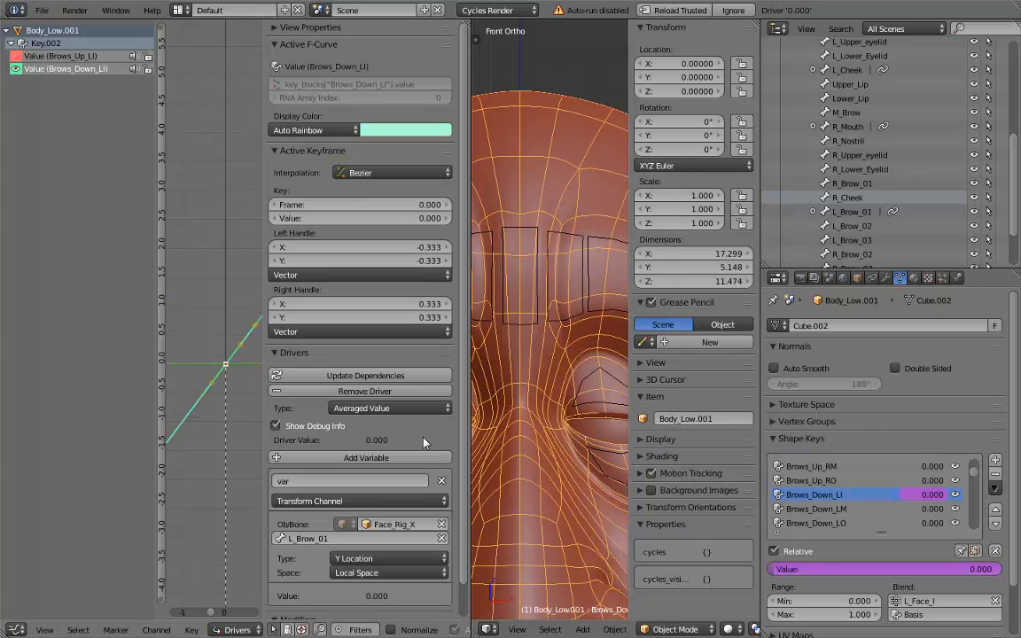
# - Add a Generator modifier to the Brows_Down_LI driver curve and set its x coefficient to -6
pyautogui.scroll(-1, 424, 442)
pyautogui.click(352, 606)
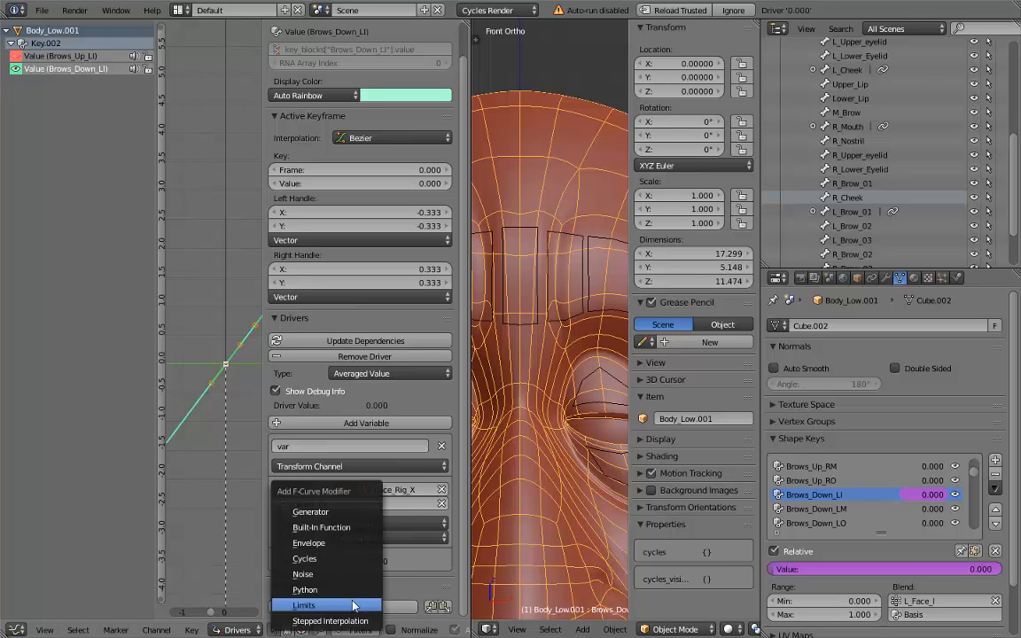
pyautogui.click(310, 511)
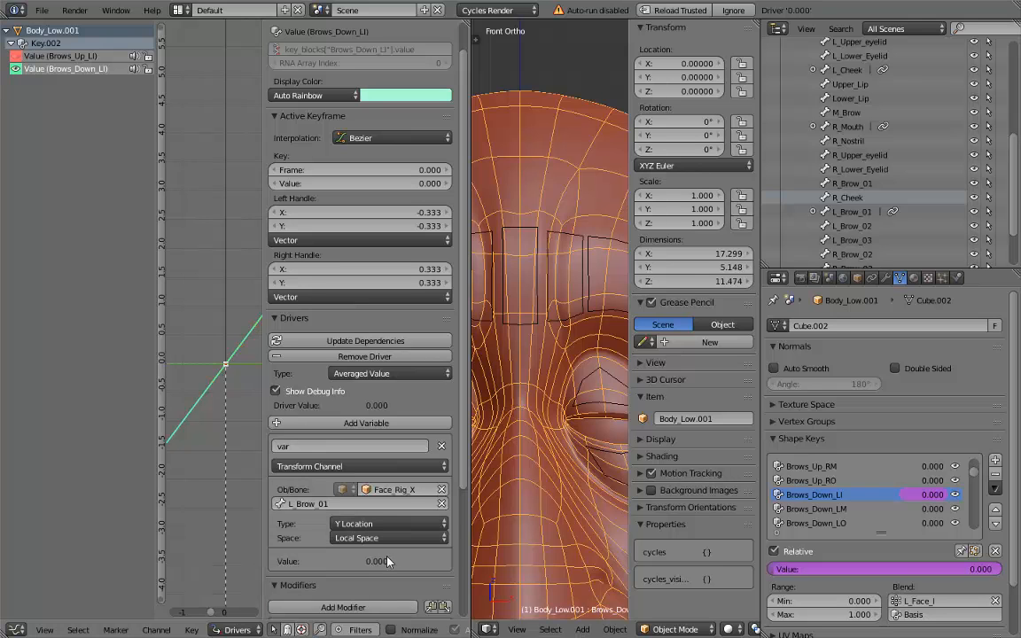
pyautogui.scroll(-5, 388, 562)
pyautogui.click(388, 562)
pyautogui.write('-6')
pyautogui.press('Return')
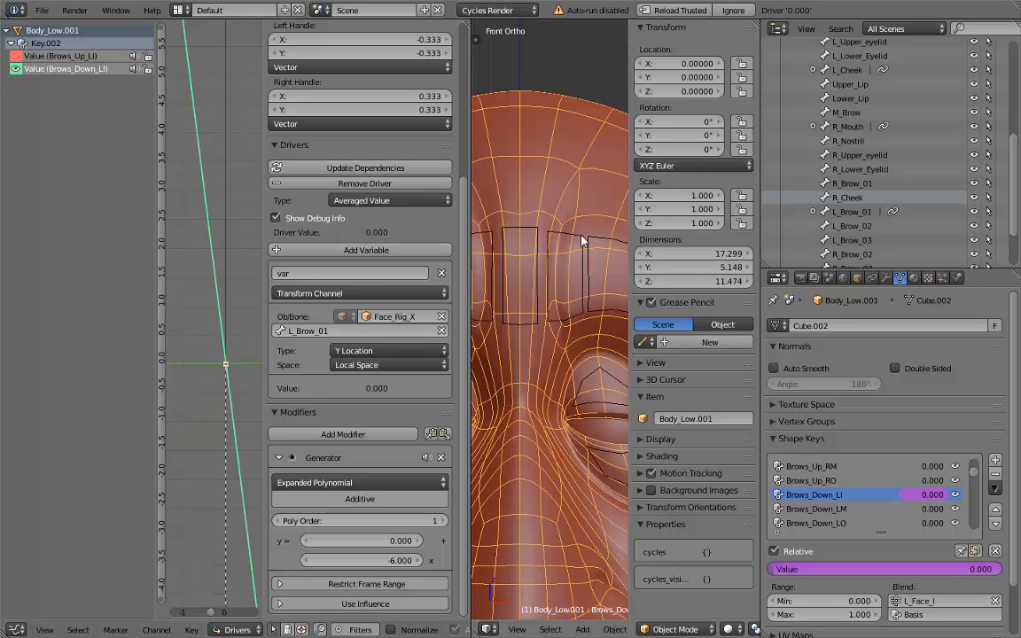
# - Test the upward motion by raising L_Brow_01 to 0.1 in local Y, and clear its location
pyautogui.rightClick(558, 232)
pyautogui.moveTo(560, 271); pyautogui.dragTo(574, 170)
pyautogui.click(574, 170)
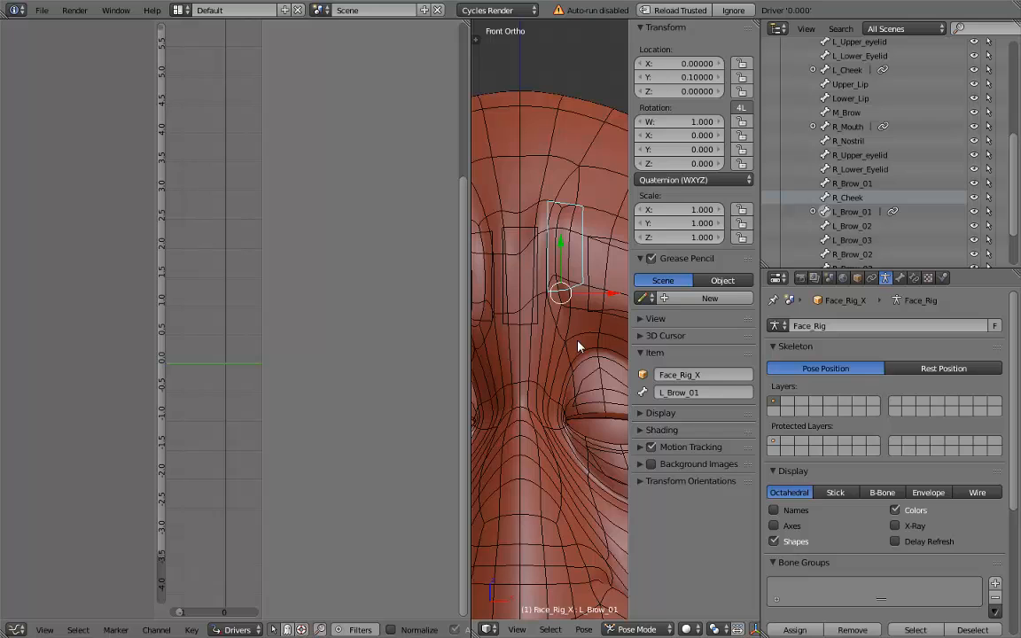
pyautogui.hotkey('alt', 'g')
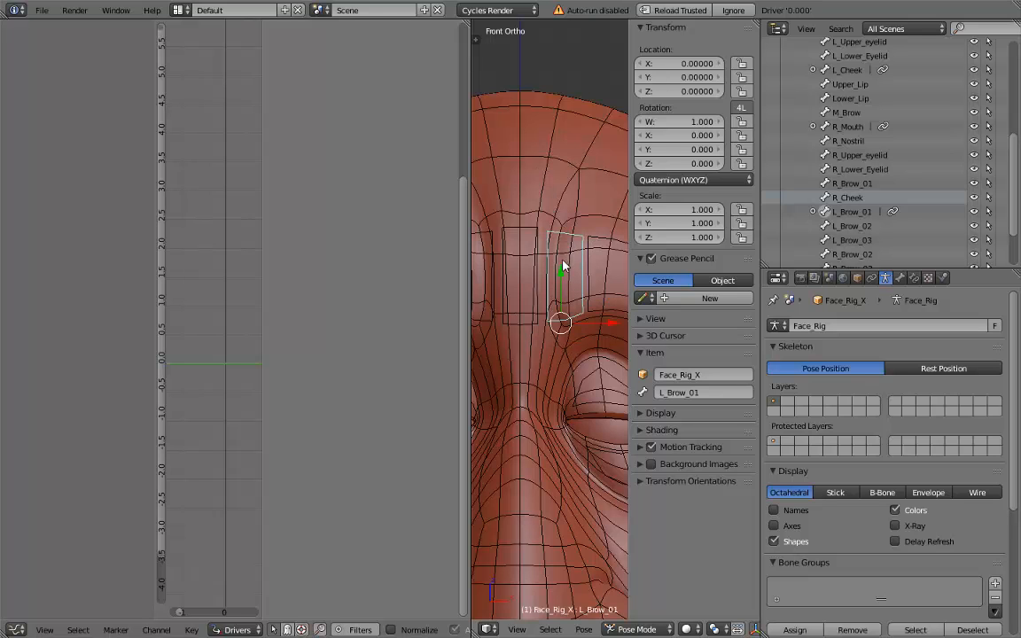
# - Lower L_Brow_01 to the downward pose limit and set its Limit Location constraint's Minimum Y to -0.16844
pyautogui.moveTo(563, 266); pyautogui.dragTo(560, 327)
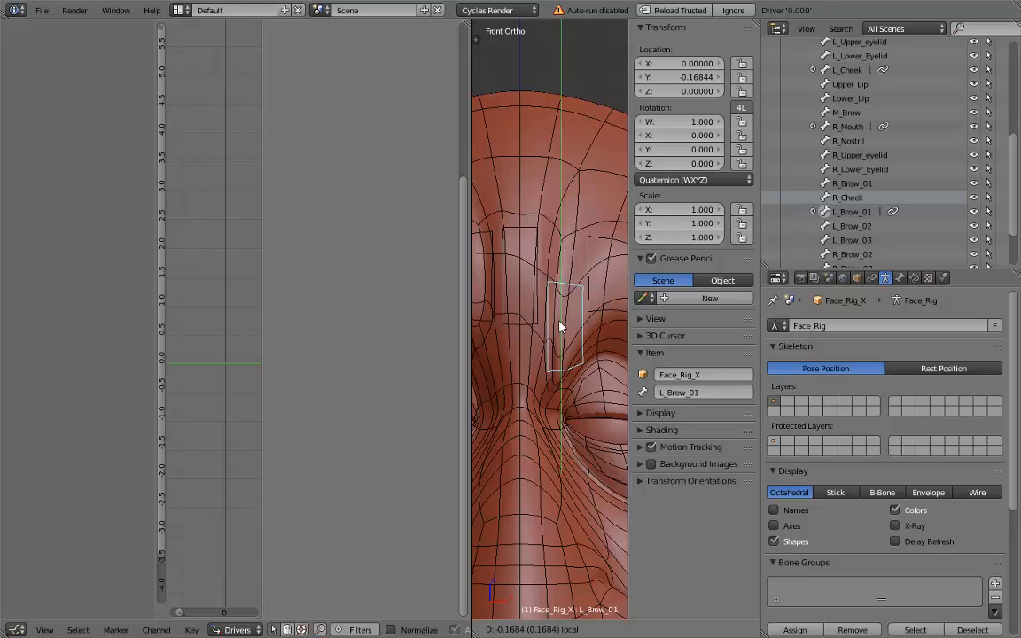
pyautogui.moveTo(560, 326); pyautogui.dragTo(560, 327)
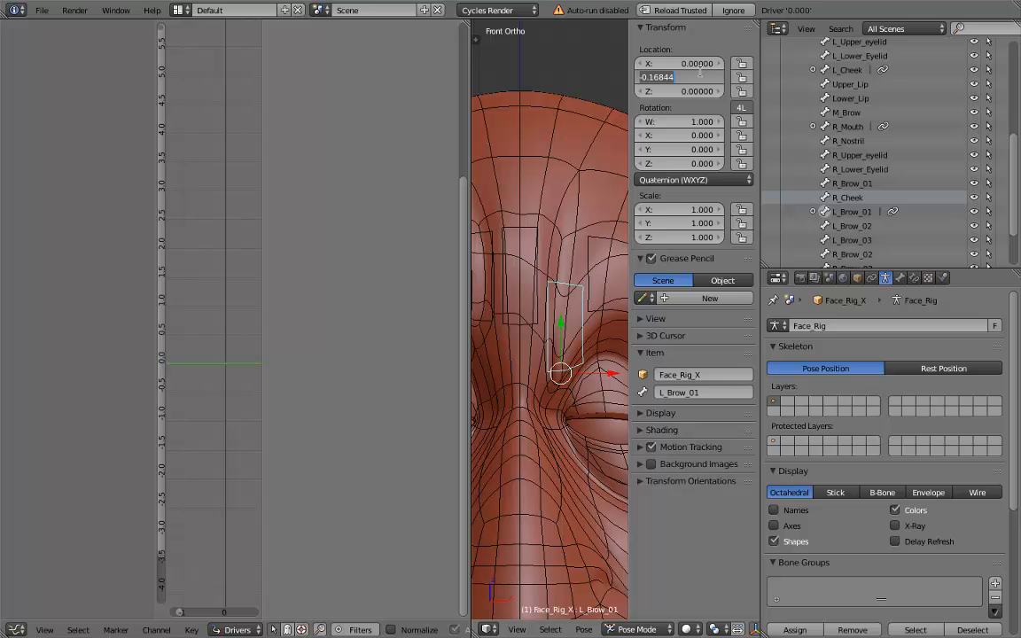
pyautogui.click(914, 278)
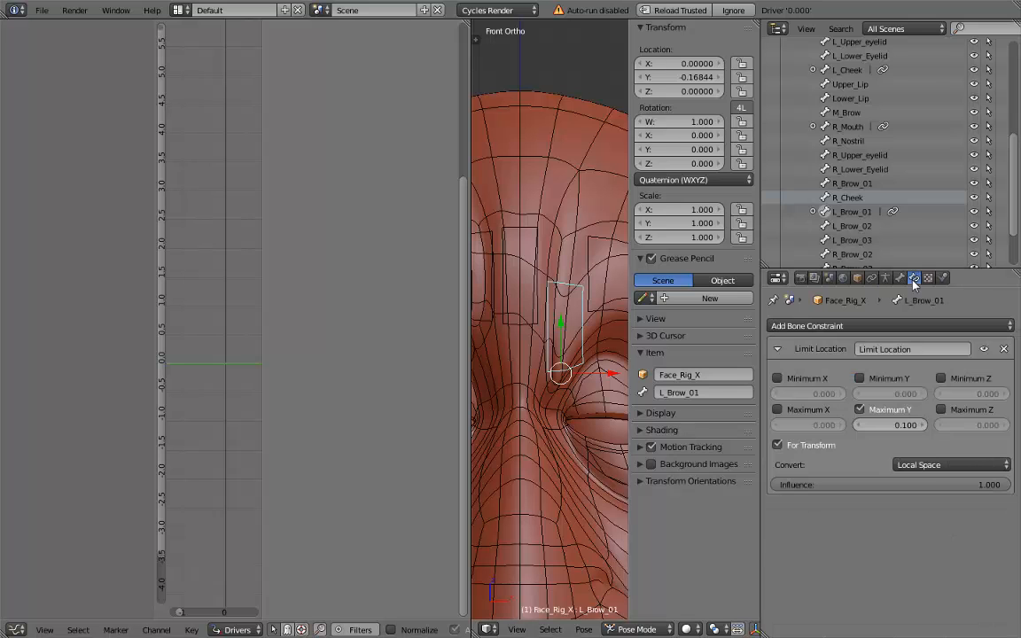
pyautogui.click(858, 379)
pyautogui.click(891, 393)
pyautogui.write('-0.16844')
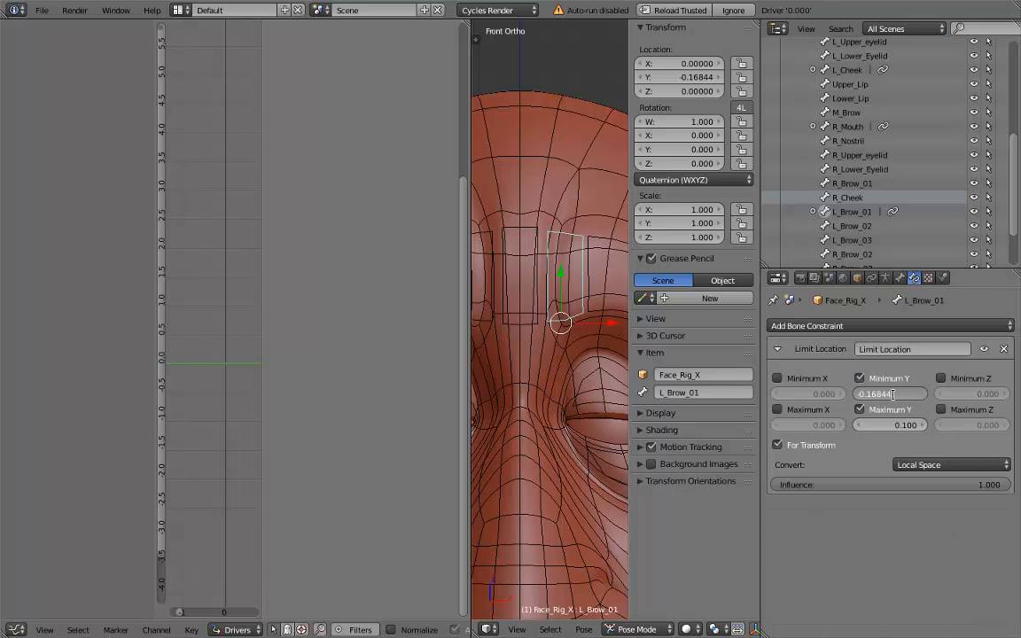
pyautogui.press('Return')
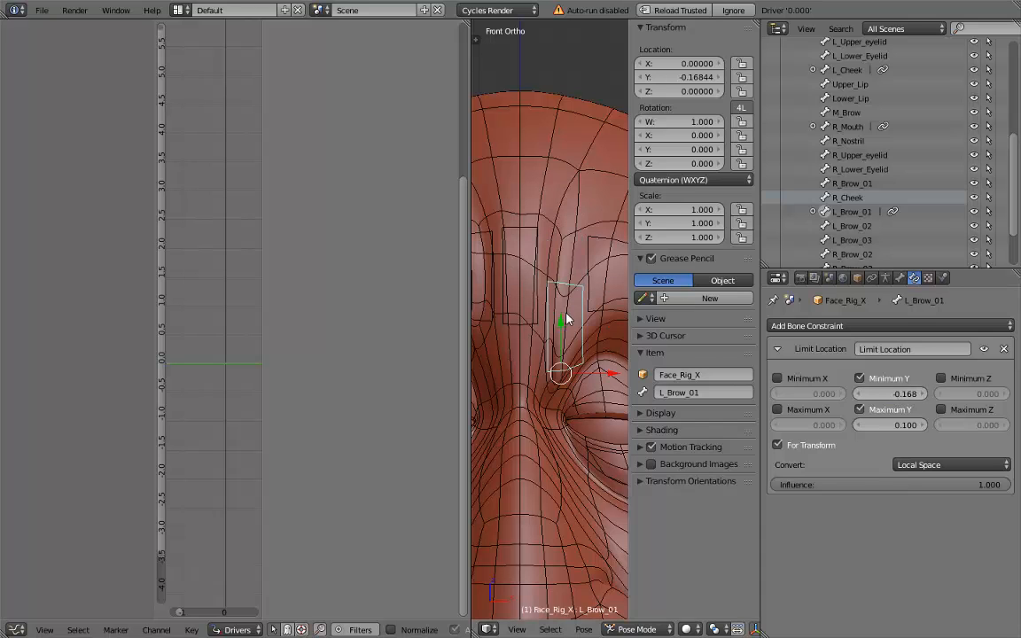
# - Test L_Brow_01's vertical travel against both the lower and upper limits, clearing its location after each direction
pyautogui.moveTo(567, 320); pyautogui.dragTo(563, 340)
pyautogui.moveTo(563, 257); pyautogui.dragTo(589, 149)
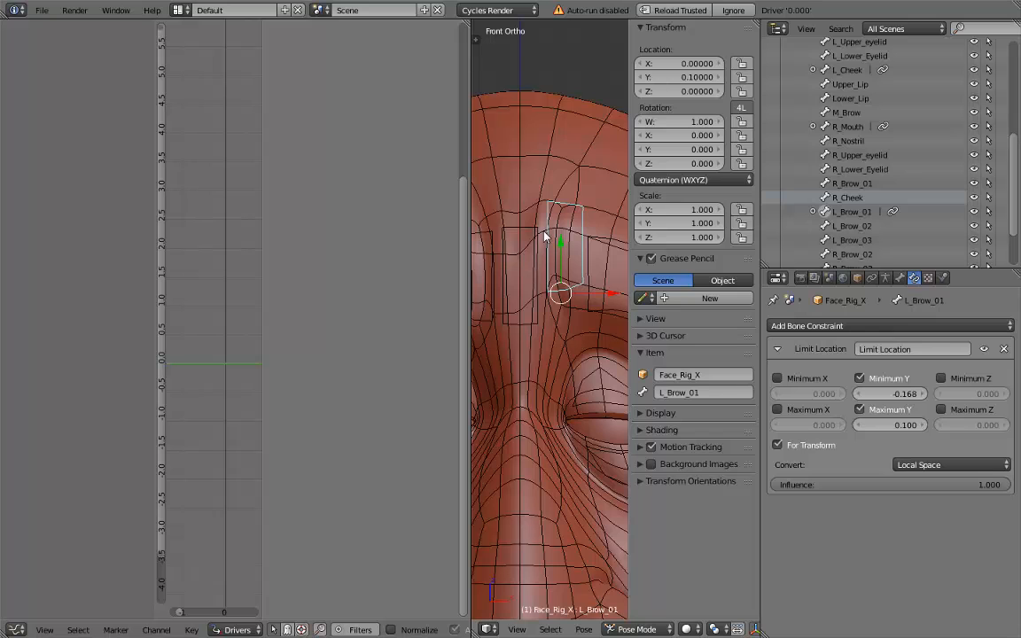
pyautogui.hotkey('alt', 'g')
pyautogui.moveTo(561, 278); pyautogui.dragTo(567, 348)
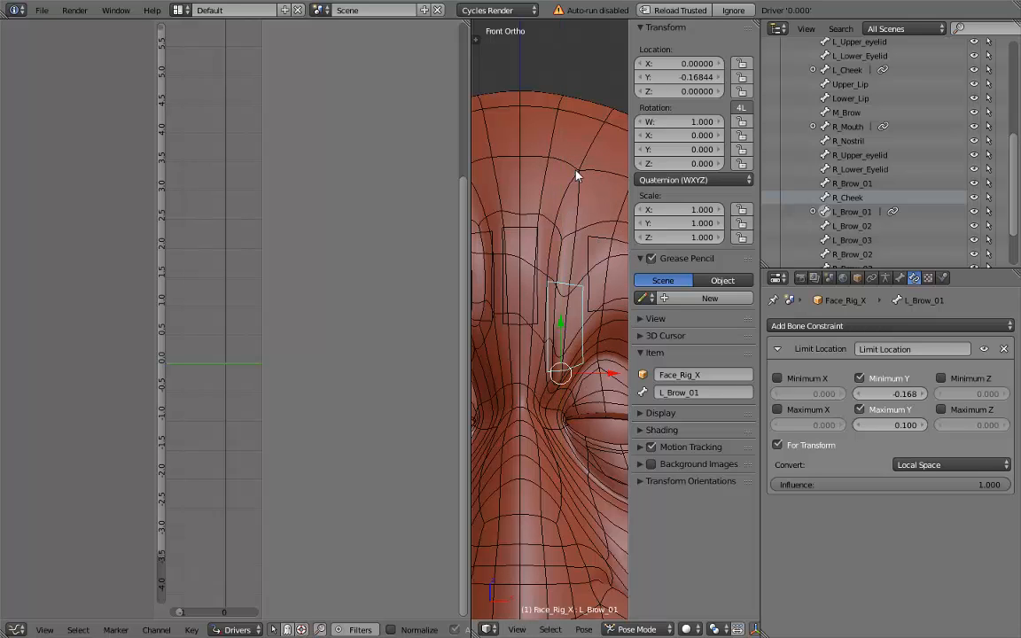
pyautogui.hotkey('alt', 'g')
# - Widen the 3D view, test sliding L_Brow_01 inward to about -0.095 in local X, and undo the move
pyautogui.moveTo(470, 205); pyautogui.dragTo(429, 205)
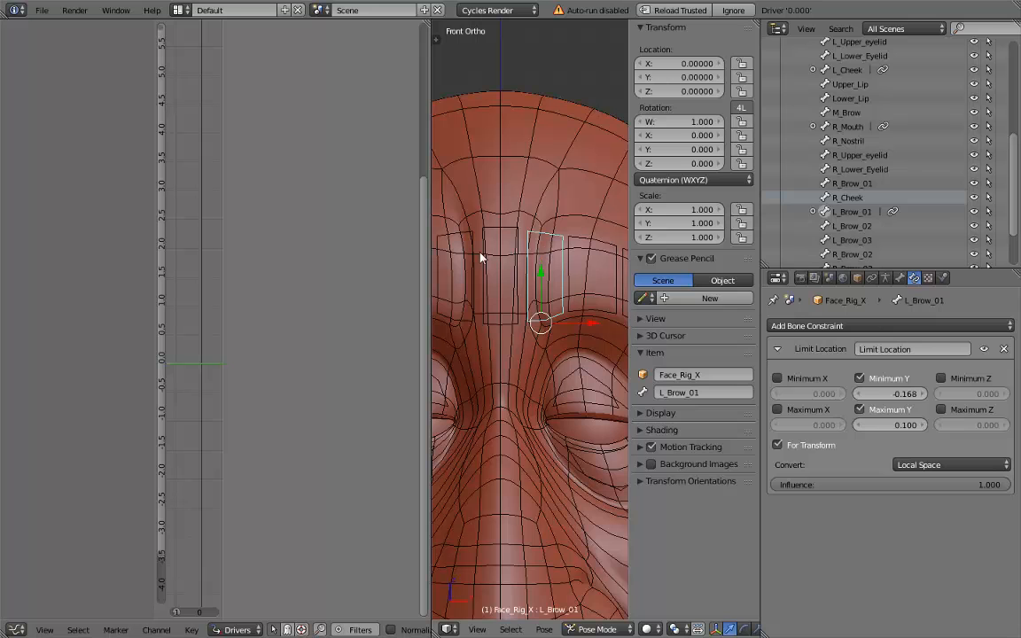
pyautogui.moveTo(591, 328); pyautogui.dragTo(562, 333)
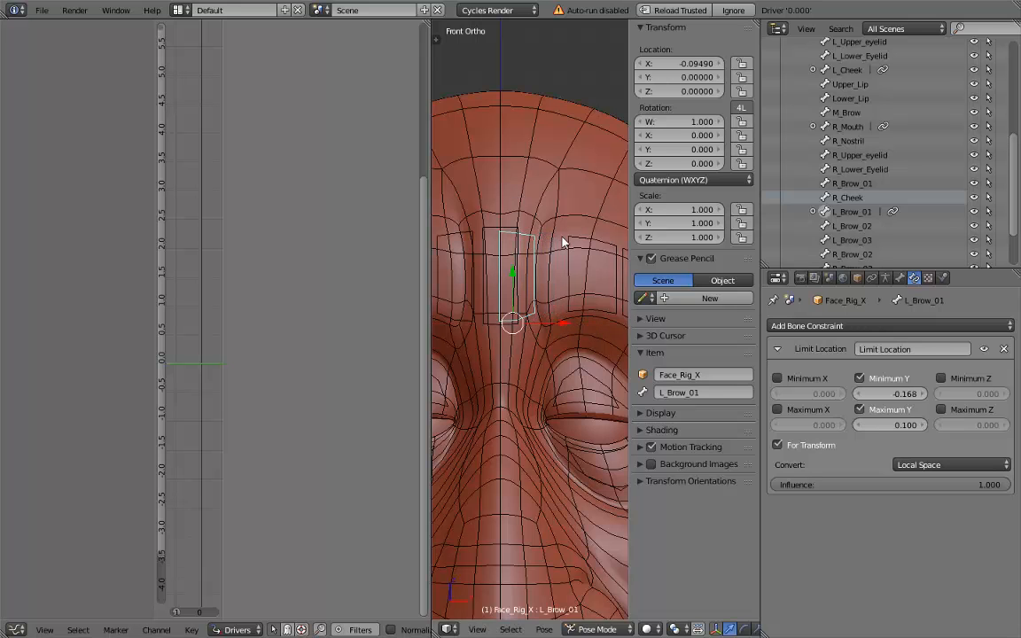
pyautogui.hotkey('ctrl', 'z')
# - Reset the Brows_Down_RM shape key to 0 and add a driver to the Brows_Scrutch_L shape key's value on the body mesh
pyautogui.rightClick(568, 201)
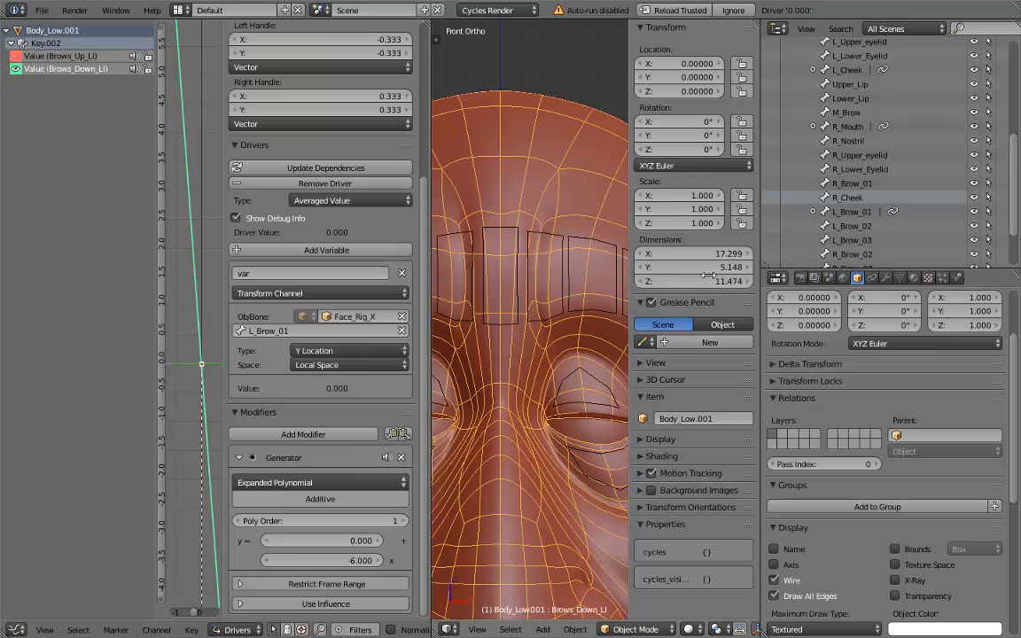
pyautogui.click(899, 277)
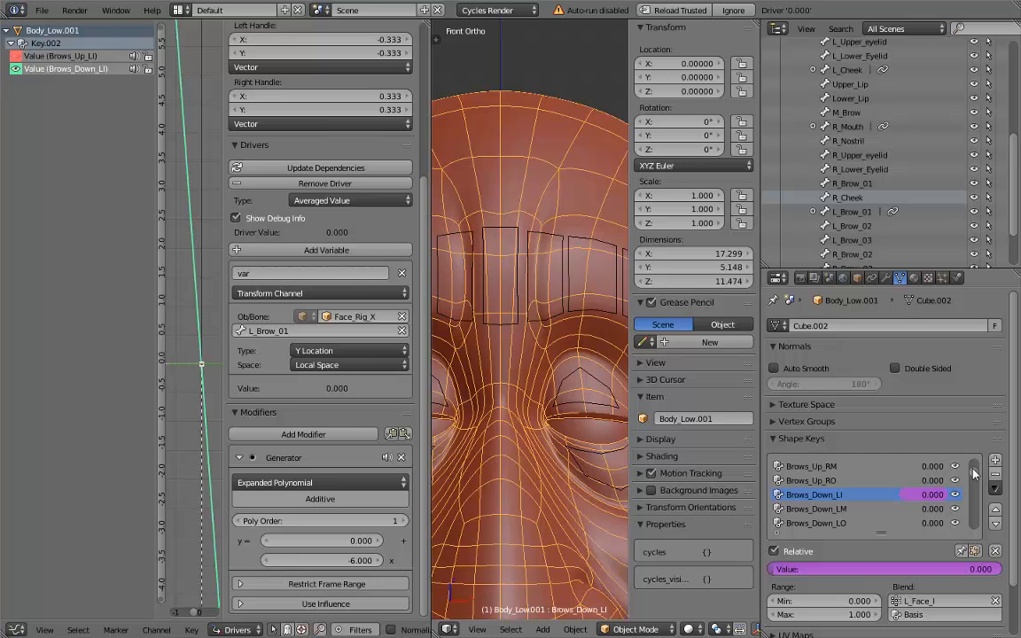
pyautogui.scroll(-5, 909, 505)
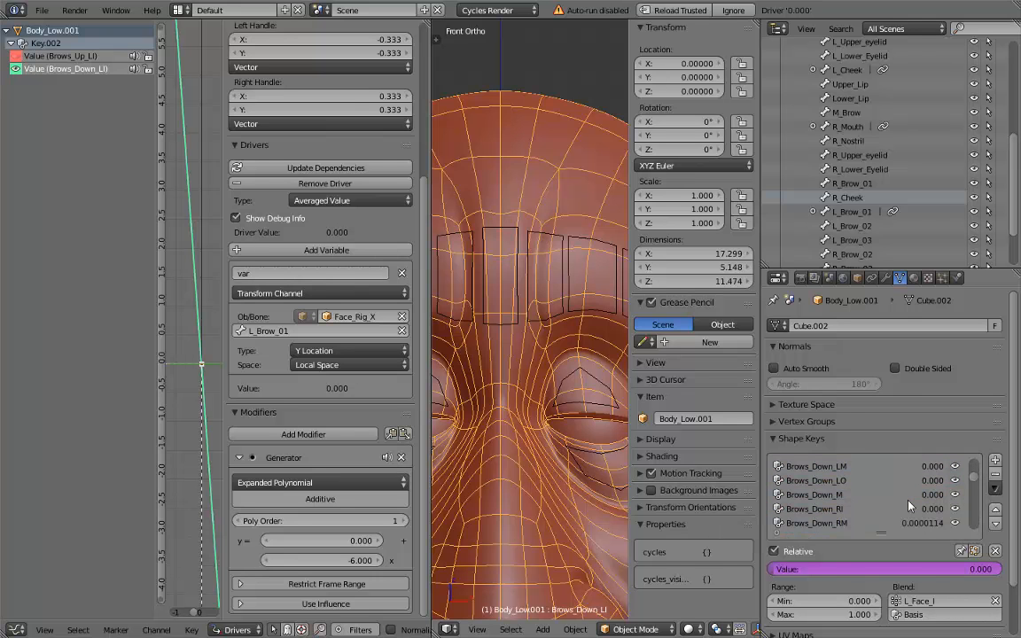
pyautogui.scroll(-2, 908, 504)
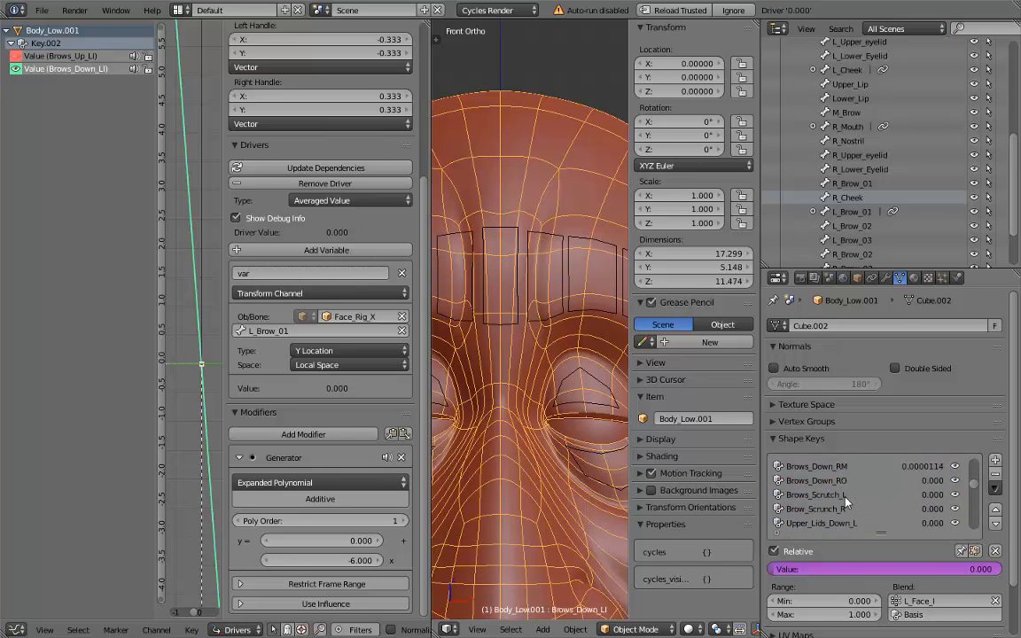
pyautogui.click(842, 495)
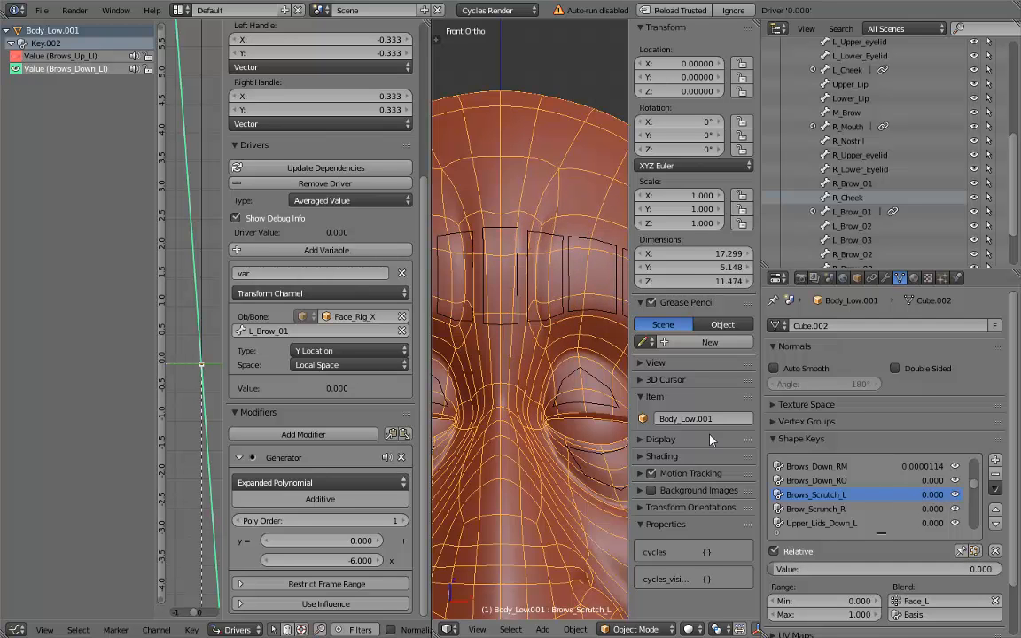
pyautogui.press('BackSpace')
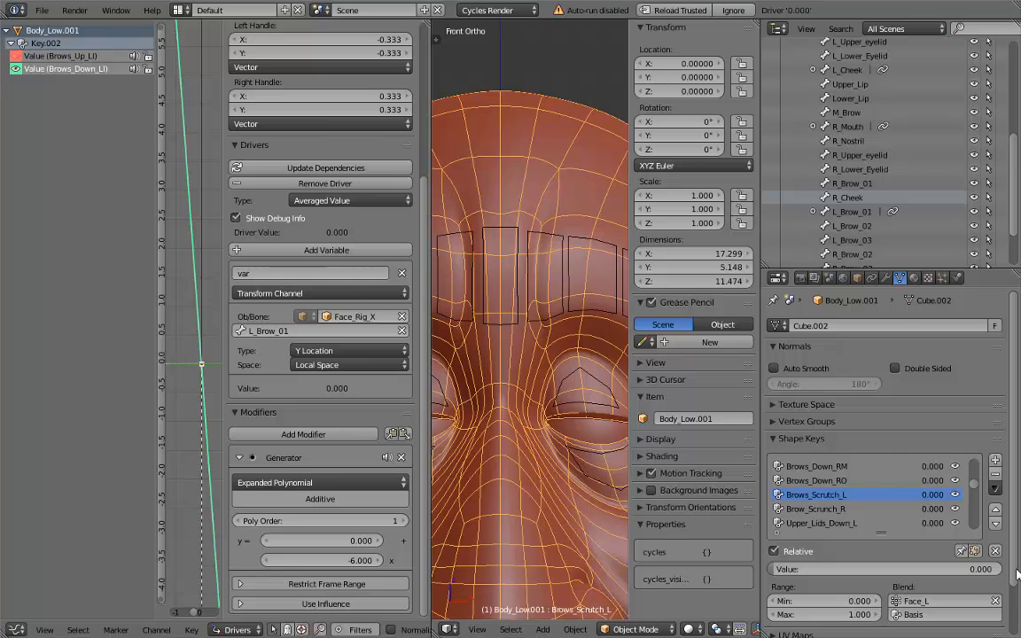
pyautogui.rightClick(940, 497)
pyautogui.click(926, 426)
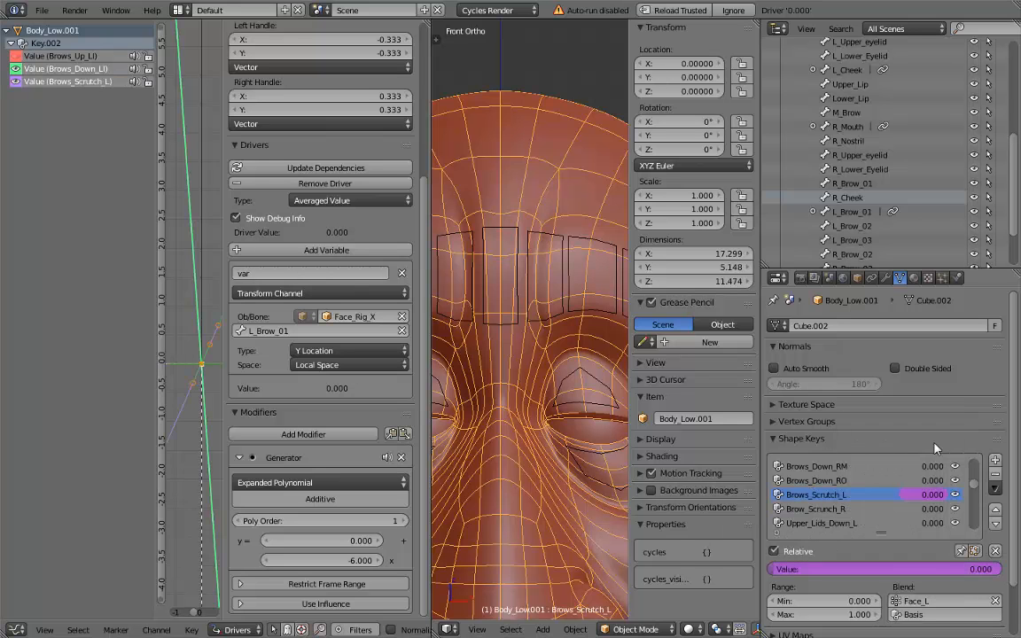
# - Set the Brows_Scrutch_L driver type to Averaged Value and replace its variable with a new Transform Channel variable
pyautogui.click(96, 82)
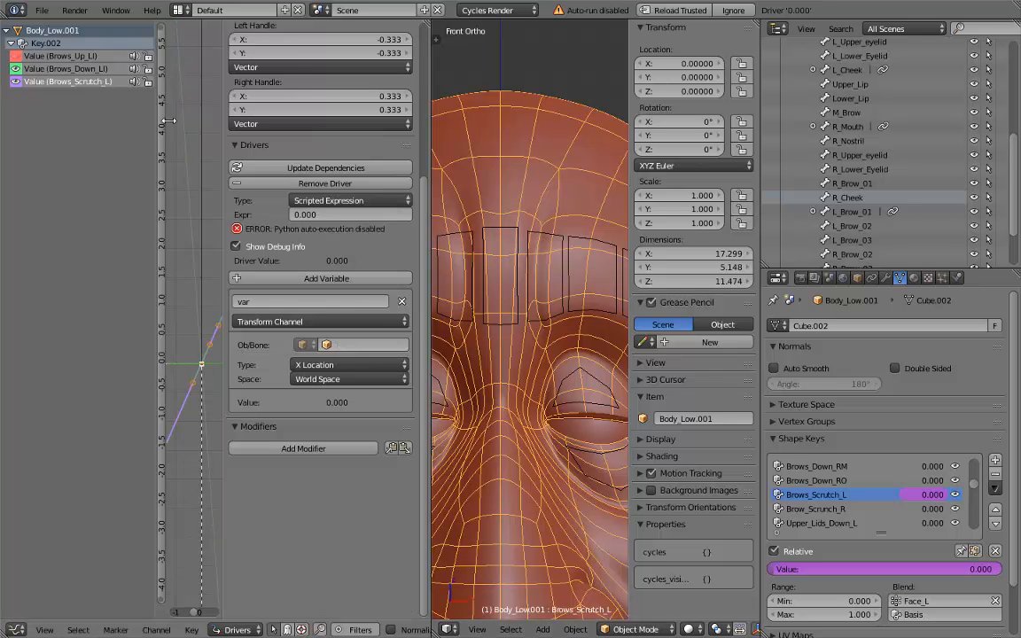
pyautogui.click(324, 201)
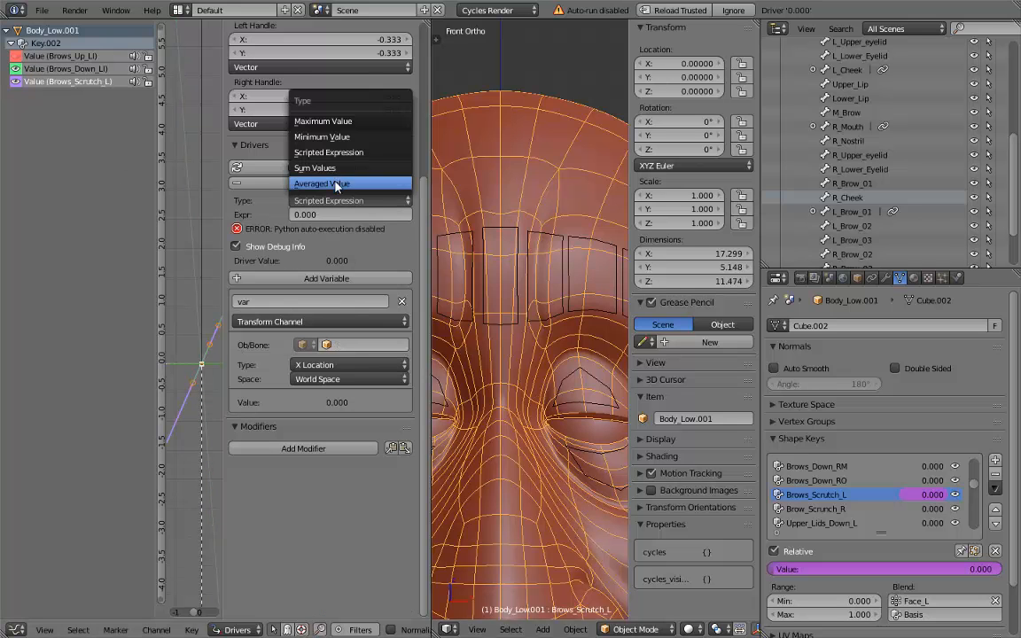
pyautogui.click(335, 183)
pyautogui.click(402, 288)
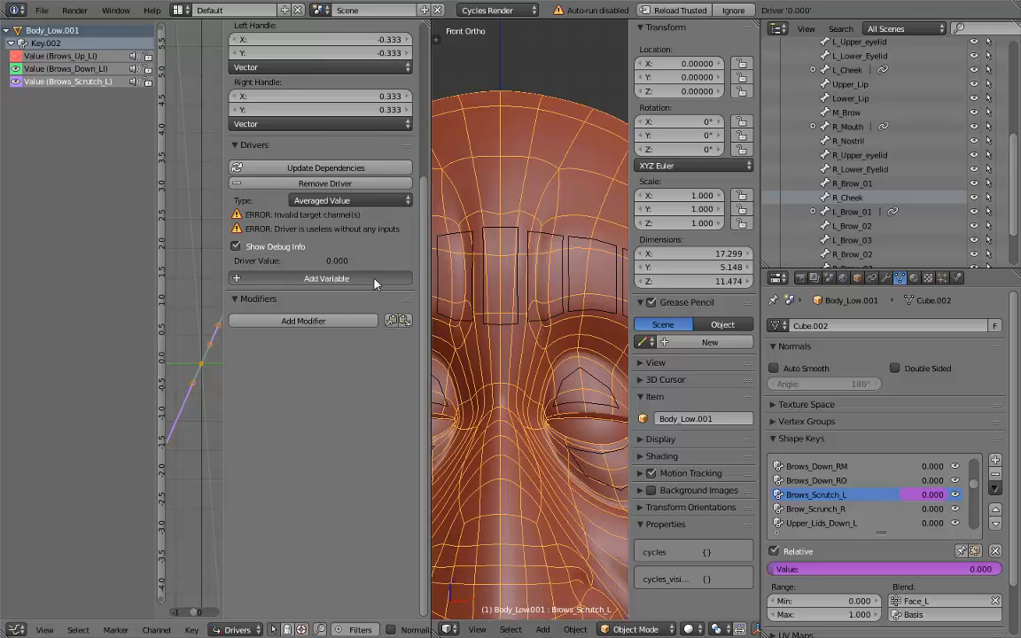
pyautogui.click(320, 276)
pyautogui.click(305, 307)
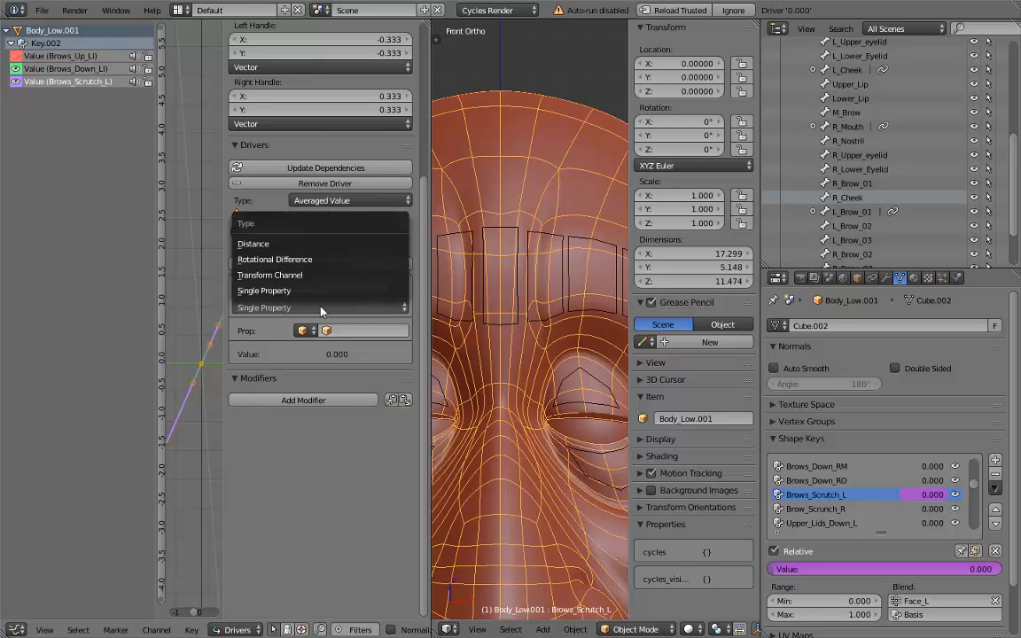
pyautogui.click(266, 247)
# - Target the variable at Face_Rig_X's L_Brow_01 bone with X Location in Local Space, and update the driver dependencies
pyautogui.click(348, 331)
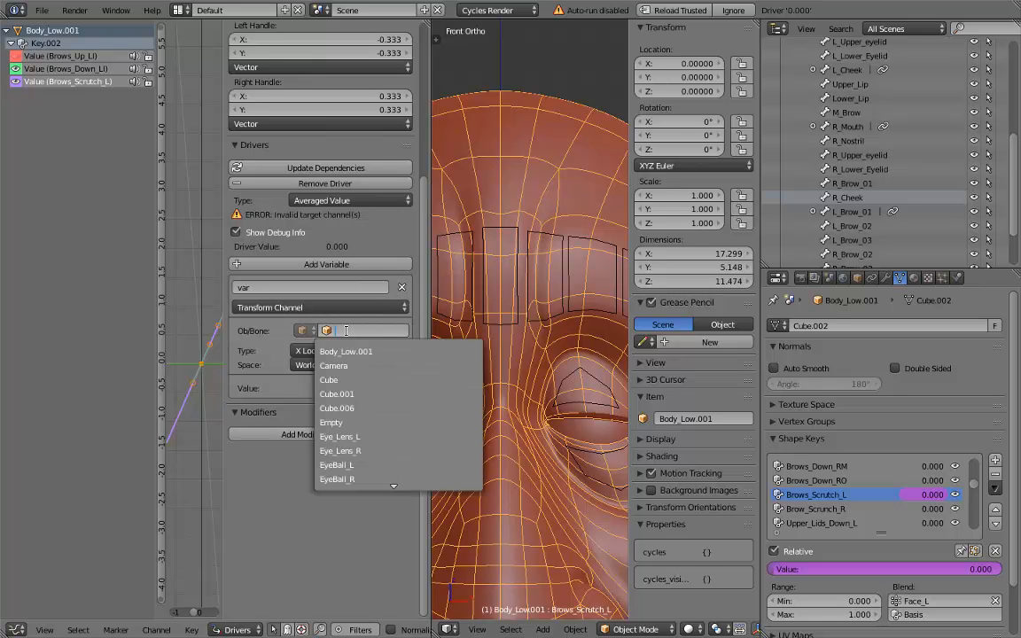
pyautogui.write('fa')
pyautogui.click(346, 353)
pyautogui.click(310, 344)
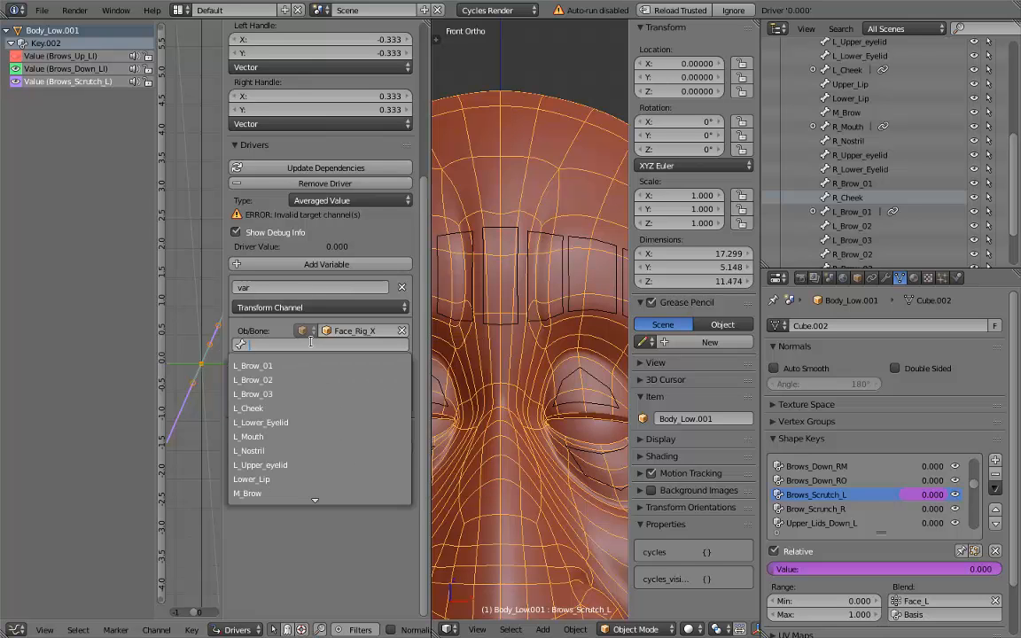
pyautogui.click(257, 364)
pyautogui.click(335, 365)
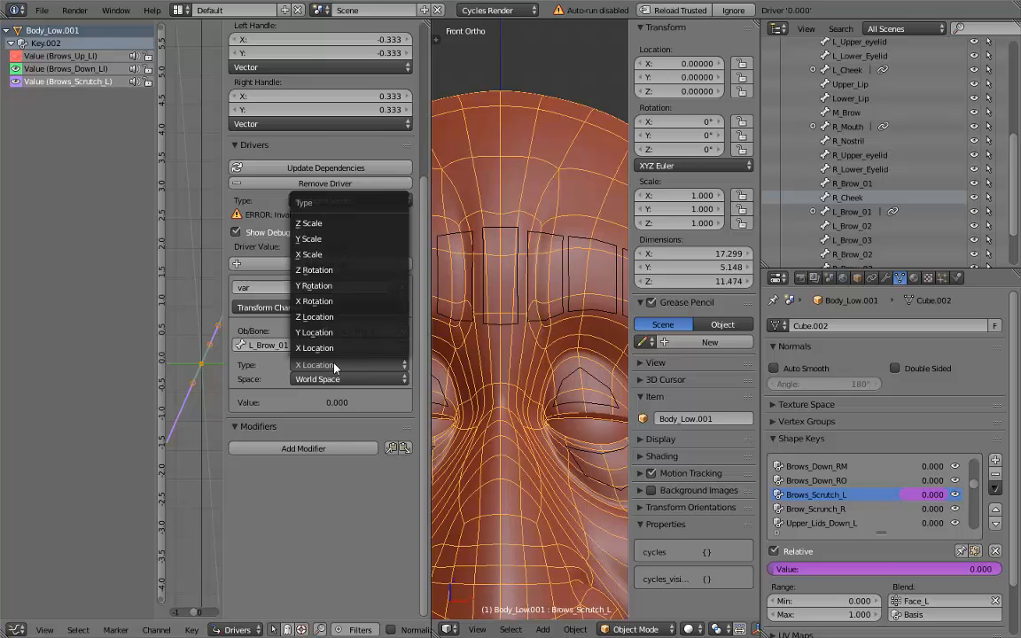
pyautogui.click(339, 362)
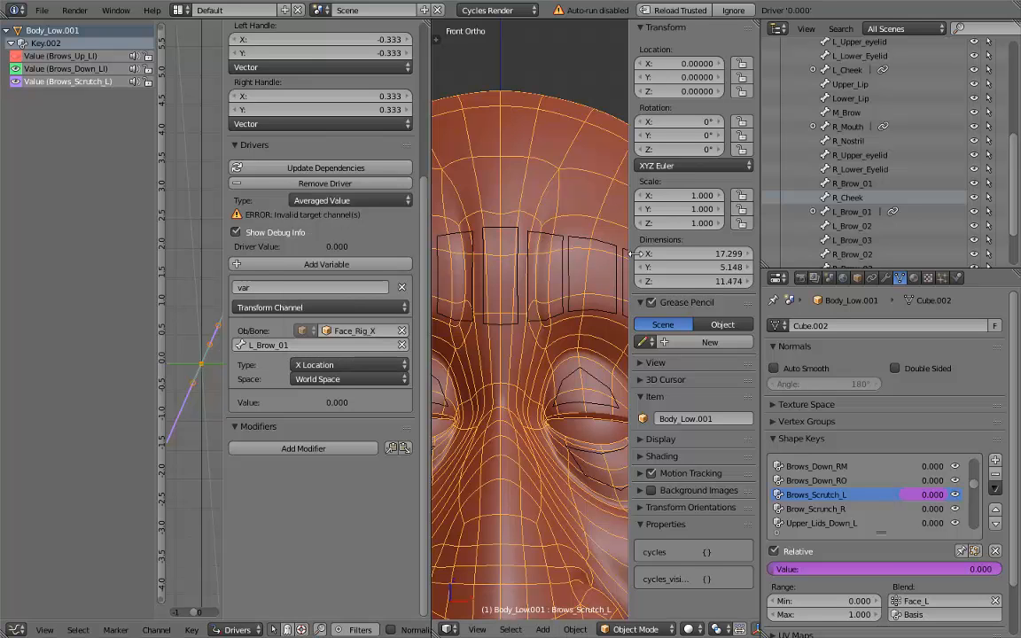
pyautogui.click(346, 379)
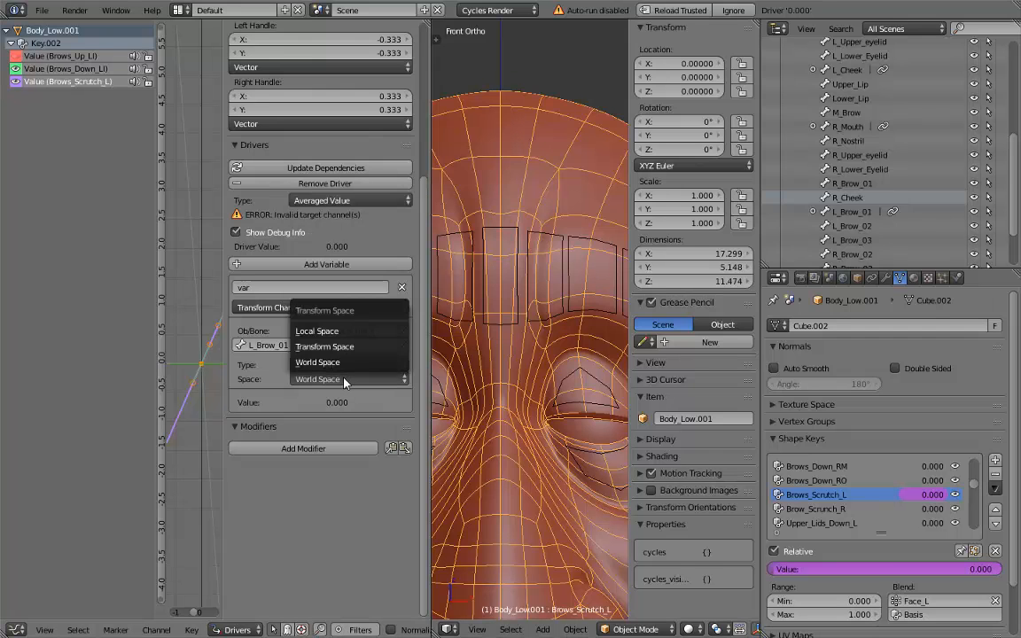
pyautogui.click(356, 333)
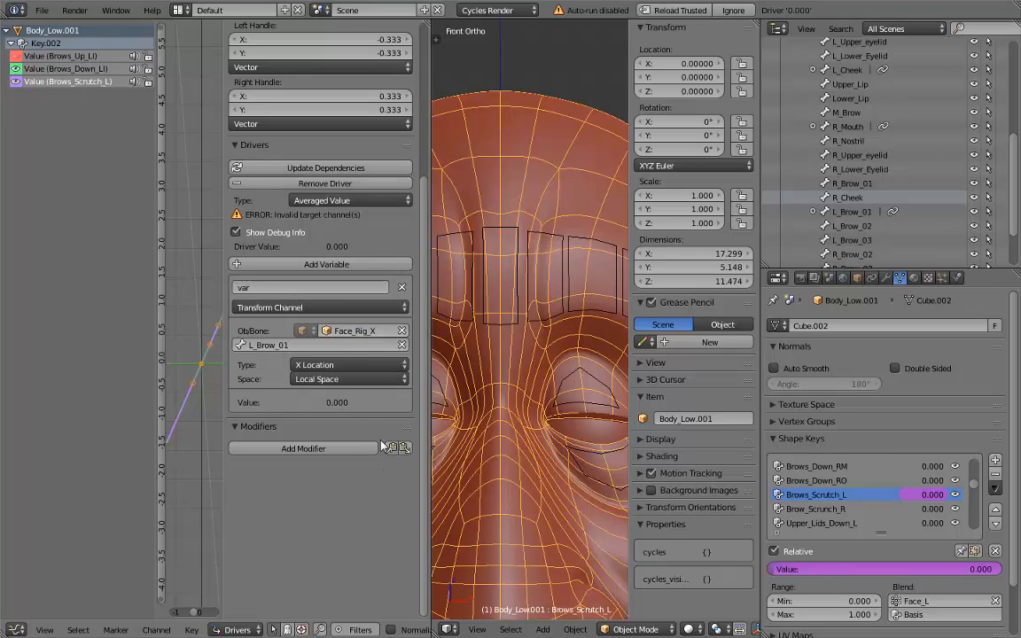
pyautogui.click(300, 168)
# - Test the Brows_Scrutch_L driver by sliding L_Brow_01 along its local X axis, and clear the bone's location
pyautogui.rightClick(549, 240)
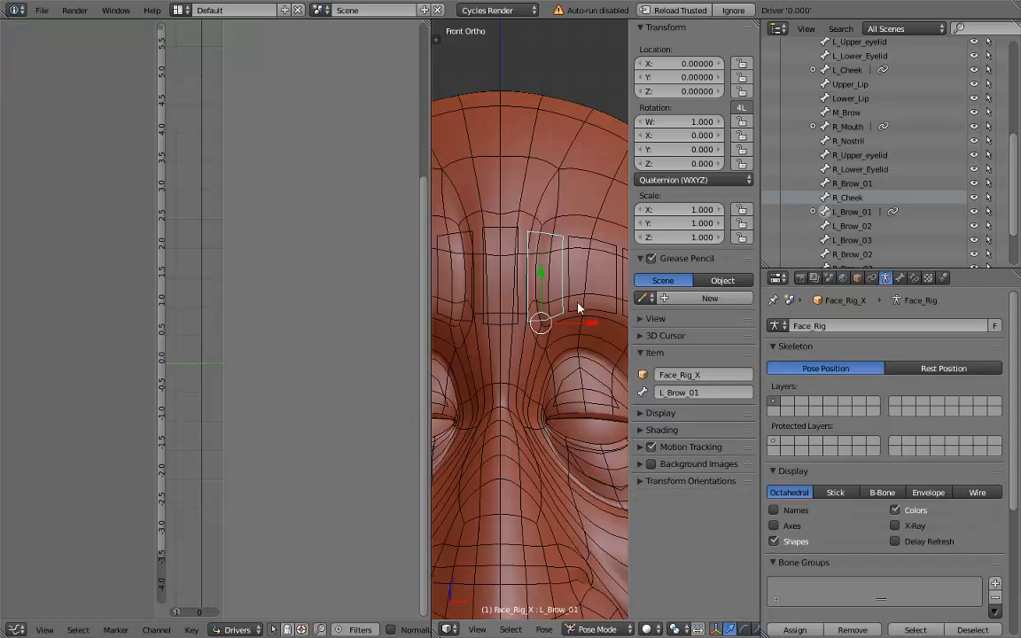
pyautogui.moveTo(586, 329); pyautogui.dragTo(363, 301)
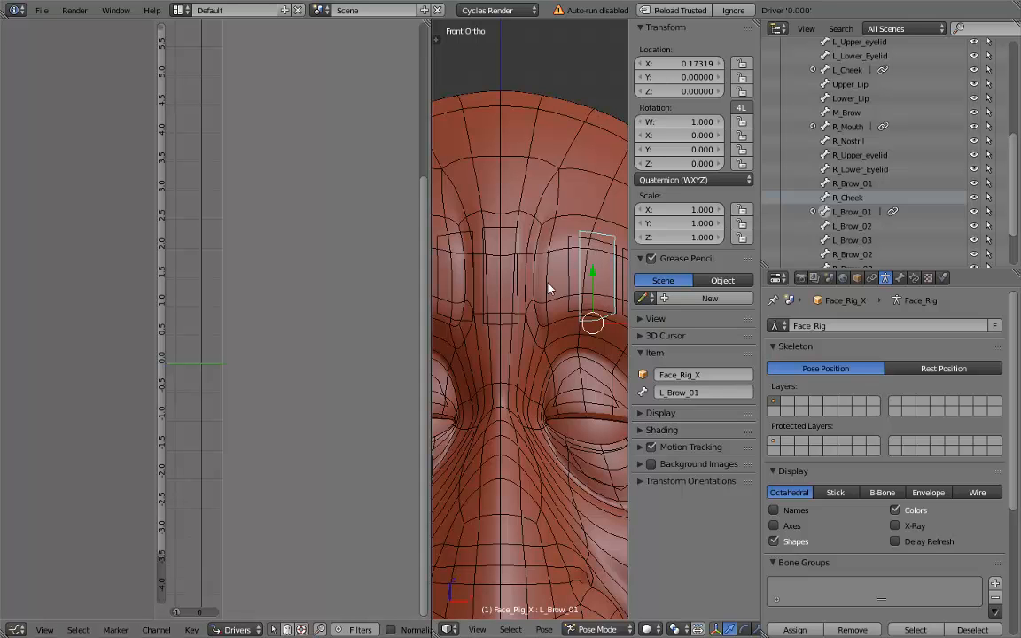
pyautogui.hotkey('alt', 'g')
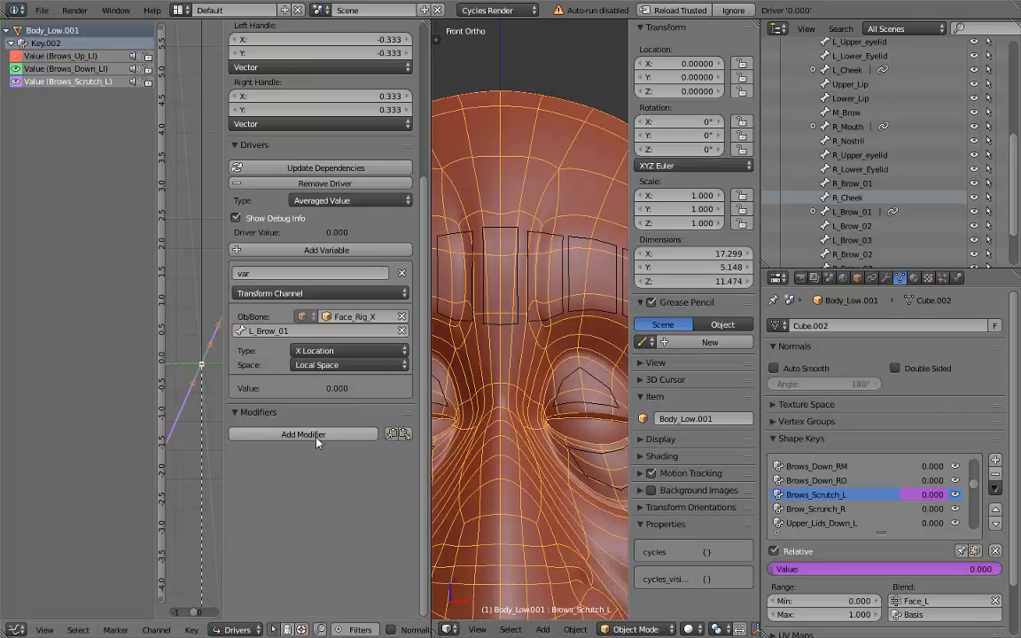
# - Add a Generator modifier to the Brows_Scrutch_L driver curve and set its x coefficient to -5
pyautogui.click(316, 438)
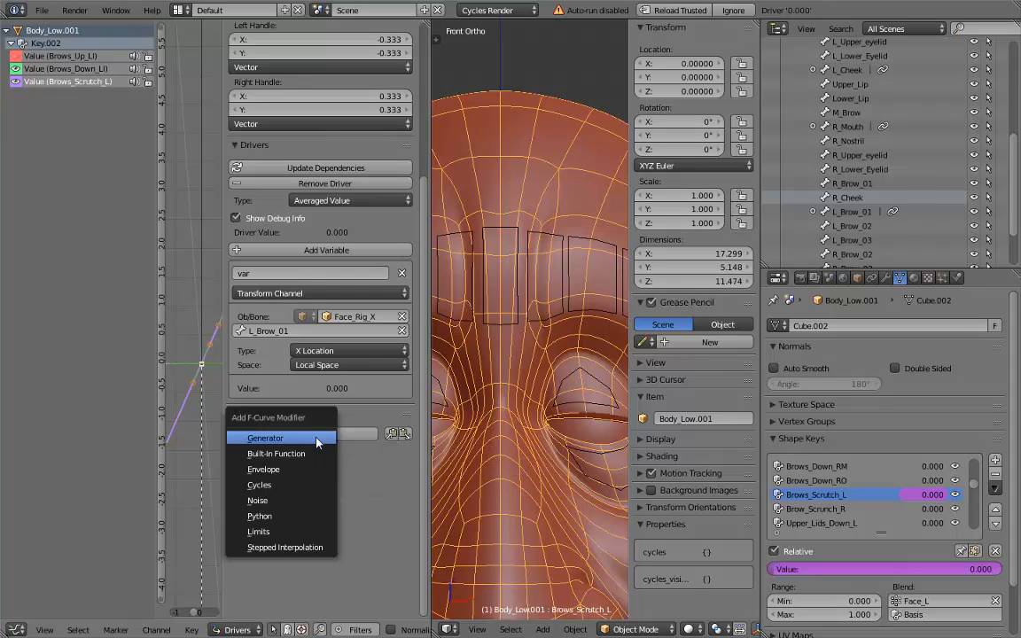
pyautogui.click(316, 439)
pyautogui.click(346, 559)
pyautogui.press('BackSpace')
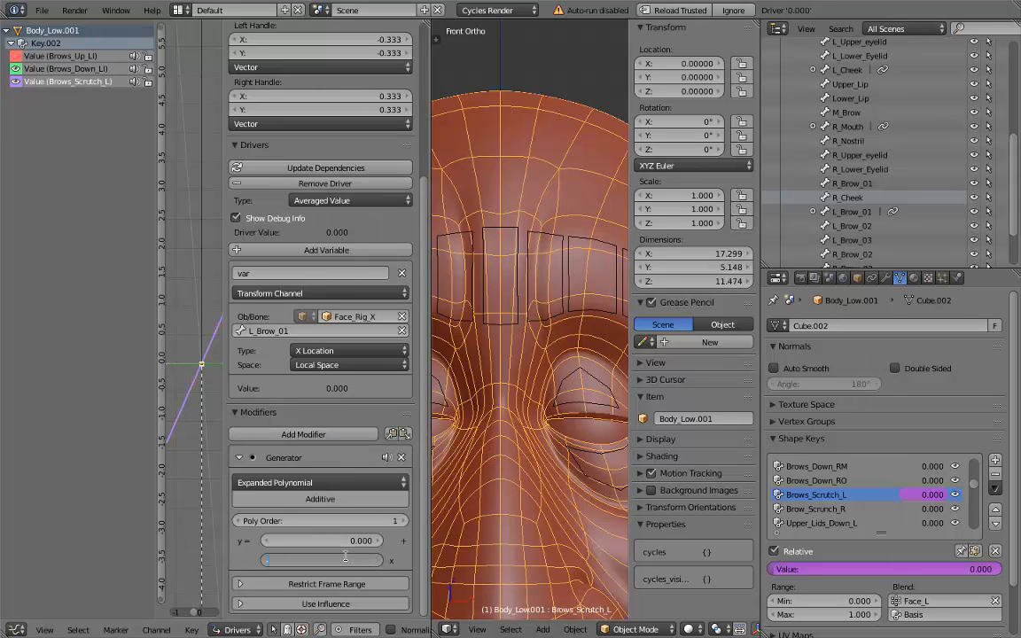
pyautogui.write('-5')
pyautogui.press('Return')
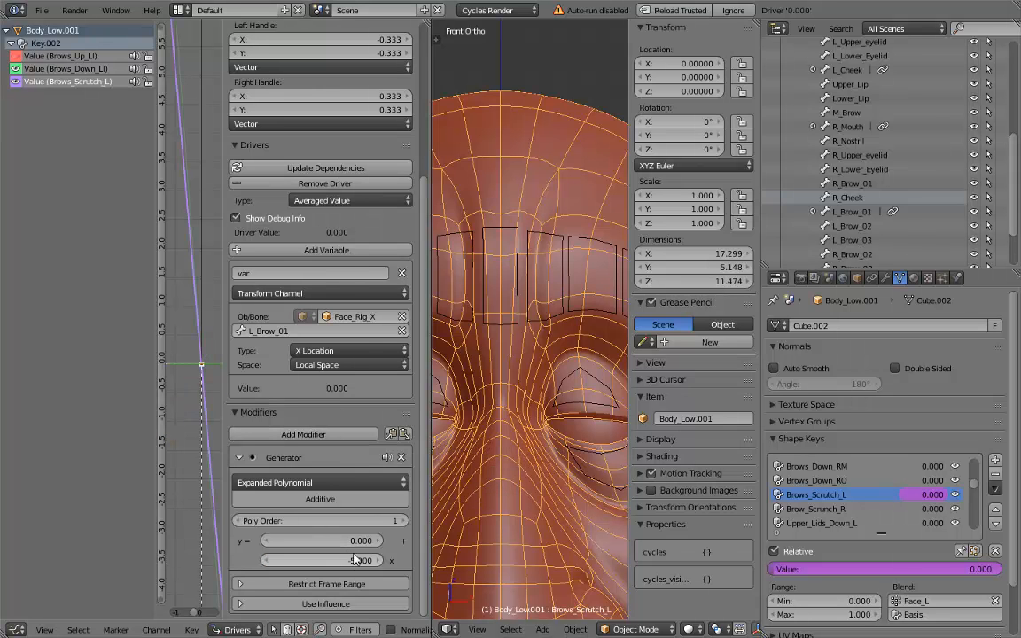
# - Slide L_Brow_01 inward to about -0.15 in local X to test the scrunch response, and reselect the body mesh
pyautogui.rightClick(560, 237)
pyautogui.moveTo(589, 326); pyautogui.dragTo(542, 335)
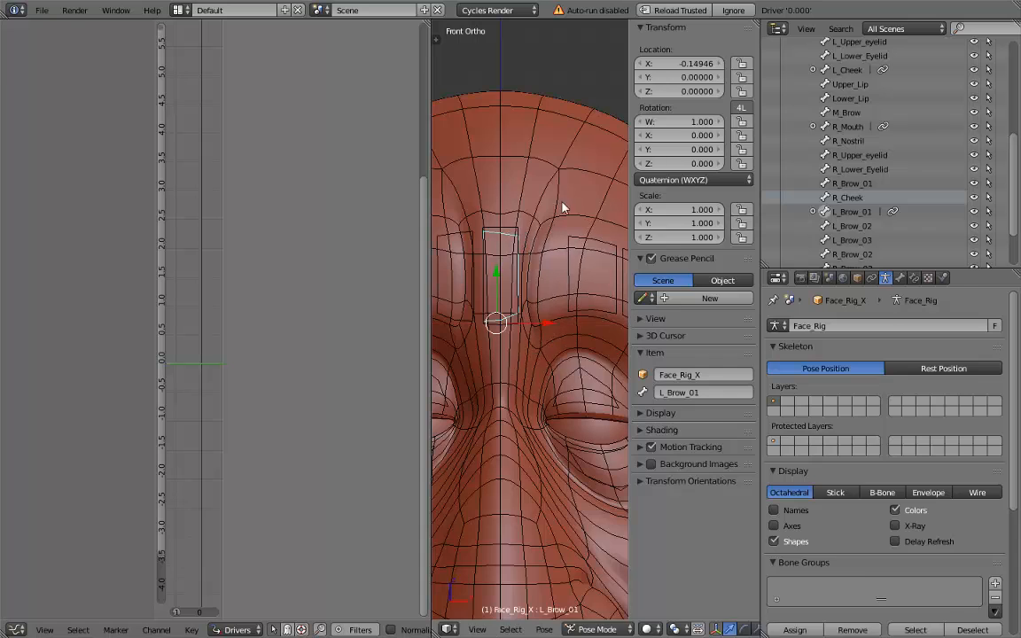
pyautogui.rightClick(562, 204)
# - Set the Generator's x coefficient to -10 on the Brows_Scrutch_L driver curve and update the driver dependencies
pyautogui.click(355, 561)
pyautogui.write('-10')
pyautogui.press('Return')
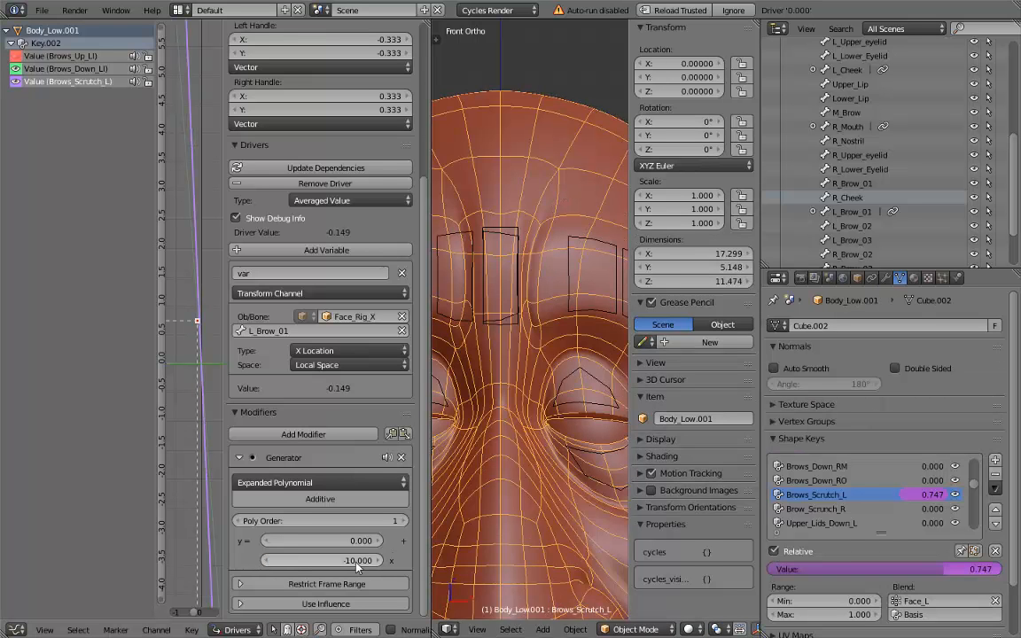
pyautogui.click(353, 170)
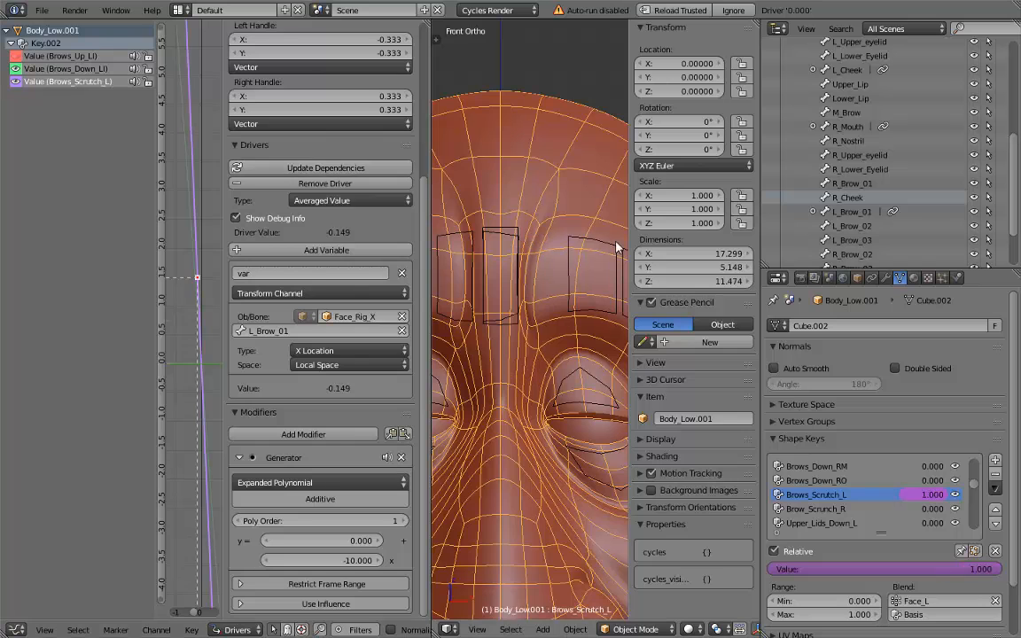
# - Slide L_Brow_01 outward along its local X axis to about -0.093 to test the scrunch response
pyautogui.rightClick(518, 228)
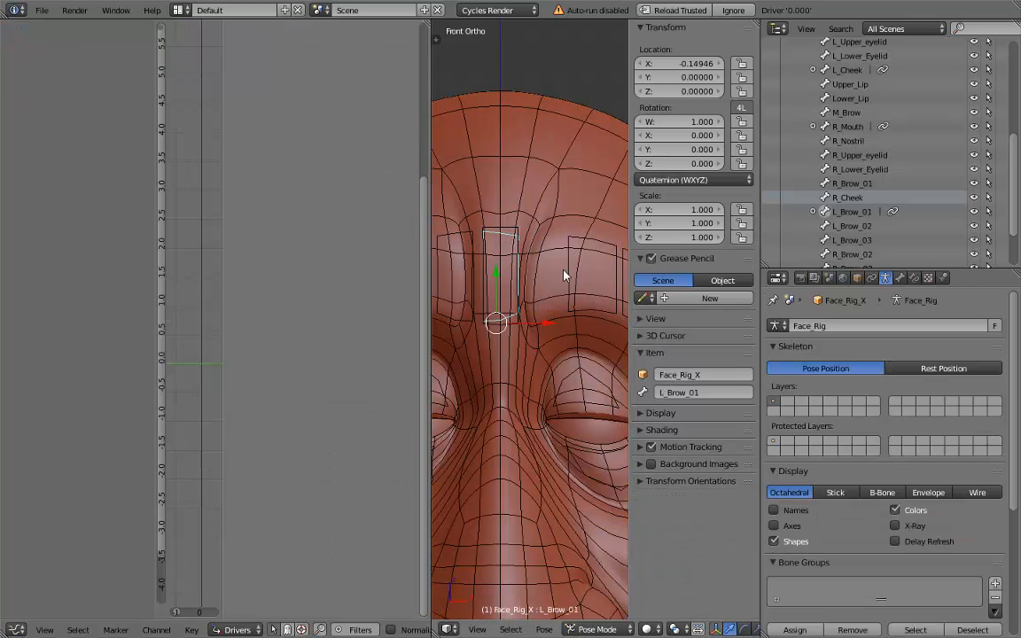
pyautogui.press('g')
pyautogui.press('x')
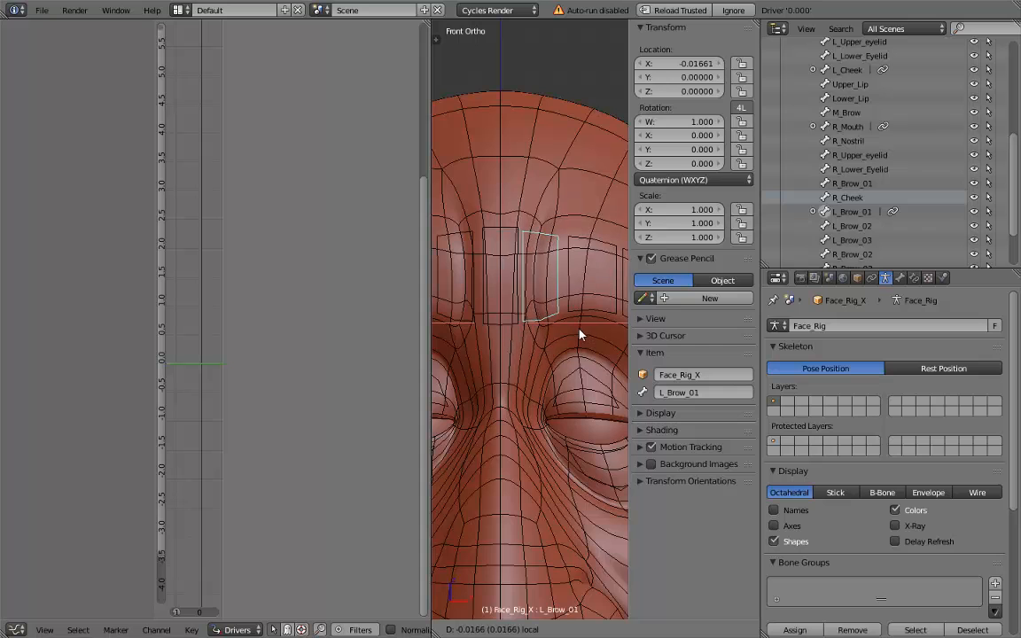
pyautogui.click(562, 337)
# - Set the Generator's x coefficient to -12 on the body mesh's Brows_Scrutch_L driver curve
pyautogui.rightClick(556, 299)
pyautogui.doubleClick(359, 563)
pyautogui.write('-12')
pyautogui.press('Return')
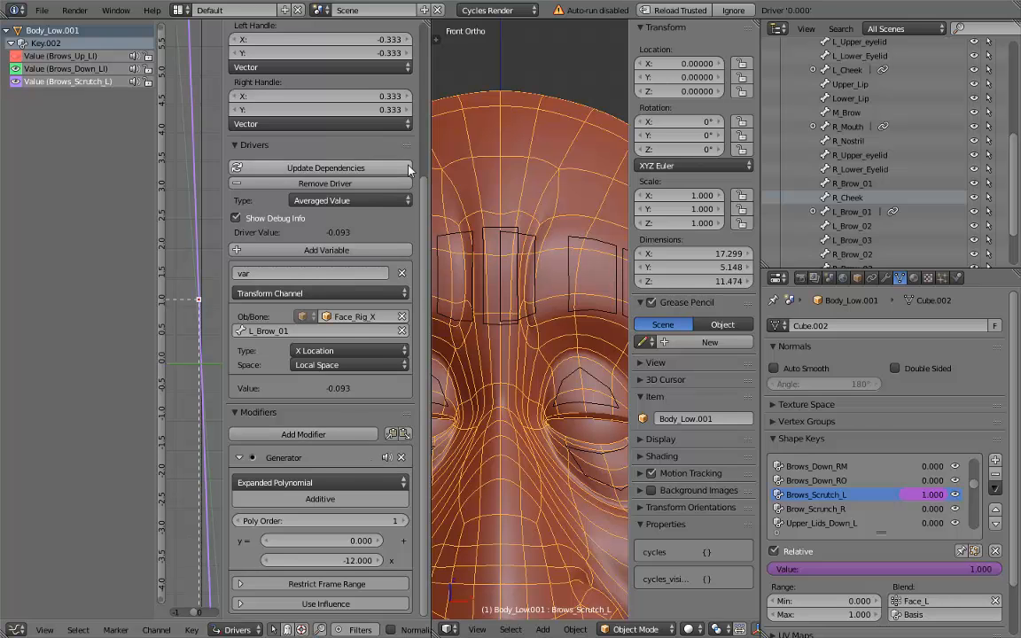
# - Clear L_Brow_01's location and slide the bone inward along its local X axis to about -0.083
pyautogui.rightClick(530, 238)
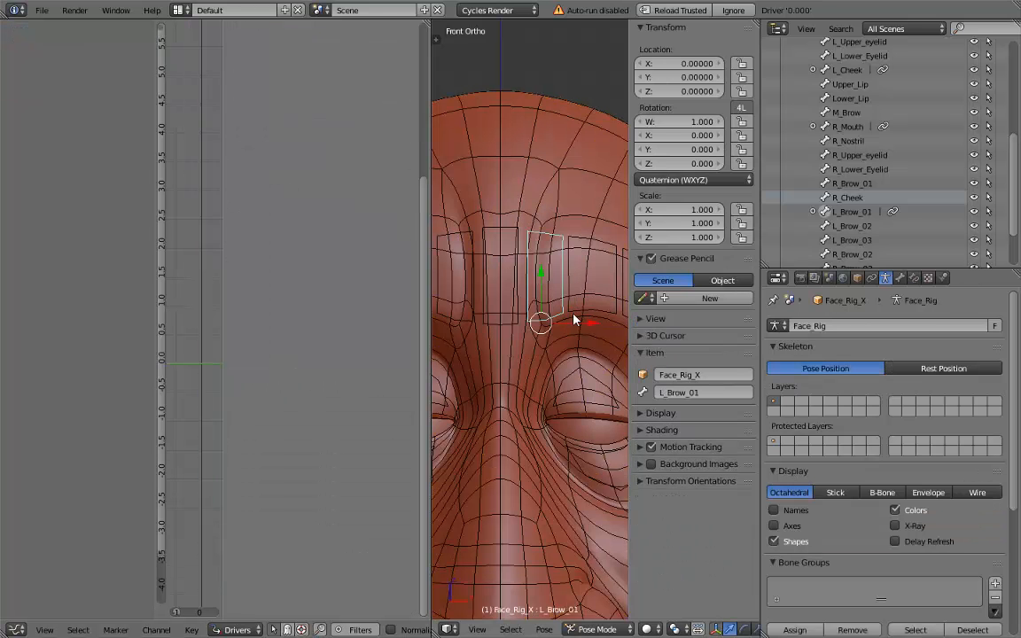
pyautogui.press('g')
pyautogui.press('x')
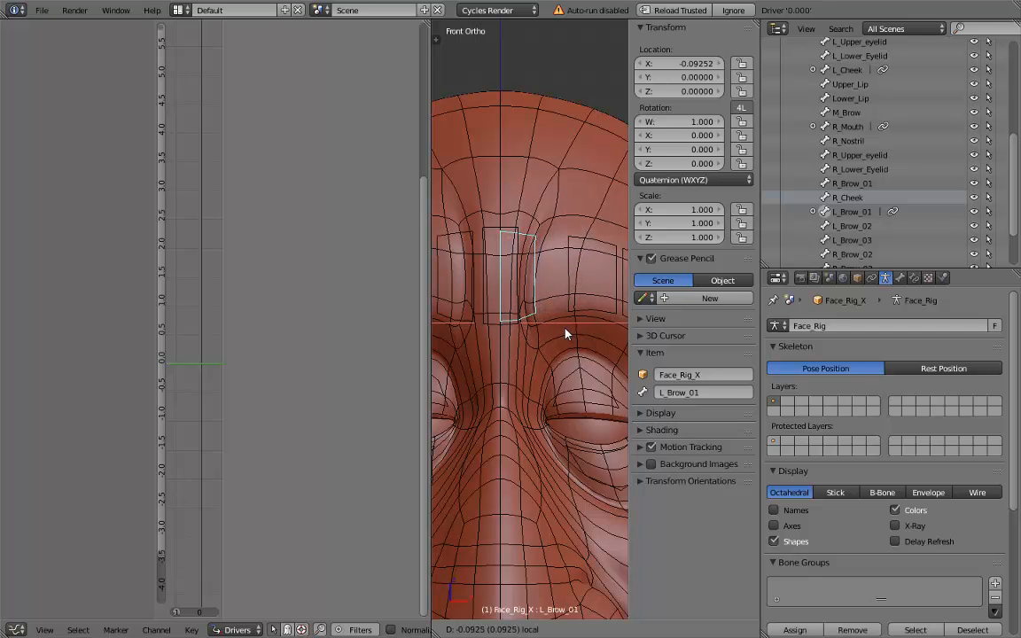
pyautogui.click(569, 334)
# - Copy L_Brow_01's X location into its Limit Location constraint as Minimum X -0.083, and enable Maximum X at 0
pyautogui.click(687, 64)
pyautogui.hotkey('ctrl', 'c')
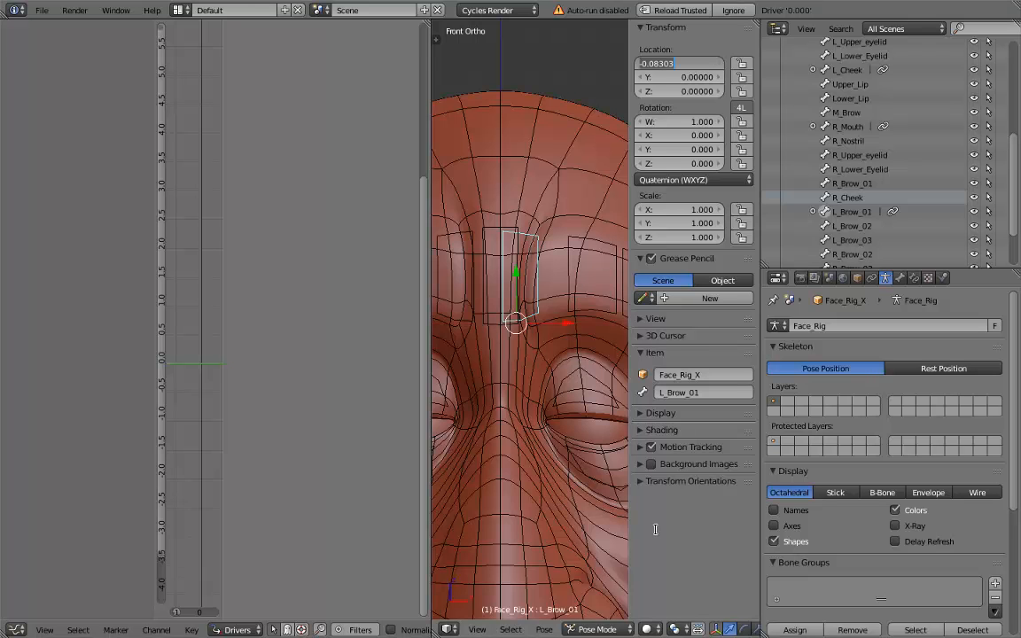
pyautogui.click(915, 282)
pyautogui.click(915, 281)
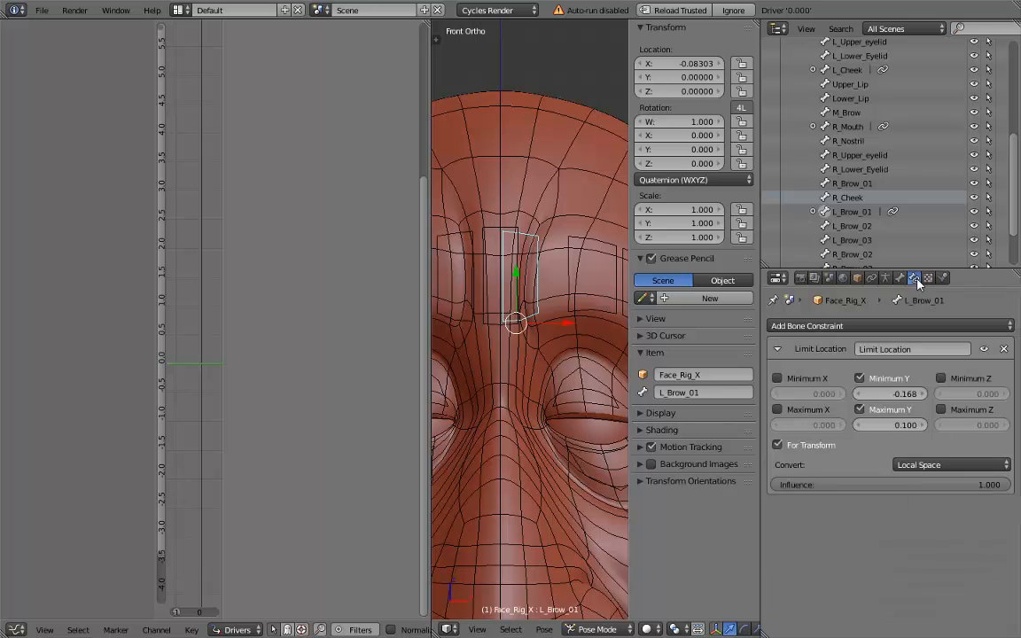
pyautogui.click(778, 378)
pyautogui.click(808, 393)
pyautogui.hotkey('ctrl', 'v')
pyautogui.press('Return')
pyautogui.click(777, 411)
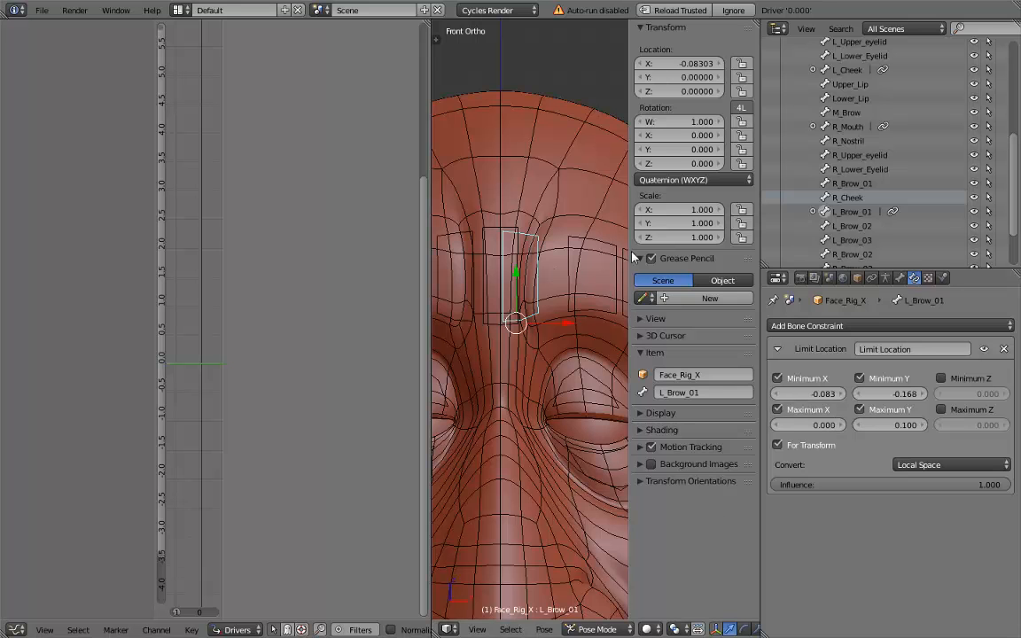
# - Test L_Brow_01's X limits by moving the bone inward, and clear its location
pyautogui.hotkey('alt', 'g')
pyautogui.moveTo(591, 328); pyautogui.dragTo(527, 341)
pyautogui.rightClick(534, 331)
pyautogui.hotkey('alt', 'g')
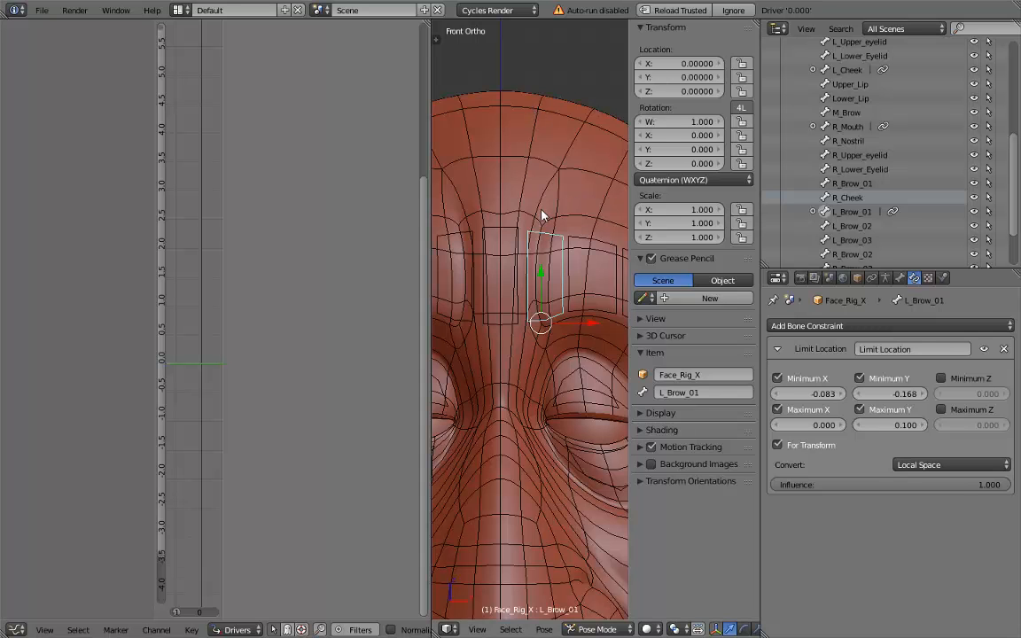
# - Lock the Z location of L_Brow_01 in its bone transform locks
pyautogui.moveTo(543, 211); pyautogui.dragTo(525, 261, button='middle')
pyautogui.scroll(2, 536, 268)
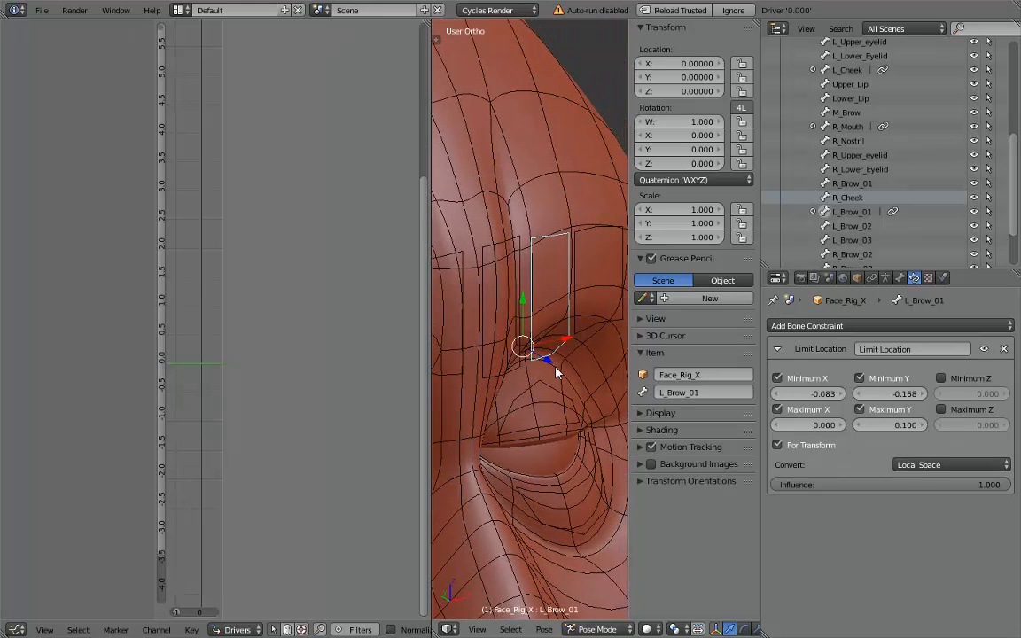
pyautogui.click(898, 278)
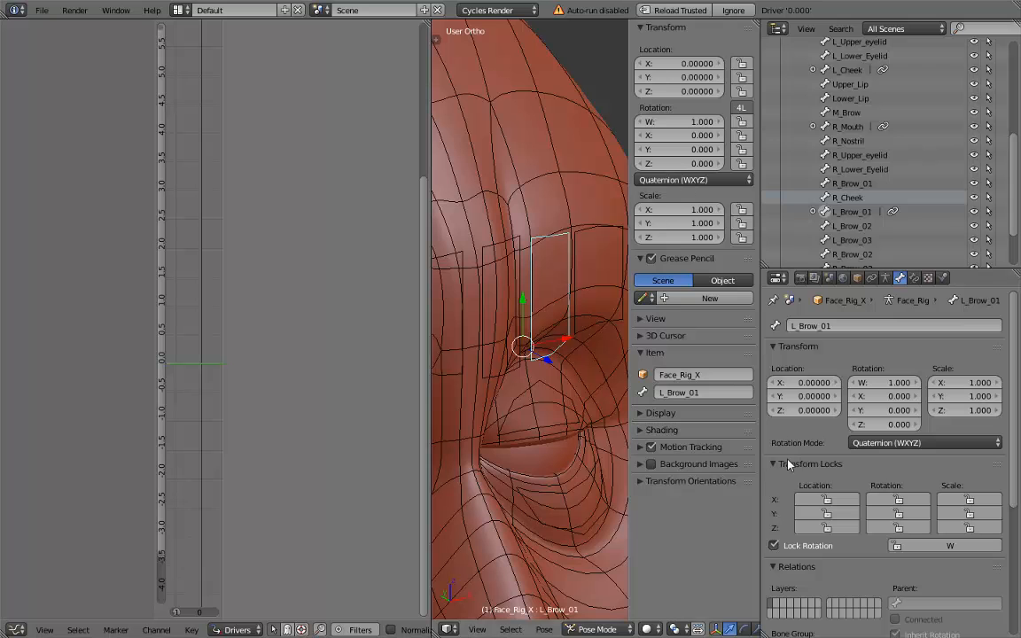
pyautogui.click(826, 527)
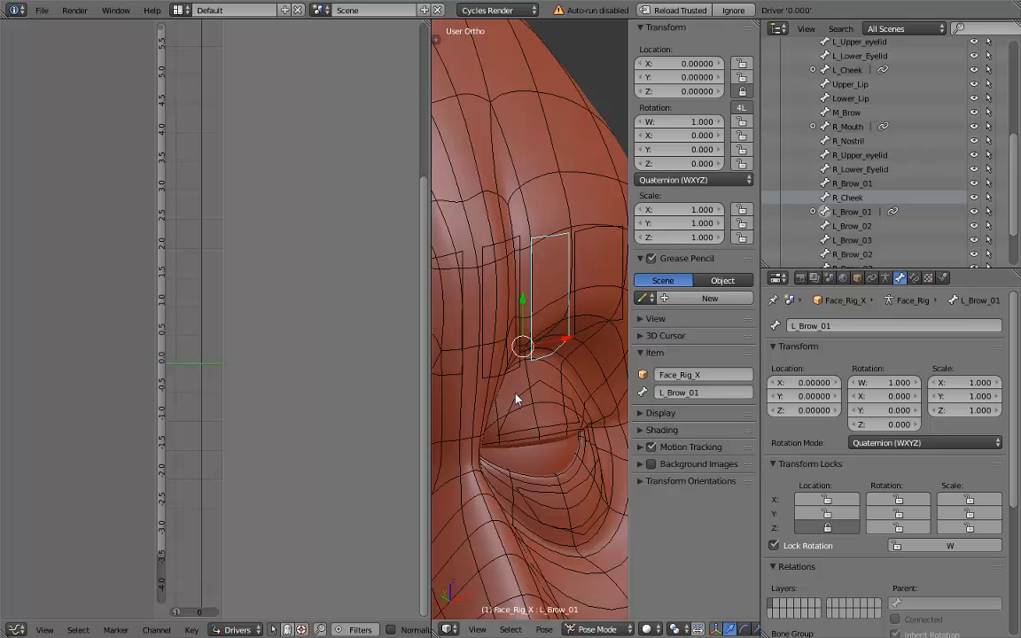
# - Test the Z lock by moving L_Brow_01 freely, and clear the bone's location
pyautogui.moveTo(557, 371); pyautogui.dragTo(528, 335, button='middle')
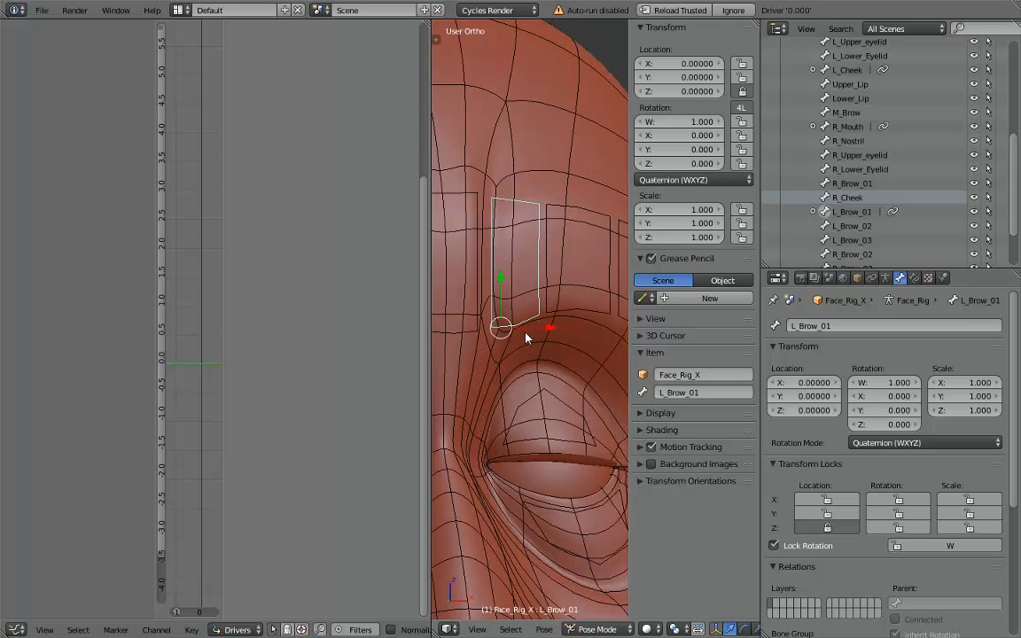
pyautogui.press('g')
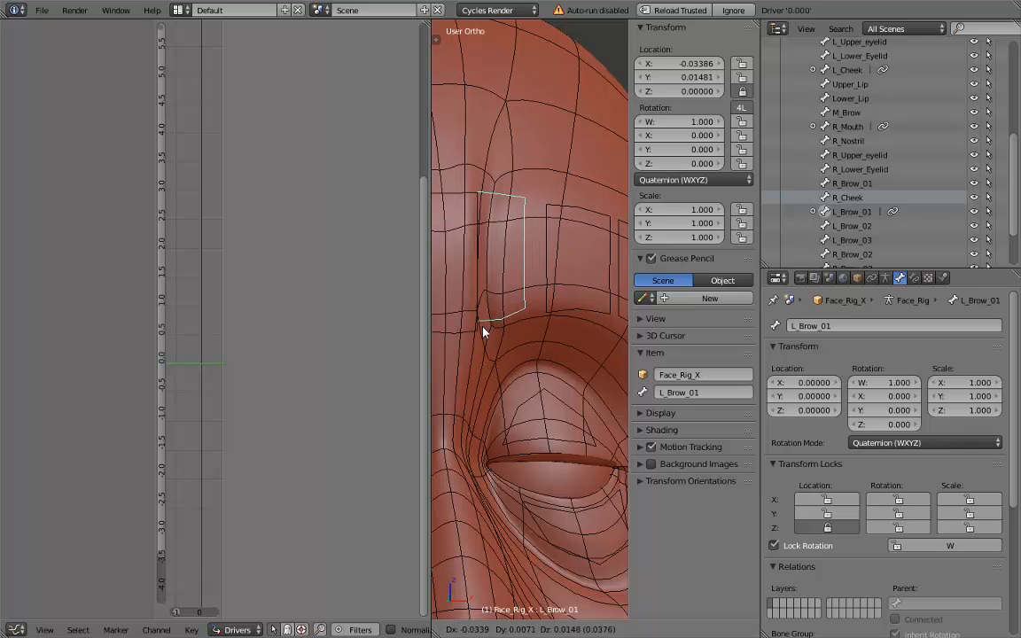
pyautogui.click(483, 337)
pyautogui.hotkey('alt', 'g')
# - Widen the 3D view and examine the head and its brow controls from several angles
pyautogui.scroll(-4, 497, 323)
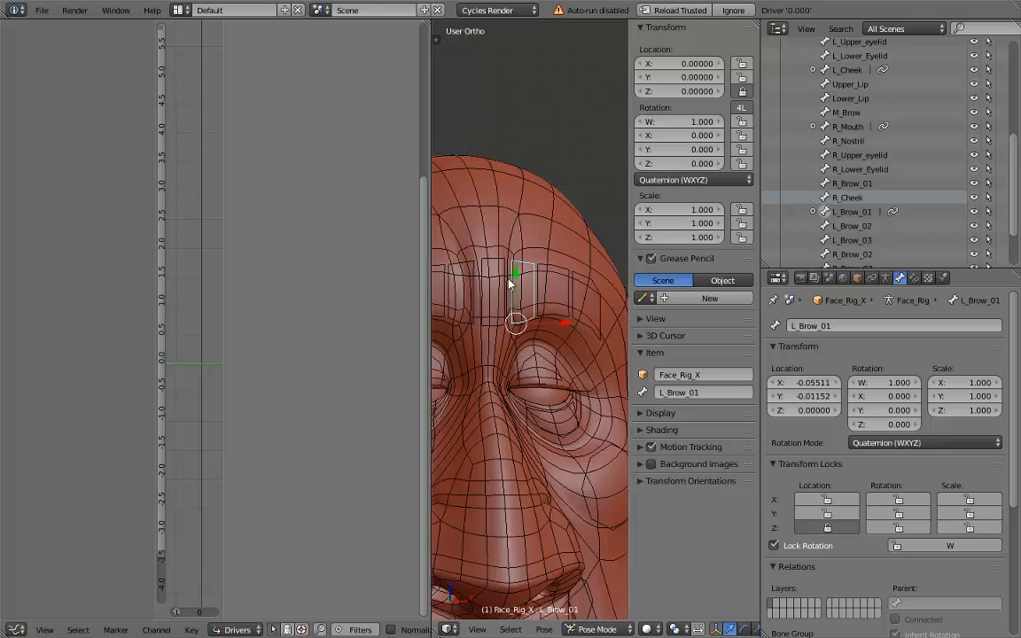
pyautogui.keyDown('shift'); pyautogui.moveTo(508, 314); pyautogui.dragTo(558, 338, button='middle'); pyautogui.keyUp('shift')
pyautogui.scroll(3, 542, 326)
pyautogui.moveTo(431, 338); pyautogui.dragTo(342, 340)
pyautogui.scroll(-4, 394, 374)
pyautogui.moveTo(510, 495); pyautogui.dragTo(542, 363, button='middle')
pyautogui.scroll(-2, 540, 452)
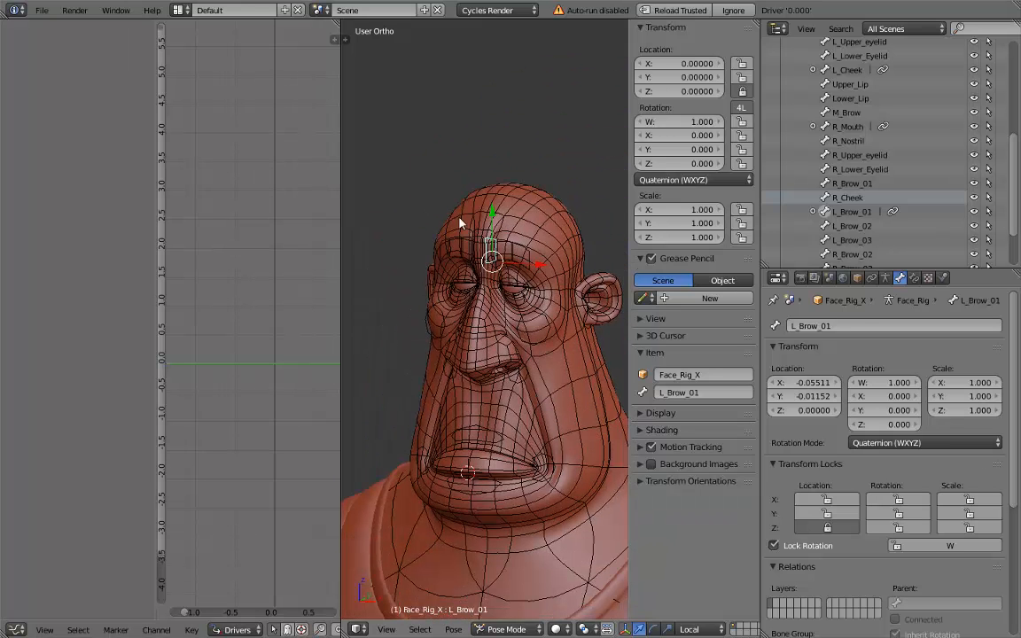
pyautogui.scroll(2, 503, 141)
pyautogui.scroll(3, 505, 137)
pyautogui.keyDown('shift'); pyautogui.moveTo(511, 125); pyautogui.dragTo(484, 241, button='middle'); pyautogui.keyUp('shift')
pyautogui.moveTo(484, 241); pyautogui.dragTo(508, 238, button='middle')
pyautogui.scroll(2, 509, 237)
pyautogui.keyDown('shift'); pyautogui.moveTo(514, 194); pyautogui.dragTo(519, 267, button='middle'); pyautogui.keyUp('shift')
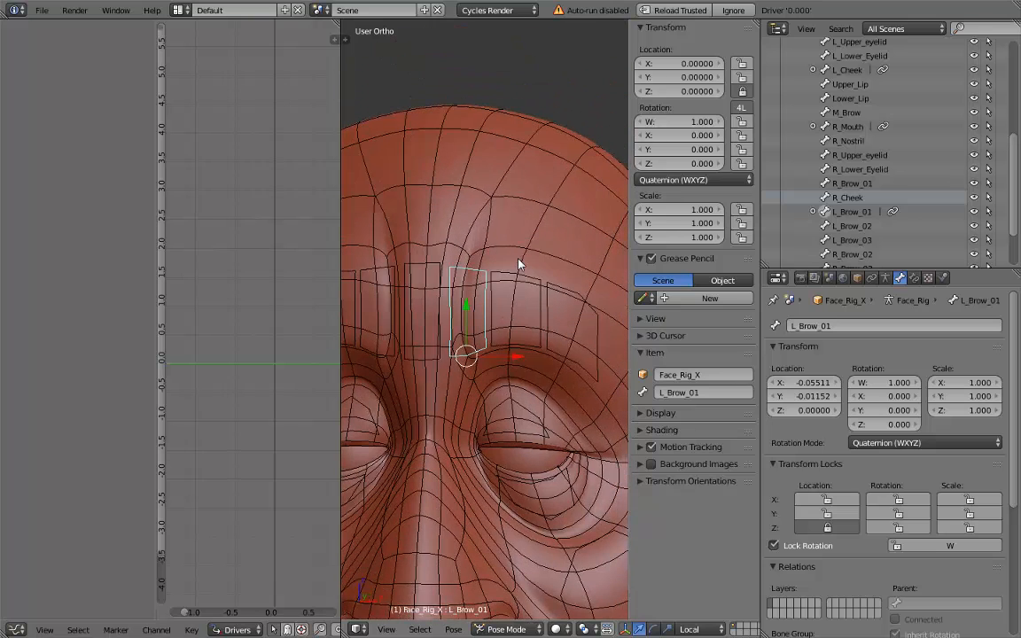
pyautogui.scroll(-1, 519, 267)
# - Copy the driver of the body mesh's Brows_Up_LI shape key and paste it onto Brows_Up_LM
pyautogui.rightClick(524, 286)
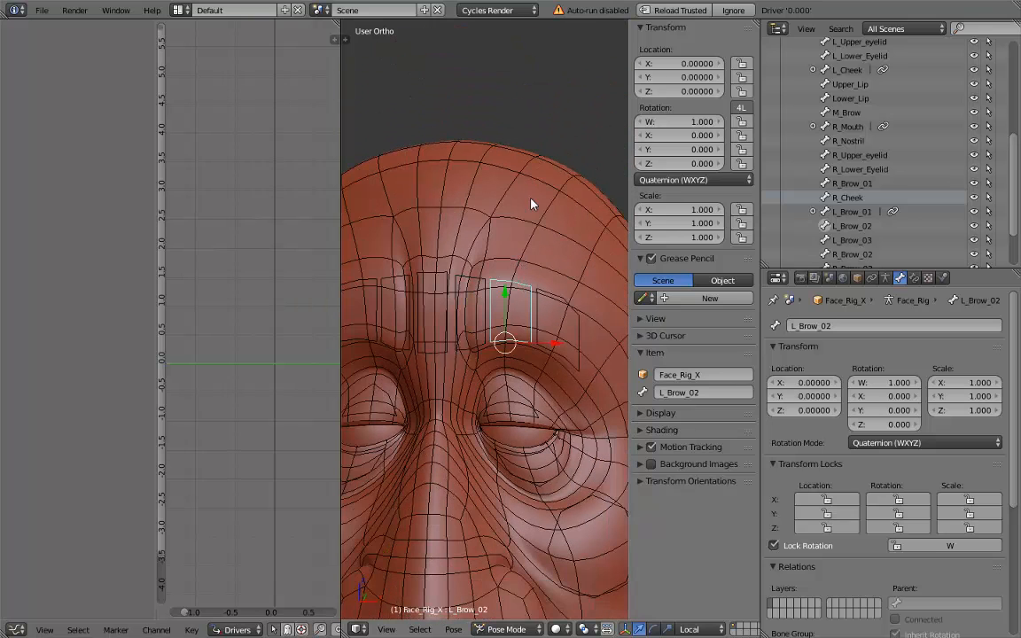
pyautogui.rightClick(551, 233)
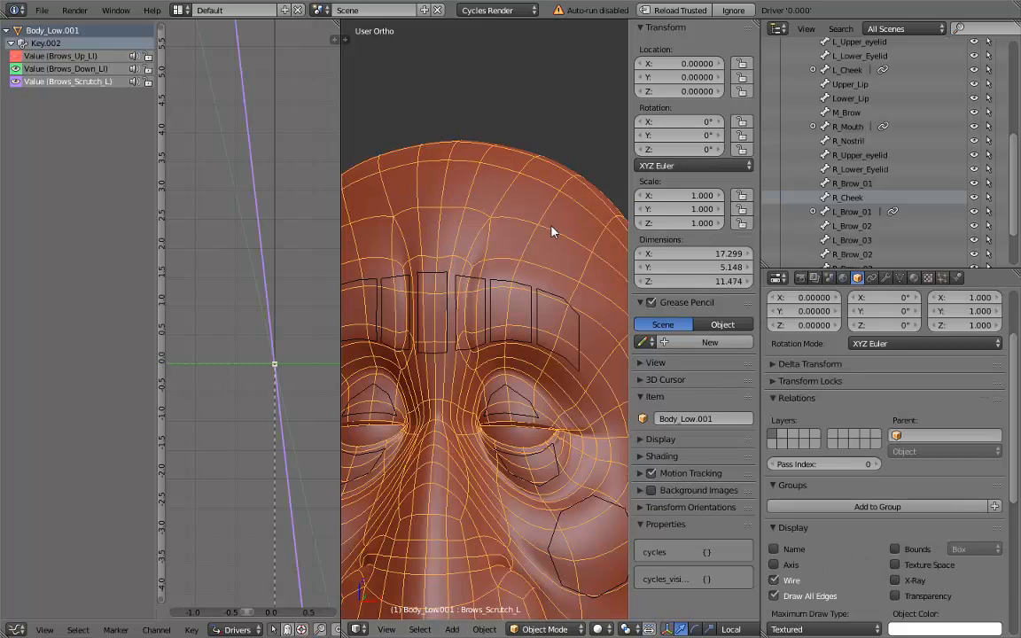
pyautogui.click(898, 278)
pyautogui.scroll(5, 951, 502)
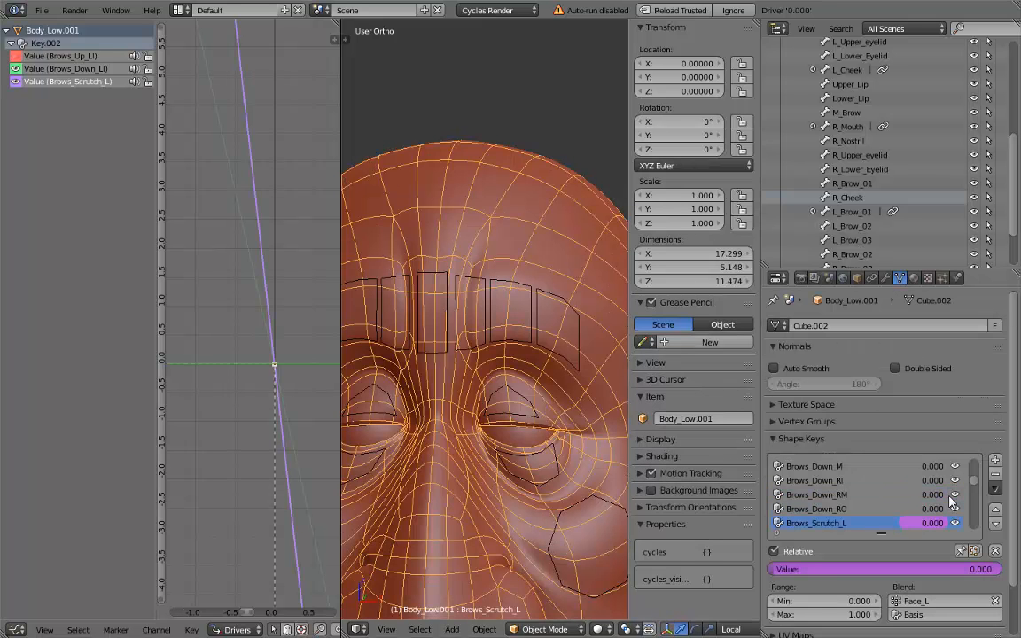
pyautogui.scroll(6, 952, 501)
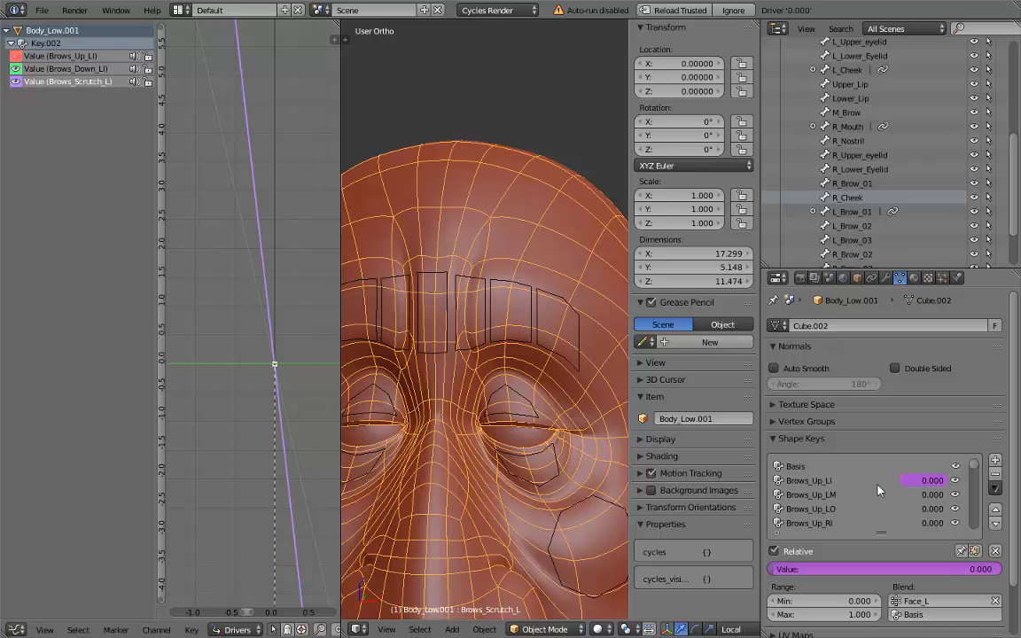
pyautogui.rightClick(913, 480)
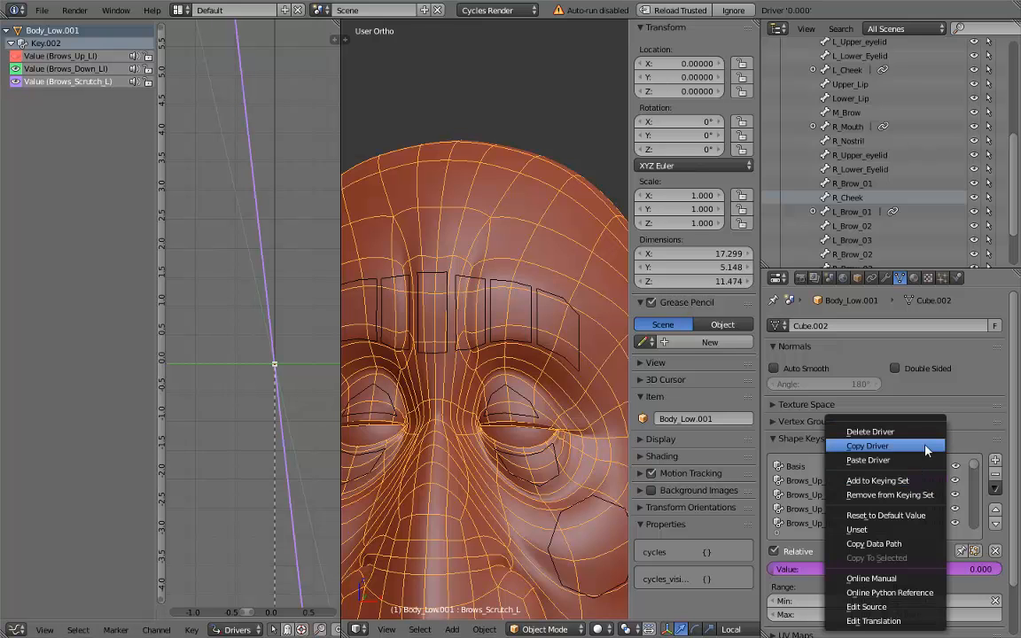
pyautogui.click(926, 450)
pyautogui.rightClick(932, 498)
pyautogui.click(923, 458)
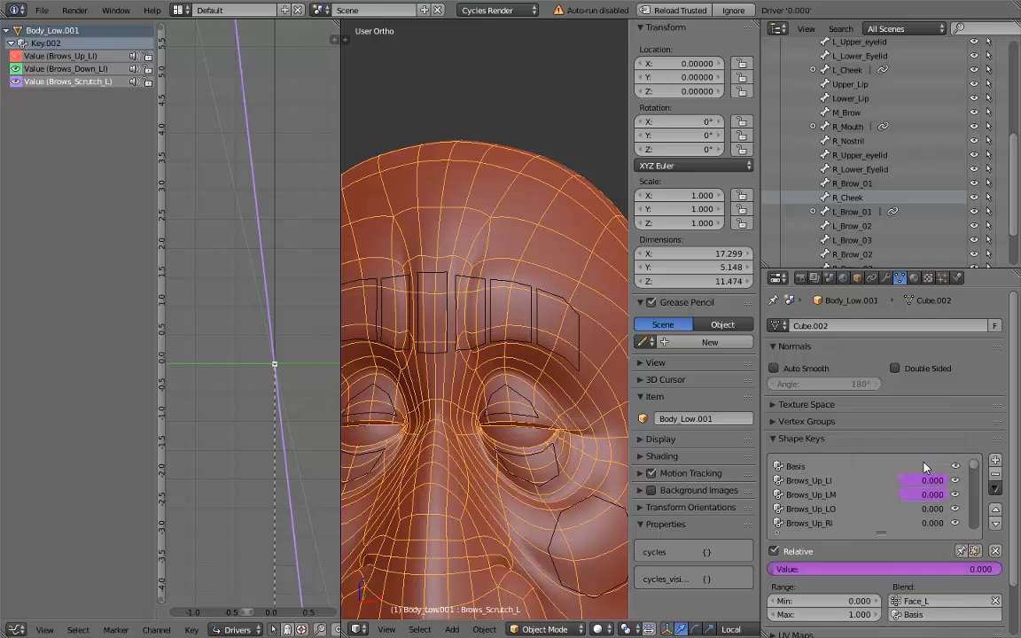
# - Paste the copied driver onto the Brows_Up_LO, Brows_Up_RI, Brows_Up_RM and Brows_Up_RO shape keys
pyautogui.rightClick(932, 505)
pyautogui.click(931, 461)
pyautogui.rightClick(925, 522)
pyautogui.click(926, 459)
pyautogui.scroll(-2, 912, 499)
pyautogui.rightClick(918, 514)
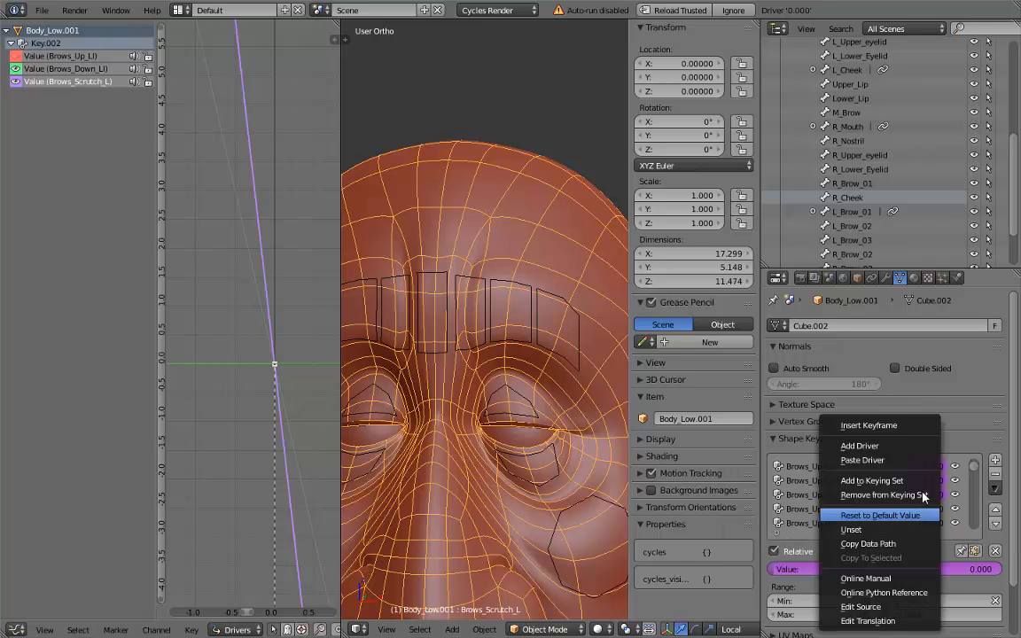
pyautogui.click(913, 459)
pyautogui.rightClick(938, 525)
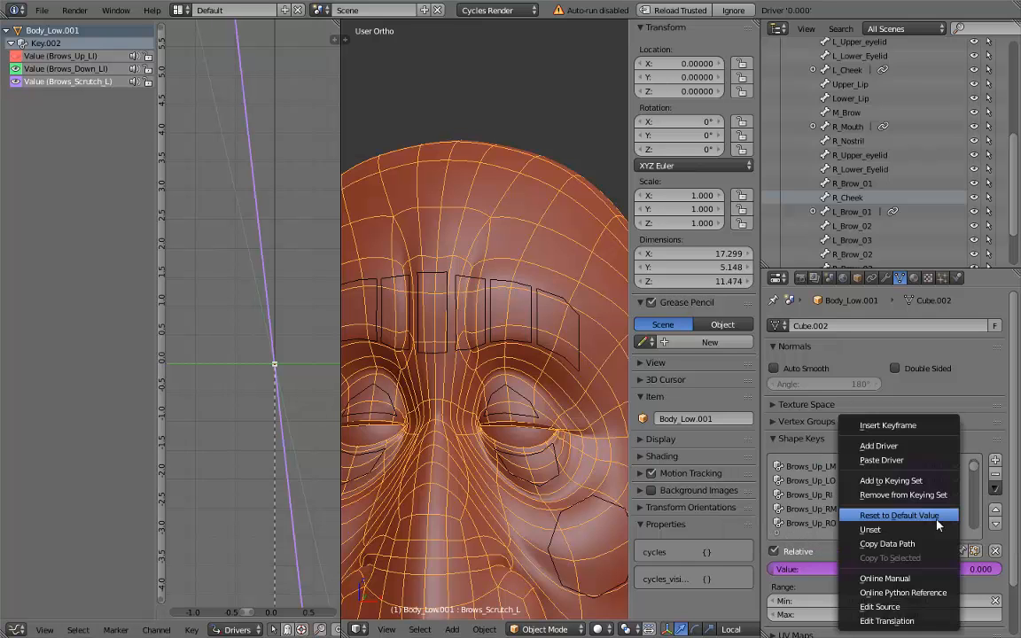
pyautogui.click(928, 460)
pyautogui.scroll(-1, 927, 482)
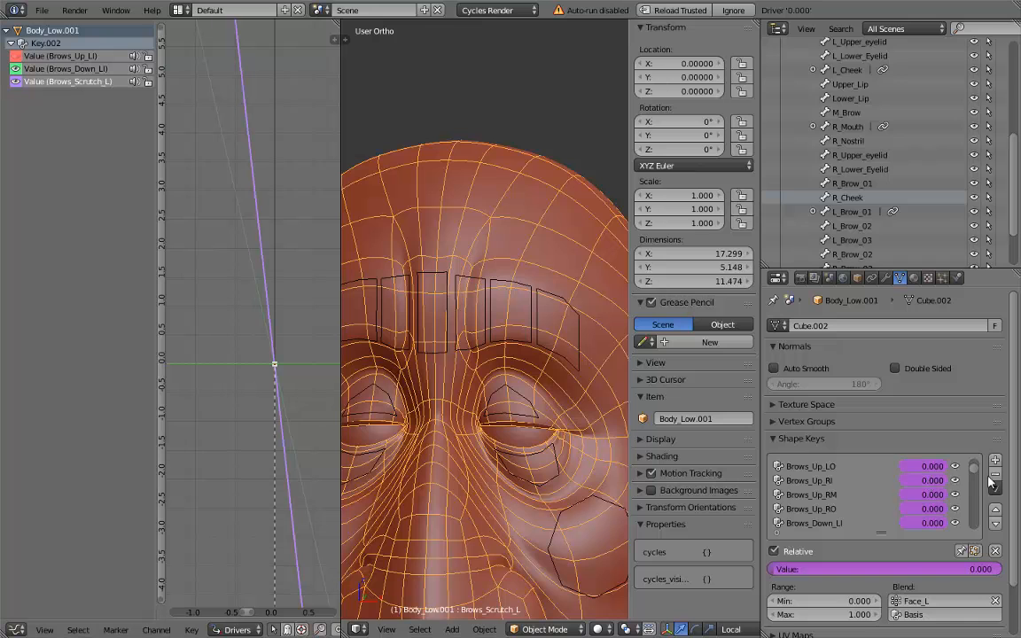
pyautogui.scroll(1, 930, 497)
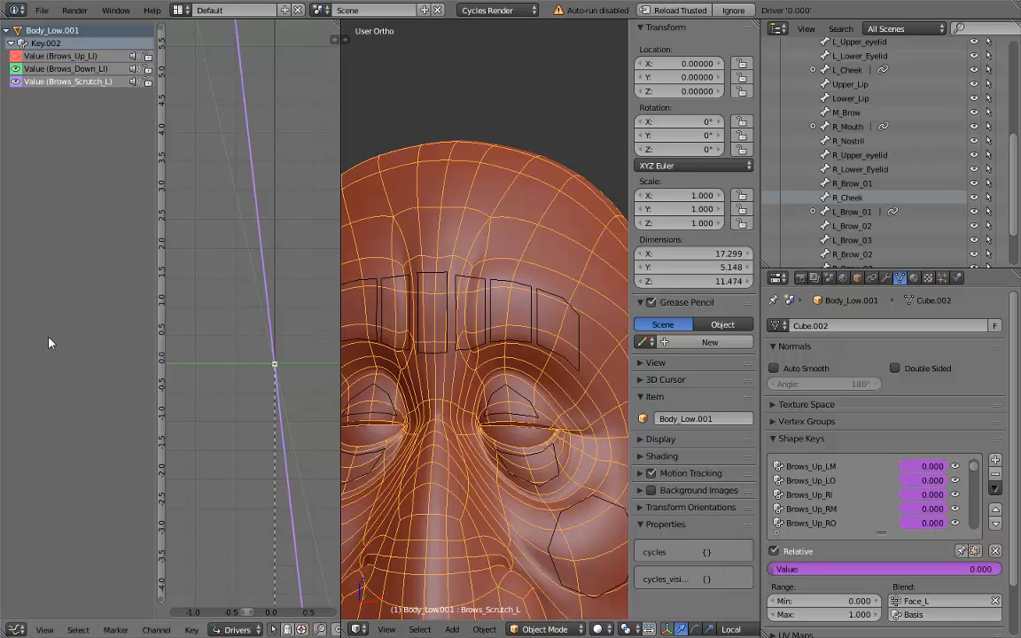
# - Hide the Brows_Scrutch_L and Brows_Down_LI driver curves and select the Brows_Up_LM curve
pyautogui.click(16, 80)
pyautogui.click(15, 69)
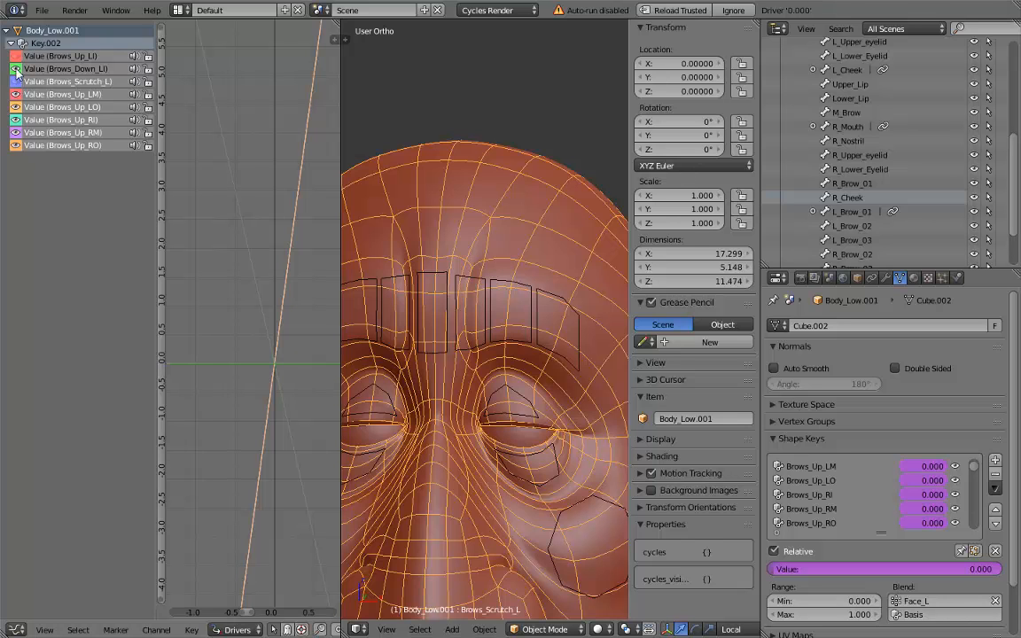
pyautogui.click(88, 96)
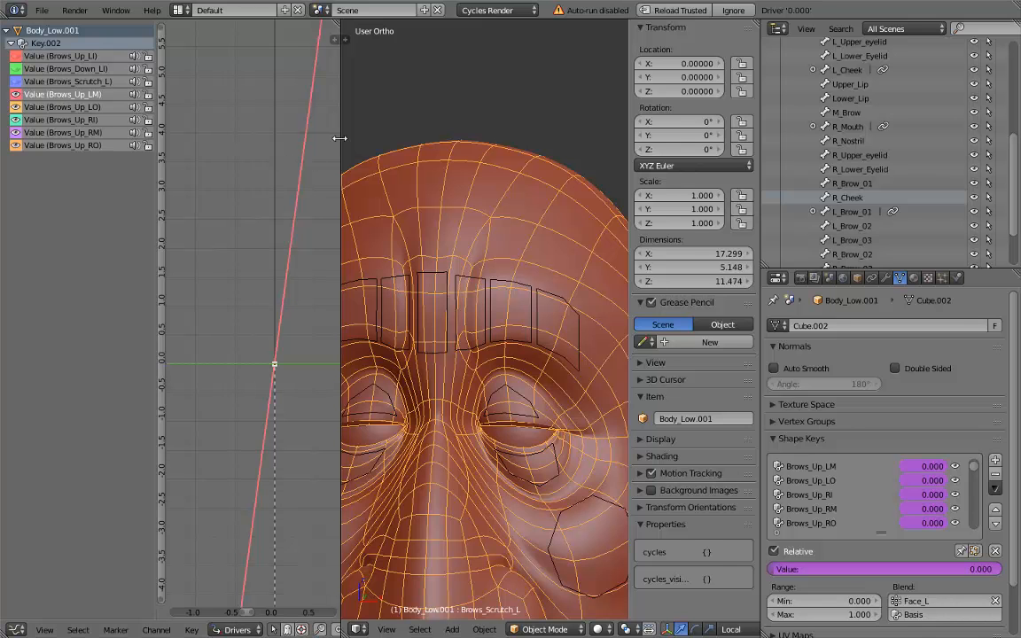
# - Show the Brows_Up_LM driver's settings in a wider driver editor and set its variable's target bone to L_Brow_02
pyautogui.moveTo(341, 135); pyautogui.dragTo(457, 142)
pyautogui.press('n')
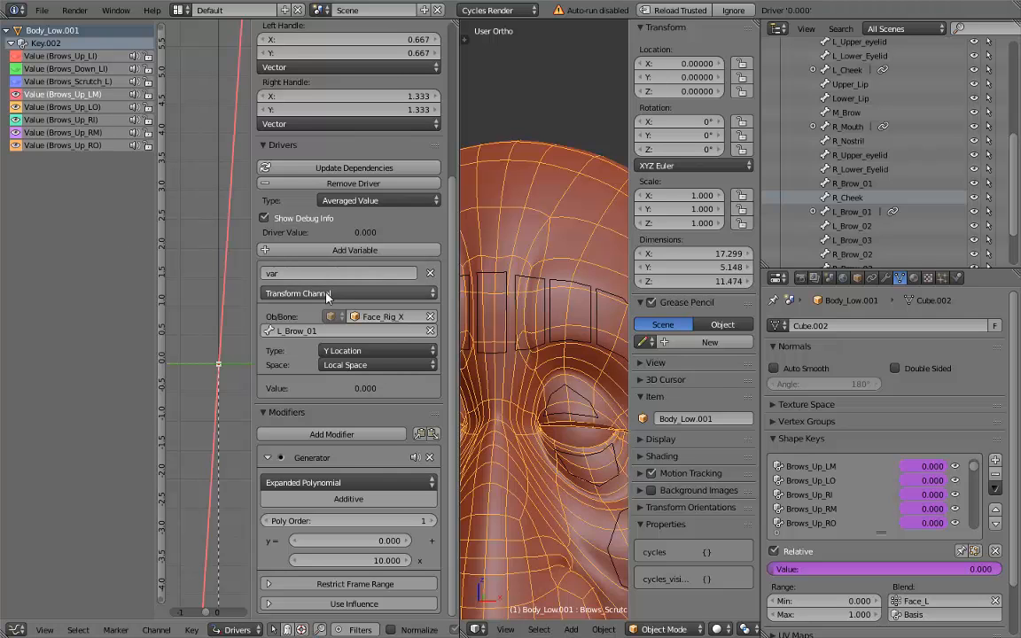
pyautogui.click(317, 331)
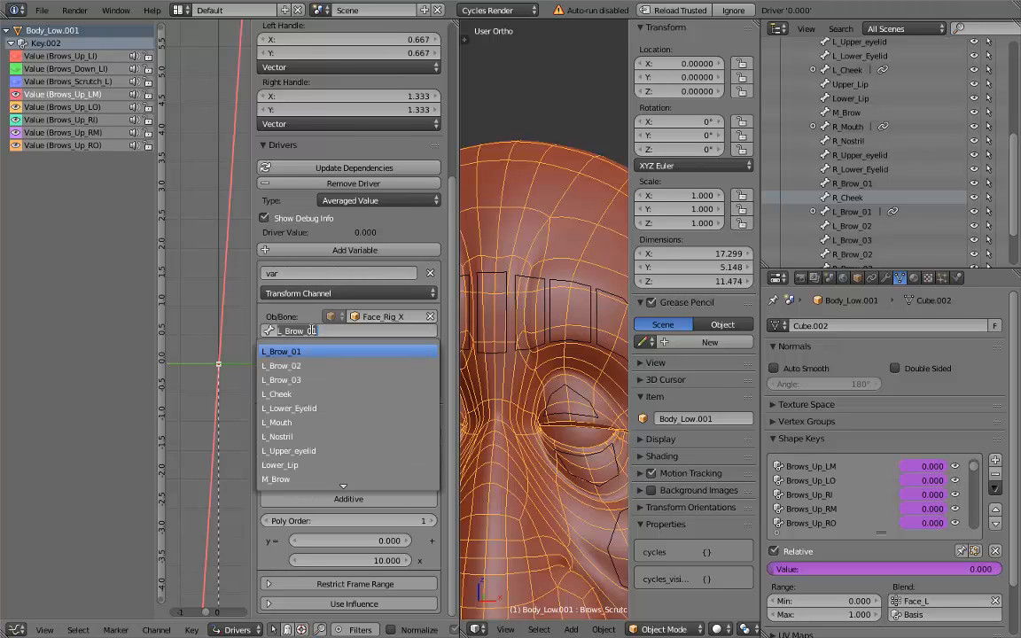
pyautogui.click(281, 365)
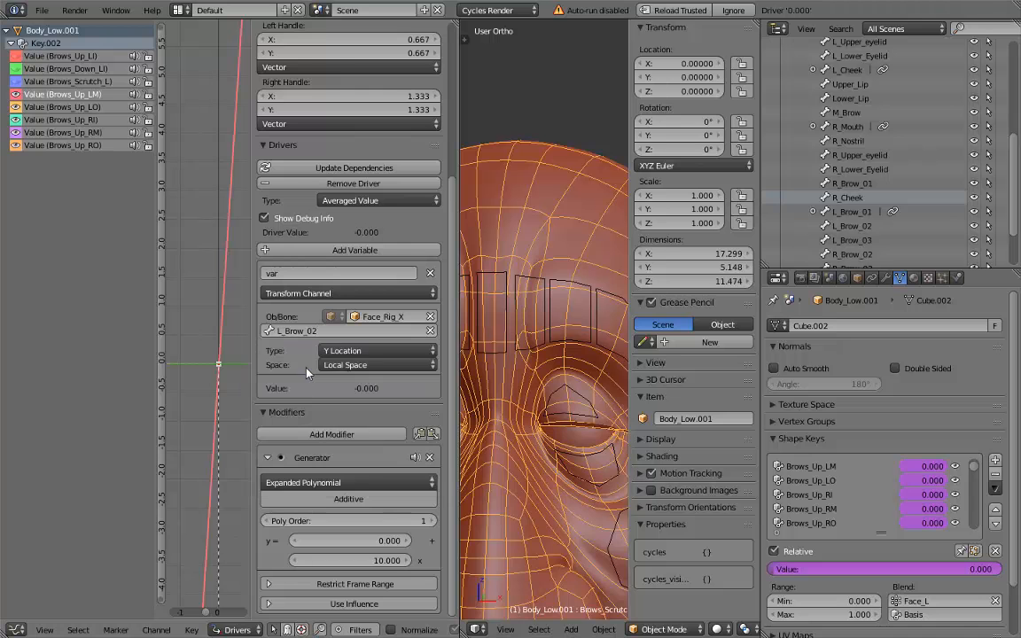
# - Move L_Brow_02 up along its local Y axis to about 0.037 to test the Brows_Up_LM driver, and reselect the body mesh
pyautogui.rightClick(563, 288)
pyautogui.press('g')
pyautogui.press('y')
pyautogui.press('y')
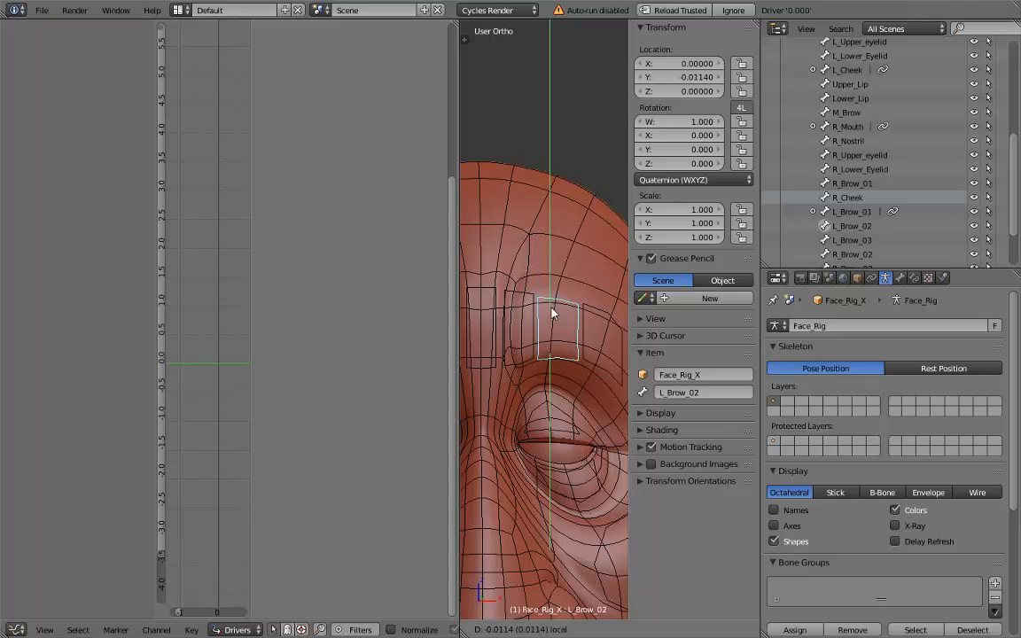
pyautogui.click(552, 306)
pyautogui.rightClick(567, 235)
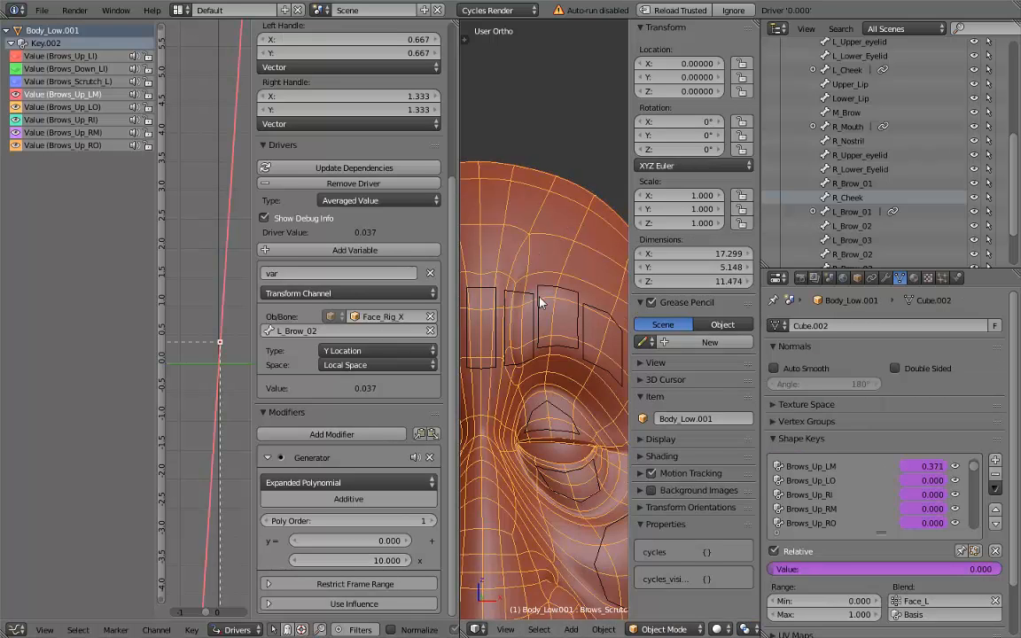
# - Set the driver variable's target bone to L_Brow_03 for Brows_Up_LO and to R_Brow_01 for Brows_Up_RI
pyautogui.click(62, 107)
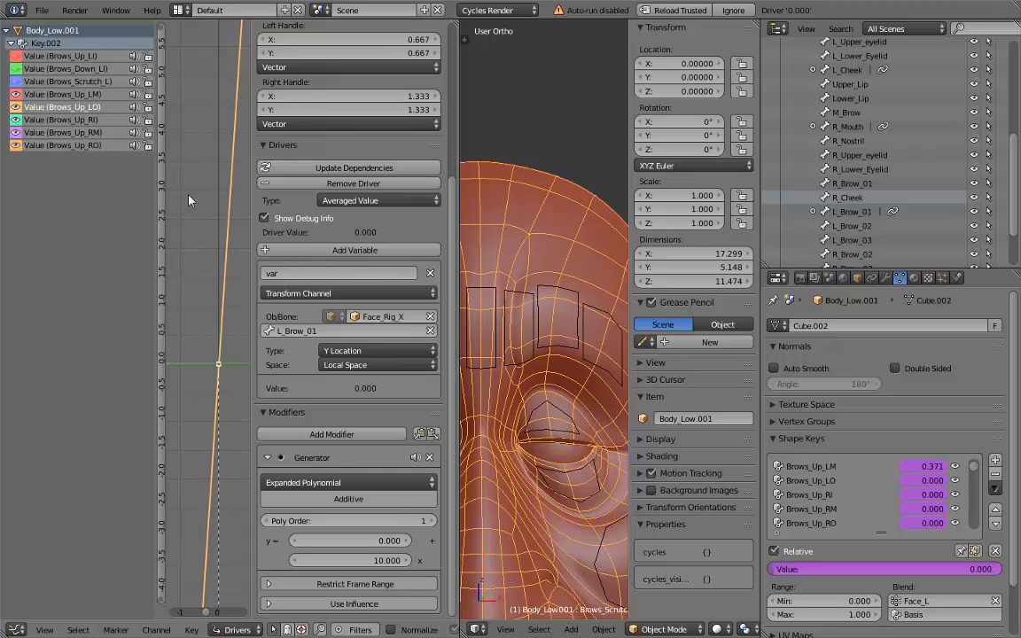
pyautogui.click(311, 330)
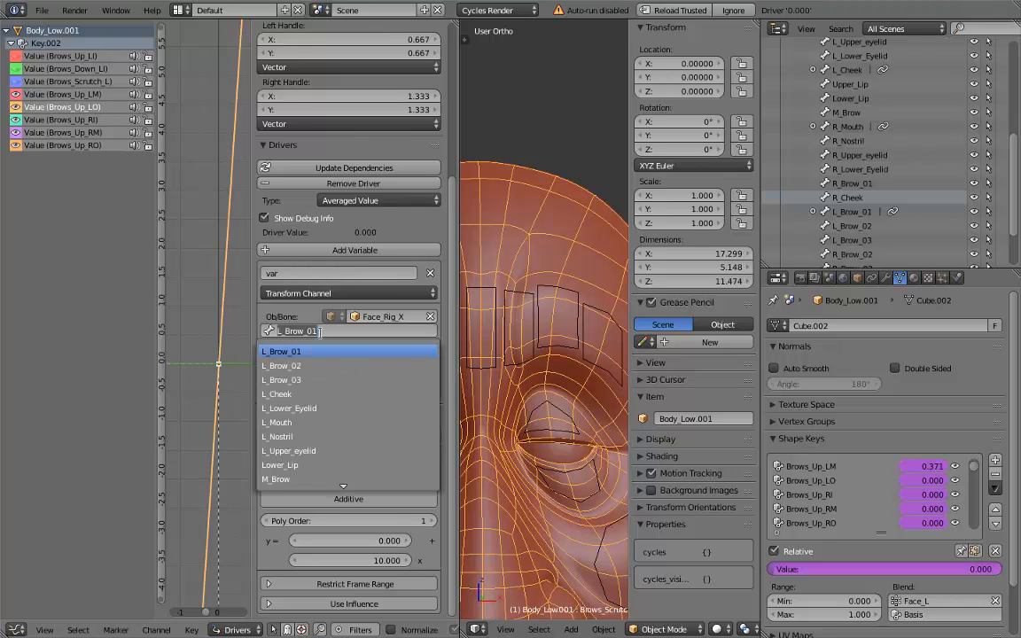
pyautogui.click(309, 381)
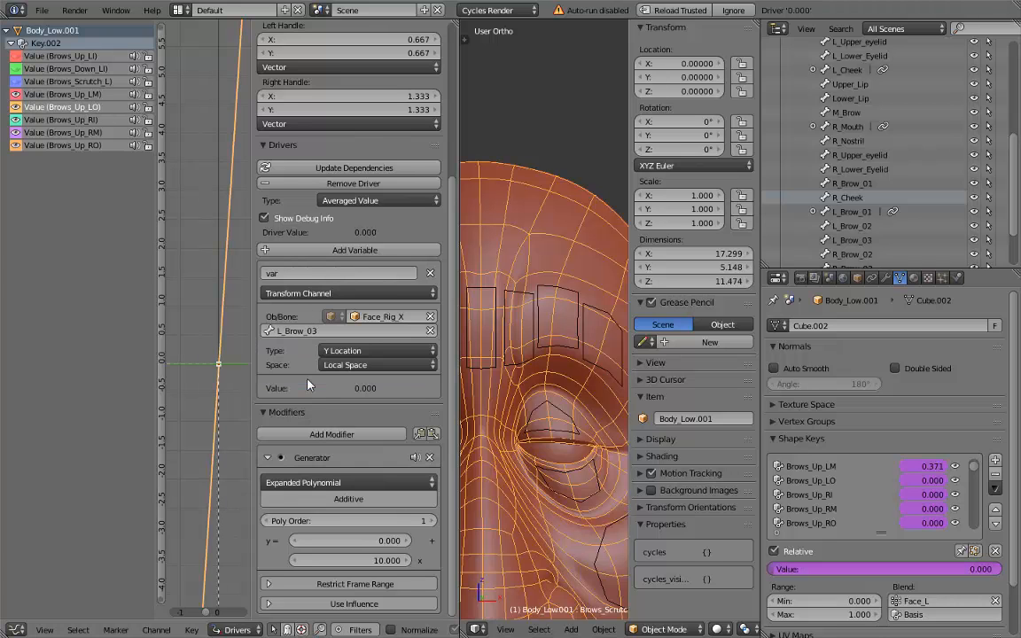
pyautogui.click(88, 119)
pyautogui.click(320, 331)
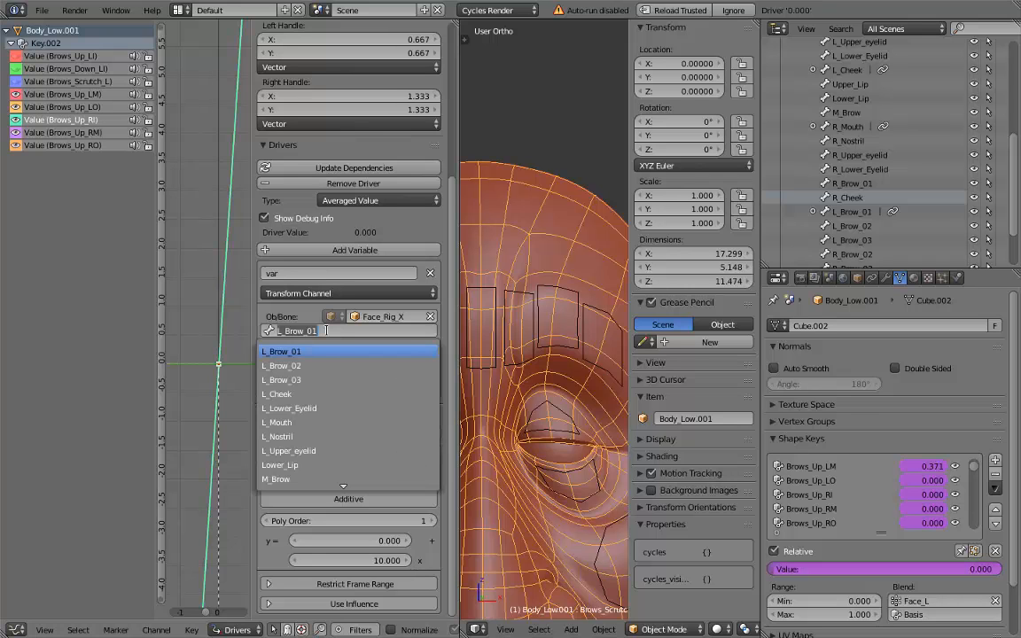
pyautogui.scroll(-7, 298, 408)
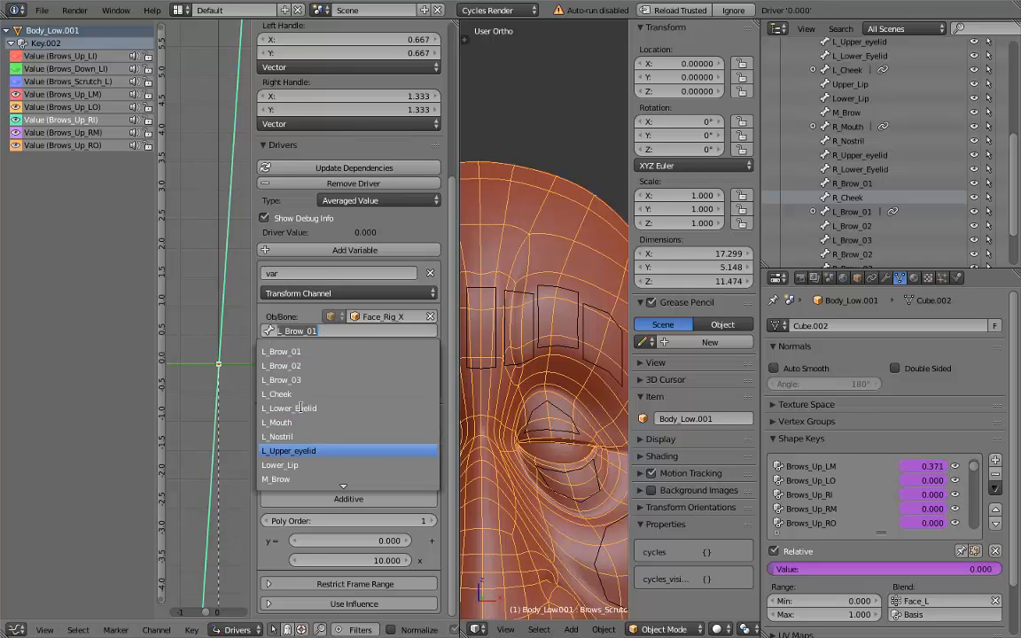
pyautogui.click(292, 465)
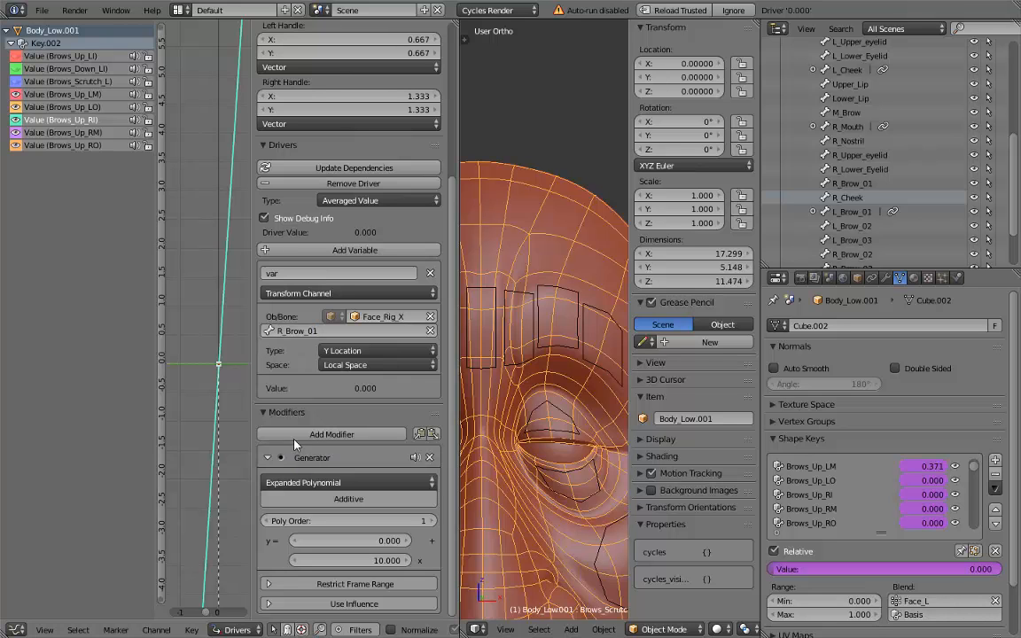
# - Set the driver variable's target bone to R_Brow_02 for Brows_Up_RM and to R_Brow_03 for Brows_Up_RO
pyautogui.click(89, 132)
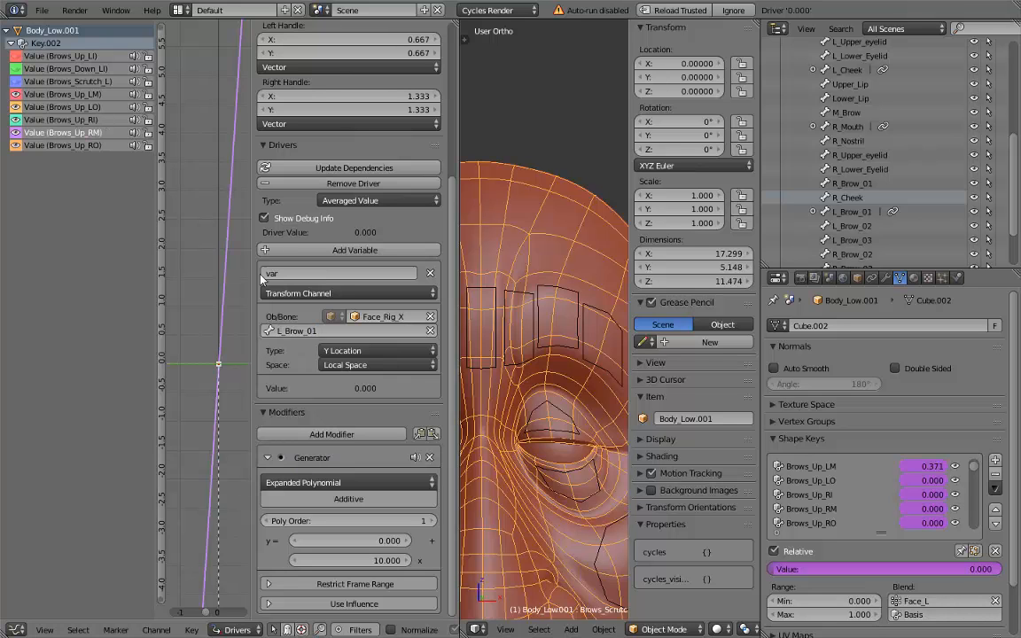
pyautogui.click(321, 331)
pyautogui.scroll(-3, 285, 425)
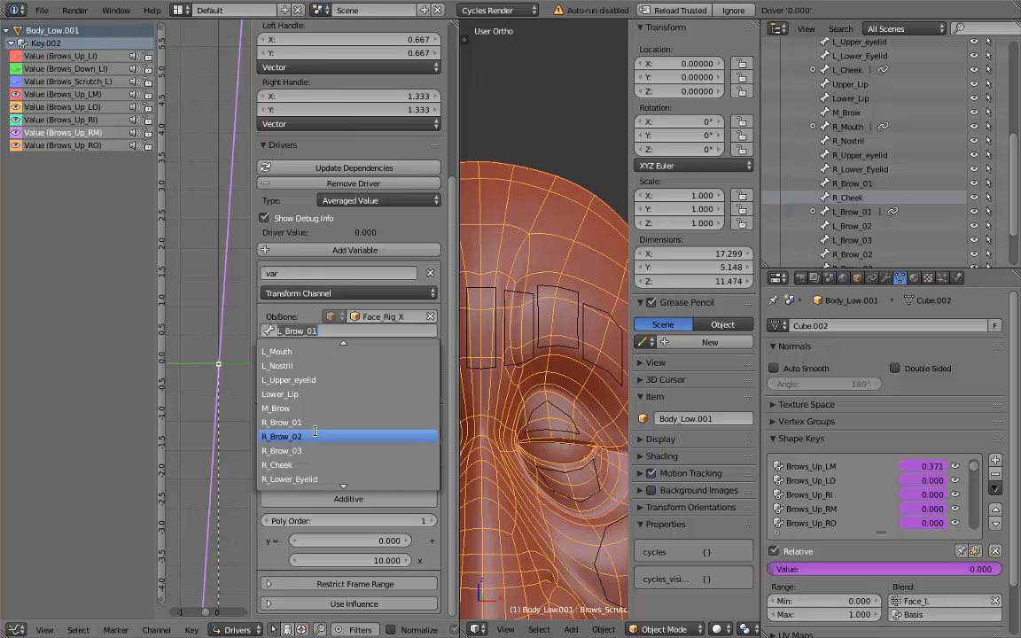
pyautogui.click(284, 390)
pyautogui.click(86, 145)
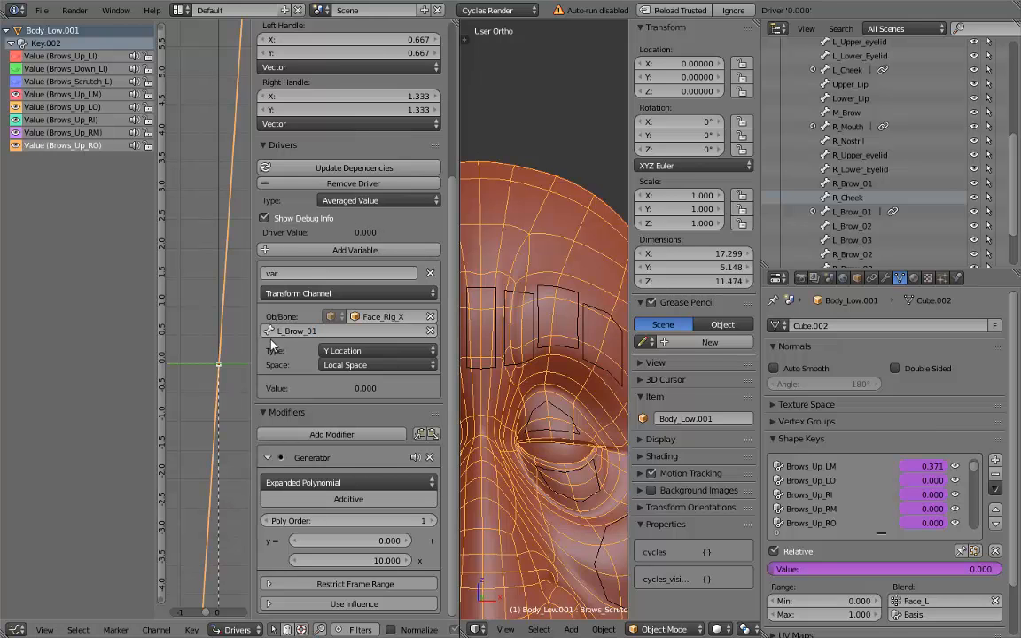
pyautogui.click(292, 330)
pyautogui.scroll(-10, 321, 459)
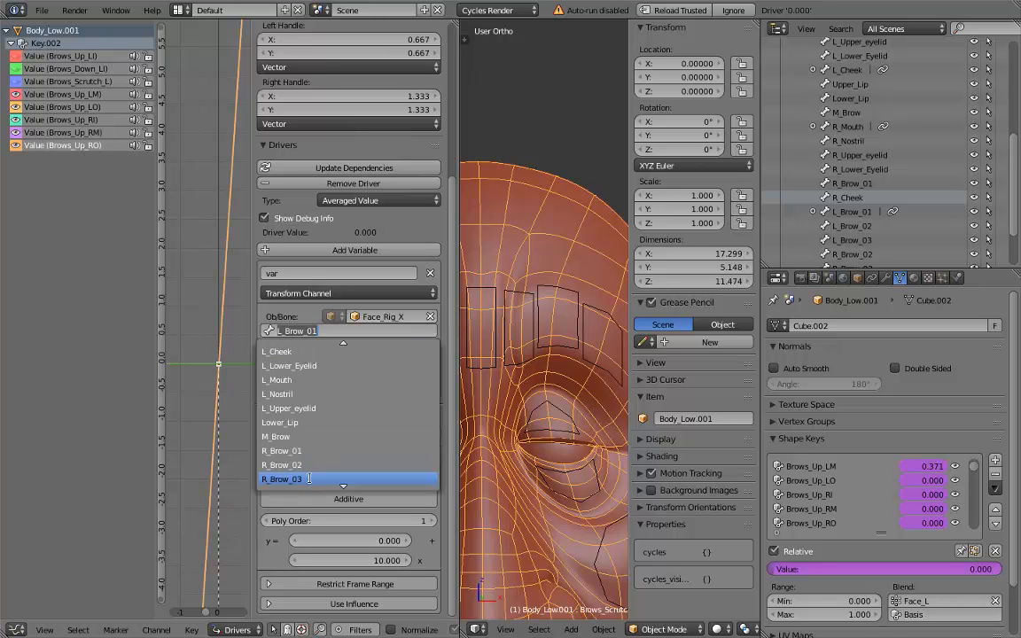
pyautogui.click(310, 478)
# - Raise R_Brow_02, R_Brow_01 and R_Brow_03 on the face rig to test the character's right brow-up drivers
pyautogui.scroll(-2, 511, 254)
pyautogui.keyDown('shift'); pyautogui.moveTo(511, 255); pyautogui.dragTo(579, 247, button='middle'); pyautogui.keyUp('shift')
pyautogui.scroll(2, 561, 255)
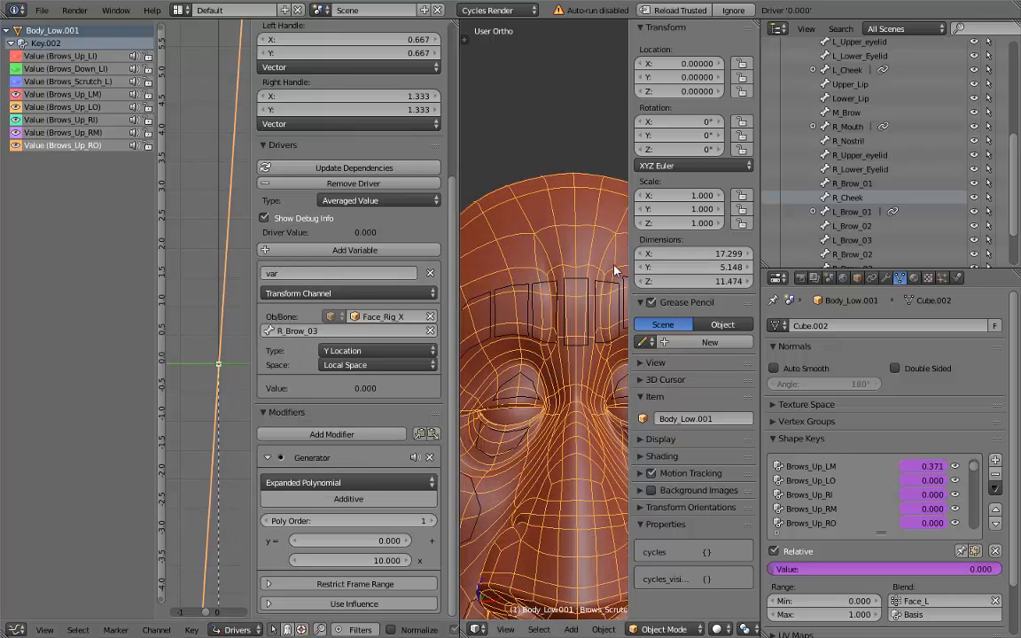
pyautogui.press('n')
pyautogui.scroll(2, 624, 302)
pyautogui.rightClick(572, 269)
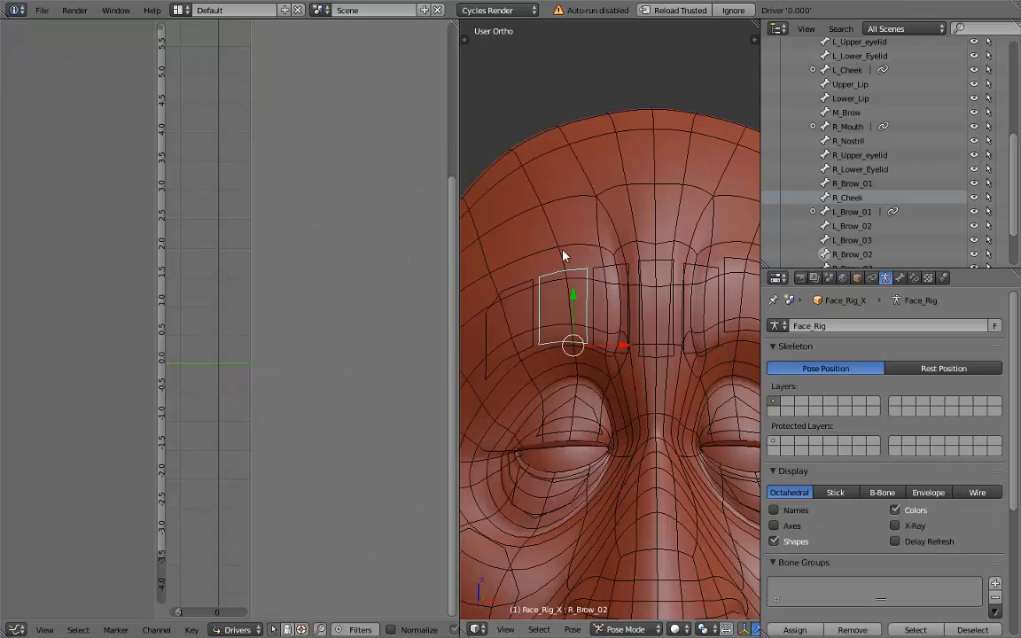
pyautogui.moveTo(575, 289); pyautogui.dragTo(576, 263)
pyautogui.rightClick(625, 264)
pyautogui.moveTo(616, 293); pyautogui.dragTo(618, 288)
pyautogui.rightClick(520, 291)
pyautogui.moveTo(521, 303); pyautogui.dragTo(522, 288)
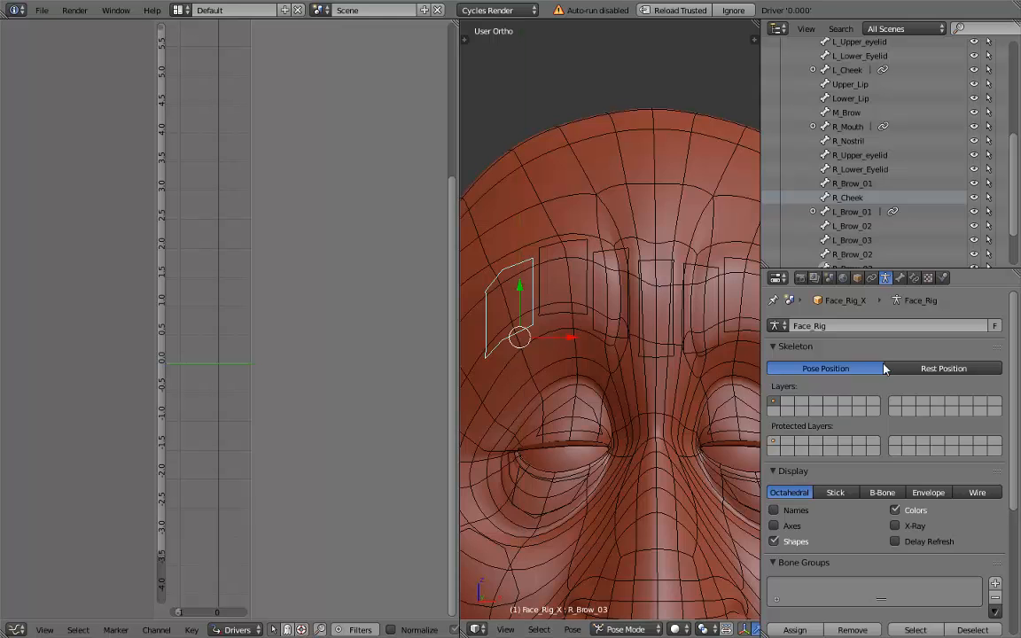
# - Raise L_Brow_01 to test its brow-up driver and try the neighbouring L_Brow_02 and L_Brow_03 bones
pyautogui.keyDown('shift'); pyautogui.moveTo(654, 347); pyautogui.dragTo(578, 352, button='middle'); pyautogui.keyUp('shift')
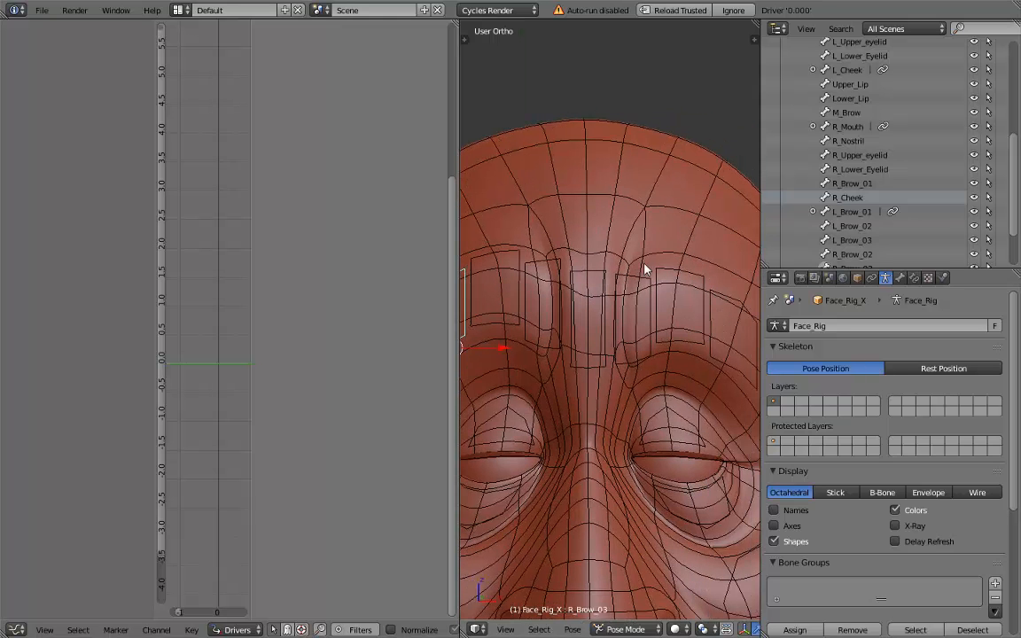
pyautogui.rightClick(641, 277)
pyautogui.moveTo(627, 298); pyautogui.dragTo(672, 278)
pyautogui.rightClick(673, 275)
pyautogui.rightClick(744, 310)
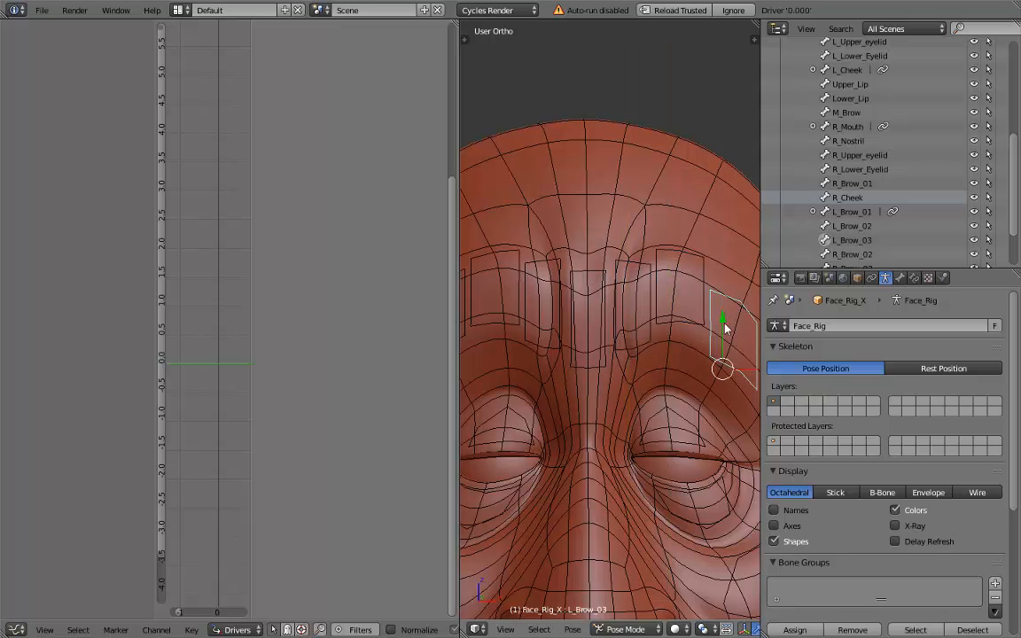
# - Select all the brow bones together and clear their locations
pyautogui.scroll(-4, 648, 275)
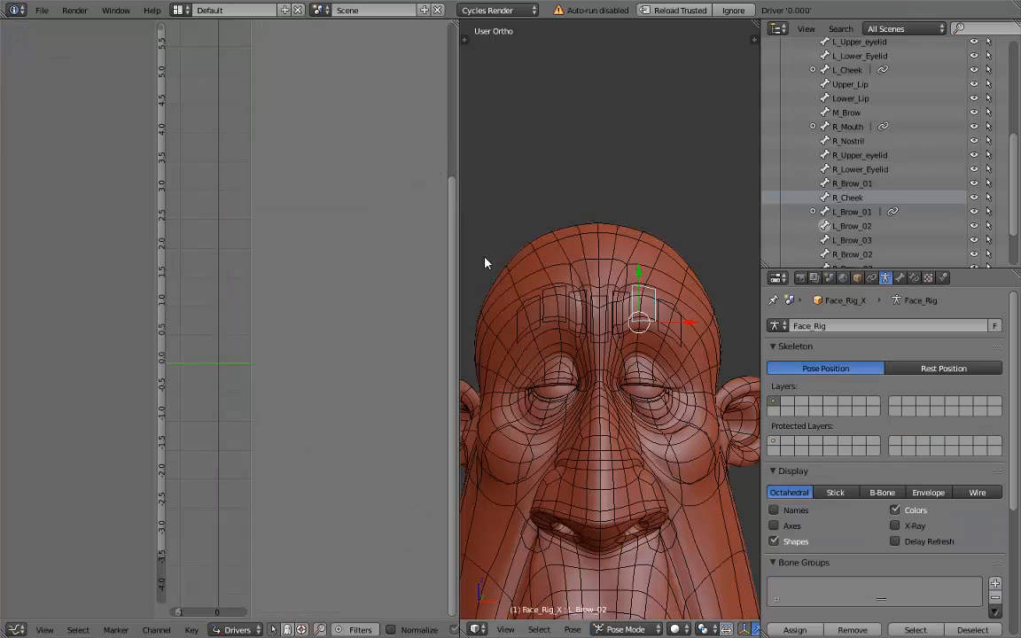
pyautogui.press('b')
pyautogui.moveTo(484, 257); pyautogui.dragTo(682, 351)
pyautogui.scroll(5, 653, 235)
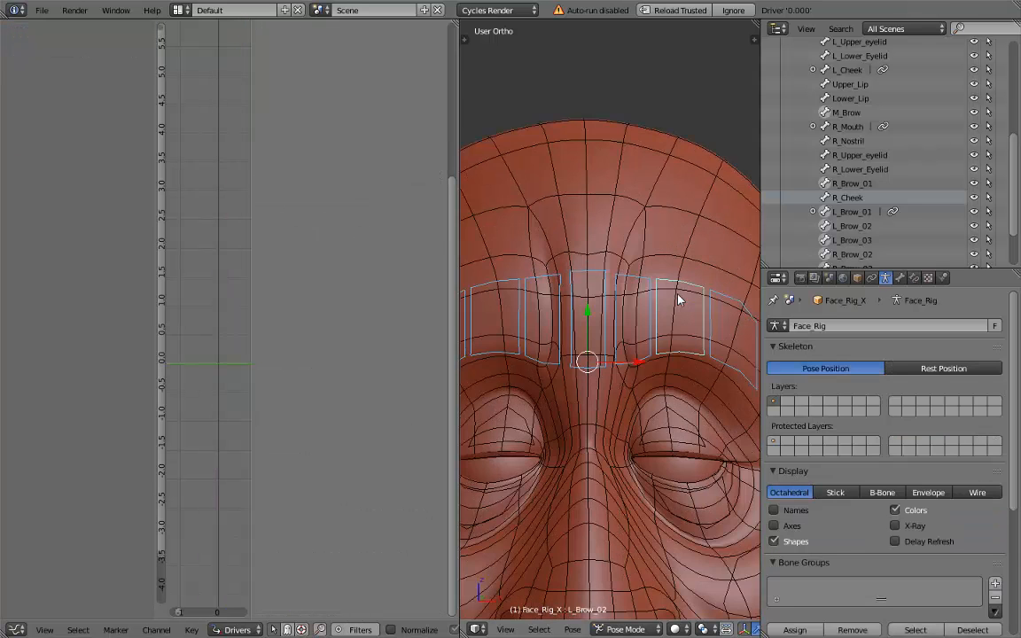
pyautogui.scroll(3, 661, 309)
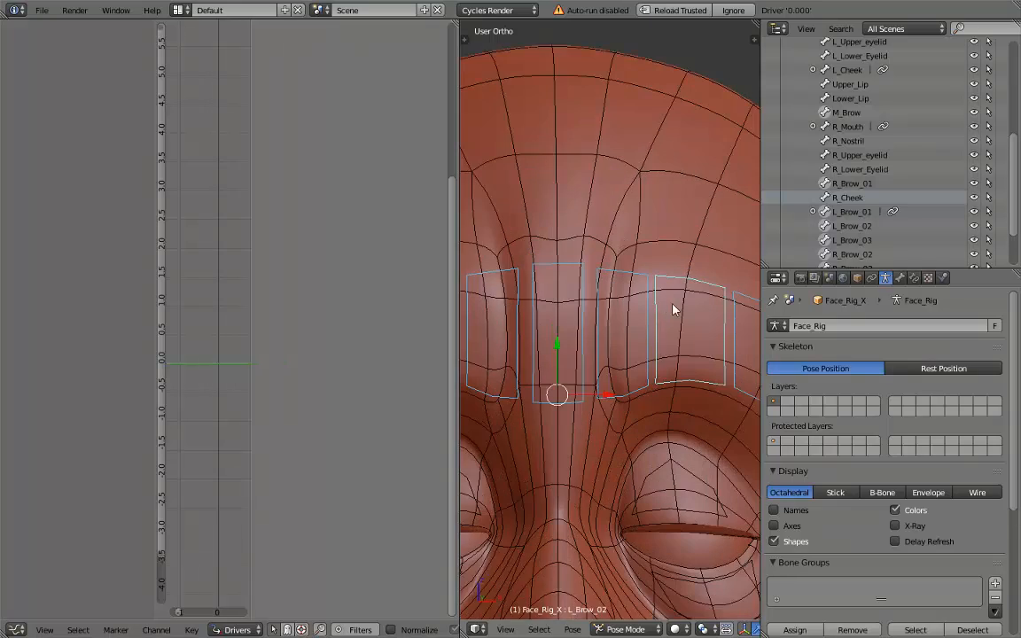
# - Move L_Brow_02 up along its local Y axis by about 0.012 as a driver test, and reselect the body mesh
pyautogui.rightClick(611, 285)
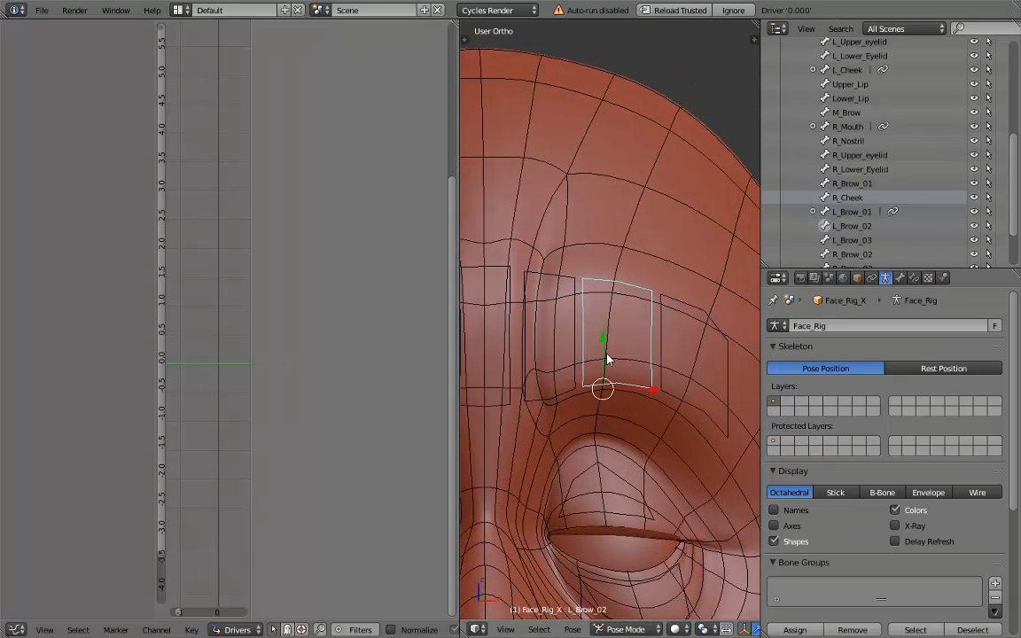
pyautogui.press('g')
pyautogui.press('y')
pyautogui.press('y')
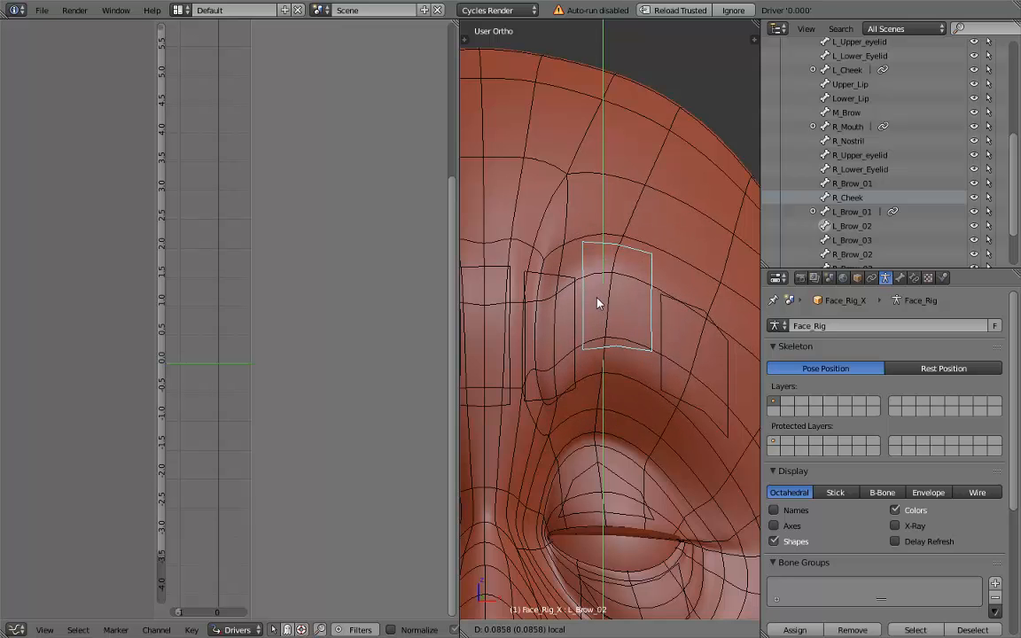
pyautogui.rightClick(598, 335)
pyautogui.rightClick(642, 223)
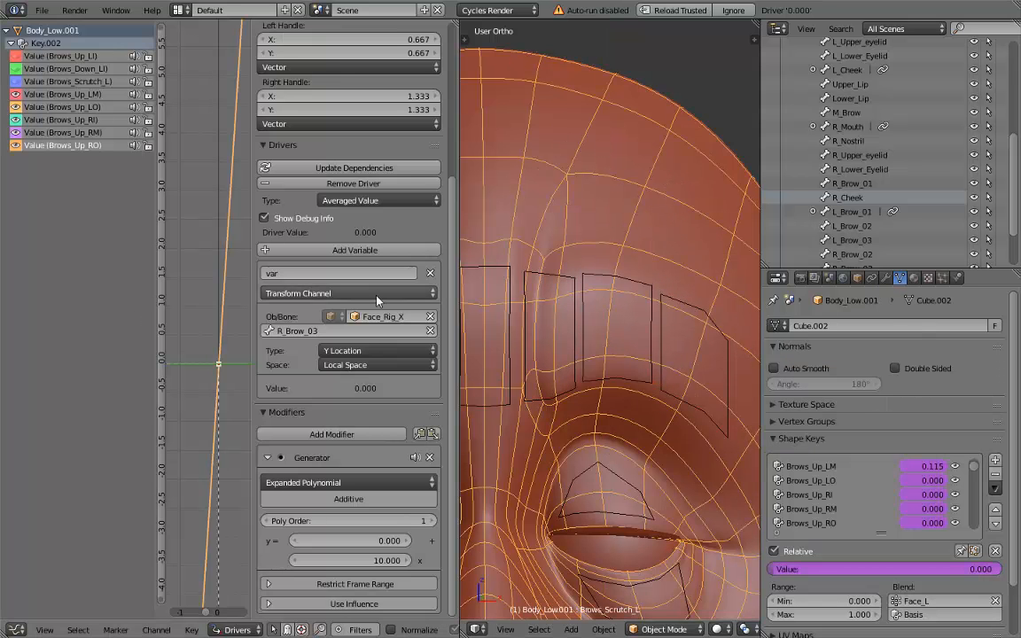
# - Set the x coefficient of the Brows_Up_LM driver's Generator modifier to 15
pyautogui.click(67, 94)
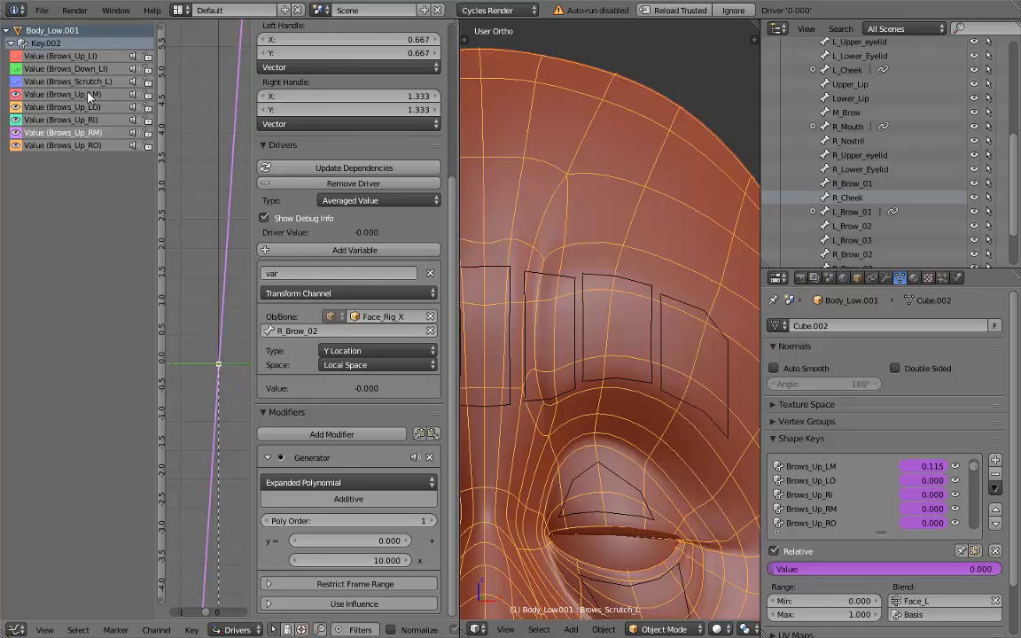
pyautogui.click(374, 560)
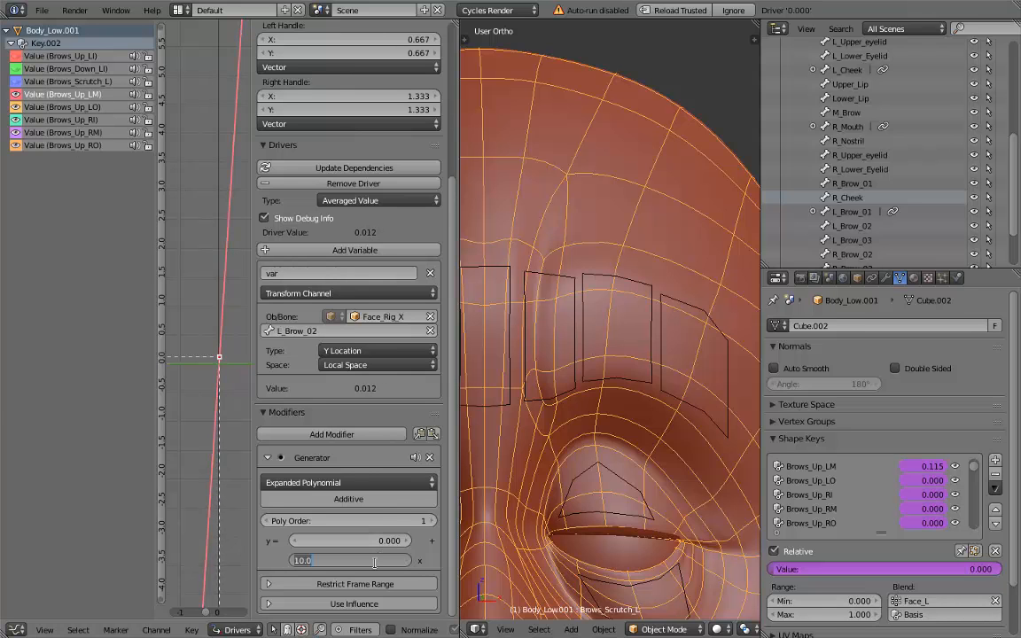
pyautogui.write('15')
pyautogui.press('Return')
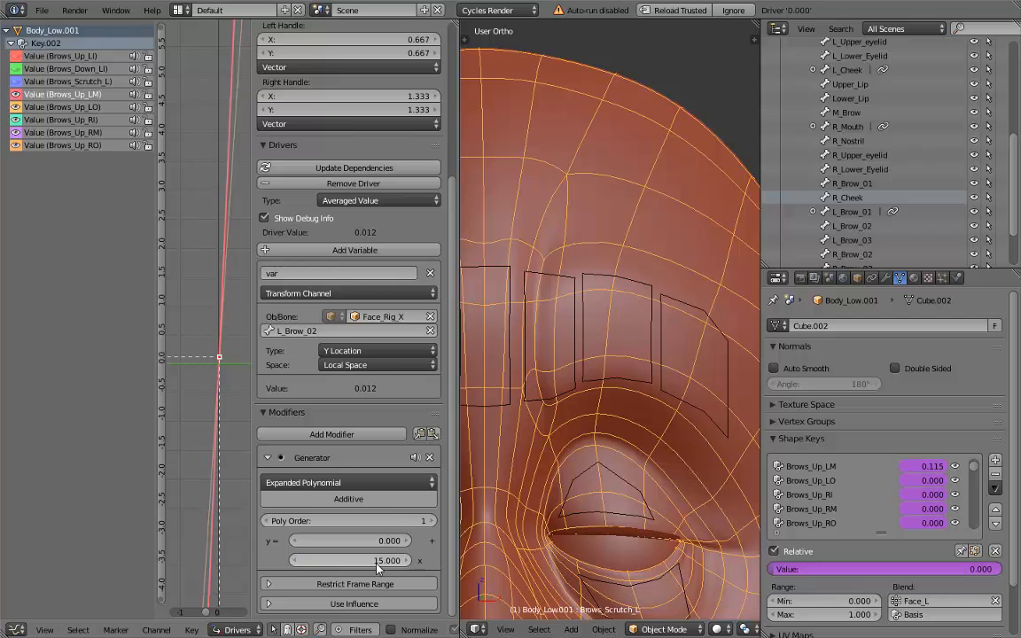
# - Move L_Brow_02 up along its local Y axis to test the Brows_Up_LM response, and clear its location
pyautogui.rightClick(648, 289)
pyautogui.press('g')
pyautogui.press('y')
pyautogui.press('y')
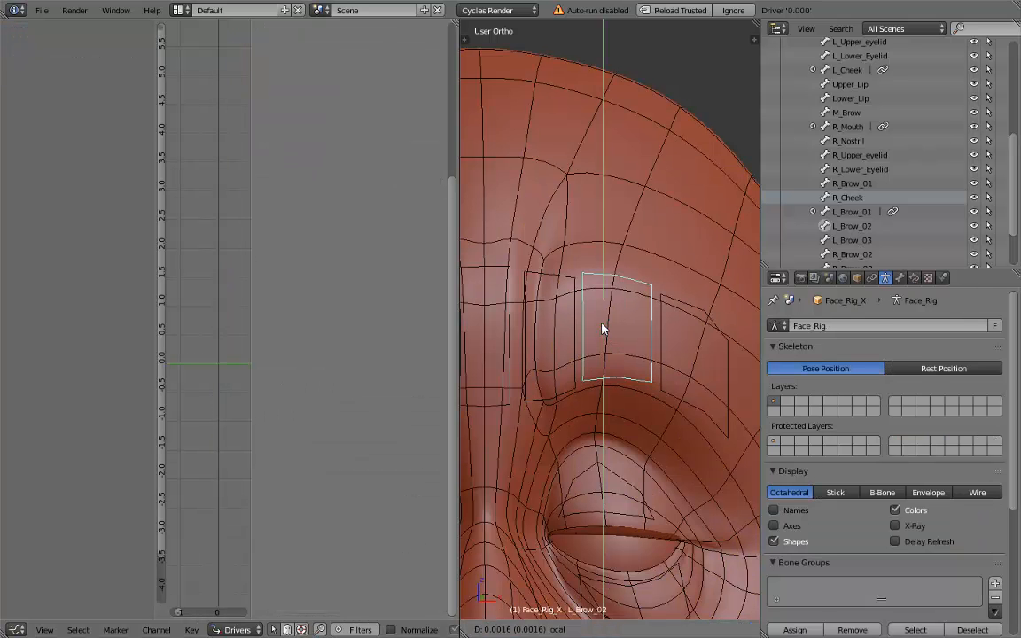
pyautogui.click(610, 317)
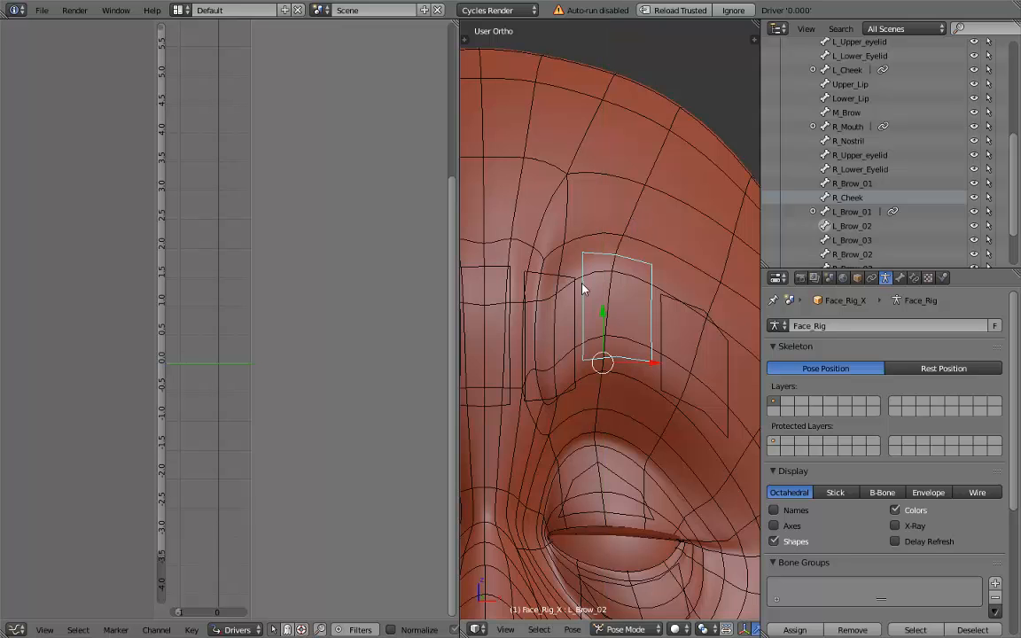
pyautogui.hotkey('alt', 'g')
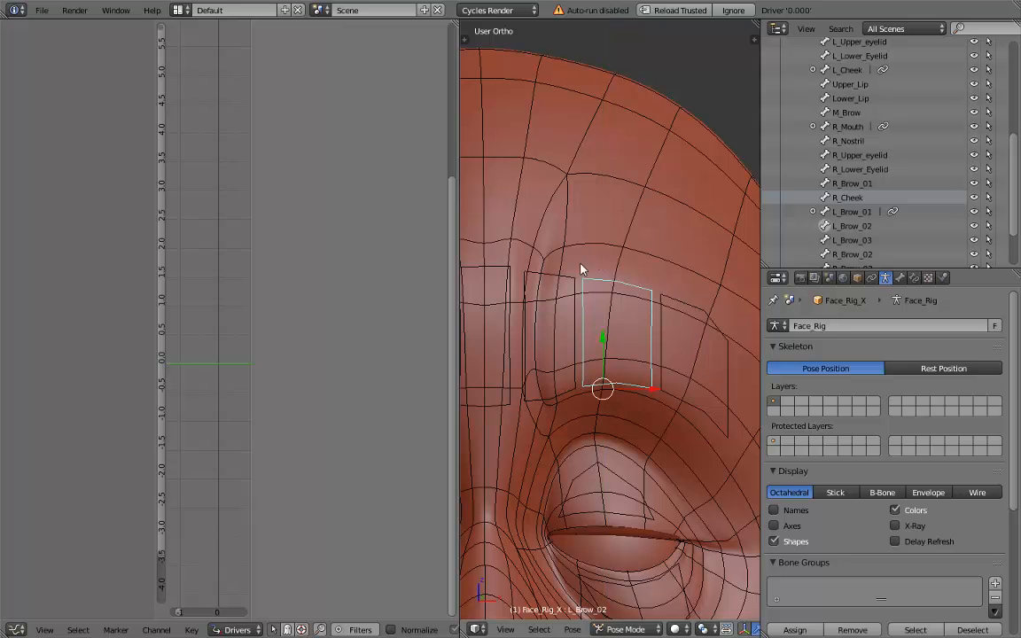
# - Reselect the body mesh and set the Brows_Up_RM driver's Generator x coefficient to 15
pyautogui.rightClick(549, 233)
pyautogui.click(90, 135)
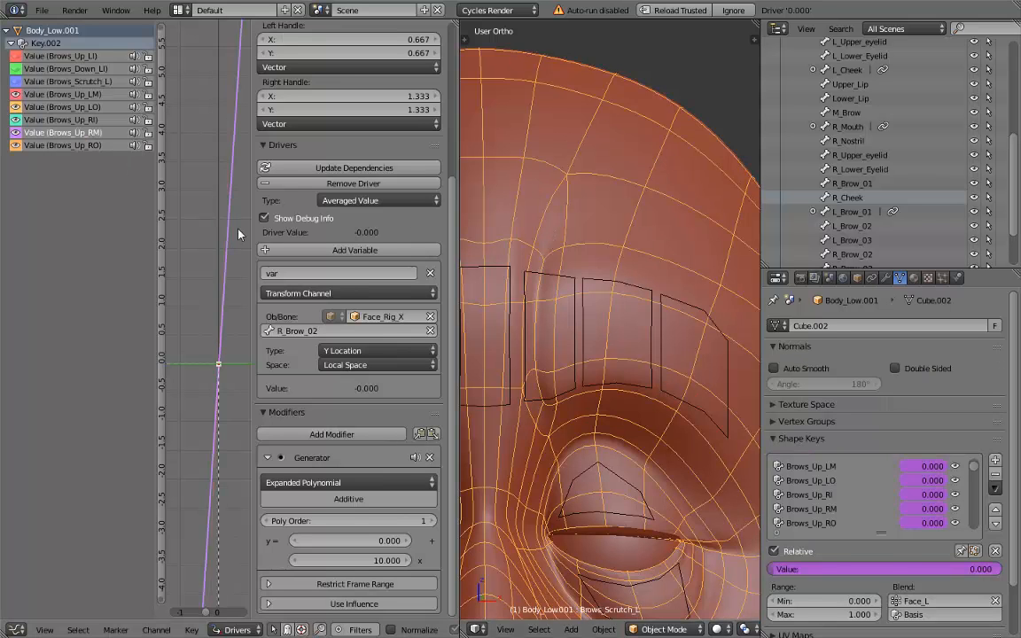
pyautogui.click(367, 560)
pyautogui.write('10.015')
pyautogui.press('Return')
# - Raise L_Brow_03 along Y to about 0.106 to test the Brows_Up_LO driver, and reselect the body mesh
pyautogui.rightClick(700, 320)
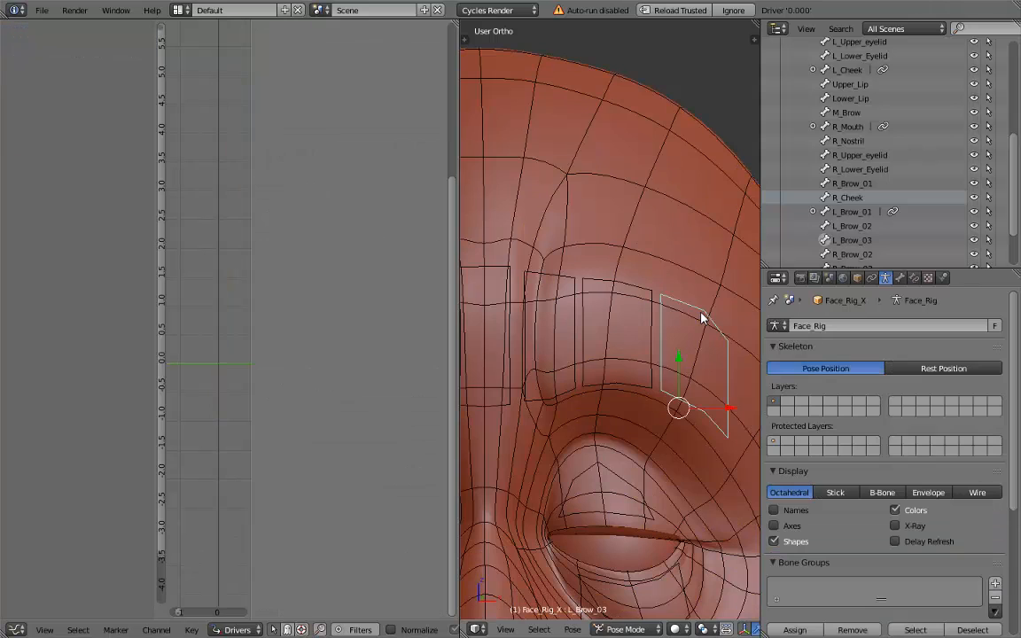
pyautogui.moveTo(682, 358); pyautogui.dragTo(681, 317)
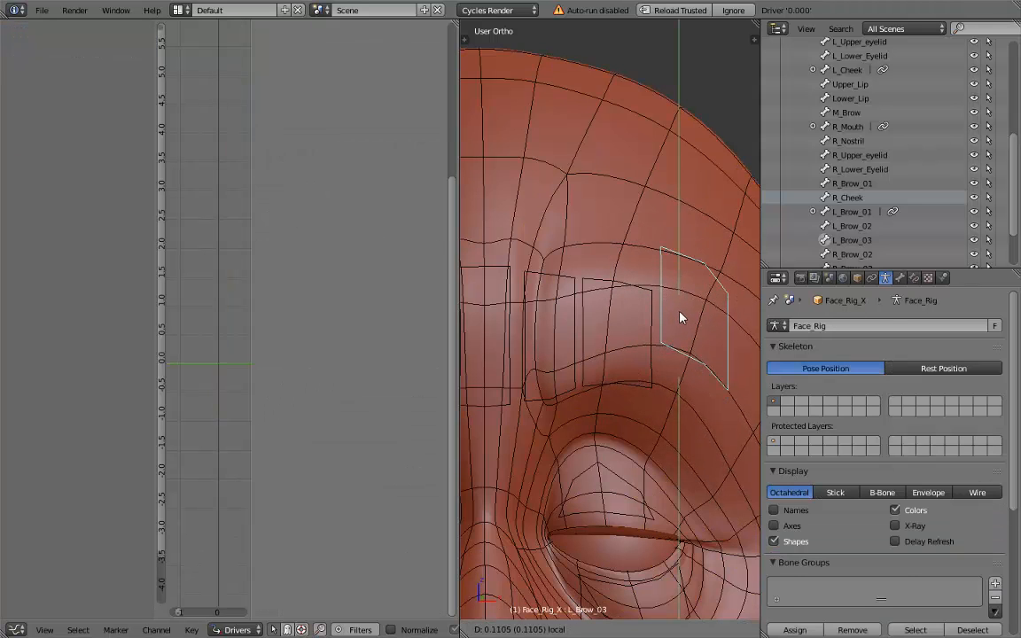
pyautogui.rightClick(705, 315)
# - Set the x coefficient of the Brows_Up_LO driver's Generator modifier to 15
pyautogui.click(88, 106)
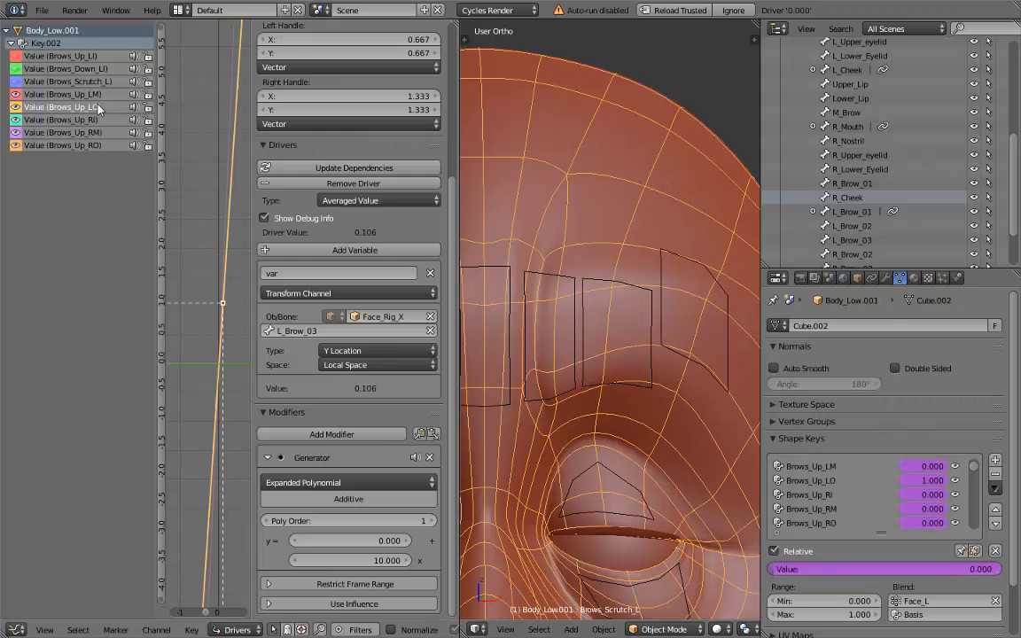
pyautogui.click(363, 560)
pyautogui.write('10.015')
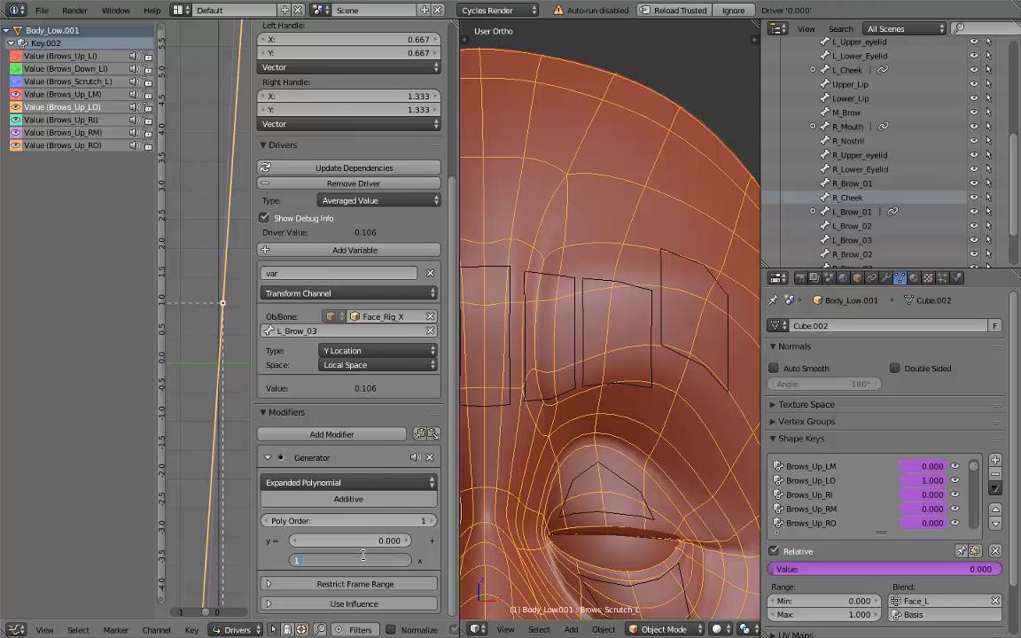
pyautogui.press('Return')
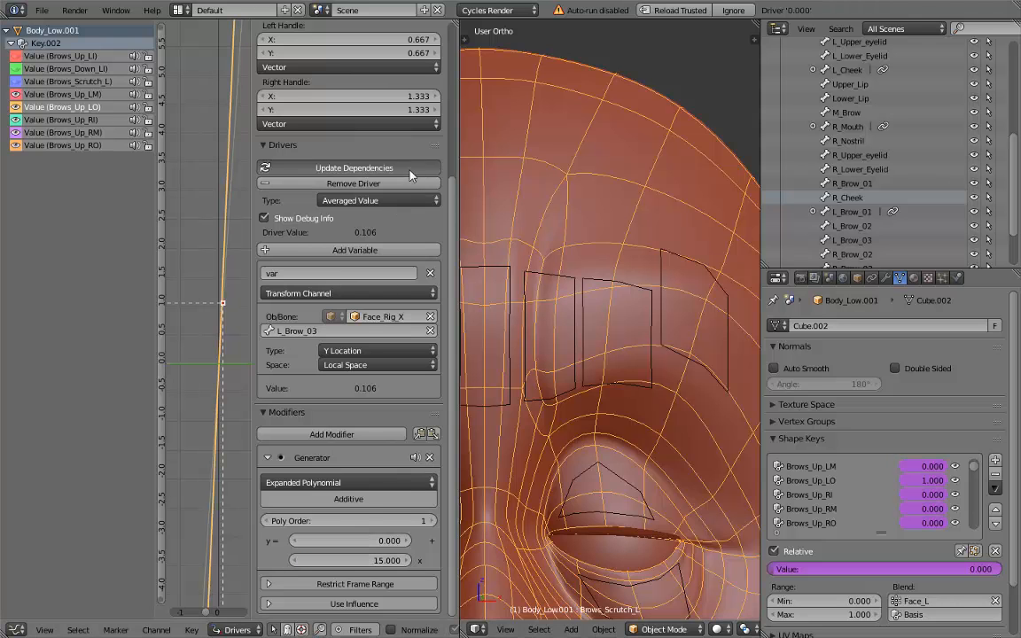
# - Clear L_Brow_03's location, raise it again as a test, clear it once more and reselect the body mesh
pyautogui.rightClick(712, 267)
pyautogui.hotkey('alt', 'g')
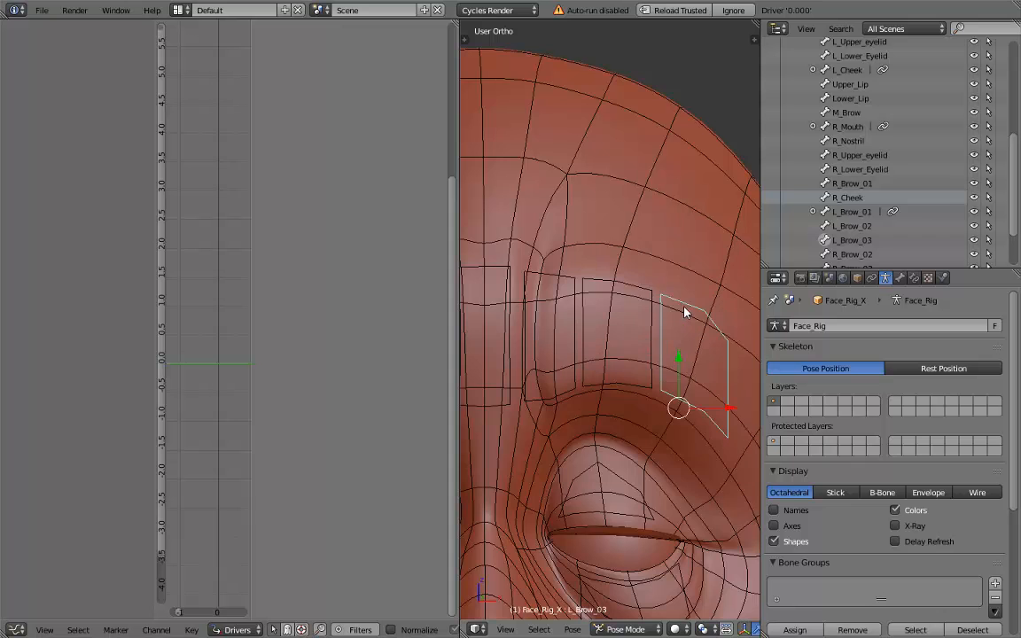
pyautogui.moveTo(679, 361); pyautogui.dragTo(678, 326)
pyautogui.hotkey('alt', 'g')
pyautogui.rightClick(663, 205)
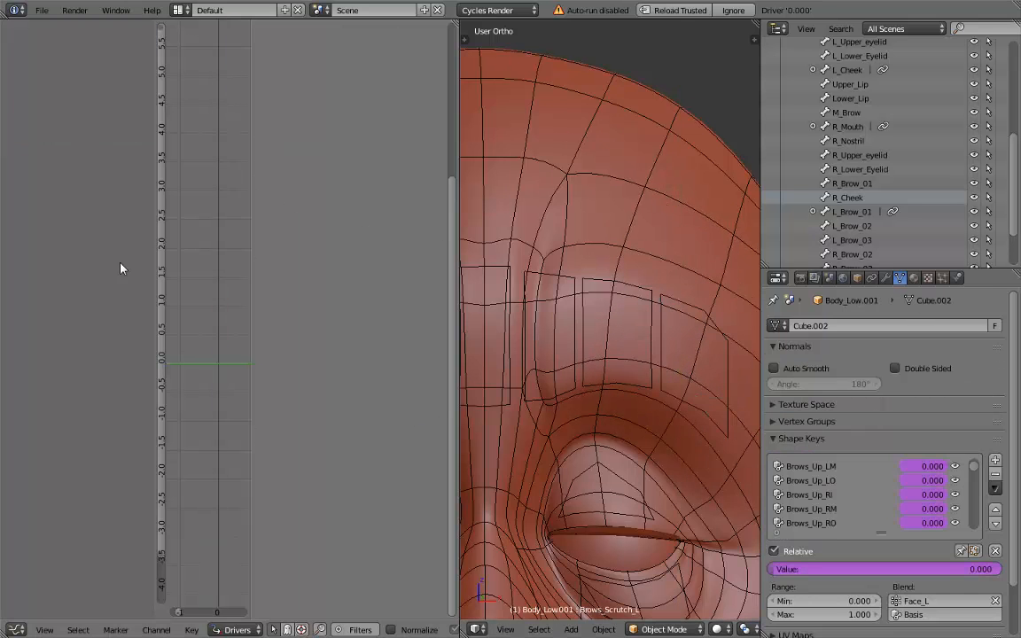
# - Reselect the body mesh, set the x coefficient of the Brows_Up_RO driver's Generator modifier to 15 and deselect the mesh
pyautogui.rightClick(539, 170)
pyautogui.click(62, 144)
pyautogui.click(373, 560)
pyautogui.write('10.0')
pyautogui.write('15')
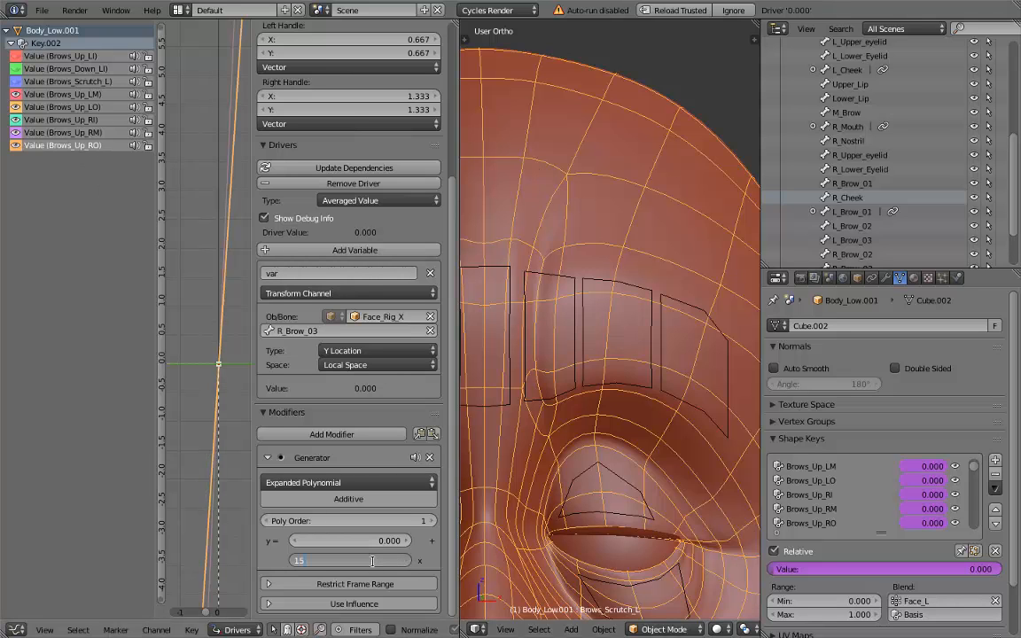
pyautogui.press('Return')
pyautogui.press('a')
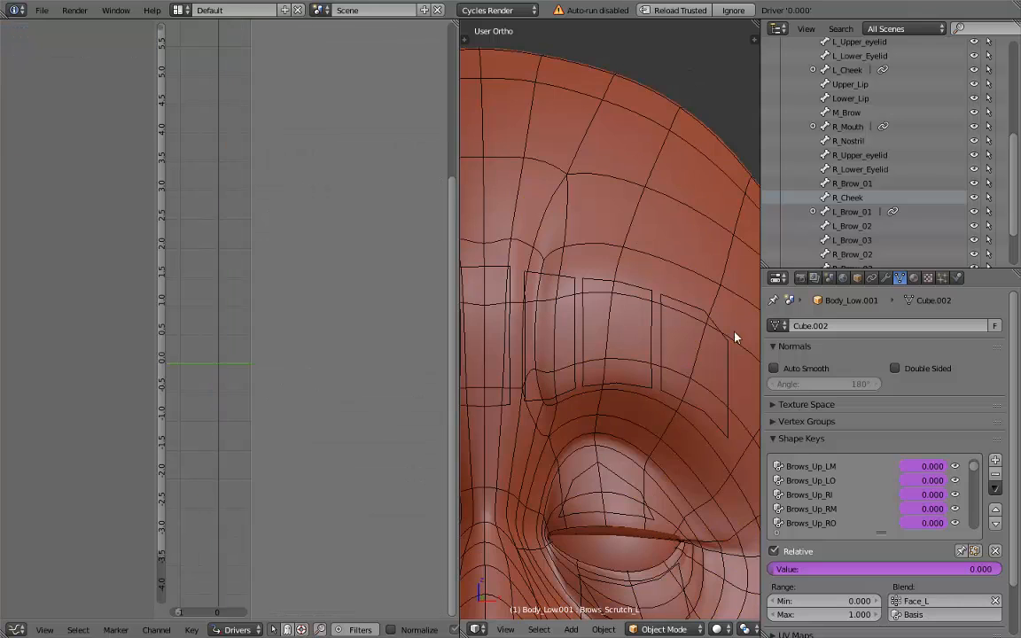
# - Copy the Brows_Down_LI driver and paste it onto the Brows_Down_LM, Brows_Down_LO and Brows_Down_M shape keys
pyautogui.scroll(-2, 921, 497)
pyautogui.scroll(-1, 926, 498)
pyautogui.rightClick(933, 498)
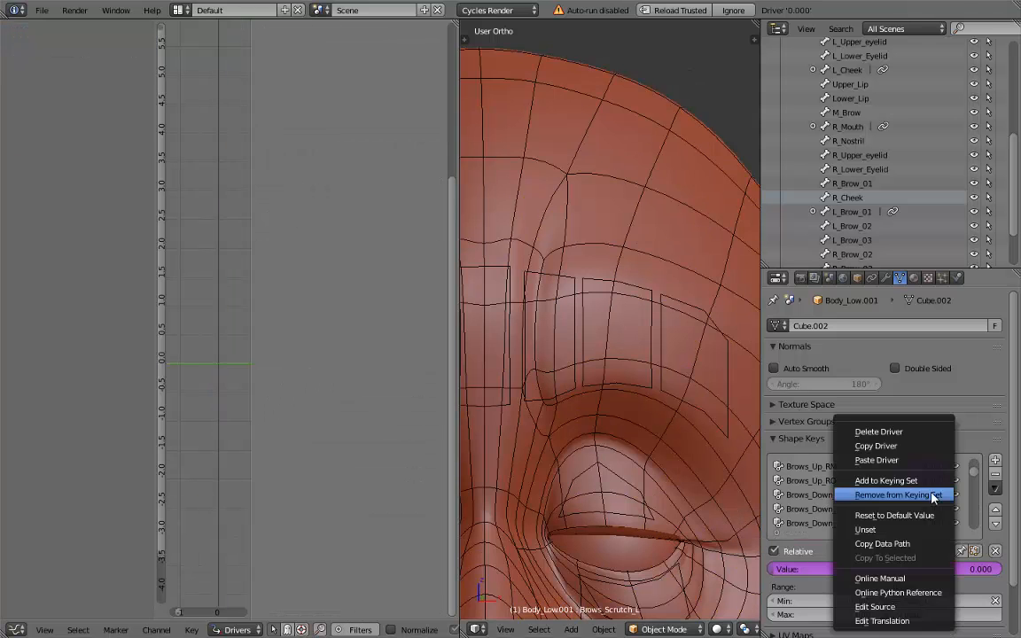
pyautogui.click(886, 451)
pyautogui.scroll(-1, 871, 516)
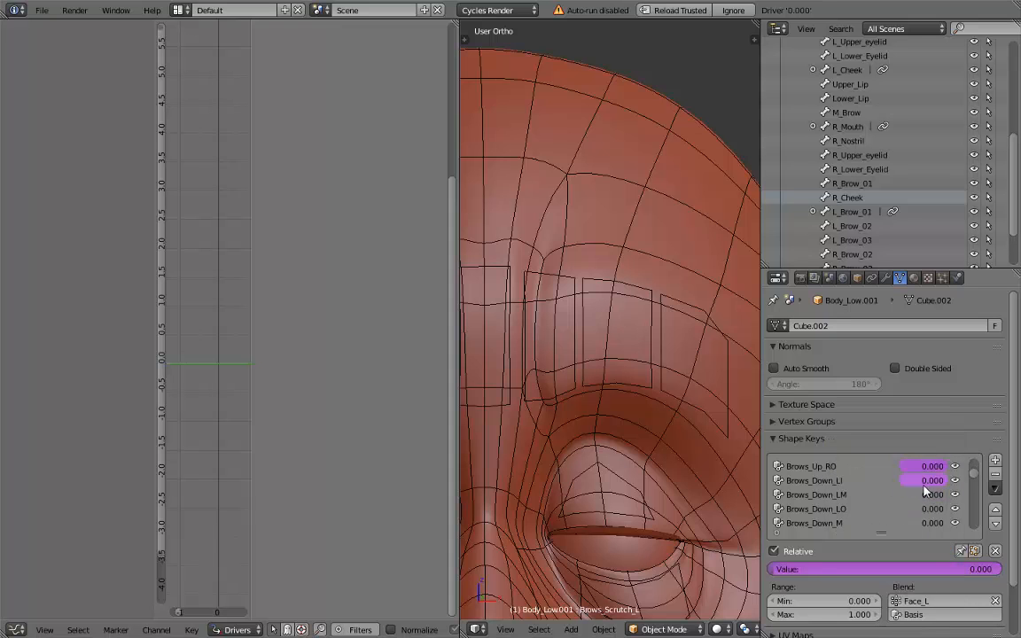
pyautogui.rightClick(930, 495)
pyautogui.click(895, 458)
pyautogui.rightClick(920, 509)
pyautogui.click(864, 472)
pyautogui.rightClick(931, 523)
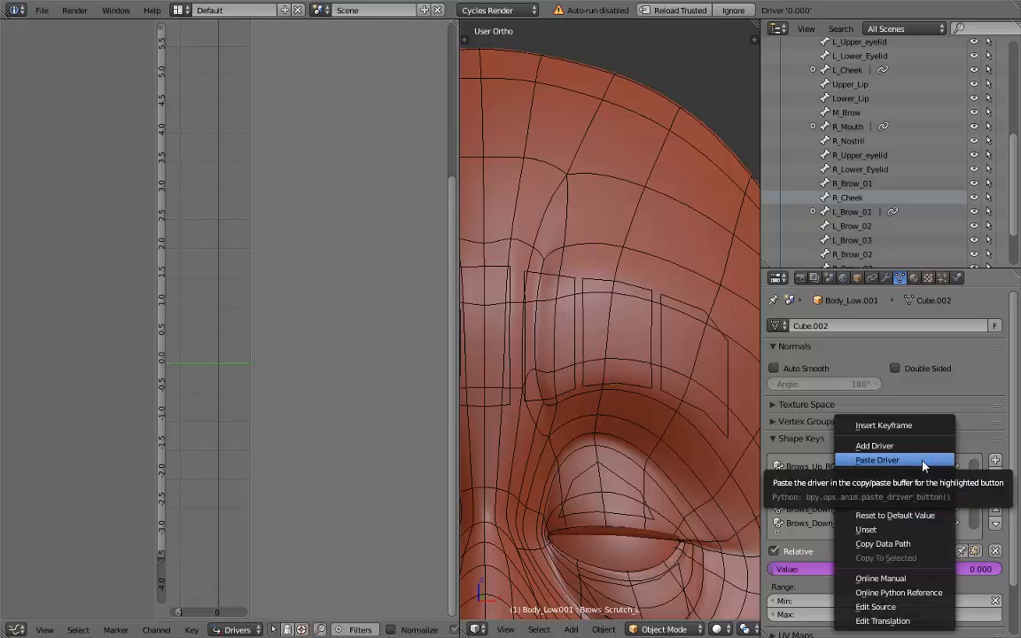
pyautogui.click(895, 460)
# - Paste the copied driver onto the Brows_Down_RI, Brows_Down_RM and Brows_Down_RO shape keys
pyautogui.scroll(-2, 926, 496)
pyautogui.scroll(-1, 927, 512)
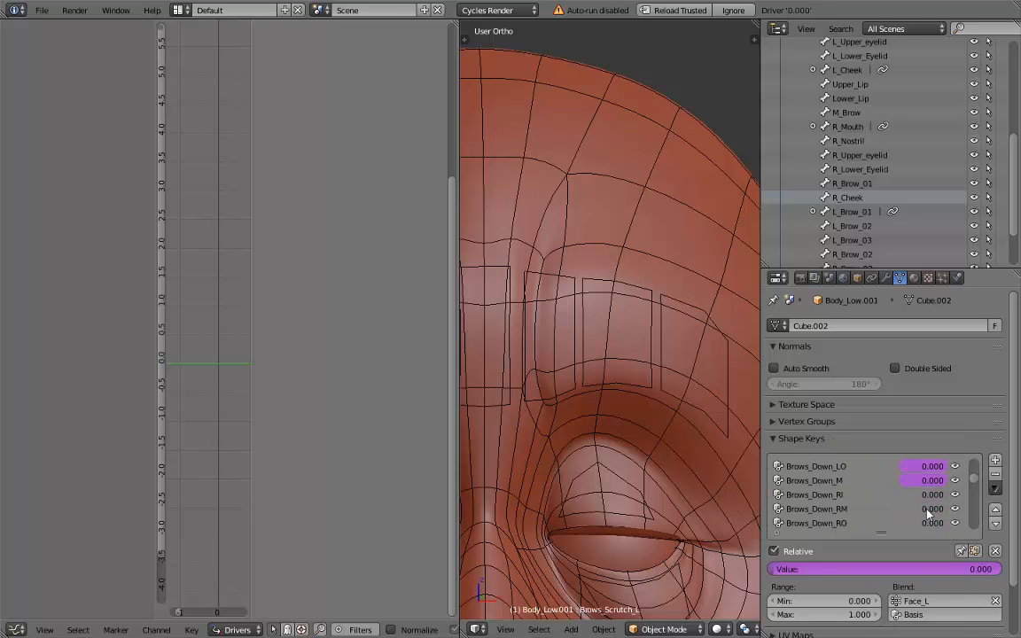
pyautogui.rightClick(930, 495)
pyautogui.click(837, 406)
pyautogui.rightClick(932, 508)
pyautogui.click(833, 403)
pyautogui.rightClick(935, 519)
pyautogui.click(869, 463)
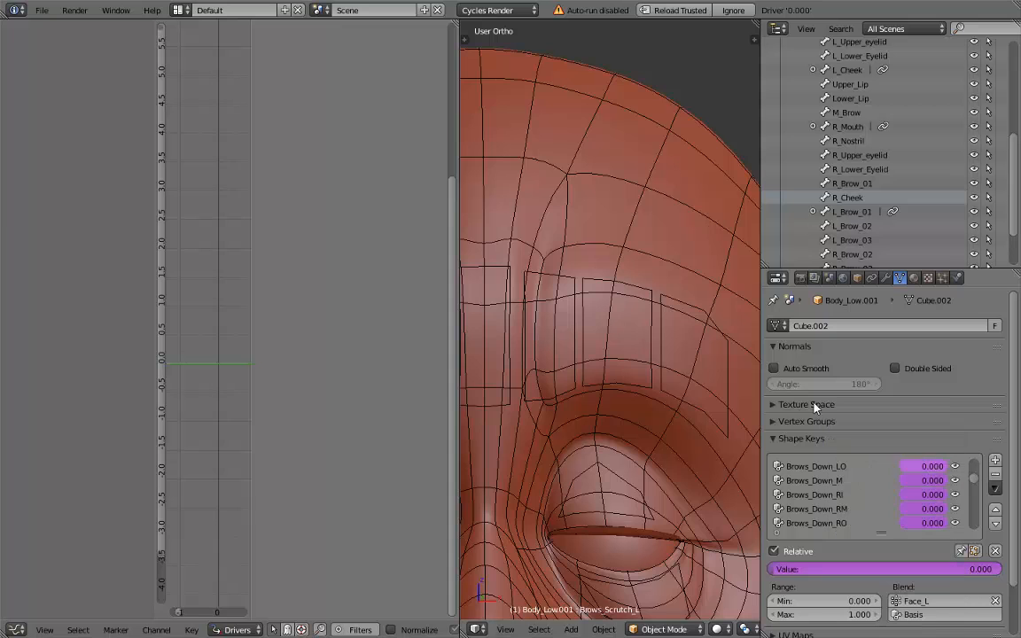
# - Reselect the body mesh and assign L_Brow_02 to the Brows_Down_LM driver and L_Brow_03 to the Brows_Down_LO driver
pyautogui.rightClick(637, 198)
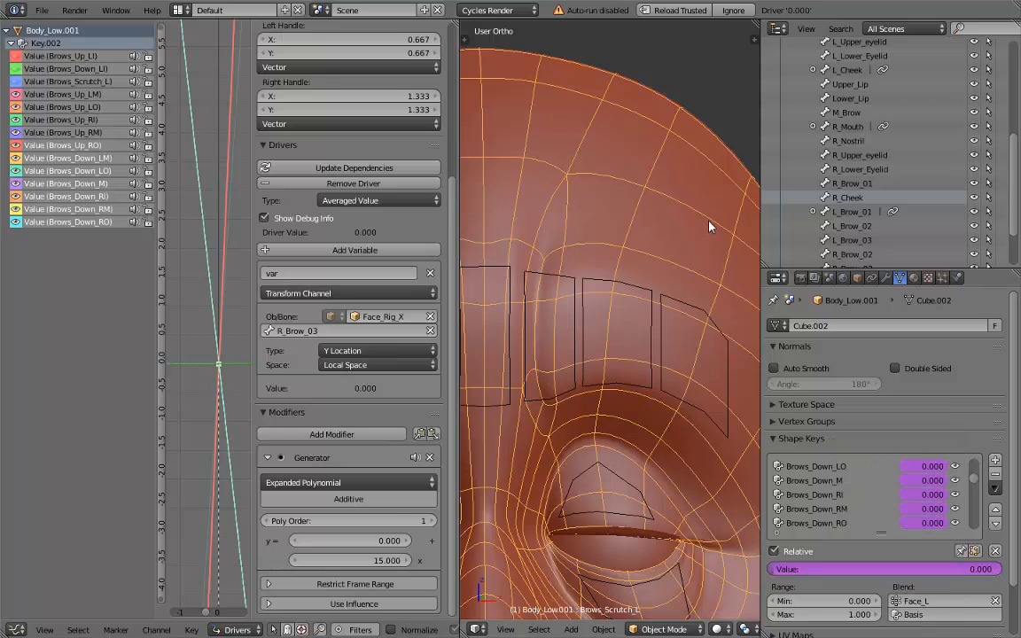
pyautogui.click(101, 158)
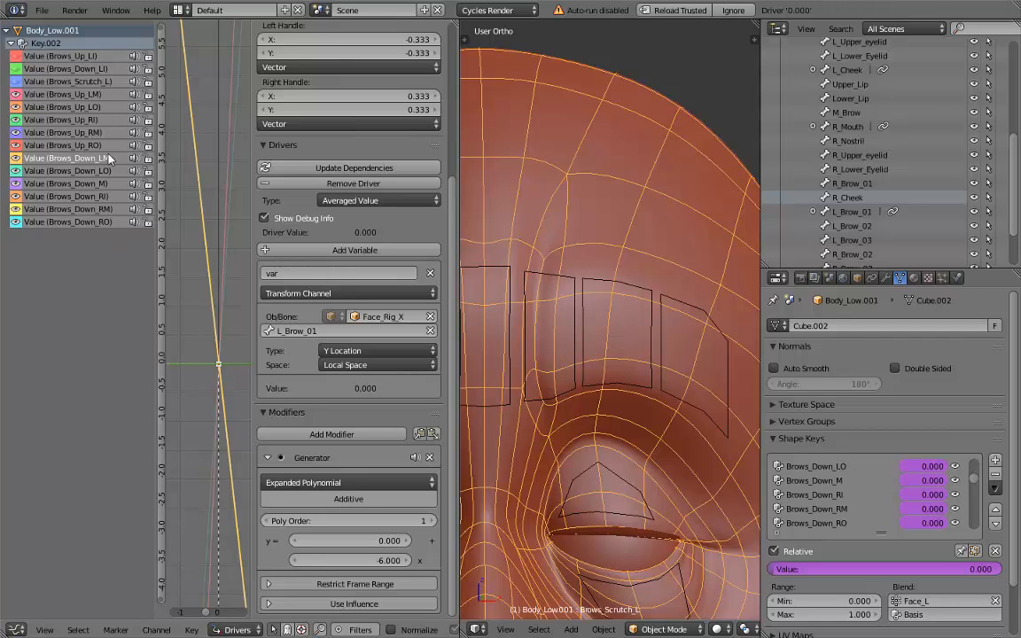
pyautogui.click(323, 330)
pyautogui.click(281, 365)
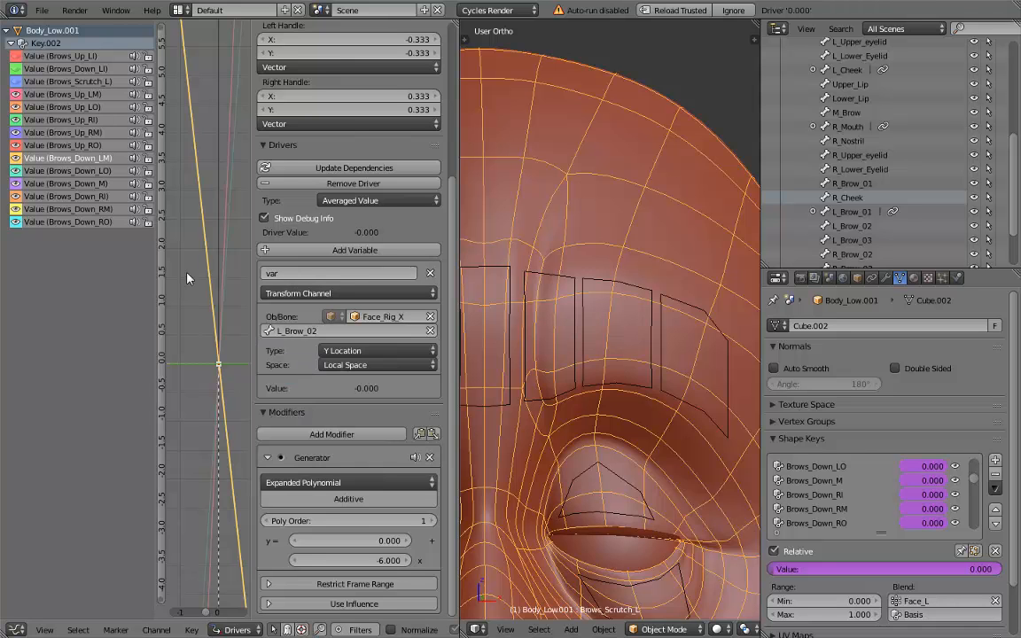
pyautogui.click(107, 171)
pyautogui.click(312, 331)
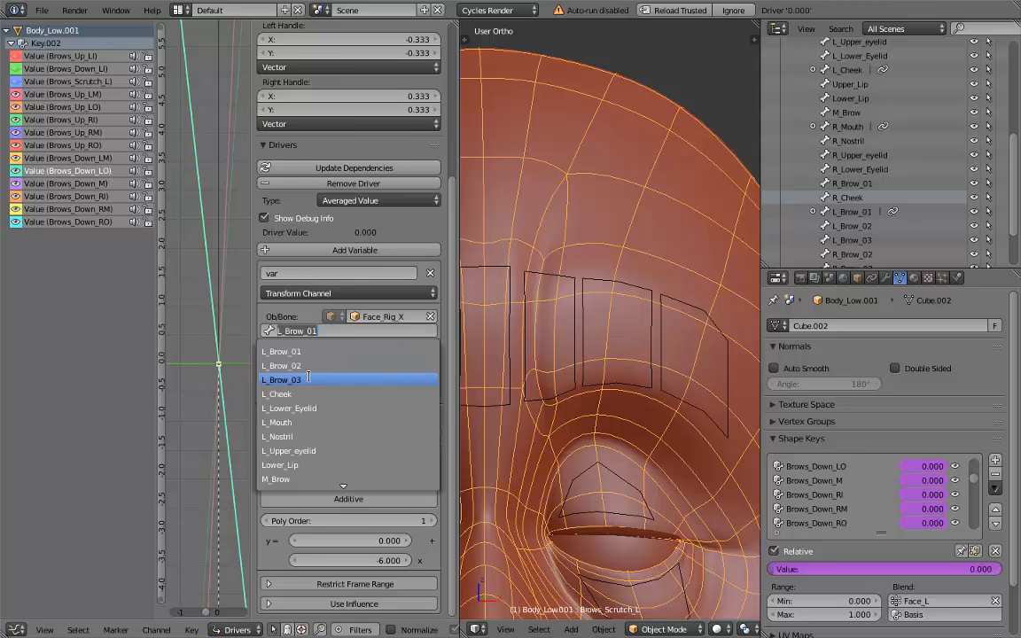
# - Assign M_Brow as the Brows_Down_M driver's bone and R_Brow_01 as the Brows_Down_RI driver's bone
pyautogui.click(67, 183)
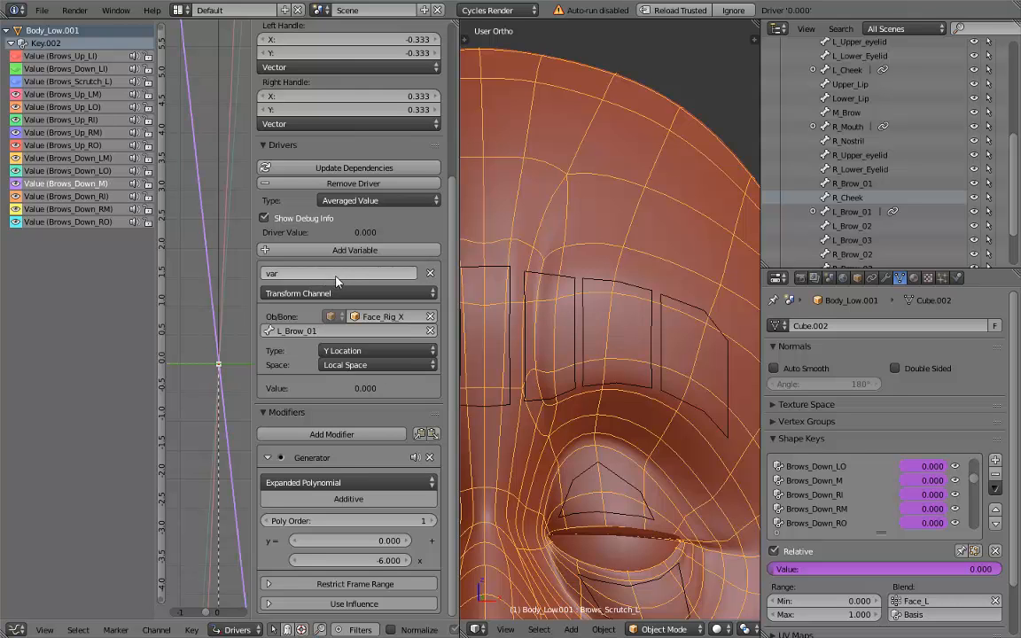
pyautogui.click(328, 329)
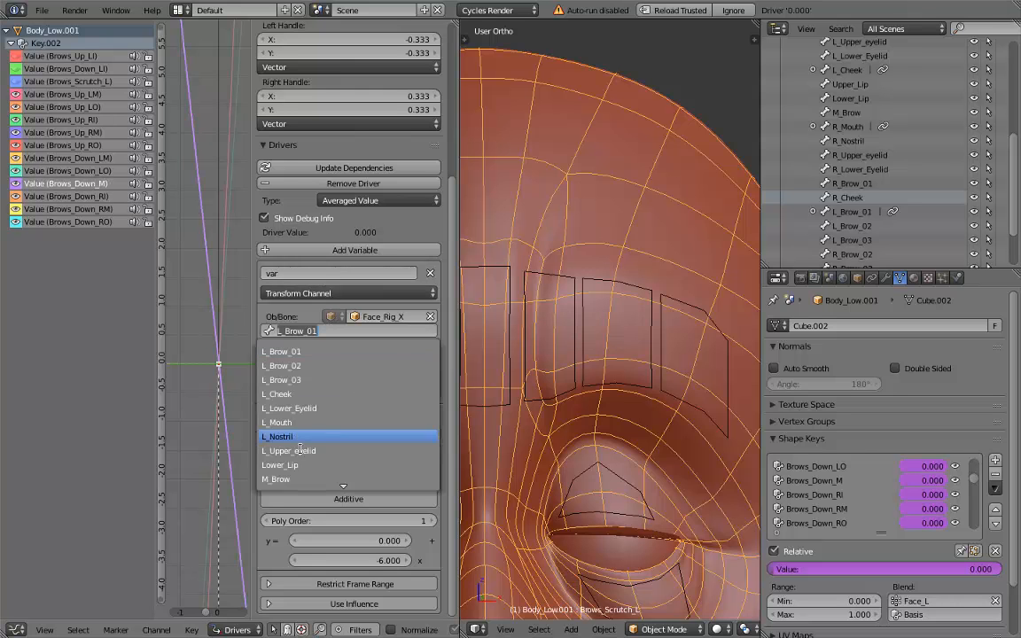
pyautogui.click(275, 479)
pyautogui.click(105, 198)
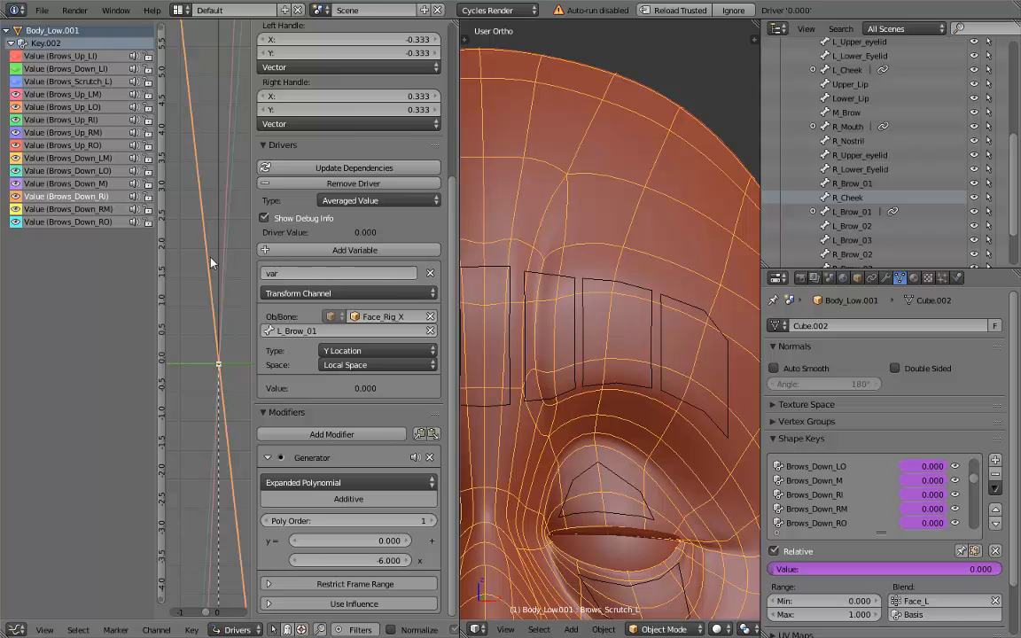
pyautogui.click(328, 330)
pyautogui.scroll(-10, 310, 436)
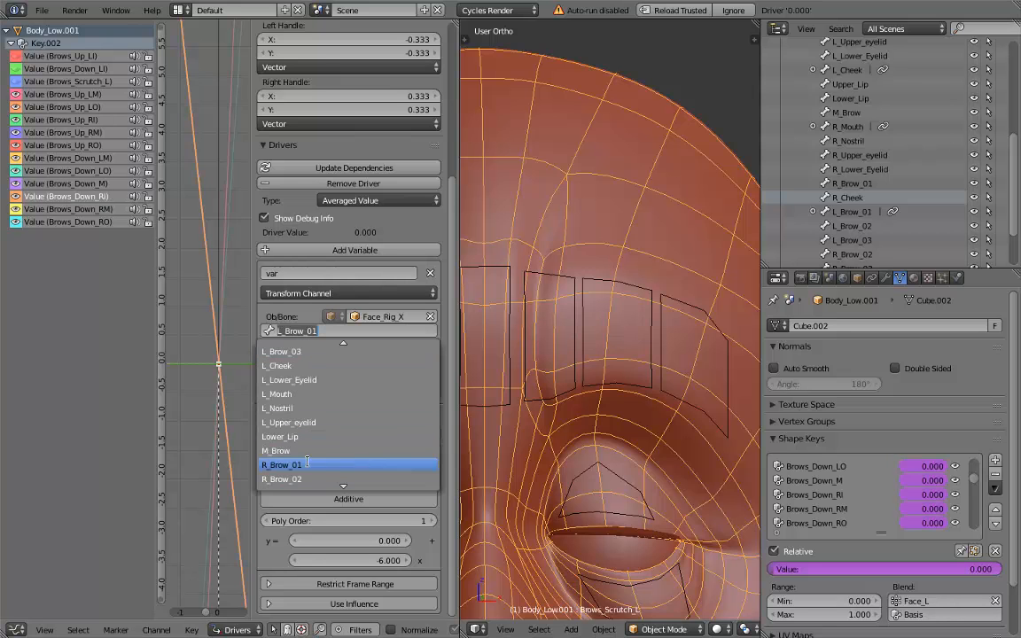
pyautogui.click(281, 464)
# - Assign R_Brow_02 as the Brows_Down_RM driver's bone and R_Brow_03 as the Brows_Down_RO driver's bone
pyautogui.click(108, 210)
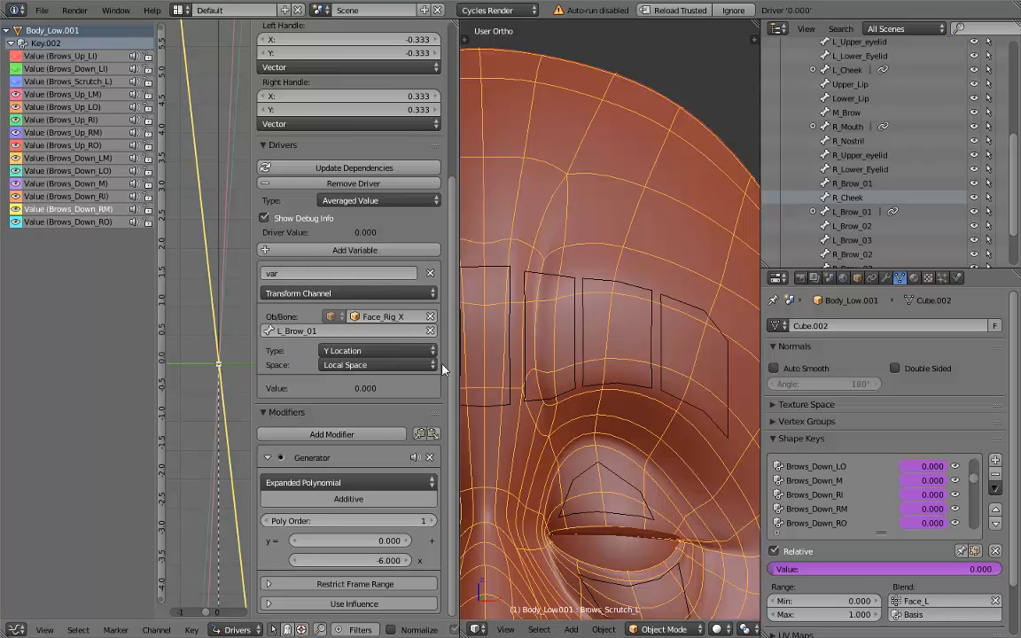
pyautogui.click(329, 330)
pyautogui.scroll(-5, 301, 437)
pyautogui.click(293, 436)
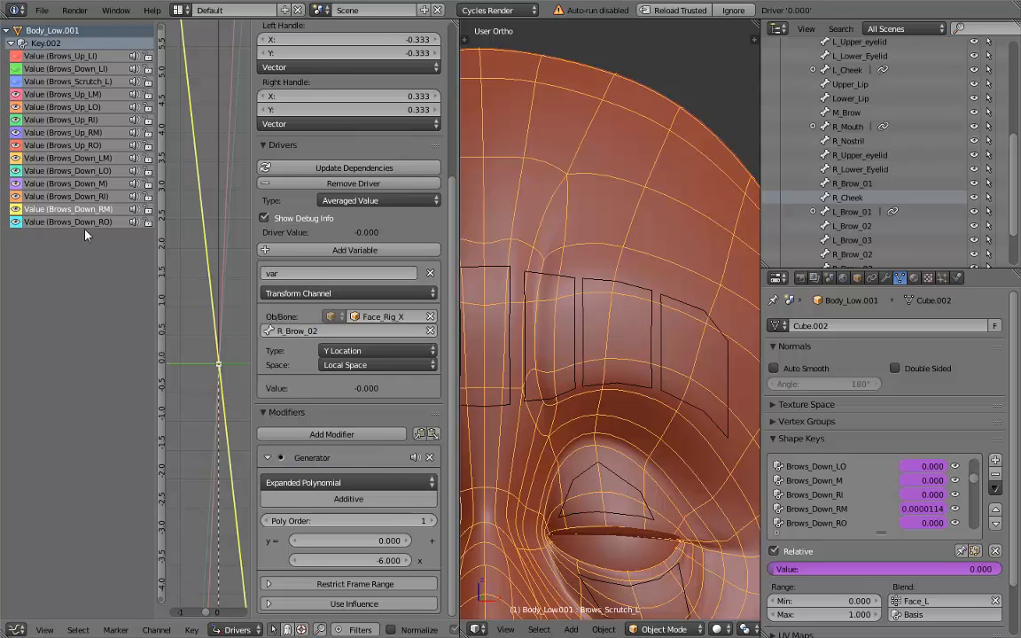
pyautogui.click(89, 222)
pyautogui.click(298, 329)
pyautogui.scroll(-3, 301, 439)
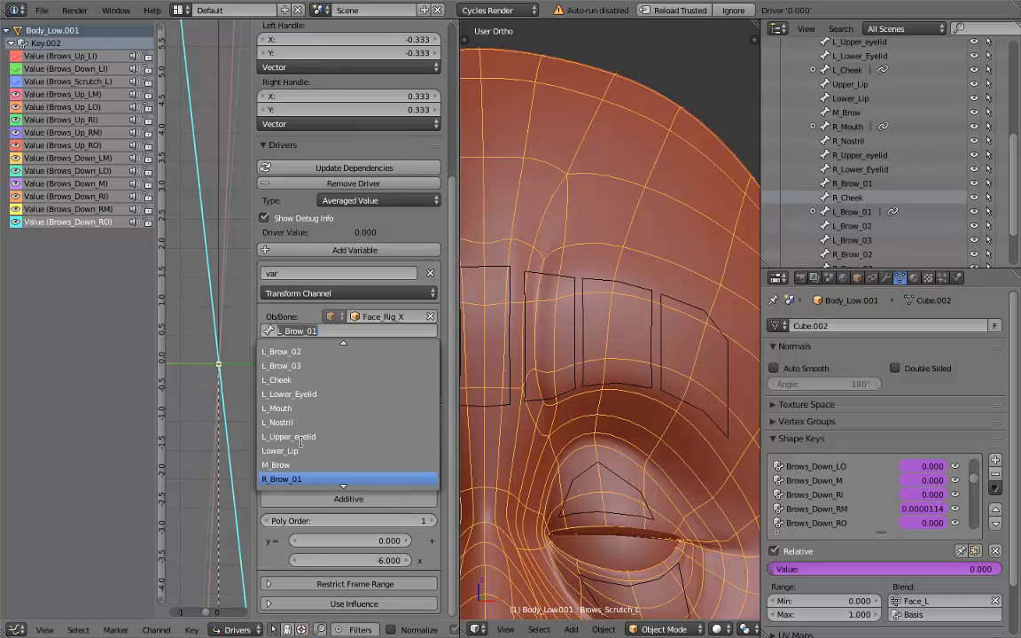
pyautogui.scroll(-4, 299, 475)
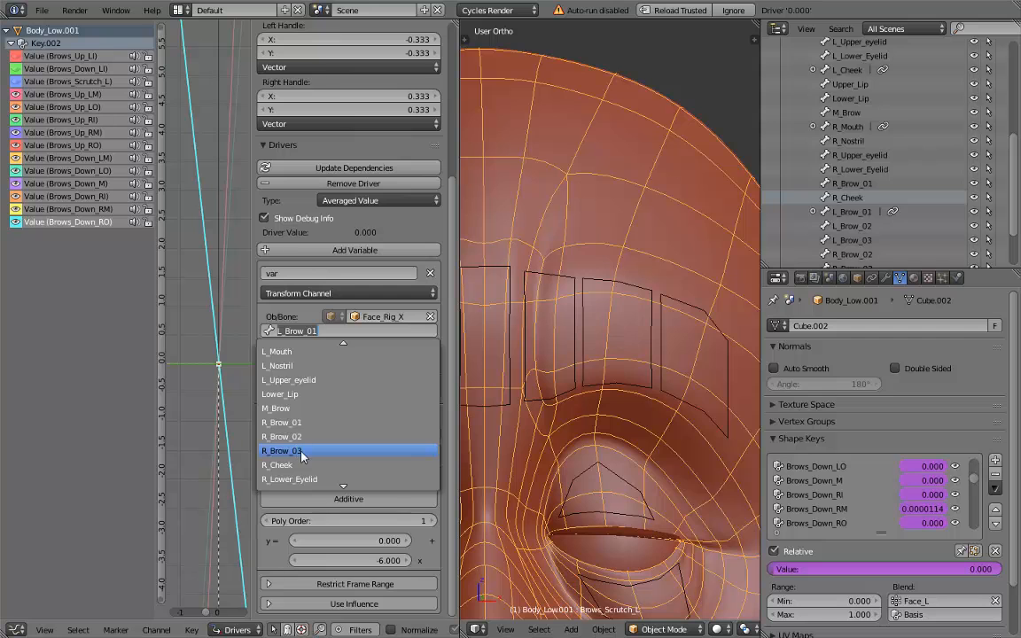
pyautogui.click(301, 451)
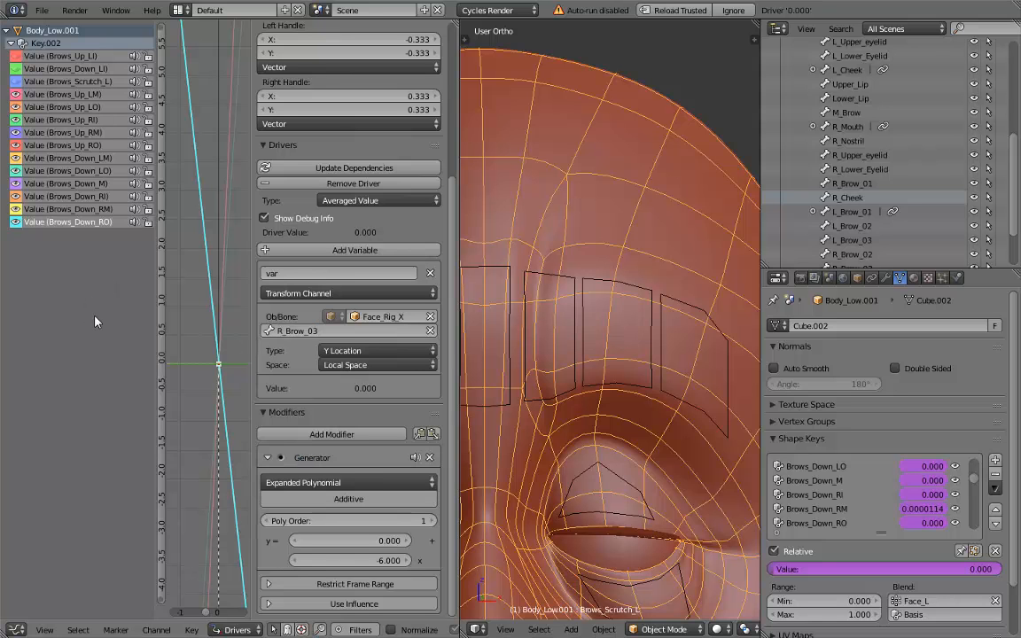
# - Test the left brow drivers by lowering L_Brow_02 about 0.14 and raising L_Brow_03 about 0.10 along local Y
pyautogui.rightClick(623, 286)
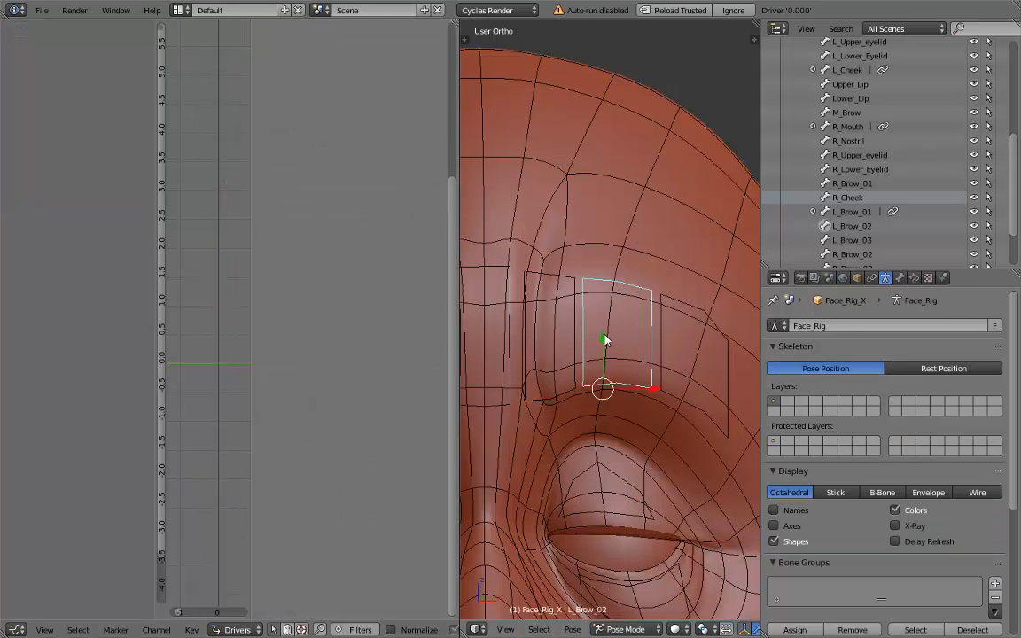
pyautogui.press('g')
pyautogui.press('y')
pyautogui.press('y')
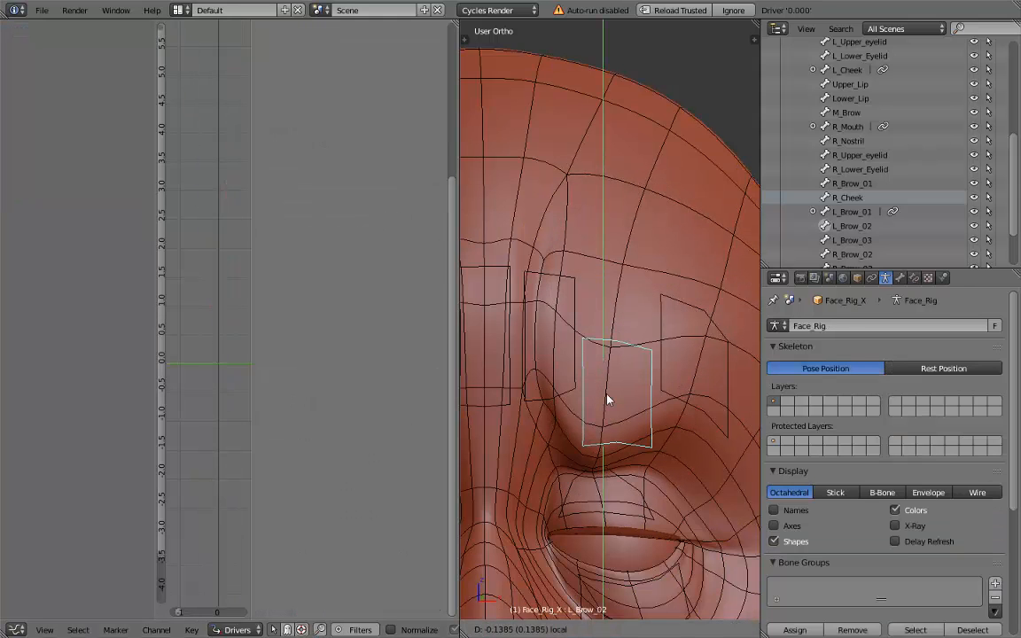
pyautogui.click(607, 400)
pyautogui.rightClick(695, 354)
pyautogui.press('g')
pyautogui.press('y')
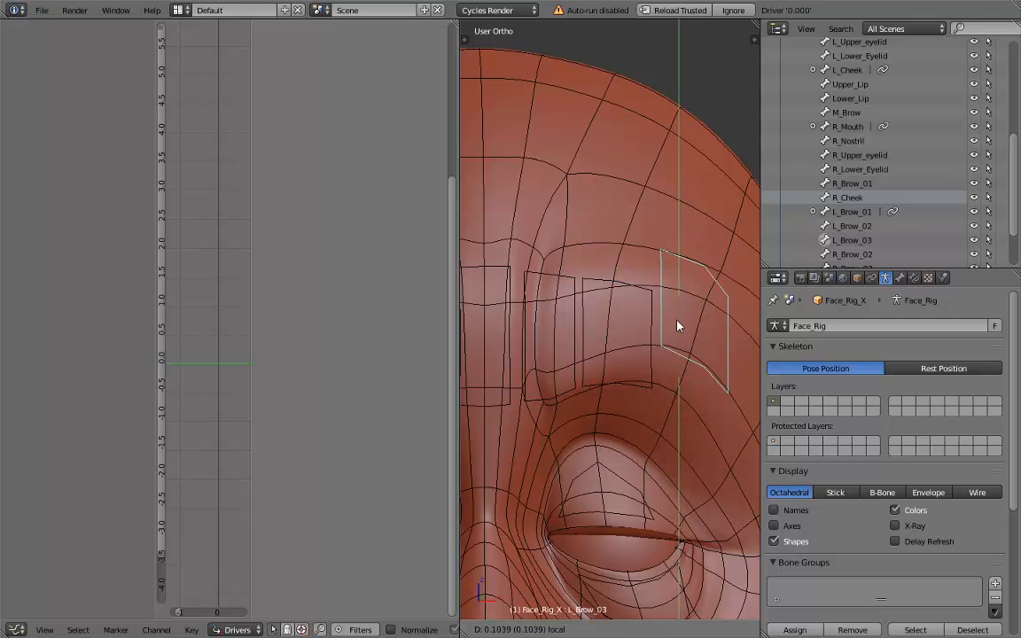
pyautogui.click(677, 326)
# - Test the middle brow driver by raising M_Brow along its local Y axis, and clear its location
pyautogui.scroll(-1, 582, 333)
pyautogui.rightClick(498, 319)
pyautogui.press('g')
pyautogui.press('y')
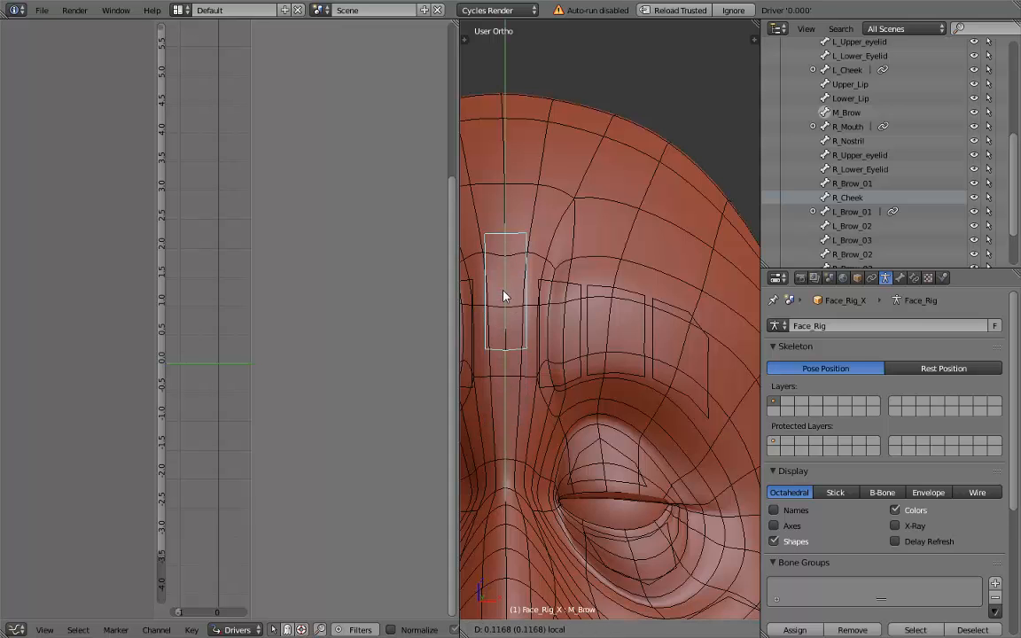
pyautogui.click(522, 266)
pyautogui.hotkey('alt', 'g')
# - Test the right brow drivers by moving the R_Brow bones, including R_Brow_03 slightly down, and clear their locations
pyautogui.keyDown('shift'); pyautogui.moveTo(571, 316); pyautogui.dragTo(634, 287, button='middle'); pyautogui.keyUp('shift')
pyautogui.rightClick(622, 292)
pyautogui.press('g')
pyautogui.click(617, 330)
pyautogui.hotkey('alt', 'g')
pyautogui.rightClick(589, 327)
pyautogui.press('r')
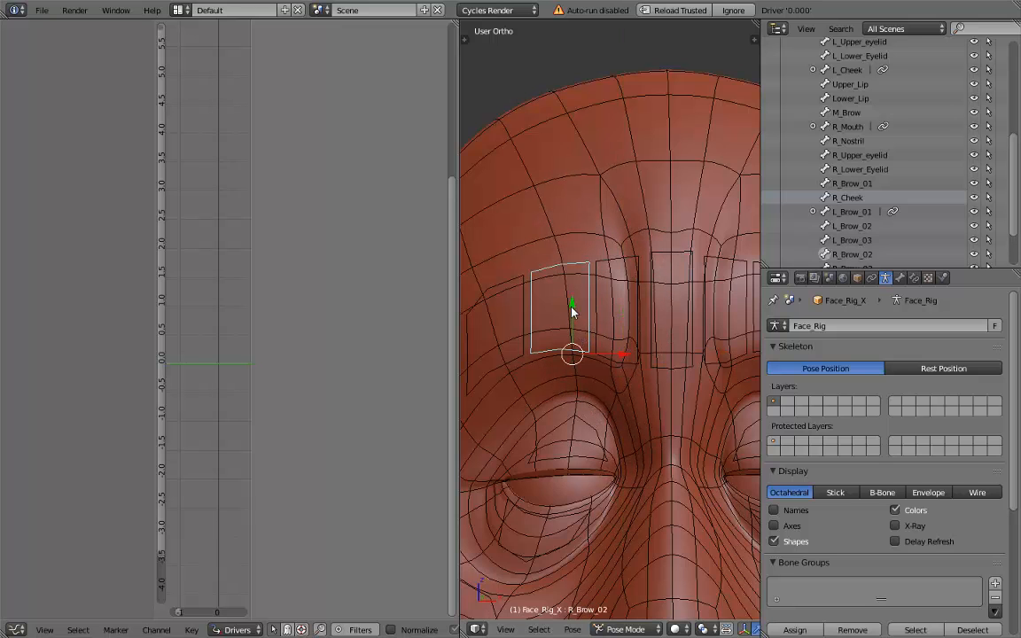
pyautogui.rightClick(512, 285)
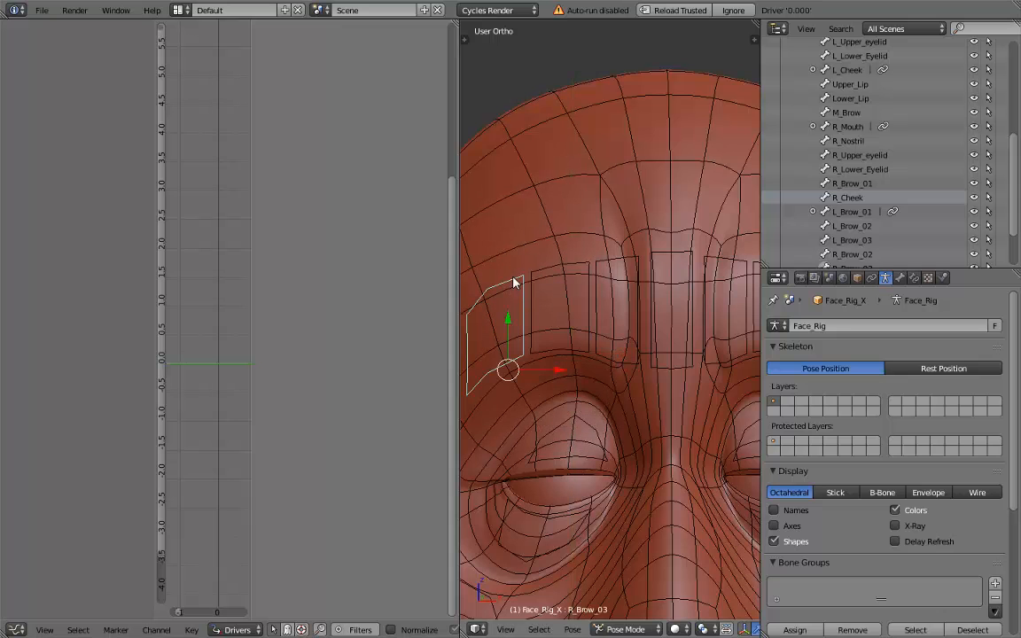
pyautogui.moveTo(511, 317)
pyautogui.mouseDown()
pyautogui.moveTo(511, 349)
pyautogui.moveTo(511, 338)
pyautogui.mouseUp()
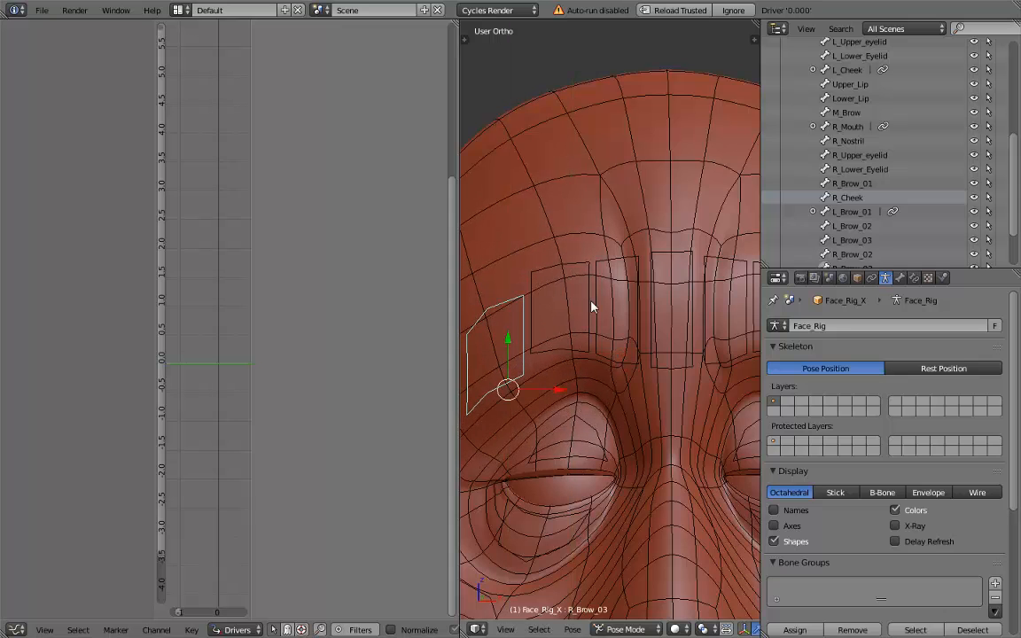
pyautogui.hotkey('alt', 'g')
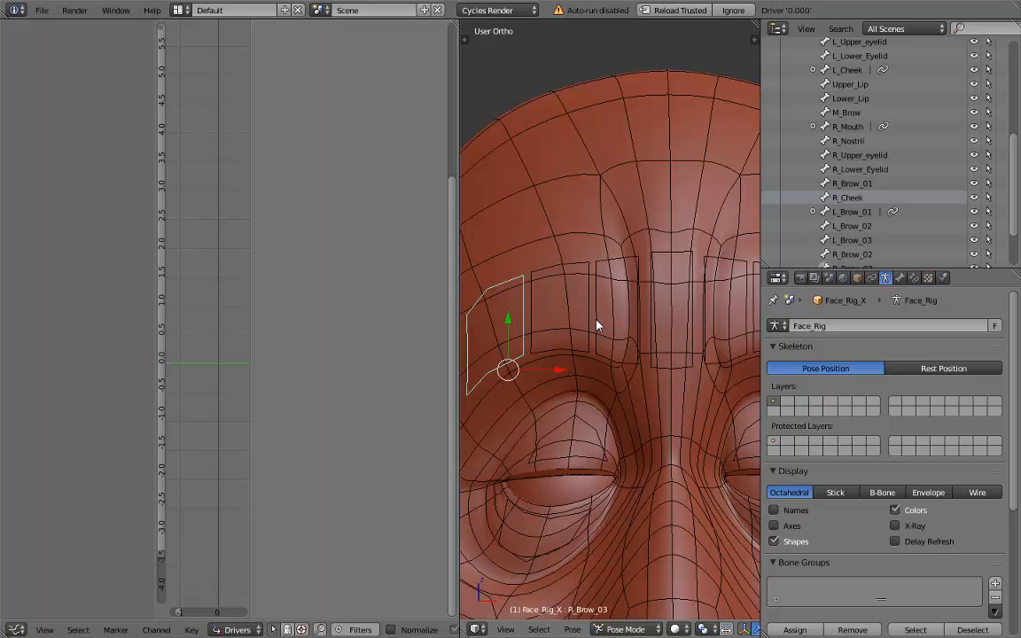
# - Lock the X and Z location of the L_Brow_02 and L_Brow_03 bones
pyautogui.scroll(-1, 596, 325)
pyautogui.keyDown('shift'); pyautogui.moveTo(681, 327); pyautogui.dragTo(595, 330, button='middle'); pyautogui.keyUp('shift')
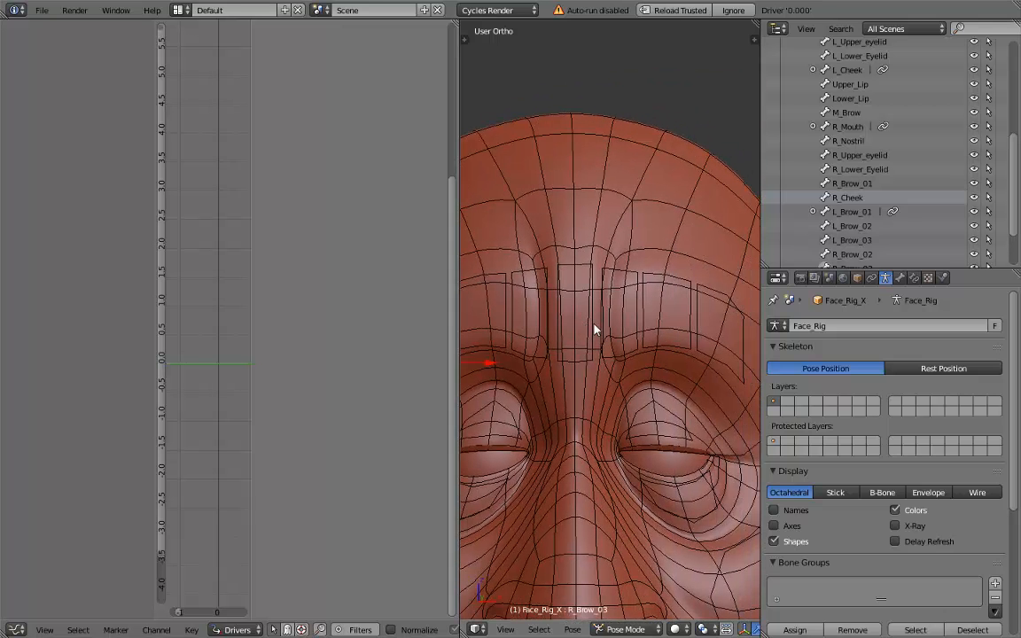
pyautogui.rightClick(650, 280)
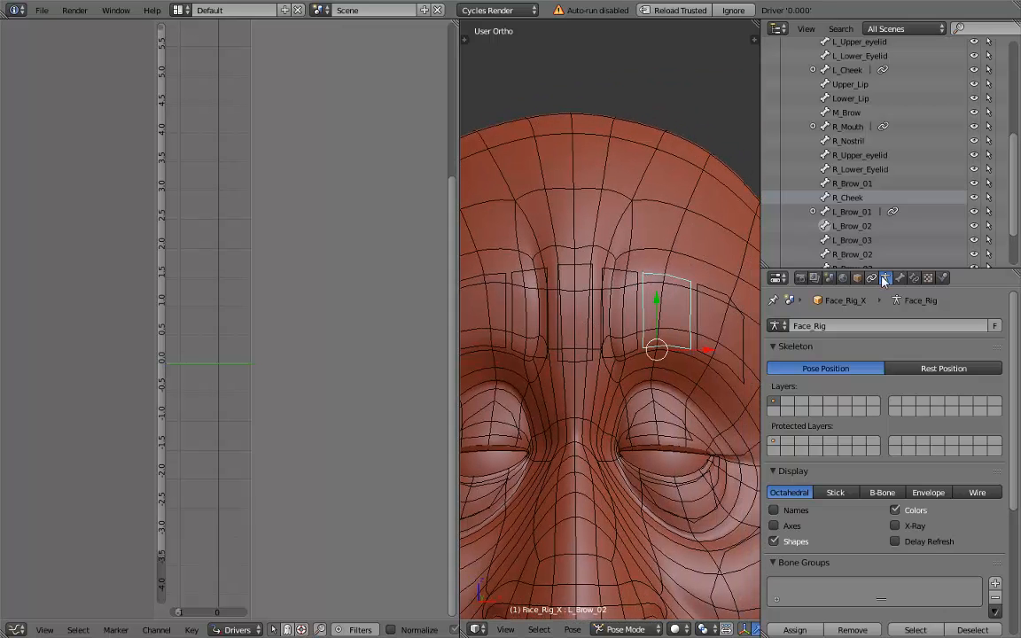
pyautogui.click(899, 278)
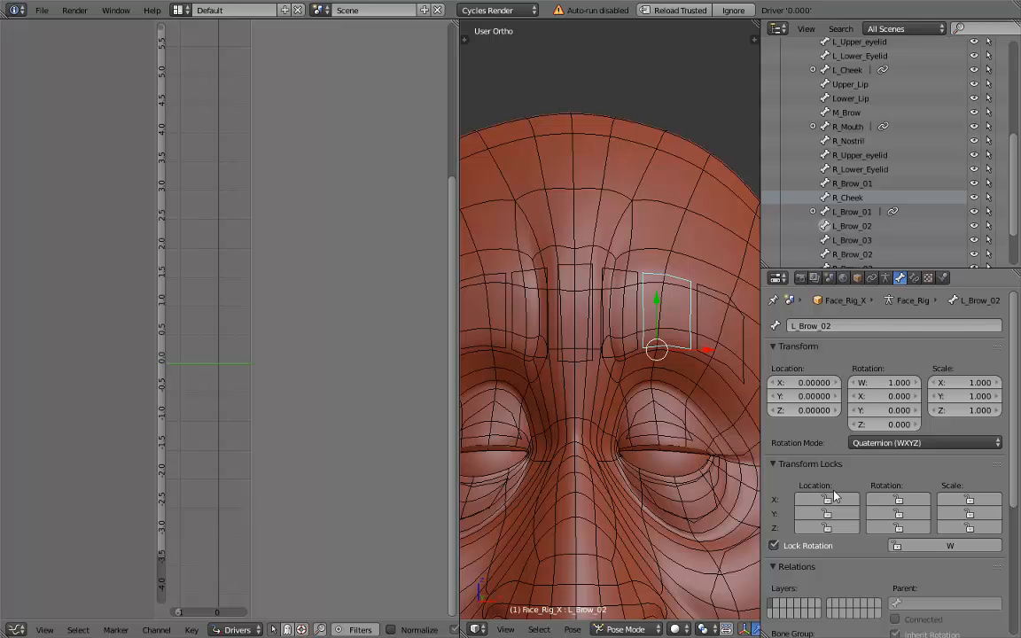
pyautogui.moveTo(830, 503); pyautogui.dragTo(830, 528)
pyautogui.rightClick(720, 347)
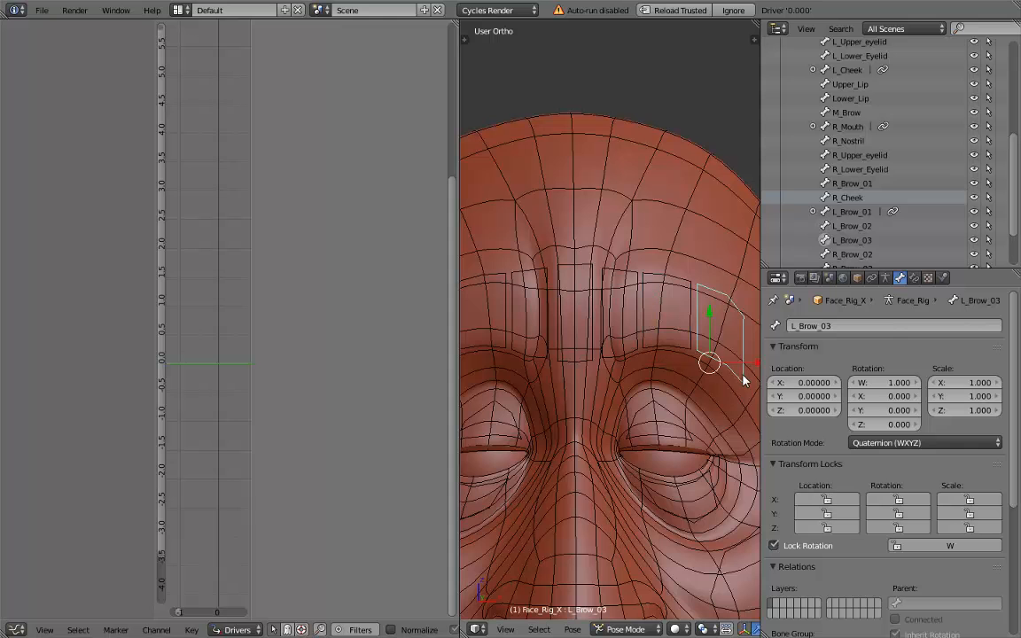
pyautogui.click(827, 530)
# - Lock the X and Z location of the R_Brow_02 and R_Brow_03 bones
pyautogui.keyDown('shift'); pyautogui.moveTo(613, 444); pyautogui.dragTo(700, 450, button='middle'); pyautogui.keyUp('shift')
pyautogui.rightClick(580, 348)
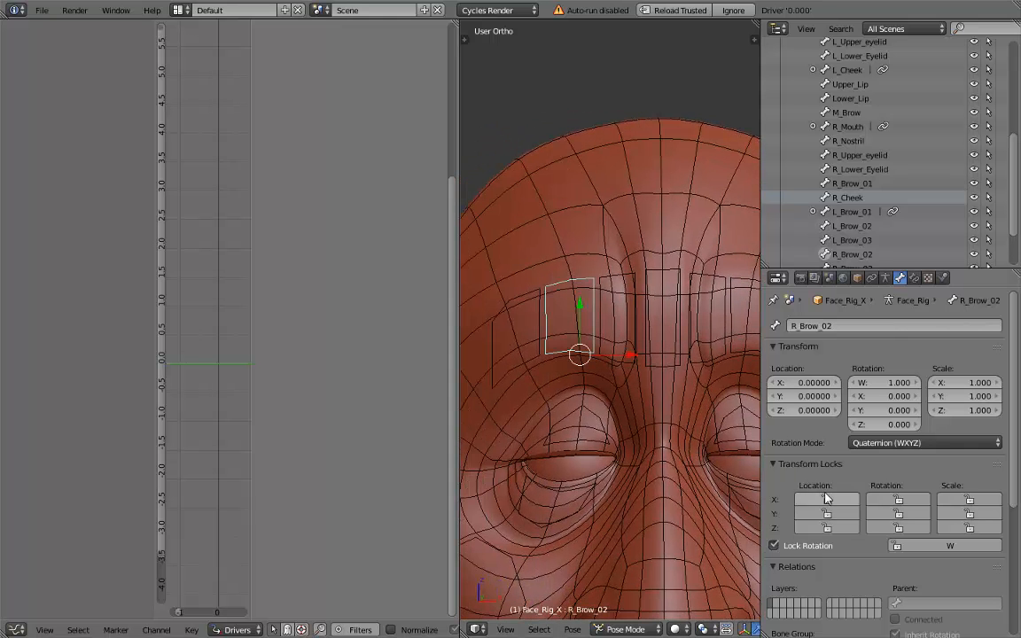
pyautogui.rightClick(518, 350)
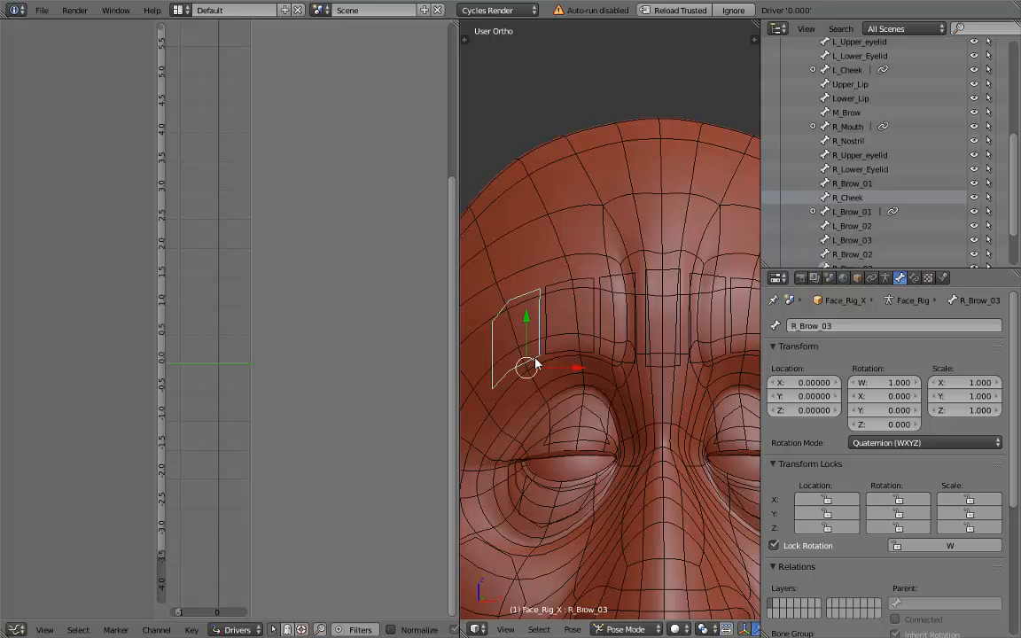
pyautogui.click(828, 528)
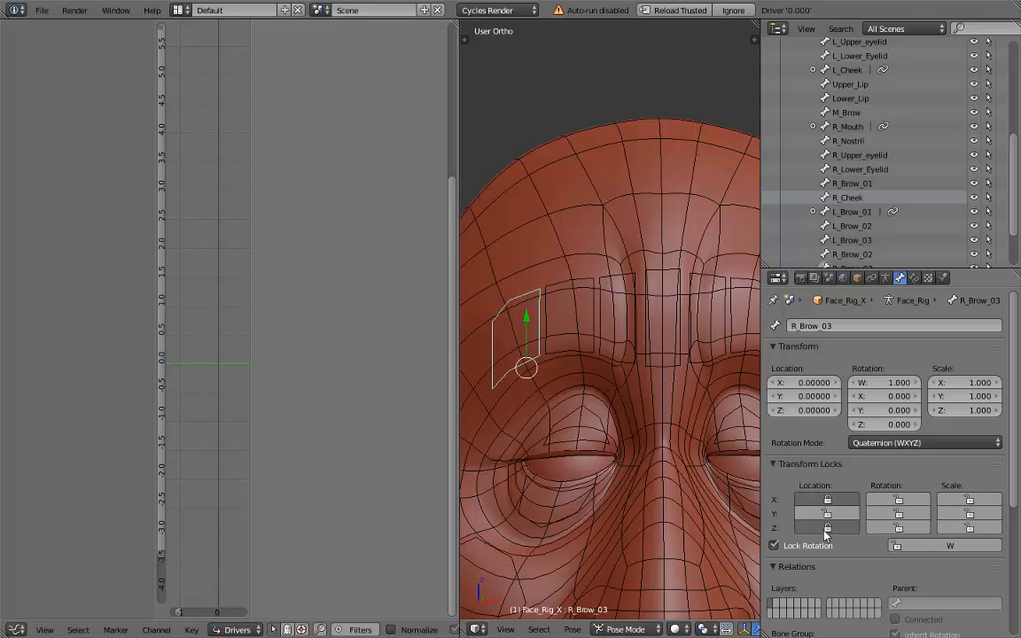
# - Select the R_Brow_01 bone to check its transform locks
pyautogui.rightClick(619, 362)
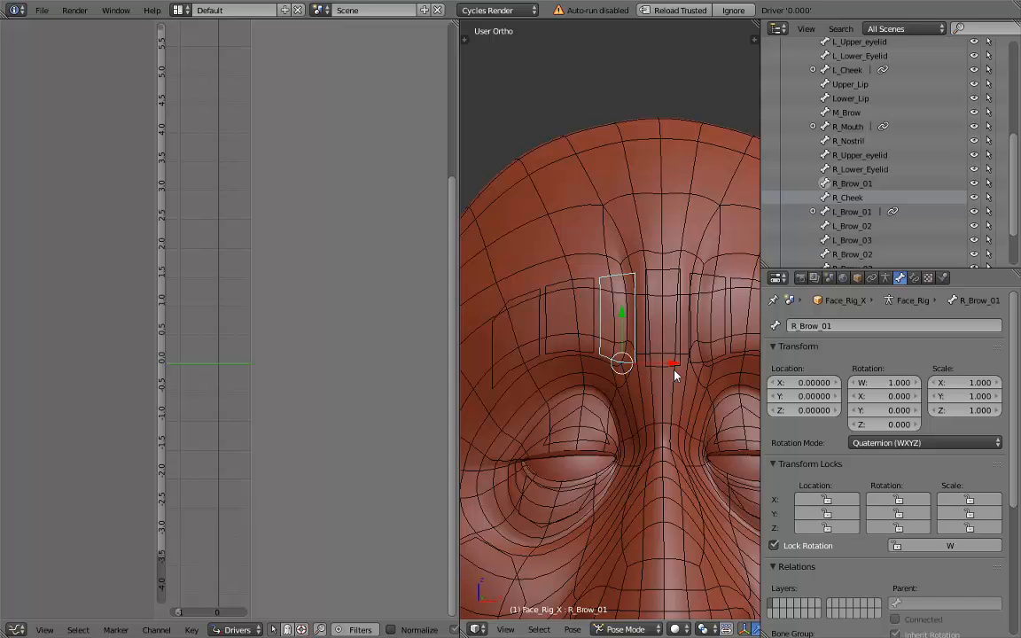
pyautogui.keyDown('shift'); pyautogui.moveTo(673, 370); pyautogui.dragTo(620, 449, button='middle'); pyautogui.keyUp('shift')
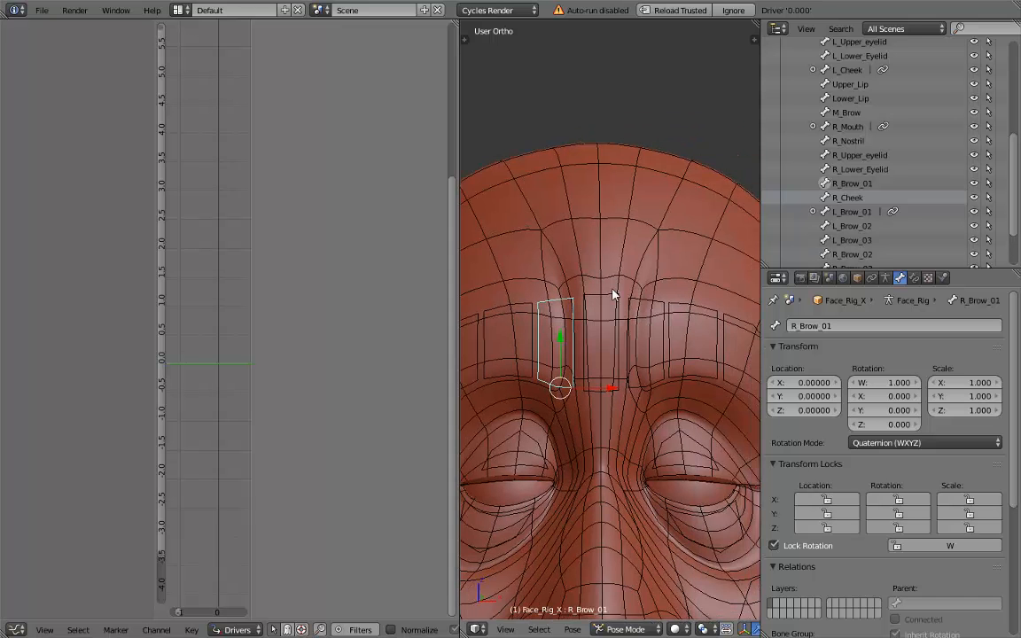
# - Select the L_Brow_02 bone above the eye and add a Limit Location bone constraint to it
pyautogui.scroll(-2, 631, 337)
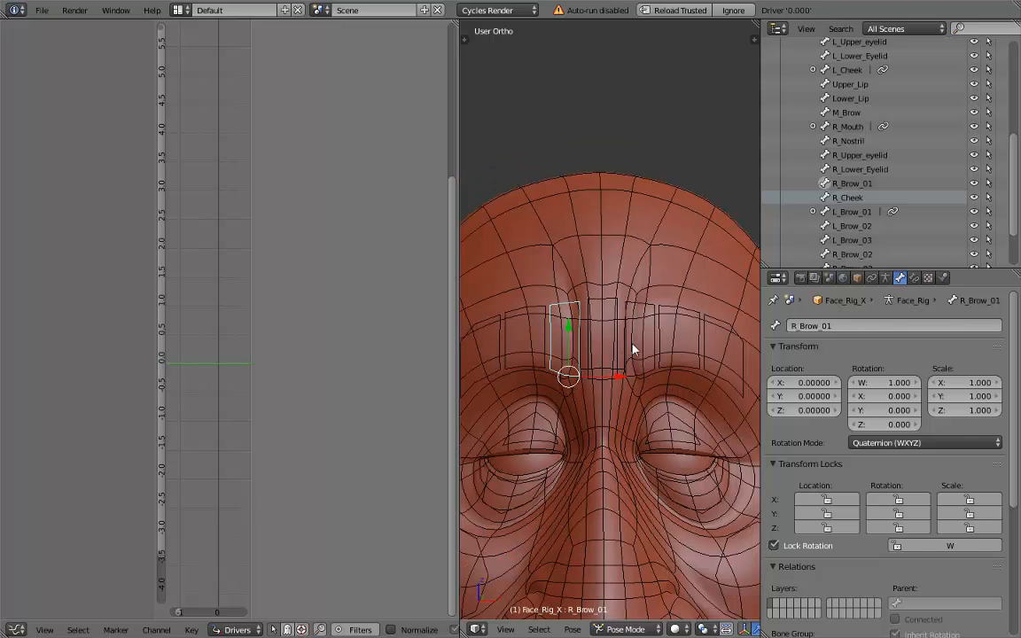
pyautogui.scroll(5, 638, 372)
pyautogui.keyDown('shift'); pyautogui.moveTo(638, 344); pyautogui.dragTo(631, 315, button='middle'); pyautogui.keyUp('shift')
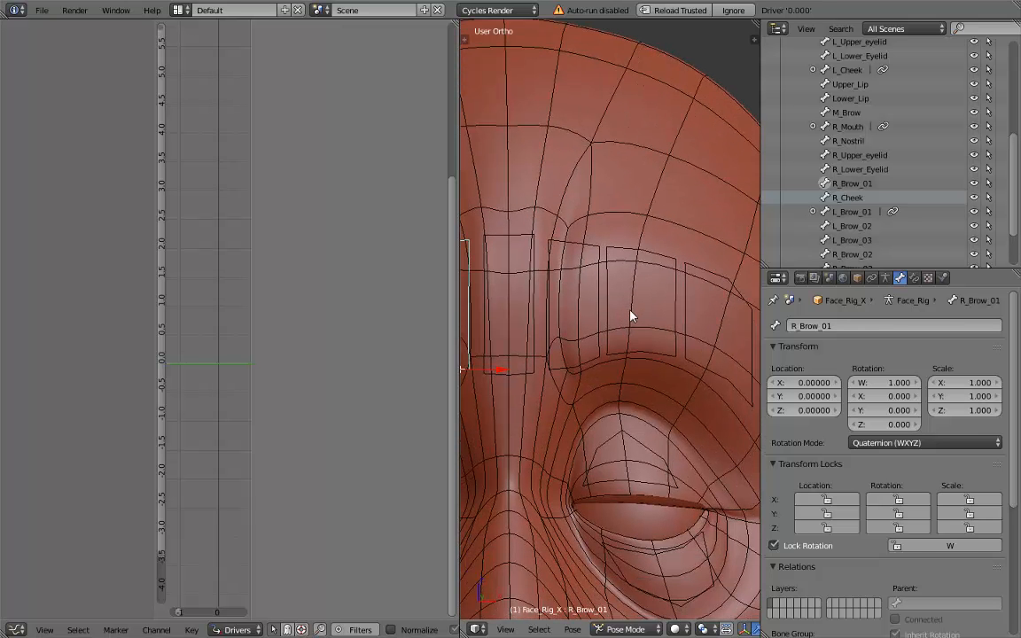
pyautogui.rightClick(638, 253)
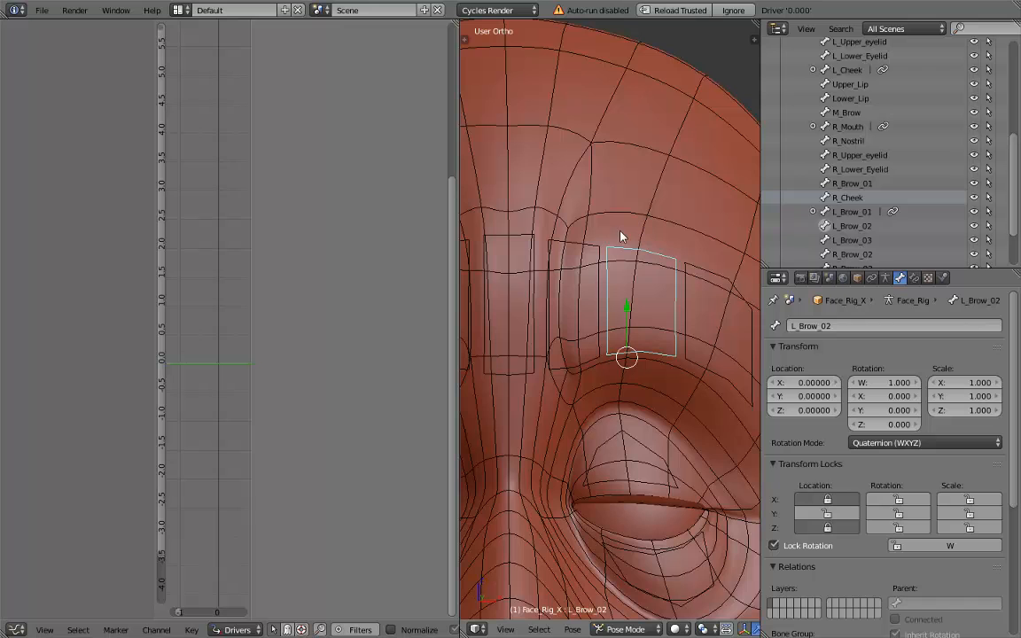
pyautogui.click(915, 280)
pyautogui.click(776, 326)
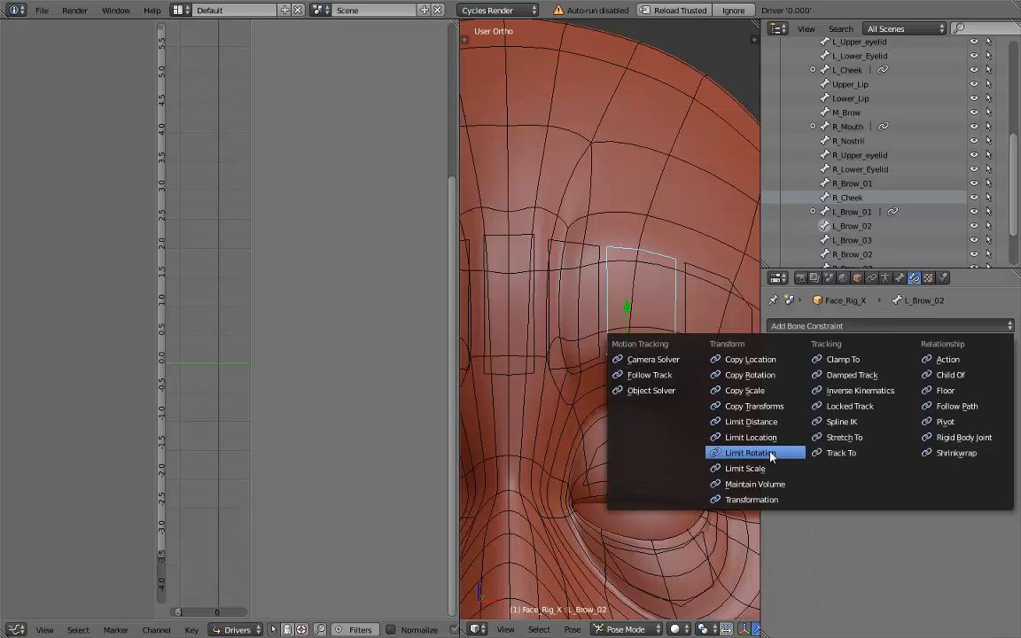
pyautogui.click(748, 436)
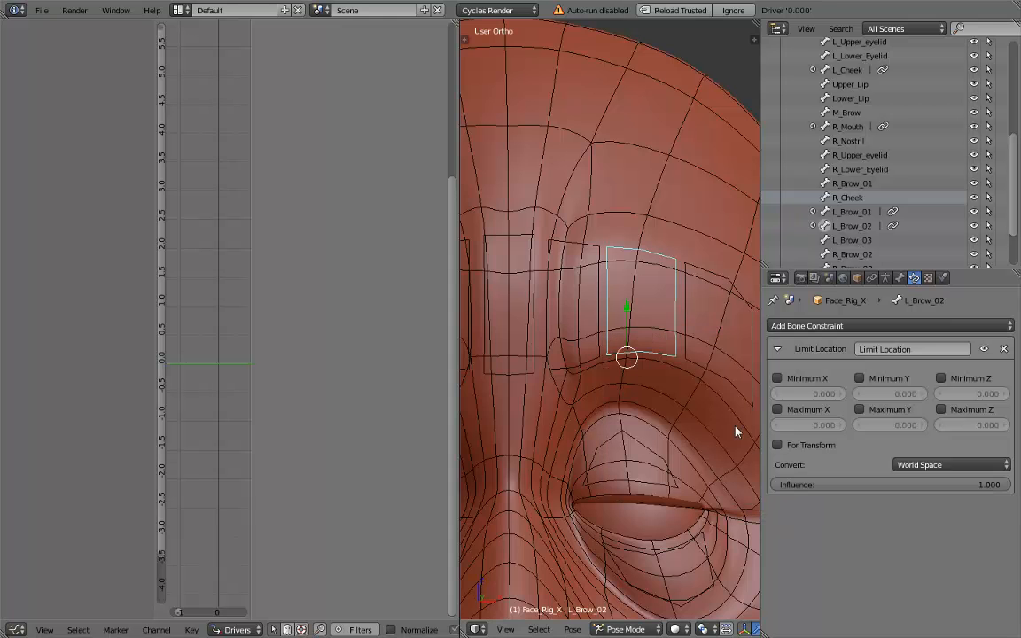
# - Raise L_Brow_02 along its local Y axis to about 0.066 and copy its Y location value
pyautogui.keyDown('shift'); pyautogui.moveTo(662, 334); pyautogui.dragTo(642, 358, button='middle'); pyautogui.keyUp('shift')
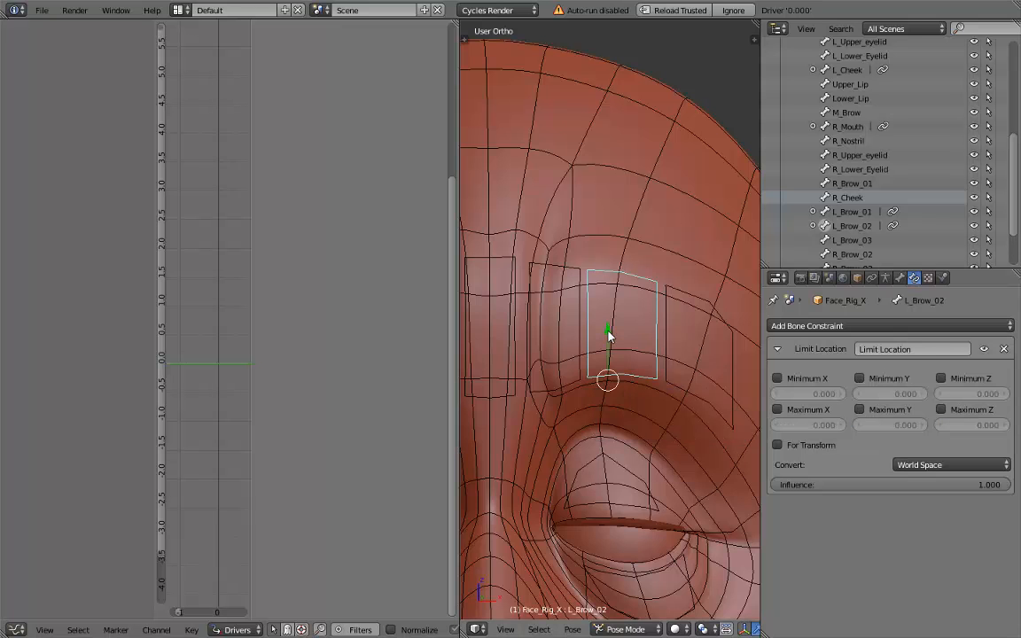
pyautogui.press('n')
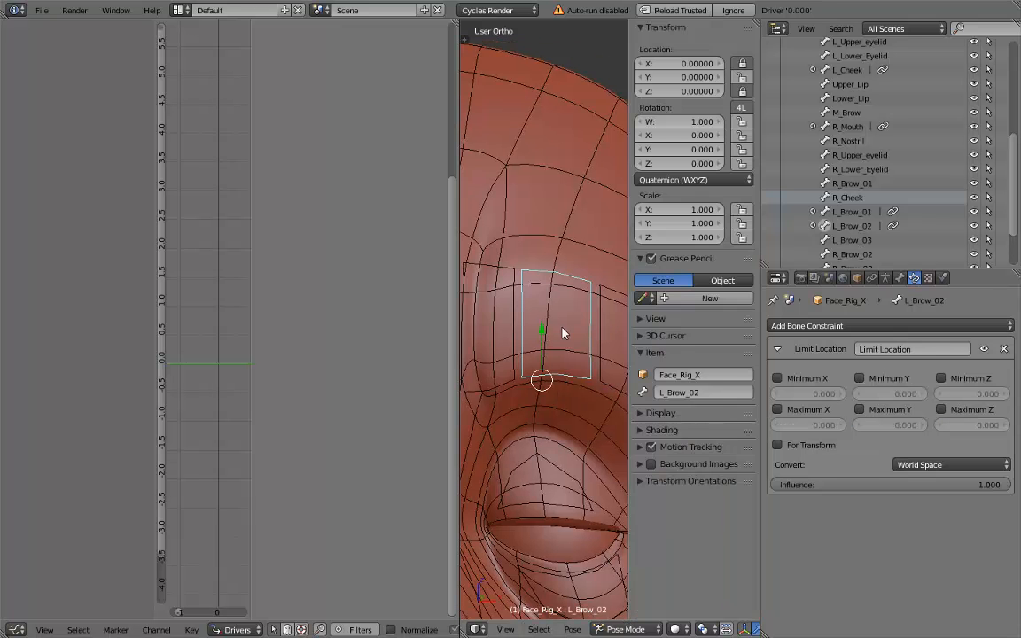
pyautogui.moveTo(543, 333); pyautogui.dragTo(542, 307)
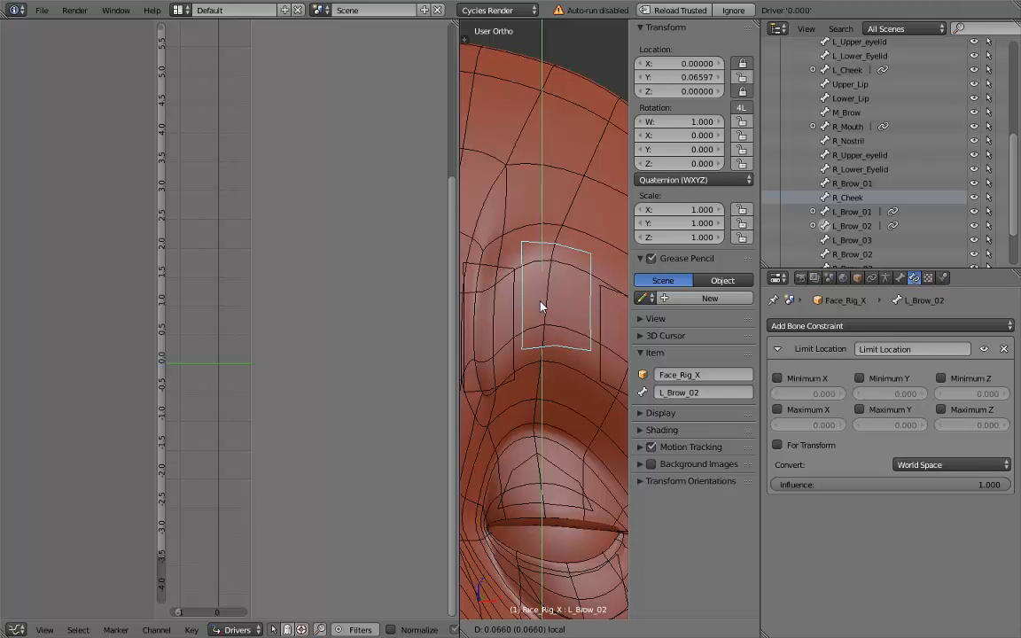
pyautogui.click(543, 307)
pyautogui.click(702, 77)
pyautogui.hotkey('ctrl', 'c')
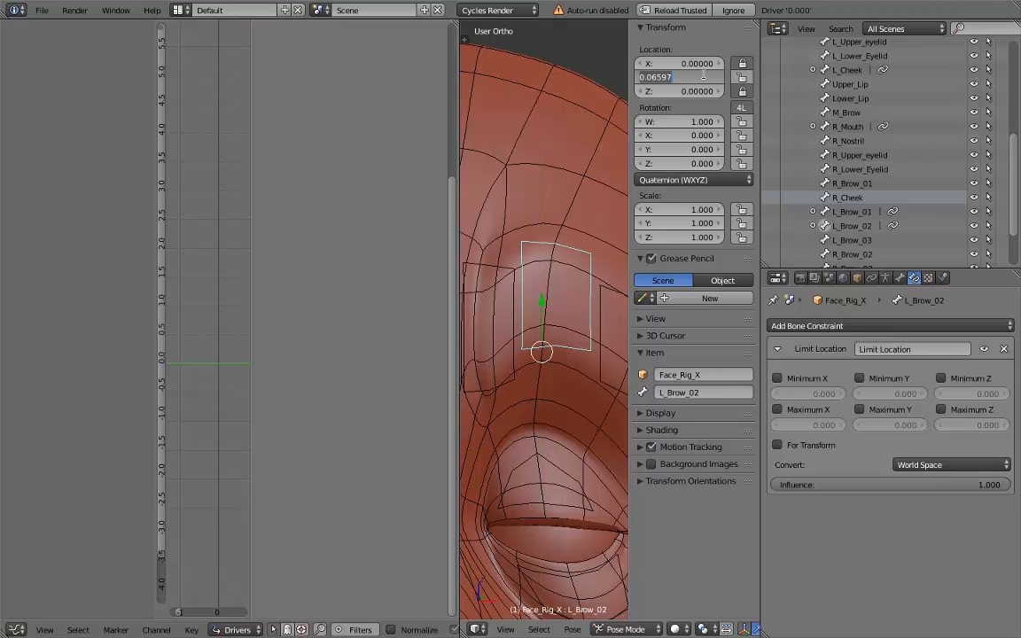
# - Enable Maximum Y at 0.066 on L_Brow_02's Limit Location constraint, with For Transform on and Local Space conversion
pyautogui.click(859, 409)
pyautogui.click(898, 426)
pyautogui.hotkey('ctrl', 'v')
pyautogui.click(777, 447)
pyautogui.click(777, 447)
pyautogui.click(907, 467)
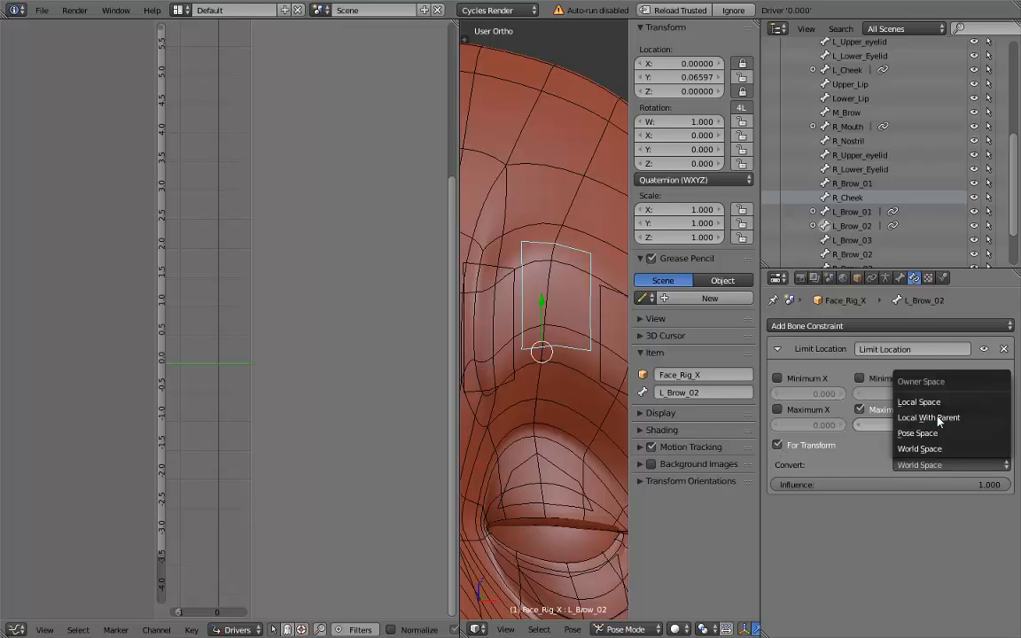
pyautogui.click(877, 403)
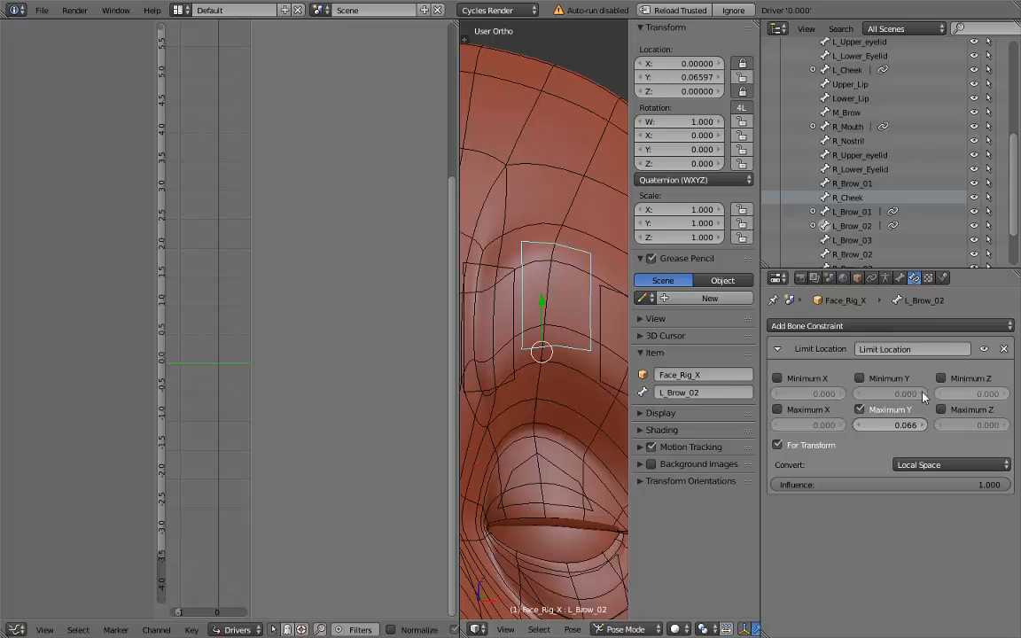
# - Lower L_Brow_02 to about -0.168 on local Y and enable that value as the constraint's Minimum Y
pyautogui.press('g')
pyautogui.press('y')
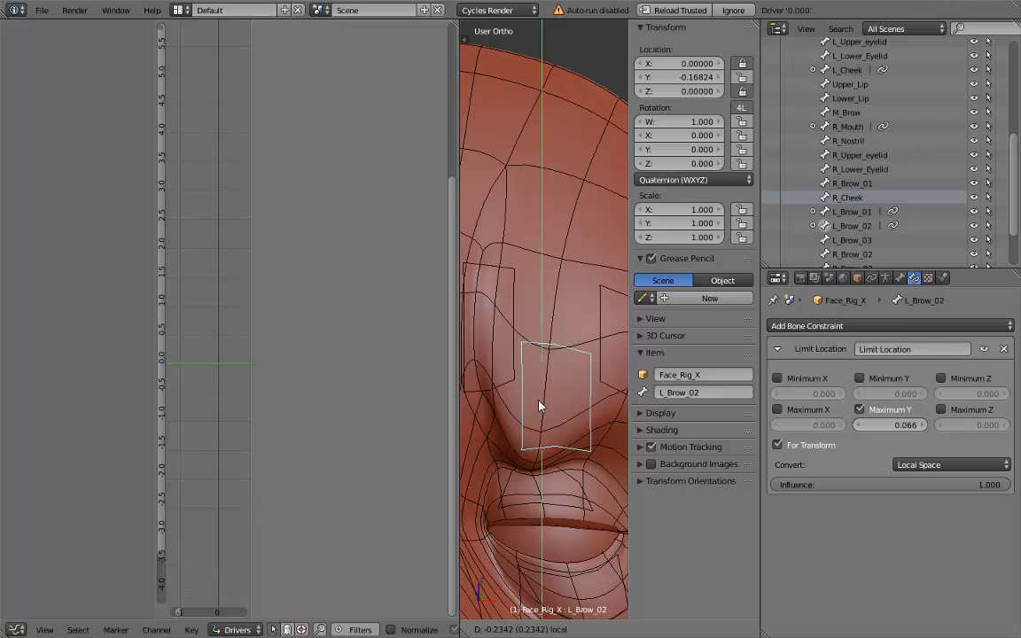
pyautogui.click(539, 405)
pyautogui.click(696, 77)
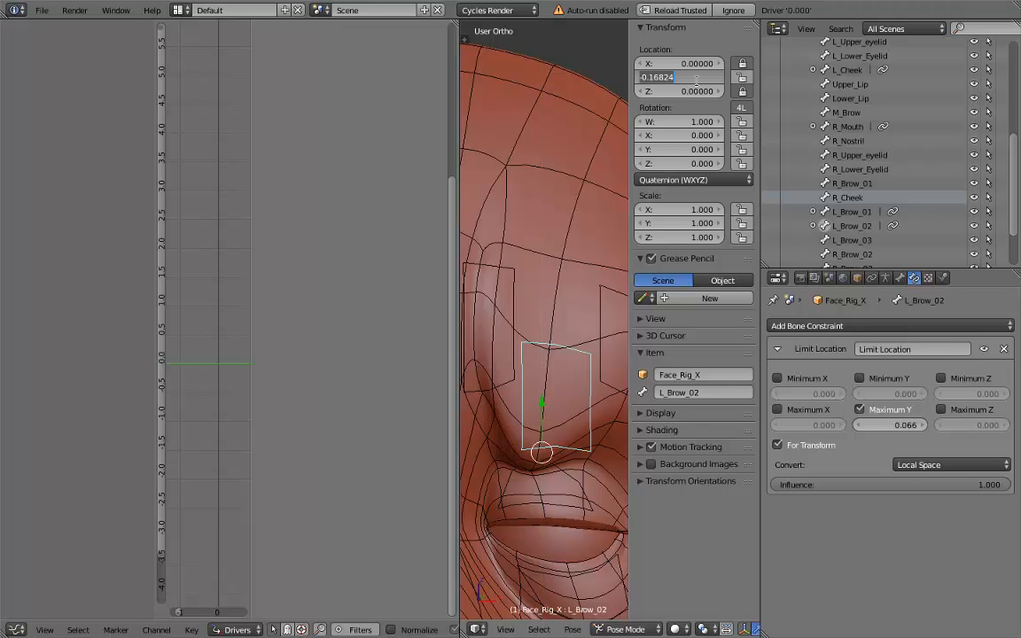
pyautogui.press('Escape')
pyautogui.click(859, 379)
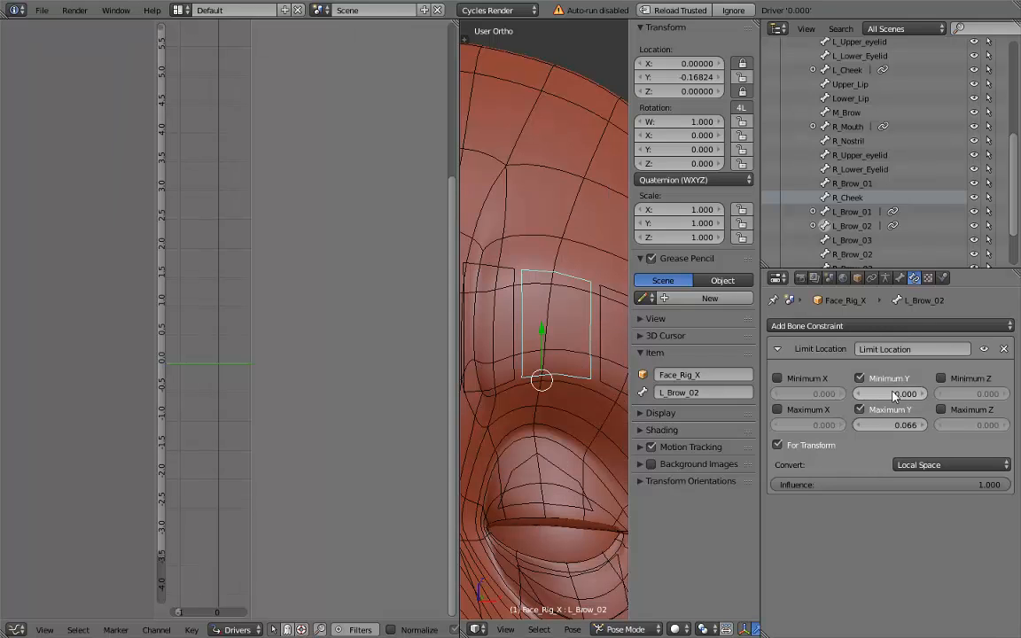
pyautogui.hotkey('ctrl', 'v')
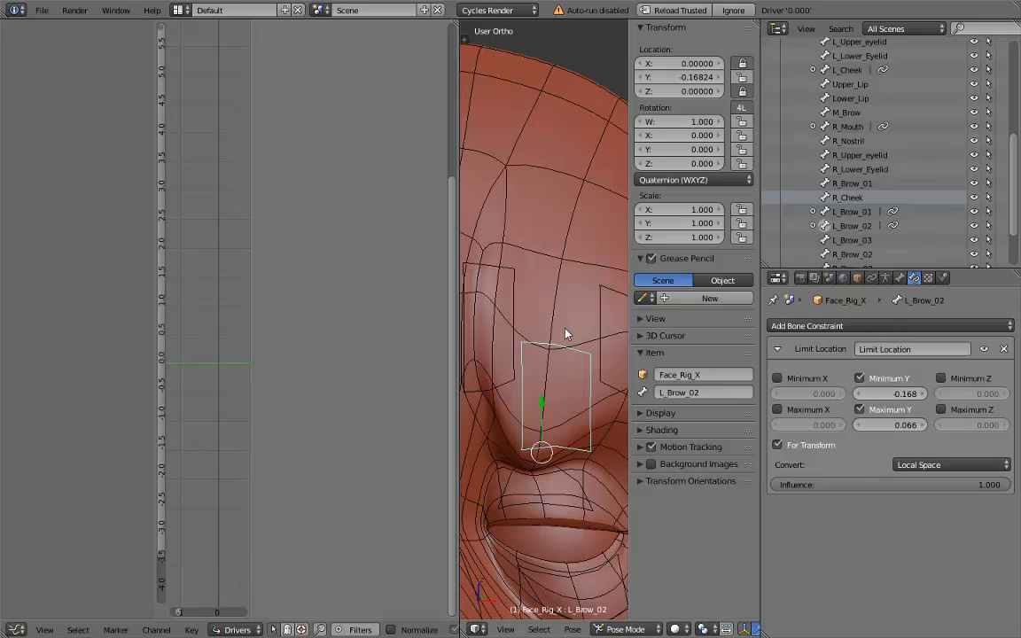
# - Clear L_Brow_02's location and move the bone down and up along local Y to test its limits
pyautogui.hotkey('alt', 'g')
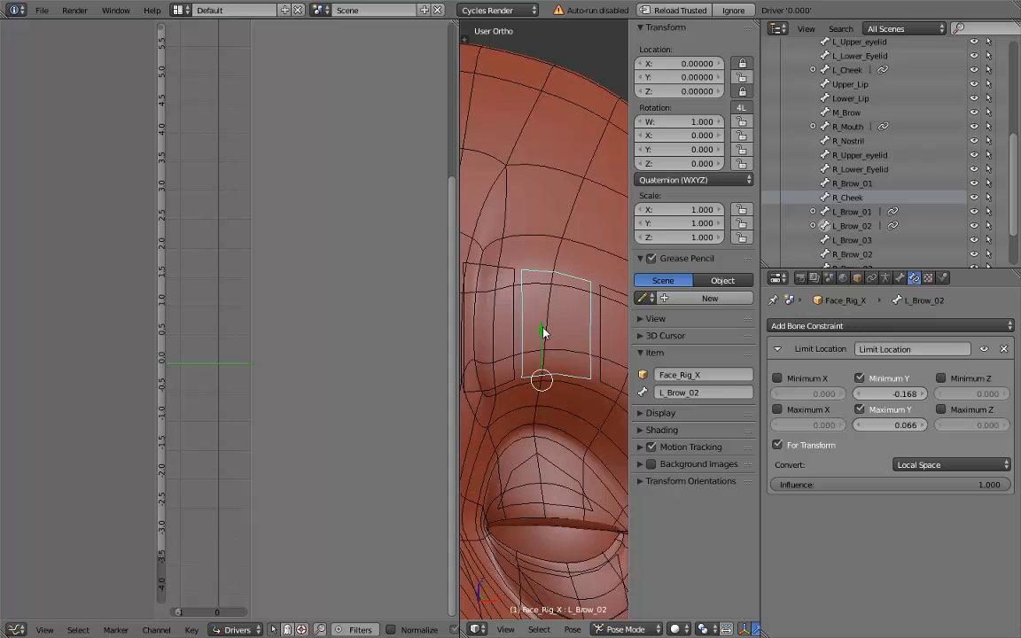
pyautogui.press('g')
pyautogui.press('y')
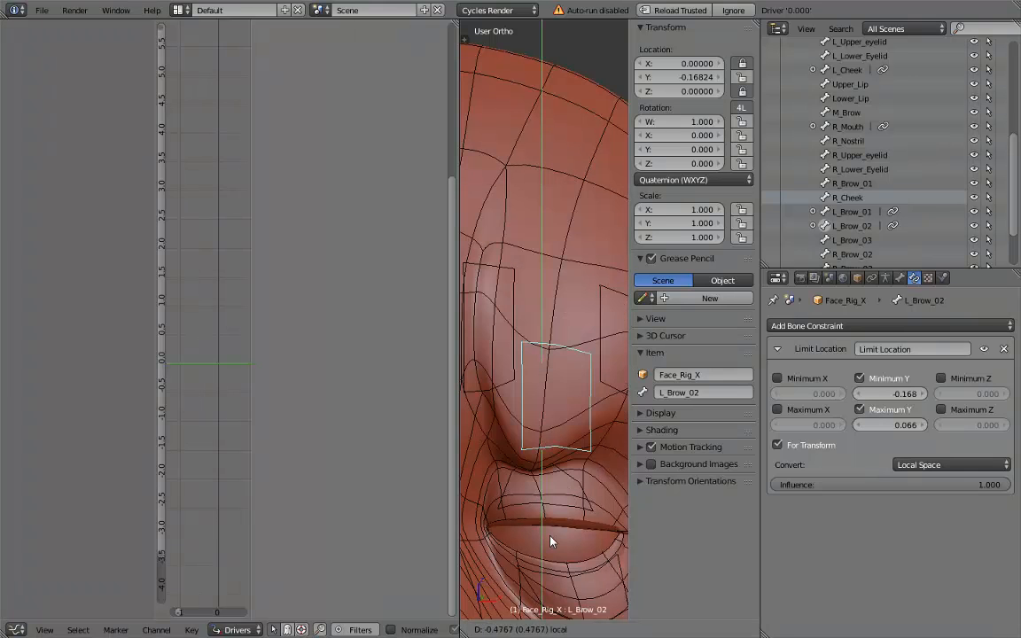
pyautogui.click(530, 96)
# - Select the R_Brow_02 bone on the opposite brow and add a Limit Location constraint to it
pyautogui.scroll(-3, 528, 292)
pyautogui.keyDown('shift'); pyautogui.moveTo(524, 327); pyautogui.dragTo(596, 310, button='middle'); pyautogui.keyUp('shift')
pyautogui.keyDown('shift'); pyautogui.moveTo(490, 288); pyautogui.dragTo(505, 286, button='middle'); pyautogui.keyUp('shift')
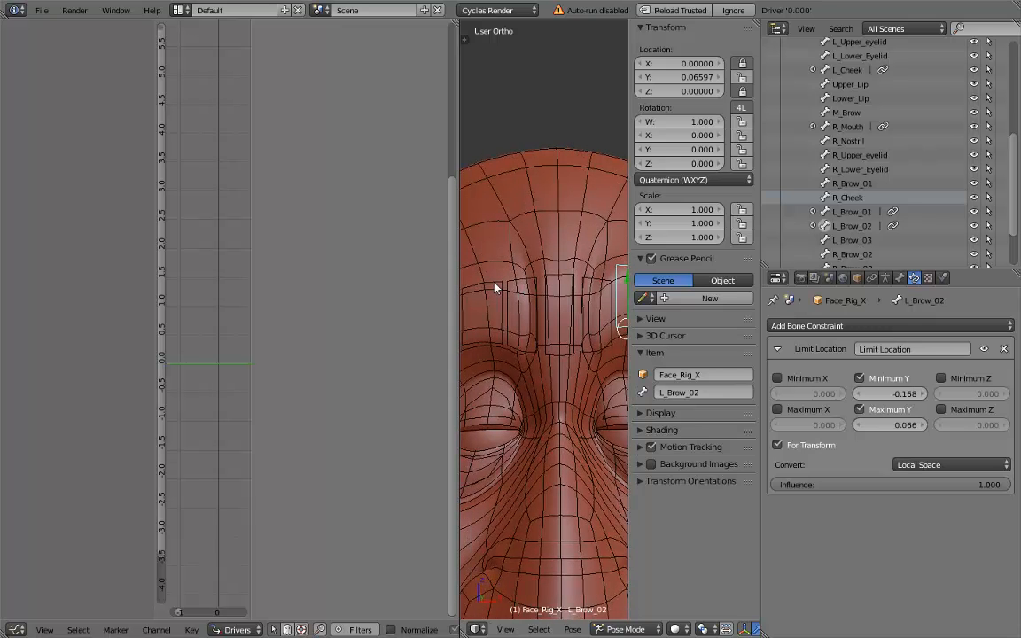
pyautogui.rightClick(495, 288)
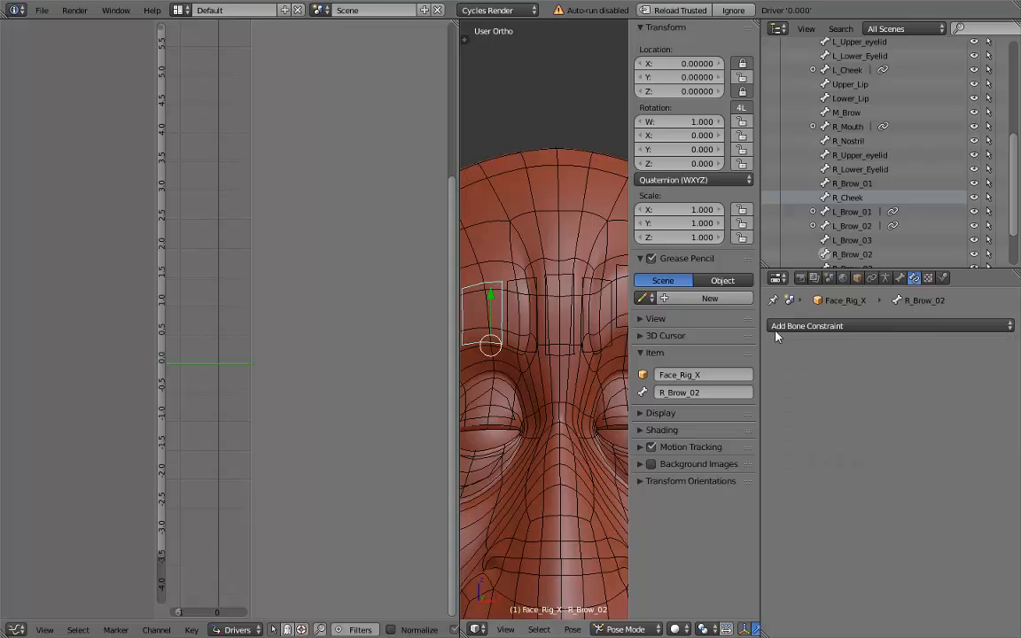
pyautogui.click(892, 325)
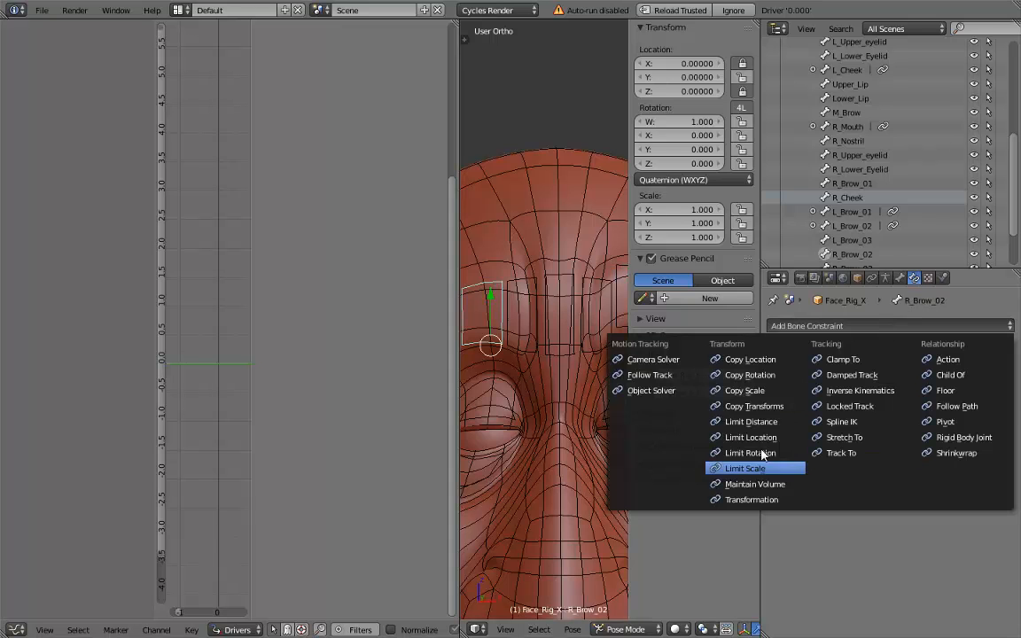
pyautogui.click(684, 436)
# - Enable the Y limits on R_Brow_02's Limit Location constraint, with Maximum Y 0.066 and Minimum Y -0.168
pyautogui.click(859, 378)
pyautogui.click(858, 409)
pyautogui.click(877, 425)
pyautogui.write('0')
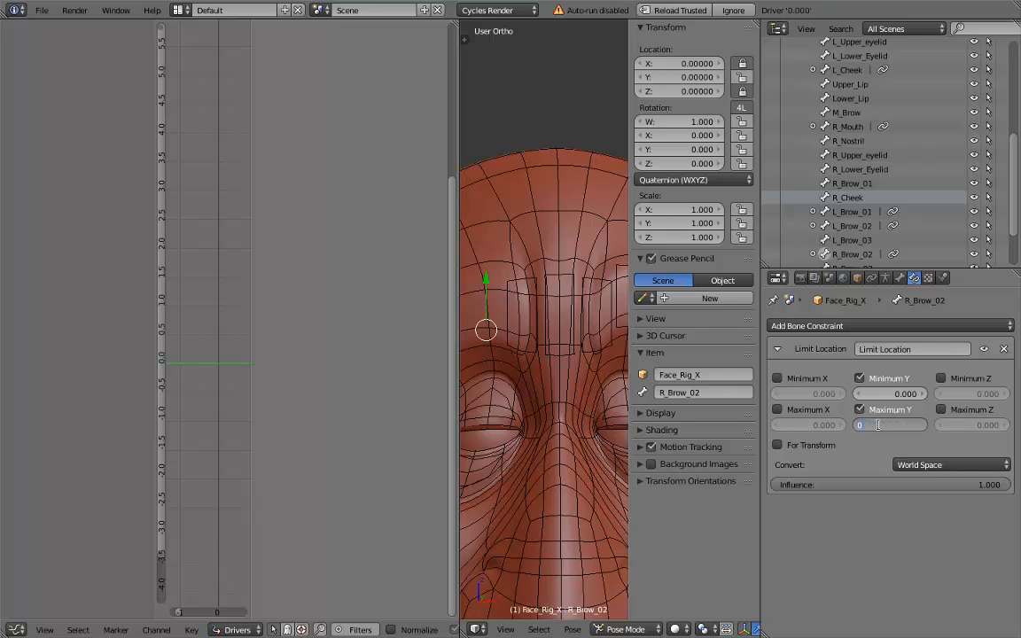
pyautogui.write('.066')
pyautogui.press('Return')
pyautogui.click(885, 393)
pyautogui.press('BackSpace')
pyautogui.press('Return')
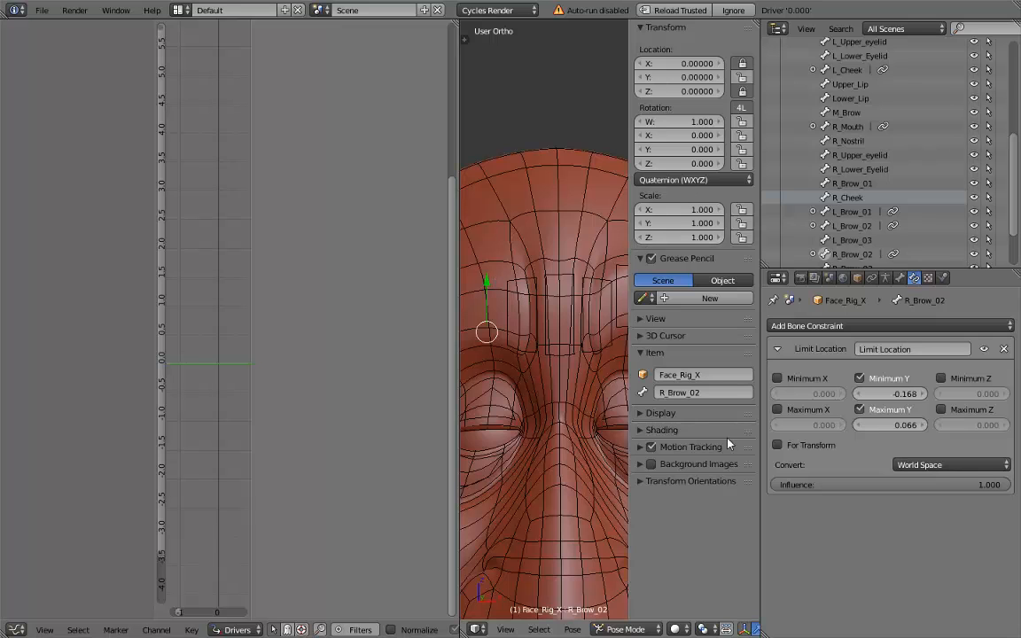
# - Turn on For Transform and set the conversion to Local Space for R_Brow_02's Limit Location constraint
pyautogui.click(777, 445)
pyautogui.click(951, 464)
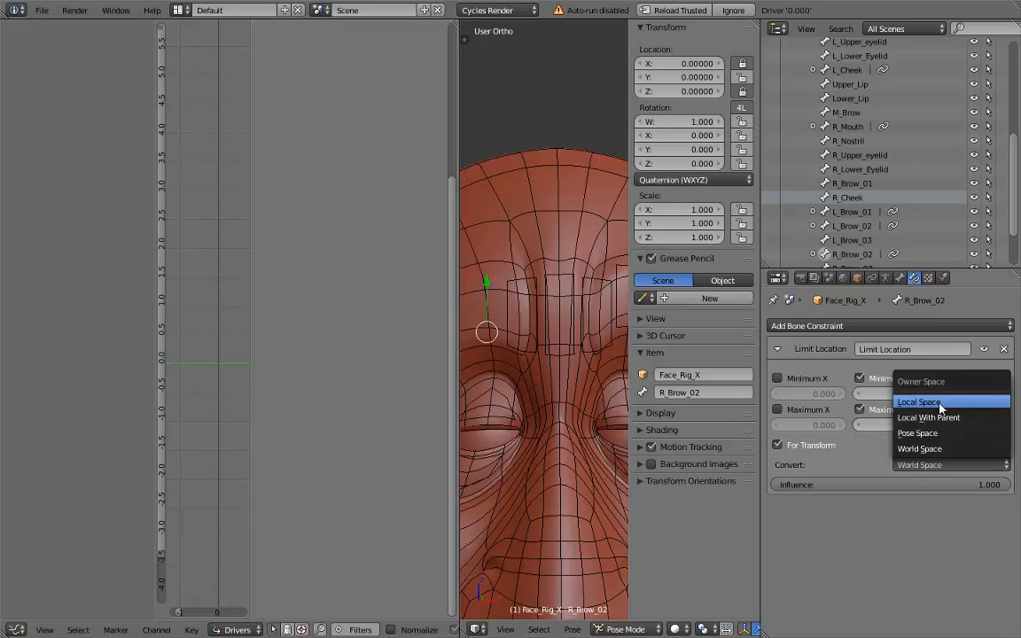
pyautogui.click(941, 403)
# - Move R_Brow_02 up and down along its local Y axis to test the location limits
pyautogui.press('g')
pyautogui.press('y')
pyautogui.press('y')
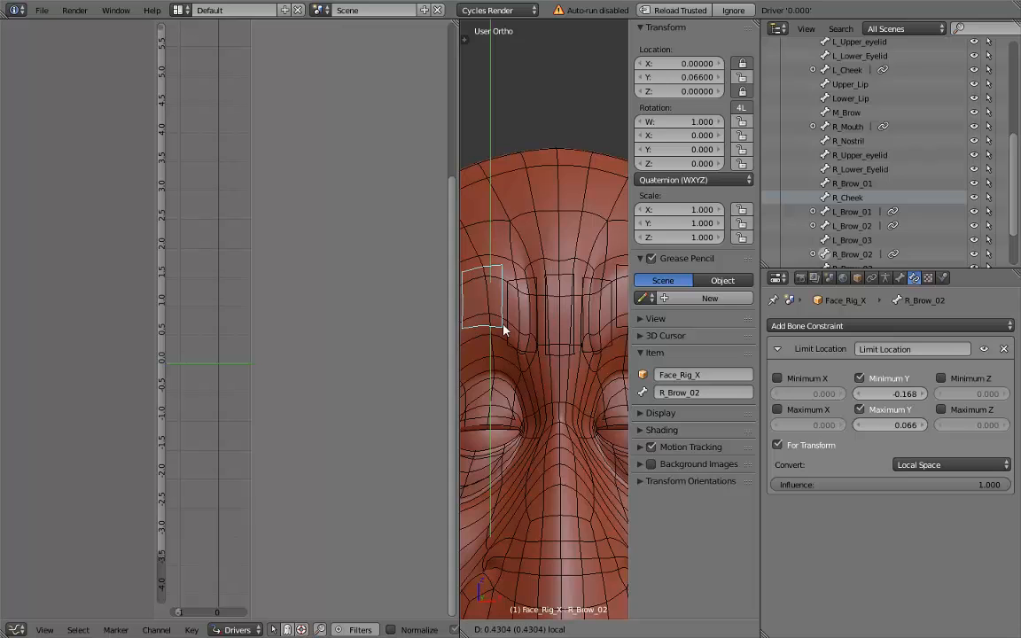
pyautogui.moveTo(503, 156); pyautogui.dragTo(526, 398)
# - Select the outer brow bone L_Brow_03 and widen the 3D view into the graph editor's space
pyautogui.scroll(-2, 528, 396)
pyautogui.moveTo(529, 393)
pyautogui.mouseDown(button='middle')
pyautogui.moveTo(566, 408)
pyautogui.moveTo(518, 375)
pyautogui.mouseUp(button='middle')
pyautogui.rightClick(540, 351)
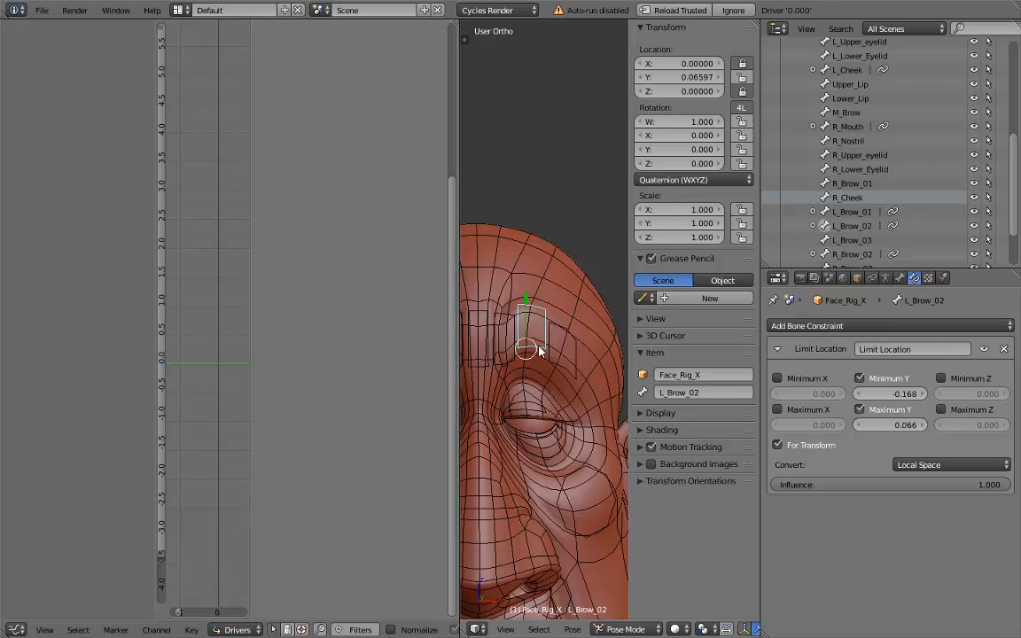
pyautogui.scroll(3, 570, 383)
pyautogui.rightClick(569, 390)
pyautogui.moveTo(457, 416); pyautogui.dragTo(235, 420)
pyautogui.scroll(2, 423, 404)
pyautogui.keyDown('shift'); pyautogui.moveTo(453, 398); pyautogui.dragTo(501, 330, button='middle'); pyautogui.keyUp('shift')
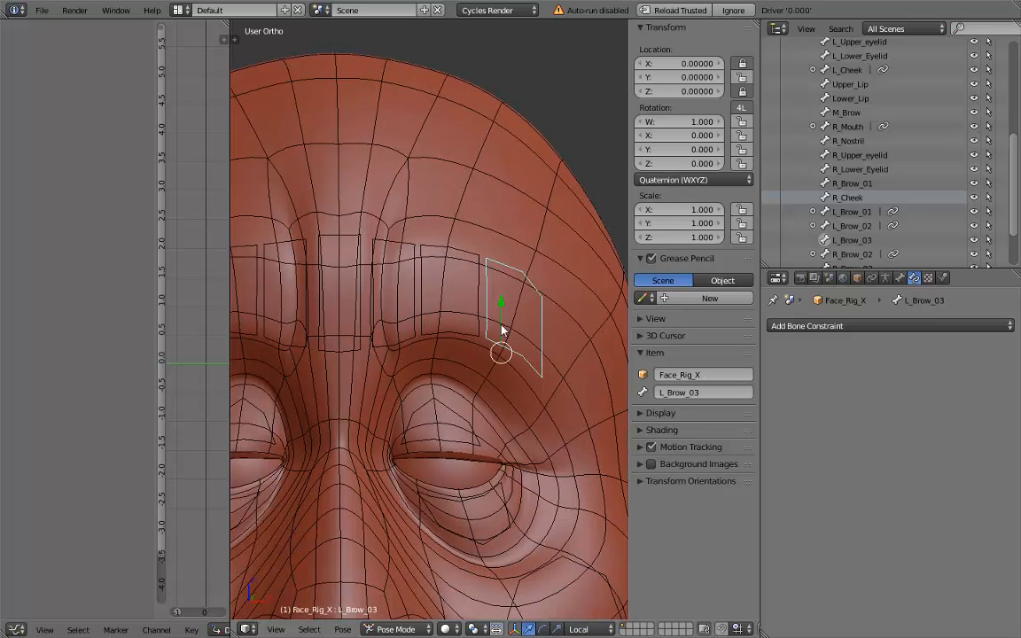
# - Raise L_Brow_03 to about 0.065 on local Y and add a Limit Location constraint with that value as Maximum Y
pyautogui.moveTo(496, 302)
pyautogui.mouseDown()
pyautogui.moveTo(501, 273)
pyautogui.moveTo(499, 286)
pyautogui.mouseUp()
pyautogui.click(695, 78)
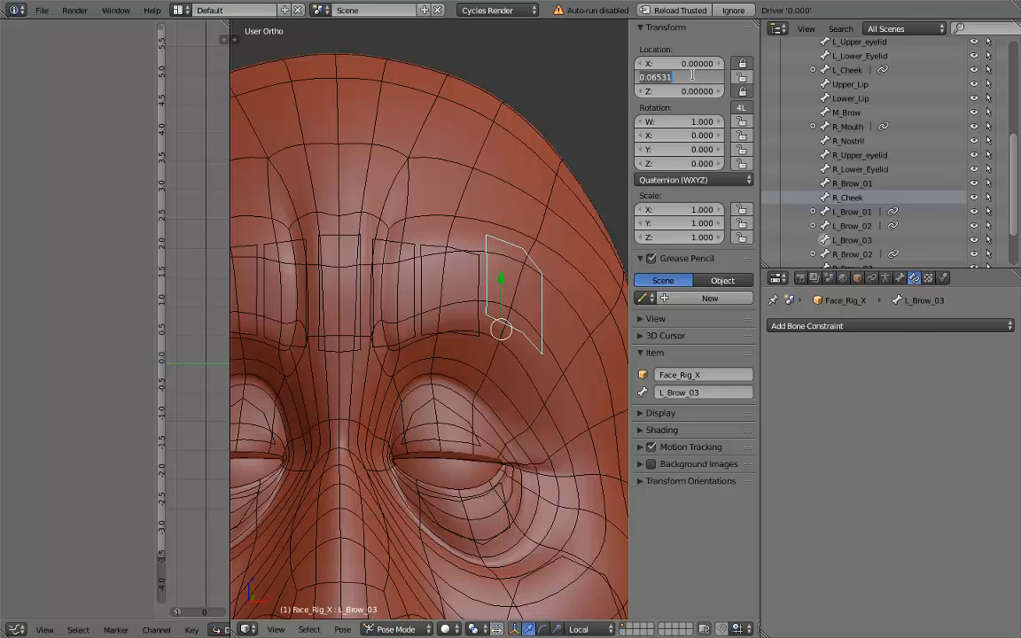
pyautogui.click(904, 326)
pyautogui.click(904, 327)
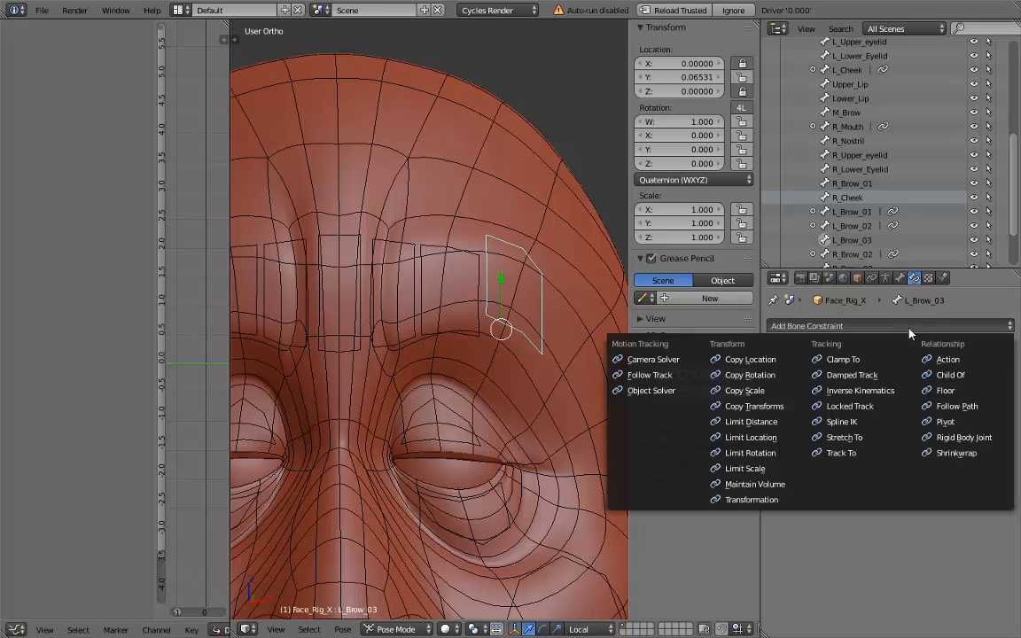
pyautogui.click(783, 434)
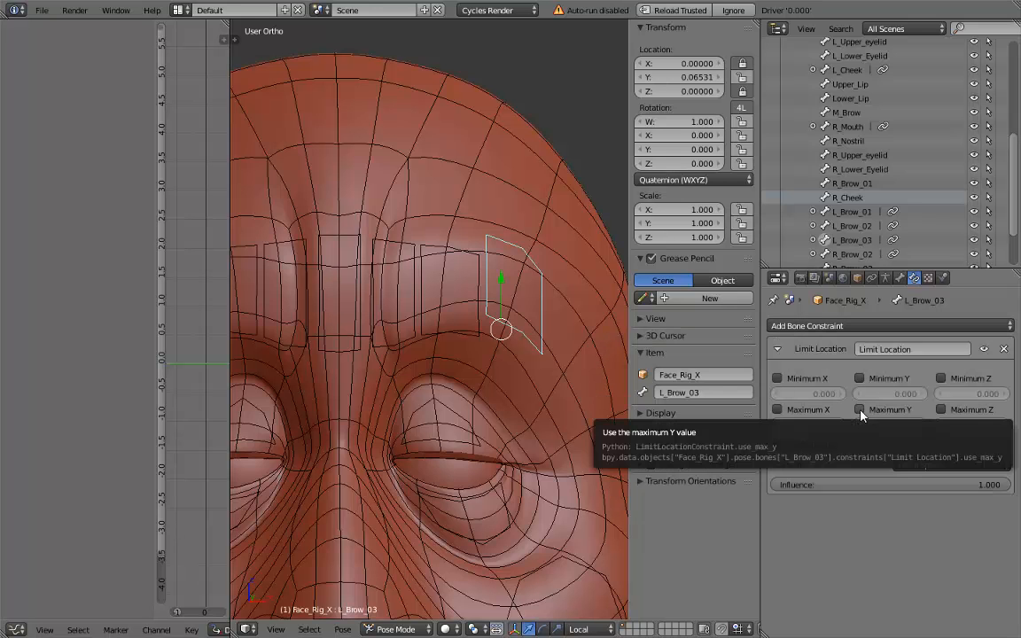
pyautogui.click(860, 410)
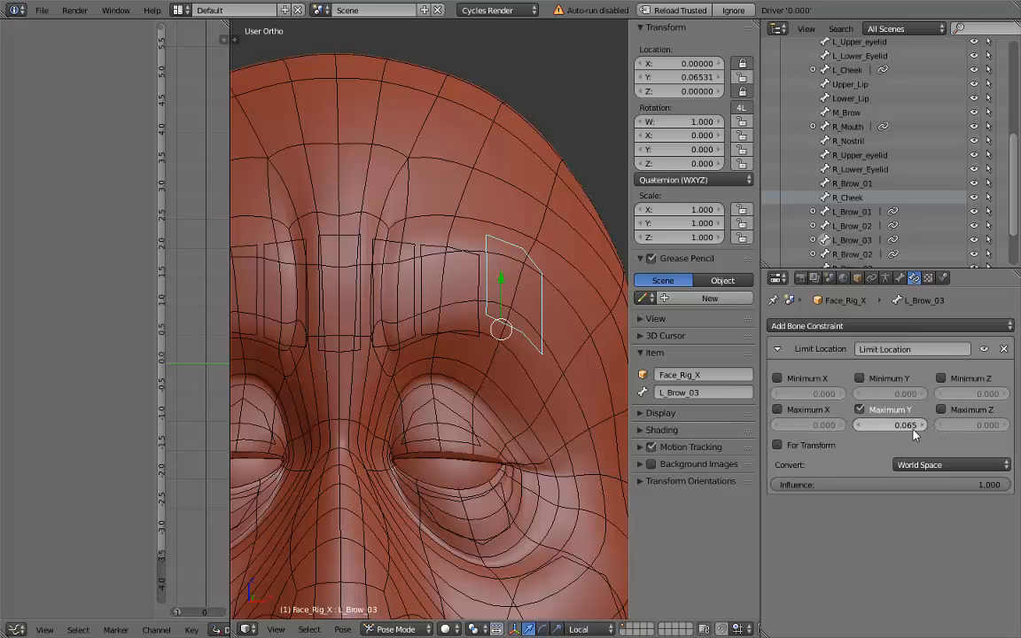
# - Lower L_Brow_03 to about -0.170 on local Y, enable that value as Minimum Y, and clear the bone's location
pyautogui.moveTo(502, 280); pyautogui.dragTo(502, 374)
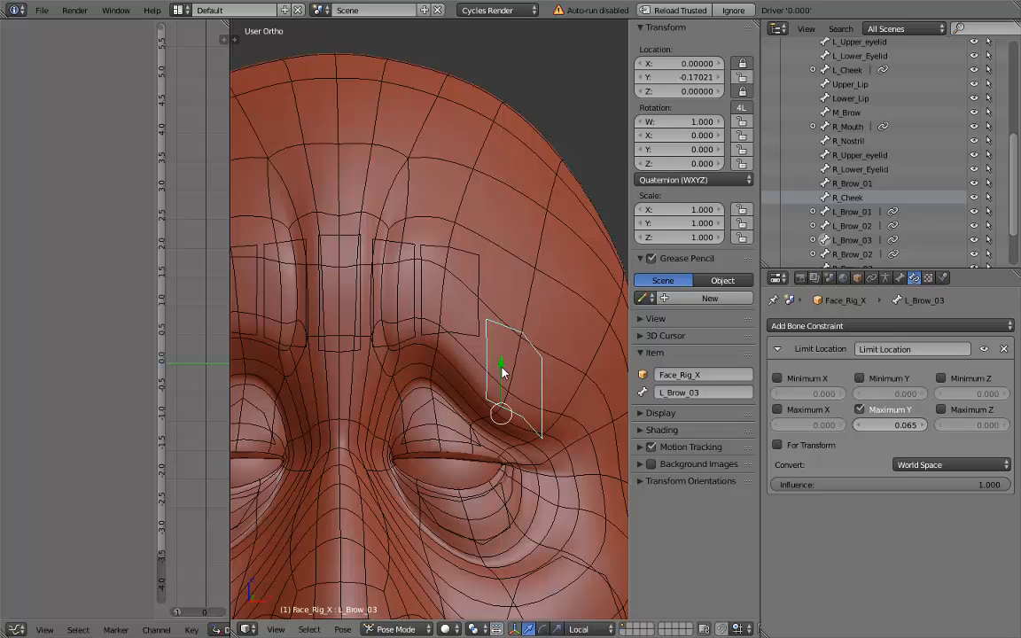
pyautogui.doubleClick(706, 77)
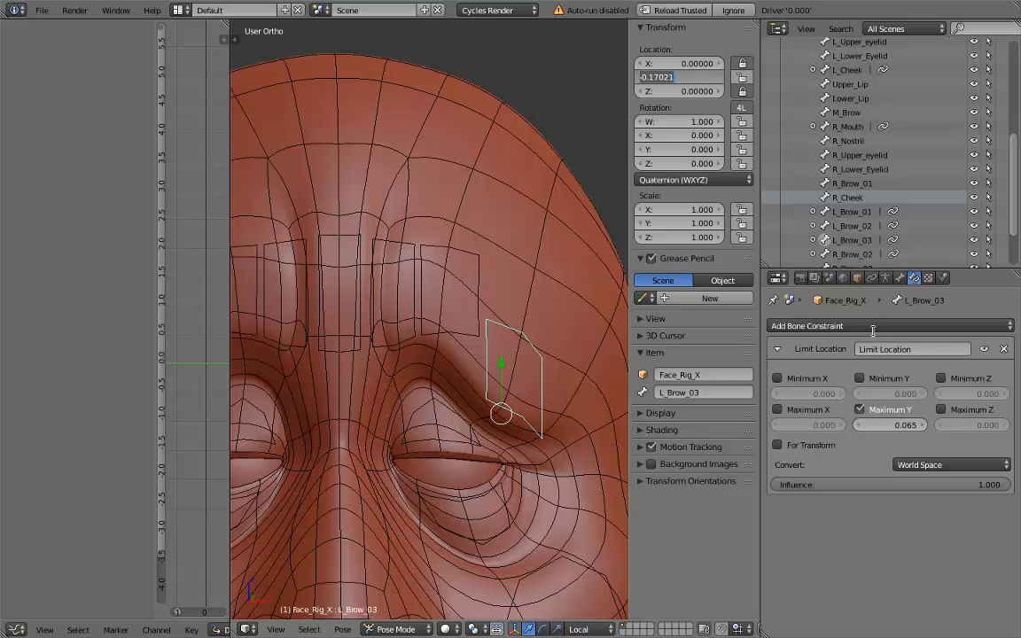
pyautogui.press('Return')
pyautogui.click(859, 379)
pyautogui.press('BackSpace')
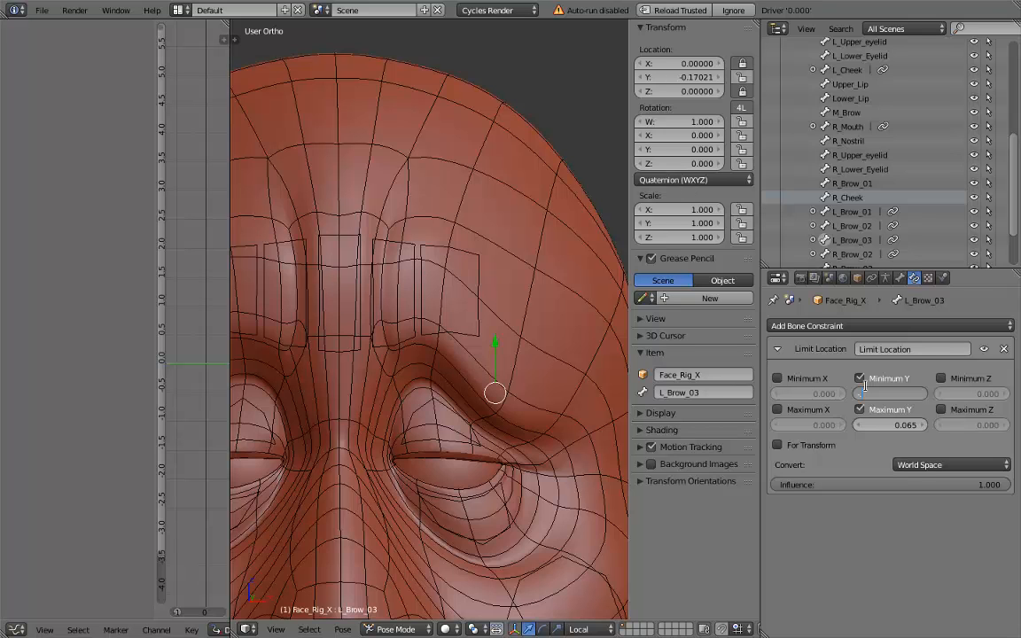
pyautogui.press('Return')
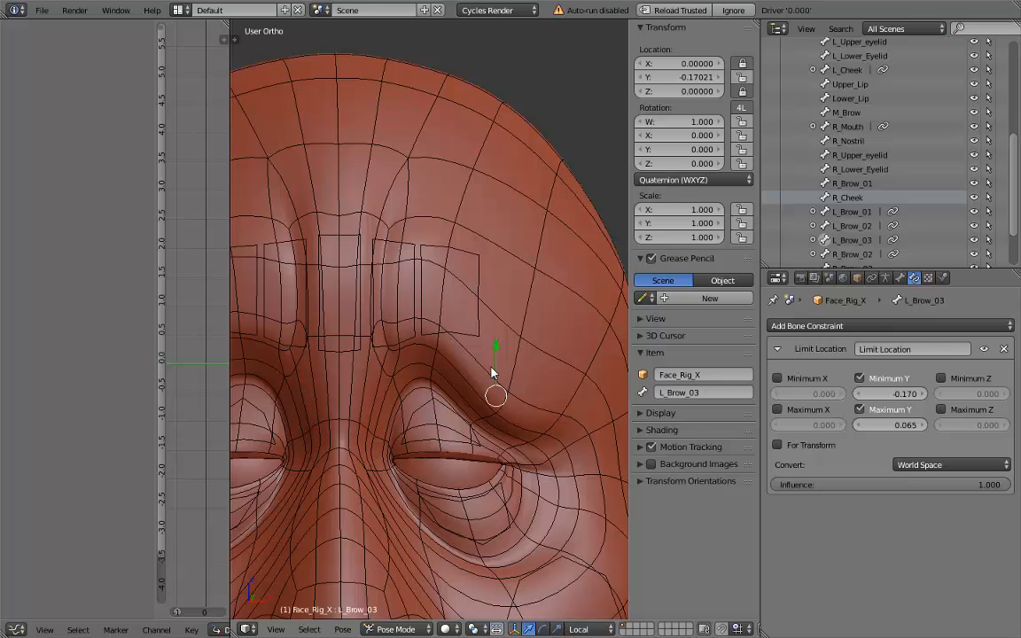
pyautogui.hotkey('alt', 'g')
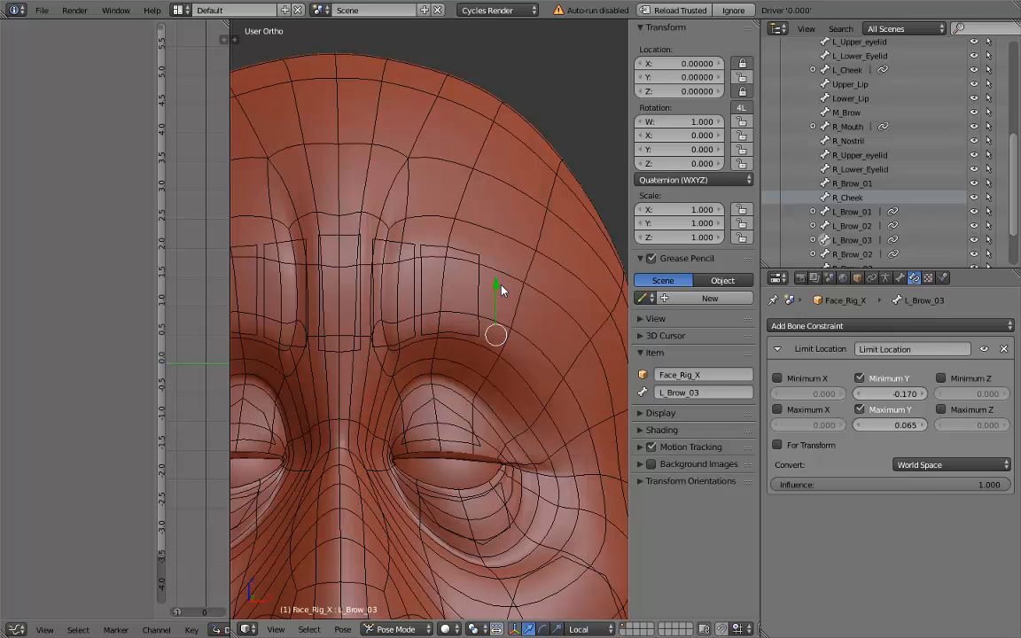
# - Set L_Brow_03's Limit Location constraint to For Transform in Local Space, test it by raising the bone, and clear its location
pyautogui.click(777, 445)
pyautogui.click(916, 466)
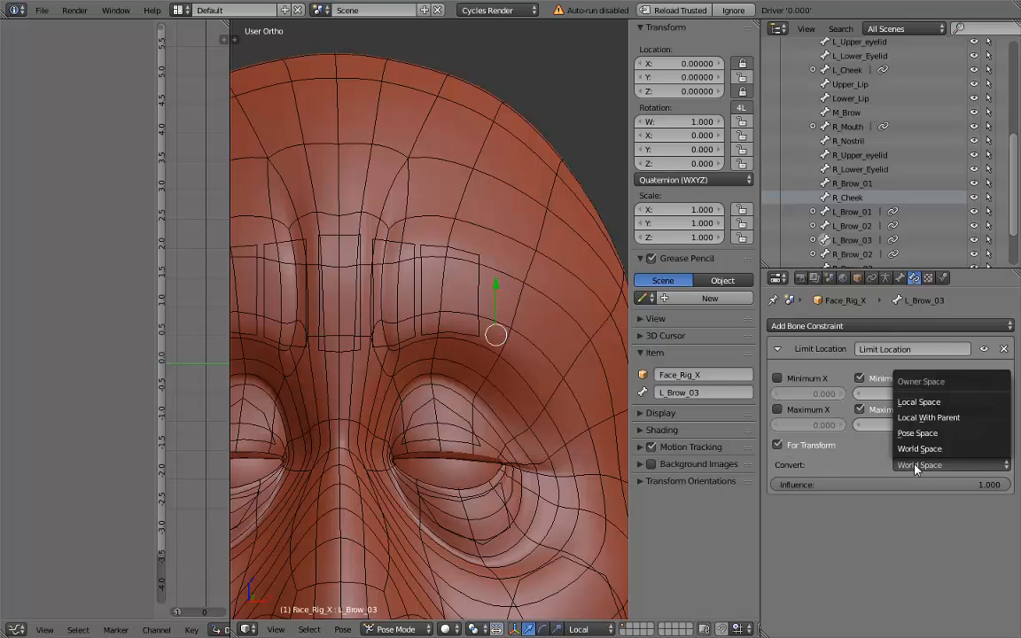
pyautogui.click(913, 402)
pyautogui.moveTo(502, 319); pyautogui.dragTo(506, 209)
pyautogui.hotkey('alt', 'g')
# - Add a Limit Location constraint to the outer brow bone R_Brow_03, with For Transform enabled and Local Space conversion
pyautogui.keyDown('shift'); pyautogui.moveTo(404, 309); pyautogui.dragTo(532, 320, button='middle'); pyautogui.keyUp('shift')
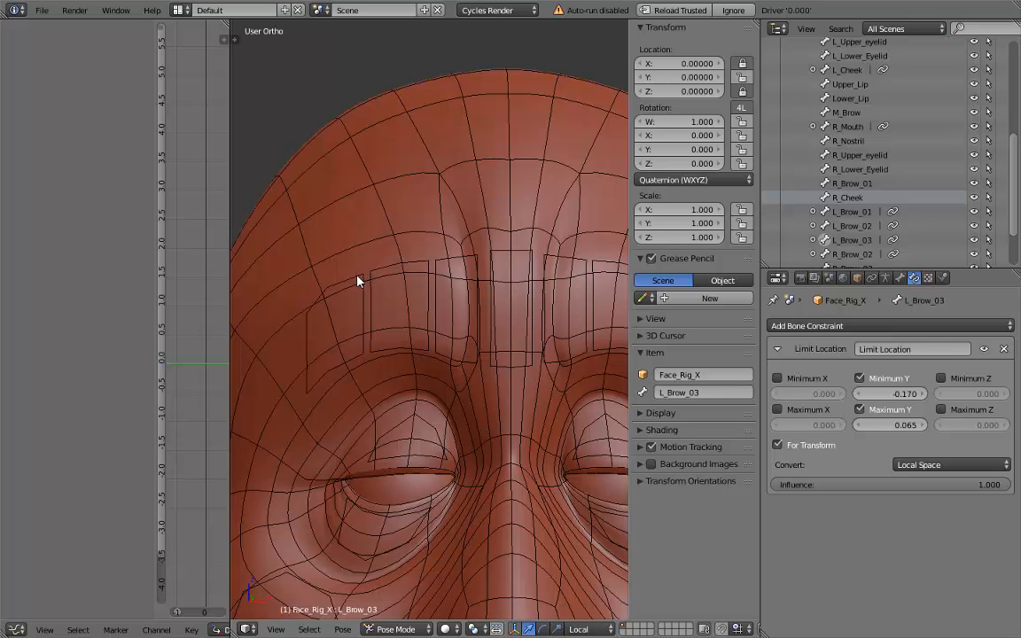
pyautogui.rightClick(357, 280)
pyautogui.click(932, 326)
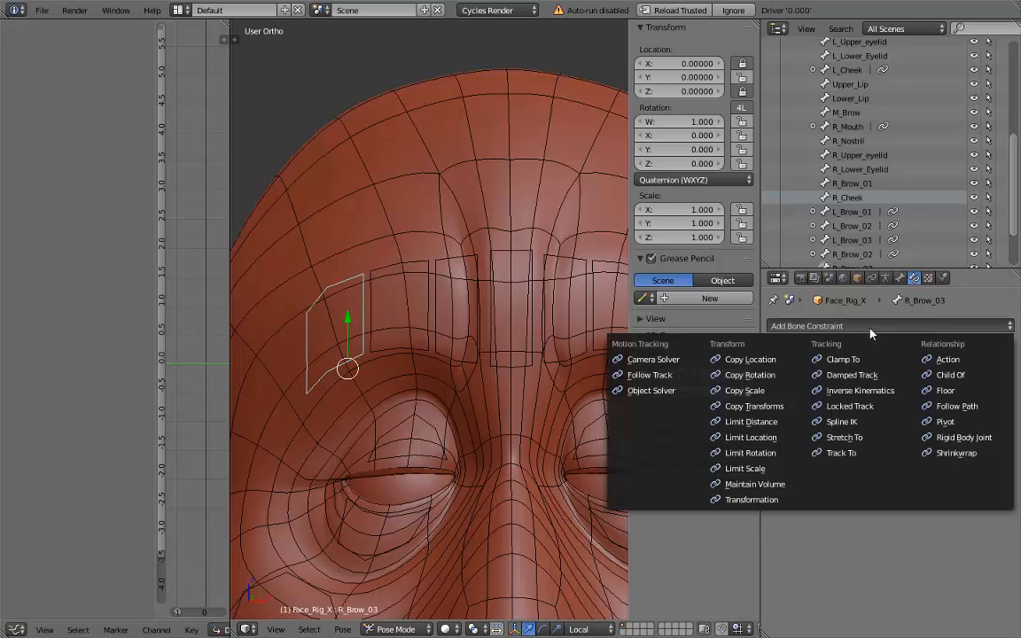
pyautogui.click(751, 436)
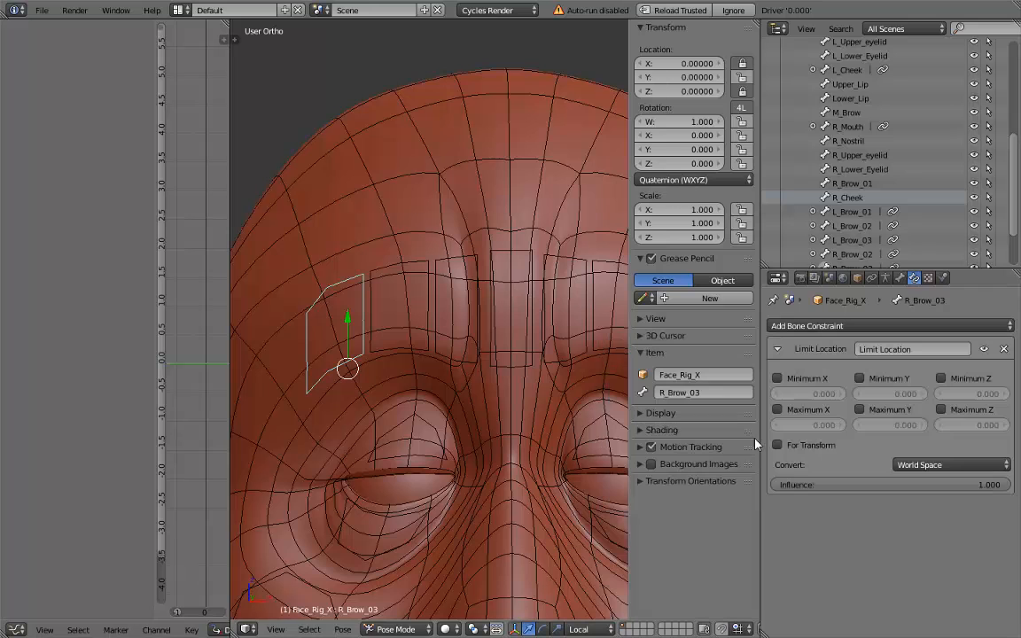
pyautogui.click(891, 461)
pyautogui.click(948, 400)
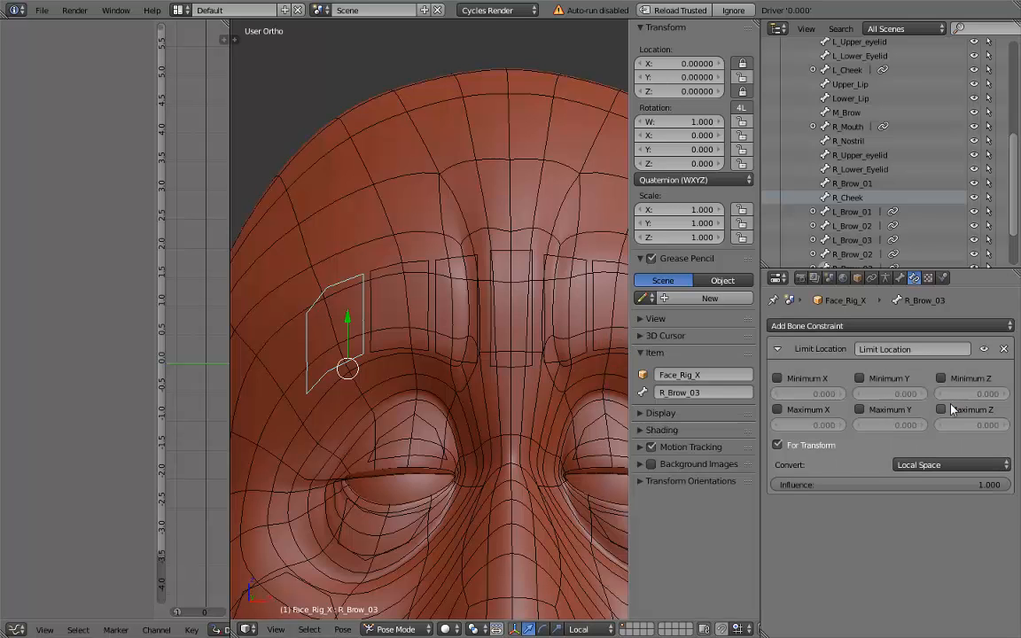
# - Enable R_Brow_03's Y limits with Minimum Y at -0.17 and Maximum Y at 0.065
pyautogui.click(858, 377)
pyautogui.click(883, 392)
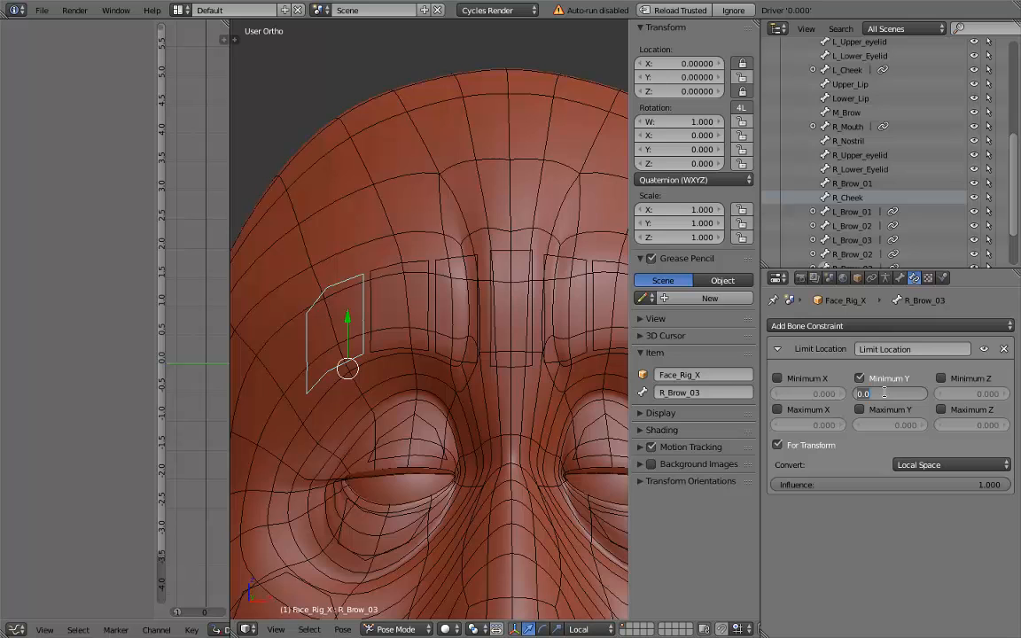
pyautogui.write('-0')
pyautogui.write('.17')
pyautogui.press('Return')
pyautogui.click(858, 409)
pyautogui.click(887, 425)
pyautogui.write('.065')
pyautogui.press('Return')
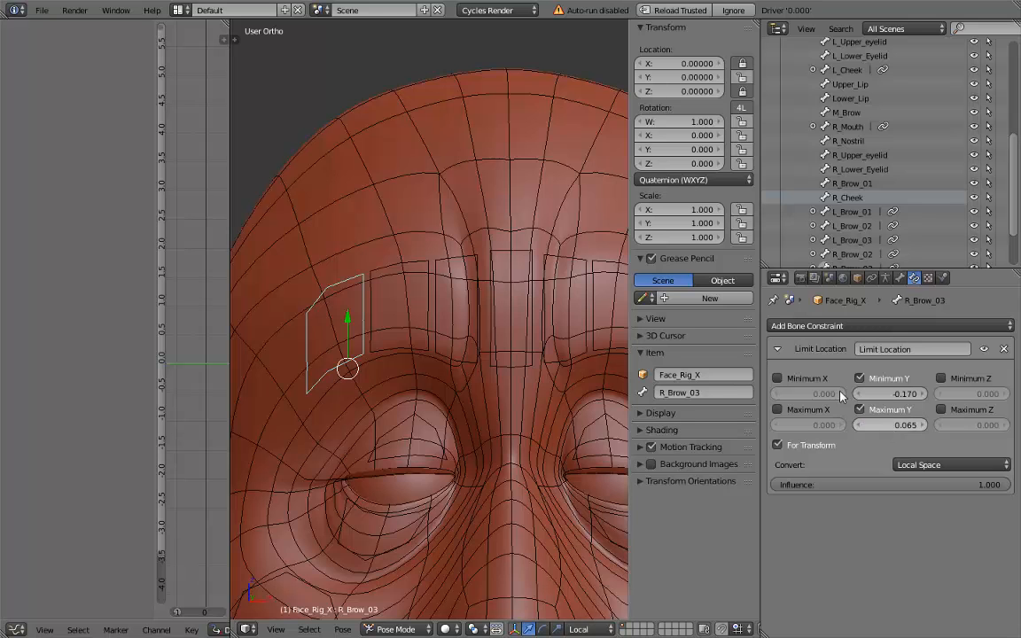
# - Lower R_Brow_03 along its local Y axis to test the limit, and clear its location
pyautogui.moveTo(348, 321); pyautogui.dragTo(376, 394)
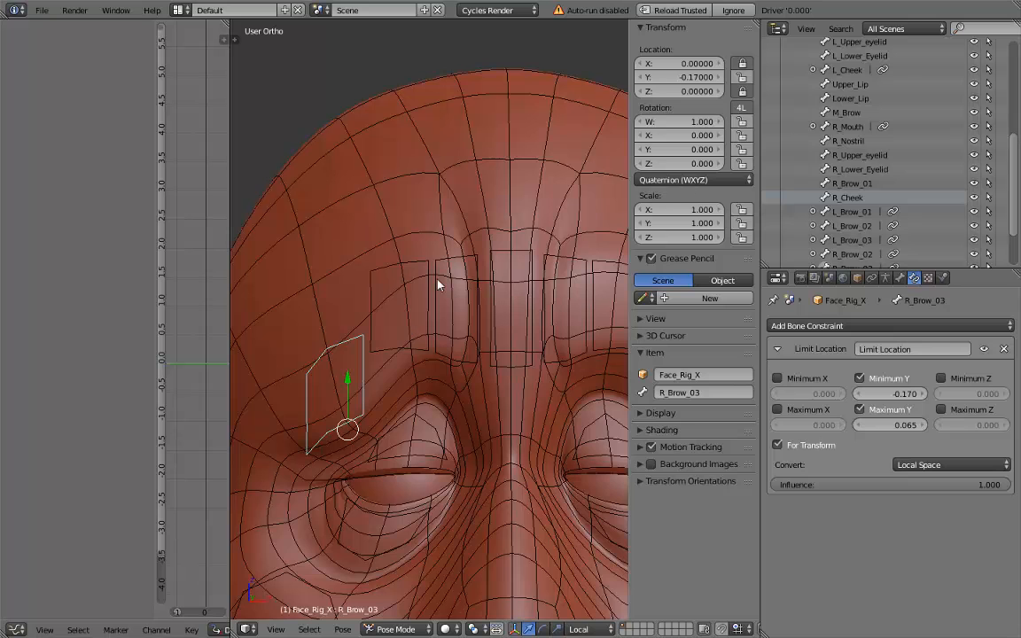
pyautogui.hotkey('alt', 'g')
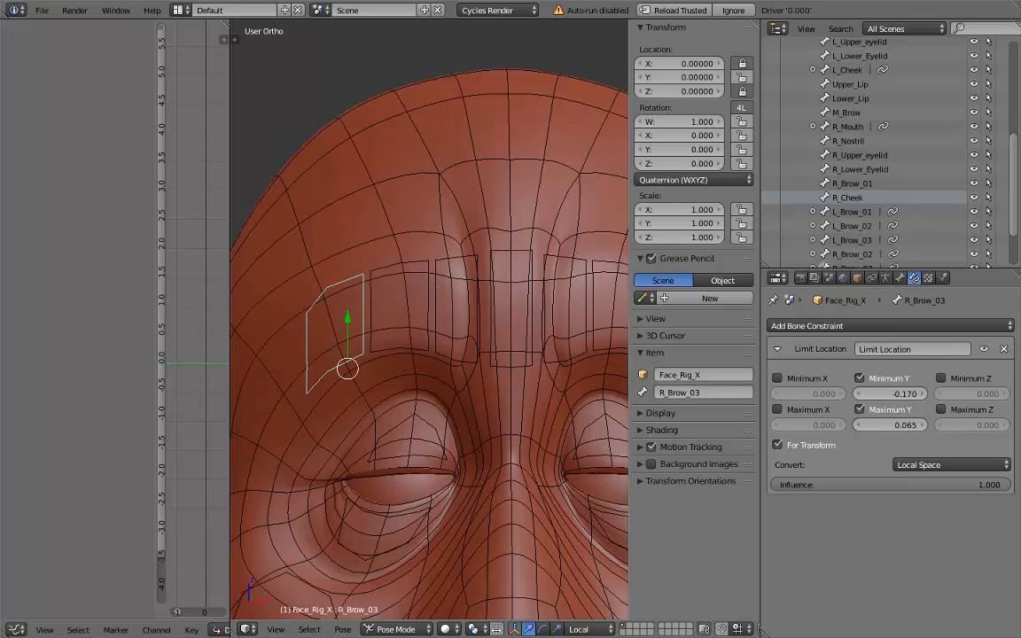
pyautogui.hotkey('alt', 'F11')
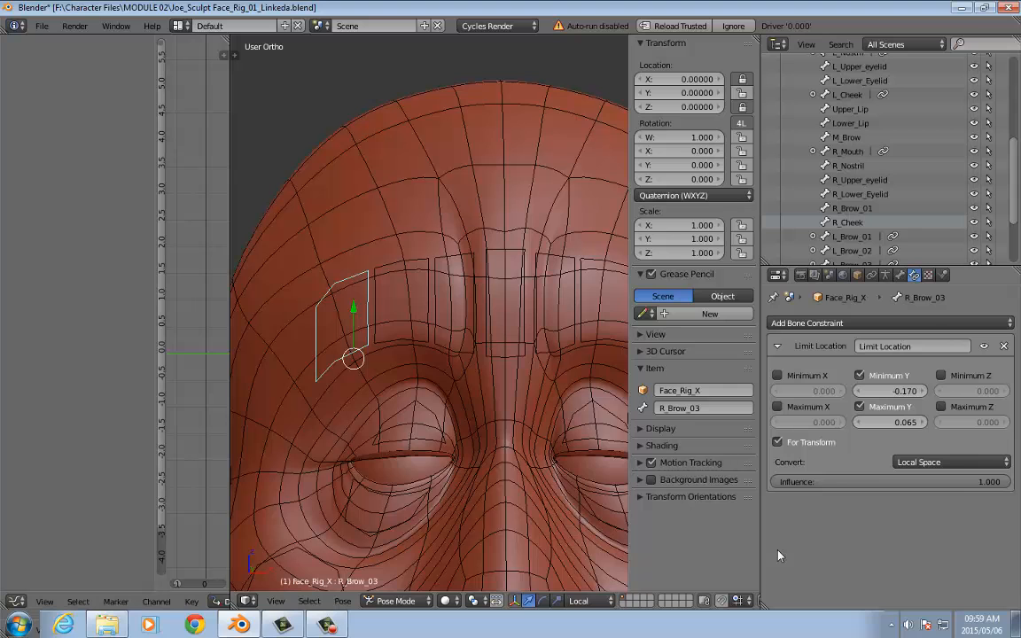
pyautogui.hotkey('alt', 'F11')
# - Select the Upper_Lip bone above the mouth and try to move it along its Y axis
pyautogui.scroll(-5, 479, 347)
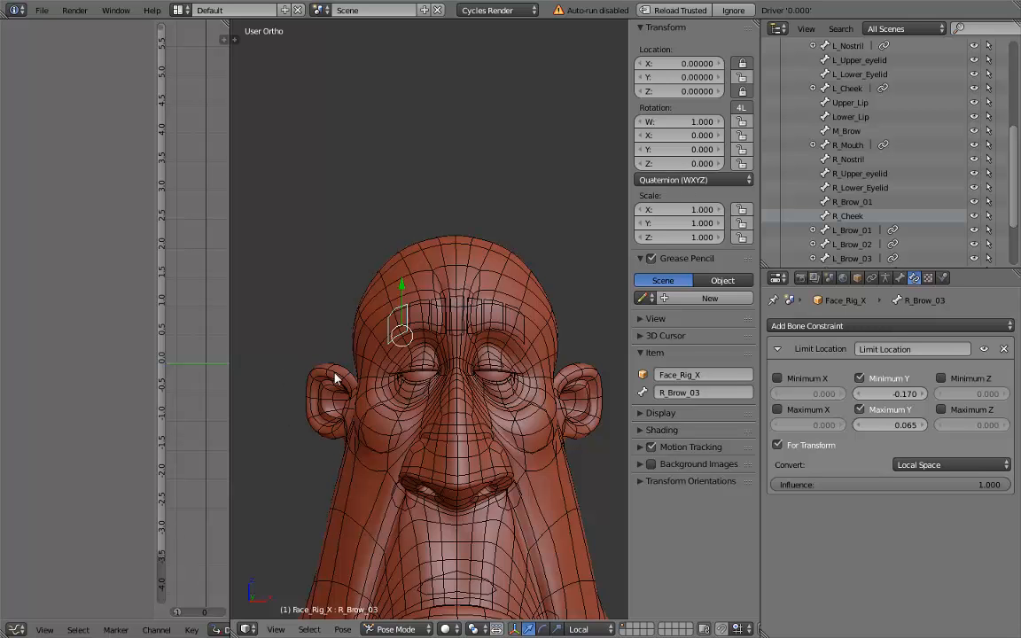
pyautogui.keyDown('shift'); pyautogui.moveTo(476, 471); pyautogui.dragTo(453, 358, button='middle'); pyautogui.keyUp('shift')
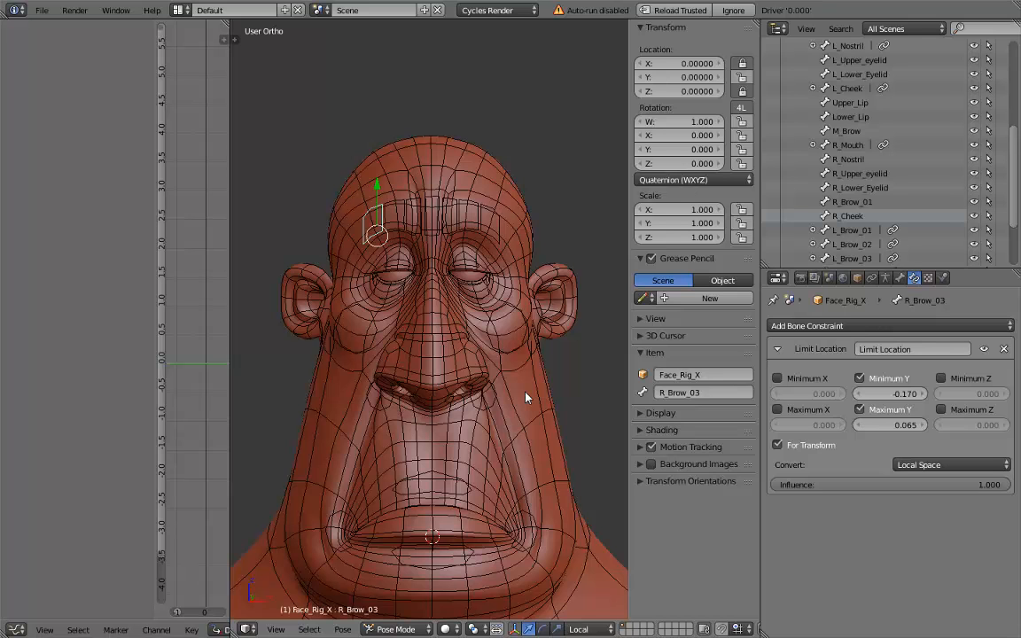
pyautogui.rightClick(445, 479)
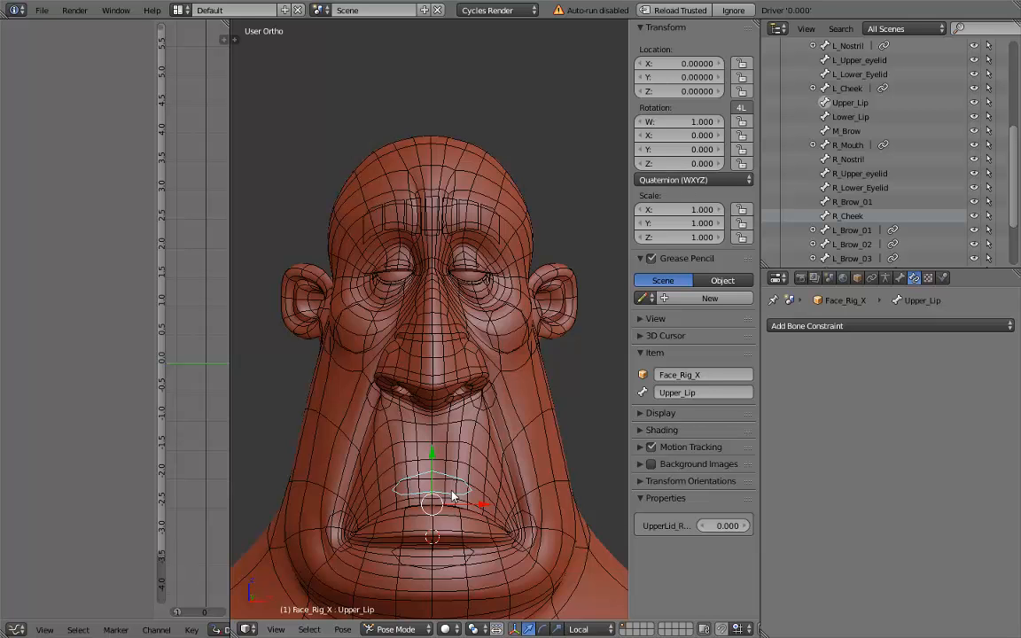
pyautogui.rightClick(469, 556)
pyautogui.rightClick(443, 502)
pyautogui.rightClick(434, 487)
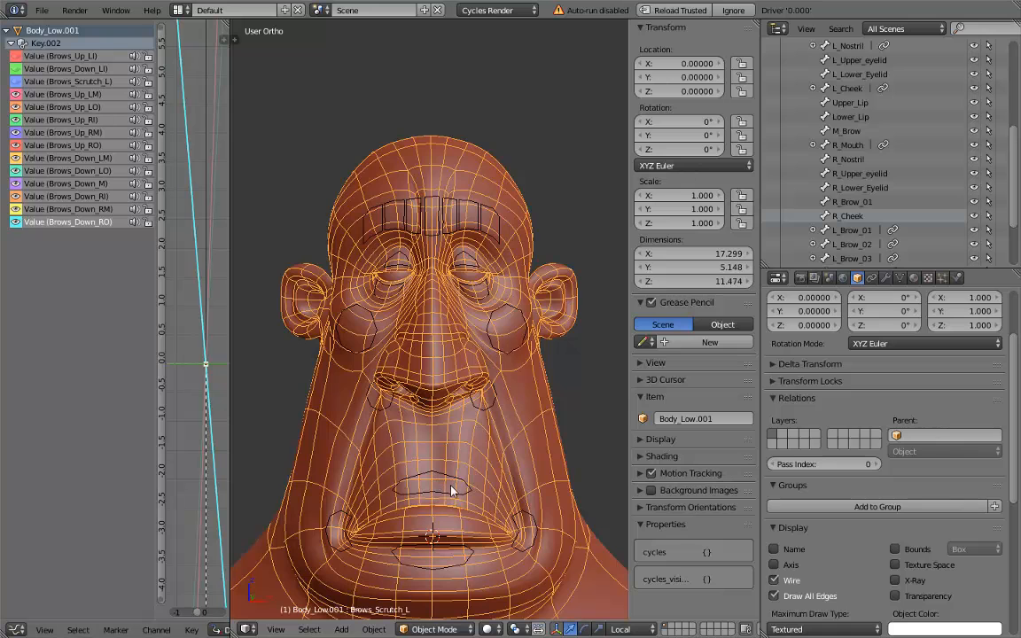
pyautogui.rightClick(454, 493)
pyautogui.press('g')
pyautogui.press('y')
pyautogui.press('y')
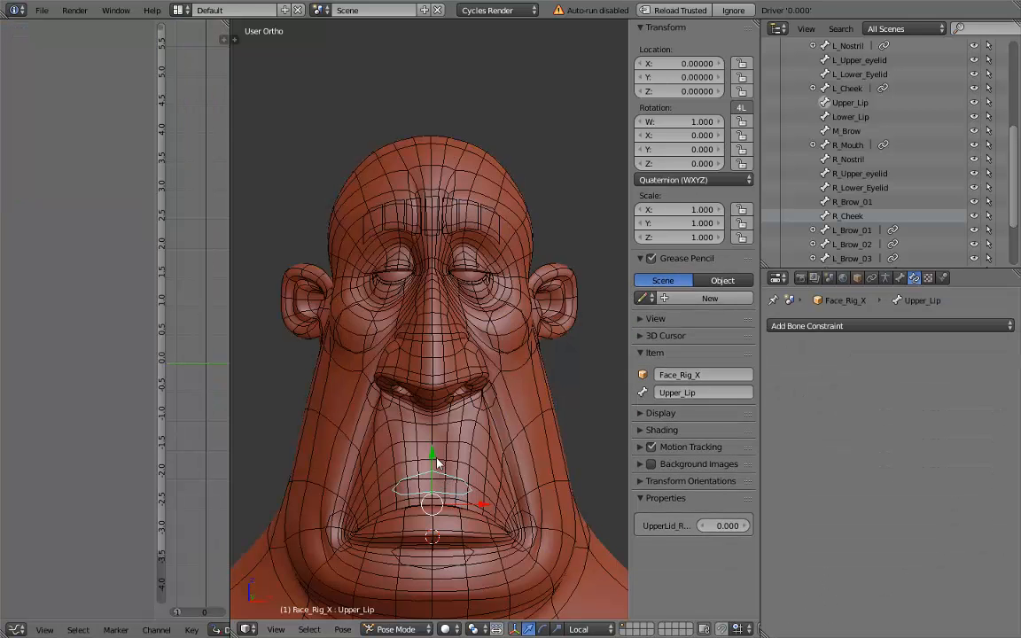
pyautogui.press('Escape')
# - Show the Upper_Lip bone's settings and examine its UpperLid_RollIn custom property
pyautogui.click(900, 277)
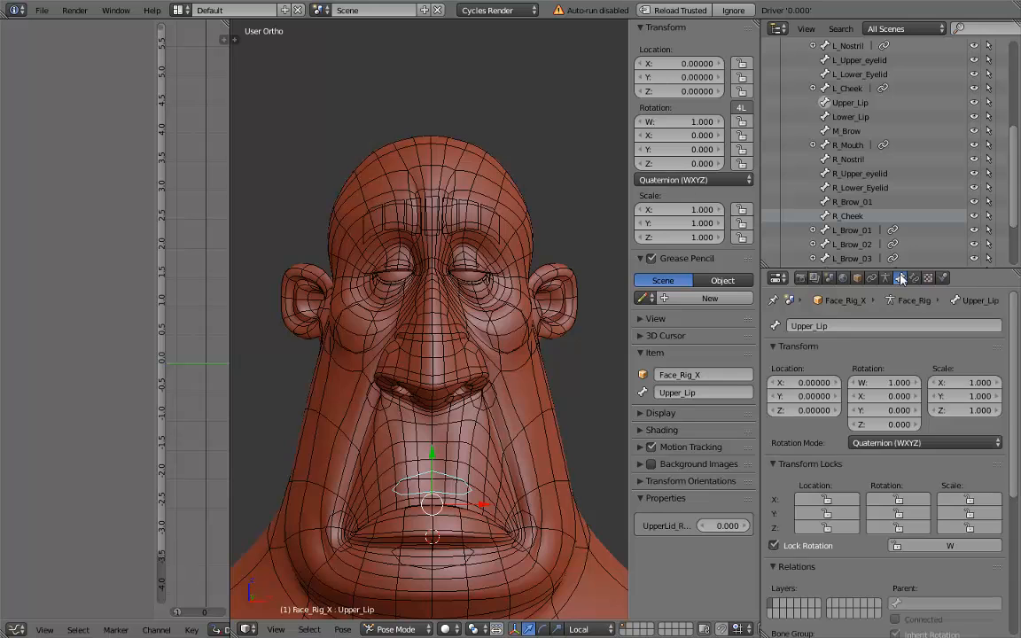
pyautogui.scroll(-5, 910, 574)
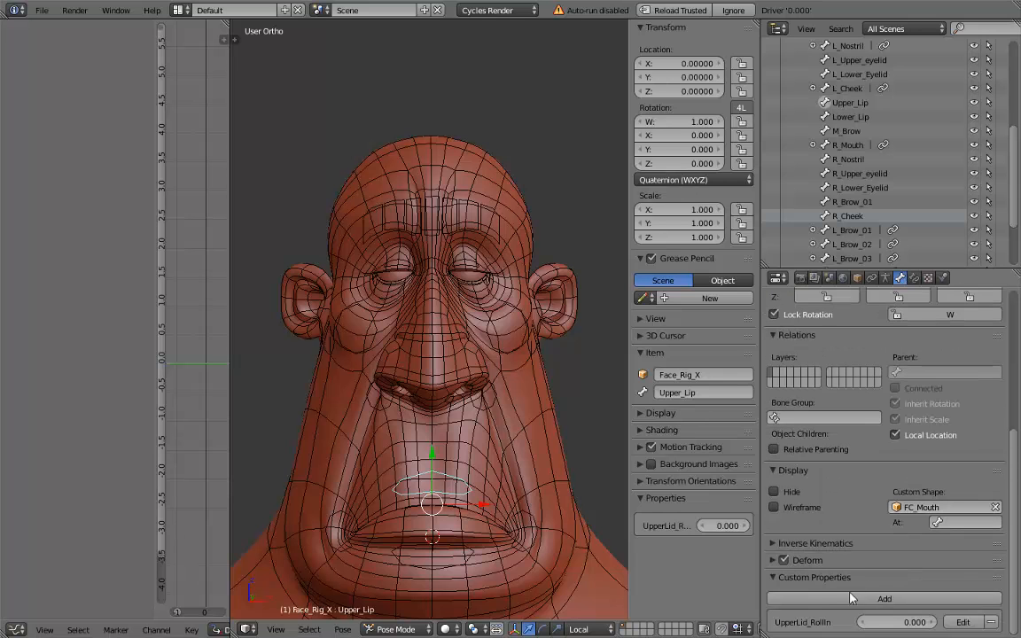
pyautogui.moveTo(715, 527)
pyautogui.mouseDown()
pyautogui.moveTo(759, 527)
pyautogui.moveTo(711, 527)
pyautogui.mouseUp()
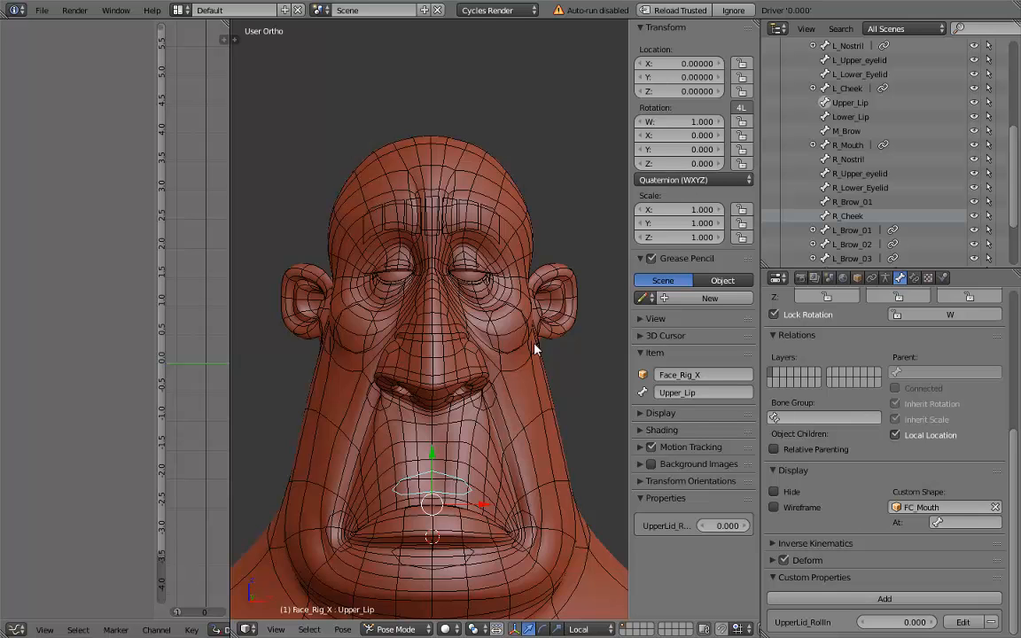
# - Select the L_Upper_eyelid bone, and after it the L_Mouth bone at the mouth corner
pyautogui.scroll(2, 516, 253)
pyautogui.scroll(-1, 521, 324)
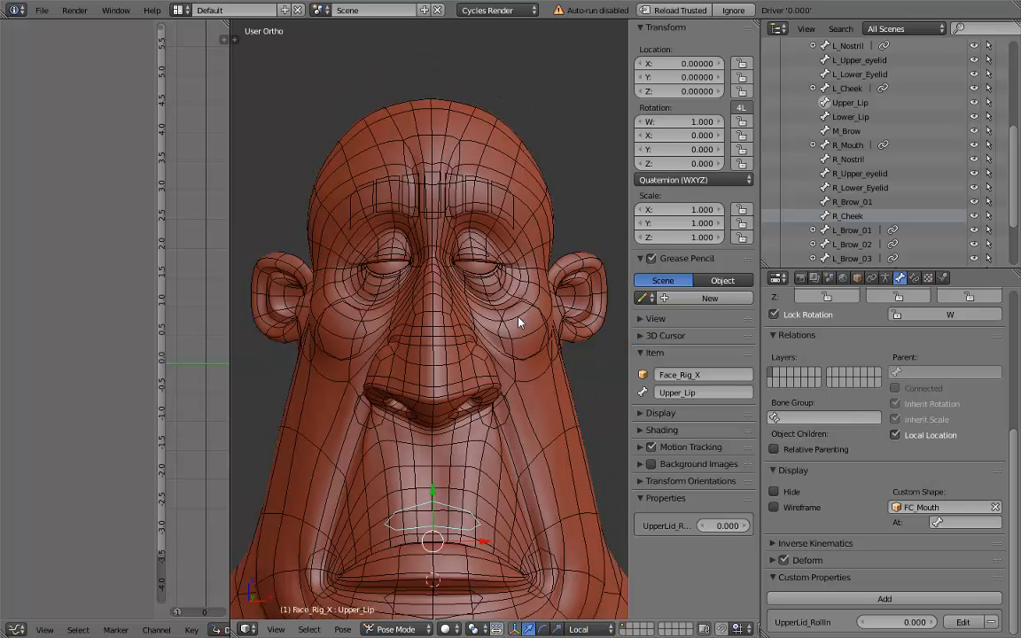
pyautogui.rightClick(483, 264)
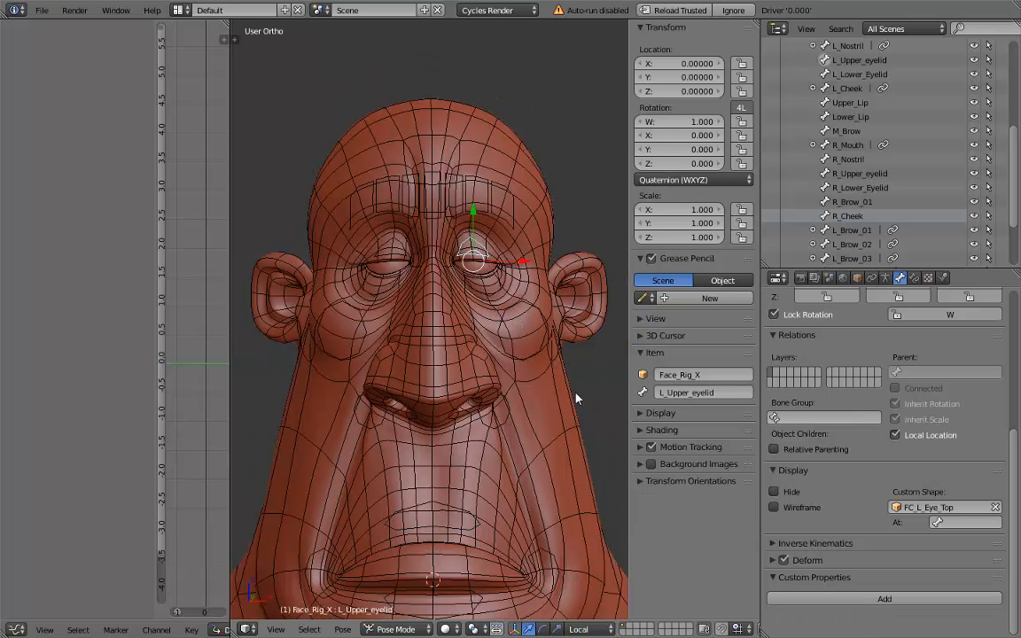
pyautogui.keyDown('shift'); pyautogui.moveTo(571, 395); pyautogui.dragTo(569, 315, button='middle'); pyautogui.keyUp('shift')
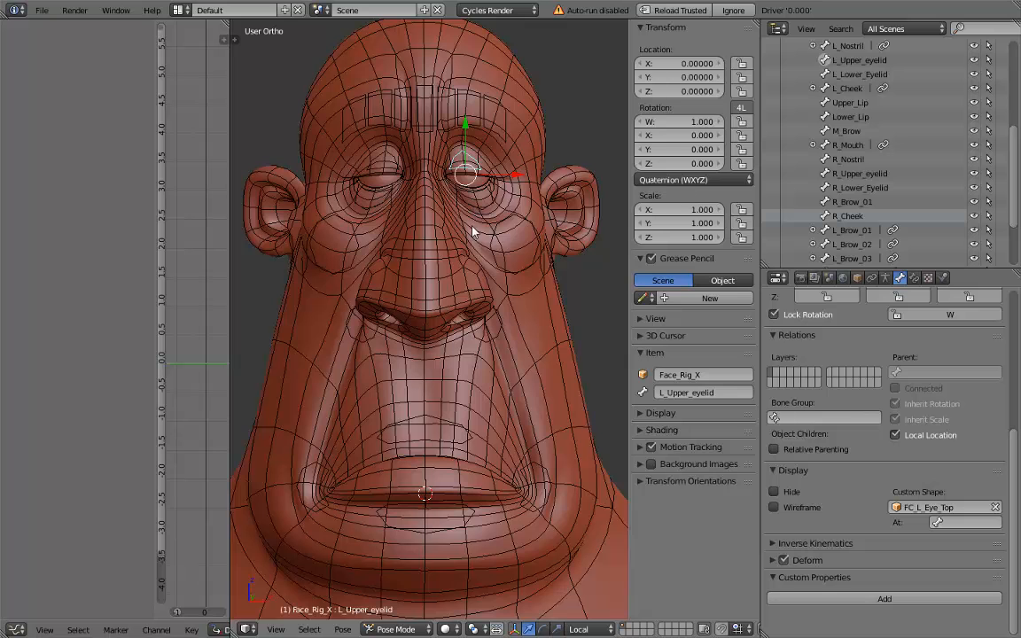
pyautogui.rightClick(541, 469)
pyautogui.scroll(1, 546, 384)
pyautogui.keyDown('shift'); pyautogui.moveTo(546, 385); pyautogui.dragTo(491, 269, button='middle'); pyautogui.keyUp('shift')
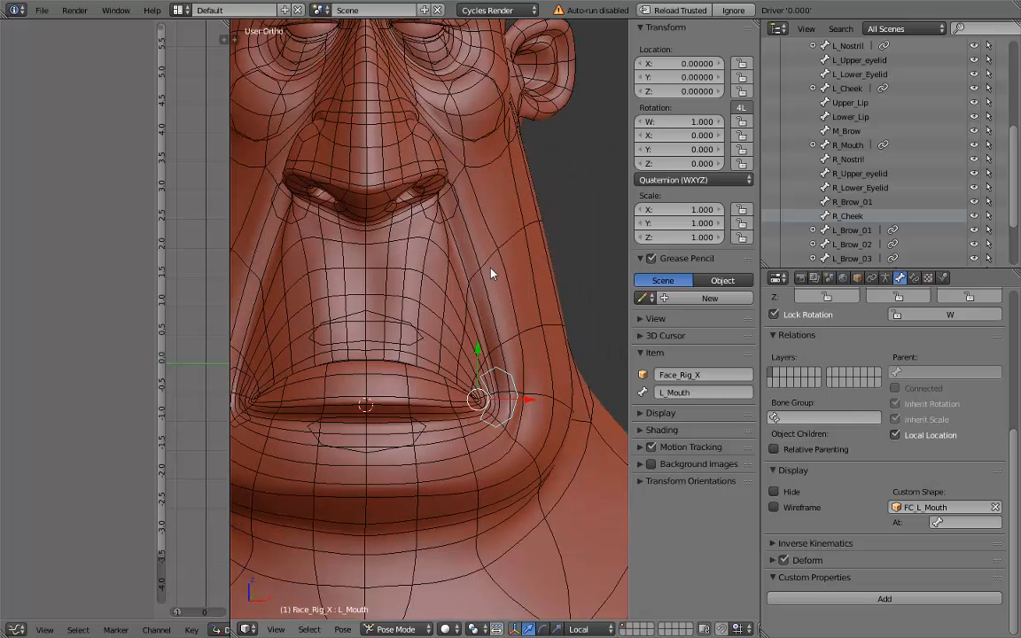
# - Test L_Mouth by moving it down and inward from the mouth corner, restoring its original position each time
pyautogui.scroll(1, 491, 273)
pyautogui.keyDown('shift'); pyautogui.moveTo(485, 364); pyautogui.dragTo(454, 356, button='middle'); pyautogui.keyUp('shift')
pyautogui.moveTo(453, 333); pyautogui.dragTo(455, 398)
pyautogui.hotkey('alt', 'g')
pyautogui.press('g')
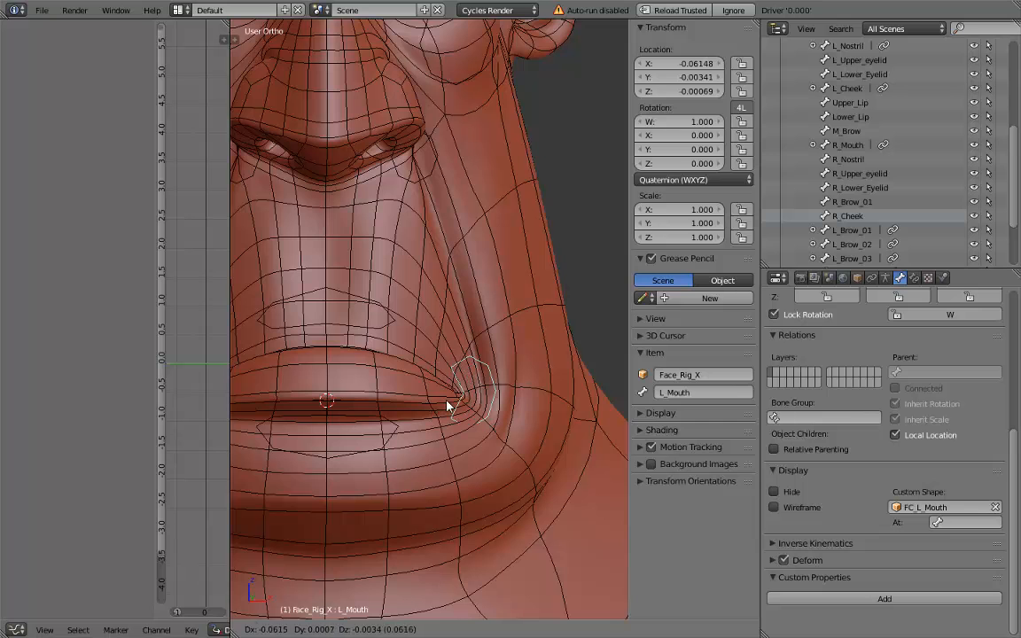
pyautogui.press('Escape')
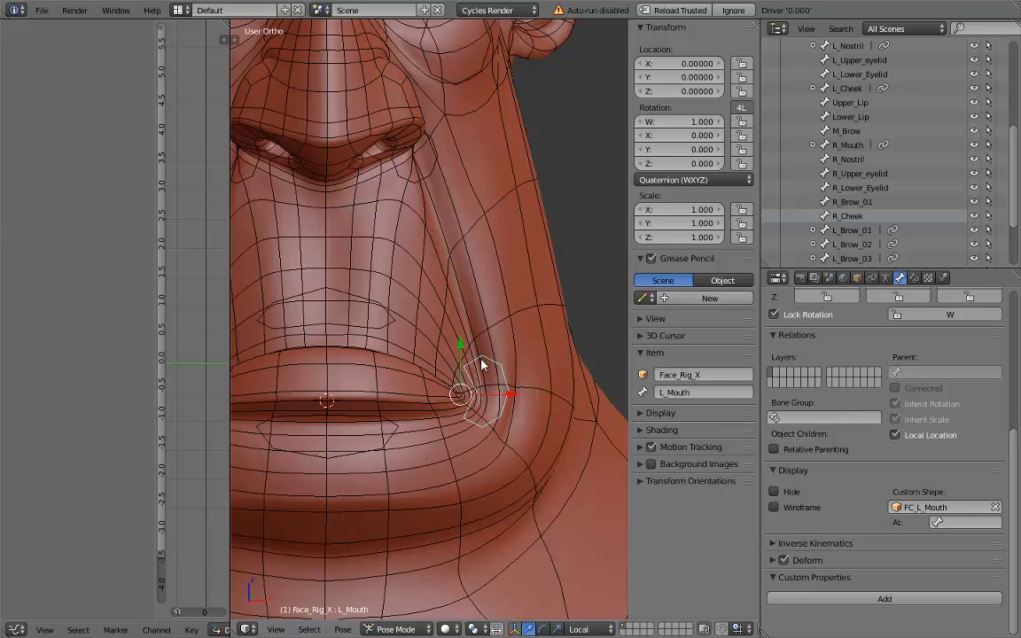
# - Select the Body_Low.001 mesh and display its shape keys
pyautogui.rightClick(509, 335)
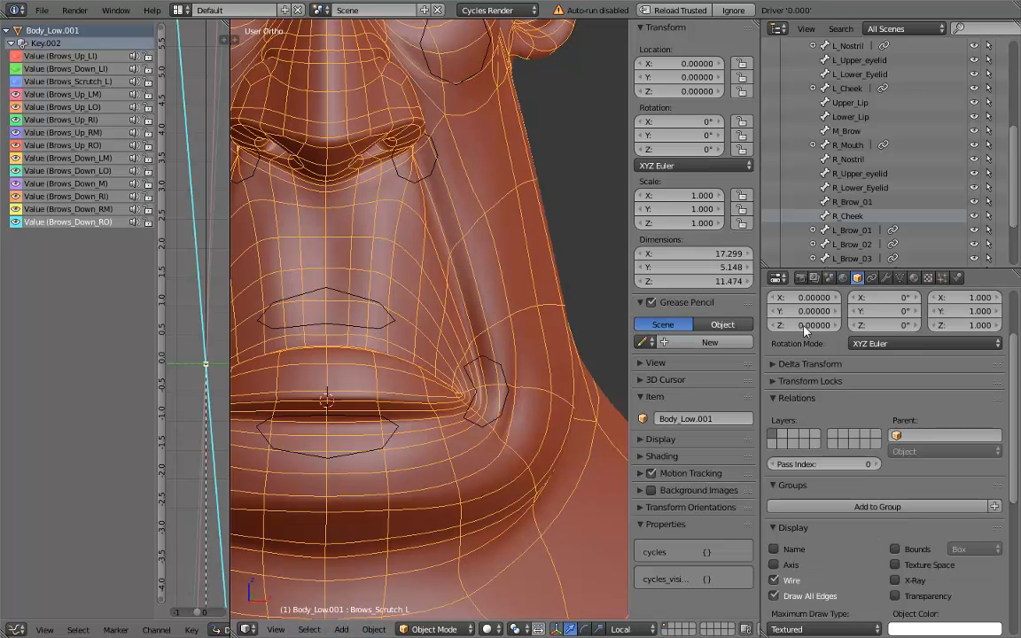
pyautogui.click(901, 278)
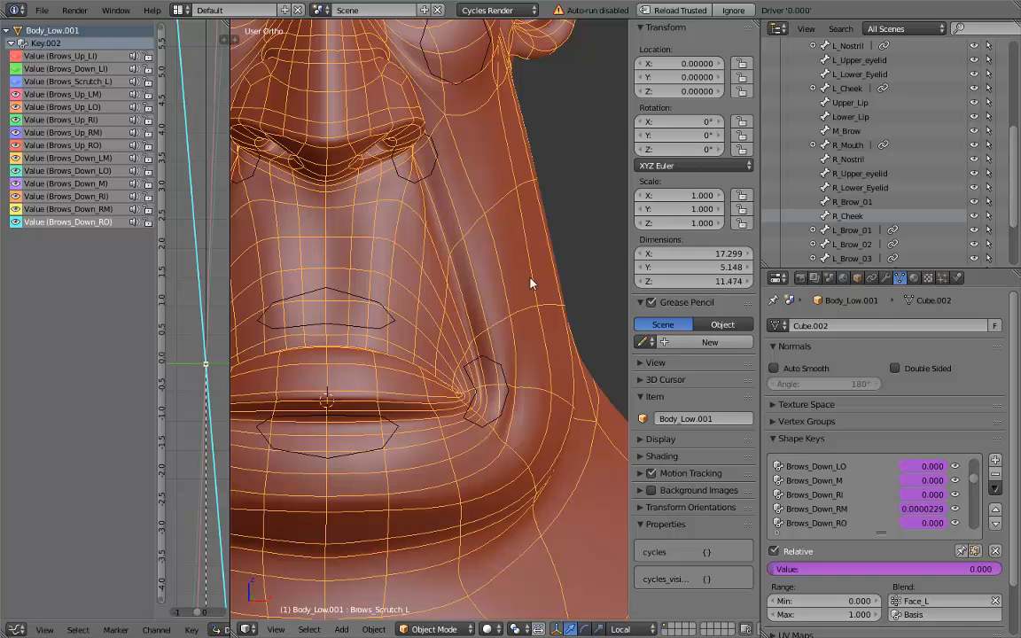
# - Switch to the face rig and box-select all the face control bones
pyautogui.scroll(-5, 457, 233)
pyautogui.rightClick(451, 216)
pyautogui.press('b')
pyautogui.moveTo(252, 74); pyautogui.dragTo(475, 371)
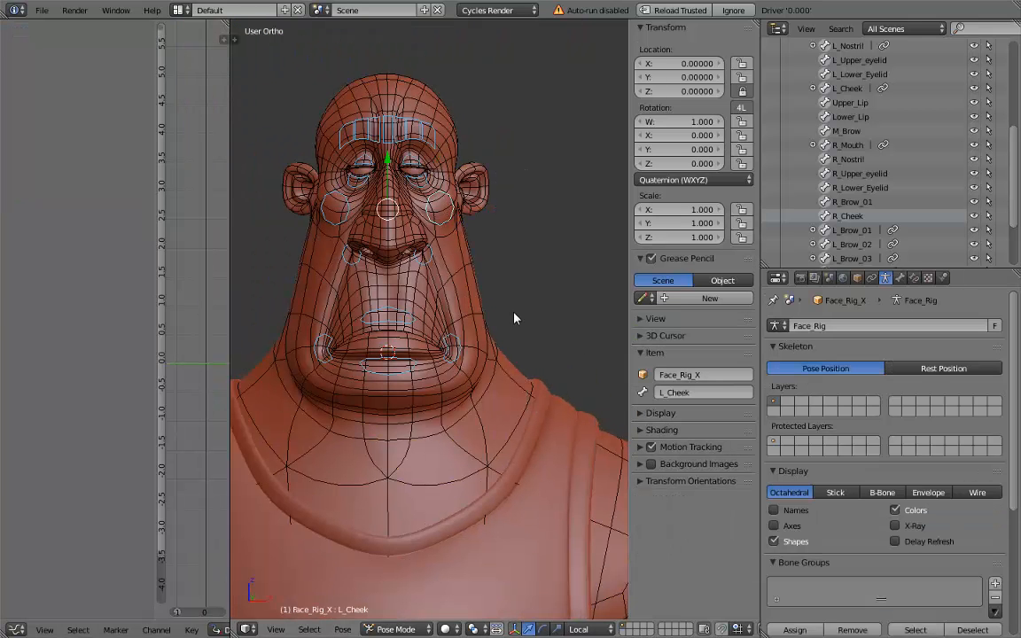
# - Reselect the Body_Low.001 mesh and make MouthCorner_Down_L its active shape key
pyautogui.rightClick(477, 283)
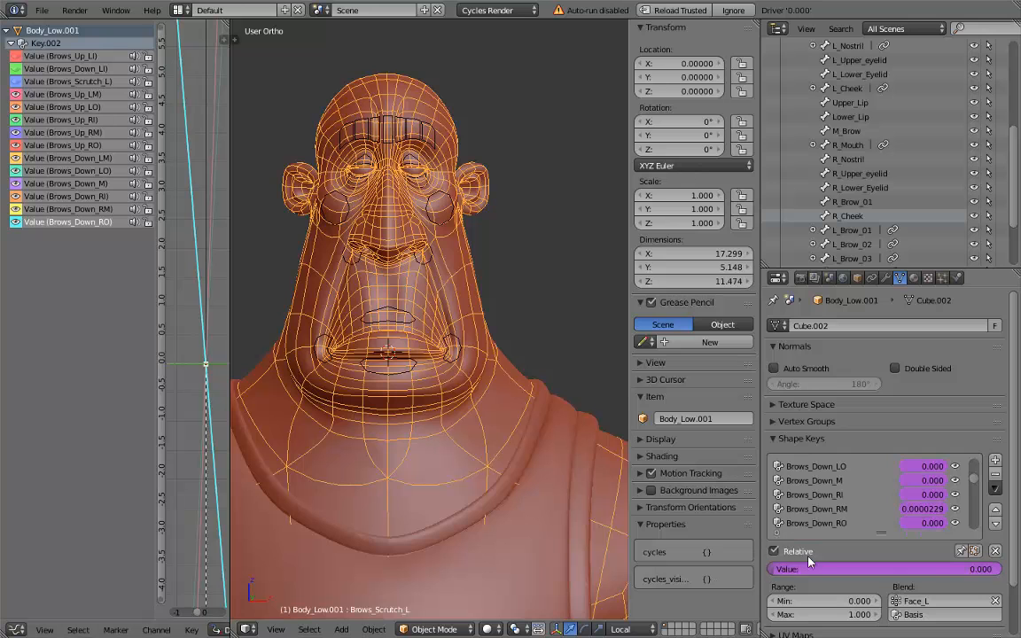
pyautogui.scroll(-6, 944, 494)
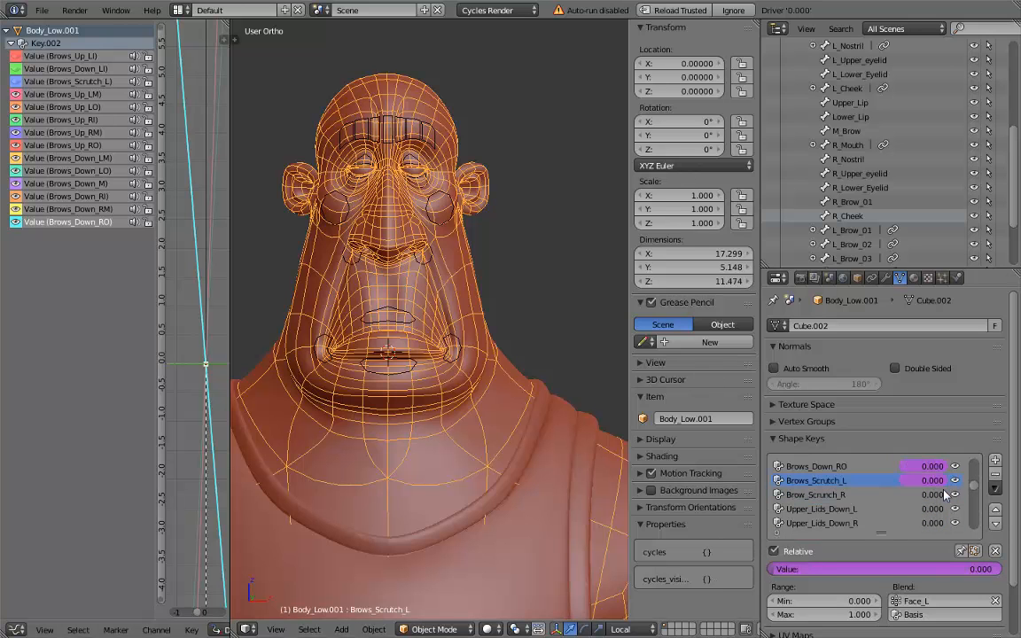
pyautogui.scroll(-8, 944, 494)
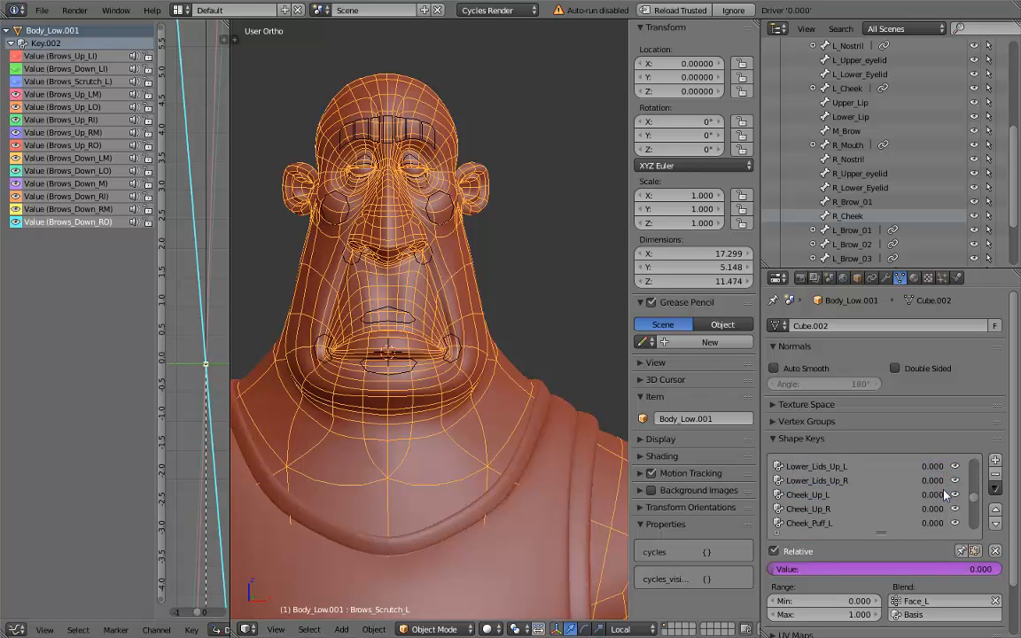
pyautogui.scroll(-3, 944, 494)
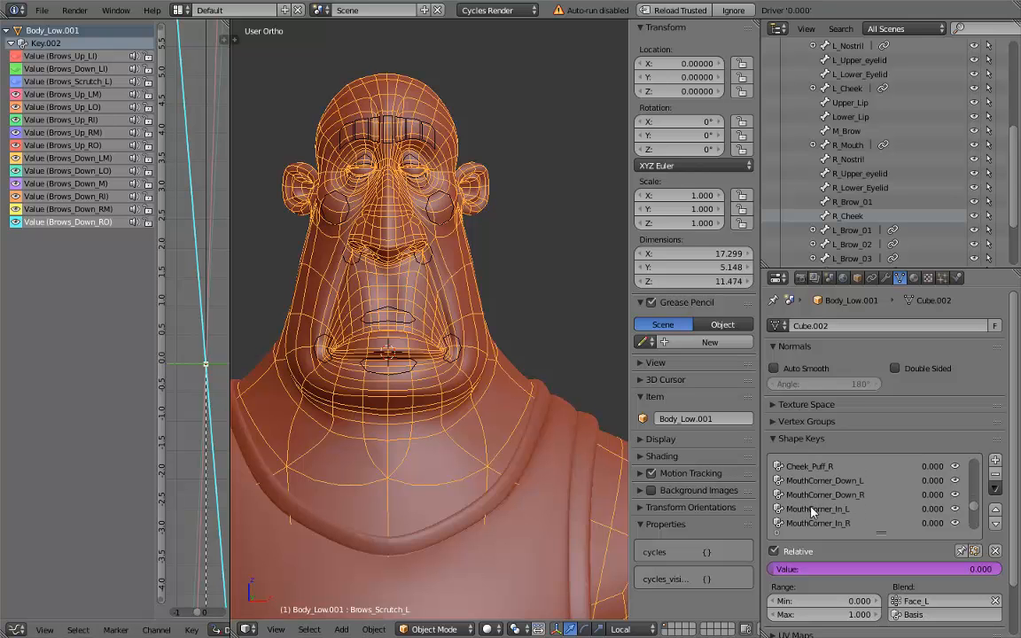
pyautogui.click(820, 480)
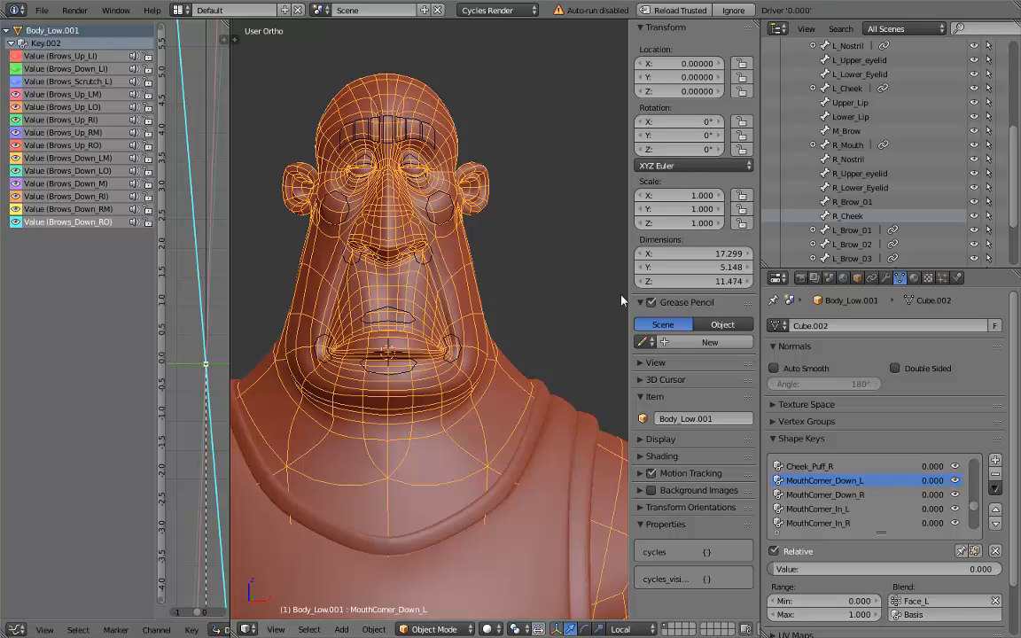
# - Widen the graph editor to reveal its driver settings, and hide the 3D view's properties sidebar while framing the mouth
pyautogui.scroll(6, 447, 354)
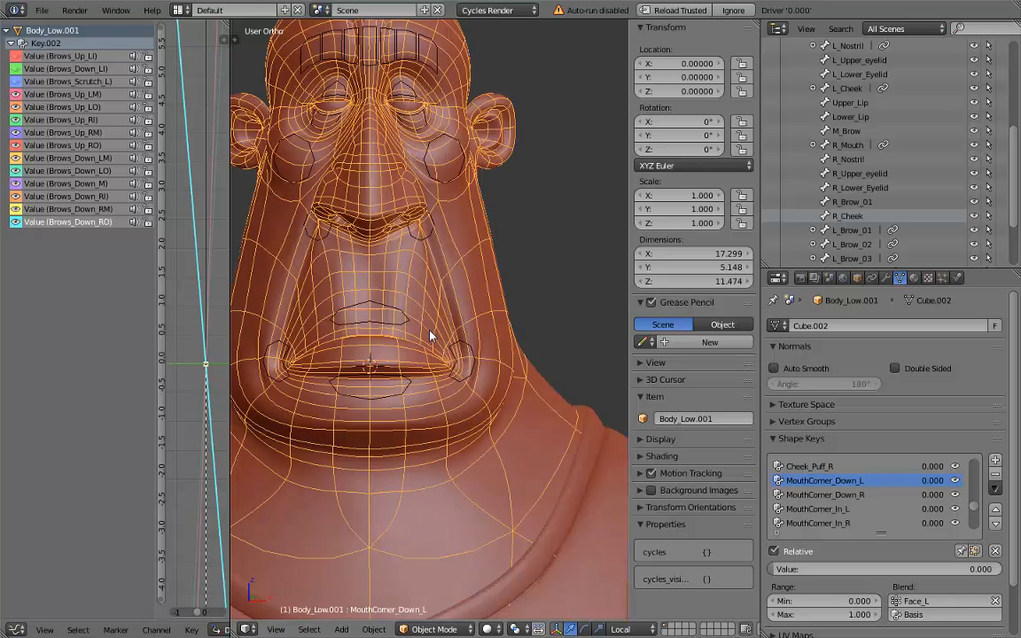
pyautogui.moveTo(229, 280); pyautogui.dragTo(425, 280)
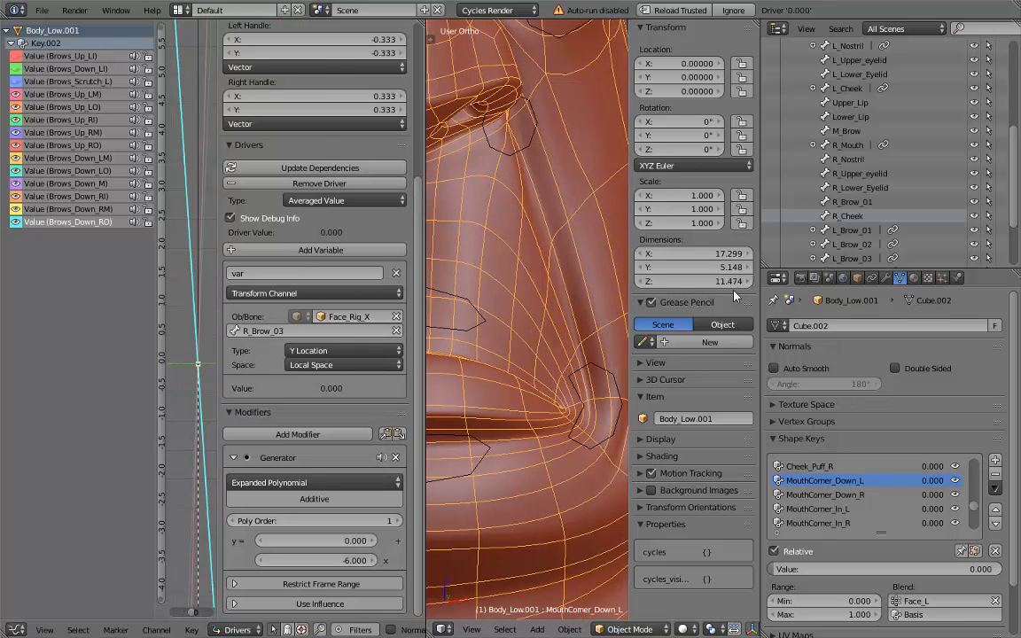
pyautogui.press('n')
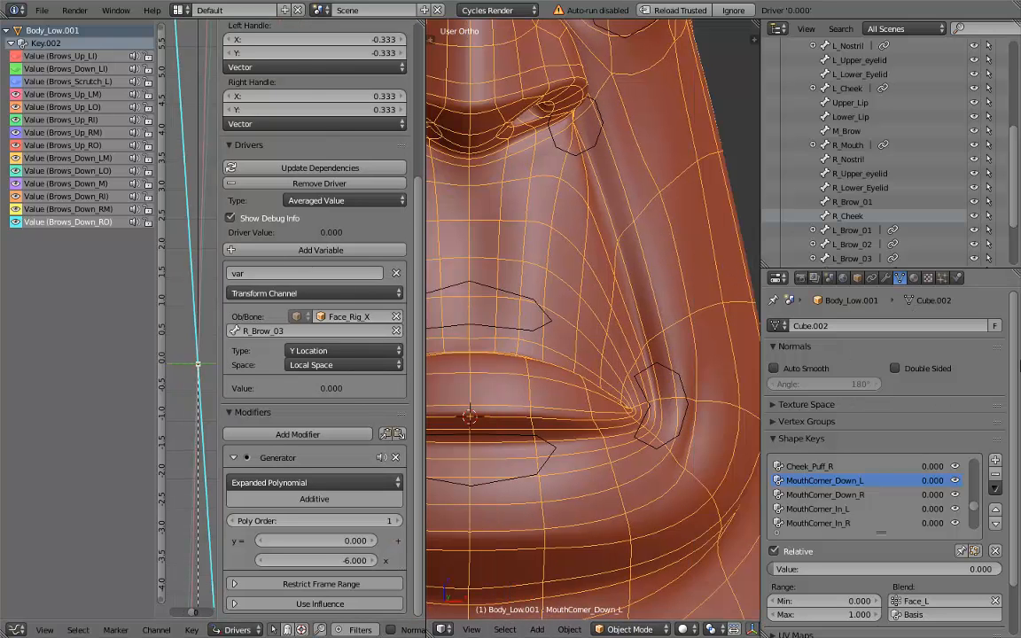
# - Paste the copied driver onto the MouthCorner_Down_L shape key and select its driver channel
pyautogui.rightClick(922, 481)
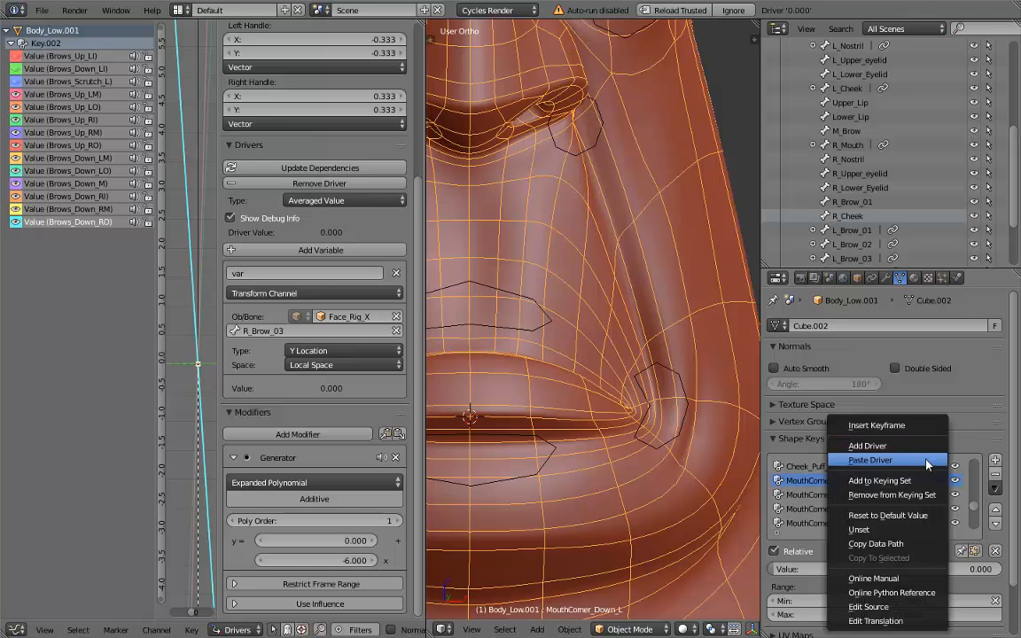
pyautogui.click(922, 460)
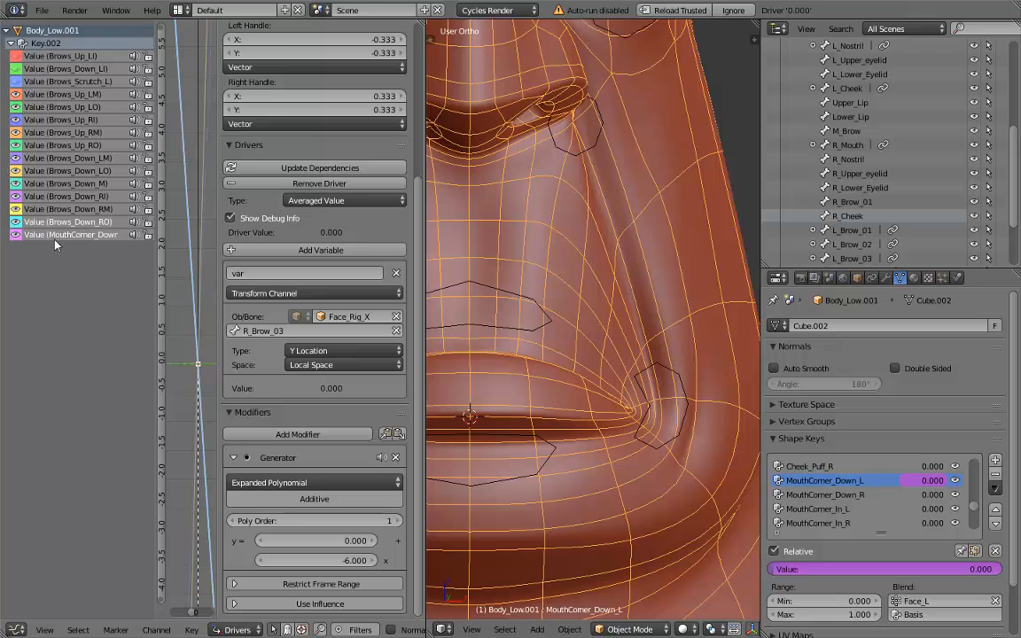
pyautogui.click(54, 235)
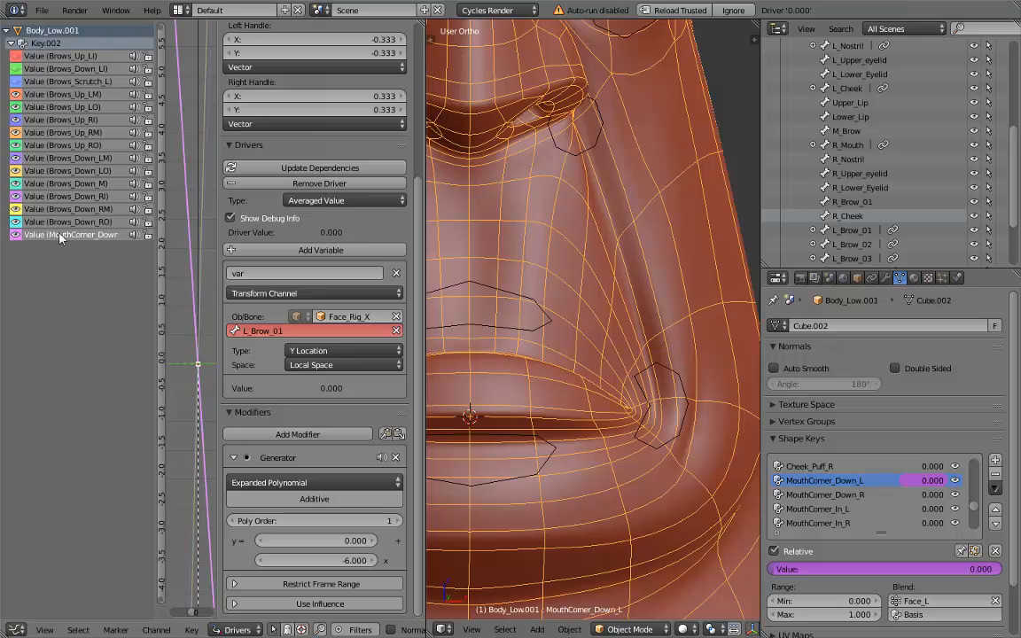
# - Replace the pasted driver's variable with a new one of the Transform Channel type
pyautogui.click(292, 331)
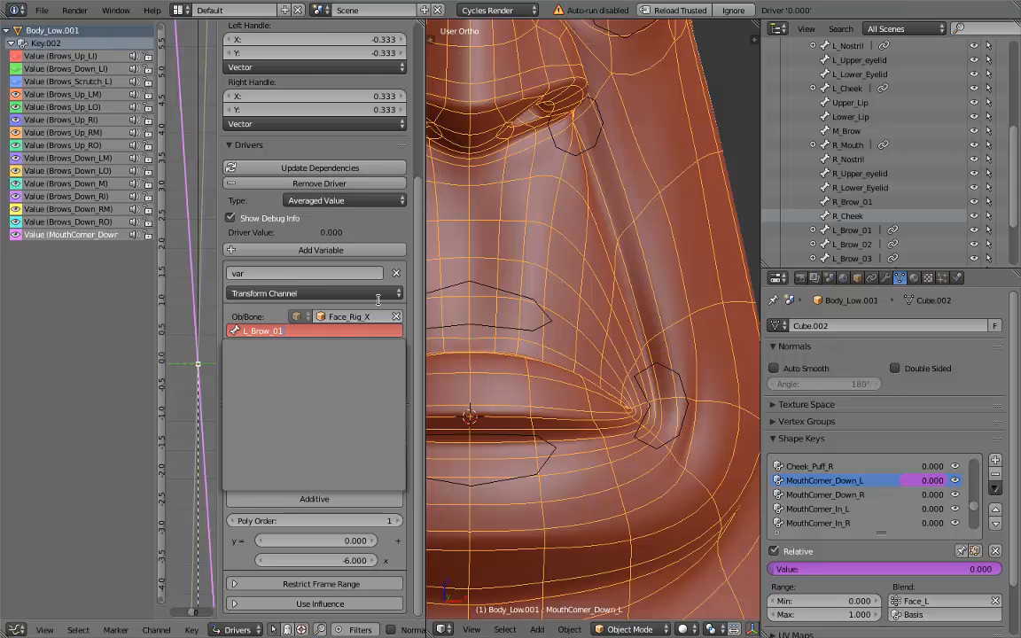
pyautogui.click(395, 274)
pyautogui.click(396, 274)
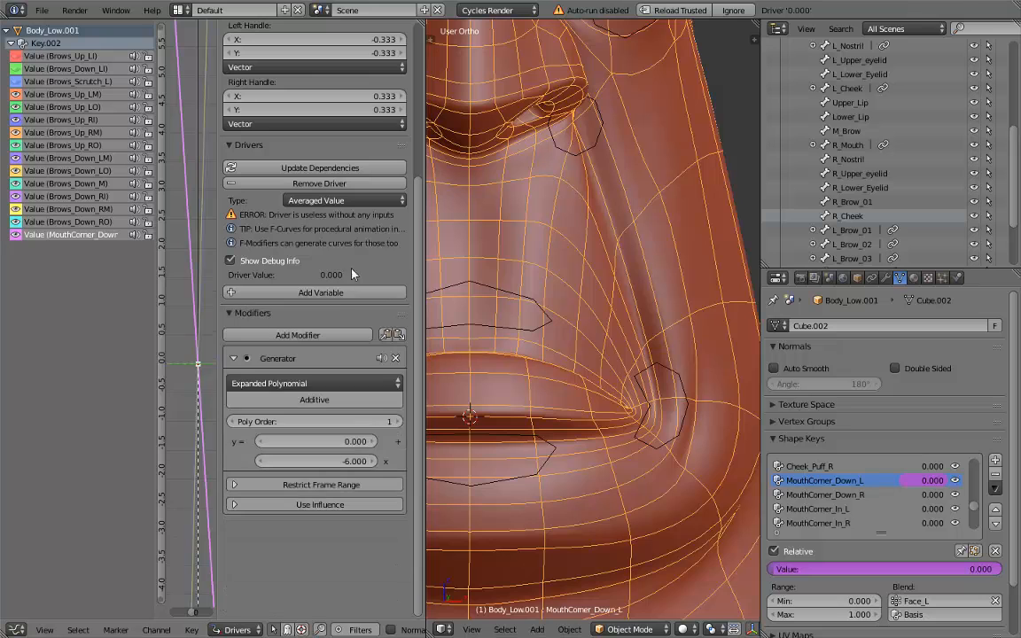
pyautogui.click(304, 264)
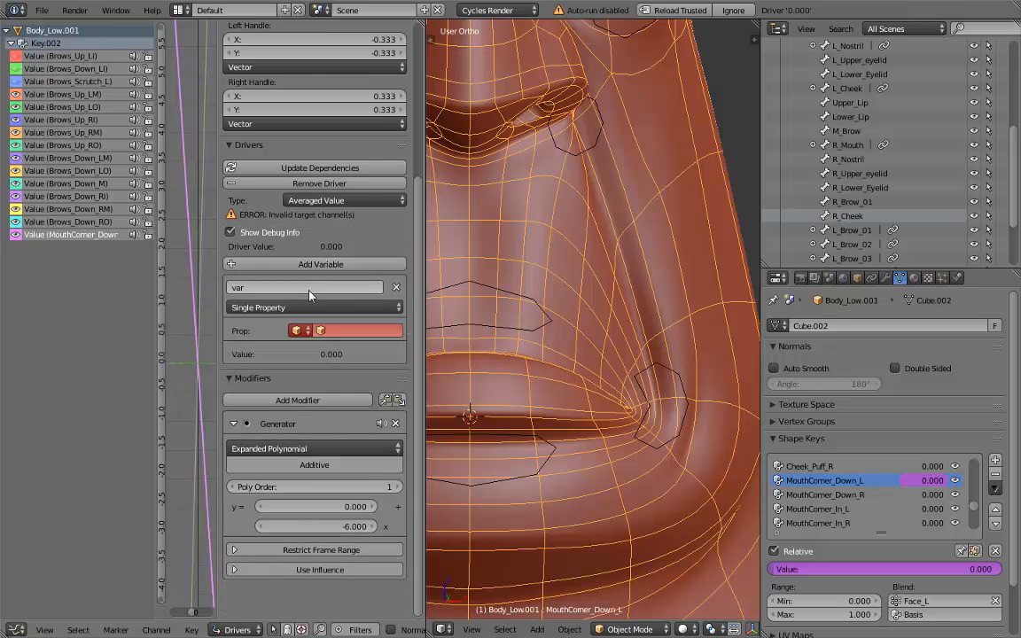
pyautogui.click(303, 307)
pyautogui.click(285, 276)
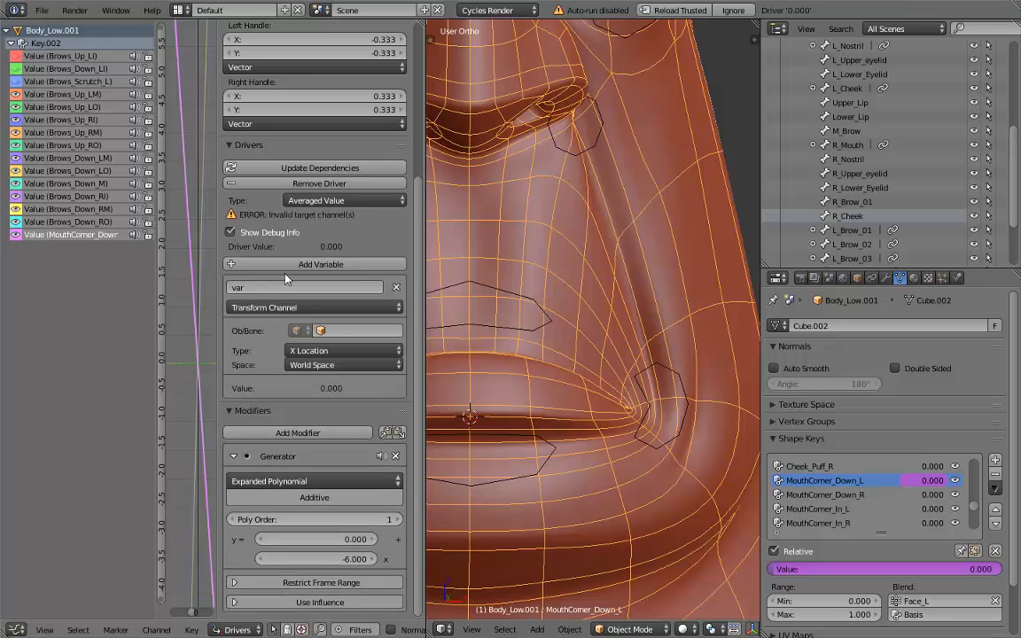
# - Target the driver variable at the L_Mouth bone of Face_Rig_X
pyautogui.click(338, 331)
pyautogui.write('fa')
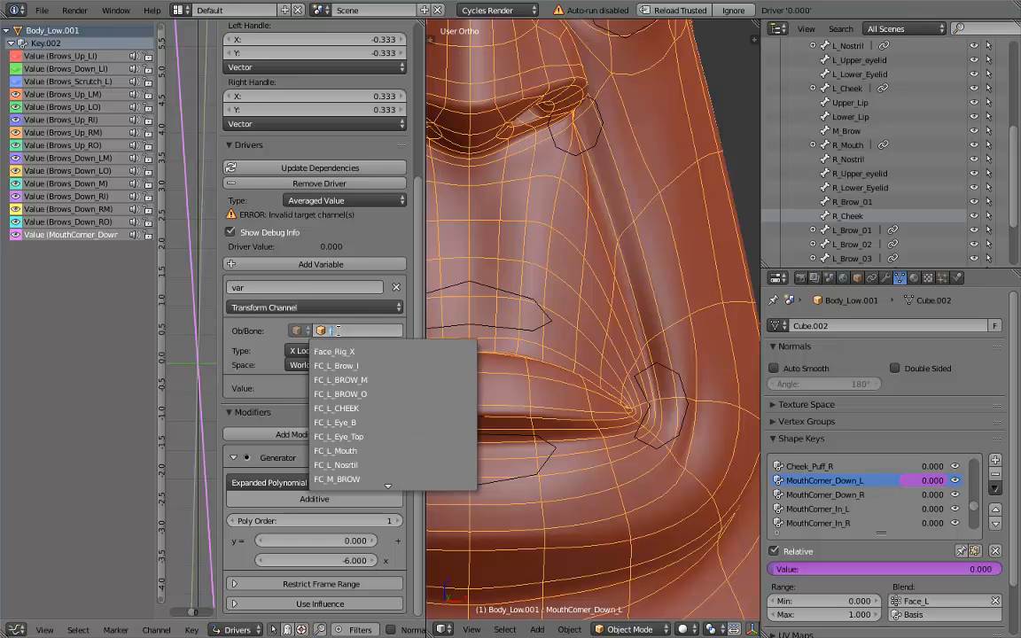
pyautogui.click(335, 352)
pyautogui.click(323, 345)
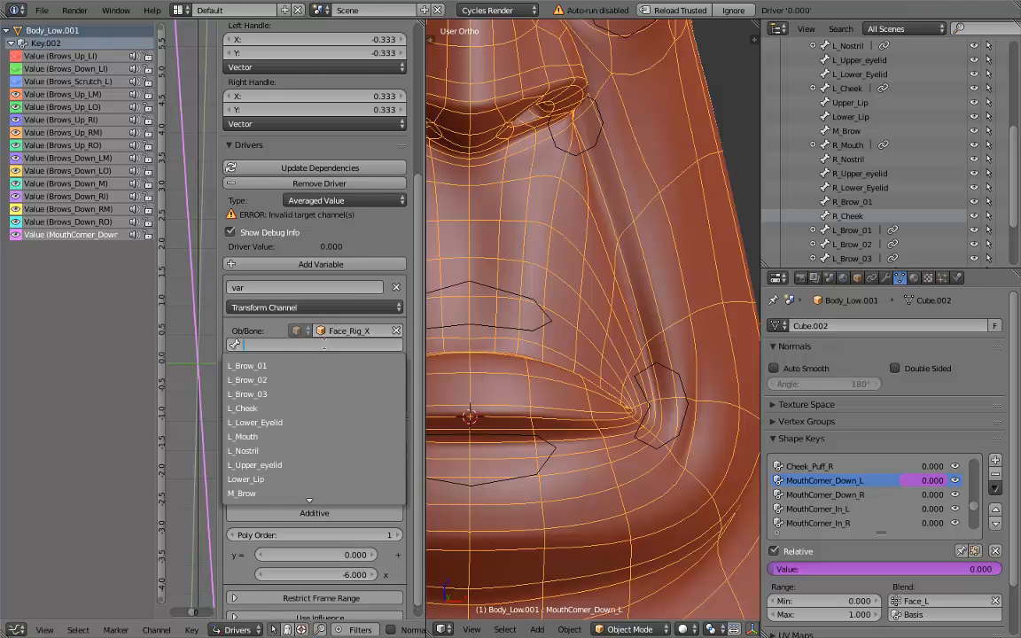
pyautogui.write('L_')
pyautogui.press('Down')
pyautogui.press('Down')
pyautogui.press('Down')
pyautogui.press('Return')
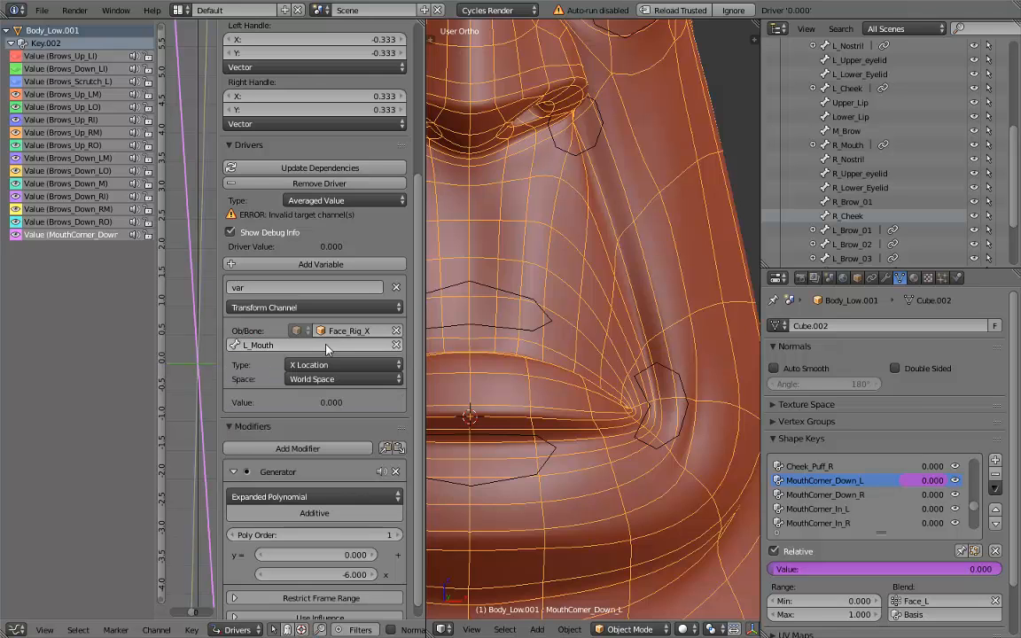
# - Set the driver variable to read Y Location in Local Space
pyautogui.click(341, 365)
pyautogui.click(337, 332)
pyautogui.click(341, 379)
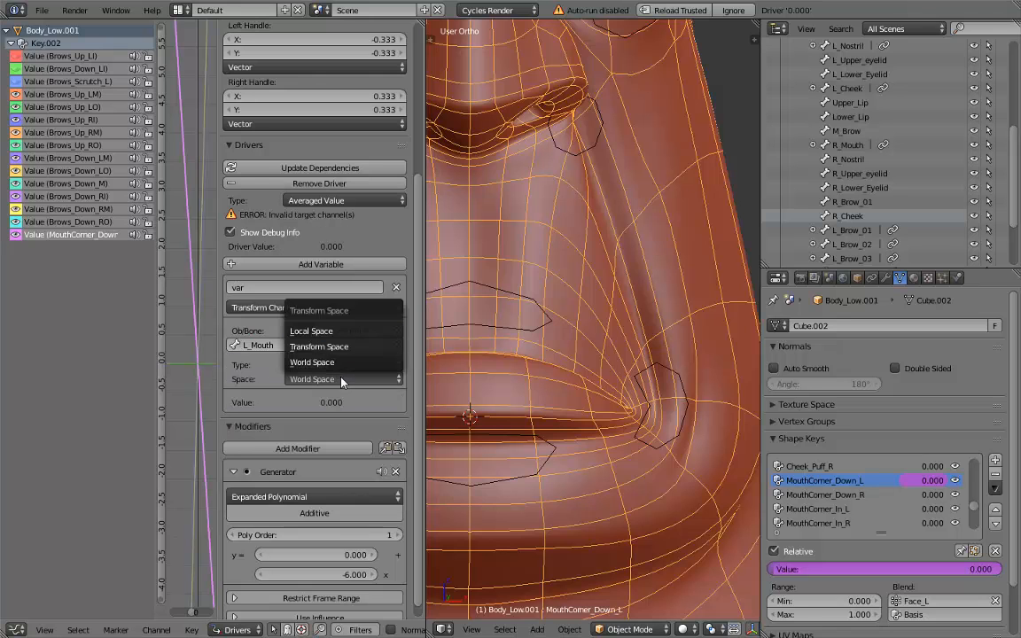
pyautogui.click(347, 333)
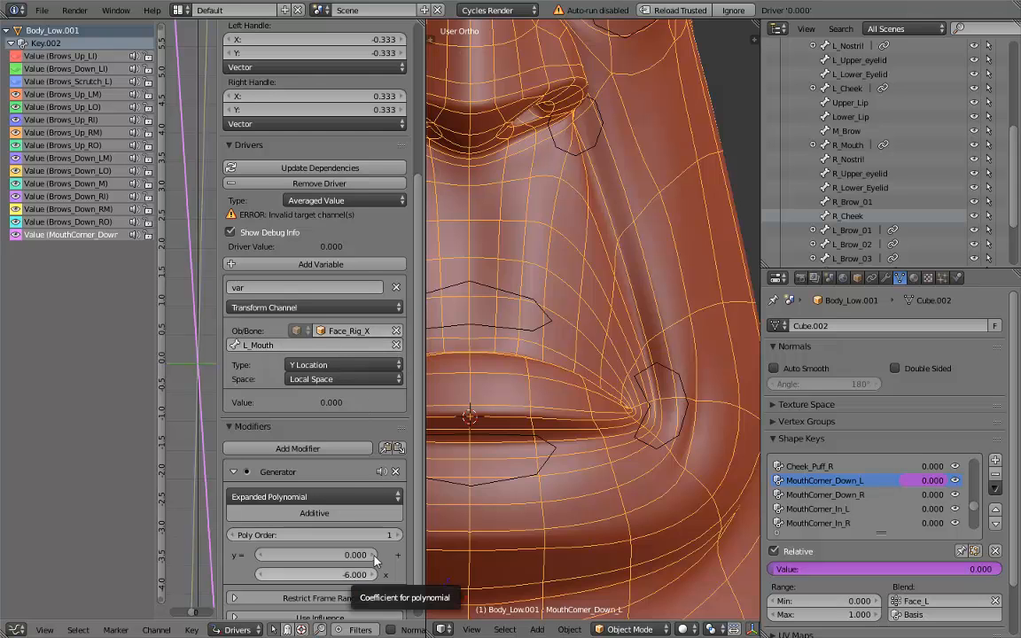
# - Raise the L_Mouth bone to test the mouth corner driver, and reselect the Body_Low.001 mesh
pyautogui.rightClick(685, 400)
pyautogui.moveTo(631, 362); pyautogui.dragTo(643, 220)
pyautogui.rightClick(637, 214)
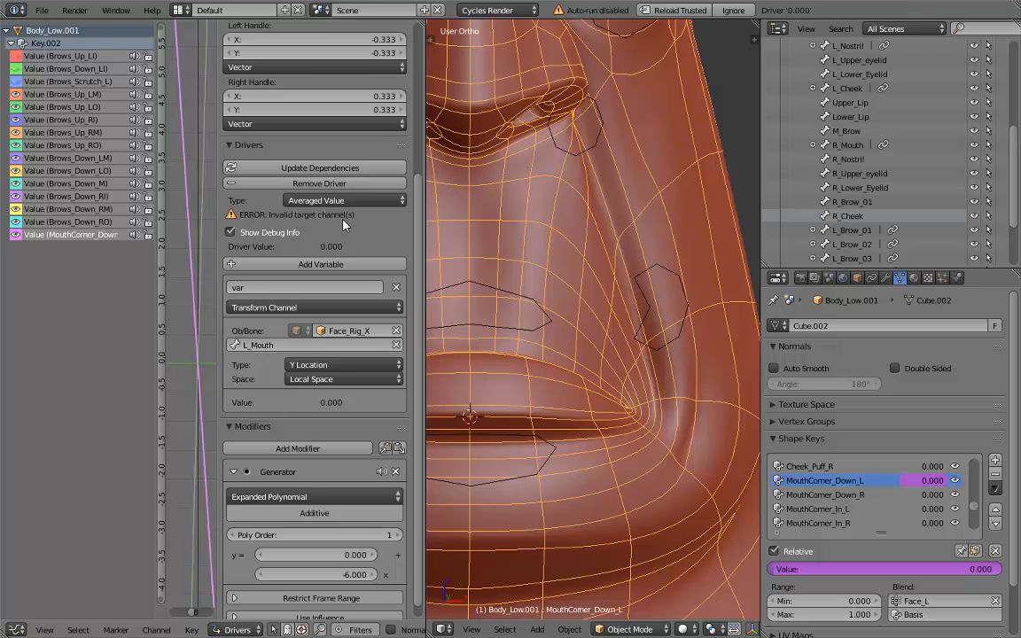
# - Remove the MouthCorner_Down_L driver and clear the L_Mouth bone's location
pyautogui.scroll(2, 344, 225)
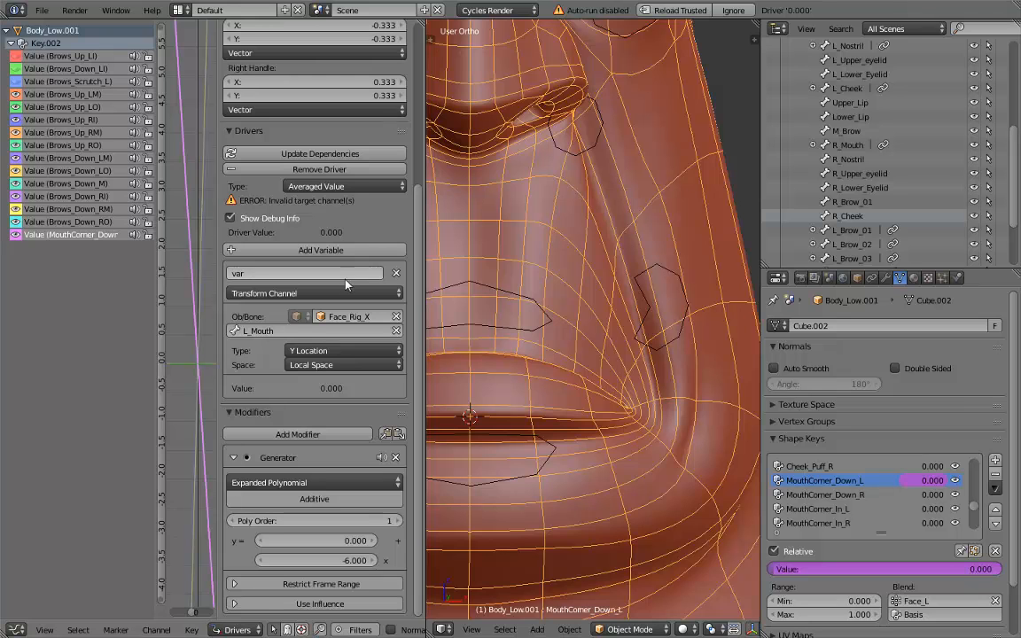
pyautogui.click(344, 227)
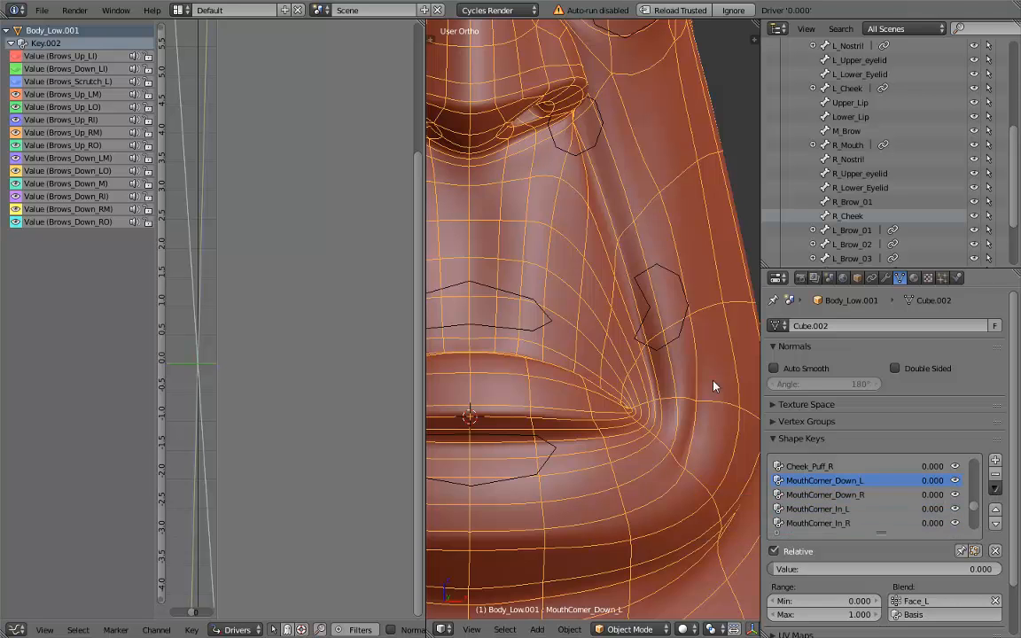
pyautogui.rightClick(673, 342)
pyautogui.hotkey('alt', 'g')
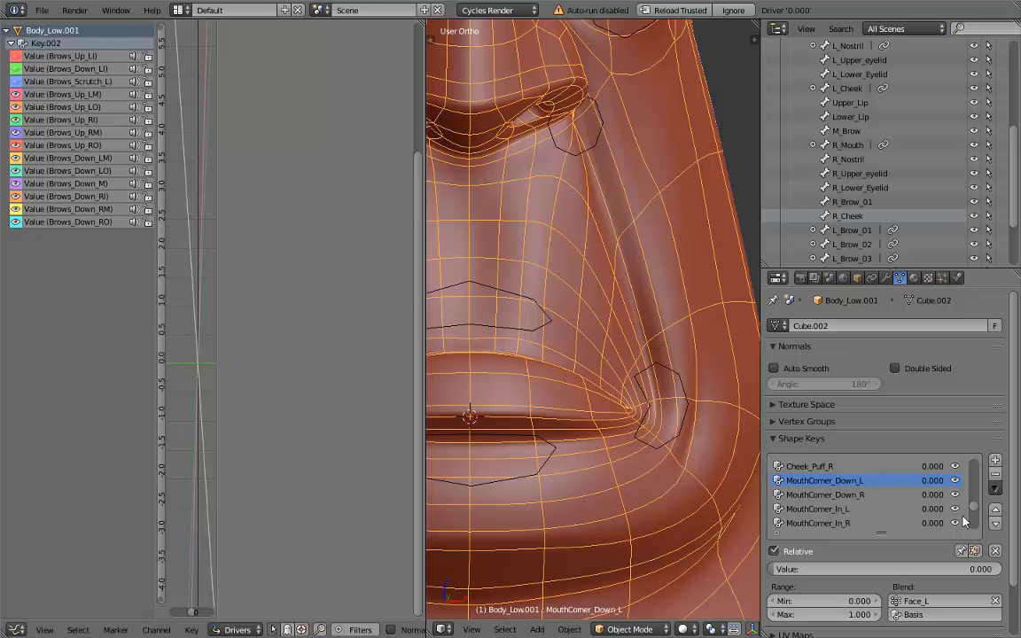
# - Add a new driver to the MouthCorner_Down_L shape key and set its type to Averaged Value
pyautogui.rightClick(932, 482)
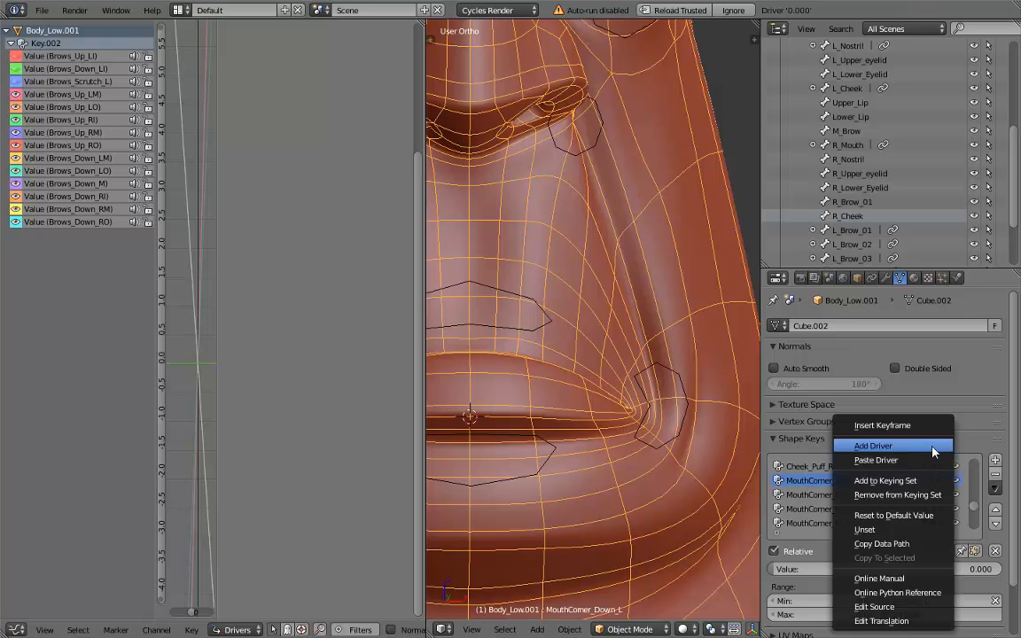
pyautogui.click(886, 446)
pyautogui.click(104, 237)
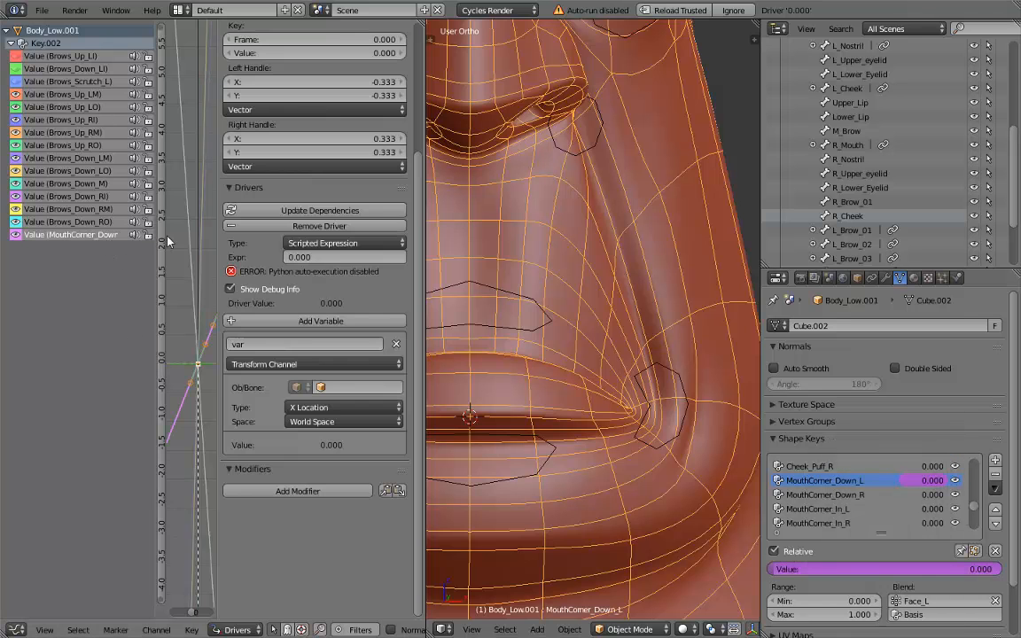
pyautogui.click(319, 243)
pyautogui.click(306, 228)
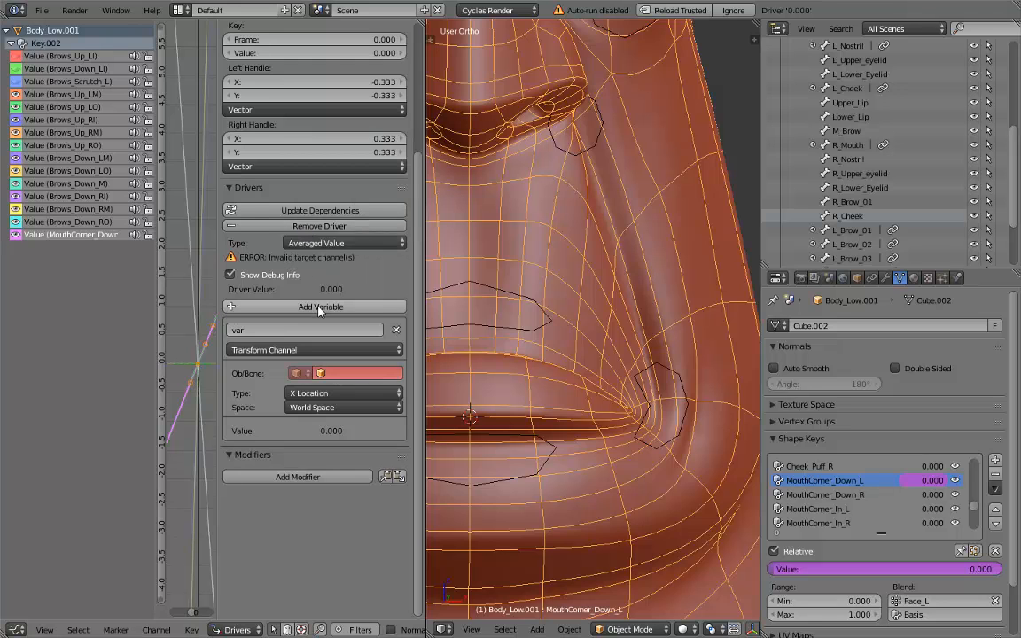
# - Replace the new driver's default variable with a fresh Transform Channel variable
pyautogui.click(397, 330)
pyautogui.click(329, 321)
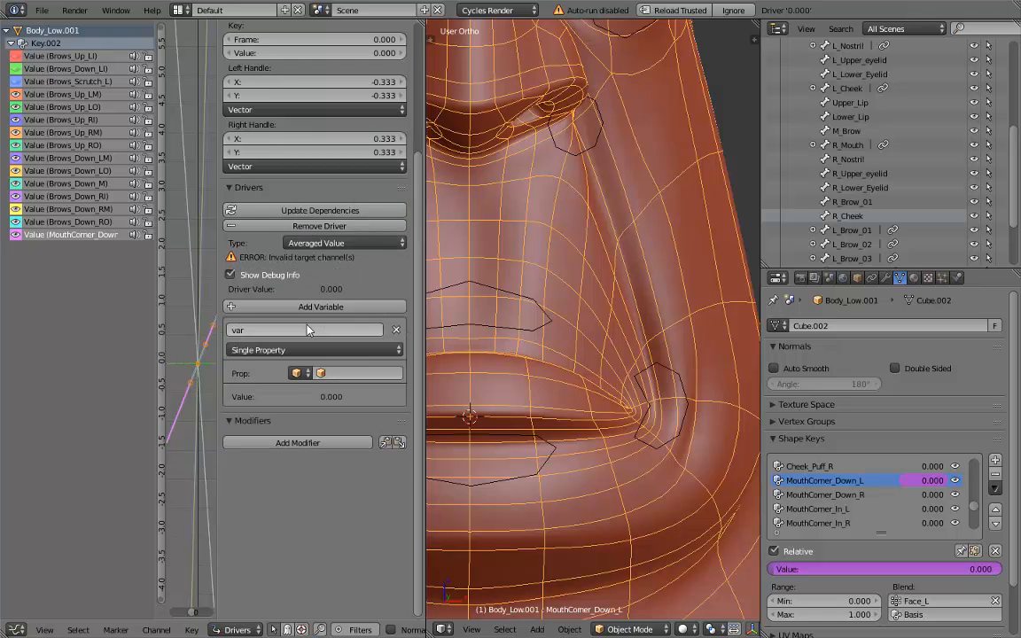
pyautogui.click(284, 350)
pyautogui.click(299, 319)
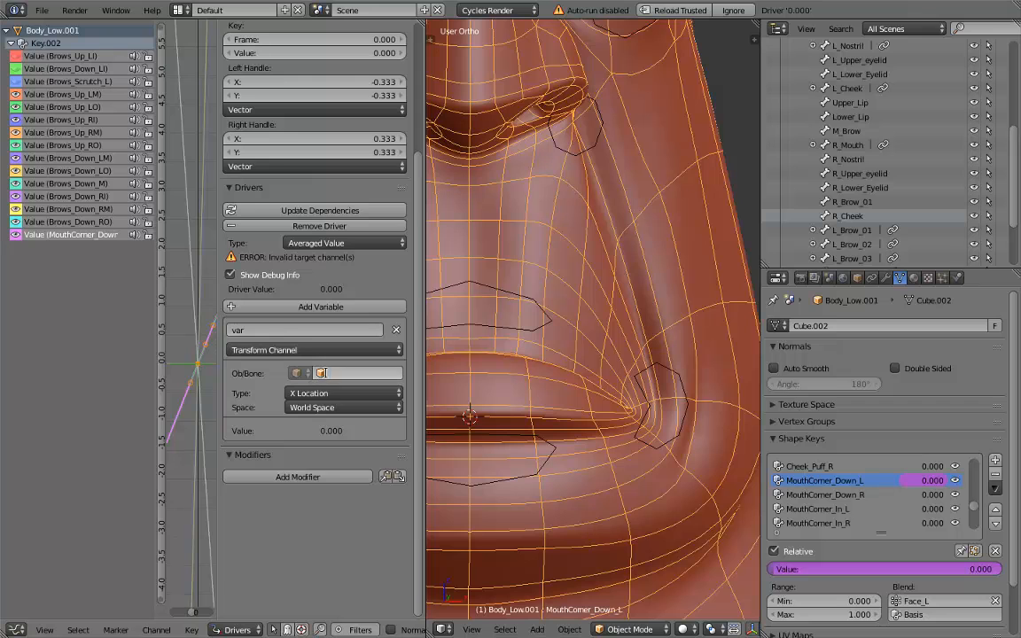
# - Assign Face_Rig_X as the variable's target object and L_Mouth as its bone
pyautogui.click(323, 373)
pyautogui.write('f')
pyautogui.press('Return')
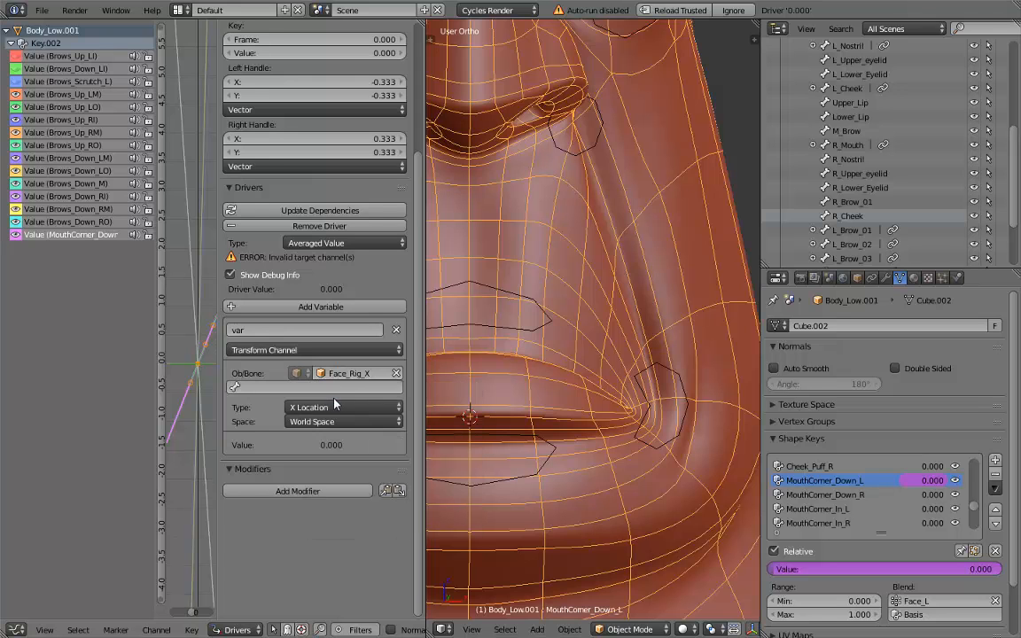
pyautogui.click(337, 386)
pyautogui.write('L')
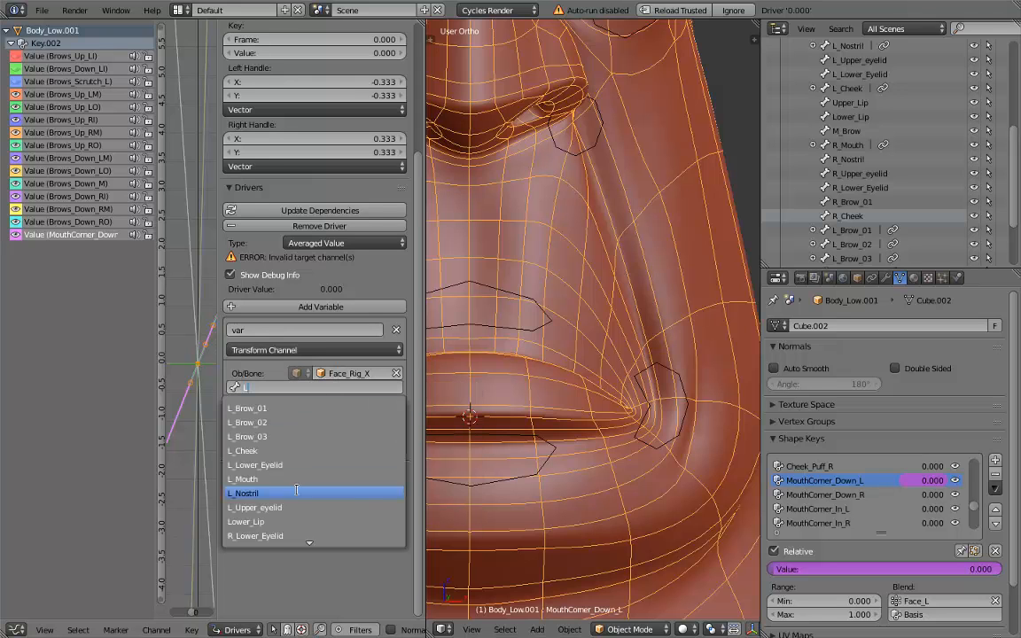
pyautogui.click(286, 482)
# - Set the variable's transform type to Y Location and its space to Local Space
pyautogui.click(319, 407)
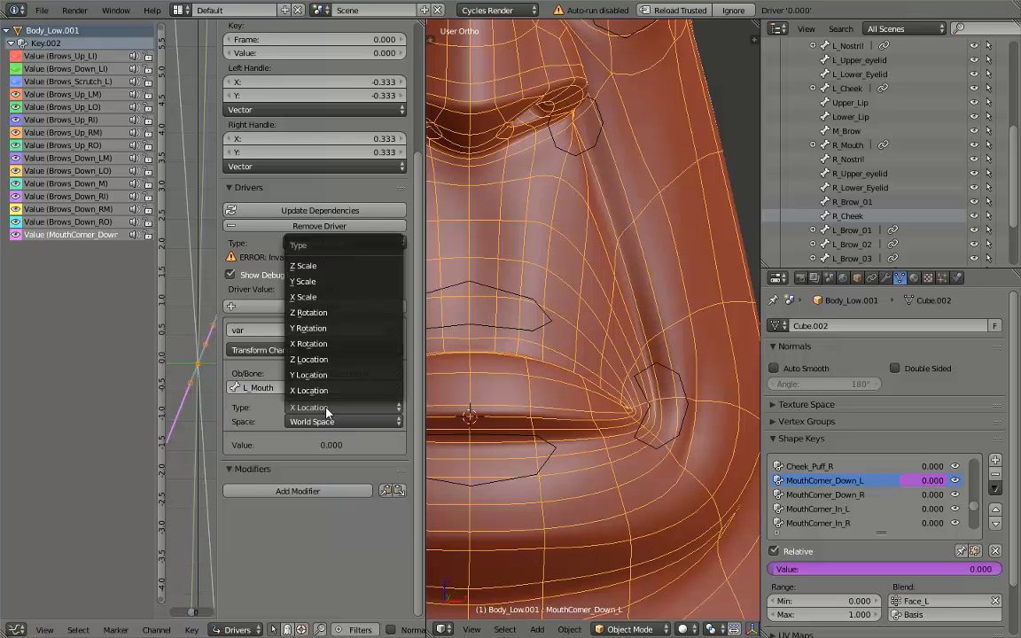
pyautogui.click(310, 371)
pyautogui.click(334, 422)
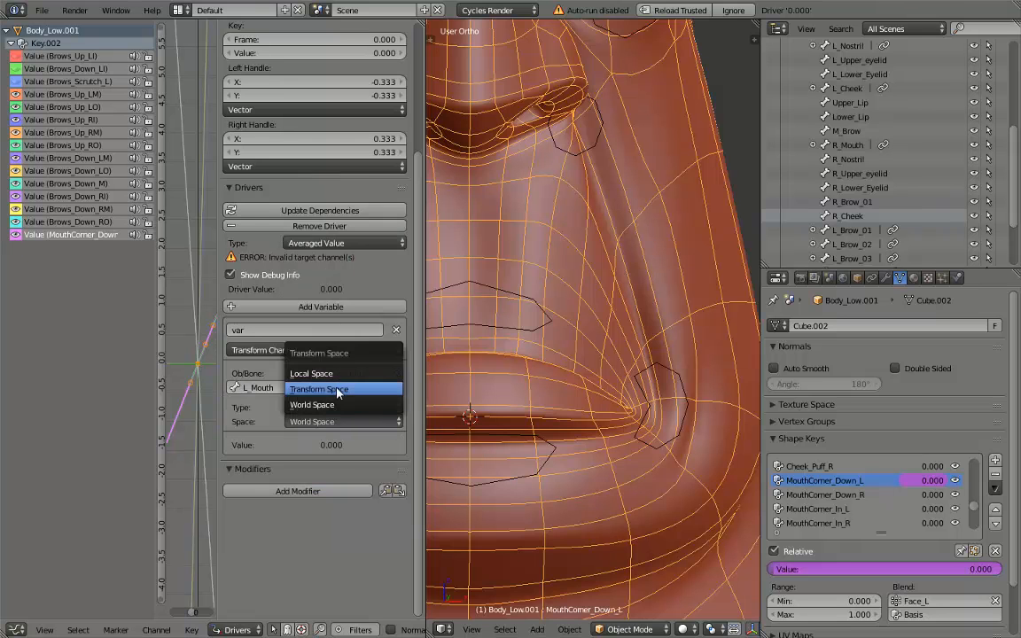
pyautogui.click(340, 385)
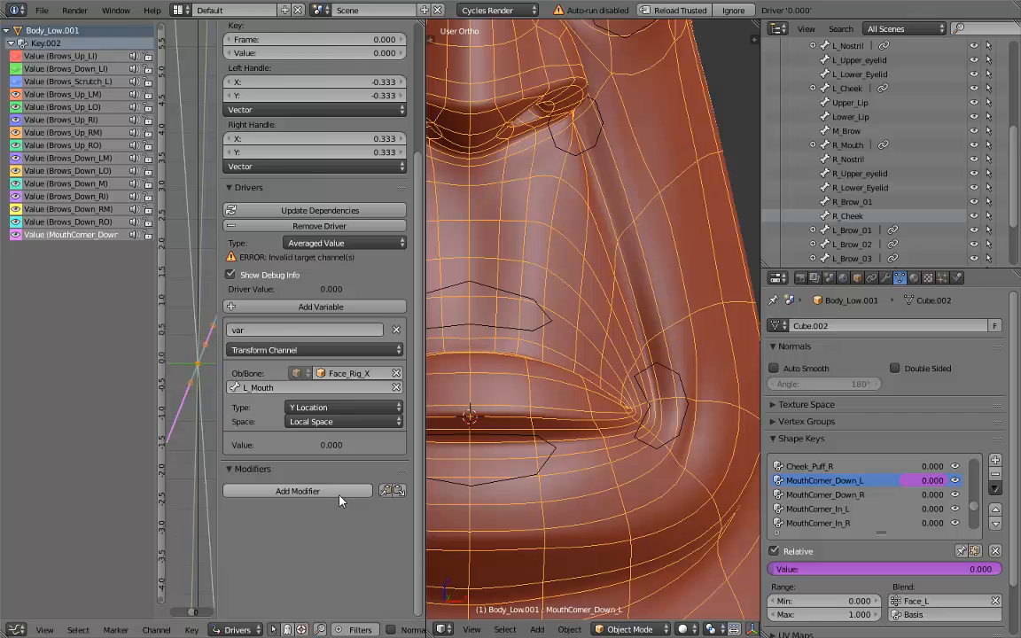
# - Test the driver by raising the L_Mouth bone, clear the bone's location, and reselect the Body_Low.001 mesh
pyautogui.rightClick(641, 373)
pyautogui.moveTo(631, 364); pyautogui.dragTo(630, 229)
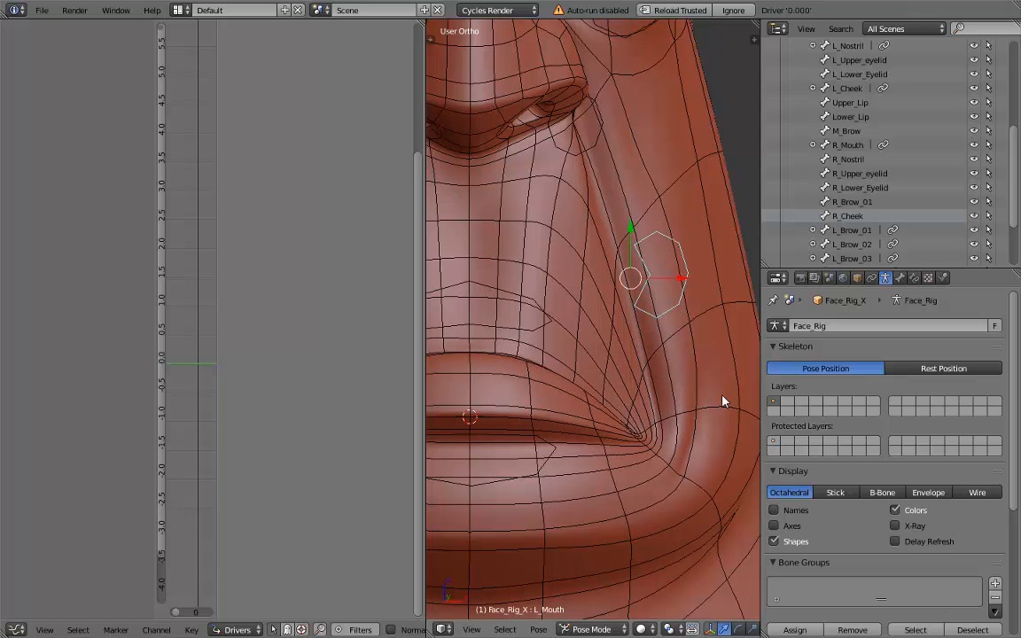
pyautogui.hotkey('alt', 'g')
pyautogui.rightClick(589, 292)
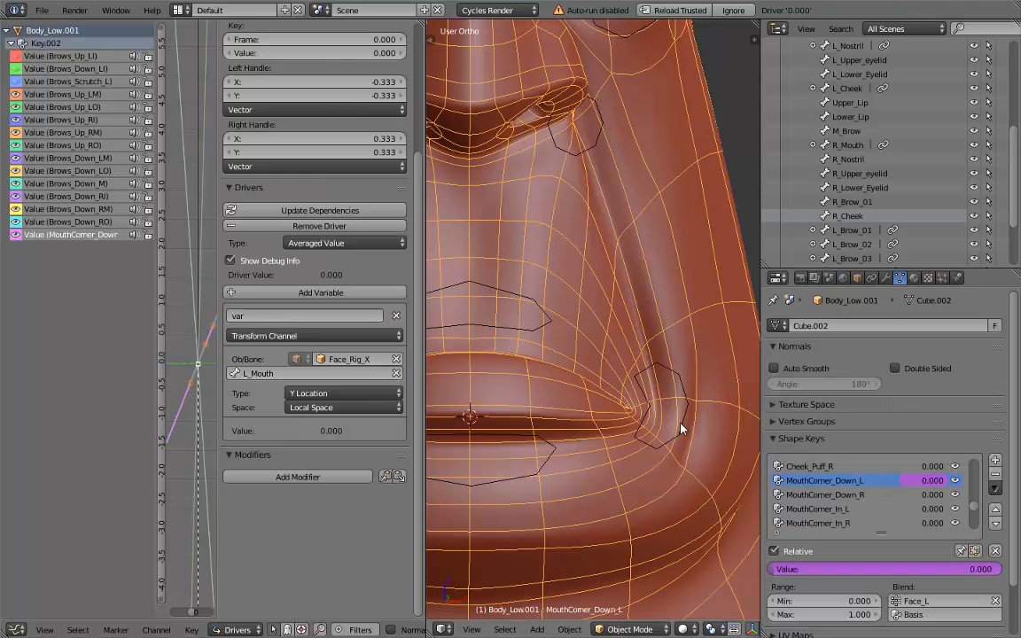
# - Add a Generator modifier to the MouthCorner_Down_L driver and set its x coefficient to -5
pyautogui.click(318, 478)
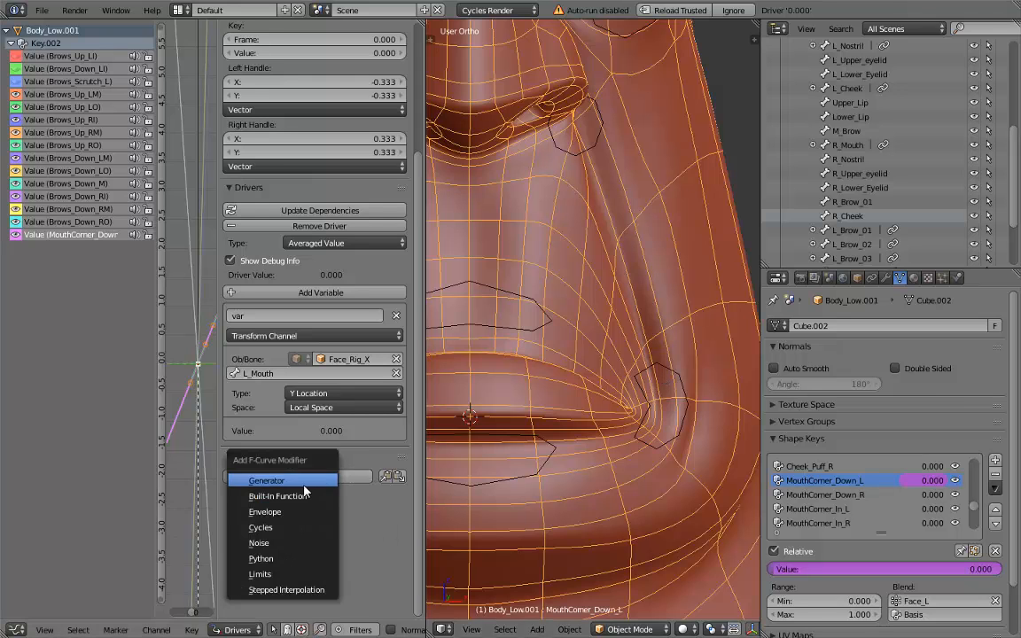
pyautogui.click(305, 479)
pyautogui.click(349, 602)
pyautogui.write('-5')
pyautogui.press('Return')
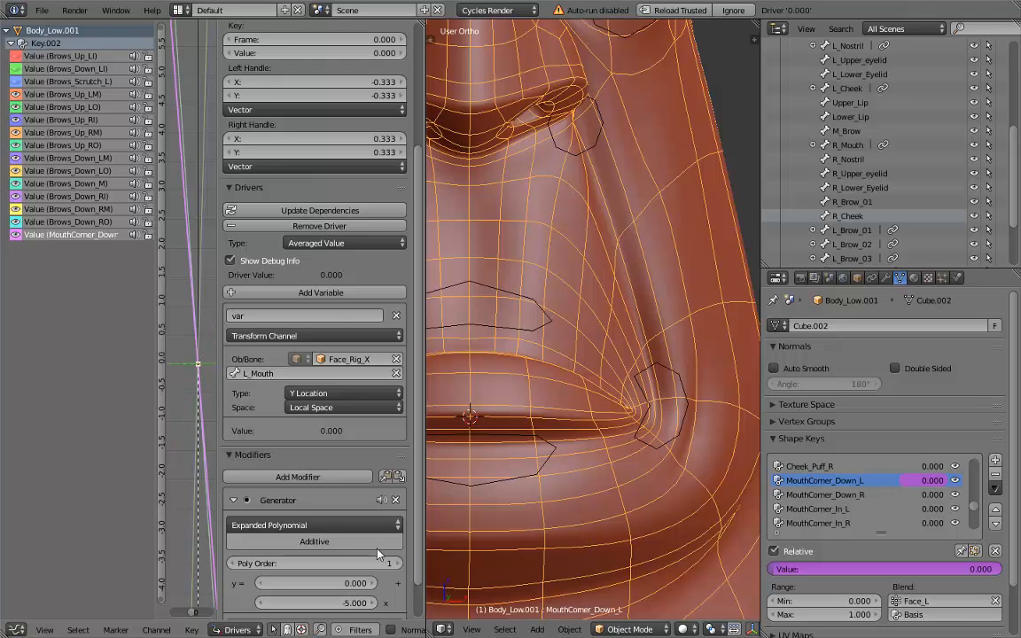
# - Update the driver's dependencies and move the L_Mouth bone to test the mouth corner deformation
pyautogui.click(362, 215)
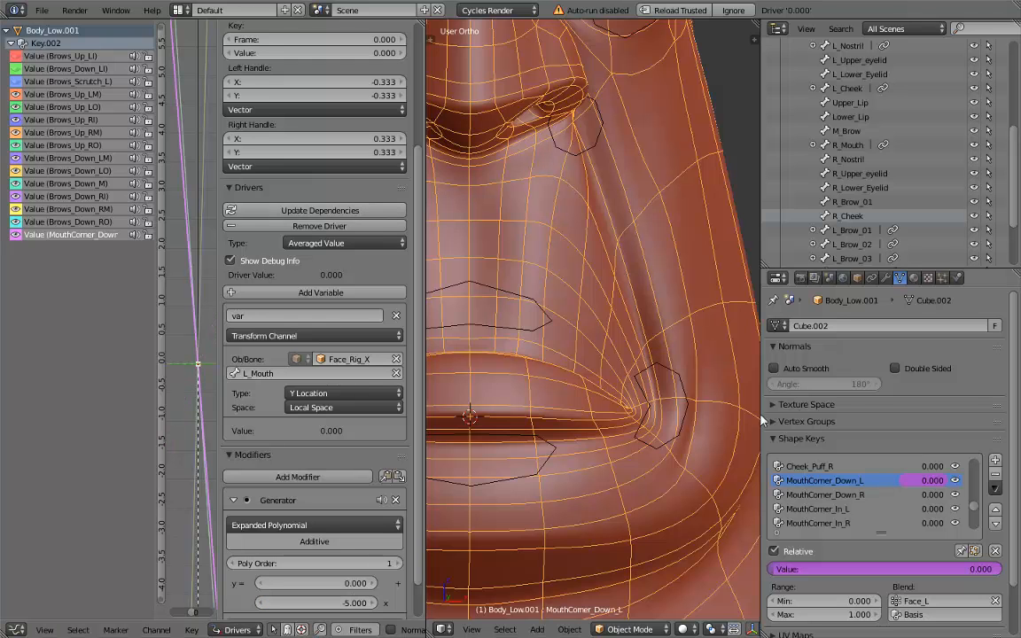
pyautogui.rightClick(672, 370)
pyautogui.moveTo(627, 359); pyautogui.dragTo(710, 343)
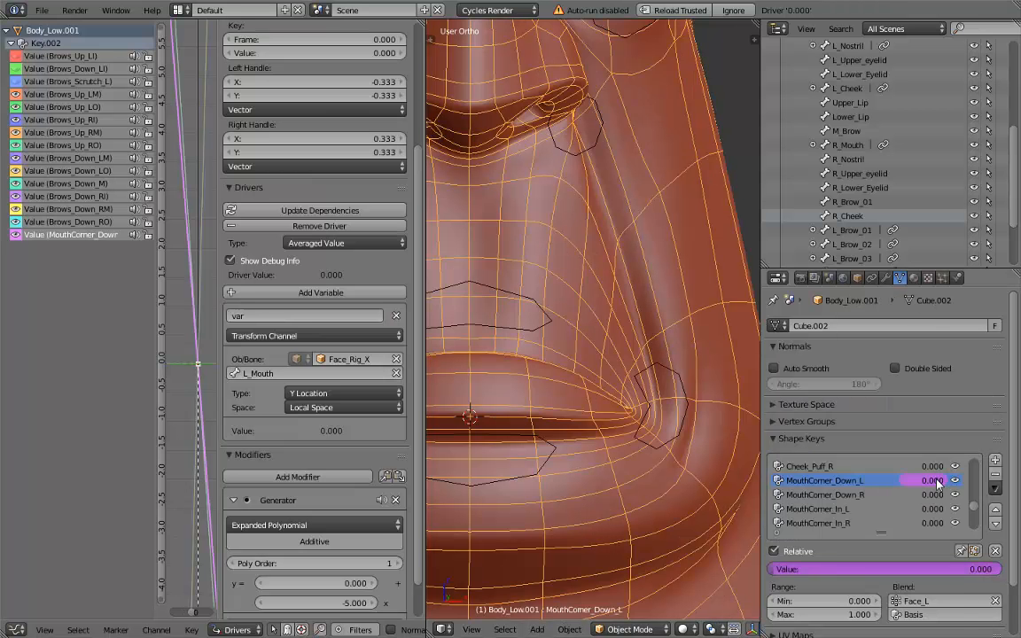
# - Copy the driver from MouthCorner_Down_L and paste it onto the MouthCorner_In_L shape key
pyautogui.rightClick(935, 479)
pyautogui.click(931, 445)
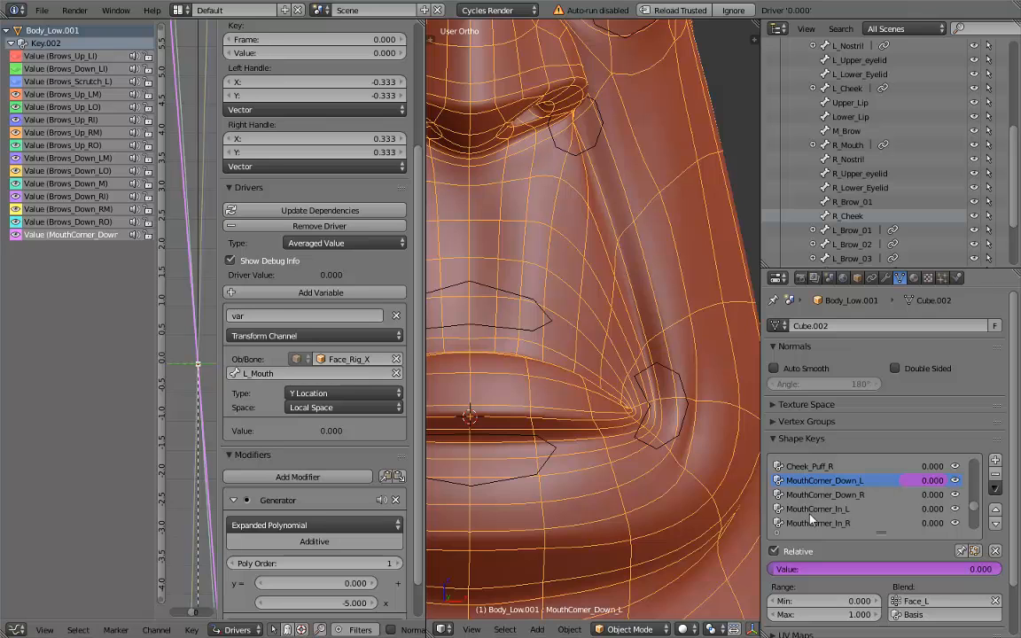
pyautogui.rightClick(932, 511)
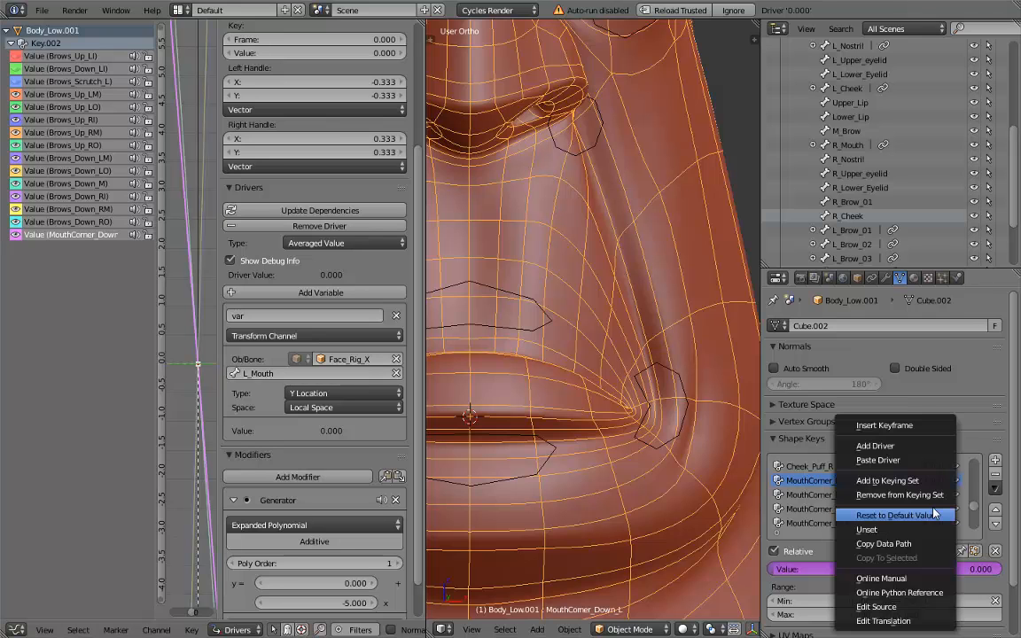
pyautogui.click(924, 461)
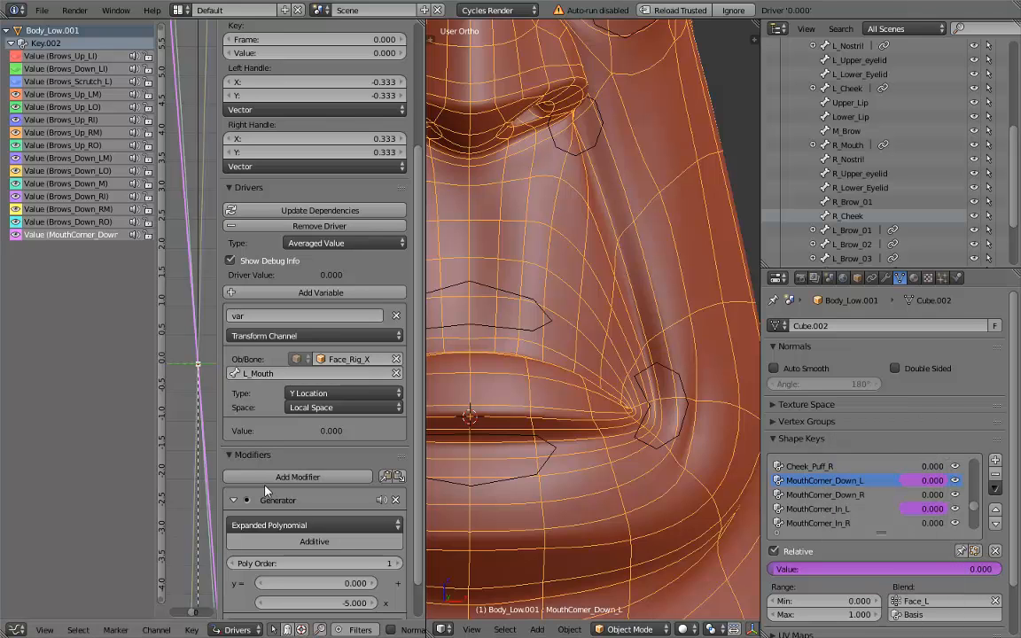
# - Set the MouthCorner_In_L driver's variable to the X Location of the L_Mouth bone
pyautogui.click(74, 248)
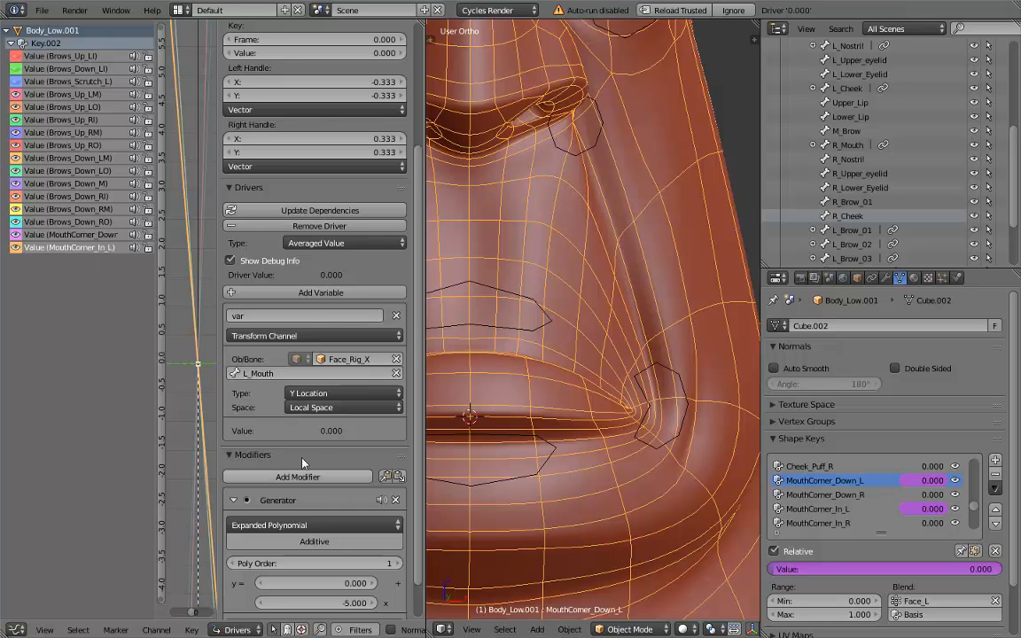
pyautogui.click(338, 400)
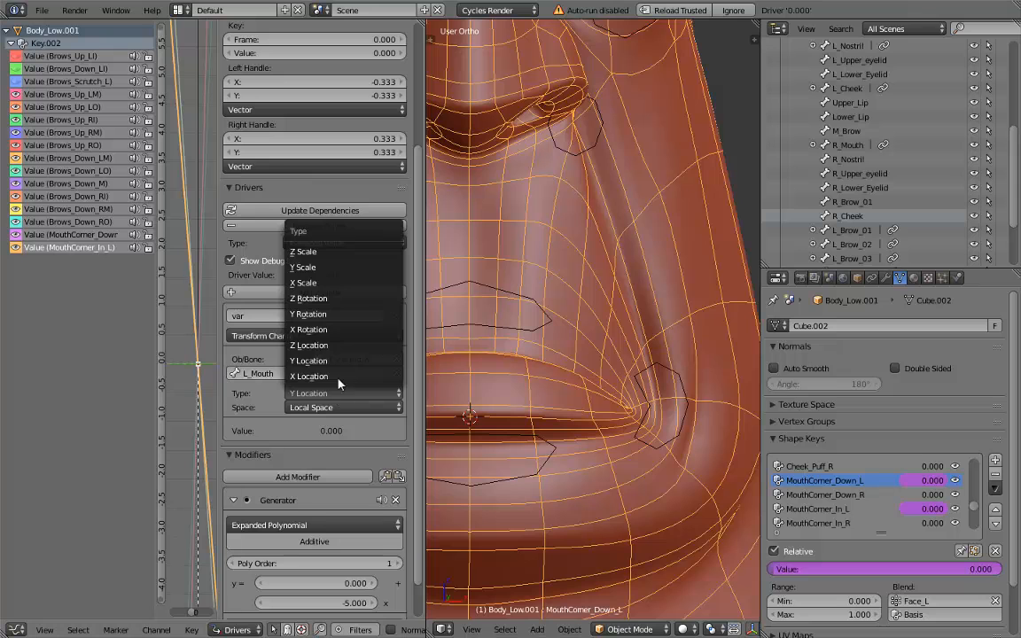
pyautogui.click(319, 375)
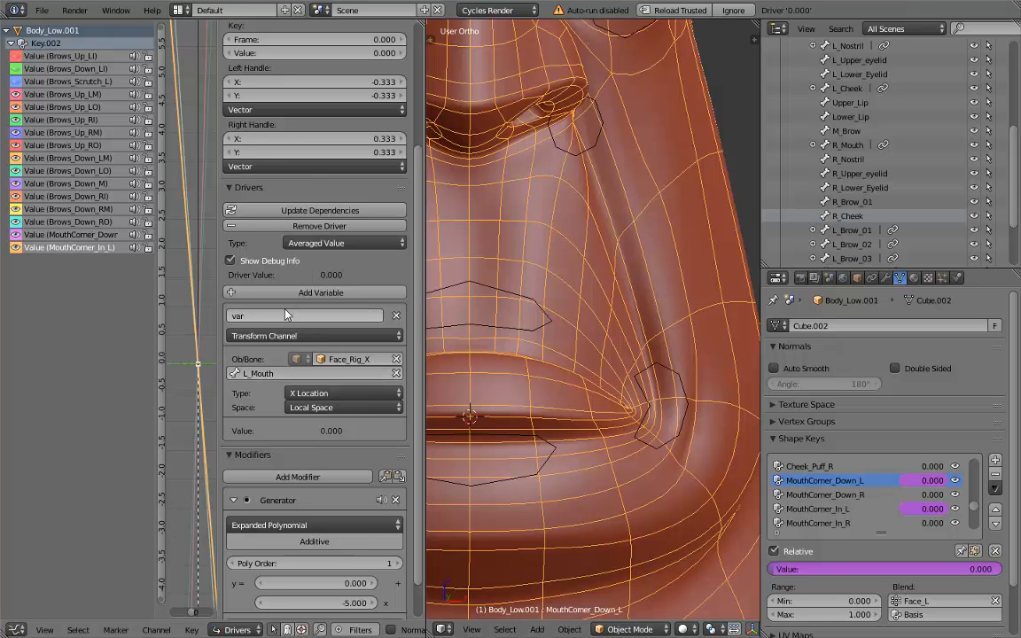
# - Test the MouthCorner_In_L driver by moving the L_Mouth bone inward along its local X axis, and reselect the Body_Low.001 mesh
pyautogui.rightClick(682, 401)
pyautogui.press('g')
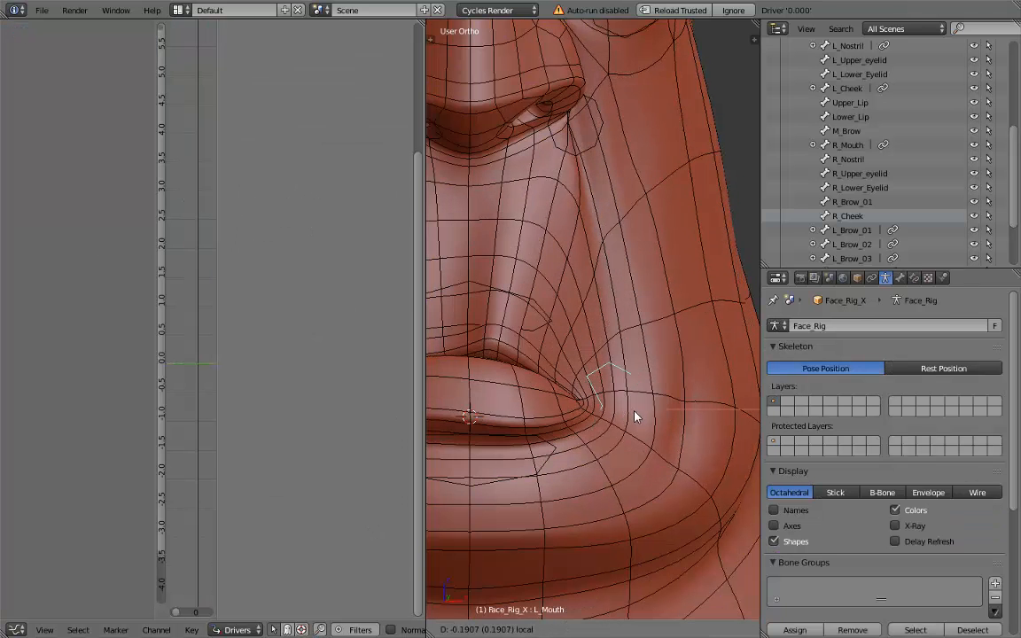
pyautogui.click(680, 417)
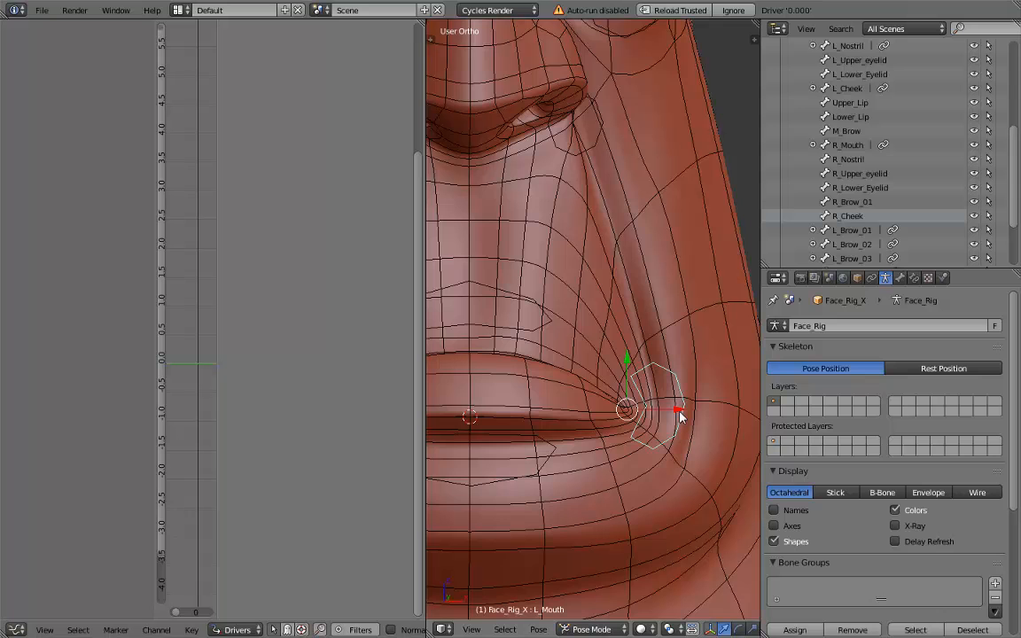
pyautogui.rightClick(738, 414)
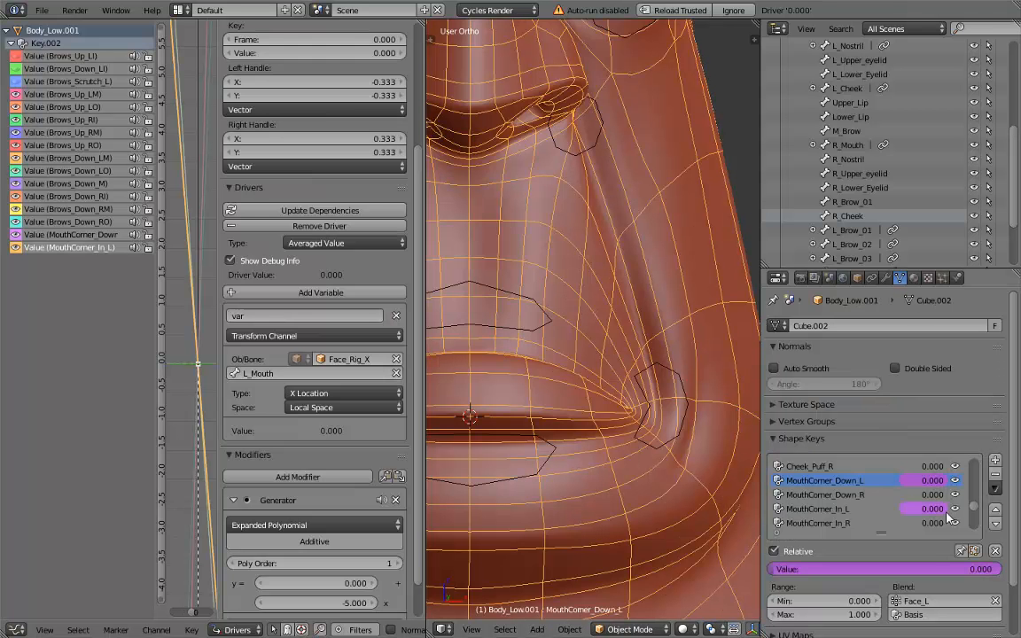
# - Paste the copied driver onto the MouthCorner_Out_L shape key
pyautogui.scroll(-2, 938, 518)
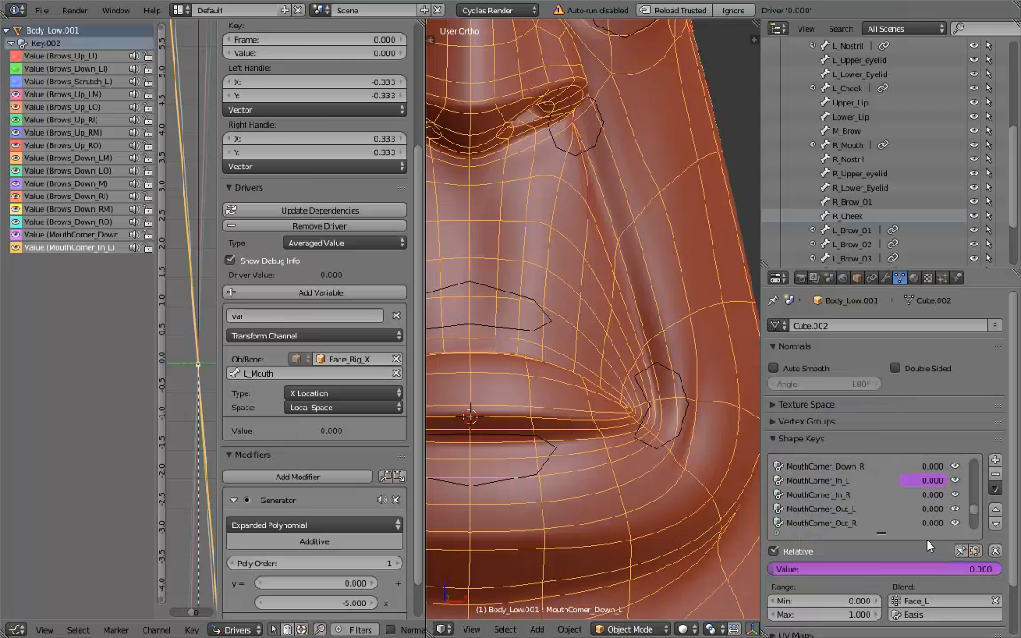
pyautogui.rightClick(935, 512)
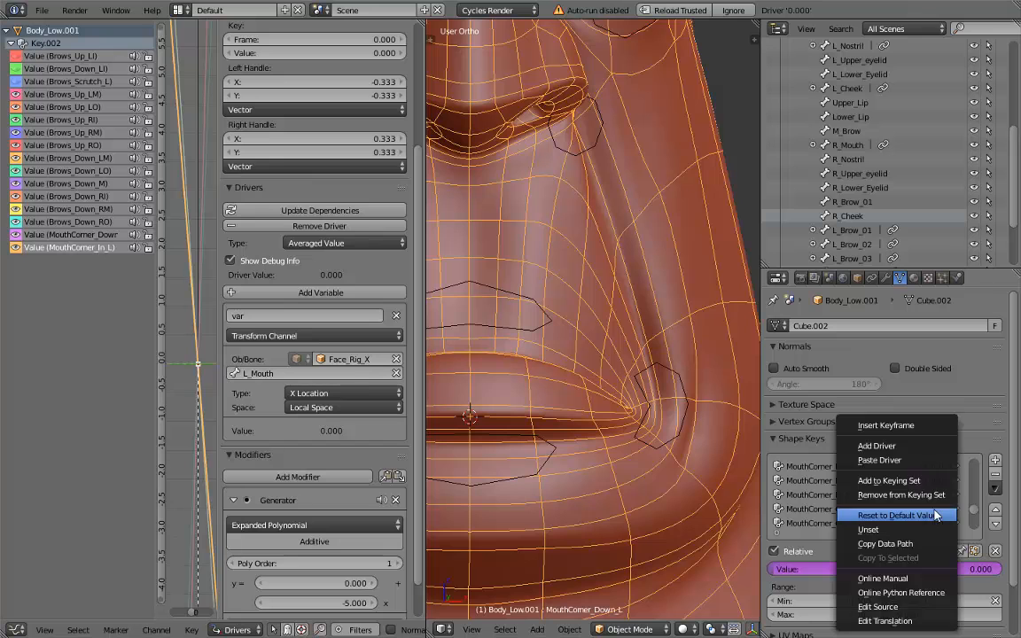
pyautogui.click(933, 460)
# - Set the MouthCorner_Out_L driver's variable to X Location and its Generator x coefficient to 5
pyautogui.click(103, 261)
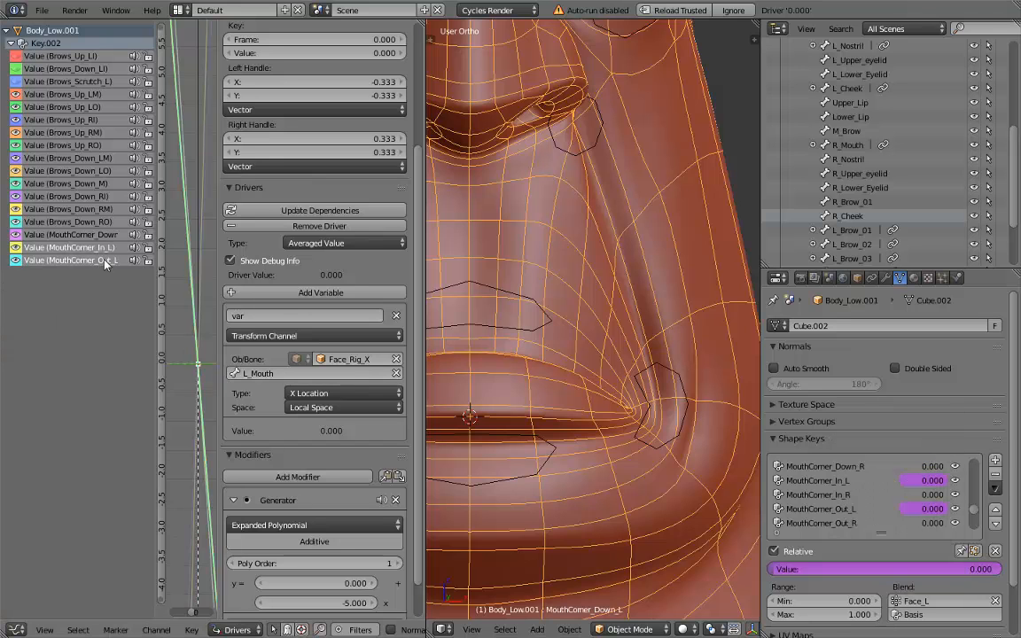
pyautogui.click(338, 393)
pyautogui.click(339, 376)
pyautogui.click(354, 602)
pyautogui.write('5.0')
pyautogui.press('Return')
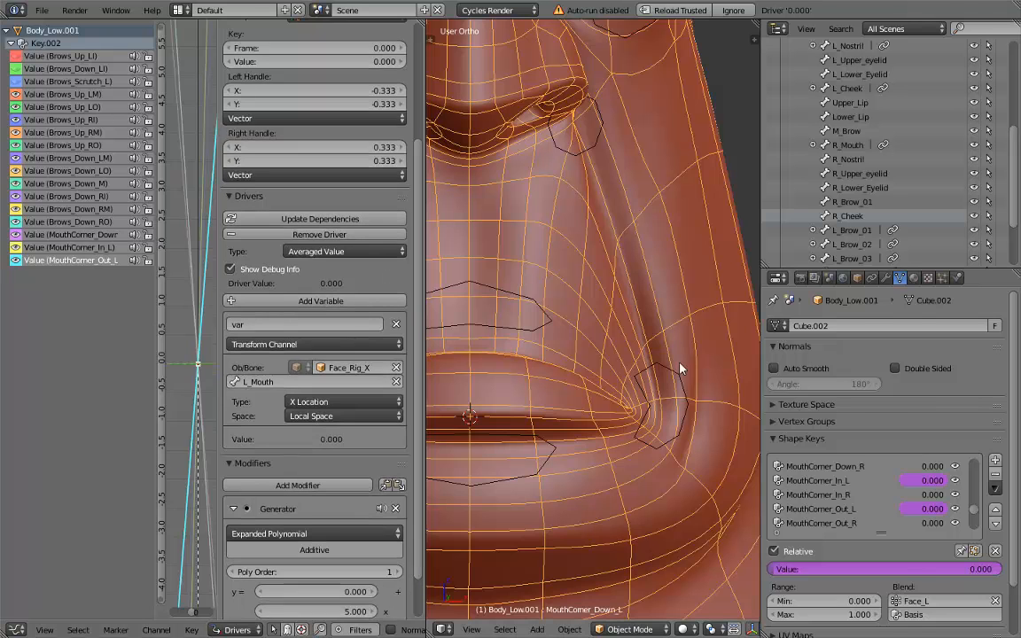
# - Test the MouthCorner_Out_L driver by moving the L_Mouth bone outward, undo the move, and return to the Body_Low.001 mesh
pyautogui.rightClick(685, 406)
pyautogui.moveTo(685, 406); pyautogui.dragTo(741, 414)
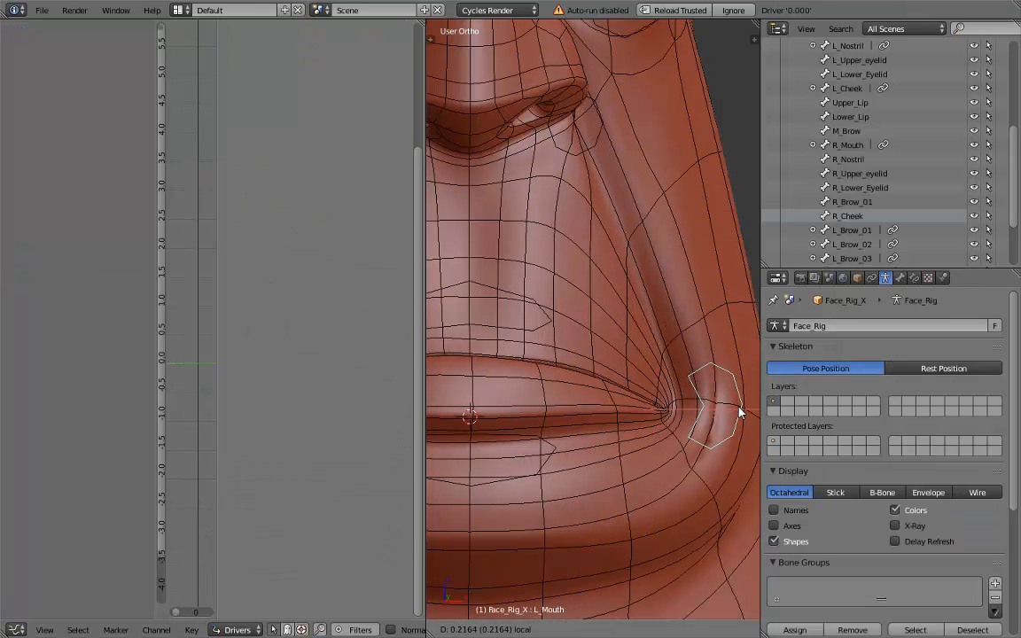
pyautogui.hotkey('ctrl', 'z')
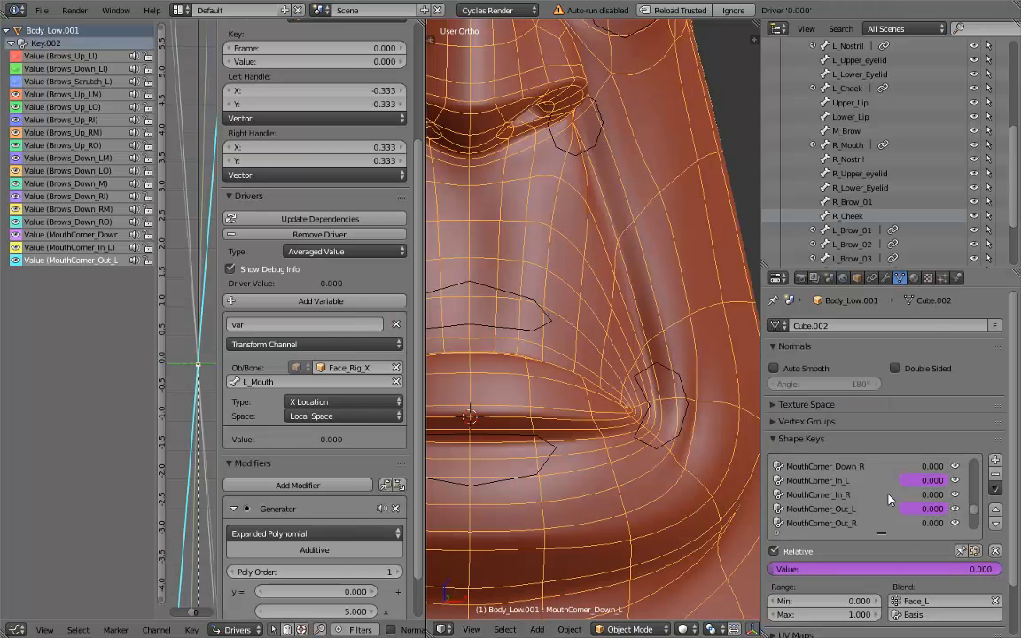
# - Paste the copied driver onto the MouthCorner_Up_L shape key and set its Generator x coefficient to 1
pyautogui.scroll(-1, 889, 500)
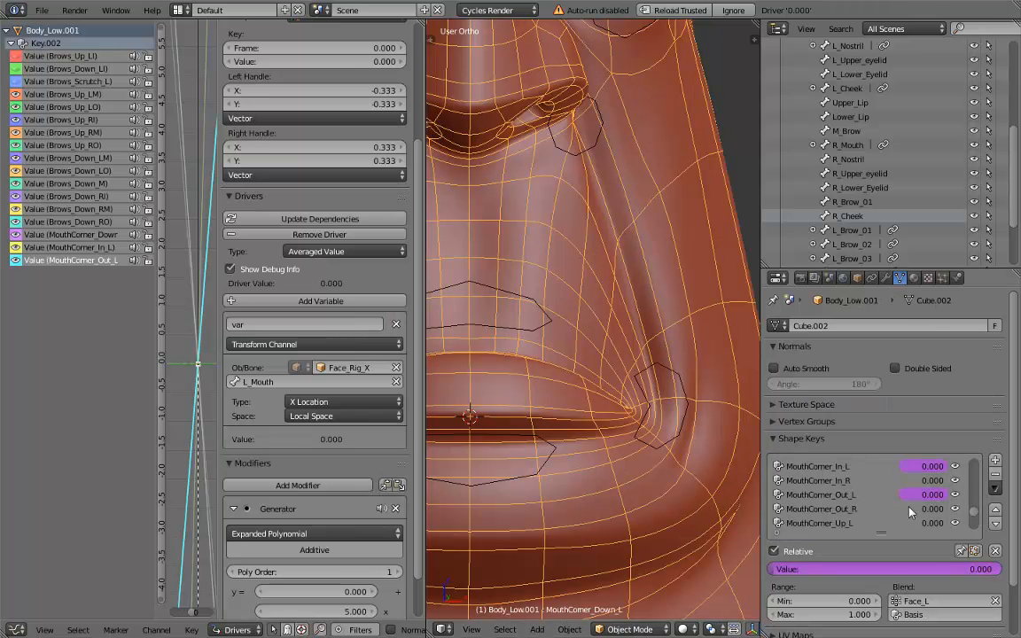
pyautogui.rightClick(934, 529)
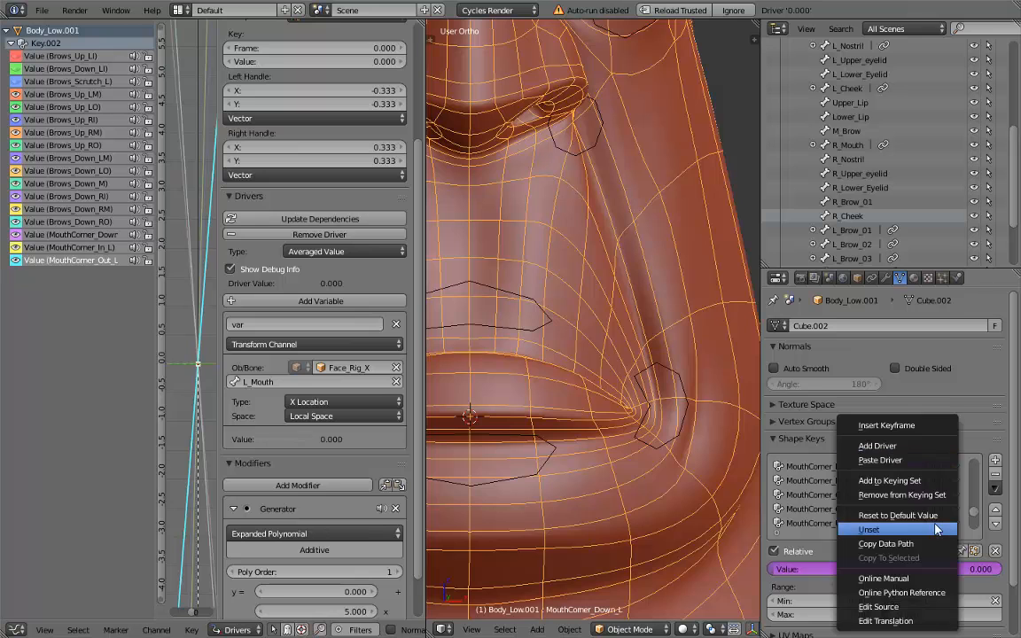
pyautogui.click(924, 461)
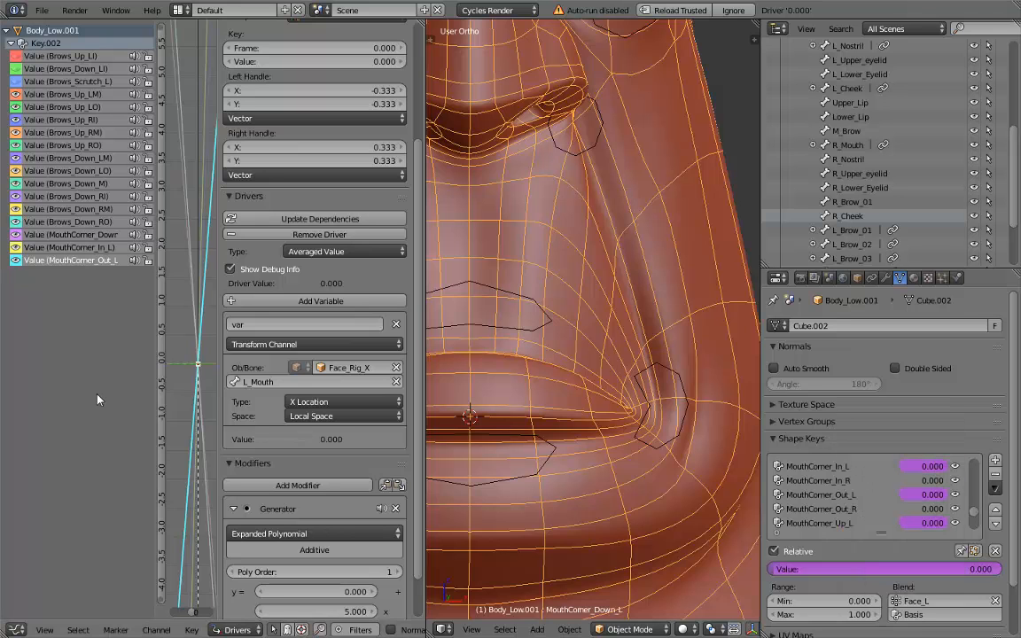
pyautogui.click(73, 274)
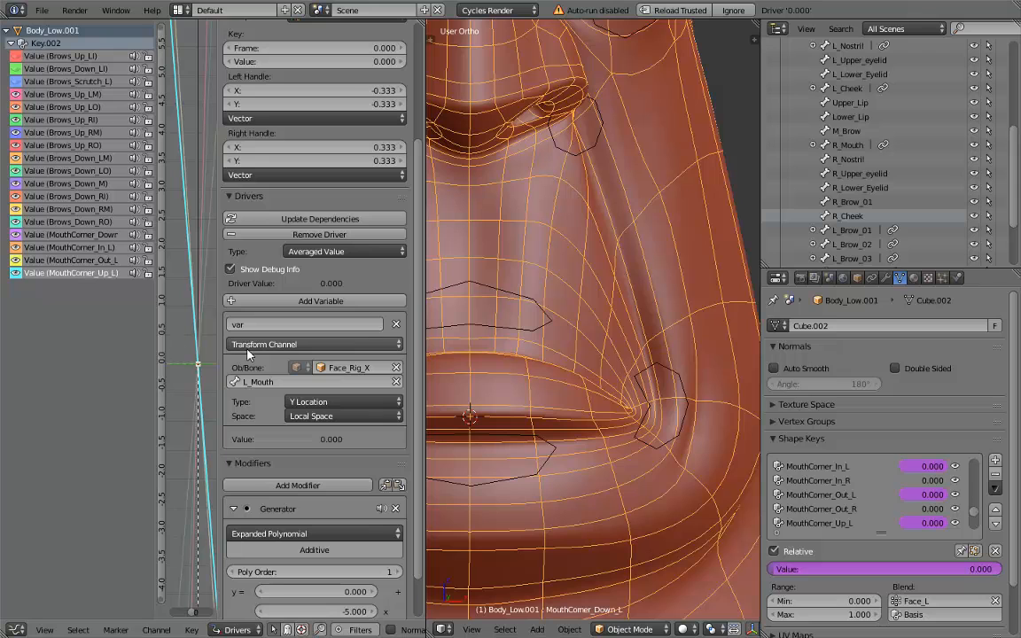
pyautogui.click(339, 611)
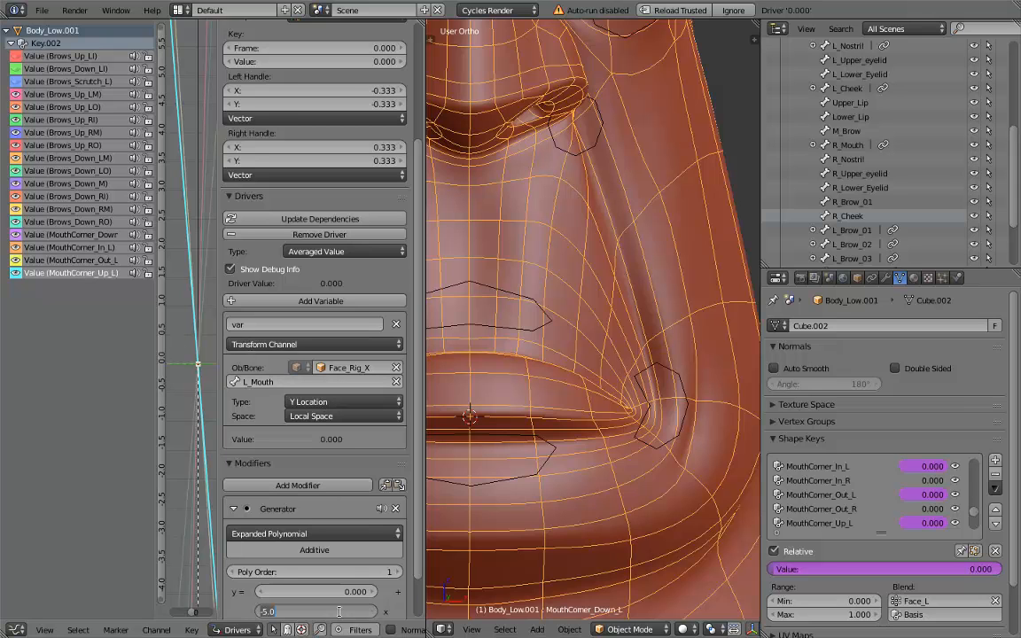
pyautogui.write('1')
pyautogui.press('Return')
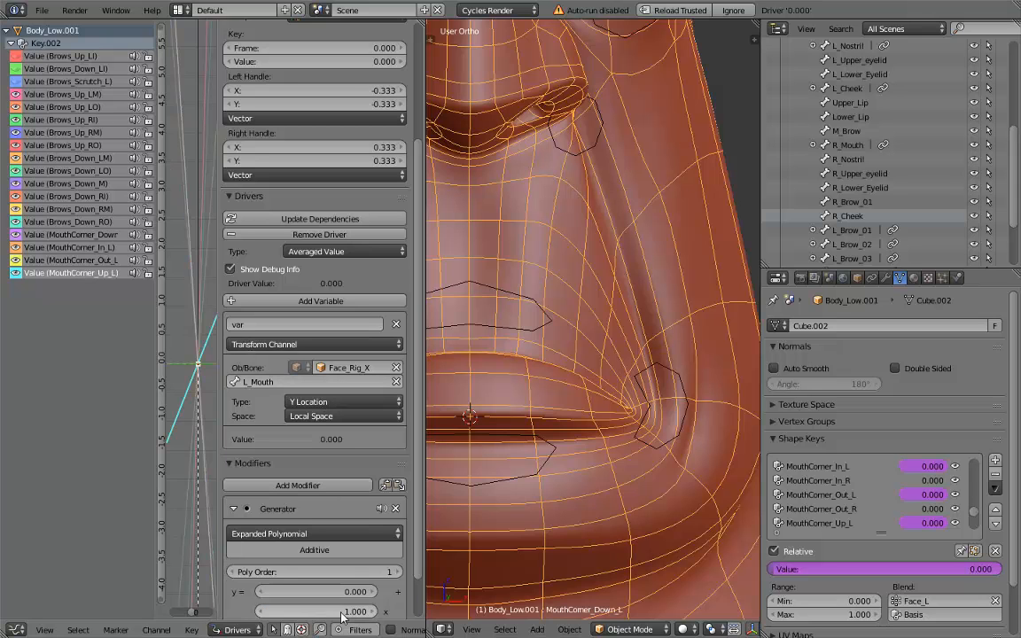
# - Raise the L_Mouth bone slightly to test MouthCorner_Up_L, and set that driver's x coefficient to 1.5
pyautogui.rightClick(667, 378)
pyautogui.moveTo(635, 362)
pyautogui.mouseDown()
pyautogui.moveTo(640, 267)
pyautogui.moveTo(647, 362)
pyautogui.mouseUp()
pyautogui.rightClick(687, 326)
pyautogui.click(315, 613)
pyautogui.write('1.5')
pyautogui.press('Return')
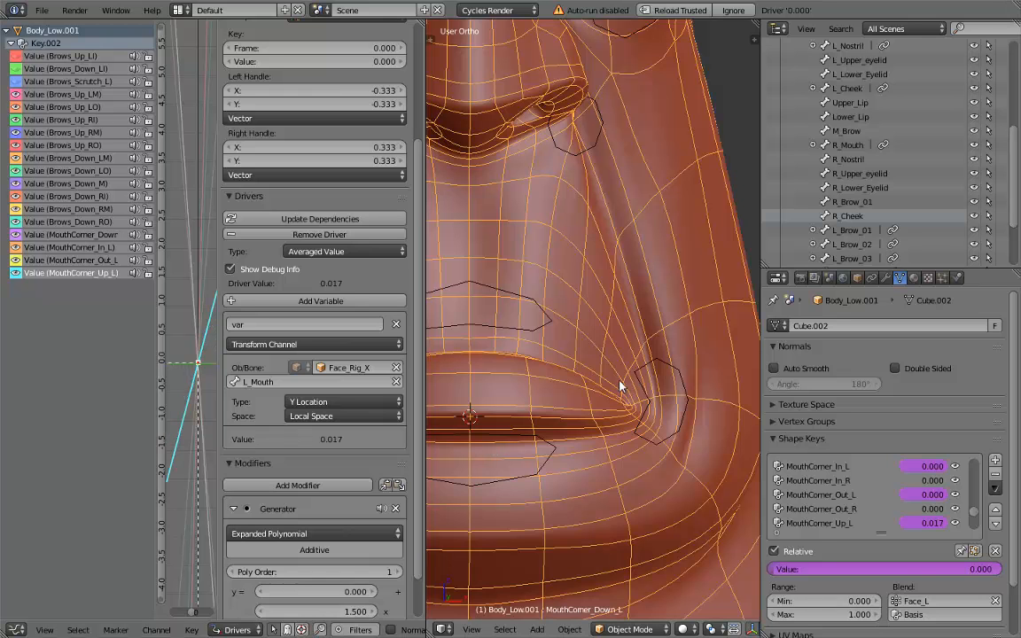
# - Test the L_Mouth bone with small moves up and sideways, undo the upward move, and reselect the Body_Low.001 mesh
pyautogui.rightClick(660, 363)
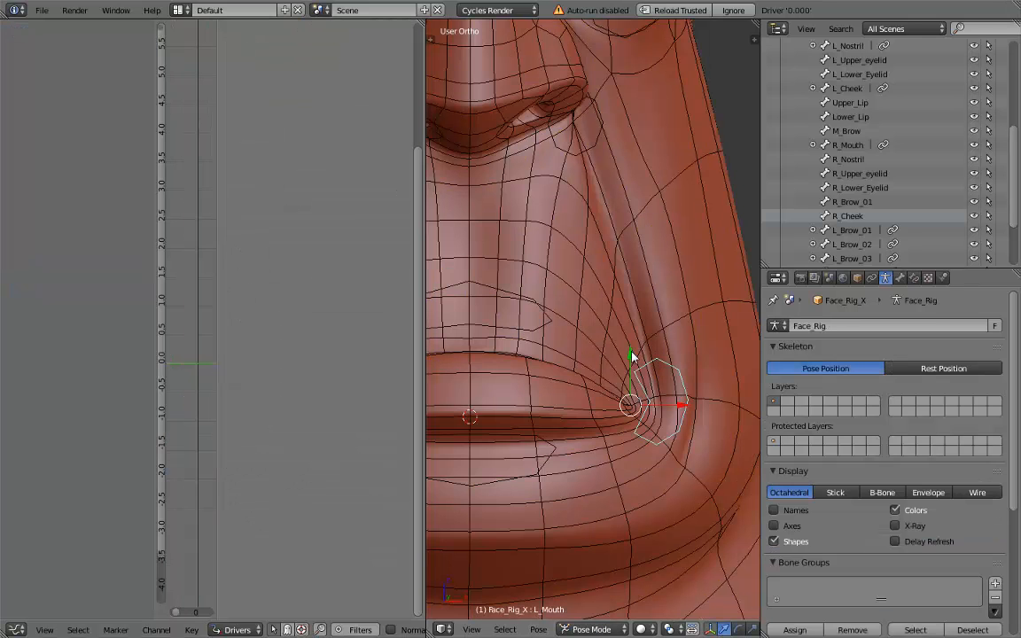
pyautogui.press('g')
pyautogui.press('y')
pyautogui.moveTo(633, 345)
pyautogui.mouseDown()
pyautogui.moveTo(639, 415)
pyautogui.moveTo(628, 223)
pyautogui.moveTo(634, 340)
pyautogui.mouseUp()
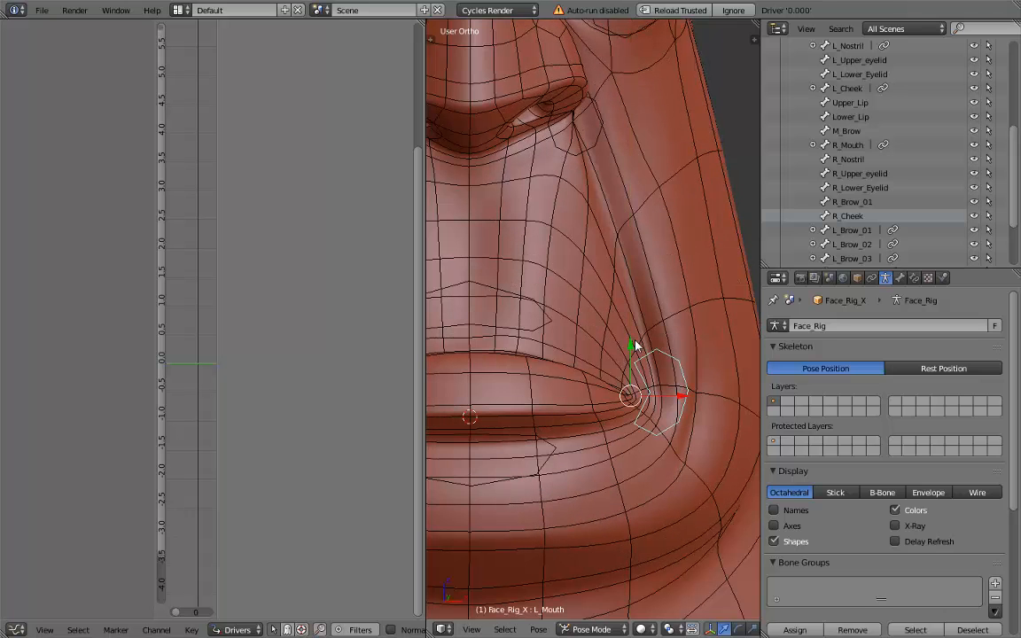
pyautogui.hotkey('ctrl', 'z')
pyautogui.moveTo(681, 412)
pyautogui.mouseDown()
pyautogui.moveTo(611, 409)
pyautogui.moveTo(746, 408)
pyautogui.moveTo(608, 412)
pyautogui.moveTo(709, 418)
pyautogui.moveTo(610, 416)
pyautogui.moveTo(683, 411)
pyautogui.mouseUp()
pyautogui.rightClick(626, 395)
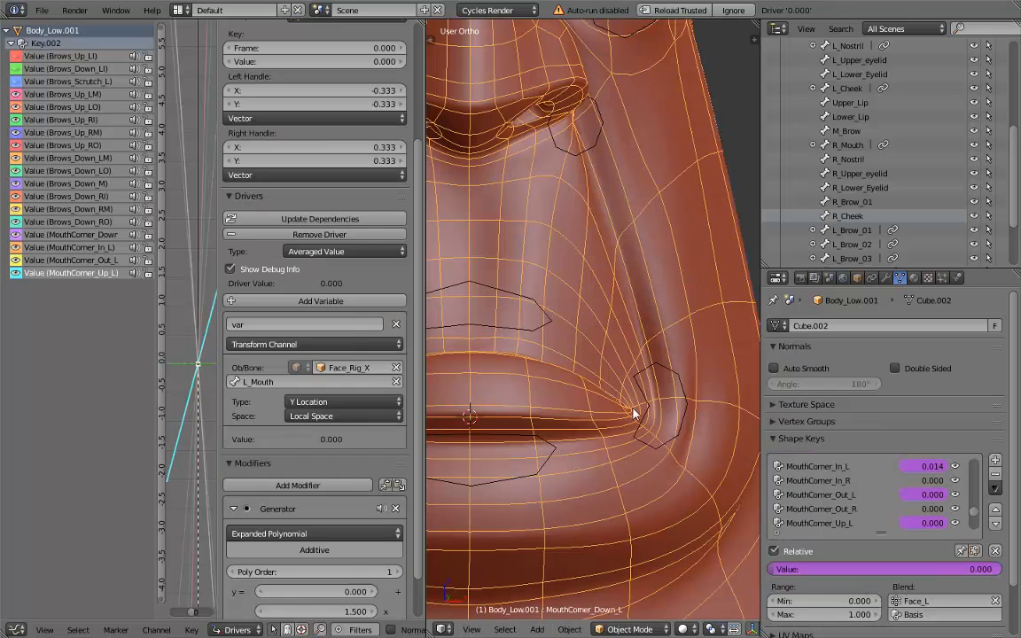
# - Move the L_Mouth bone diagonally inward and up to test the combined mouth corner shapes, and undo the move
pyautogui.rightClick(645, 375)
pyautogui.moveTo(645, 410); pyautogui.dragTo(617, 356)
pyautogui.click(615, 340)
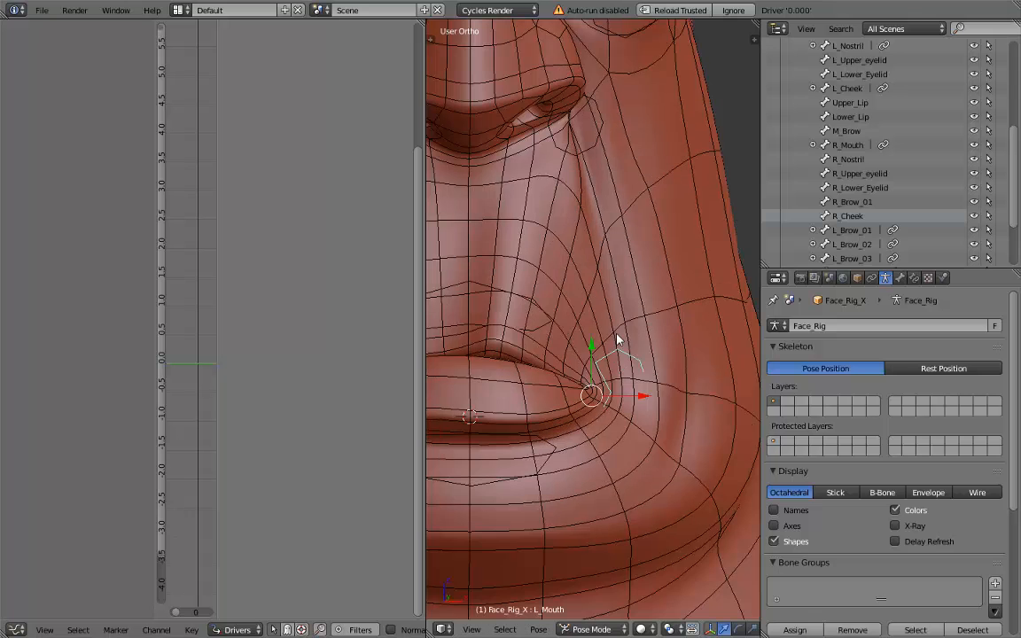
pyautogui.hotkey('ctrl', 'z')
# - Examine the upper and lower eyelid mesh and their control bones up close, and return to the whole head
pyautogui.scroll(-5, 618, 339)
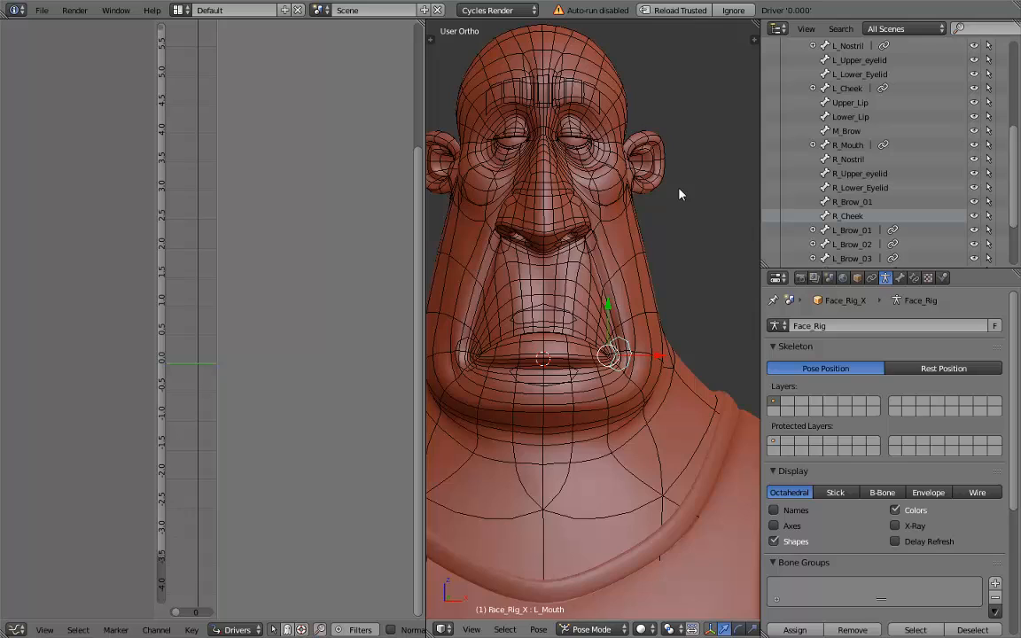
pyautogui.scroll(3, 638, 112)
pyautogui.keyDown('shift'); pyautogui.moveTo(638, 112); pyautogui.dragTo(570, 292, button='middle'); pyautogui.keyUp('shift')
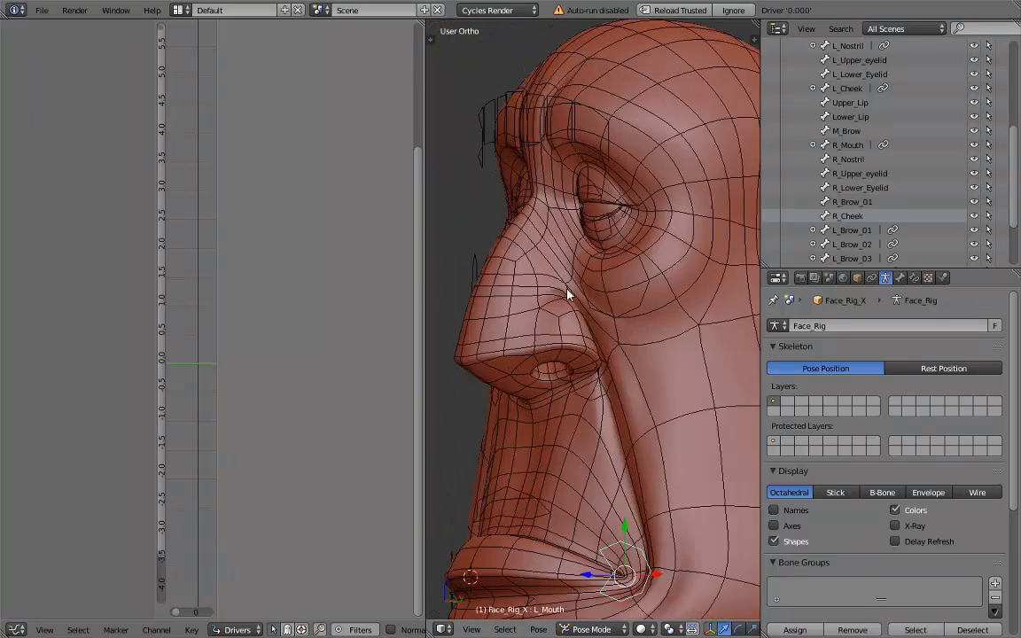
pyautogui.scroll(6, 645, 276)
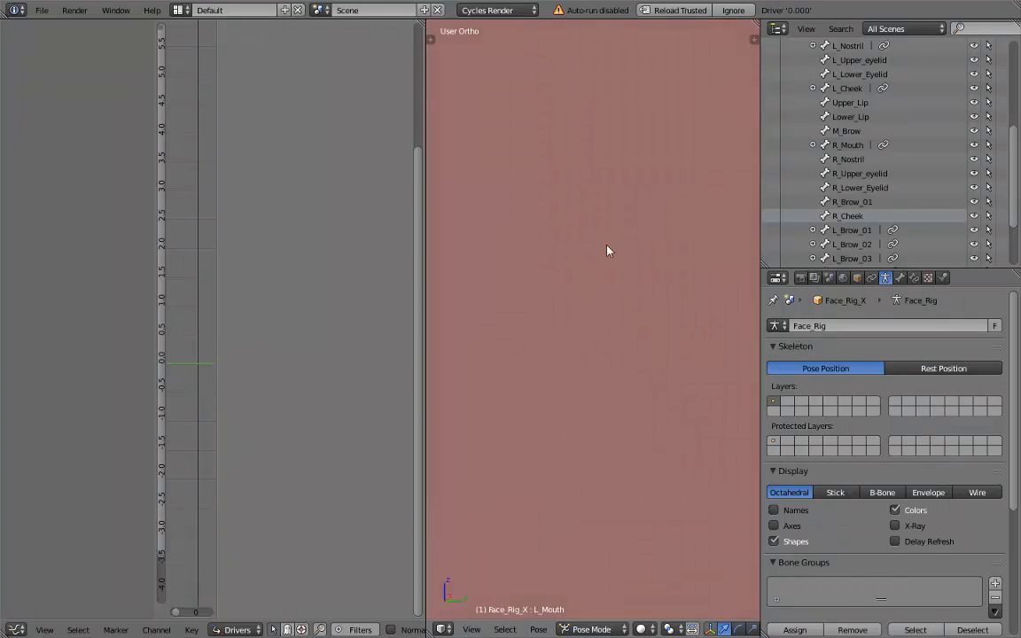
pyautogui.scroll(-3, 605, 276)
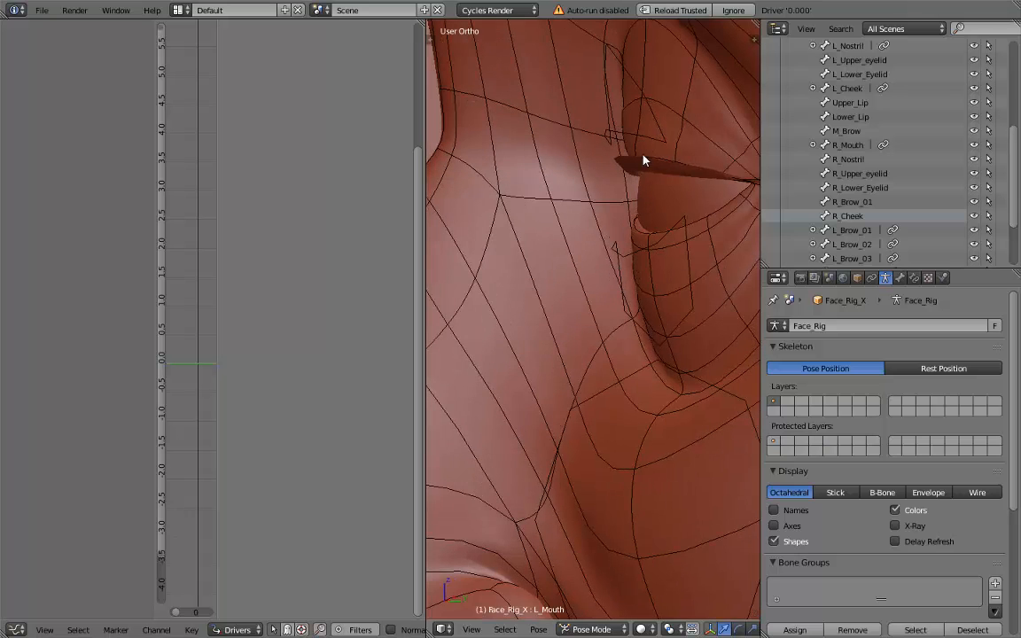
pyautogui.moveTo(627, 266); pyautogui.dragTo(667, 289, button='middle')
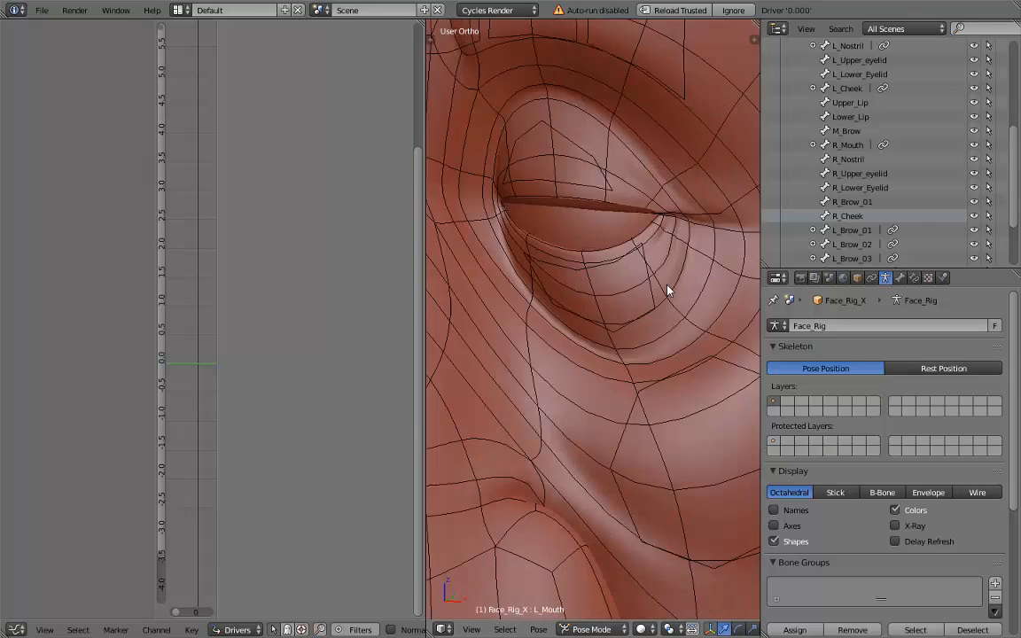
pyautogui.scroll(-2, 667, 290)
pyautogui.scroll(-5, 667, 290)
pyautogui.hotkey('ctrl', 's')
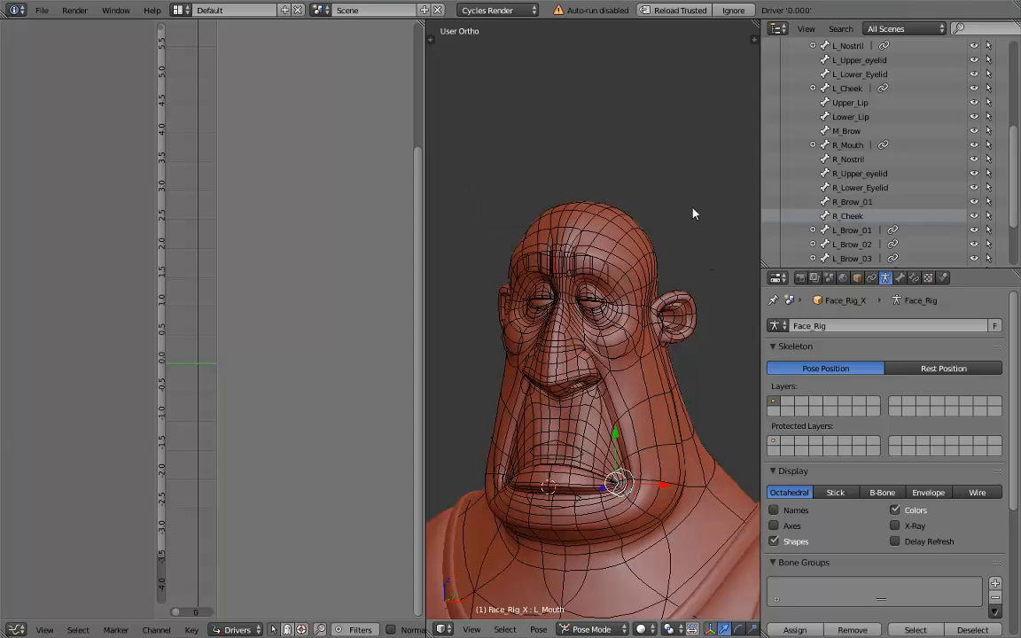
# - Leave fullscreen, start a second Blender instance, and open the recent file Girl_Face_Shapes_01.blend
pyautogui.hotkey('alt', 'F11')
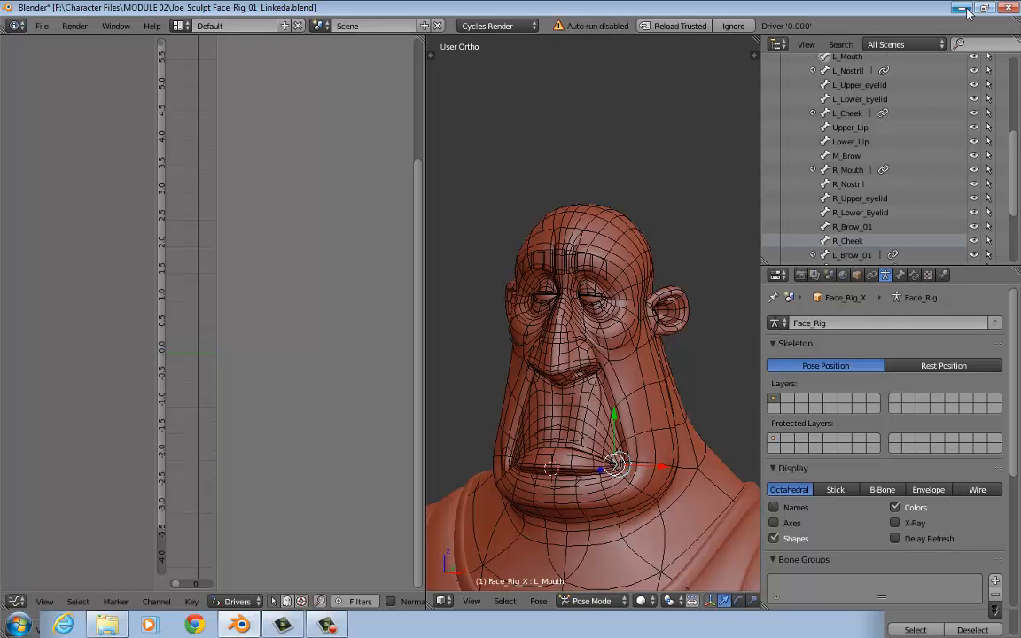
pyautogui.click(20, 624)
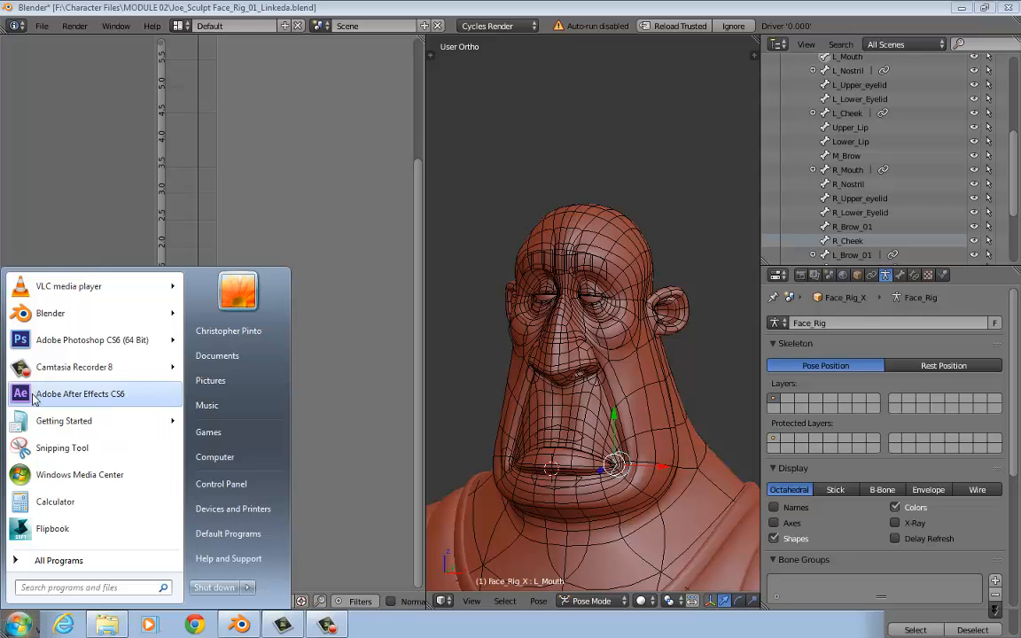
pyautogui.click(62, 311)
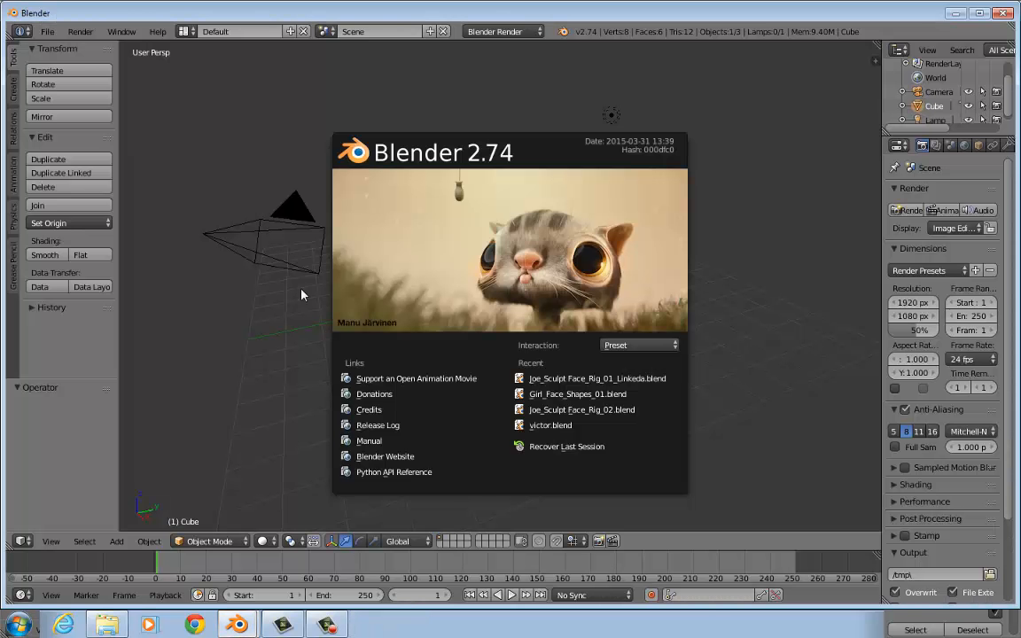
pyautogui.click(575, 394)
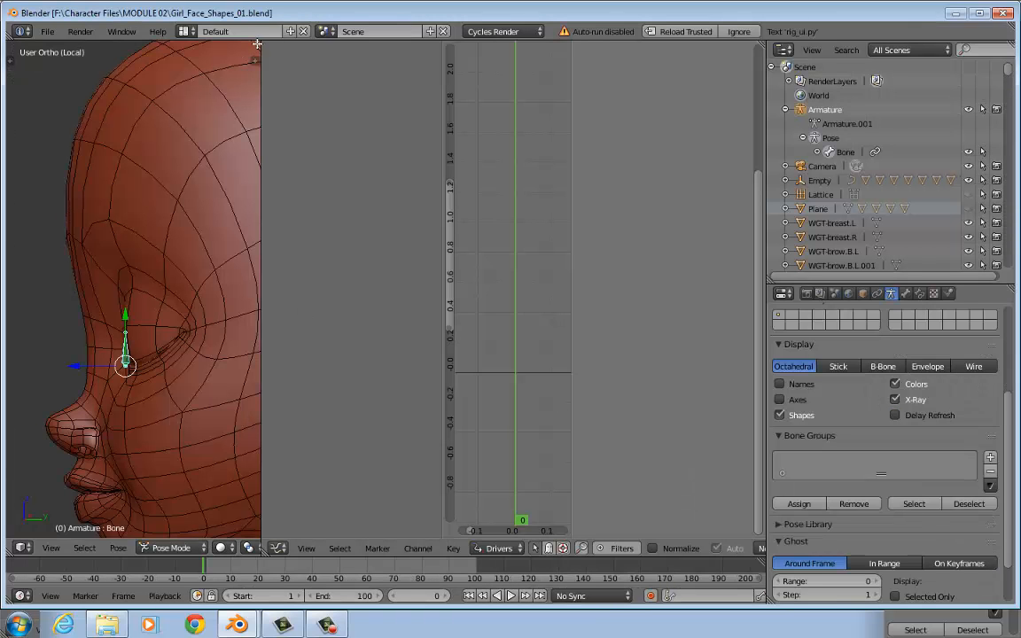
# - Expand the 3D view over the driver editor and test the girl's eyelid by moving its bone along the local Y axis
pyautogui.moveTo(256, 60); pyautogui.dragTo(357, 71)
pyautogui.moveTo(401, 349); pyautogui.dragTo(502, 271, button='middle')
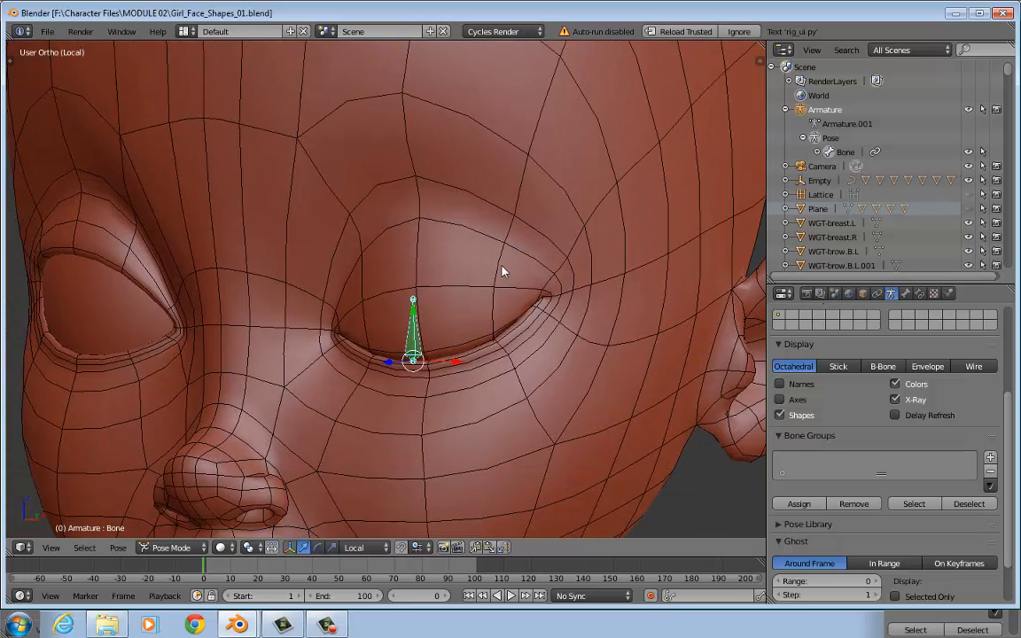
pyautogui.press('g')
pyautogui.press('y')
pyautogui.press('y')
pyautogui.click(415, 328)
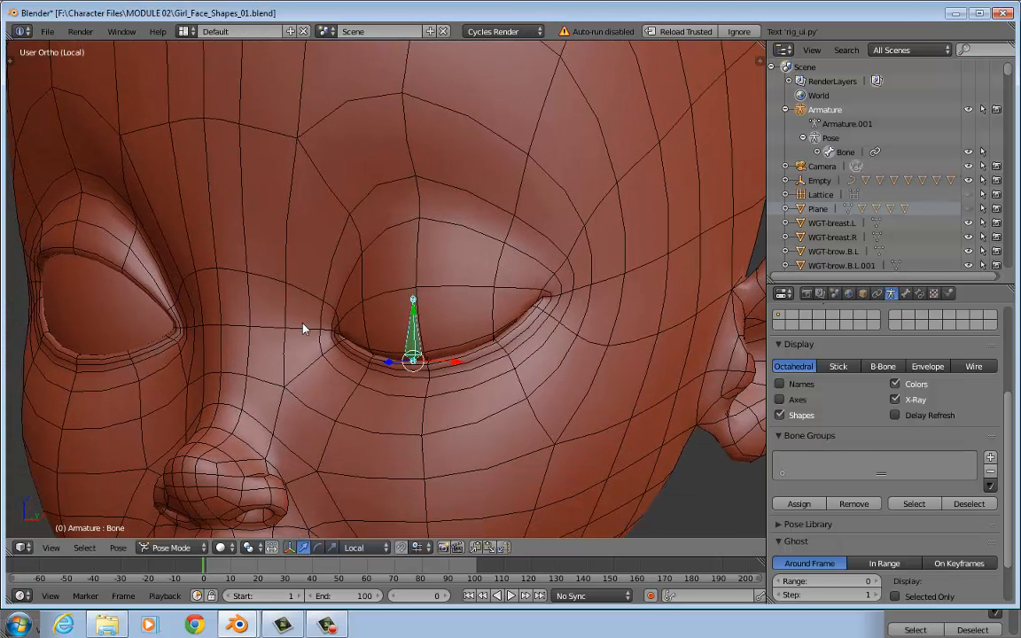
# - Reopen the girl's left upper eyelid by moving its bone up along the local Y axis
pyautogui.press('g')
pyautogui.press('y')
pyautogui.press('y')
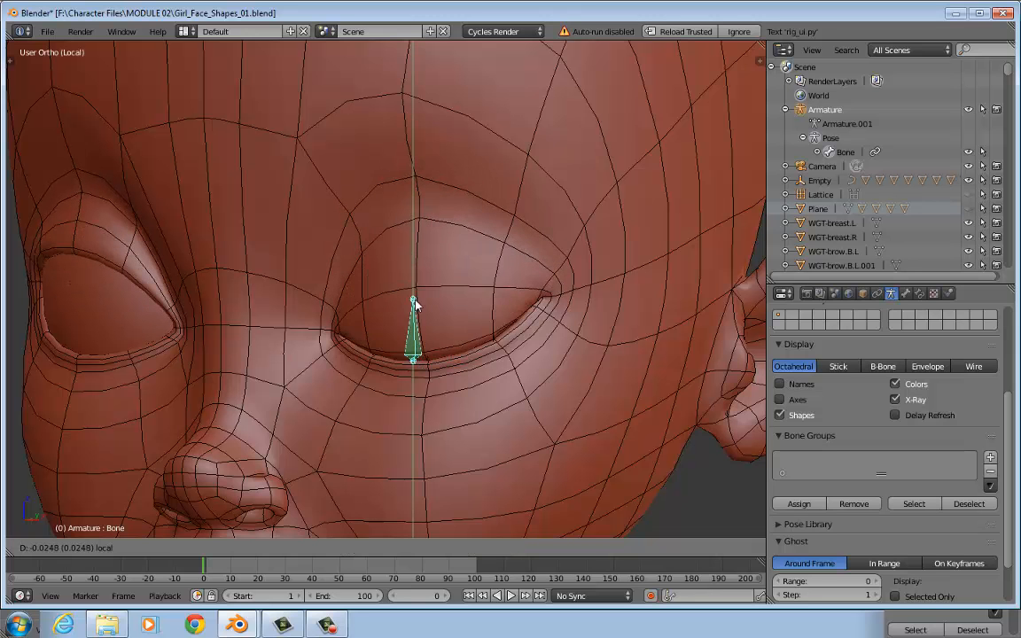
pyautogui.click(421, 121)
pyautogui.moveTo(407, 231); pyautogui.dragTo(128, 337, button='middle')
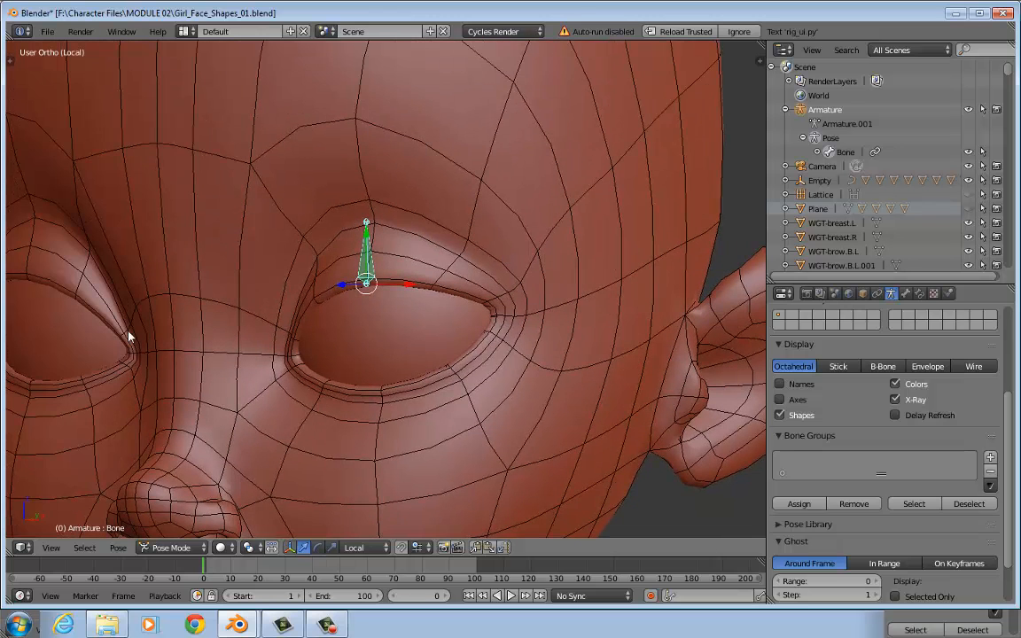
# - Assign the Face_L vertex group to the body mesh's Upper_Lids_Down_Half shape key
pyautogui.rightClick(232, 337)
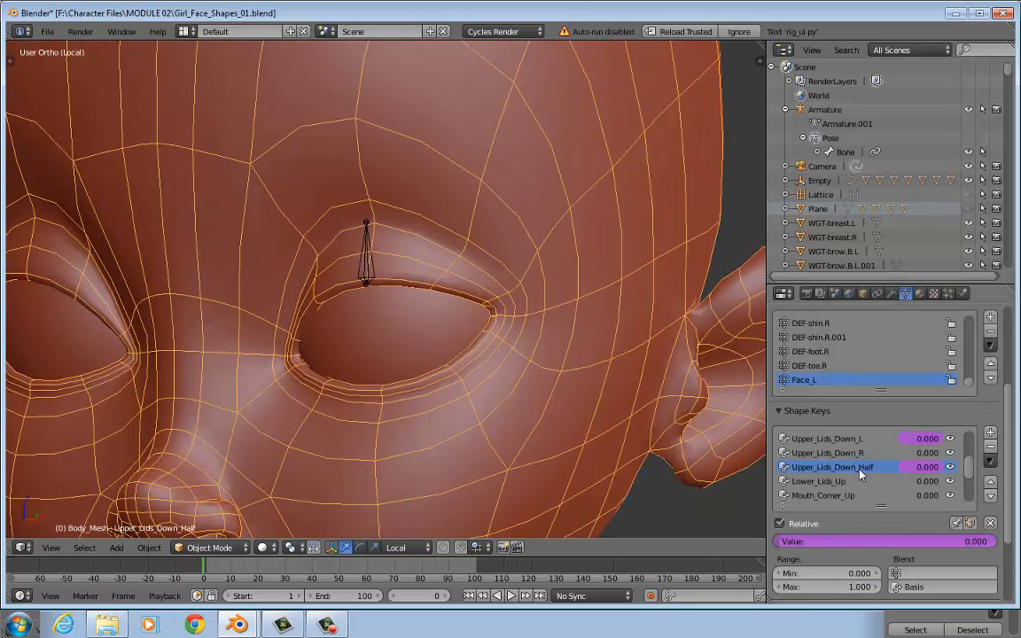
pyautogui.click(939, 573)
pyautogui.write('face_l')
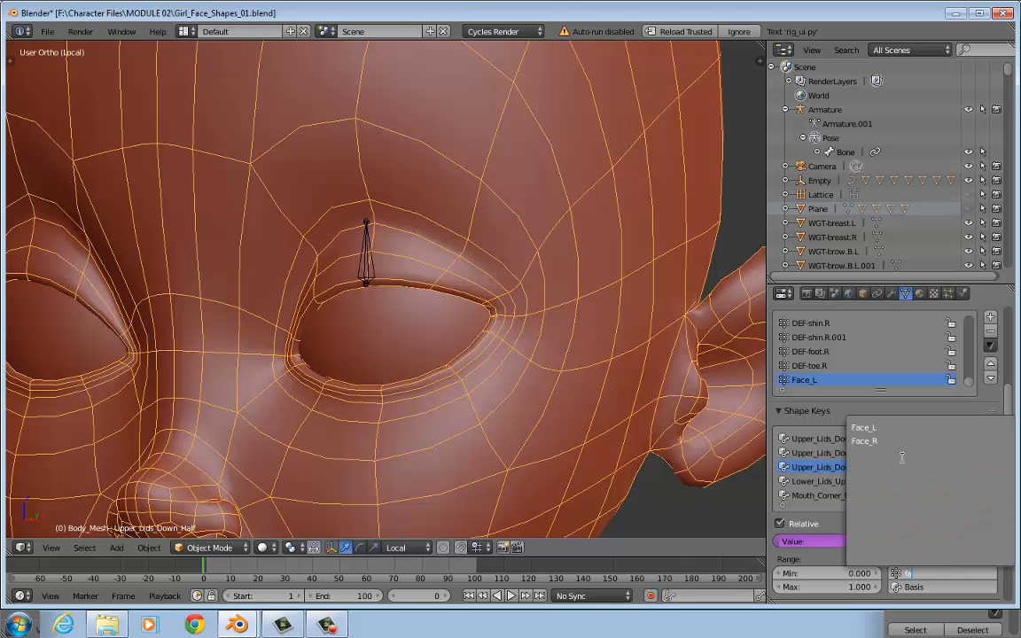
pyautogui.press('Return')
# - Close the left upper eyelid by moving its bone down along local Y, and view the lid from the side
pyautogui.rightClick(378, 286)
pyautogui.press('g')
pyautogui.press('y')
pyautogui.press('y')
pyautogui.click(389, 428)
pyautogui.moveTo(513, 274); pyautogui.dragTo(418, 239, button='middle')
pyautogui.scroll(3, 418, 276)
pyautogui.moveTo(418, 239); pyautogui.dragTo(409, 239, button='middle')
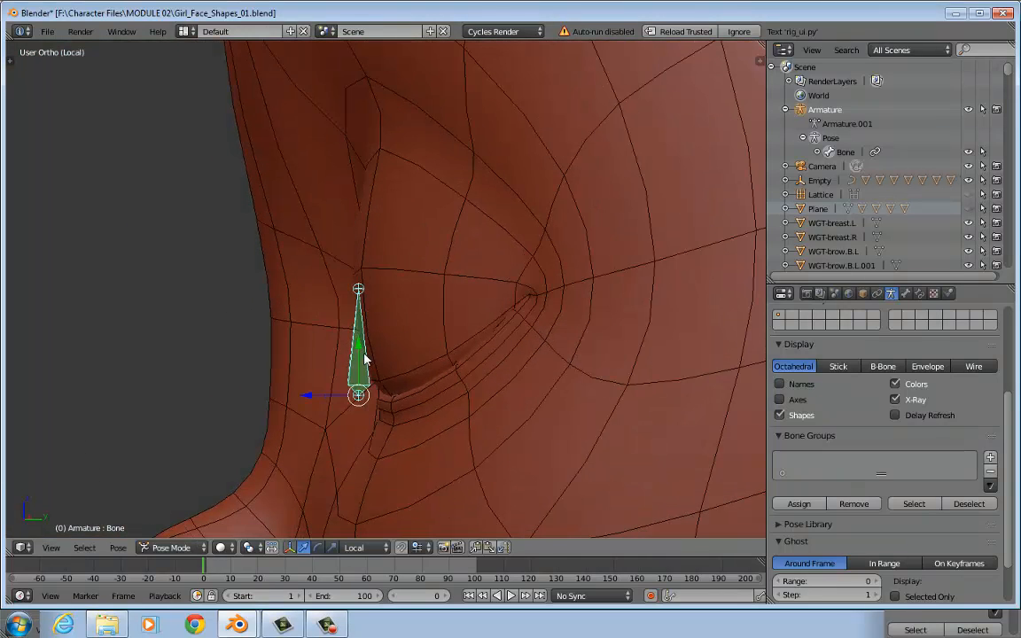
# - Test the lid's path from the side by moving the bone along local Y, finishing with the eye open
pyautogui.press('g')
pyautogui.press('y')
pyautogui.press('y')
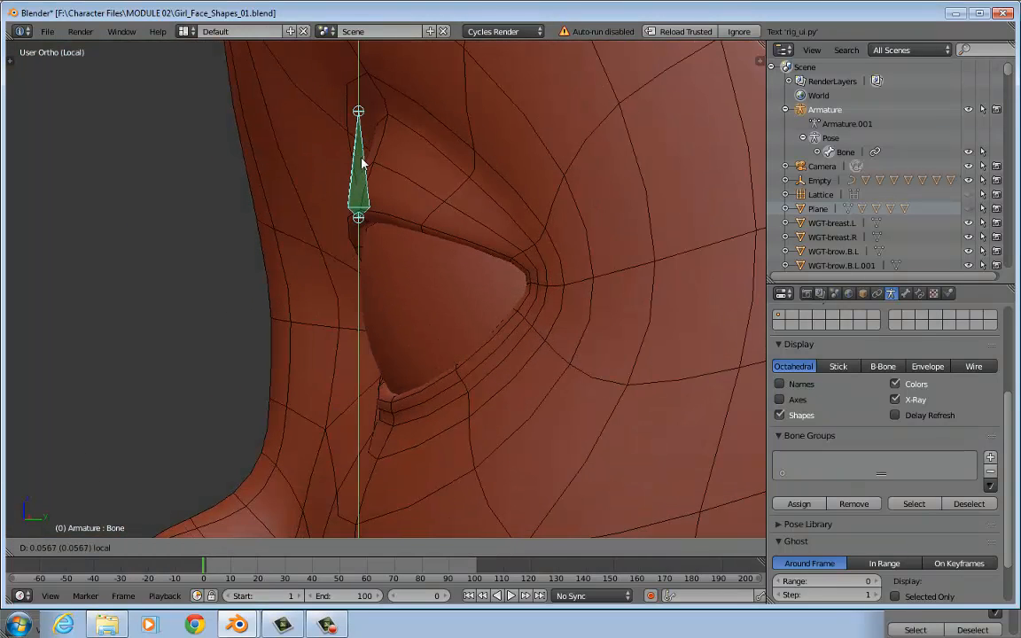
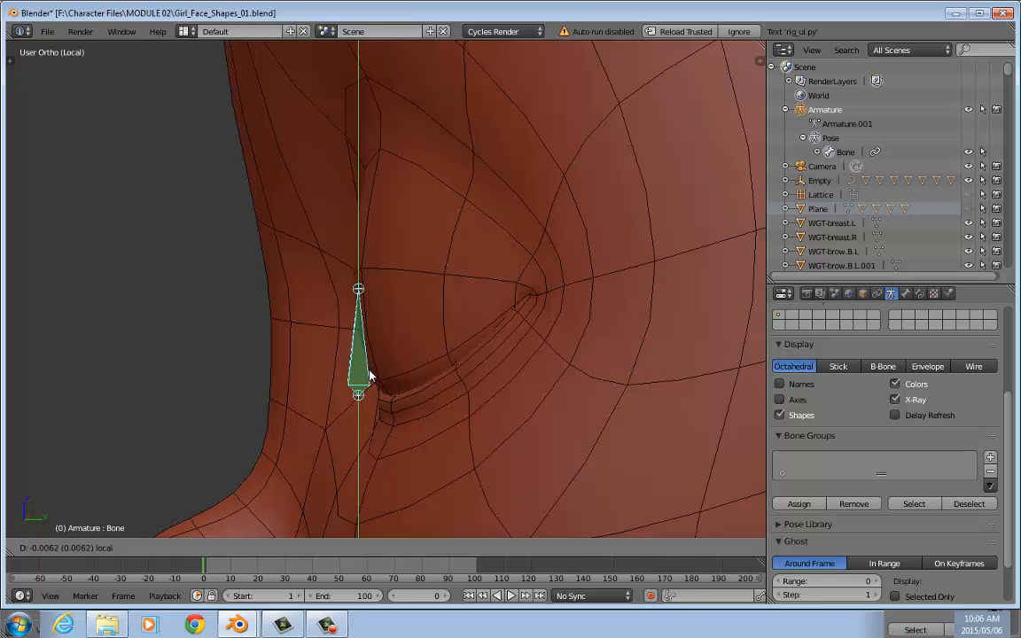
pyautogui.click(396, 159)
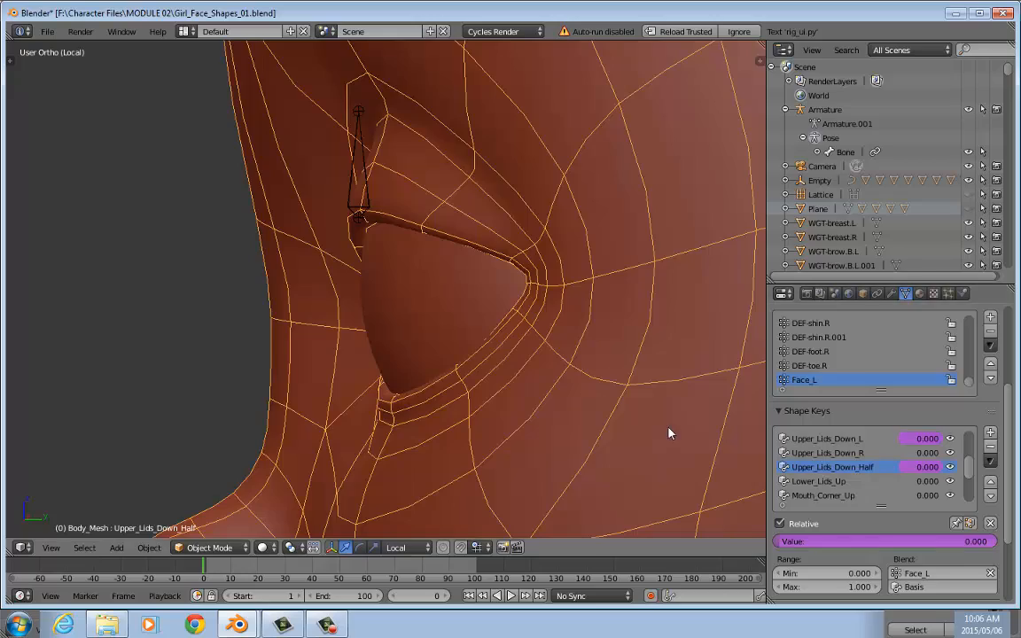
# - Delete the drivers from the Upper_Lids_Down_L and Upper_Lids_Down_Half shape keys of the body mesh
pyautogui.moveTo(669, 433); pyautogui.dragTo(395, 372, button='middle')
pyautogui.scroll(-3, 344, 345)
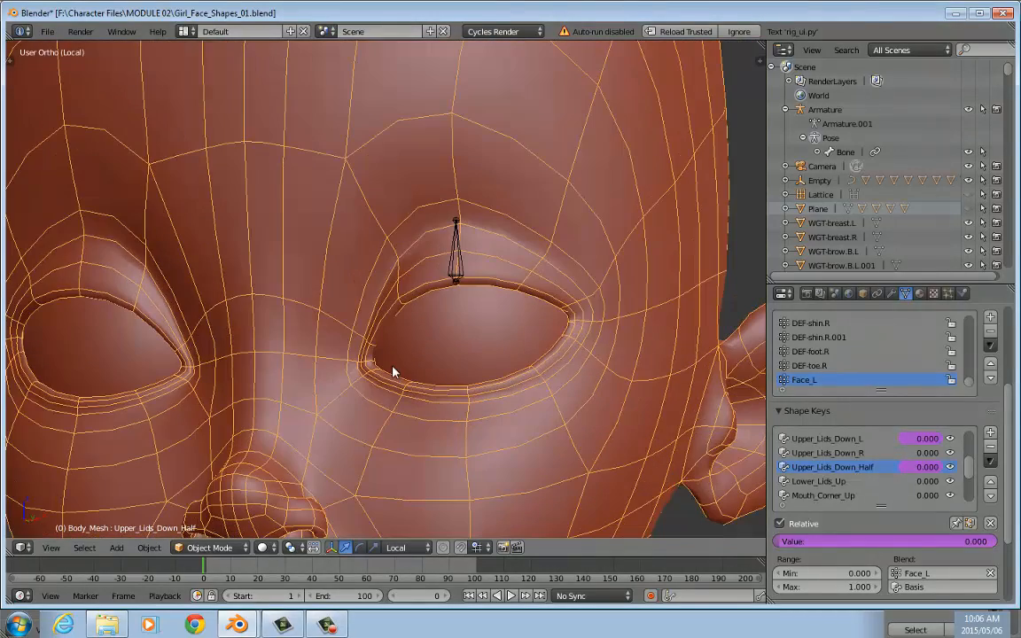
pyautogui.rightClick(921, 446)
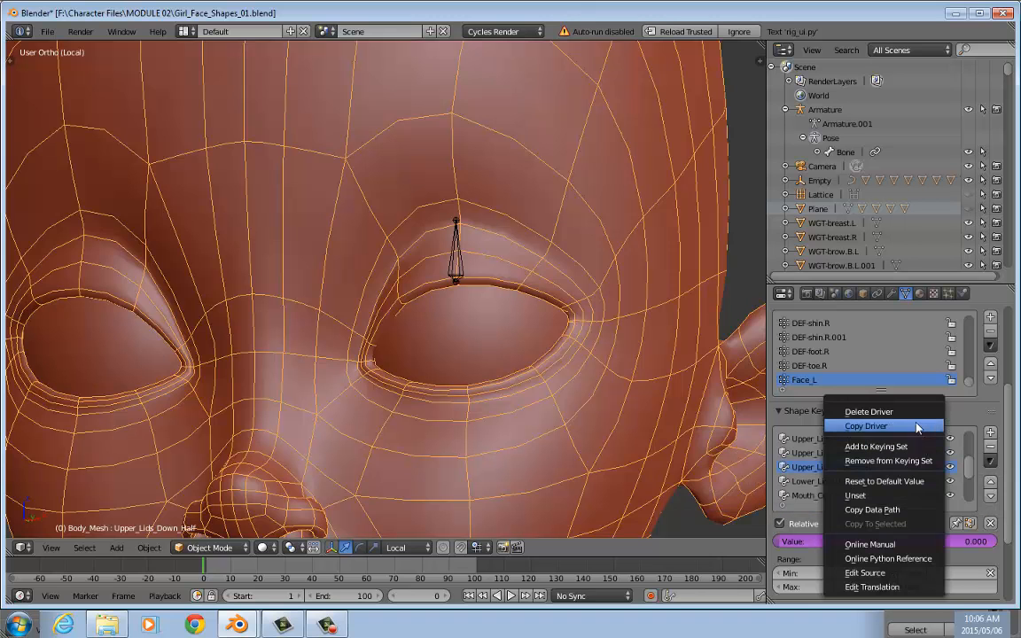
pyautogui.rightClick(927, 466)
pyautogui.click(873, 338)
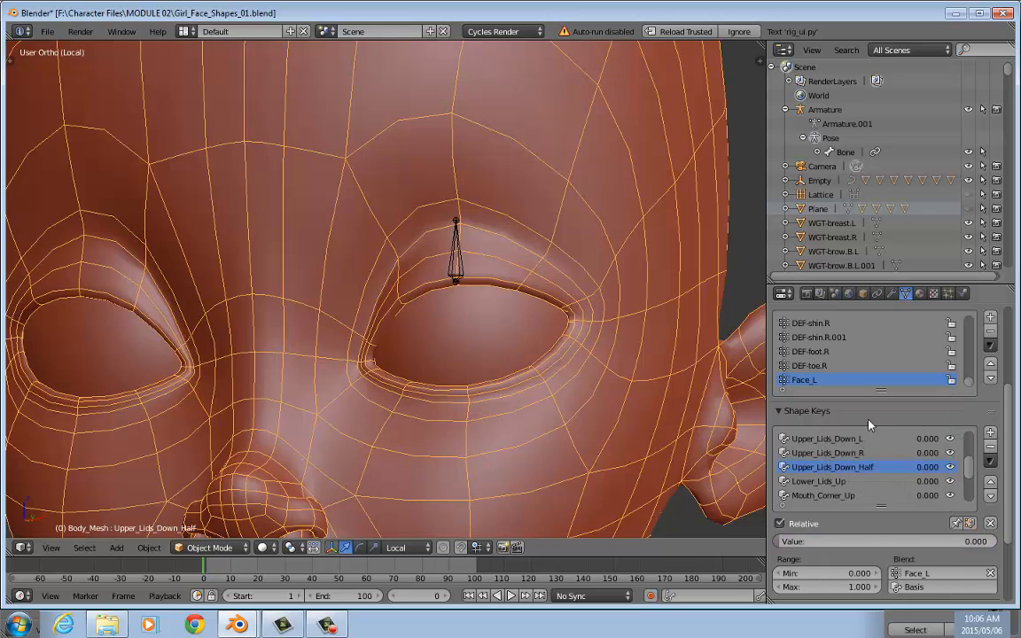
# - Set the Upper_Lids_Down_Half shape key to 1.000 and view the half-closed lid from the side
pyautogui.scroll(2, 556, 192)
pyautogui.moveTo(557, 192); pyautogui.dragTo(507, 228, button='middle')
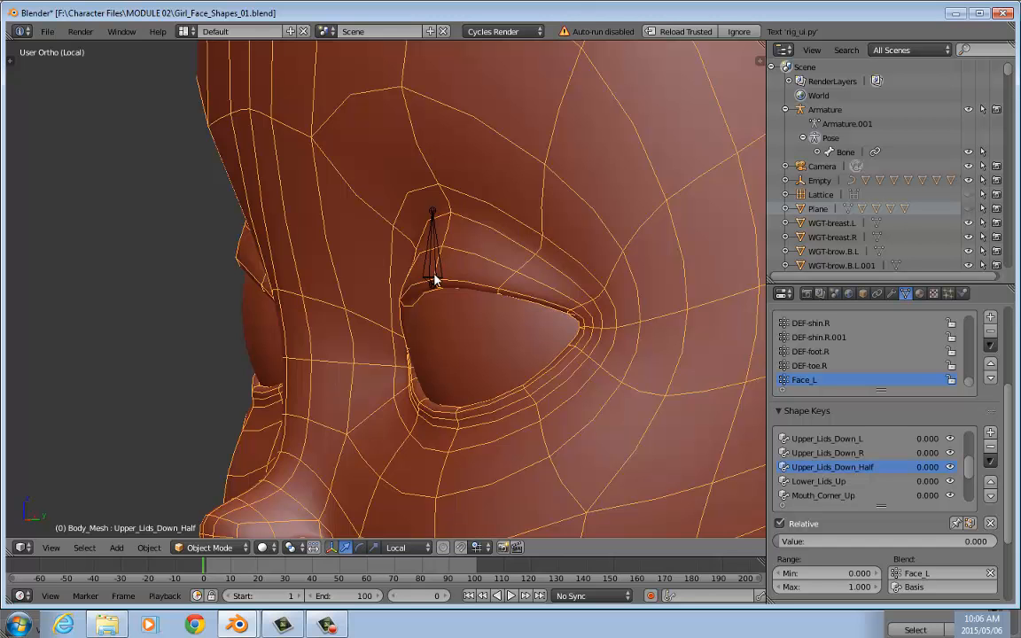
pyautogui.moveTo(920, 470); pyautogui.dragTo(1010, 471)
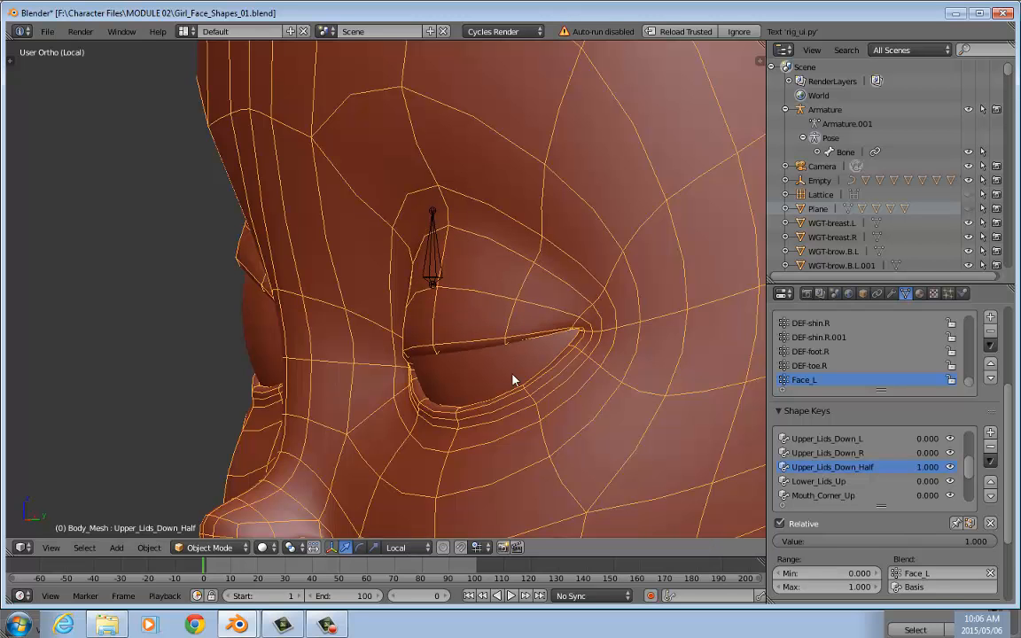
# - Move the eyelid bone down to the lower lid, and replace Upper_Lids_Down_Half with Upper_Lids_Down_L at 1.000
pyautogui.rightClick(433, 278)
pyautogui.moveTo(431, 266); pyautogui.dragTo(442, 408)
pyautogui.rightClick(510, 310)
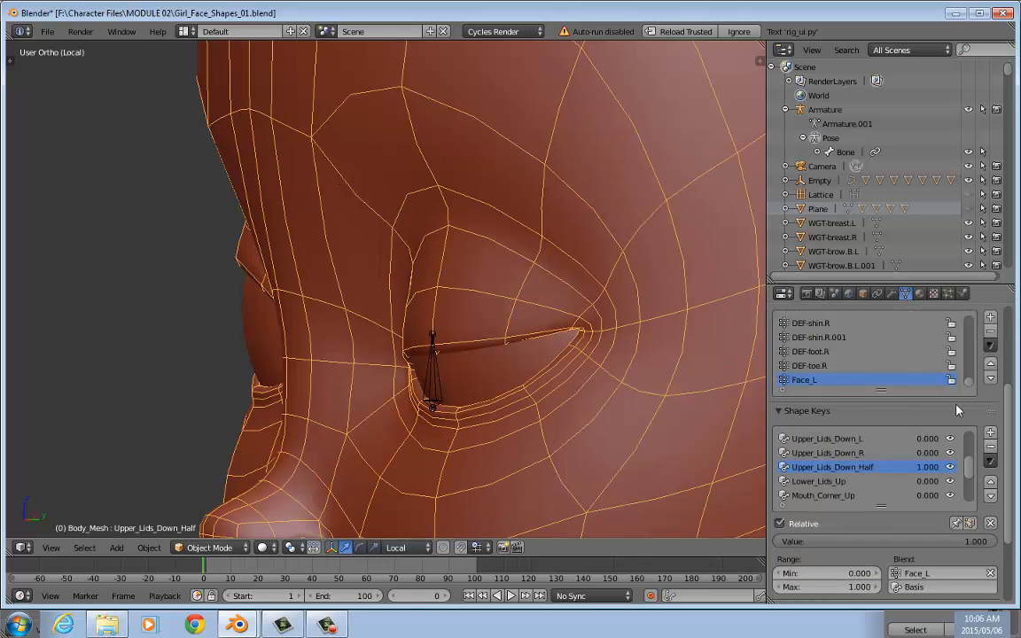
pyautogui.moveTo(968, 546); pyautogui.dragTo(787, 548)
pyautogui.moveTo(936, 438); pyautogui.dragTo(975, 439)
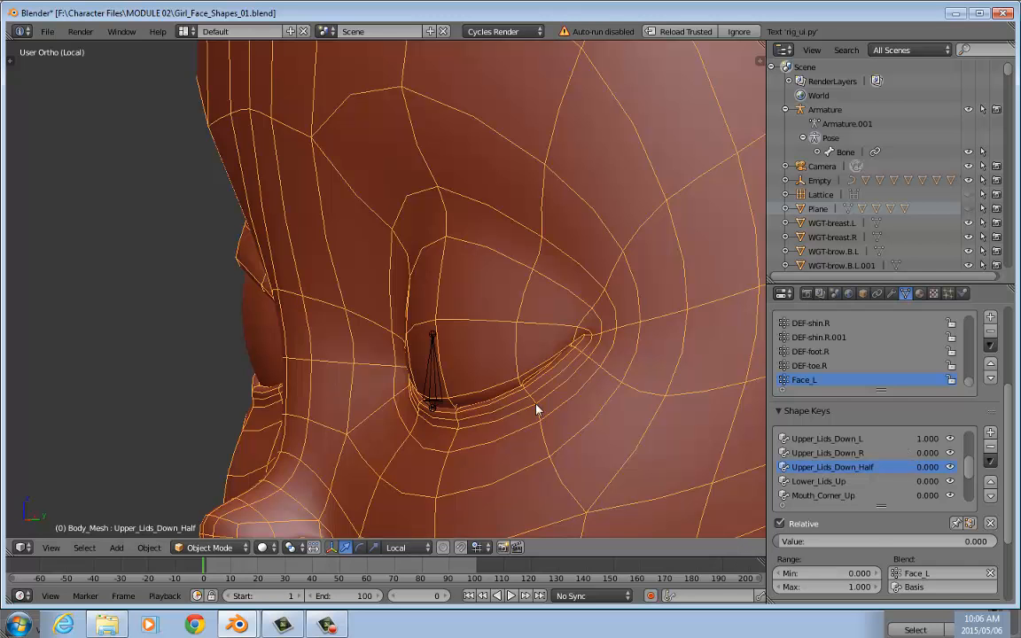
# - Reset Upper_Lids_Down_L to 0.000 and raise the eyelid bone back to the upper lid
pyautogui.rightClick(434, 390)
pyautogui.rightClick(533, 296)
pyautogui.moveTo(926, 440); pyautogui.dragTo(855, 440)
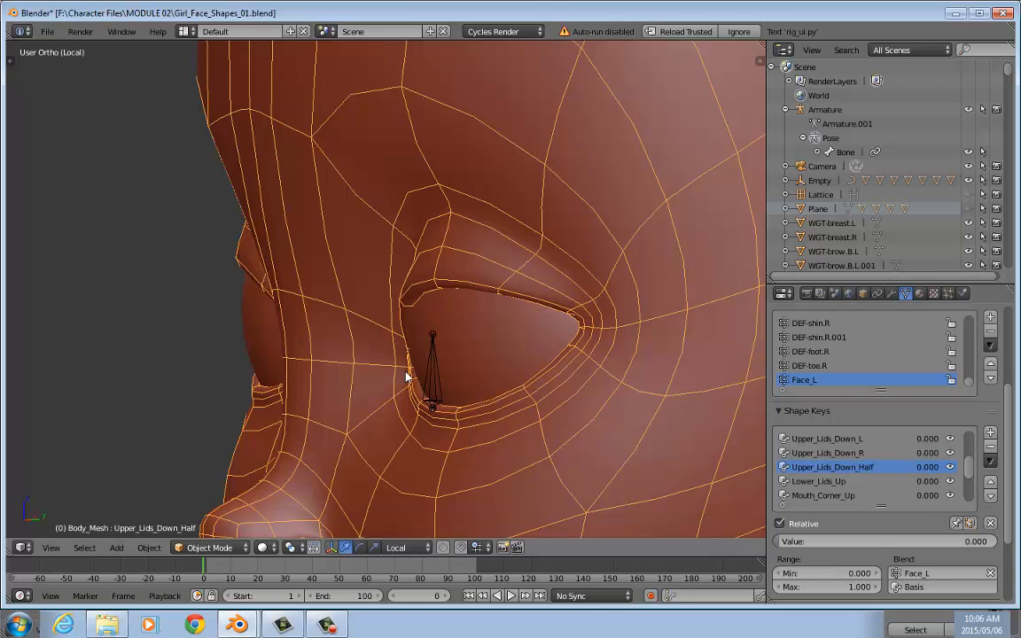
pyautogui.rightClick(433, 369)
pyautogui.press('g')
pyautogui.press('z')
pyautogui.click(415, 171)
pyautogui.rightClick(493, 331)
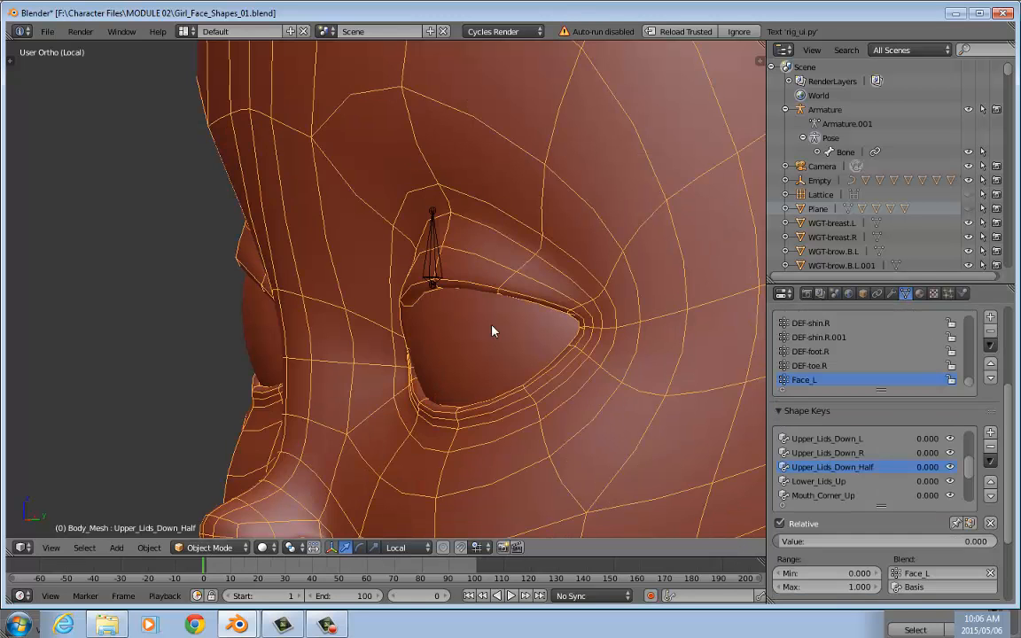
# - Lower the eyelid bone to about the middle of the eye and set Upper_Lids_Down_Half to 1.000
pyautogui.rightClick(432, 258)
pyautogui.press('g')
pyautogui.press('z')
pyautogui.click(431, 294)
pyautogui.rightClick(519, 265)
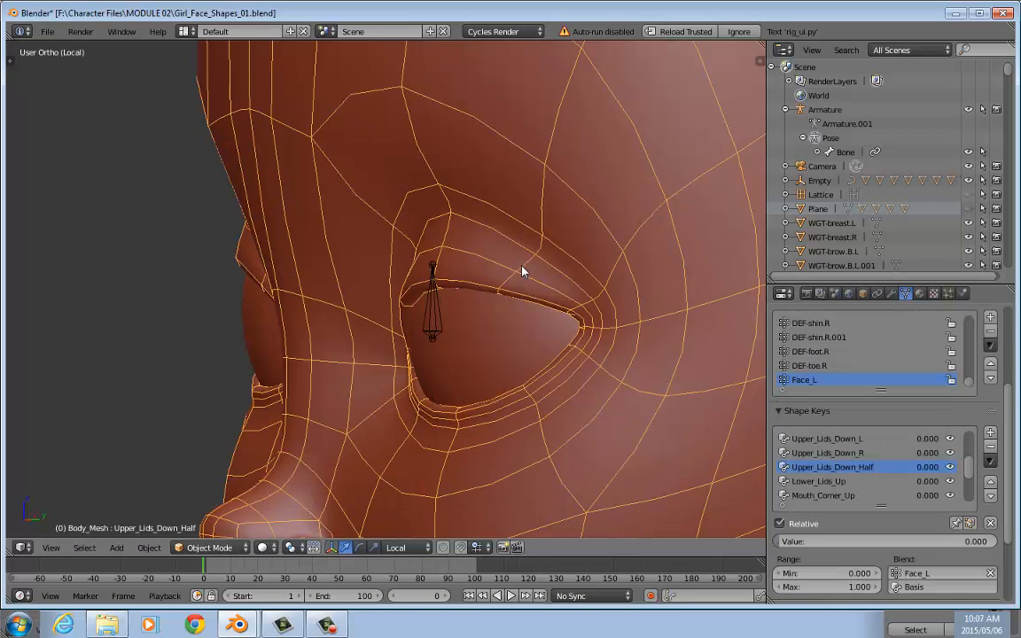
pyautogui.moveTo(904, 465); pyautogui.dragTo(949, 465)
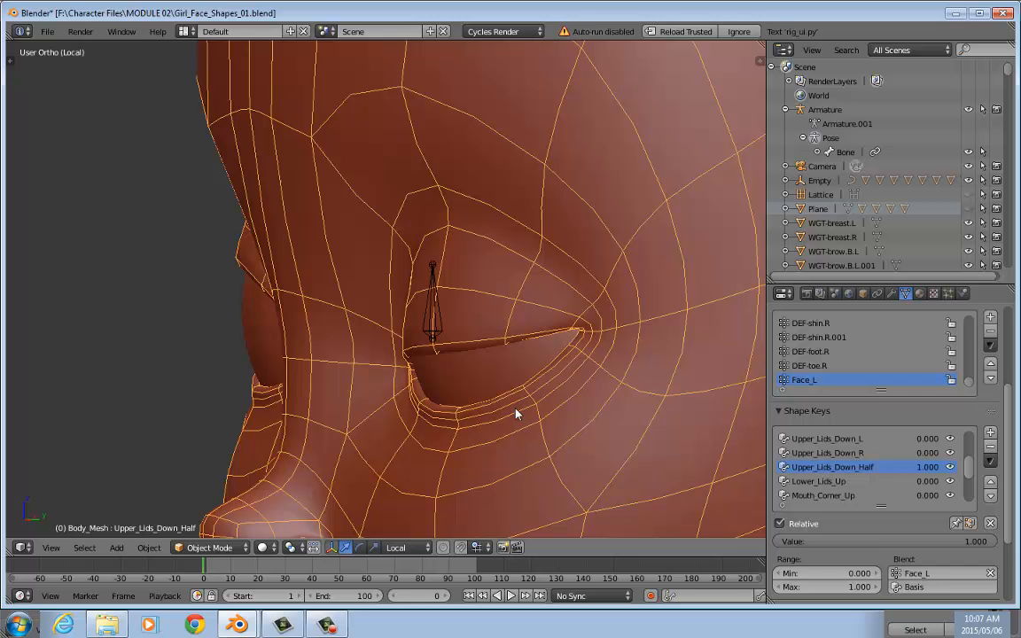
# - Lower the eyelid bone from mid-eye to the lower lid and reset Upper_Lids_Down_Half to 0.000
pyautogui.rightClick(432, 333)
pyautogui.press('g')
pyautogui.press('z')
pyautogui.click(800, 440)
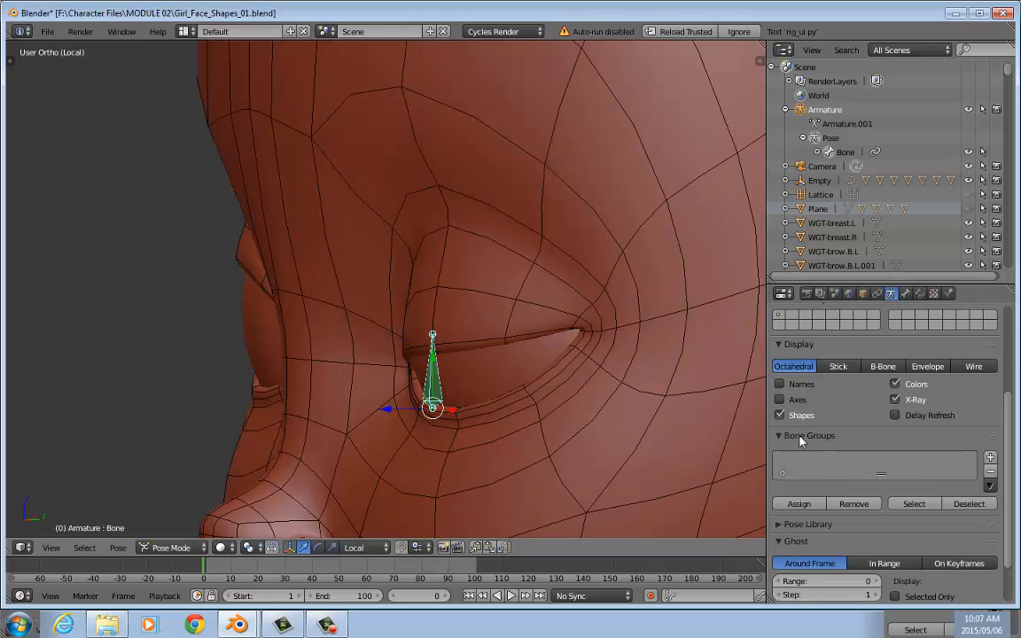
pyautogui.rightClick(538, 303)
pyautogui.moveTo(933, 468); pyautogui.dragTo(889, 468)
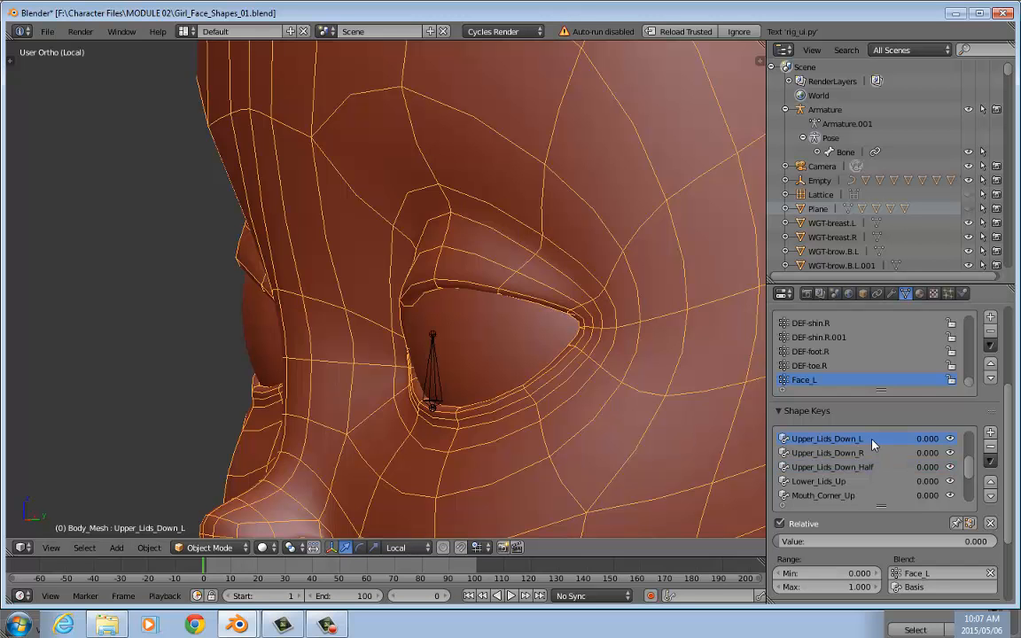
# - Raise the eyelid bone to the upper lid, lower it halfway down the eye, and reselect the body mesh
pyautogui.rightClick(441, 384)
pyautogui.press('g')
pyautogui.press('z')
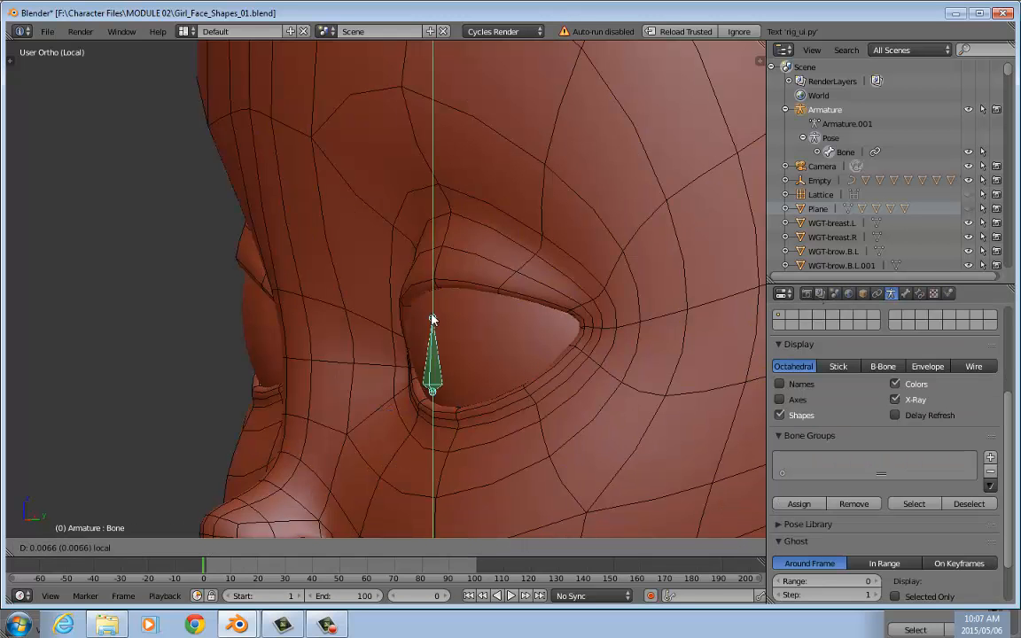
pyautogui.click(430, 172)
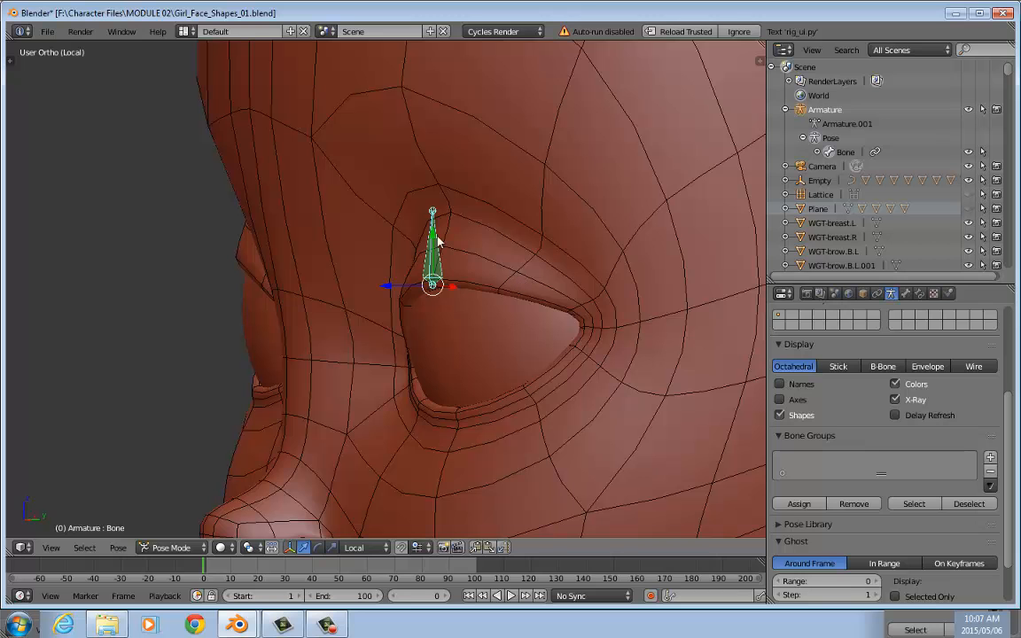
pyautogui.press('g')
pyautogui.press('z')
pyautogui.click(468, 280)
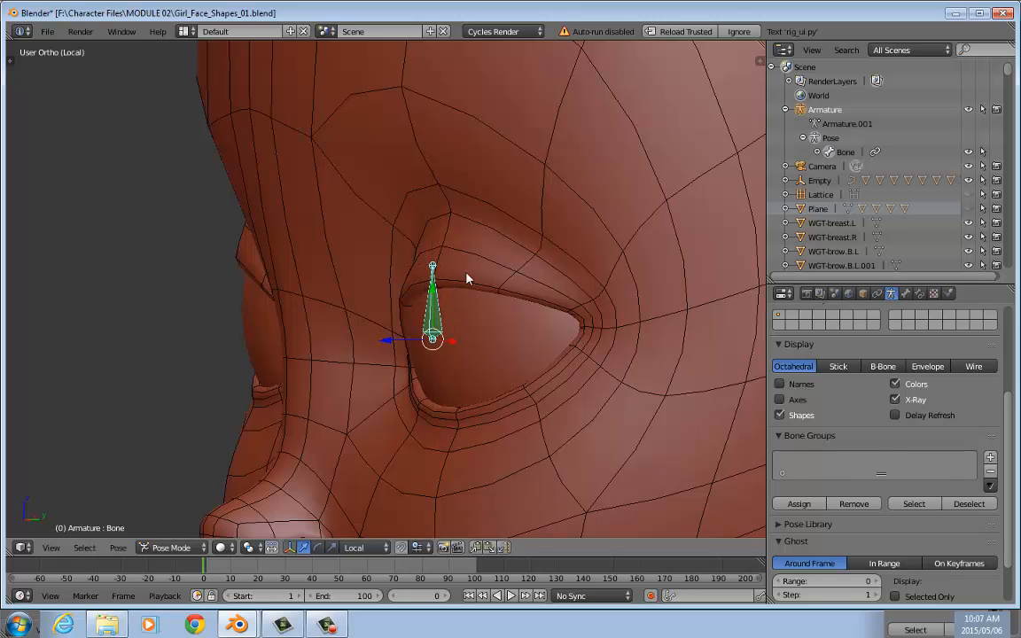
pyautogui.rightClick(505, 247)
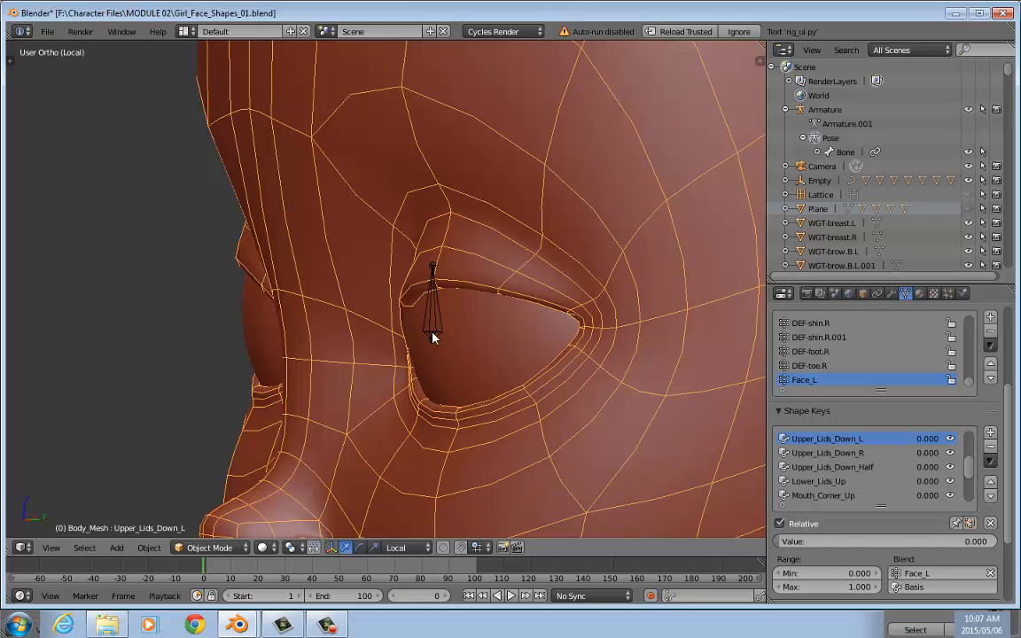
# - Demonstrate the bone's travel by moving it vertically between the upper lid and mid-eye, ending at the lower lid
pyautogui.rightClick(434, 264)
pyautogui.press('g')
pyautogui.press('z')
pyautogui.click(433, 209)
pyautogui.press('g')
pyautogui.press('z')
pyautogui.click(498, 127)
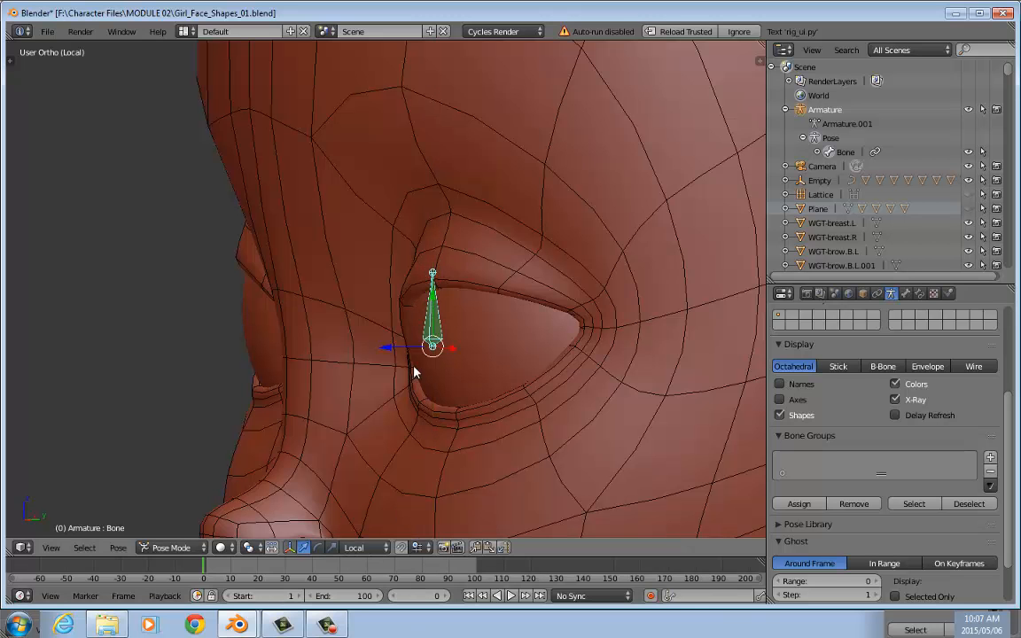
pyautogui.moveTo(435, 303); pyautogui.dragTo(435, 366)
# - Show the fully closed lid by setting Upper_Lids_Down_L to 1.000, and reset it to 0.000
pyautogui.rightClick(516, 301)
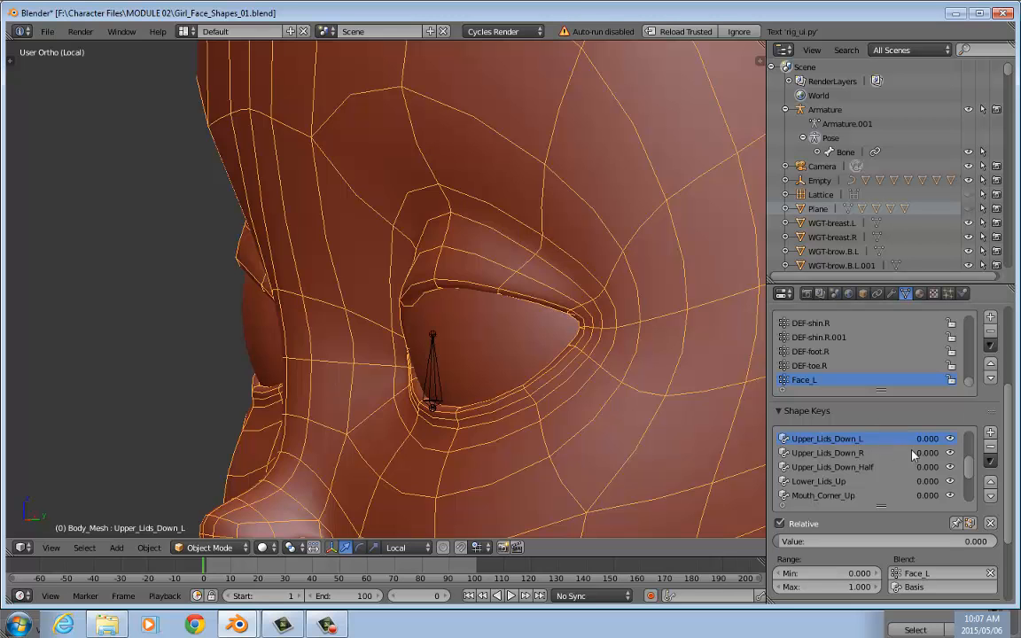
pyautogui.moveTo(930, 438); pyautogui.dragTo(993, 439)
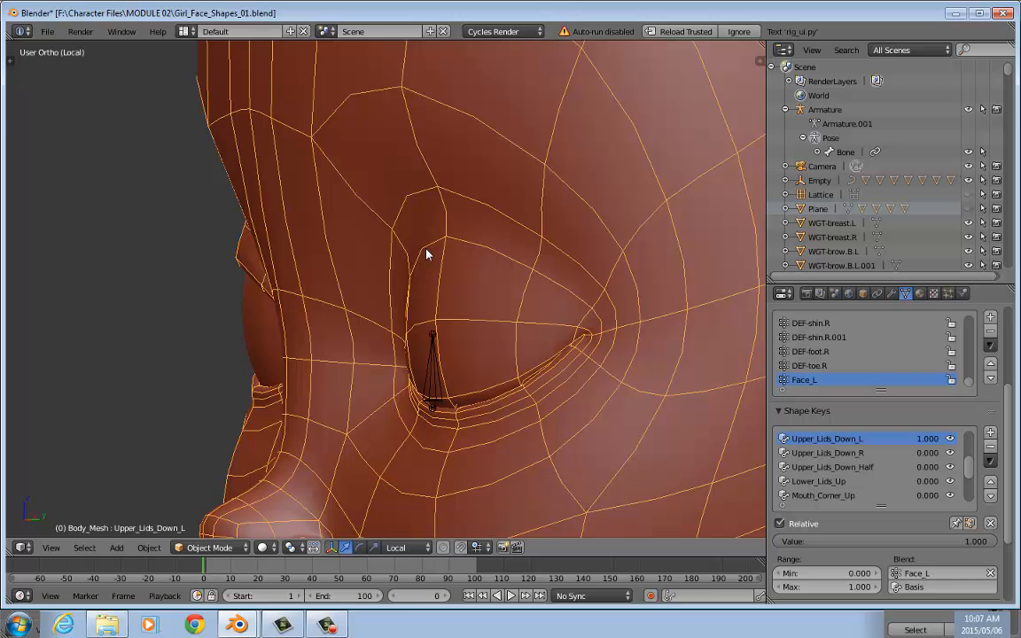
pyautogui.moveTo(922, 438); pyautogui.dragTo(860, 439)
# - Return the eyelid bone from the lower lid to the upper lid and view the head in perspective
pyautogui.rightClick(434, 388)
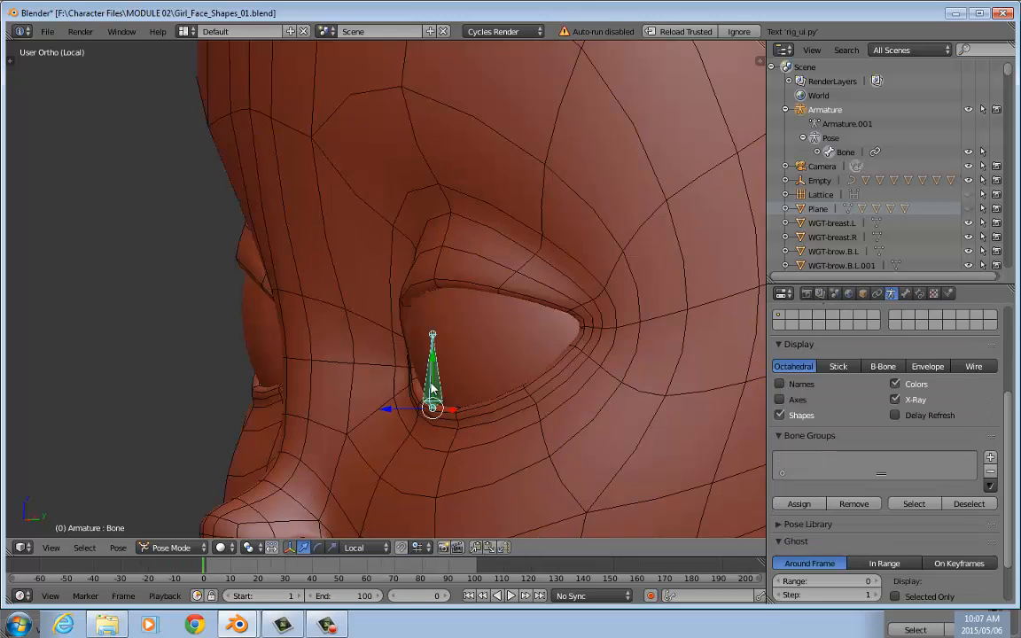
pyautogui.moveTo(434, 352); pyautogui.dragTo(459, 113)
pyautogui.moveTo(368, 332)
pyautogui.mouseDown(button='middle')
pyautogui.moveTo(442, 340)
pyautogui.moveTo(468, 357)
pyautogui.moveTo(349, 338)
pyautogui.mouseUp(button='middle')
pyautogui.scroll(-2, 442, 340)
pyautogui.press('KP_5')
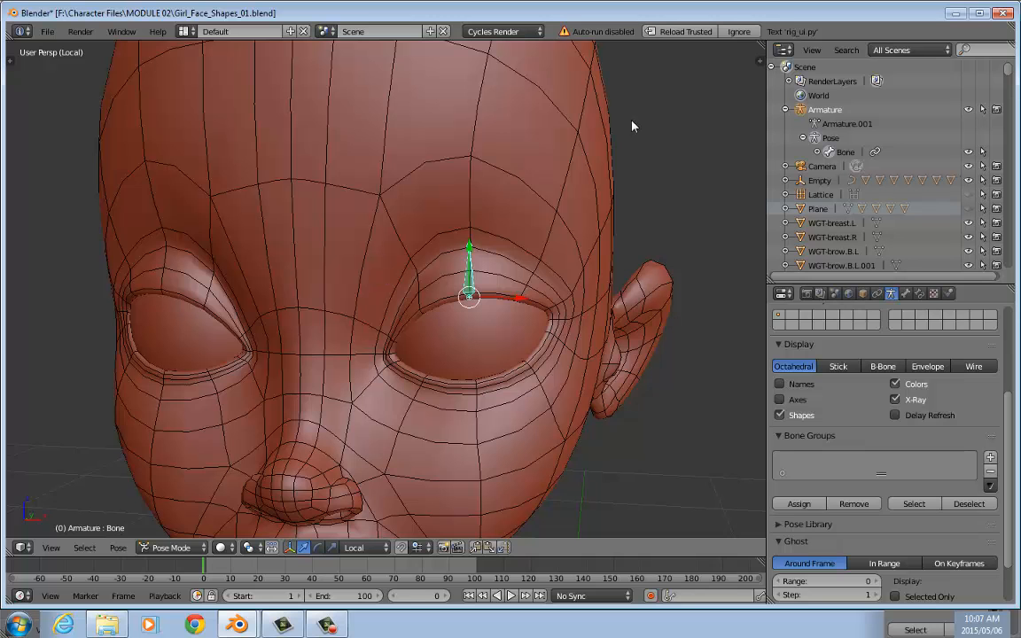
# - Split the 3D view in two, show the Graph Editor's drivers in the new area, and frame the left eye closely
pyautogui.moveTo(760, 59); pyautogui.dragTo(370, 148)
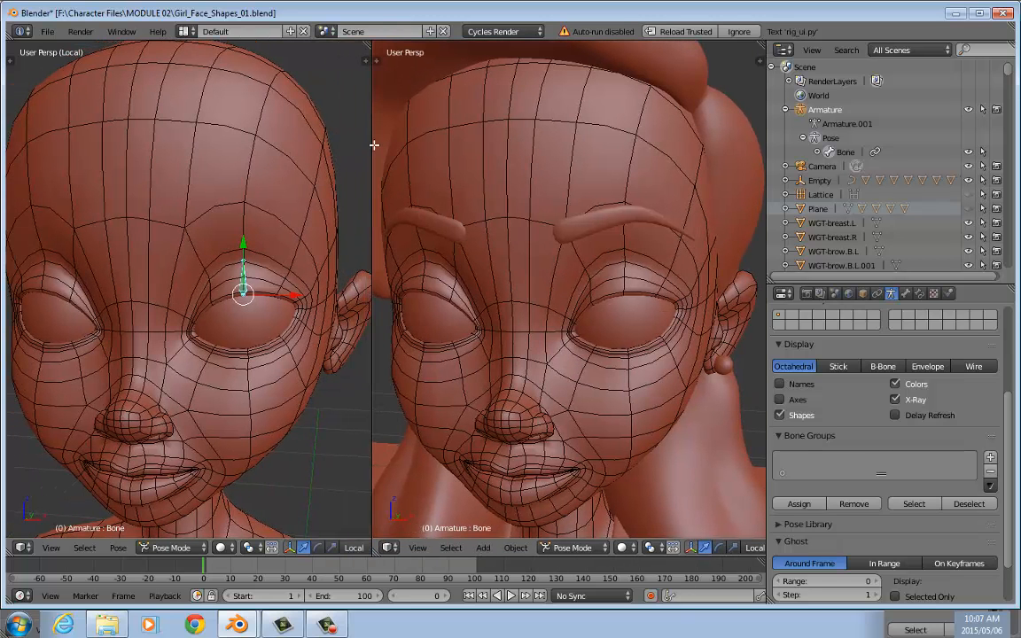
pyautogui.click(390, 548)
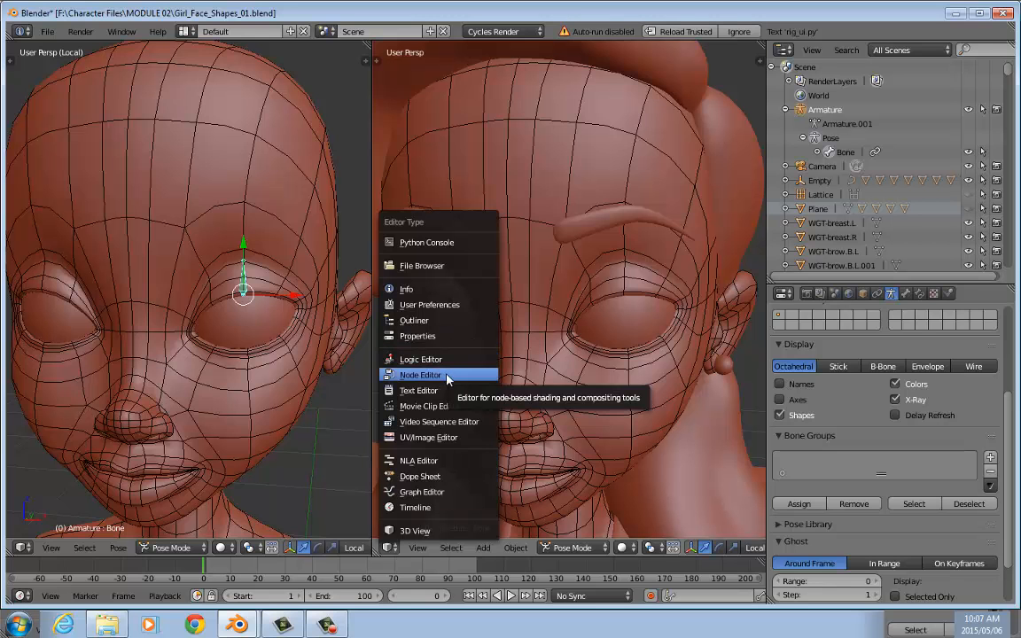
pyautogui.click(428, 492)
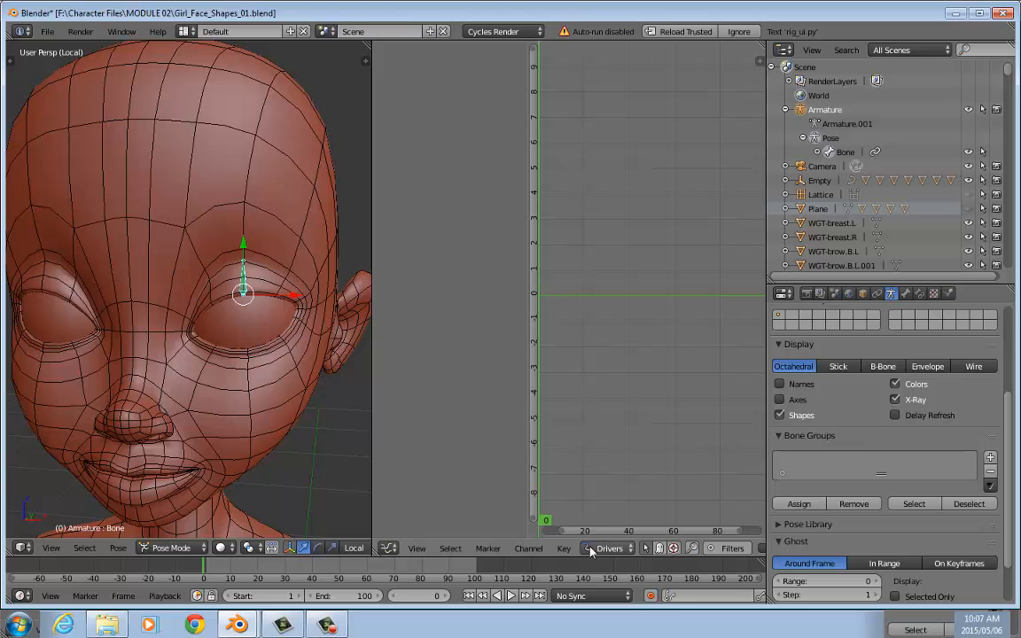
pyautogui.scroll(8, 281, 214)
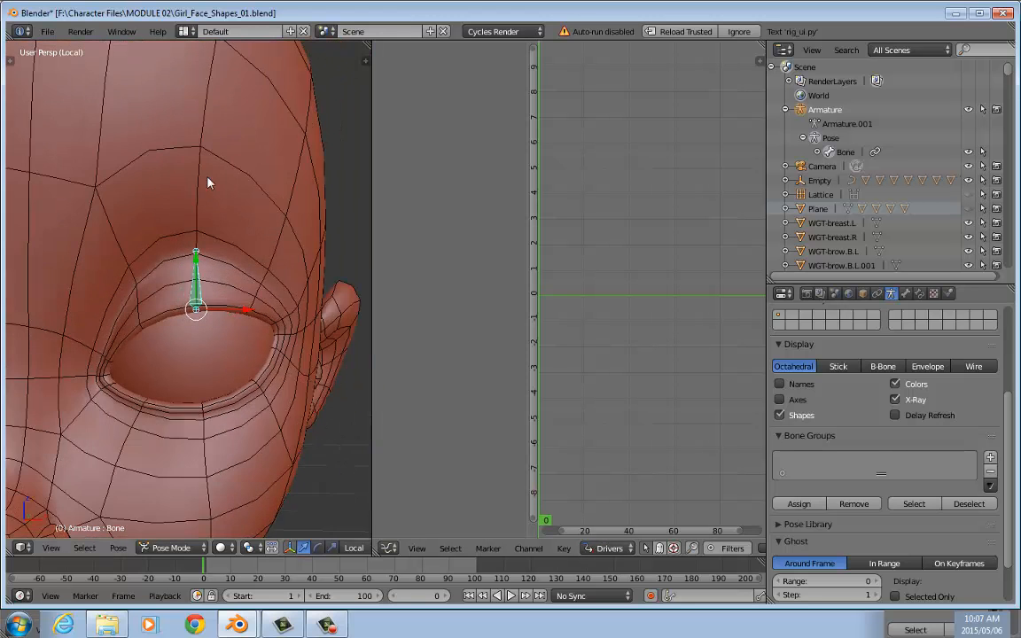
pyautogui.moveTo(196, 188)
pyautogui.mouseDown(button='middle')
pyautogui.moveTo(216, 187)
pyautogui.moveTo(199, 182)
pyautogui.mouseUp(button='middle')
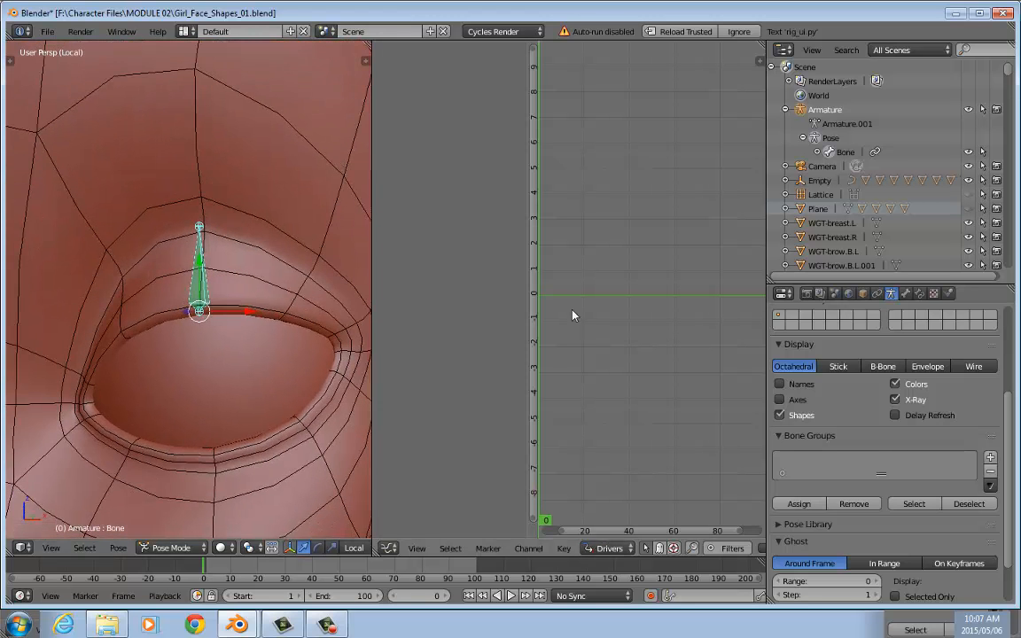
# - Select the body mesh and add a driver to its Upper_Lids_Down_Half shape key
pyautogui.rightClick(177, 158)
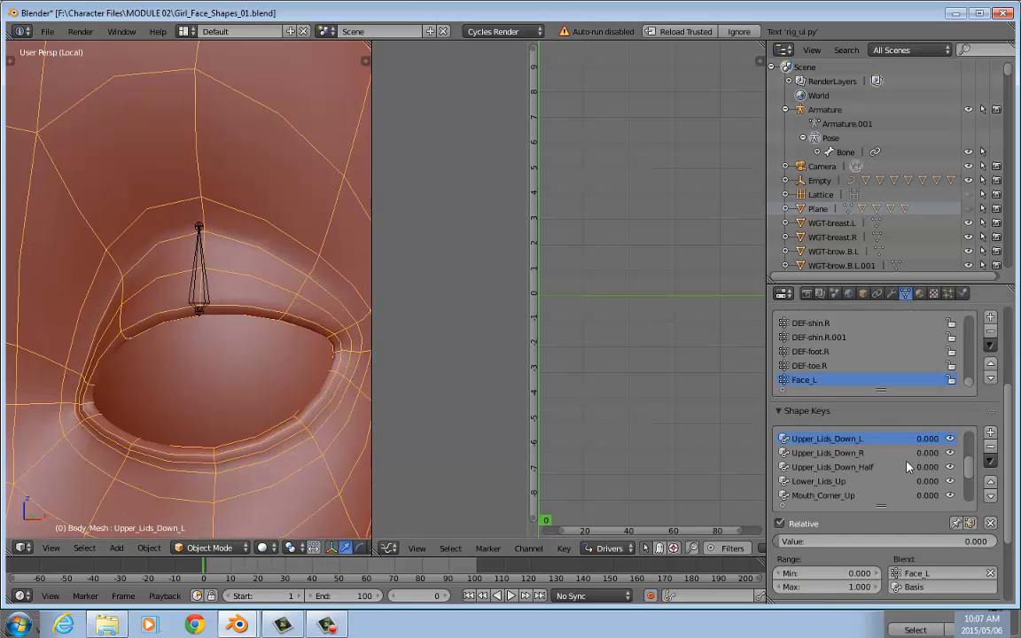
pyautogui.rightClick(935, 468)
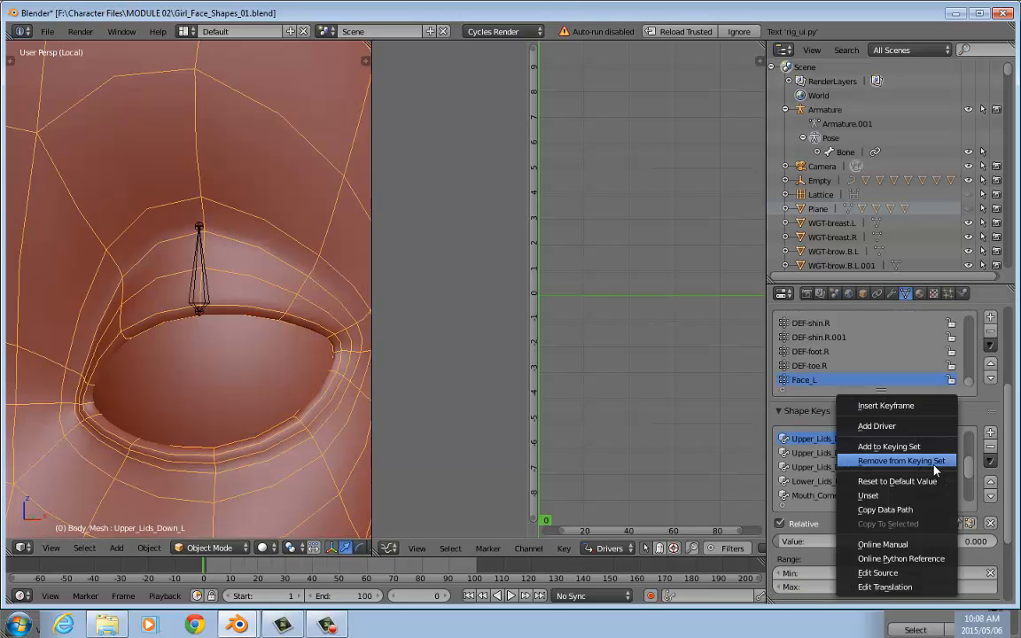
pyautogui.click(886, 467)
pyautogui.rightClick(917, 468)
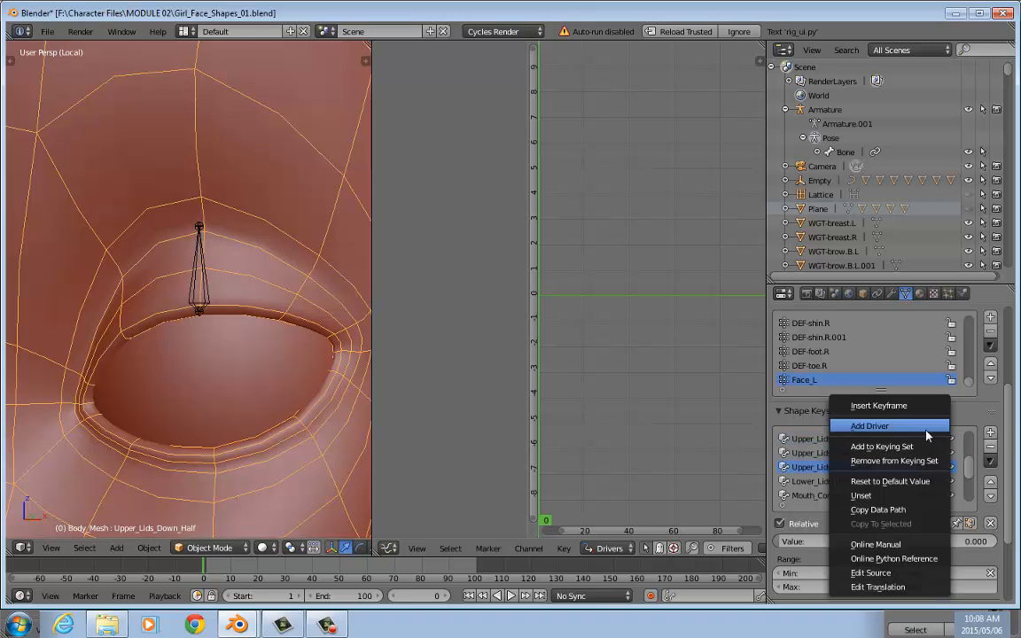
pyautogui.click(847, 423)
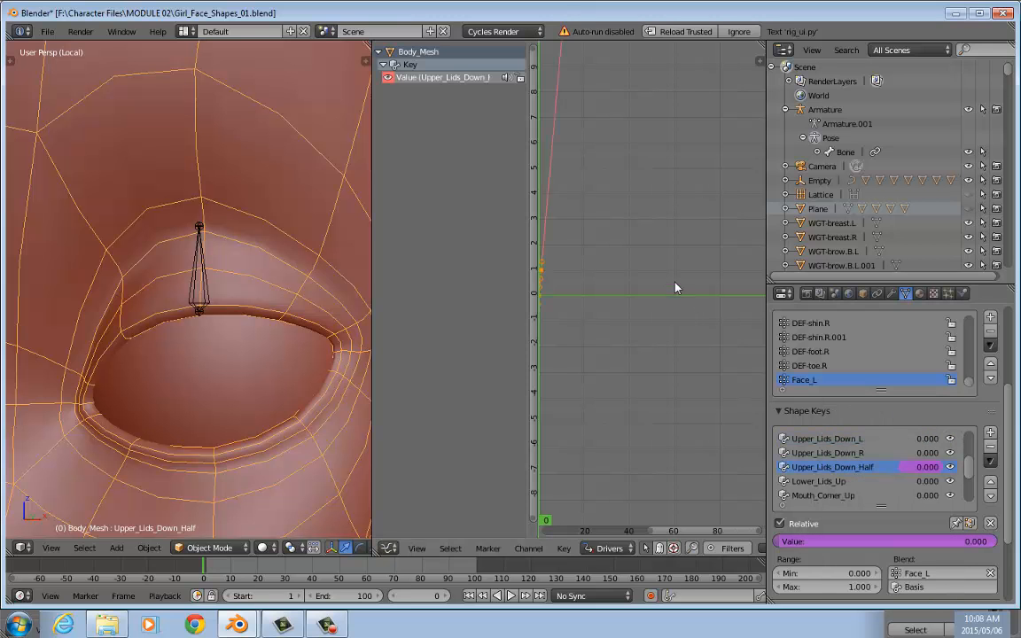
# - Show the settings of the Upper_Lids_Down_Half driver and set its type to Averaged Value
pyautogui.press('n')
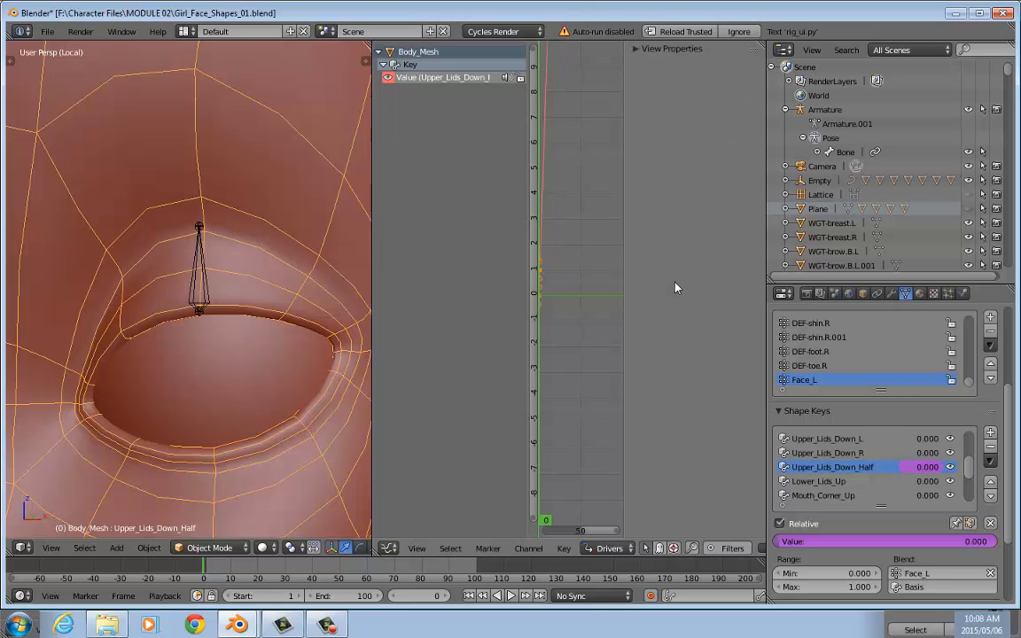
pyautogui.click(462, 79)
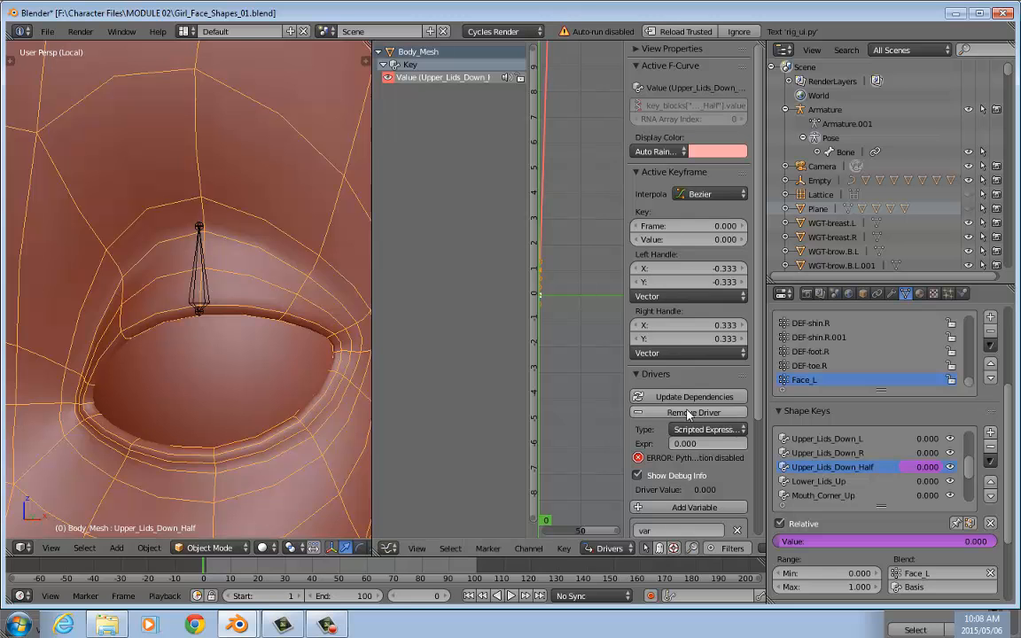
pyautogui.moveTo(618, 339); pyautogui.dragTo(564, 337)
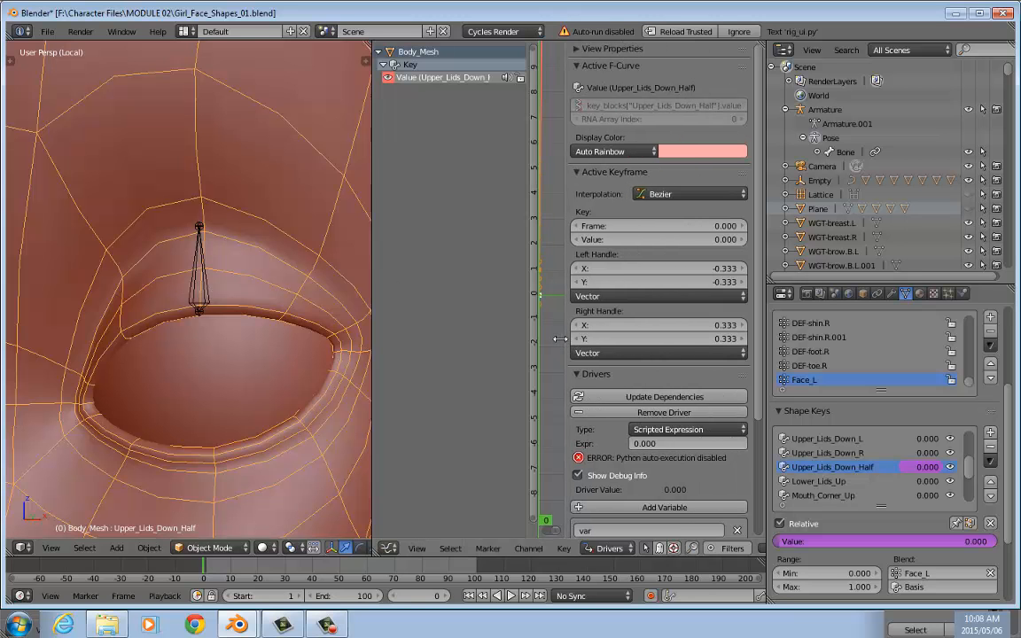
pyautogui.moveTo(759, 351); pyautogui.dragTo(764, 450)
pyautogui.scroll(-1, 689, 431)
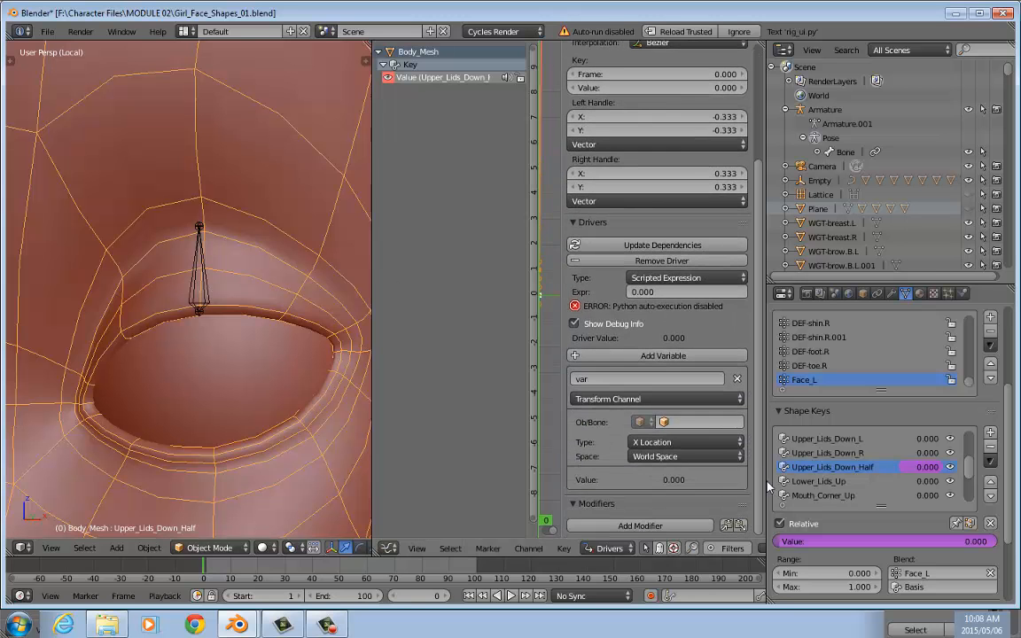
pyautogui.click(682, 278)
pyautogui.click(696, 262)
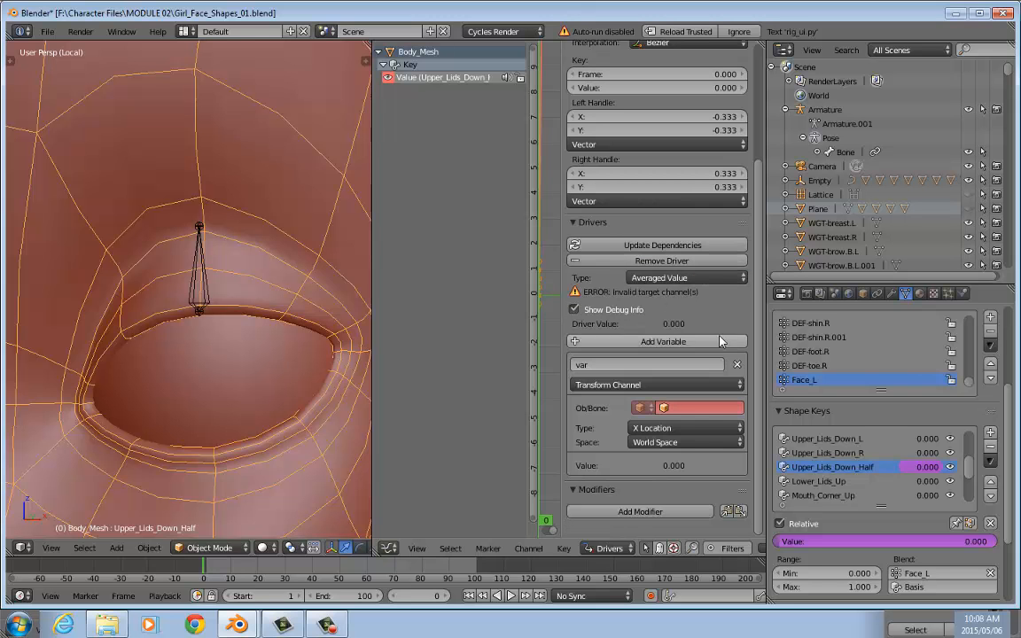
# - Replace the driver's existing variable with a new one of the Transform Channel type
pyautogui.click(734, 366)
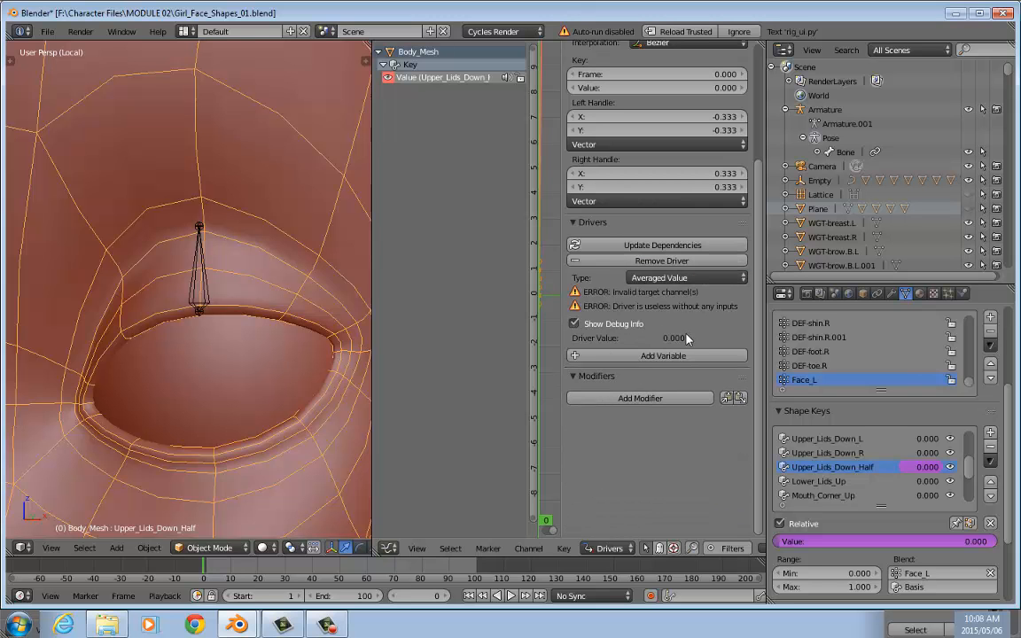
pyautogui.click(682, 353)
pyautogui.click(682, 384)
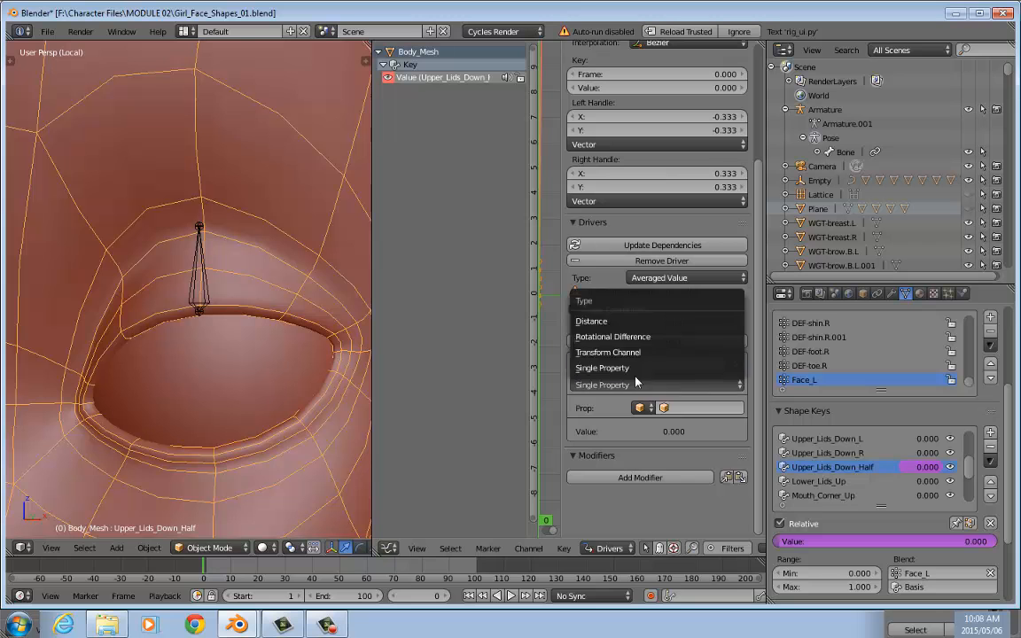
pyautogui.click(620, 350)
# - Point the variable at Bone of the Armature, using its Y Location in Local Space
pyautogui.click(681, 410)
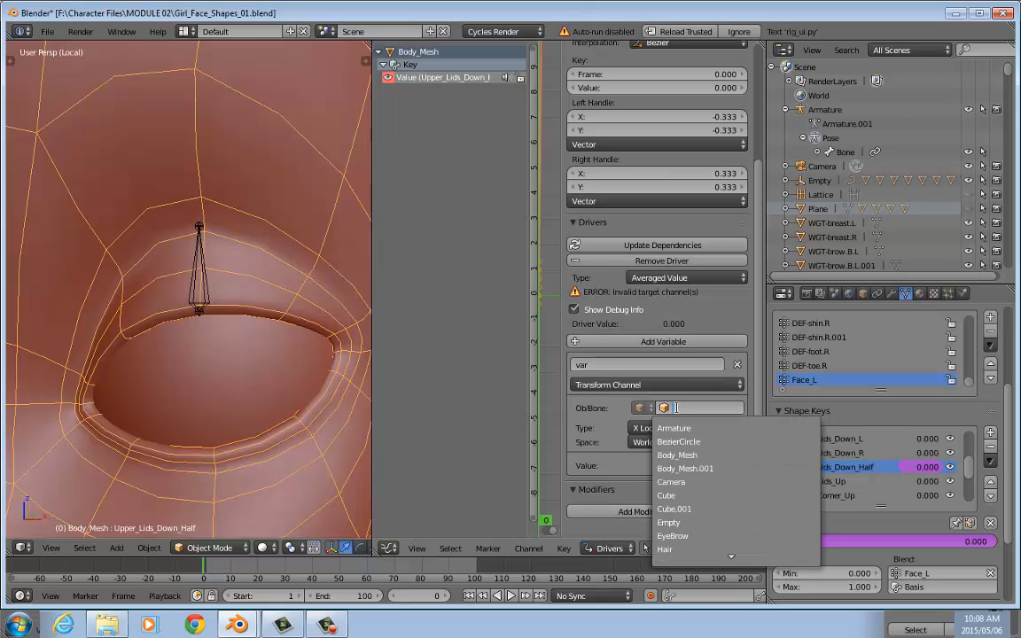
pyautogui.click(729, 423)
pyautogui.click(652, 407)
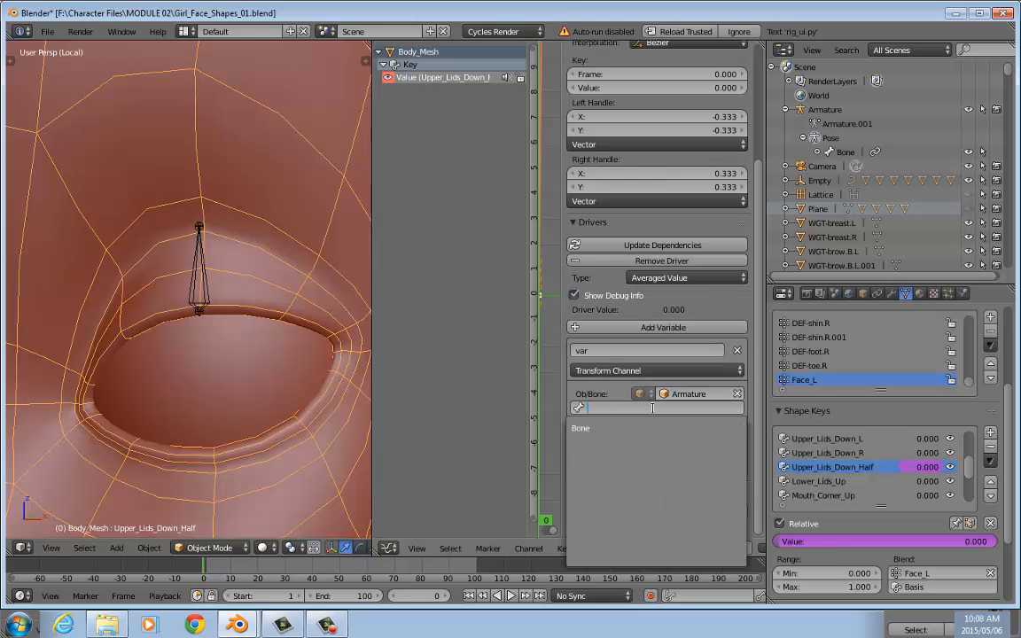
pyautogui.click(602, 428)
pyautogui.click(683, 428)
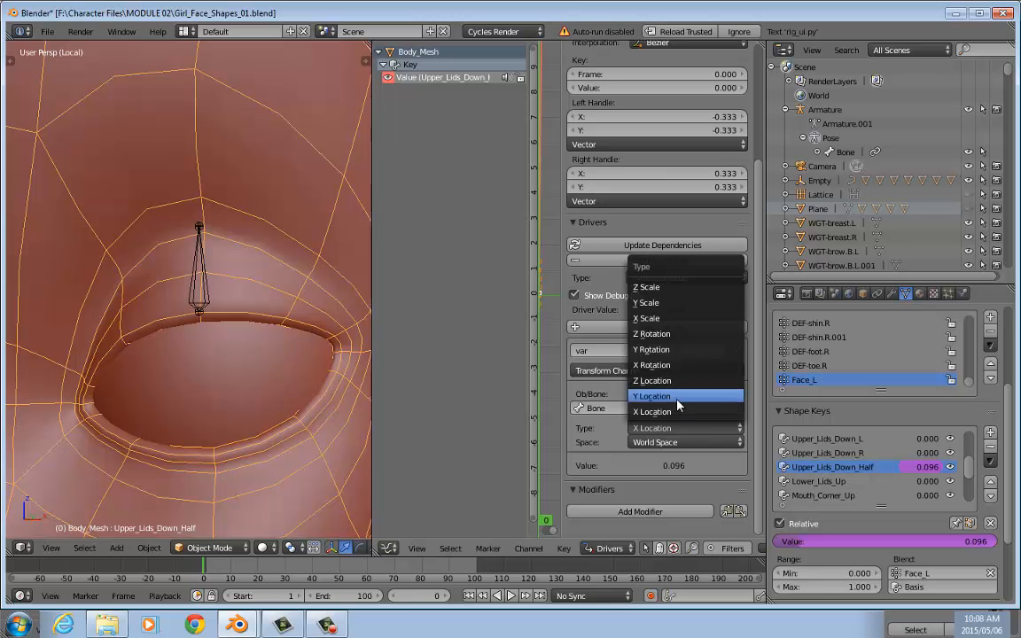
pyautogui.click(677, 397)
pyautogui.click(680, 443)
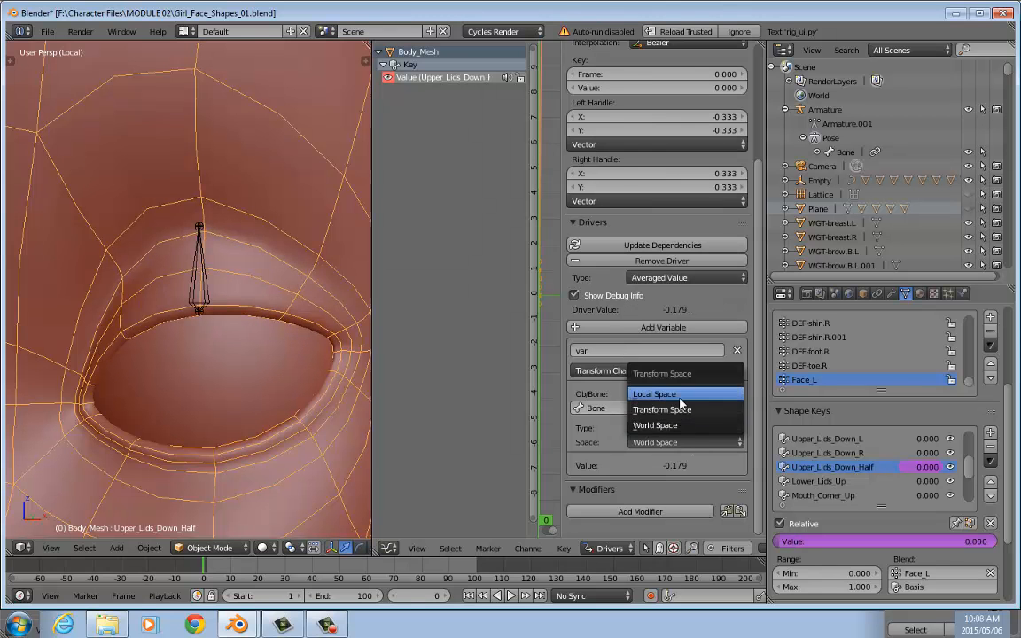
pyautogui.click(680, 398)
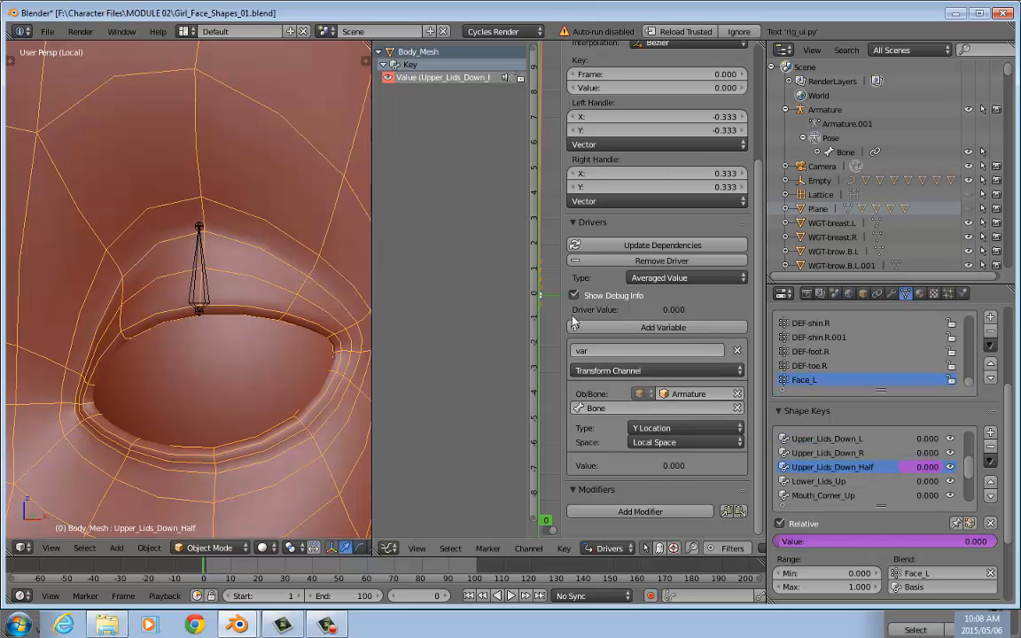
# - Hide the driver settings and rescale the graph to view the driver curve closely around its origin
pyautogui.press('n')
pyautogui.moveTo(577, 308); pyautogui.dragTo(666, 275, button='middle')
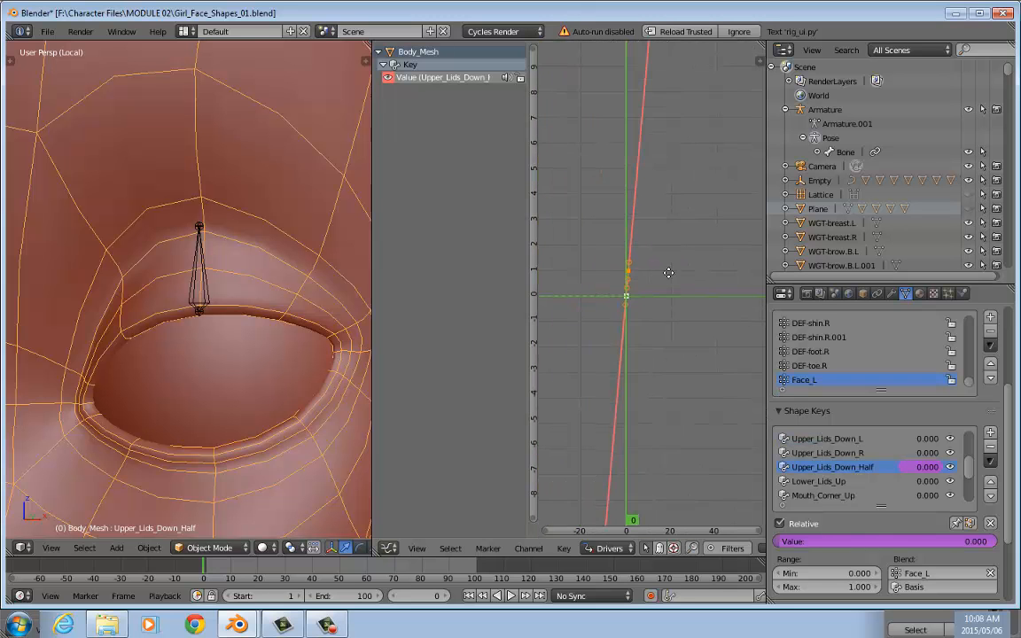
pyautogui.moveTo(758, 531); pyautogui.dragTo(631, 532)
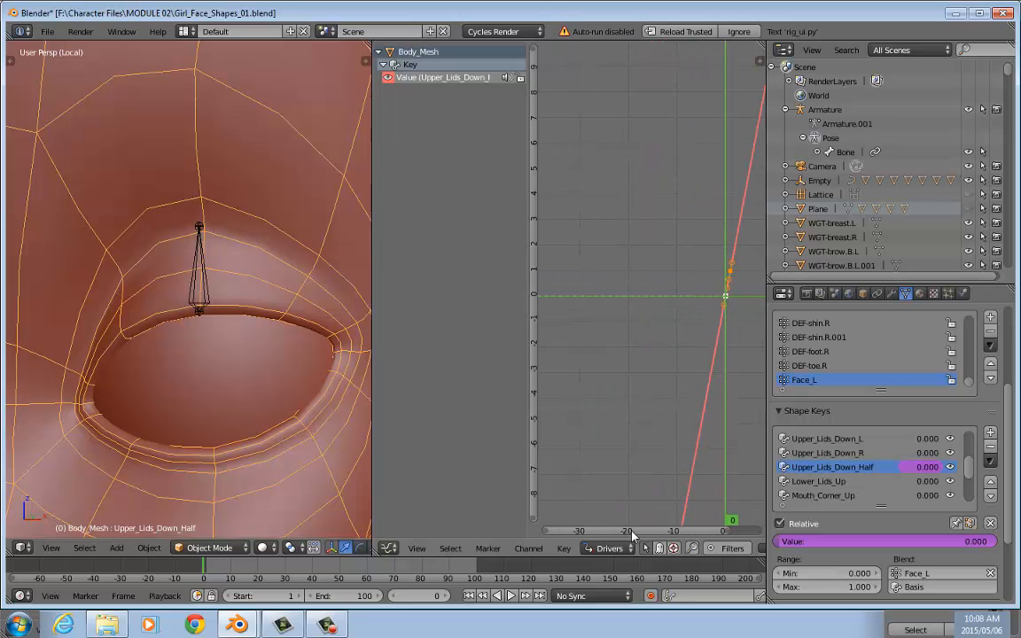
pyautogui.moveTo(550, 535); pyautogui.dragTo(644, 535)
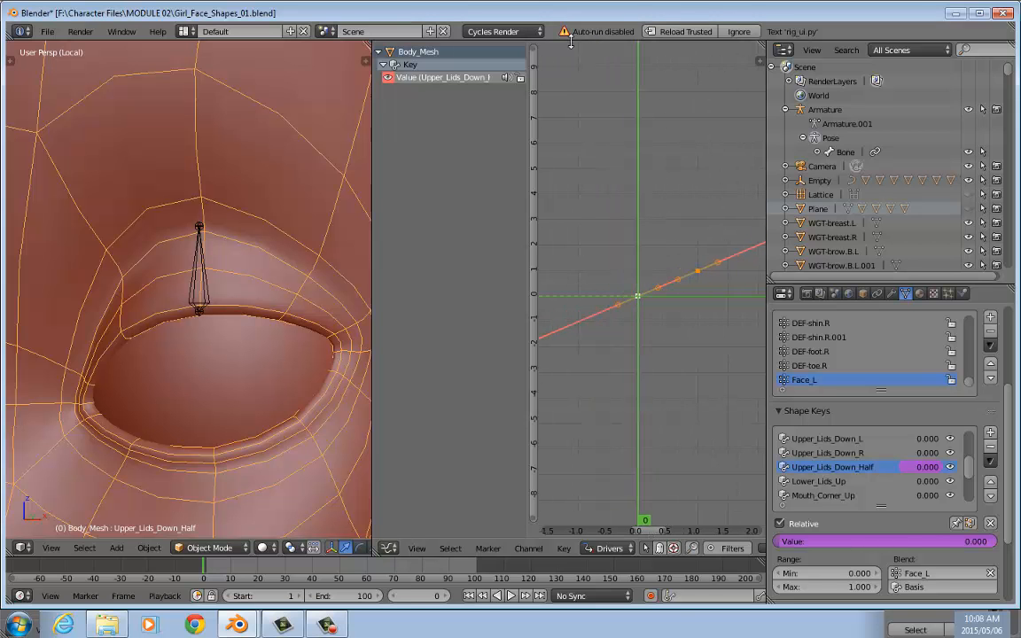
pyautogui.moveTo(534, 55); pyautogui.dragTo(530, 237)
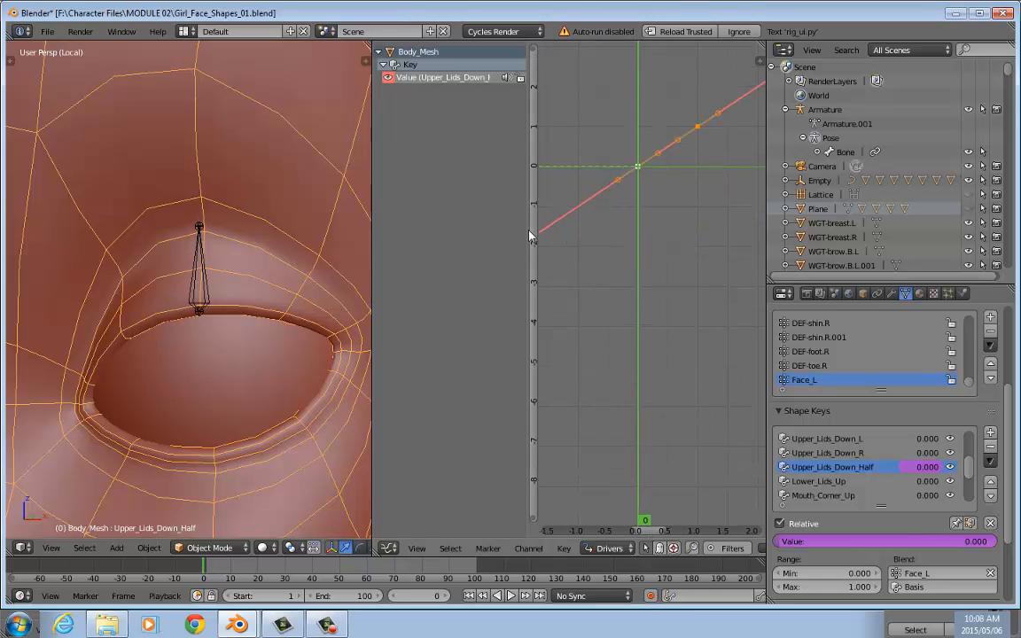
pyautogui.moveTo(531, 521); pyautogui.dragTo(531, 255)
# - Select the eyelid bone and try to move it upward along its local Y axis
pyautogui.rightClick(179, 257)
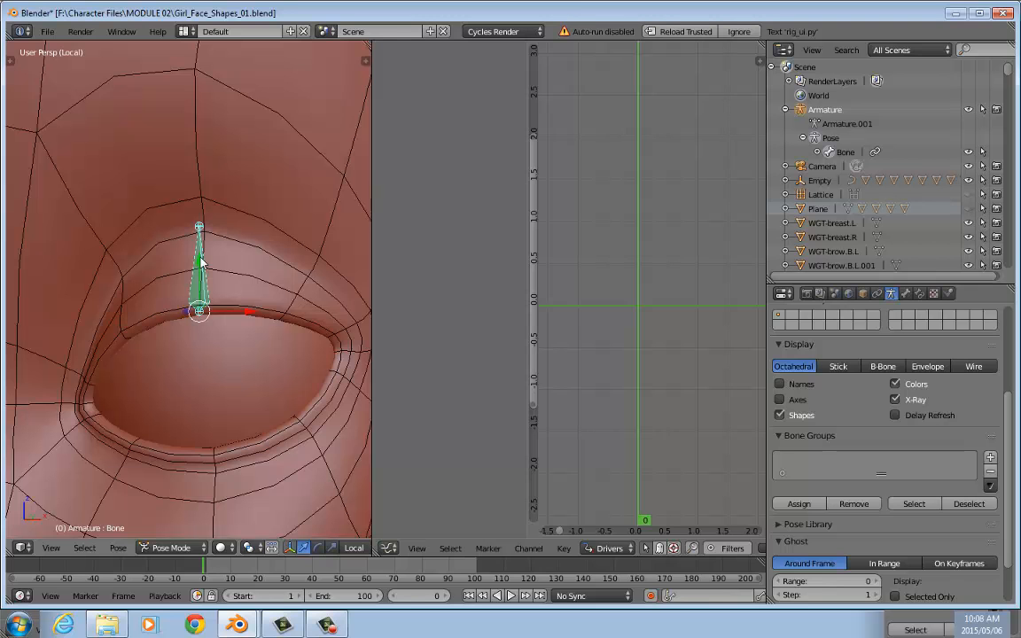
pyautogui.moveTo(201, 258)
pyautogui.mouseDown()
pyautogui.moveTo(209, 163)
pyautogui.moveTo(213, 252)
pyautogui.mouseUp()
pyautogui.press('g')
pyautogui.press('y')
pyautogui.press('y')
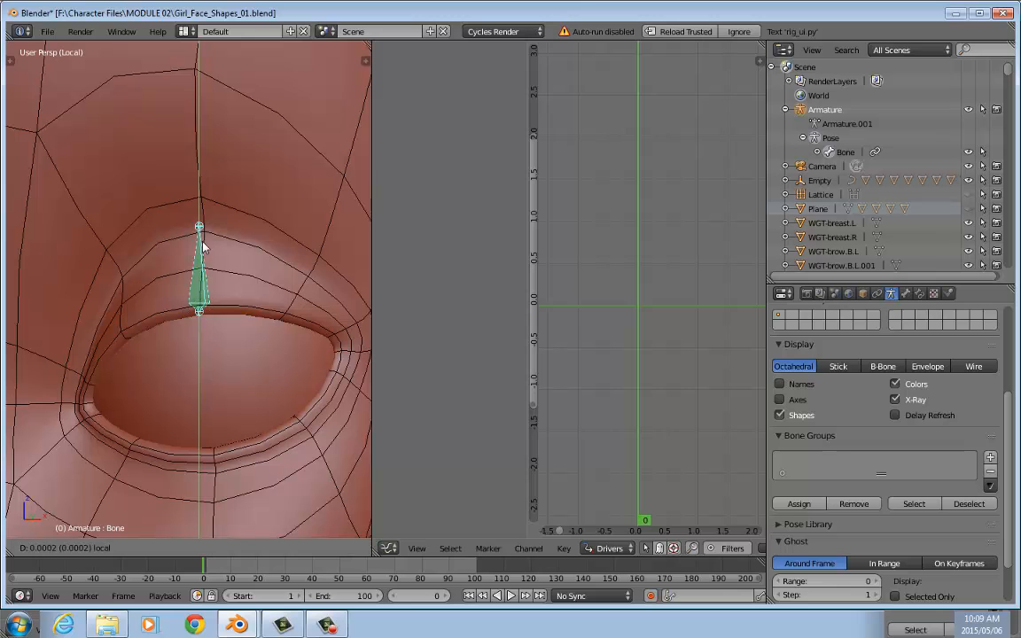
pyautogui.moveTo(218, 119); pyautogui.dragTo(219, 120)
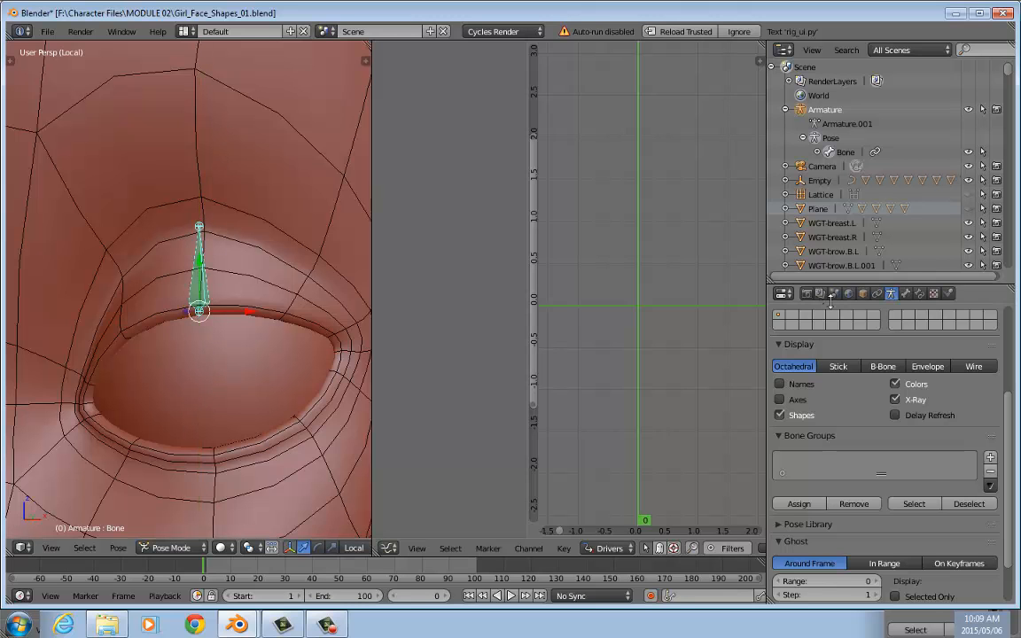
# - Show the bone's Limit Location constraint, then test-move the bone along its local Y axis and clear its location
pyautogui.click(920, 293)
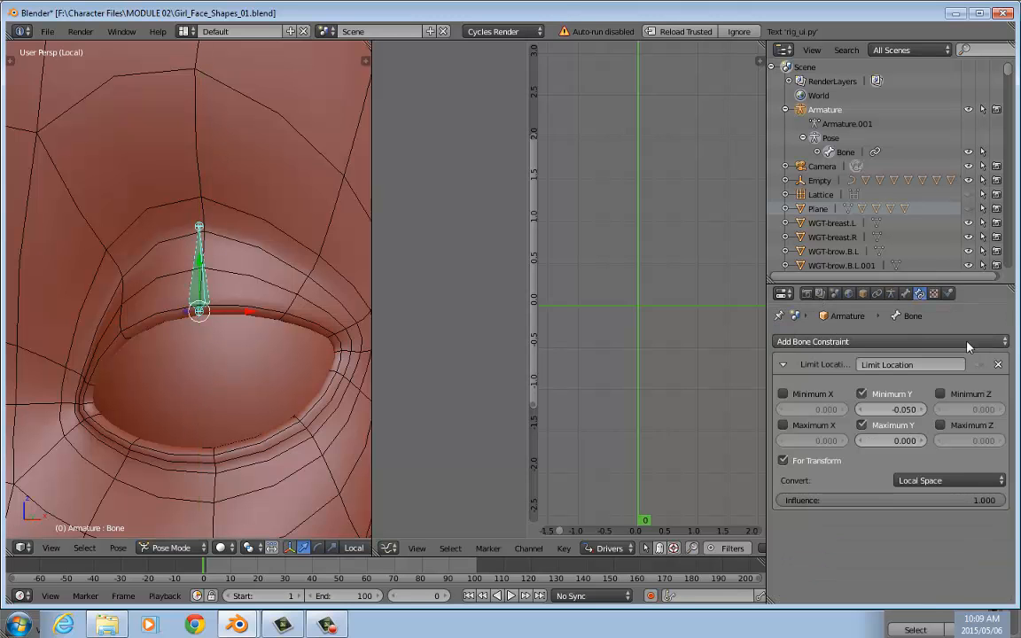
pyautogui.press('g')
pyautogui.press('y')
pyautogui.press('y')
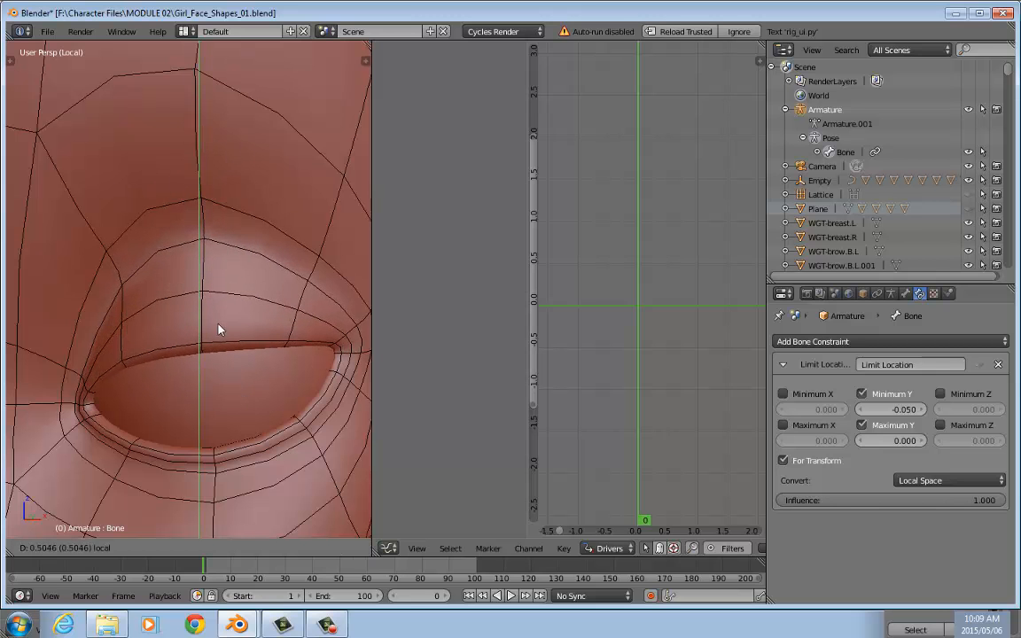
pyautogui.click(220, 272)
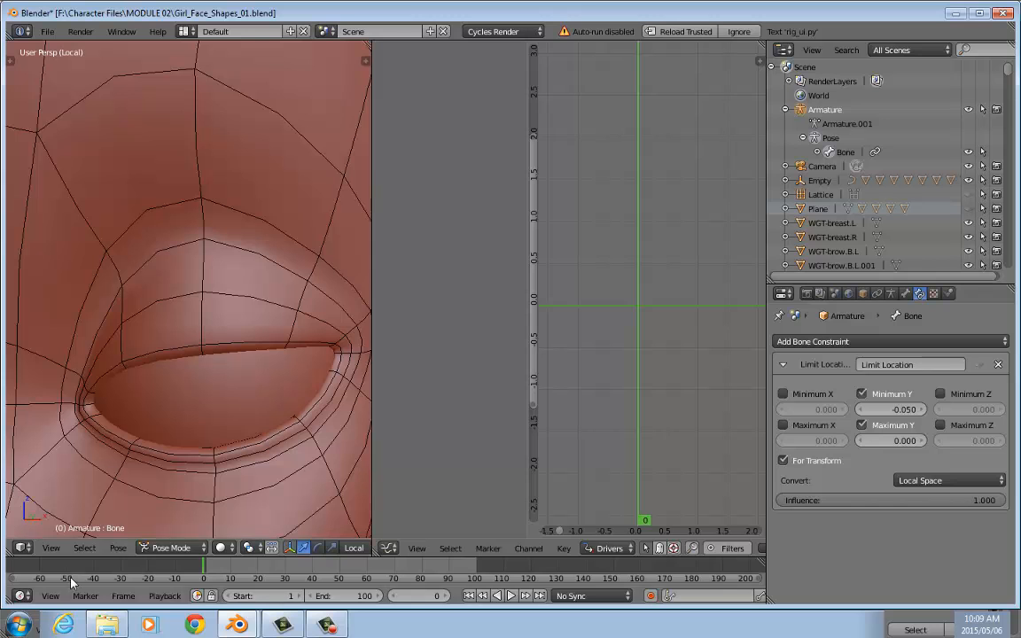
pyautogui.hotkey('alt', 'g')
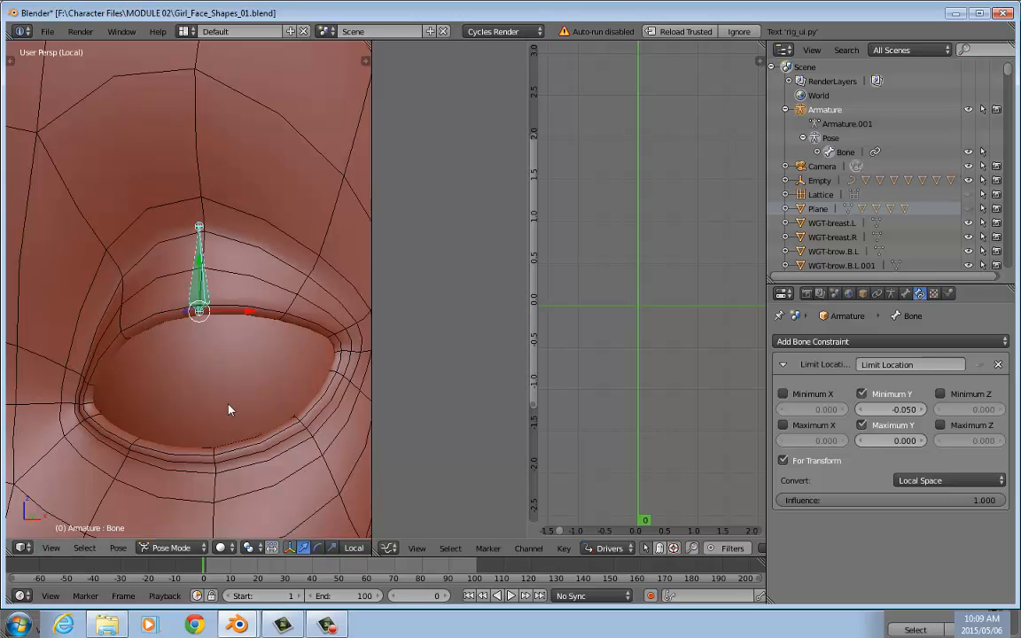
# - Test the eyelid bone's vertical travel, clearing its location once and ending with the bone at the lower lid
pyautogui.moveTo(198, 265); pyautogui.dragTo(198, 309)
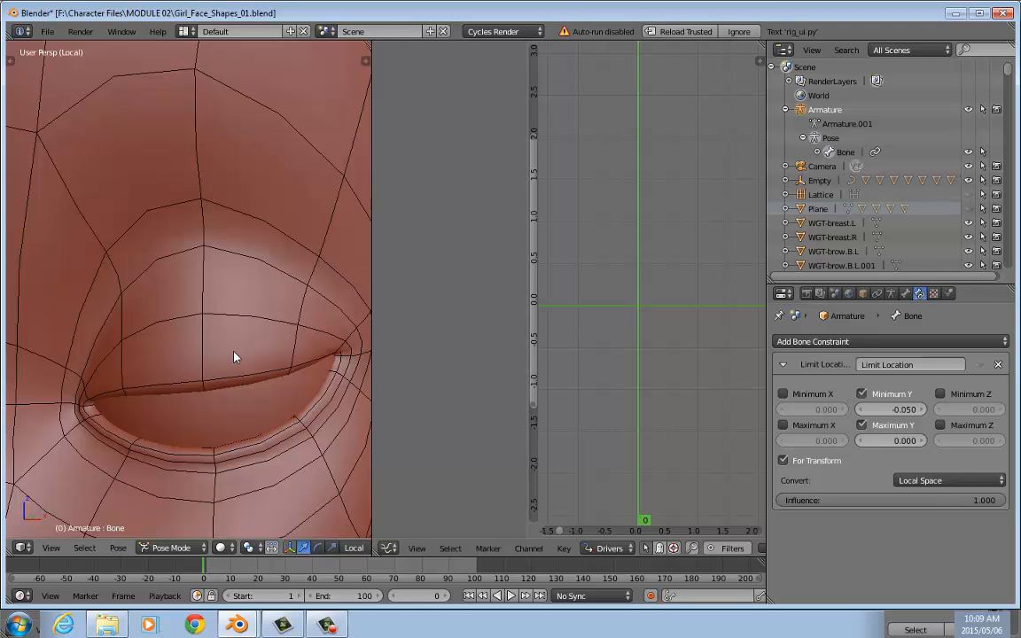
pyautogui.hotkey('alt', 'g')
pyautogui.moveTo(200, 263); pyautogui.dragTo(201, 403)
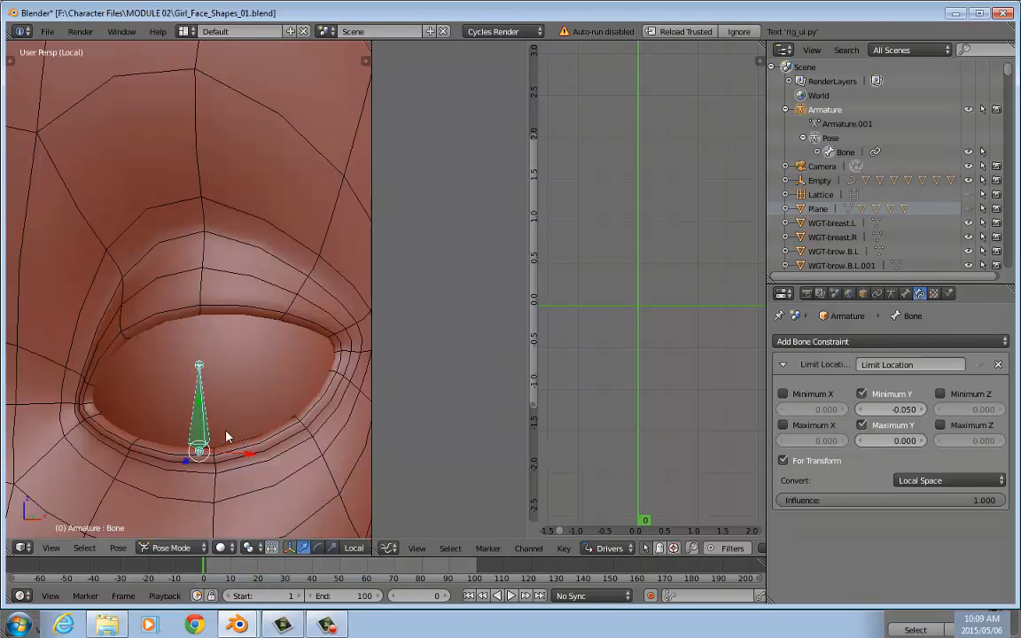
pyautogui.moveTo(200, 405)
pyautogui.mouseDown()
pyautogui.moveTo(208, 226)
pyautogui.moveTo(219, 267)
pyautogui.moveTo(213, 405)
pyautogui.moveTo(213, 394)
pyautogui.mouseUp()
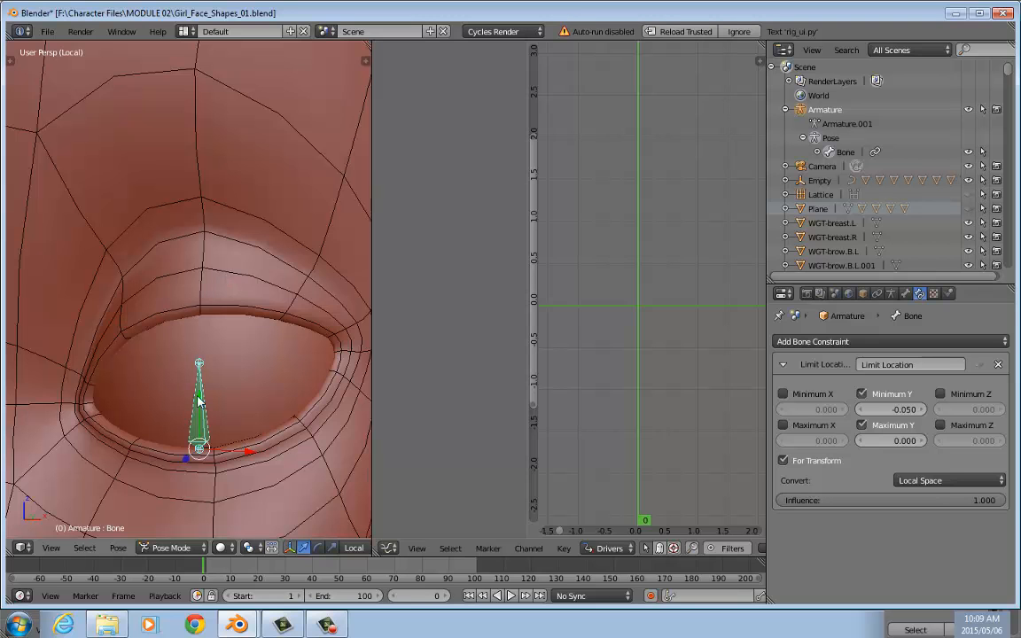
pyautogui.moveTo(199, 401); pyautogui.dragTo(200, 411)
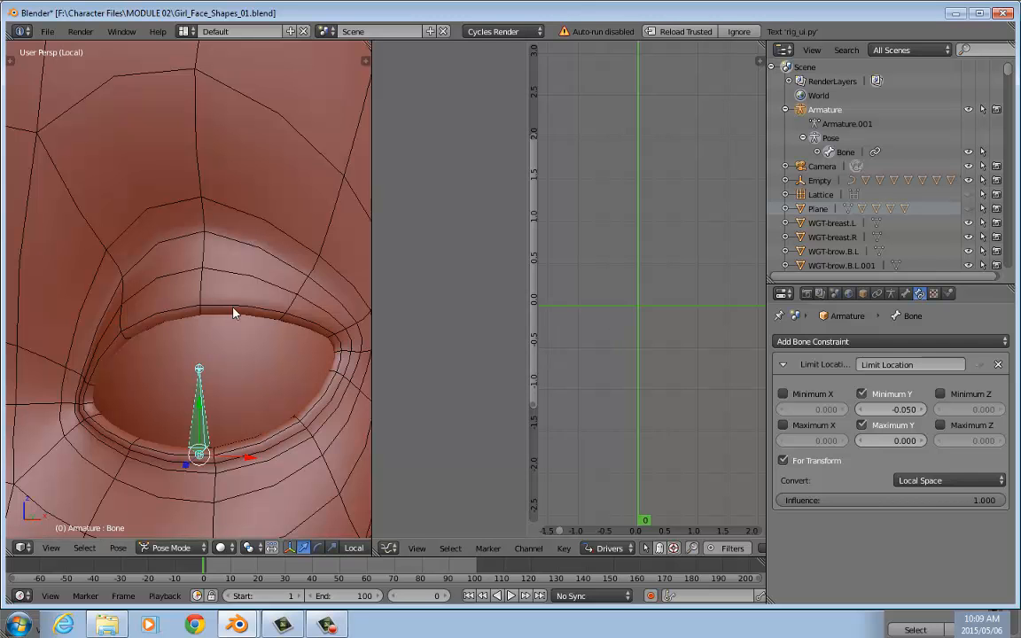
# - Select the body mesh to examine its driver curve with the bone lowered, and raise the bone towards the upper lid
pyautogui.rightClick(282, 258)
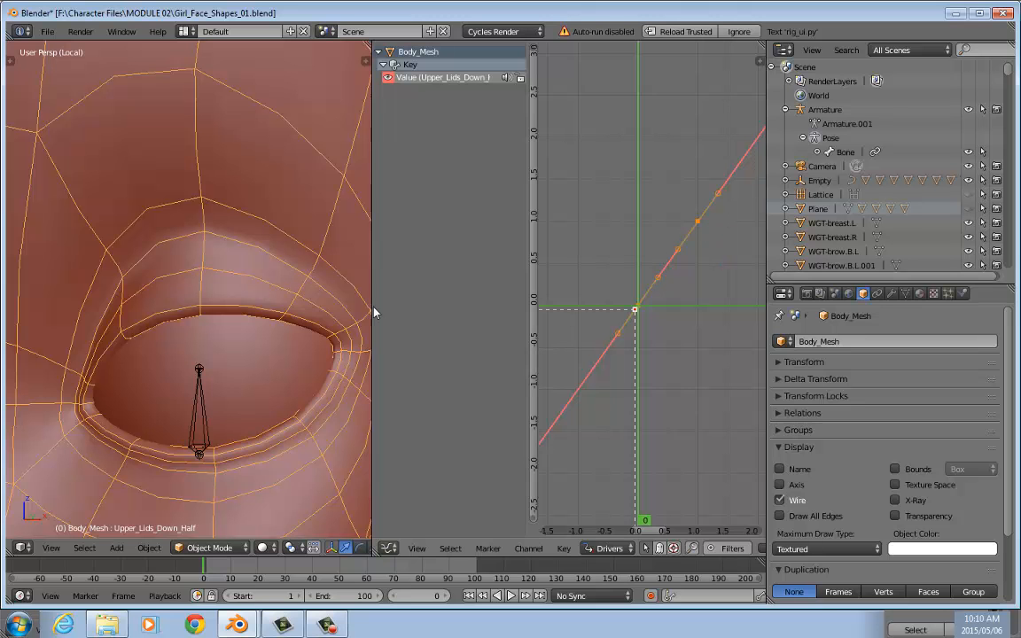
pyautogui.rightClick(199, 389)
pyautogui.moveTo(199, 398); pyautogui.dragTo(210, 287)
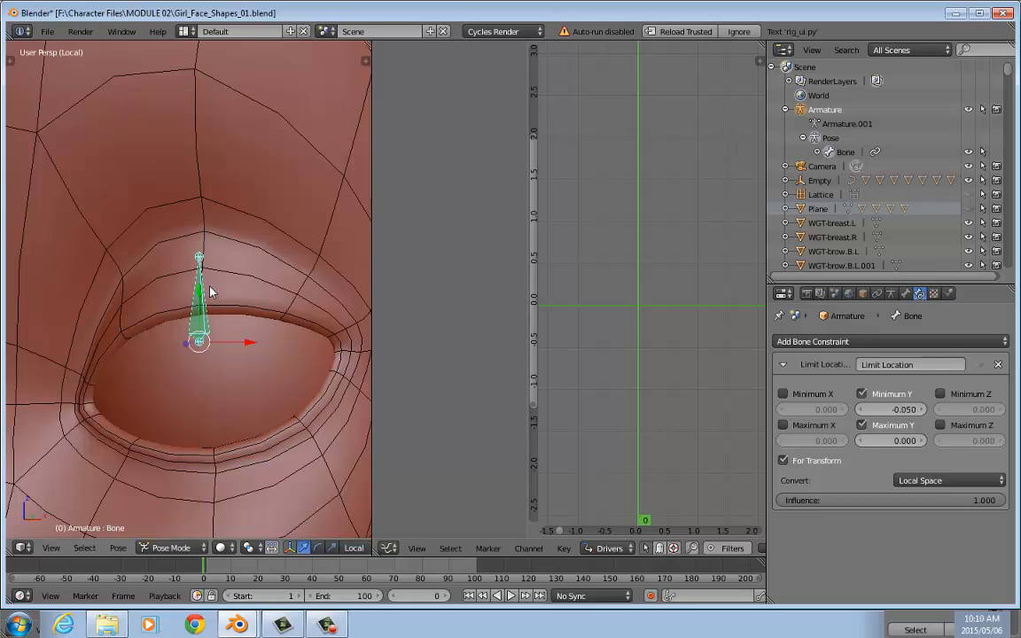
# - Show the curve properties of the body mesh's Upper_Lids_Down_Half driver and set the active keyframe's Frame to -1
pyautogui.rightClick(278, 221)
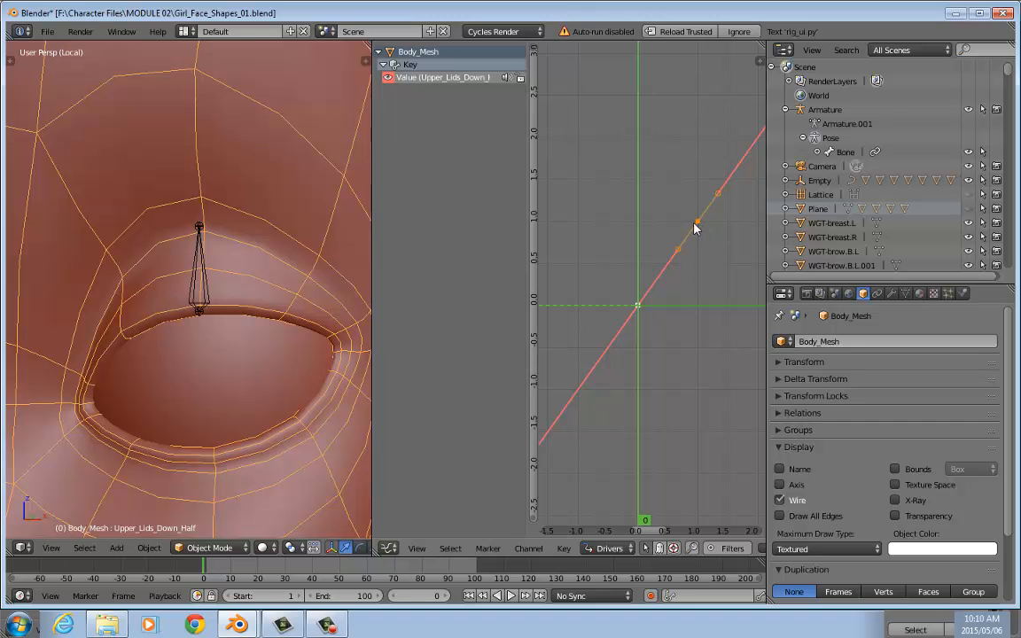
pyautogui.press('n')
pyautogui.moveTo(765, 295); pyautogui.dragTo(963, 295)
pyautogui.scroll(5, 802, 199)
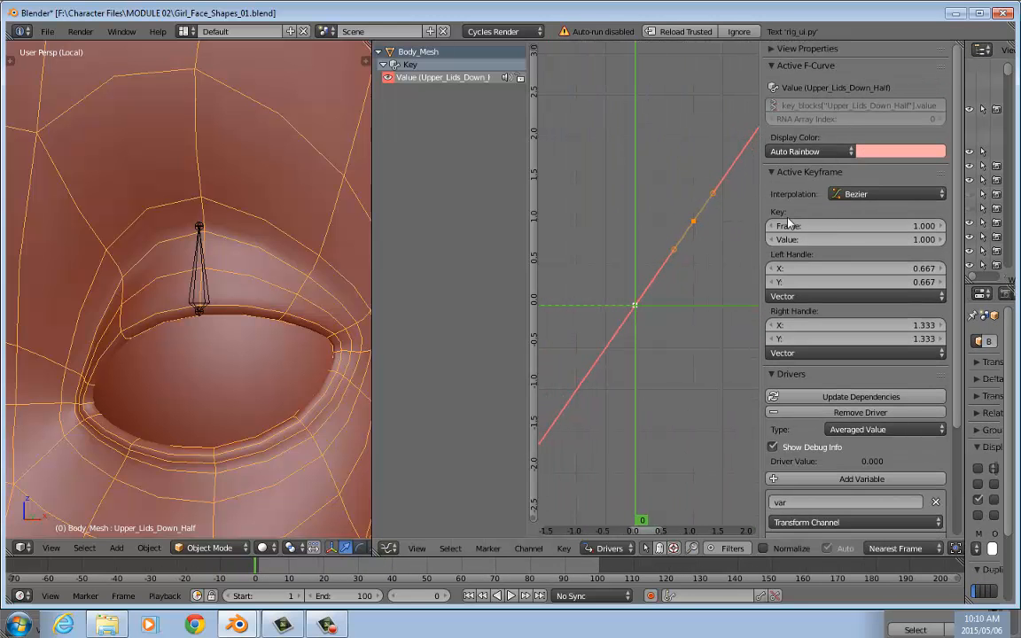
pyautogui.moveTo(708, 242); pyautogui.dragTo(716, 285, button='middle')
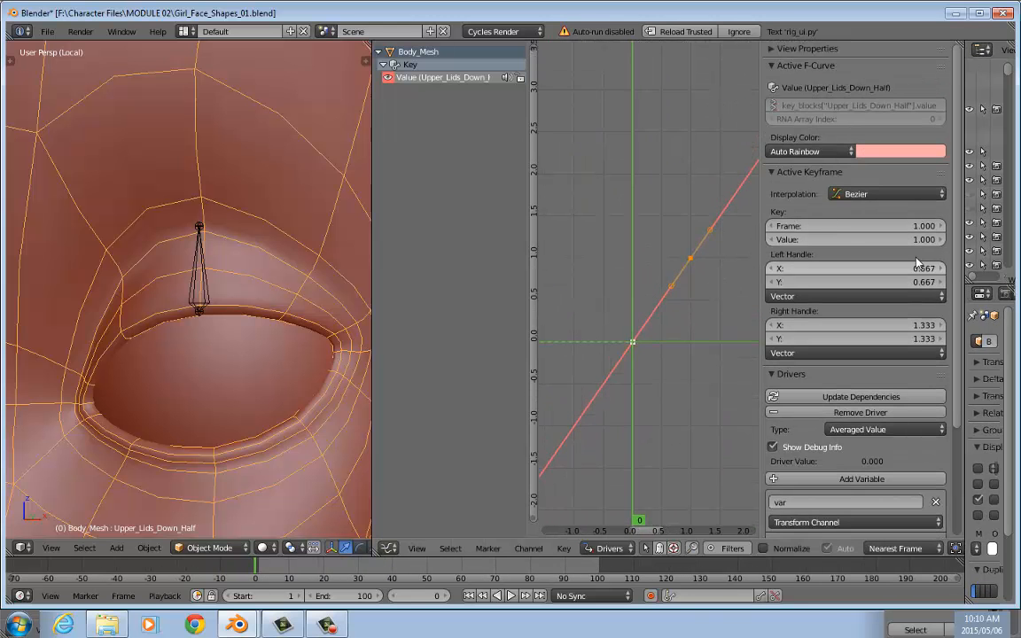
pyautogui.click(908, 227)
pyautogui.write('-1')
pyautogui.press('Return')
# - Test-move the eyelid bone far down along its local Y axis to check the lid's closing, and clear its location
pyautogui.click(202, 295)
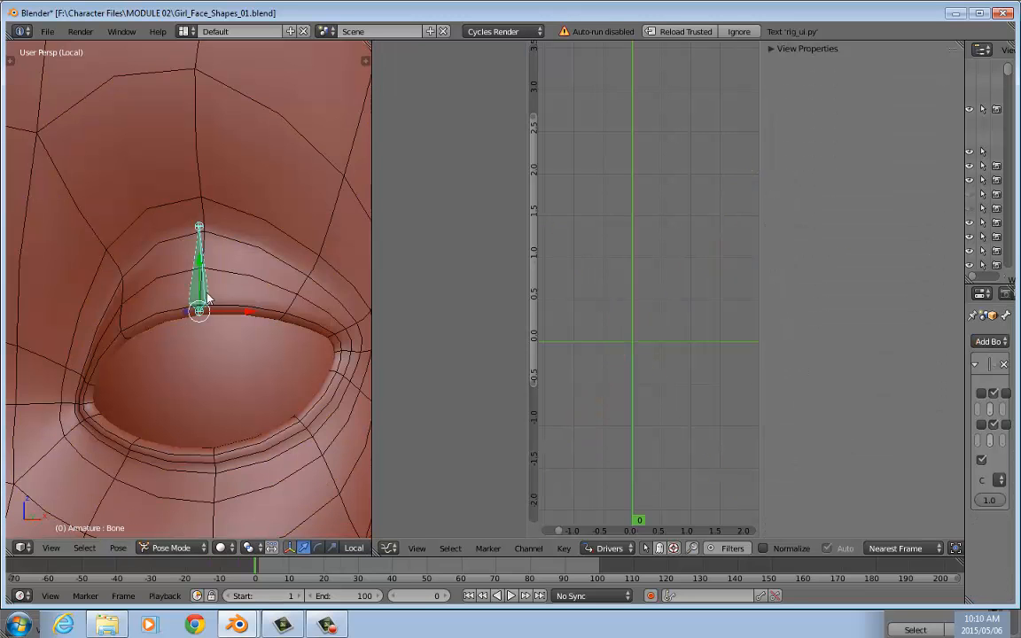
pyautogui.press('g')
pyautogui.press('y')
pyautogui.press('y')
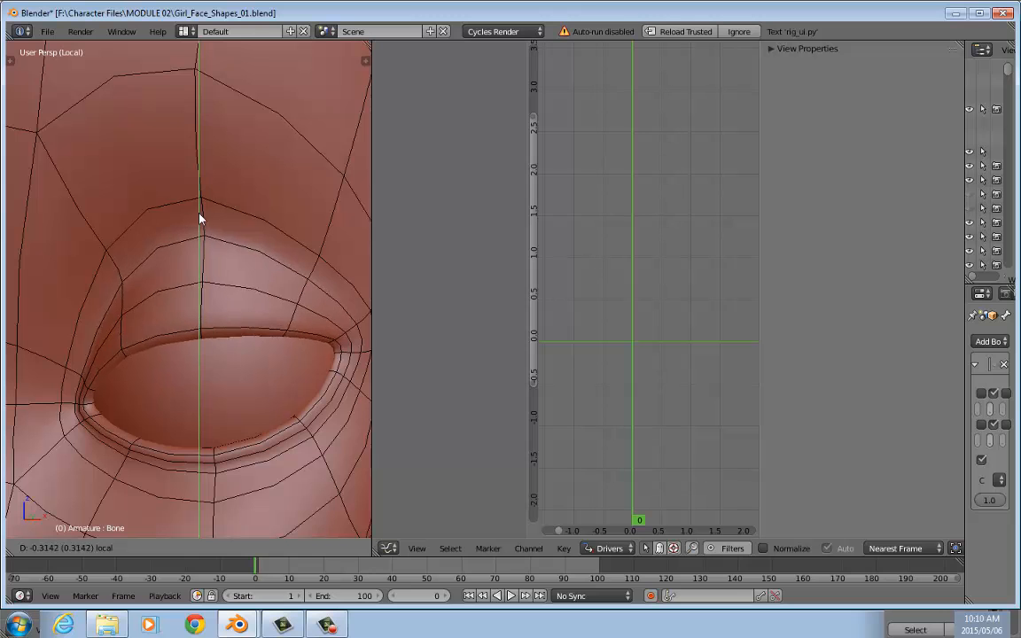
pyautogui.click(296, 535)
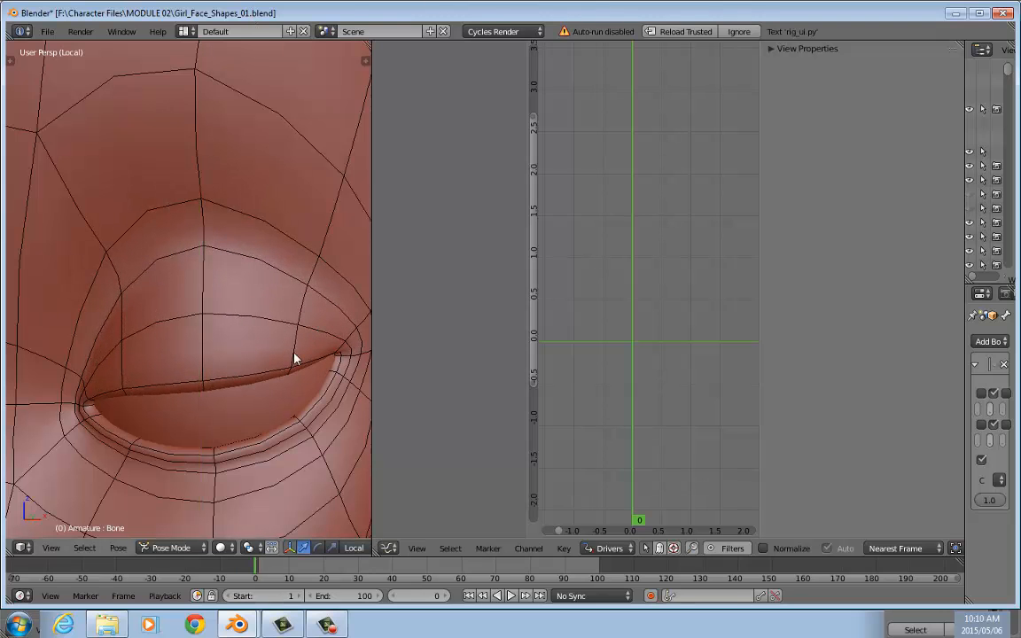
pyautogui.hotkey('alt', 'g')
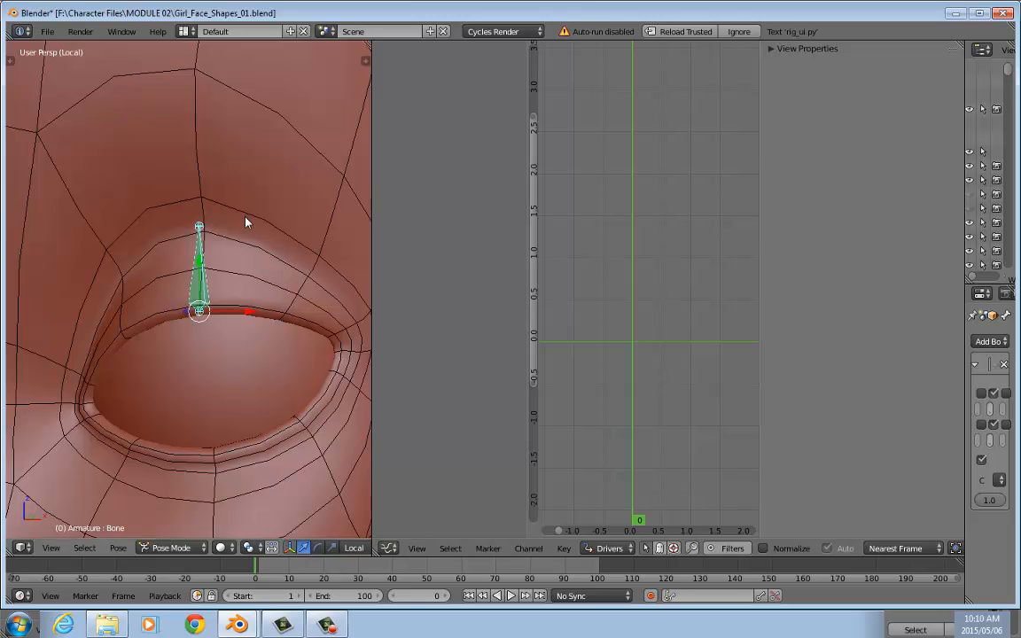
# - Examine the body mesh's driver curve, and lower the eyelid bone into the eye opening along its local Y axis
pyautogui.rightClick(220, 195)
pyautogui.moveTo(597, 164); pyautogui.dragTo(617, 161, button='middle')
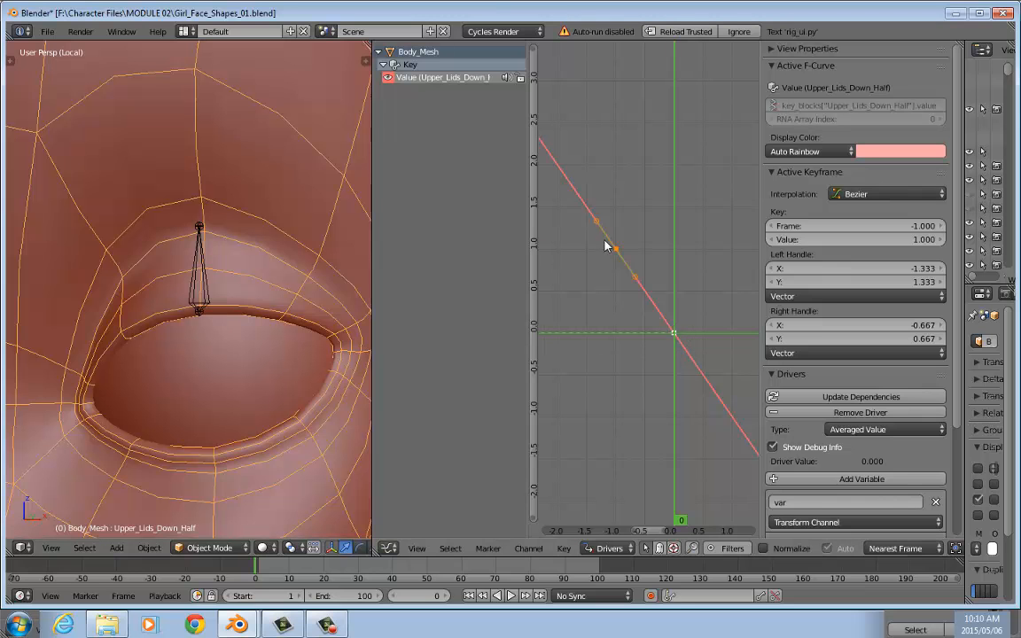
pyautogui.rightClick(200, 301)
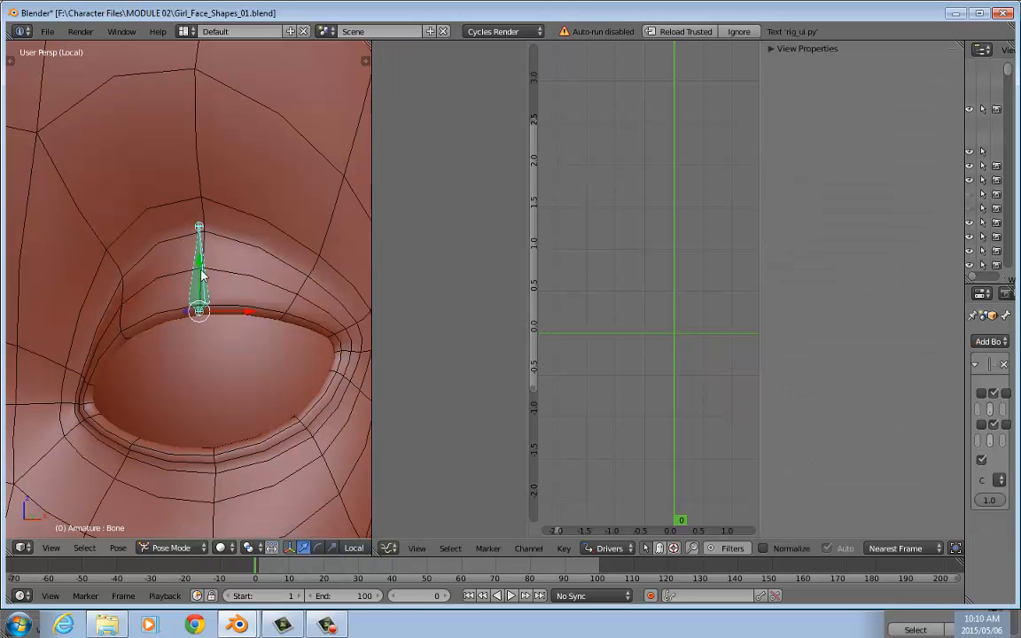
pyautogui.press('g')
pyautogui.press('y')
pyautogui.press('y')
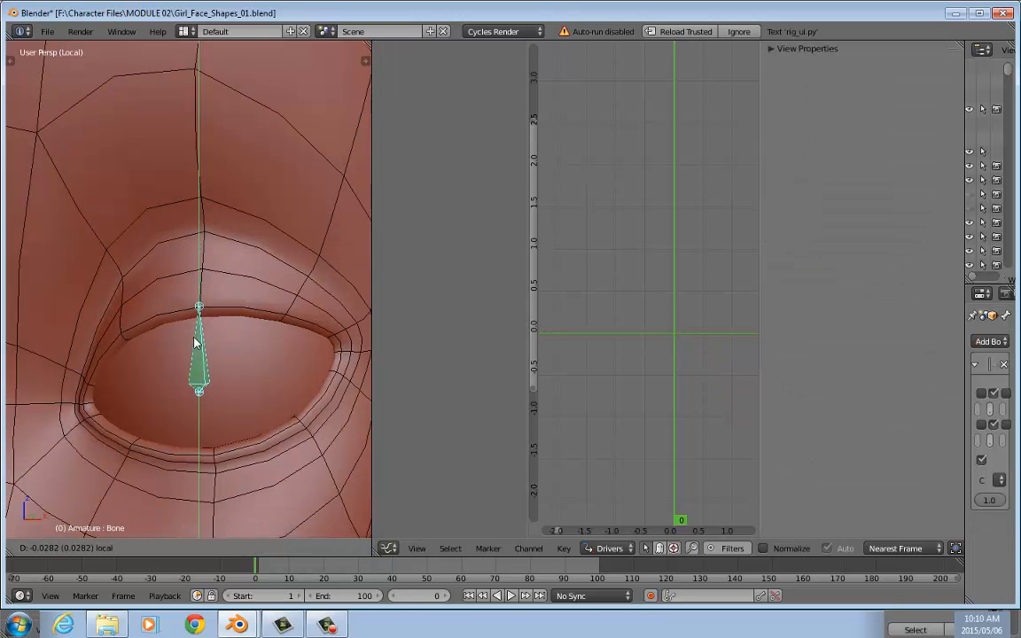
pyautogui.click(237, 260)
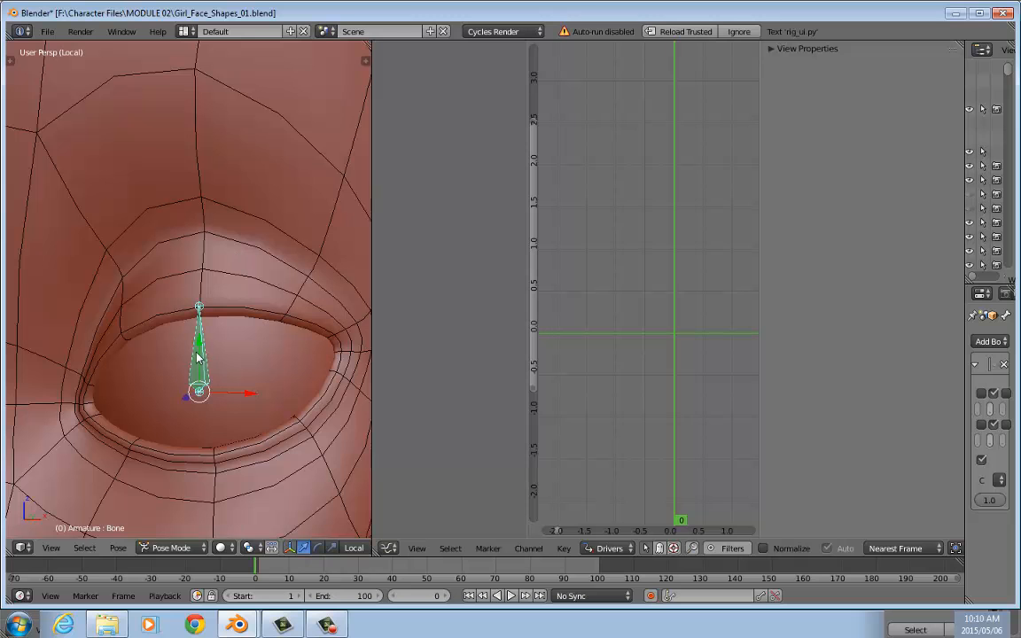
# - Lower the bone along its local Y axis past the lower lid, and re-enable its Limit Location constraint
pyautogui.press('g')
pyautogui.press('y')
pyautogui.press('y')
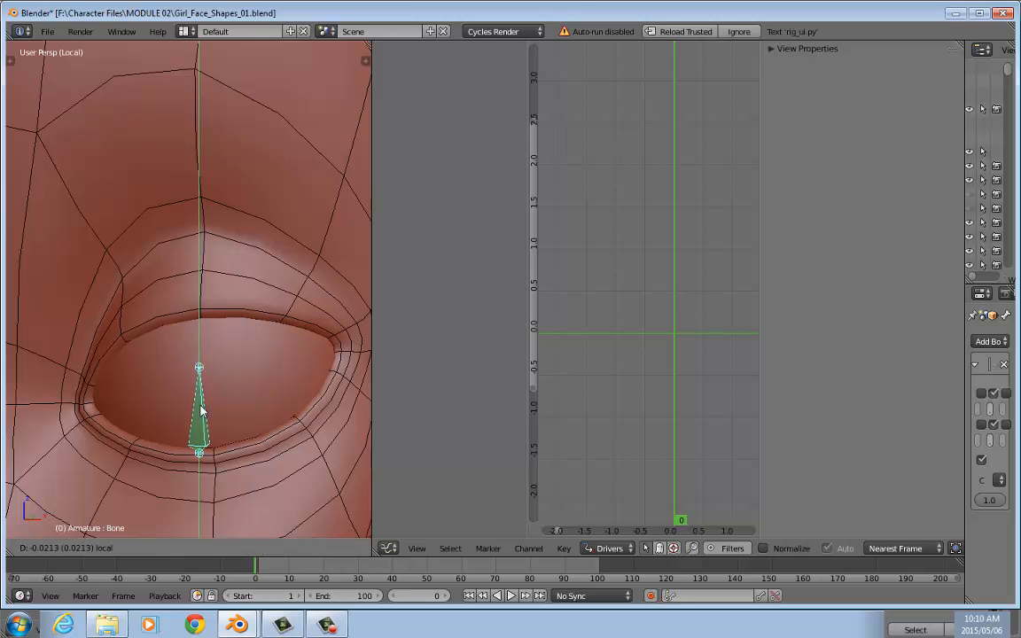
pyautogui.click(228, 399)
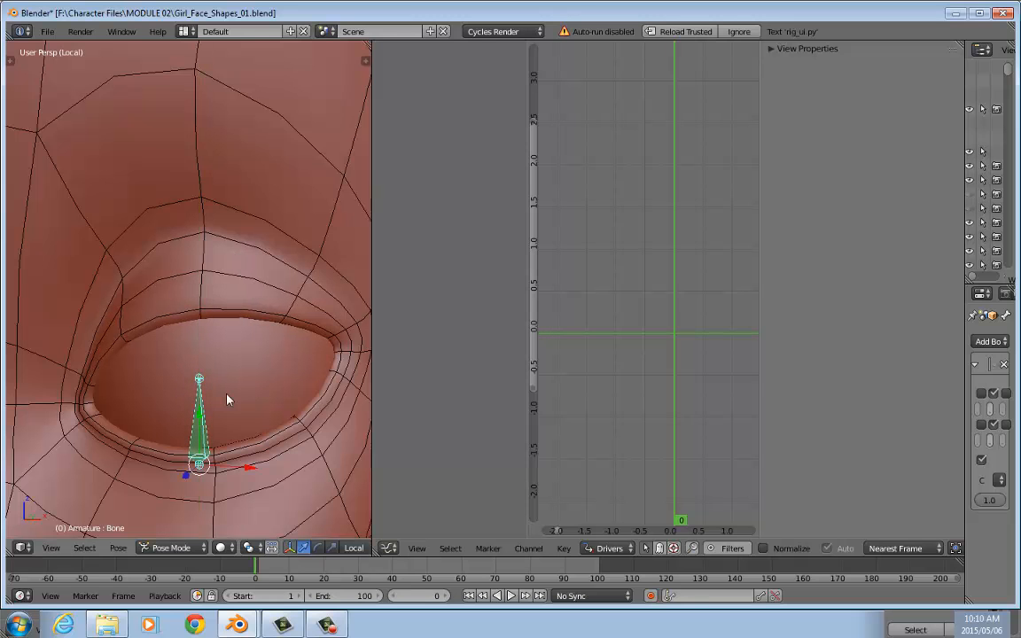
pyautogui.moveTo(958, 260); pyautogui.dragTo(780, 259)
pyautogui.click(980, 366)
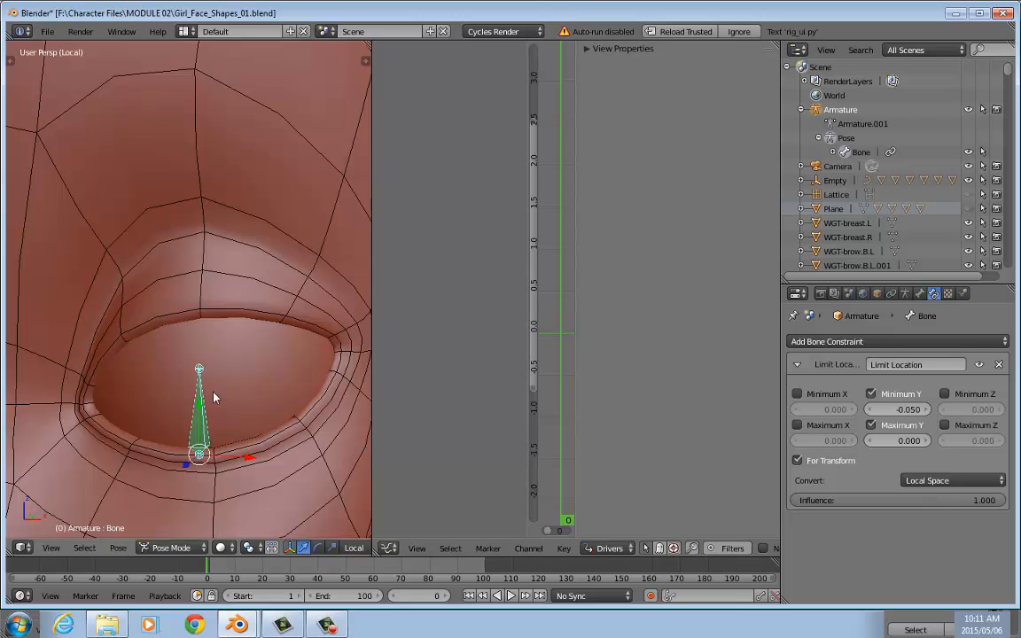
# - Test the constrained bone's upward and downward travel along its local Y axis between the upper and lower lids
pyautogui.press('g')
pyautogui.press('y')
pyautogui.press('y')
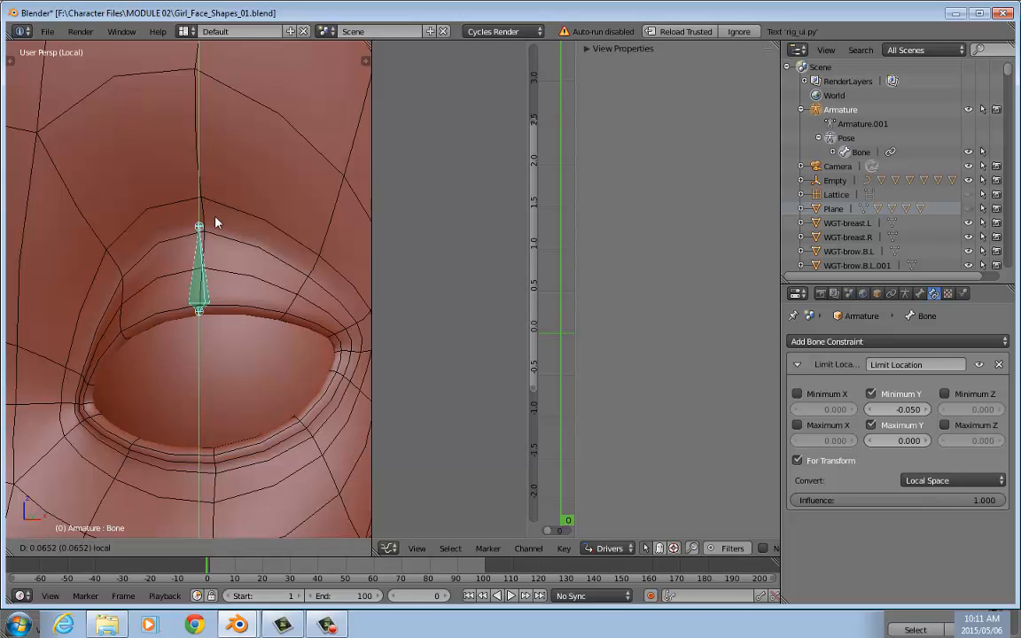
pyautogui.rightClick(223, 228)
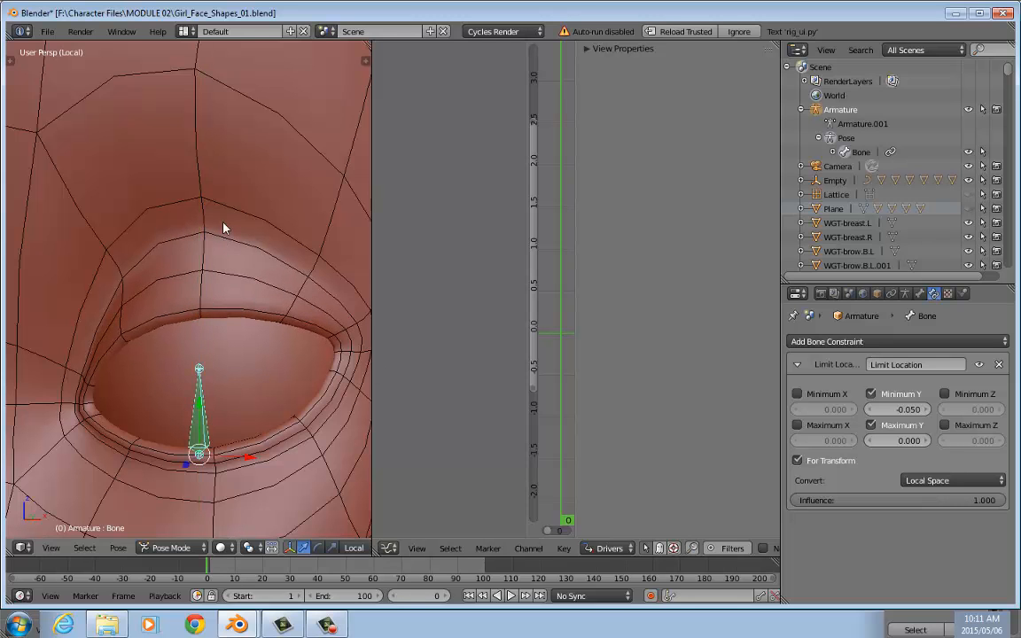
pyautogui.press('g')
pyautogui.press('y')
pyautogui.press('y')
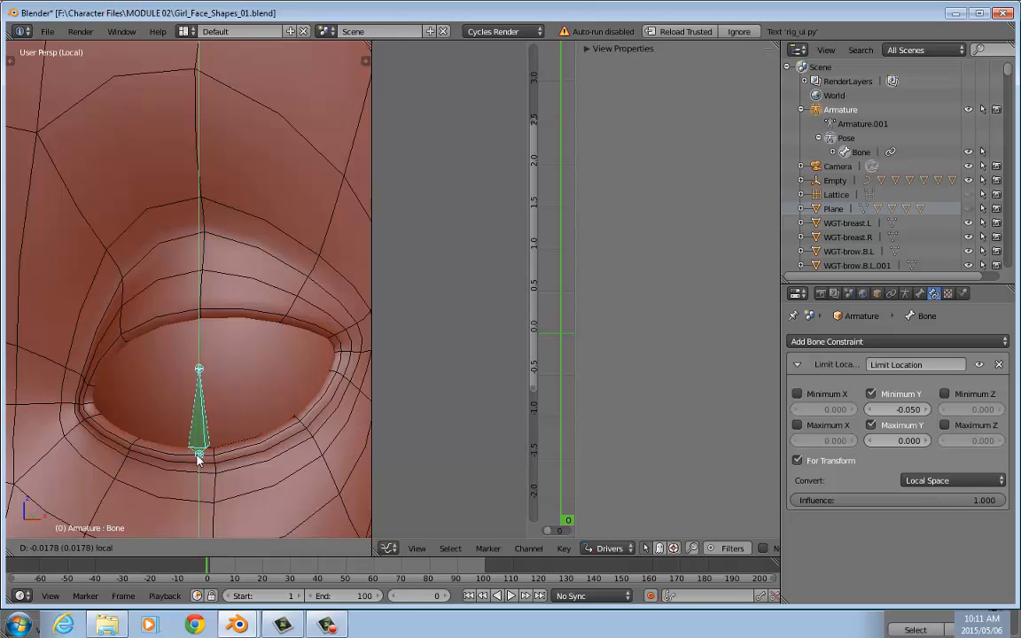
pyautogui.moveTo(197, 479); pyautogui.dragTo(196, 481)
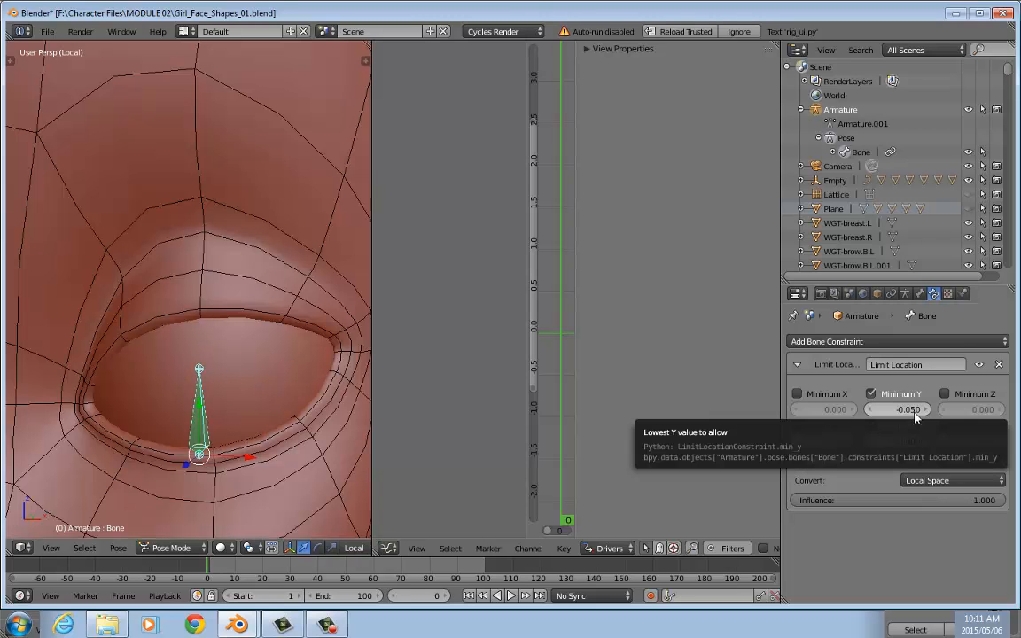
# - Raise the bone about 0.024 along its local Y axis to the middle of the eye opening
pyautogui.press('g')
pyautogui.press('y')
pyautogui.press('y')
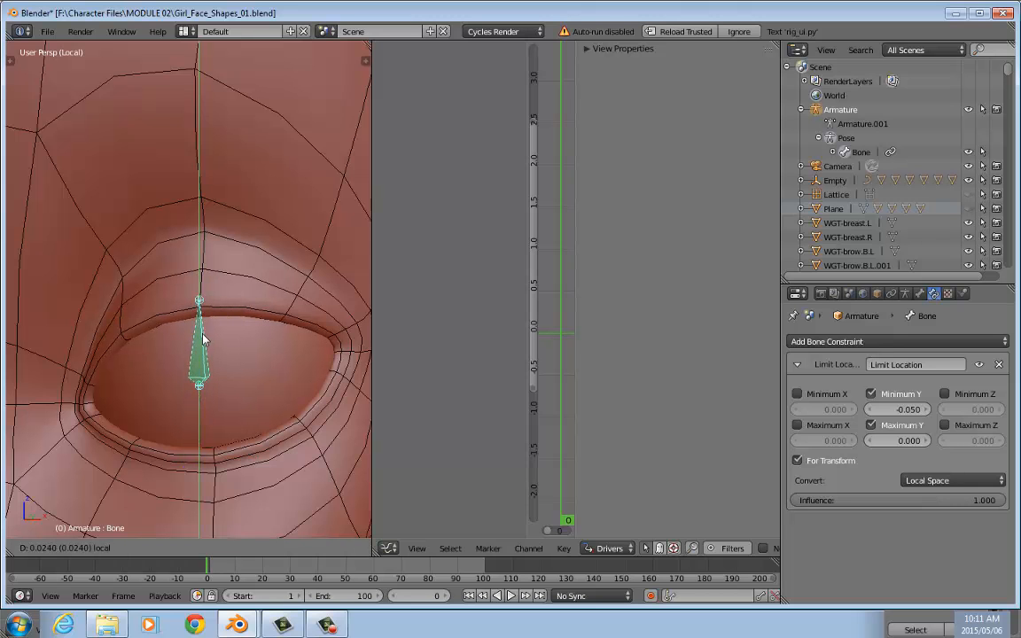
pyautogui.moveTo(203, 339); pyautogui.dragTo(203, 339)
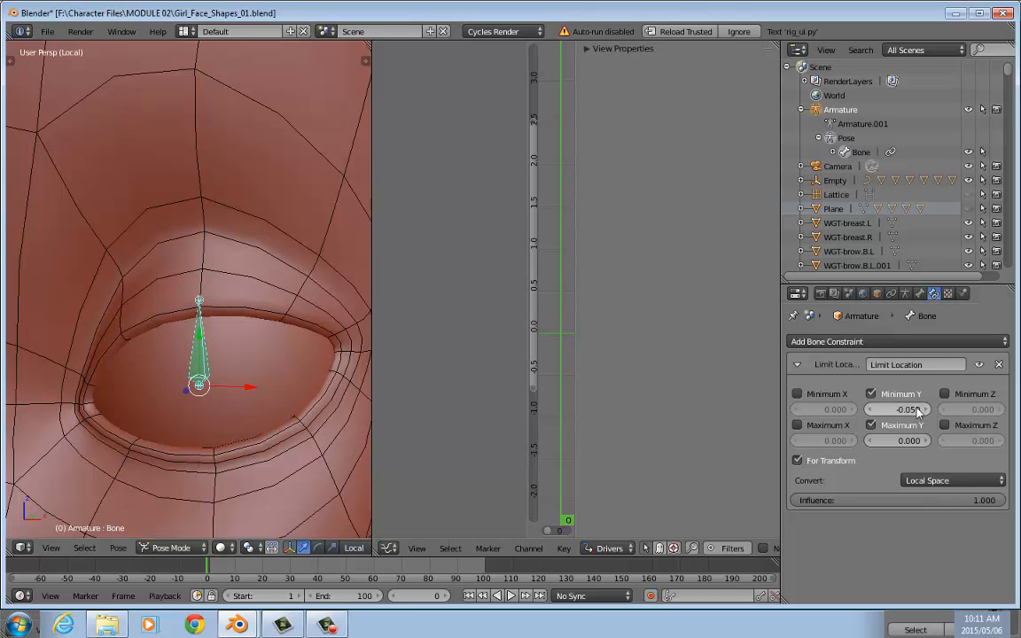
# - Set the active keyframe's Frame to -0.025 on the body mesh's Upper_Lids_Down_Half driver curve
pyautogui.rightClick(216, 244)
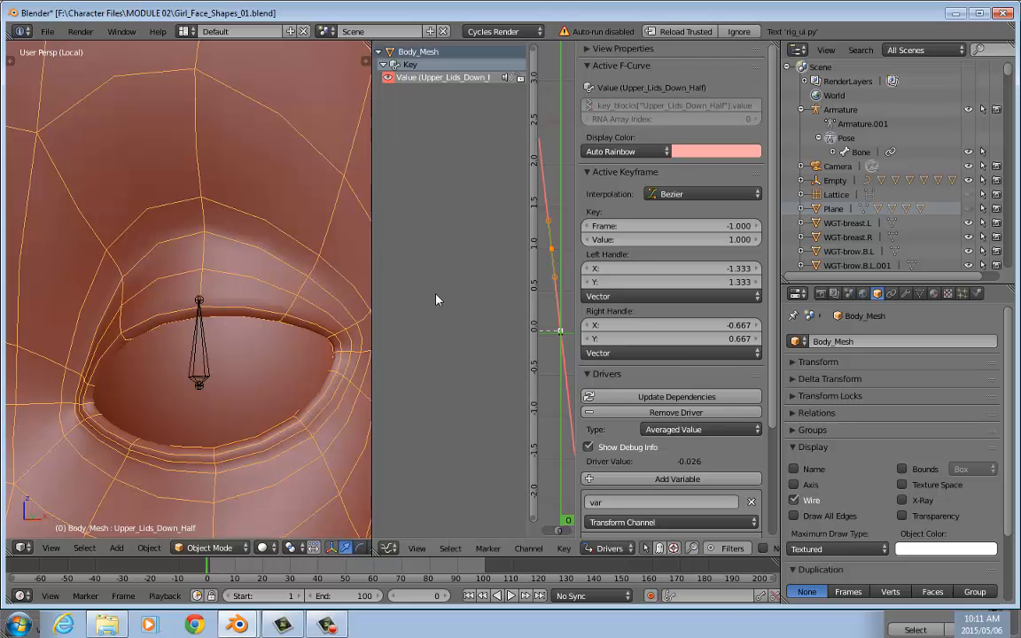
pyautogui.moveTo(782, 255); pyautogui.dragTo(989, 255)
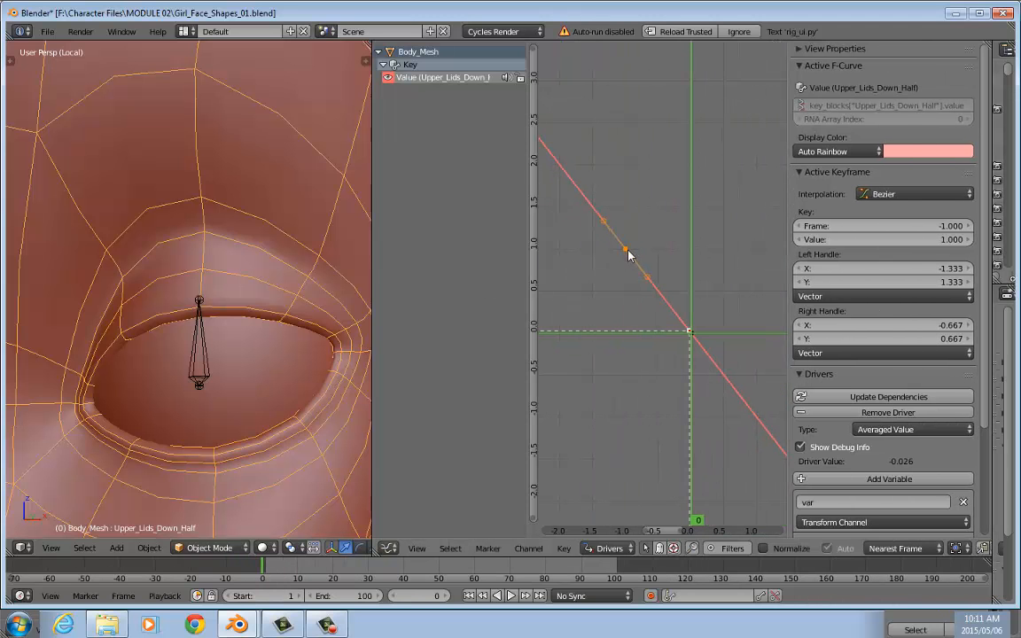
pyautogui.click(956, 227)
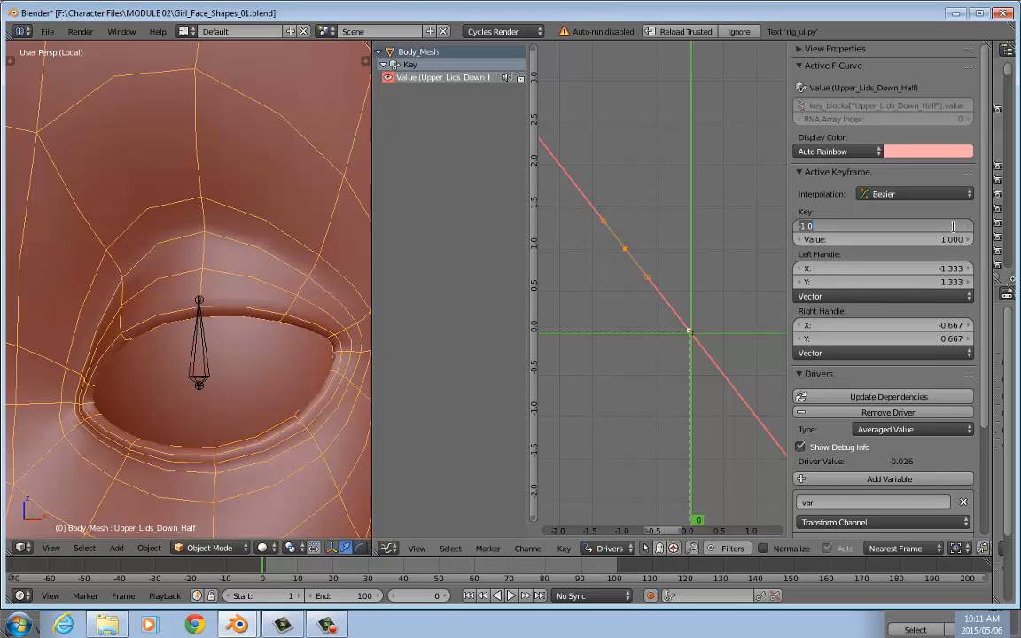
pyautogui.press('BackSpace')
pyautogui.write('-.025')
pyautogui.press('Return')
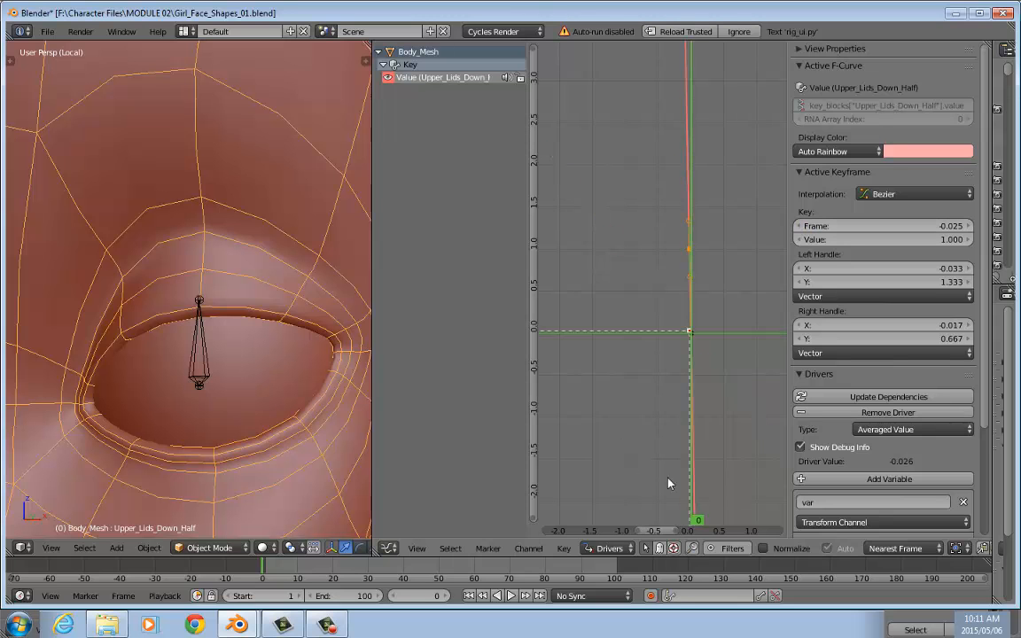
pyautogui.moveTo(638, 530); pyautogui.dragTo(674, 537)
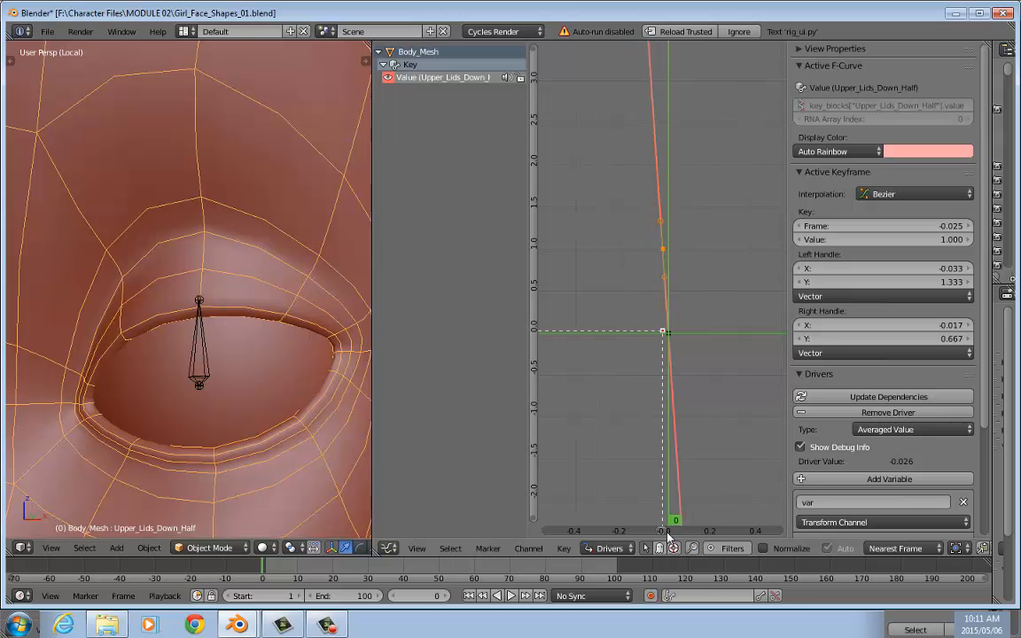
# - Clear the eyelid bone's location and test its movement along its local Y axis
pyautogui.rightClick(204, 361)
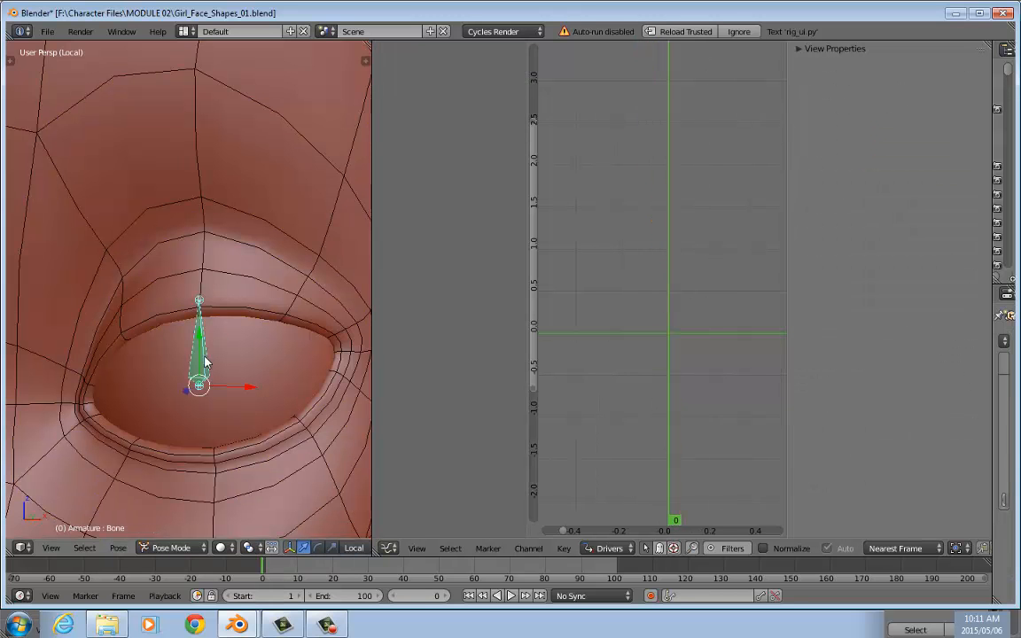
pyautogui.hotkey('alt', 'g')
pyautogui.moveTo(200, 262); pyautogui.dragTo(223, 172)
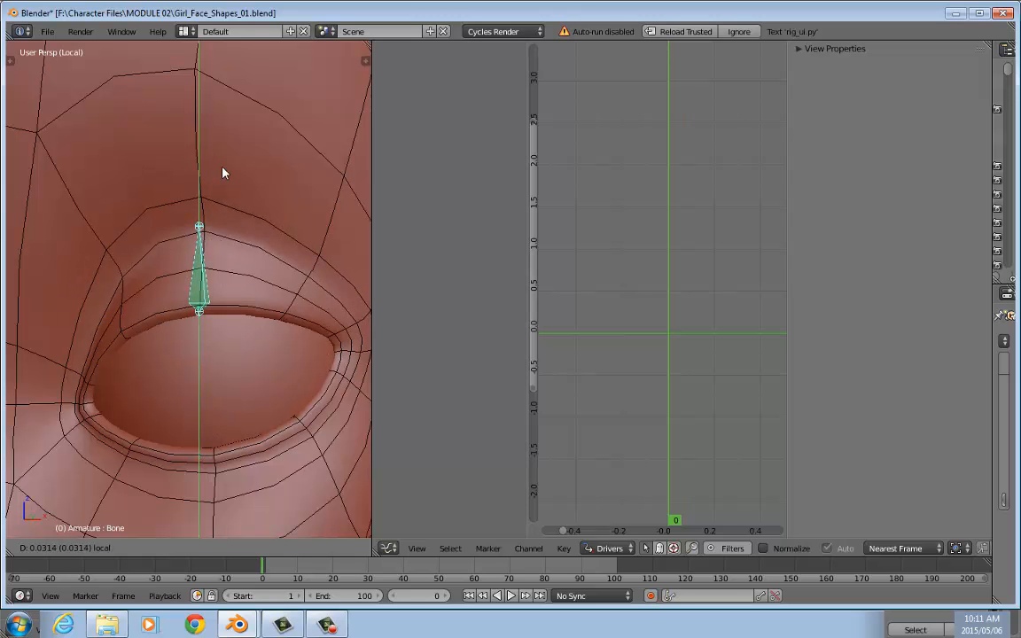
pyautogui.moveTo(223, 173); pyautogui.dragTo(208, 53)
# - Select the body mesh and examine its steep driver curve around the origin and the active keyframe
pyautogui.rightClick(296, 255)
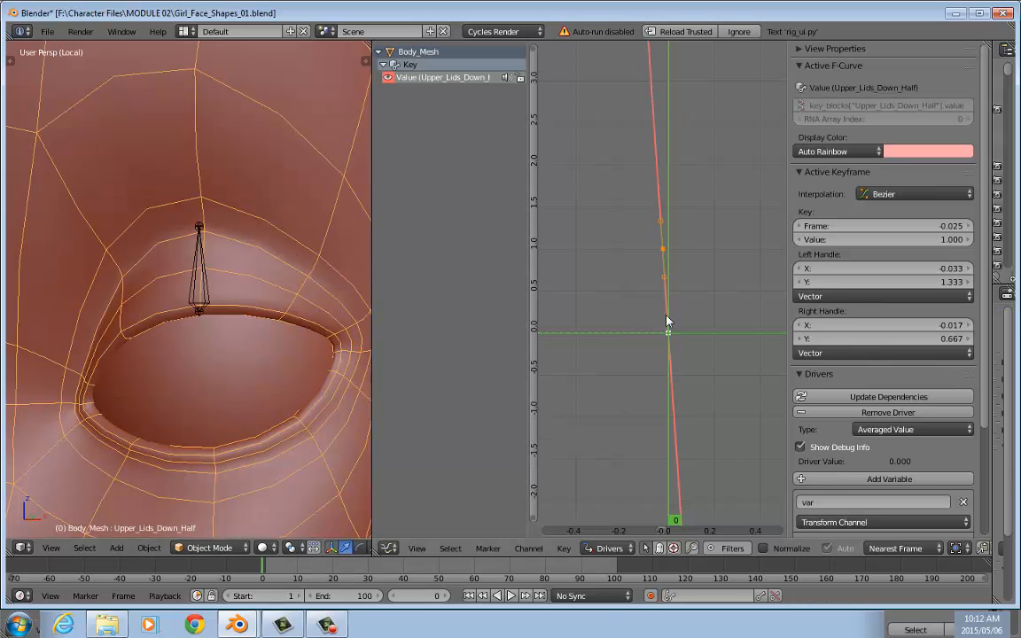
pyautogui.scroll(5, 675, 291)
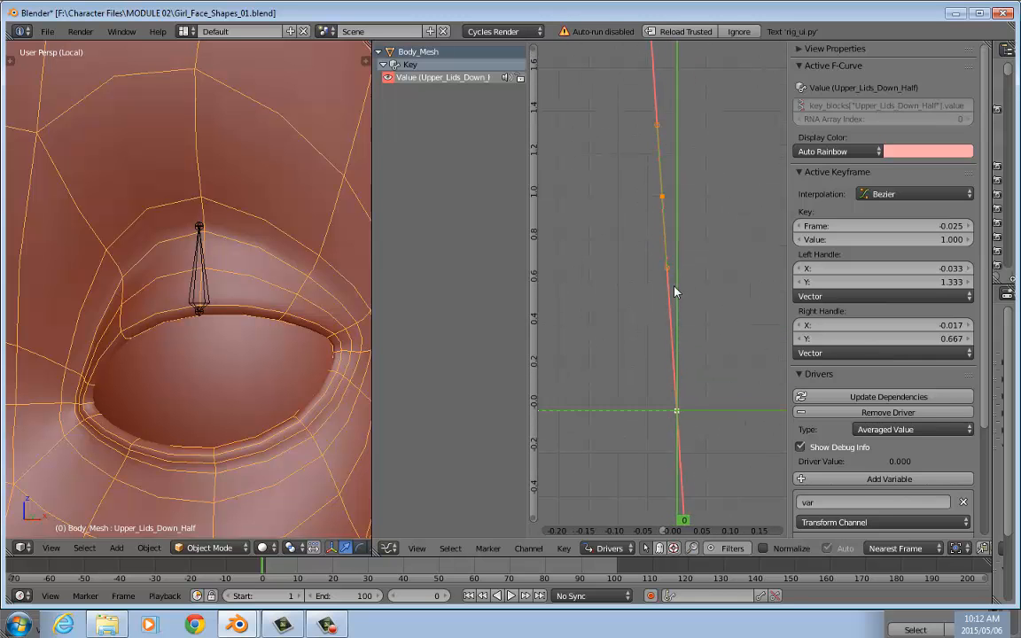
pyautogui.click(618, 349)
pyautogui.click(625, 396)
pyautogui.click(736, 383)
pyautogui.scroll(-1, 753, 319)
pyautogui.click(748, 318)
pyautogui.click(733, 337)
pyautogui.click(722, 265)
pyautogui.click(573, 321)
pyautogui.scroll(-4, 608, 410)
pyautogui.scroll(6, 607, 410)
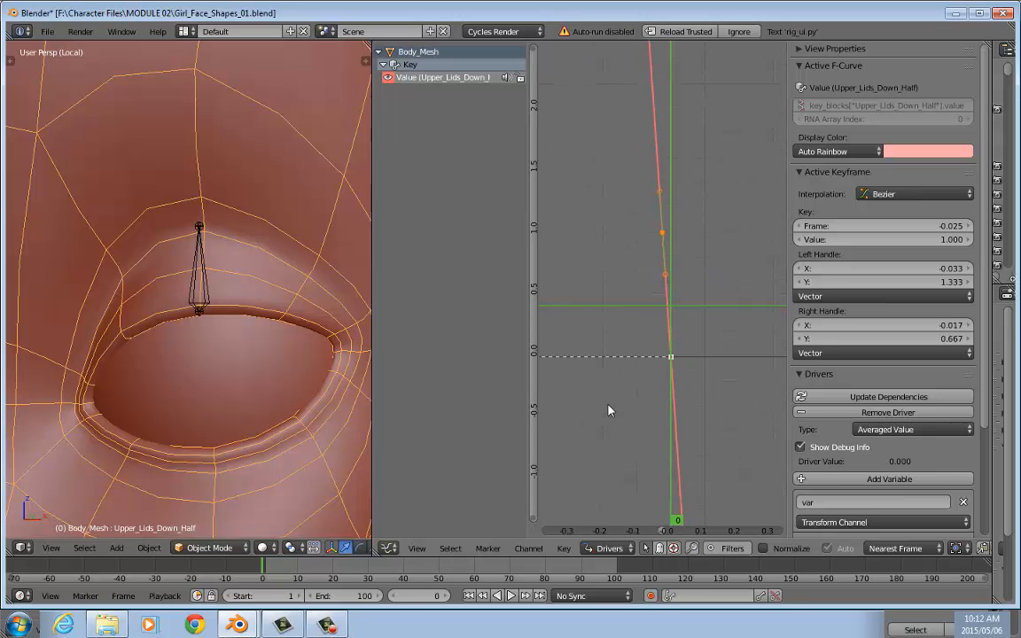
pyautogui.scroll(2, 609, 460)
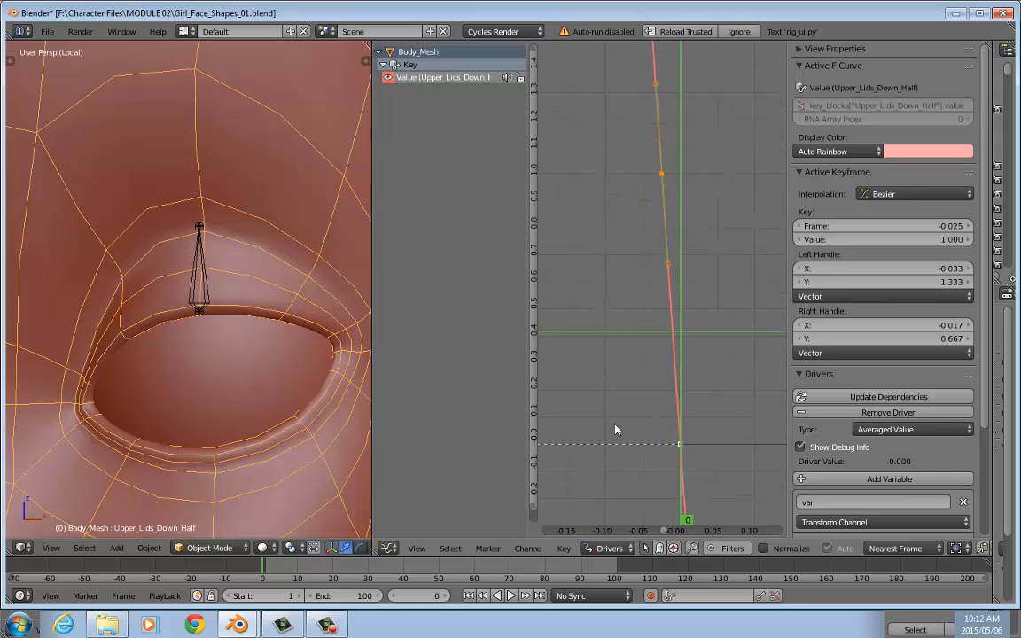
pyautogui.click(583, 285)
pyautogui.scroll(-6, 546, 350)
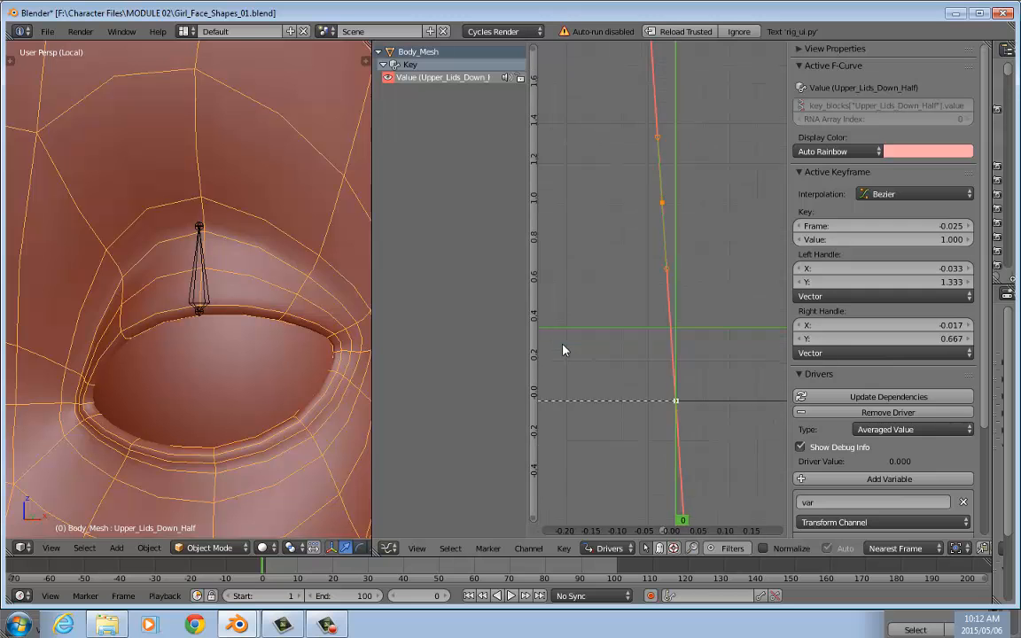
pyautogui.scroll(-3, 595, 346)
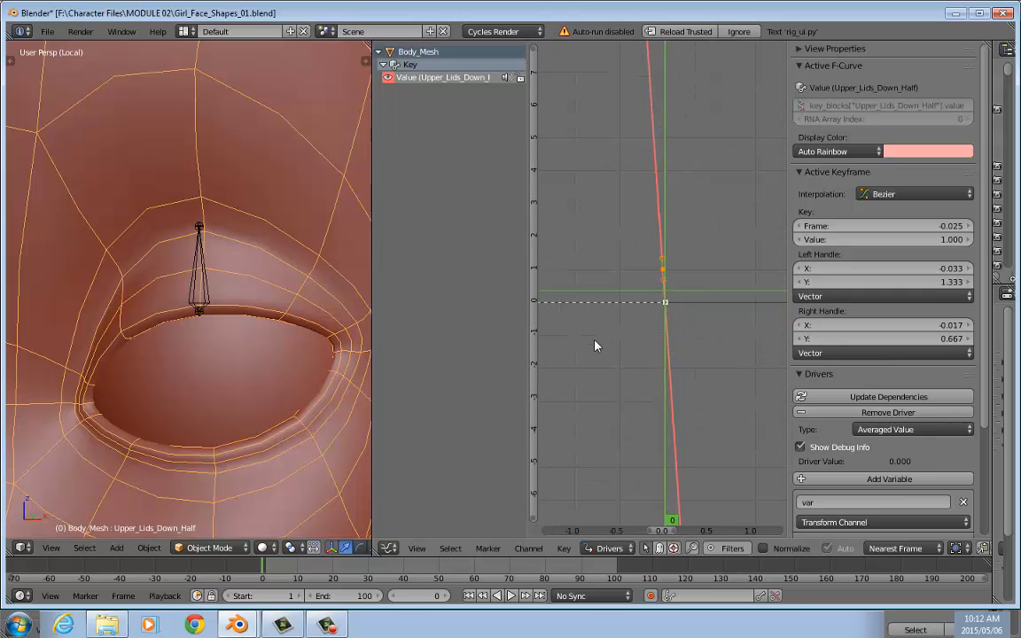
# - Place the graph cursor at frame -1 to compare that position with the driver curve's active keyframe
pyautogui.click(580, 302)
pyautogui.moveTo(610, 225); pyautogui.dragTo(655, 281, button='middle')
pyautogui.scroll(1, 663, 315)
pyautogui.scroll(3, 663, 315)
pyautogui.click(608, 335)
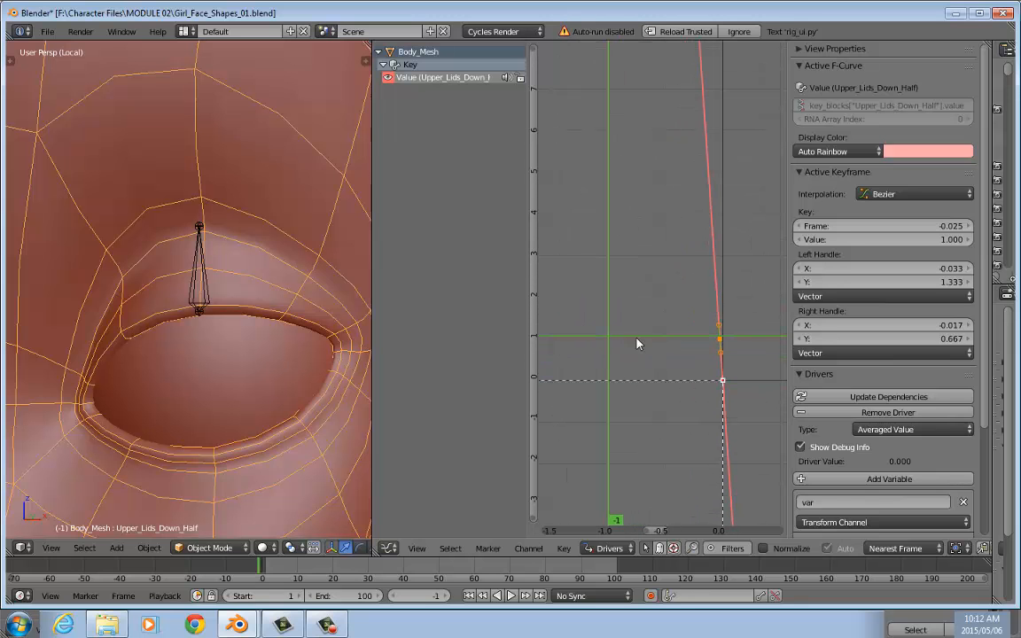
pyautogui.click(670, 348)
pyautogui.click(610, 348)
pyautogui.scroll(2, 691, 367)
pyautogui.scroll(1, 694, 374)
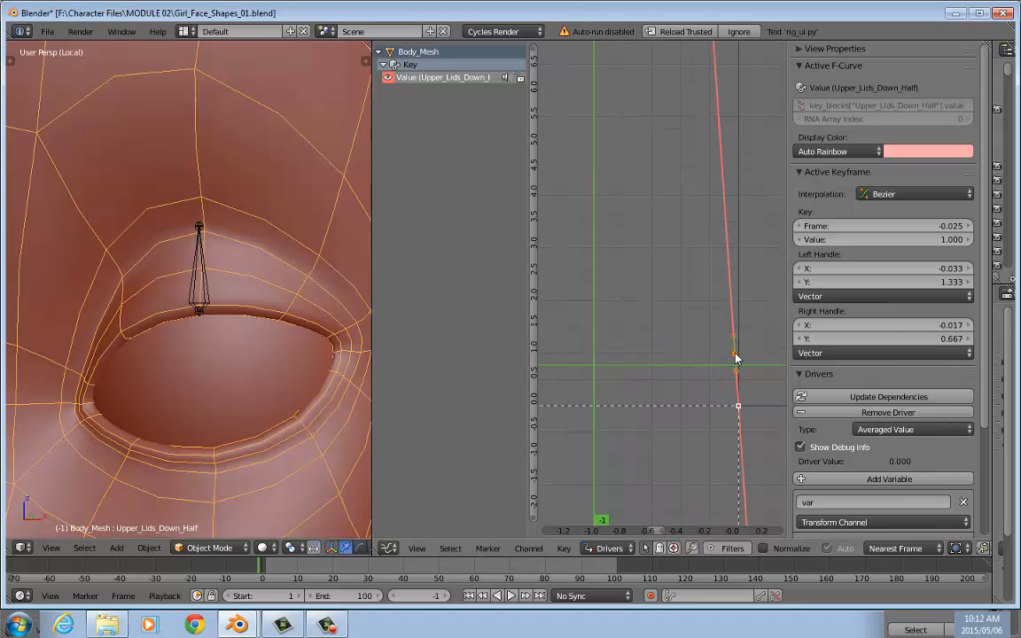
# - Add a keyframe to the Upper_Lids_Down_Half driver curve and set it to Frame -0.05 with Value 0
pyautogui.hotkey('ctrl', 'v')
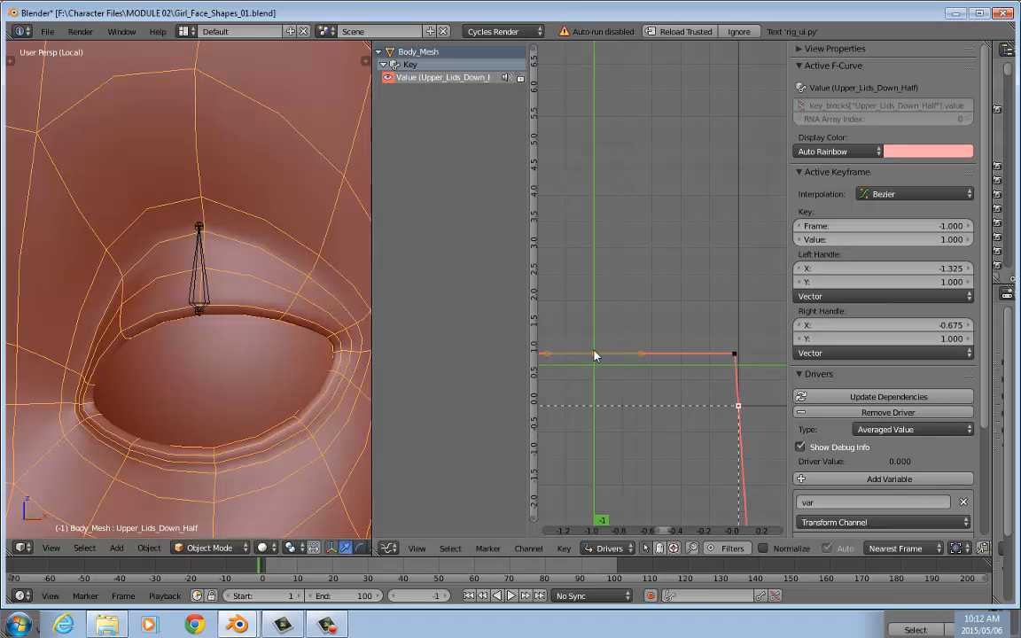
pyautogui.click(877, 226)
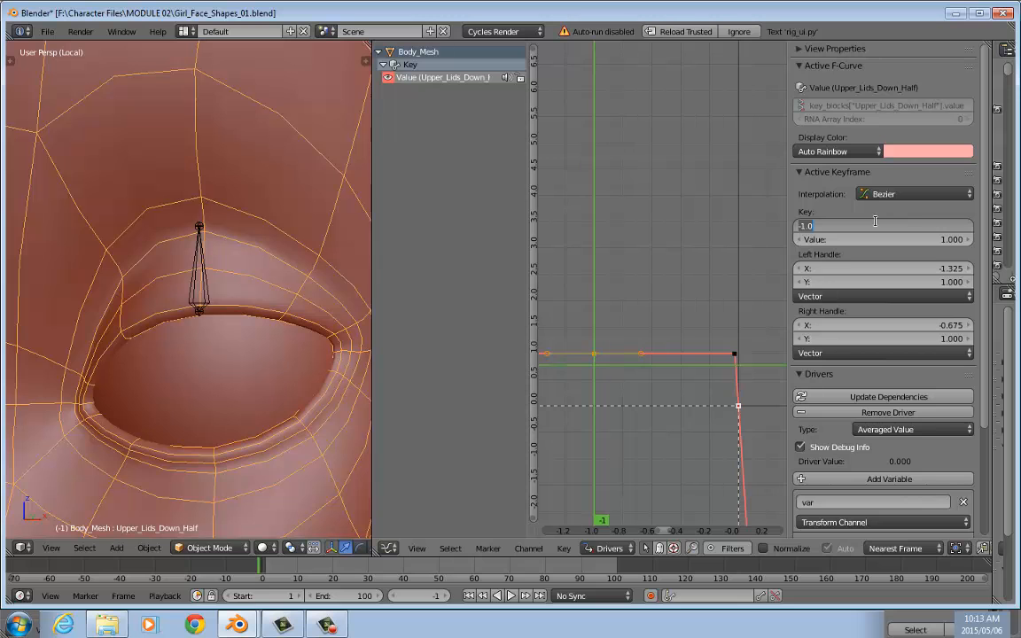
pyautogui.press('BackSpace')
pyautogui.write('-.05')
pyautogui.press('Return')
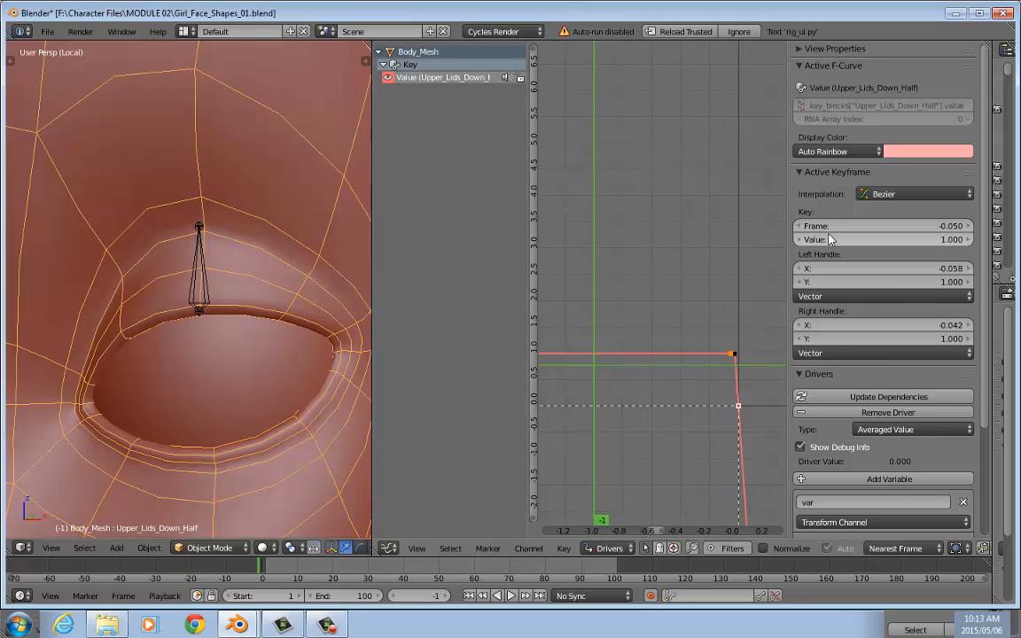
pyautogui.scroll(2, 716, 223)
pyautogui.moveTo(716, 222); pyautogui.dragTo(636, 213, button='middle')
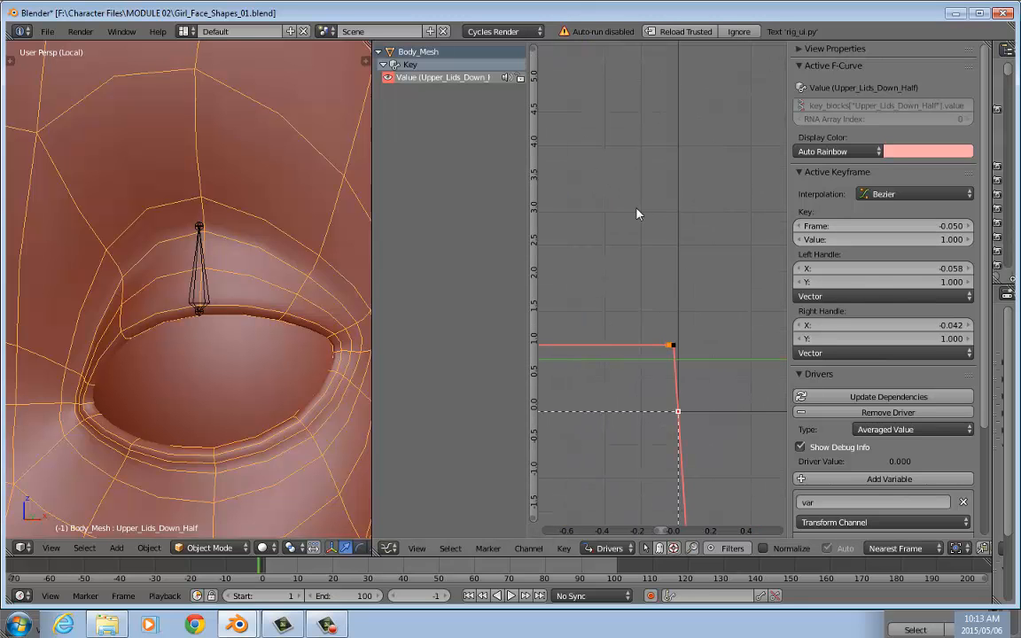
pyautogui.click(945, 241)
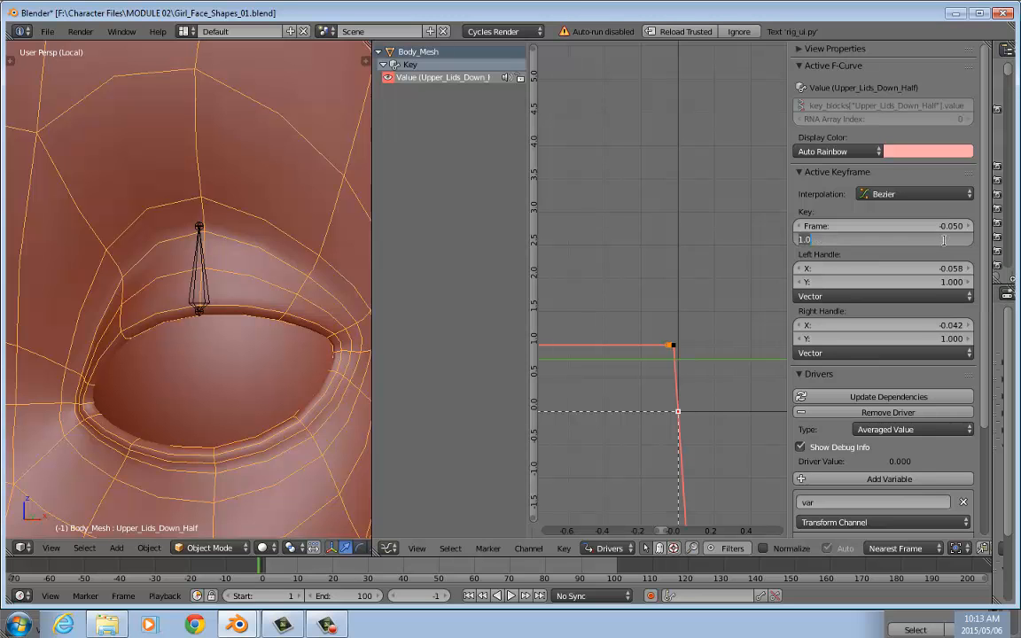
pyautogui.write('0')
pyautogui.press('Return')
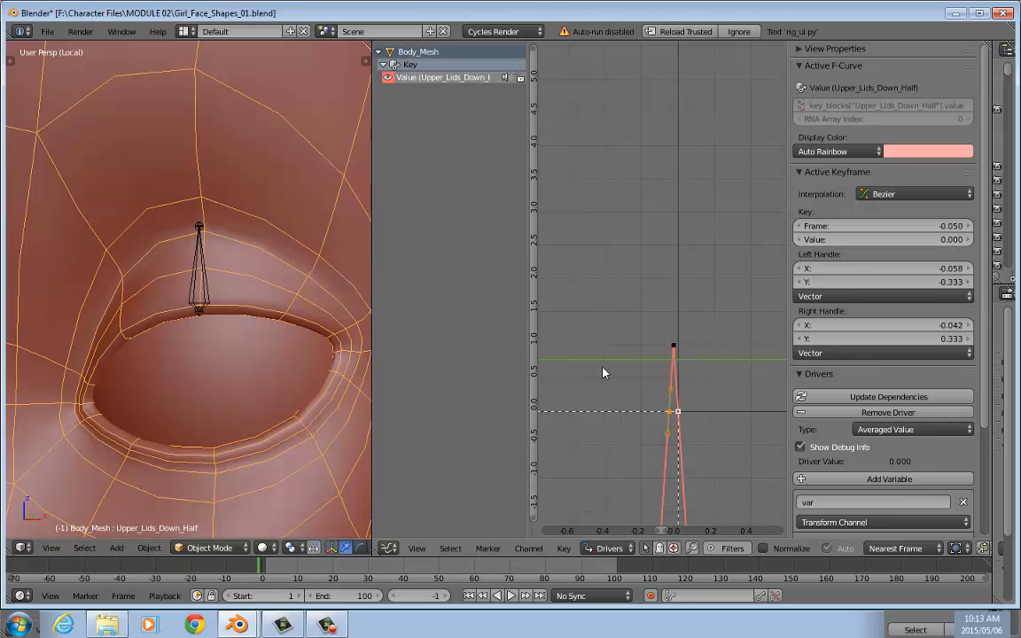
# - Select the eyelid bone and test the half-closed lid shape by moving the bone along its local Y axis
pyautogui.rightClick(208, 293)
pyautogui.moveTo(199, 269); pyautogui.dragTo(206, 222)
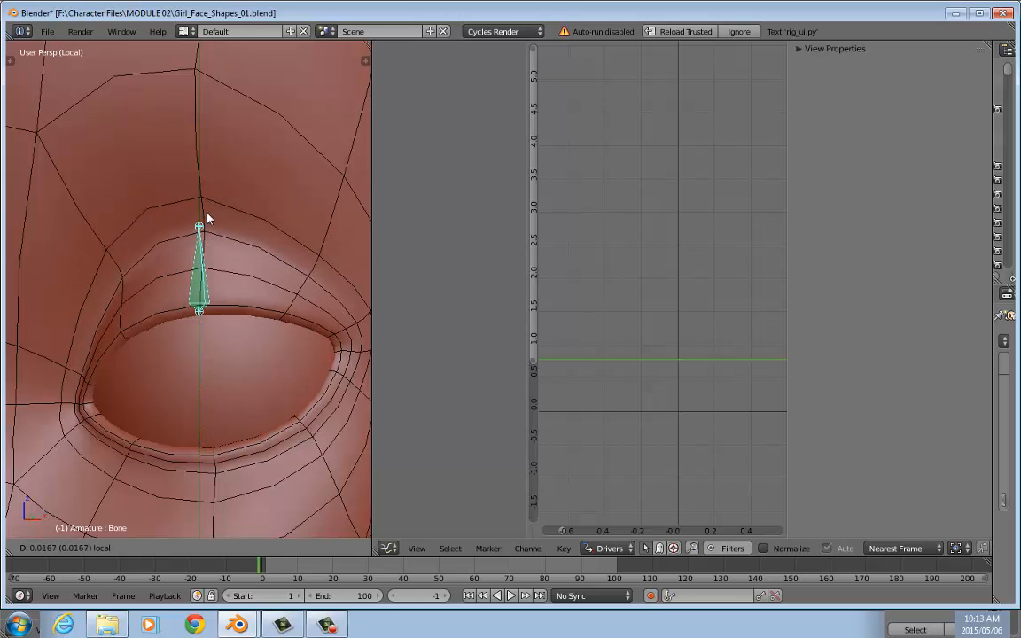
pyautogui.moveTo(206, 207); pyautogui.dragTo(219, 433)
pyautogui.moveTo(216, 390); pyautogui.dragTo(220, 312)
# - Check the lid deformation in profile while lowering the eyelid bone along its local Y axis
pyautogui.moveTo(253, 295); pyautogui.dragTo(171, 291, button='middle')
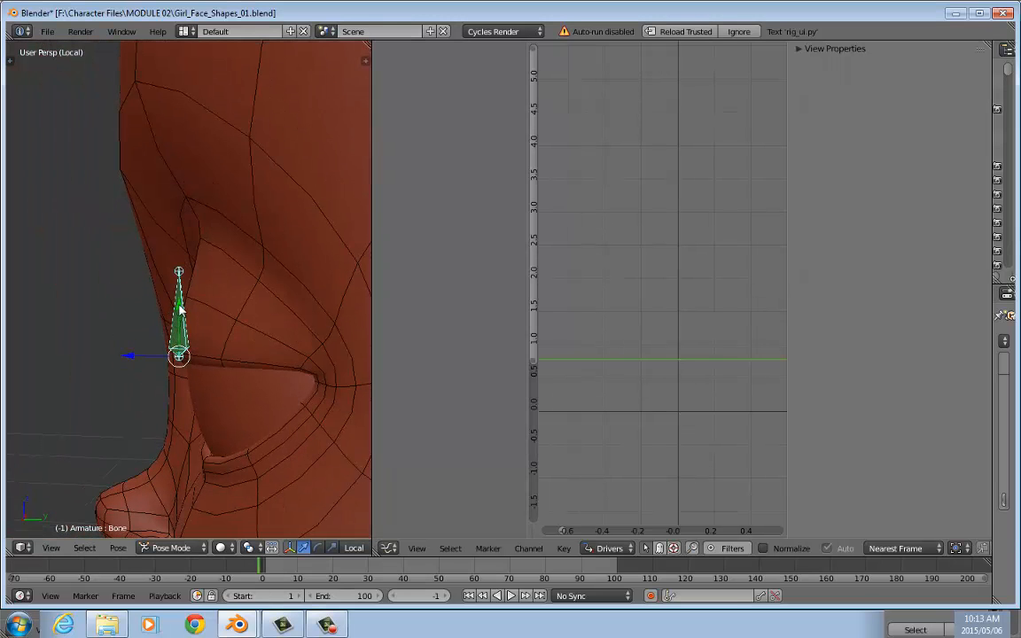
pyautogui.press('g')
pyautogui.press('y')
pyautogui.press('y')
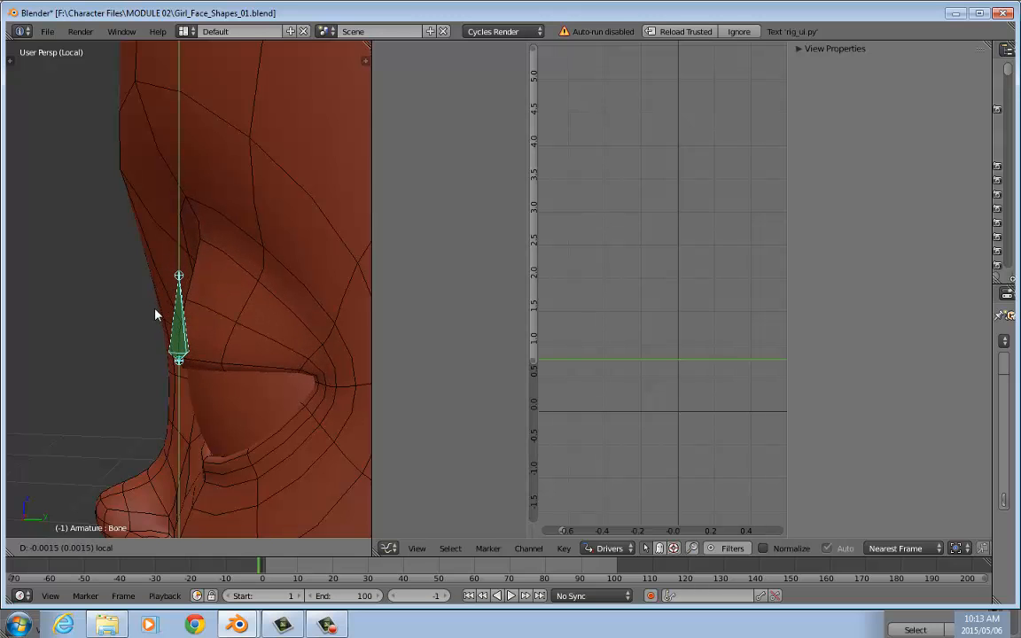
pyautogui.click(155, 315)
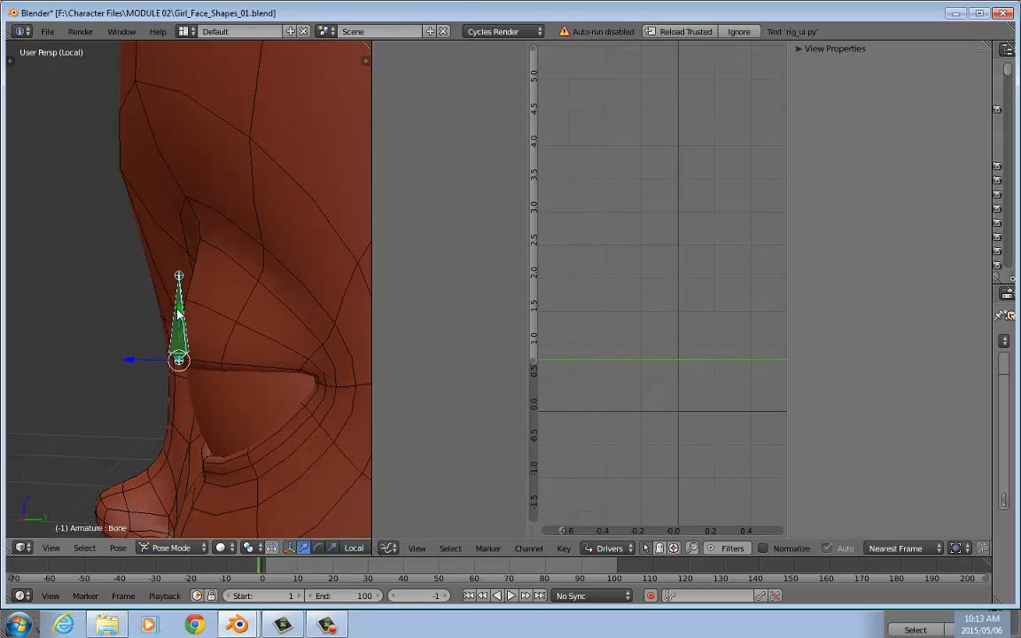
pyautogui.press('g')
pyautogui.press('y')
pyautogui.press('y')
pyautogui.click(174, 364)
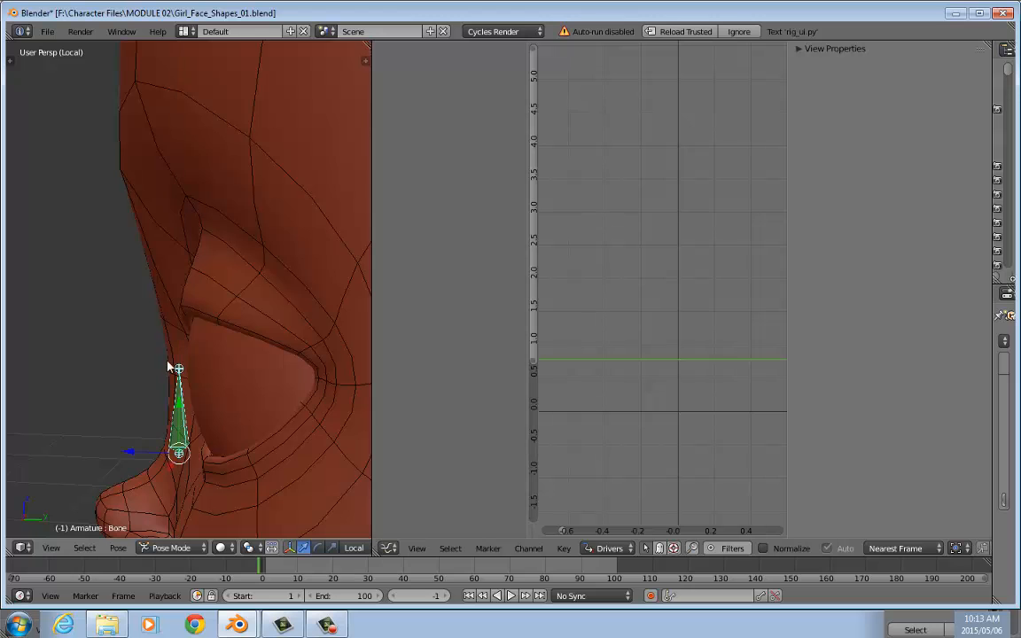
pyautogui.moveTo(226, 302); pyautogui.dragTo(286, 290, button='middle')
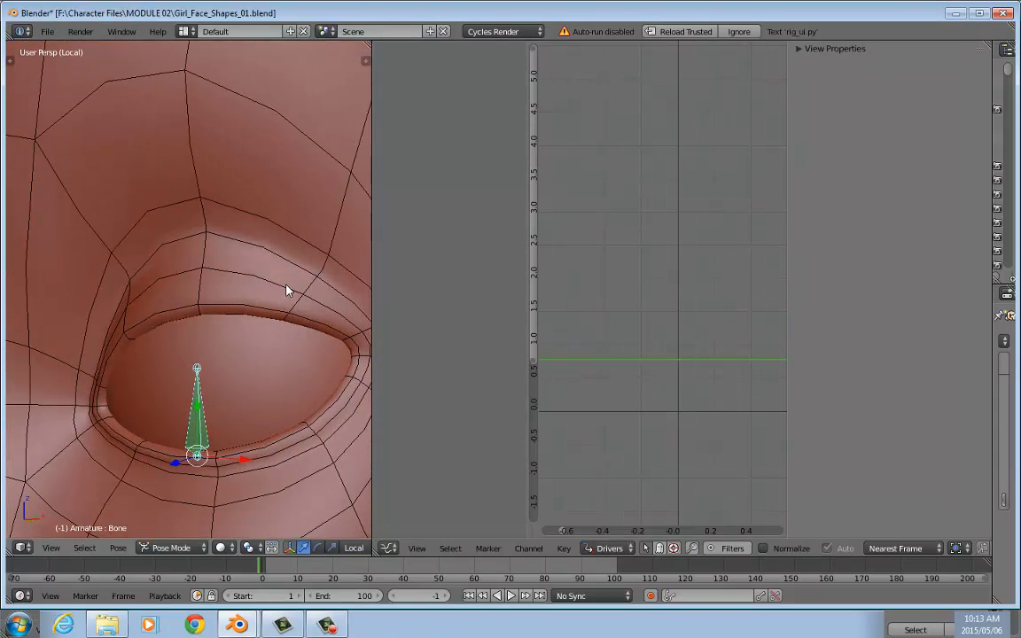
# - Copy the driver of the body mesh's Upper_Lids_Down_Half shape key and paste it onto Upper_Lids_Down_L
pyautogui.hotkey('ctrl', 'Tab')
pyautogui.rightClick(286, 290)
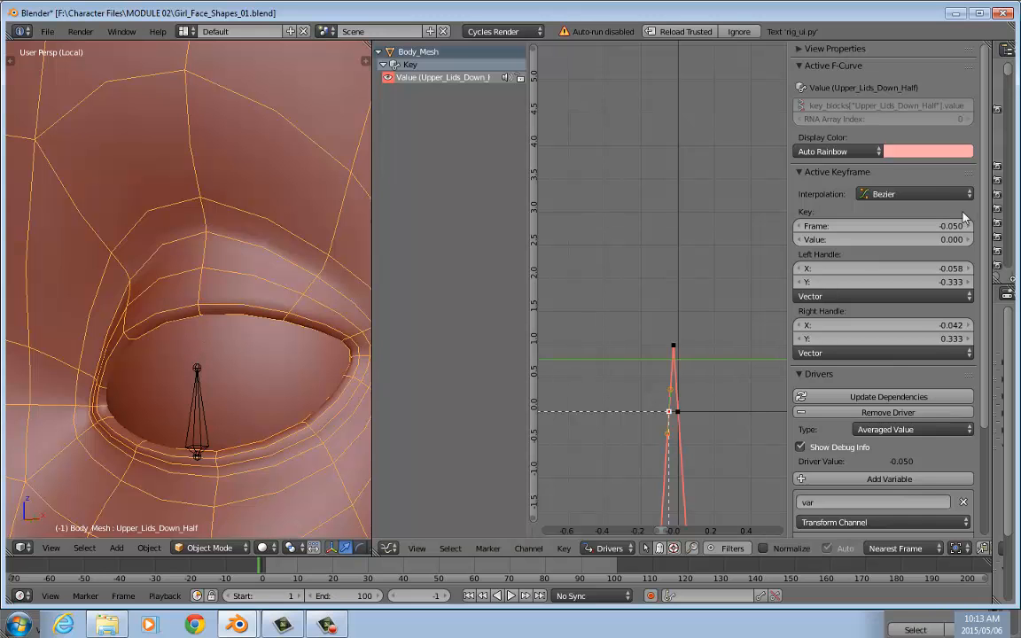
pyautogui.moveTo(991, 285); pyautogui.dragTo(767, 285)
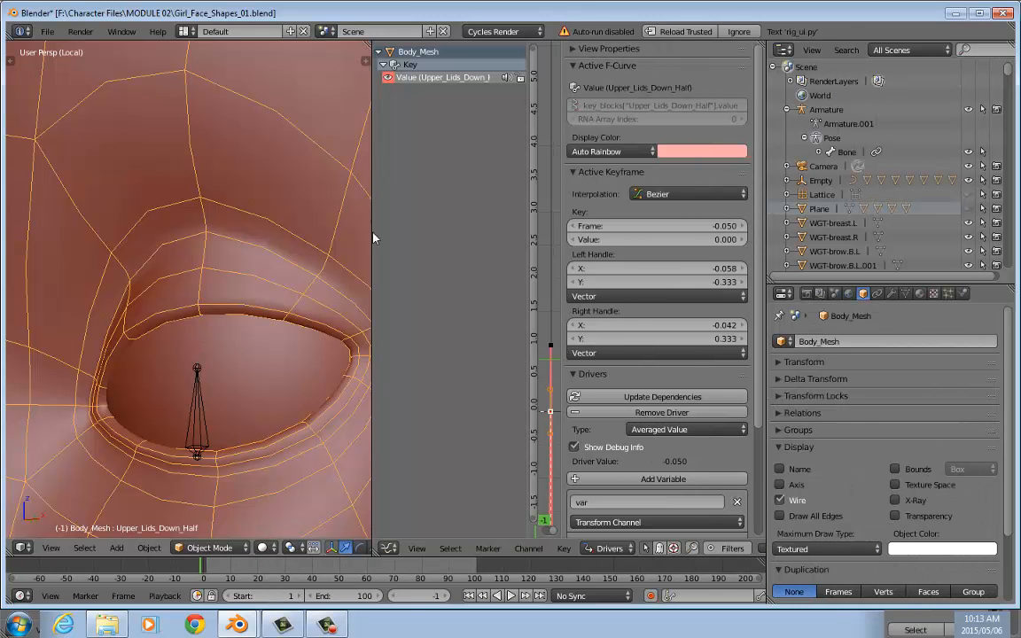
pyautogui.click(905, 293)
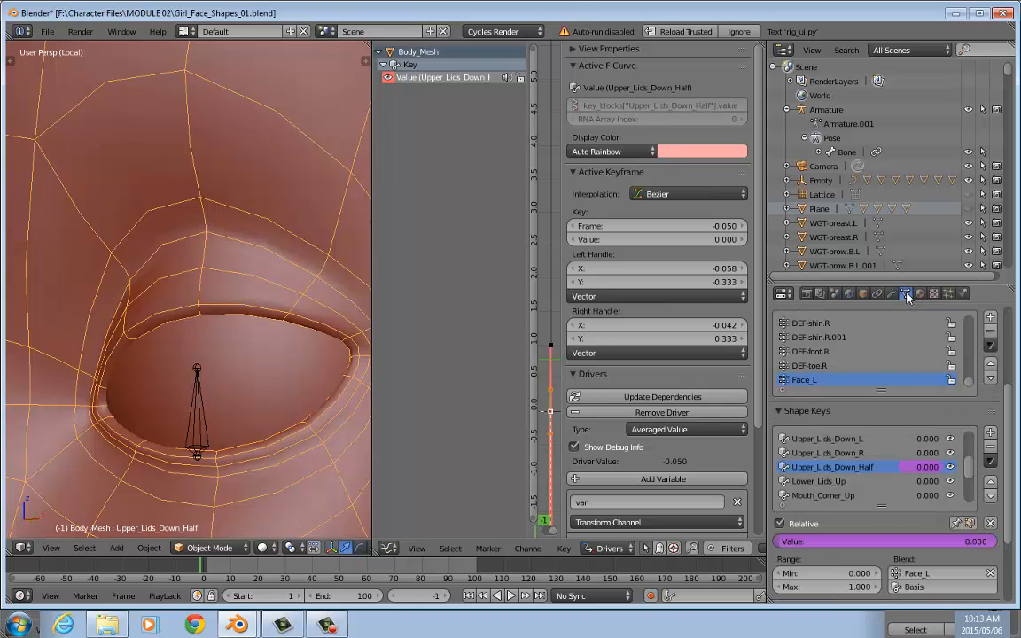
pyautogui.rightClick(926, 467)
pyautogui.click(905, 431)
pyautogui.rightClick(923, 439)
pyautogui.click(923, 426)
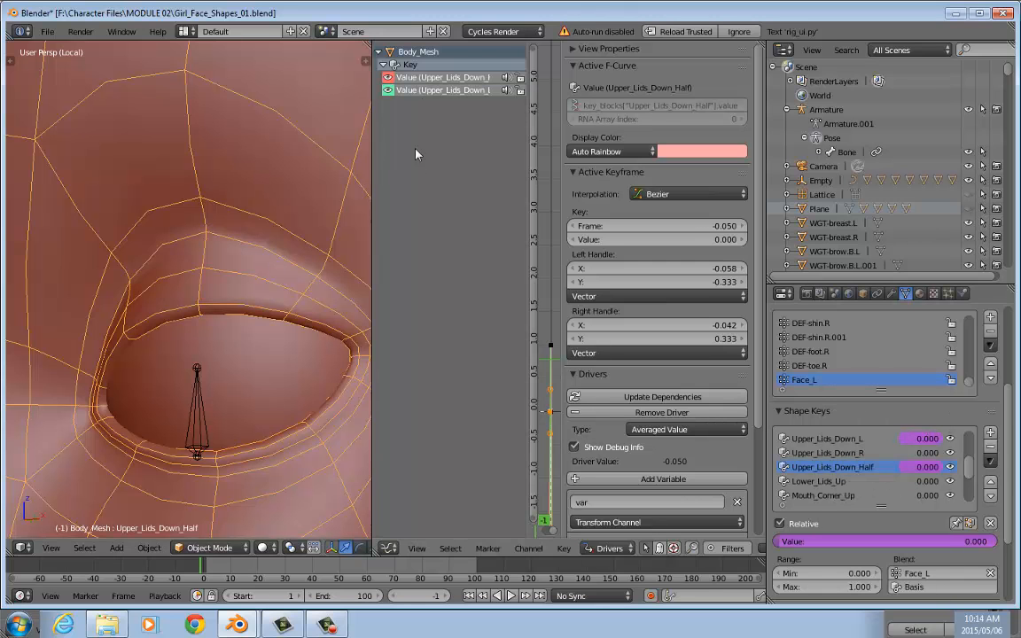
# - Enlarge the driver graph and channel names, and hide the Upper_Lids_Down_Half curve so only Upper_Lids_Down_L is displayed
pyautogui.moveTo(767, 180); pyautogui.dragTo(1001, 180)
pyautogui.scroll(5, 694, 365)
pyautogui.moveTo(695, 365); pyautogui.dragTo(687, 257, button='middle')
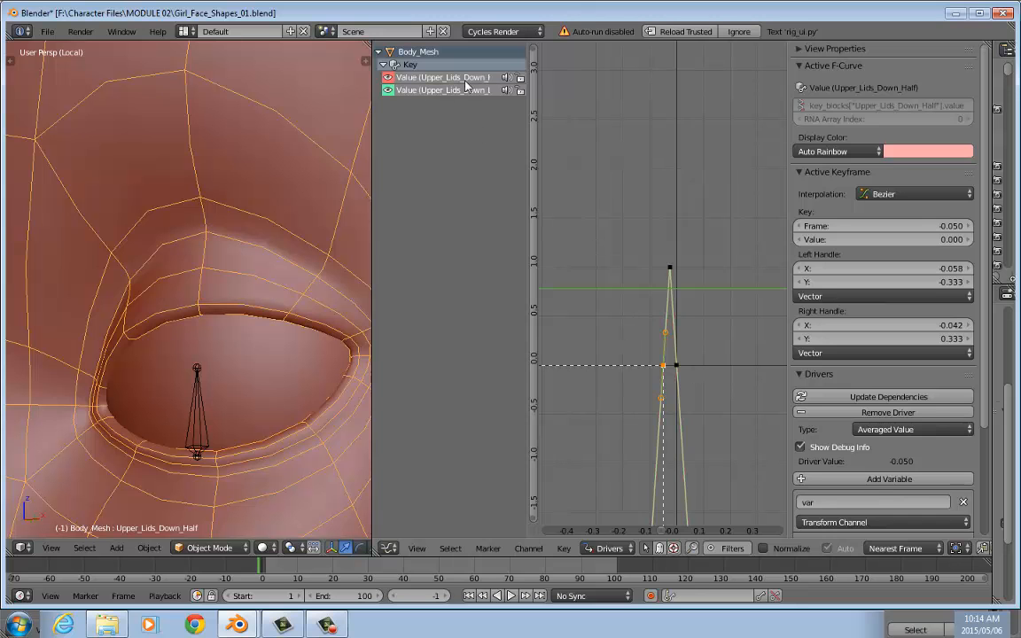
pyautogui.moveTo(529, 126); pyautogui.dragTo(580, 115)
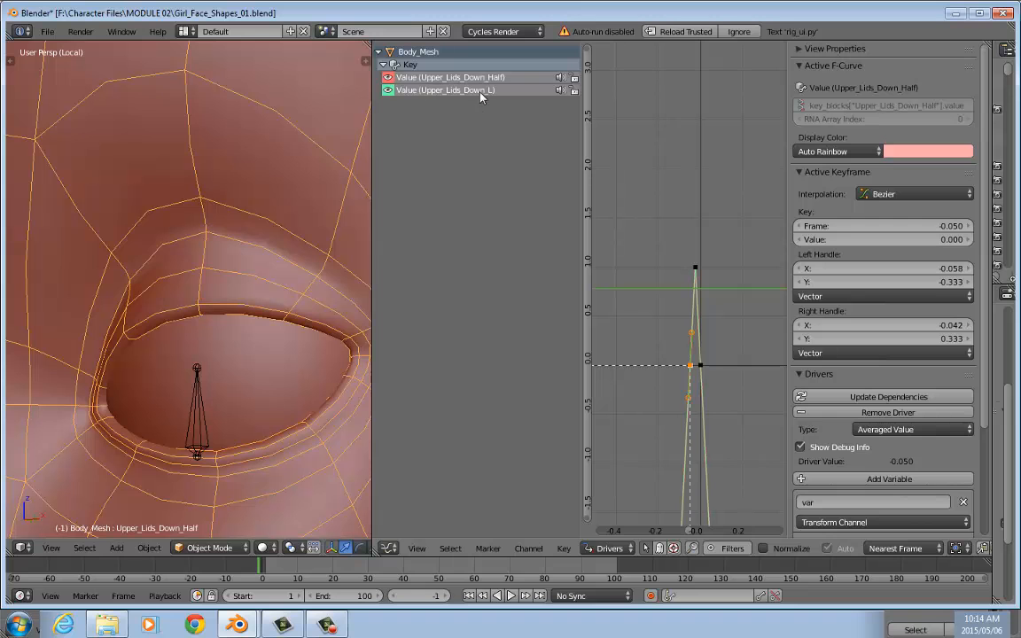
pyautogui.click(387, 78)
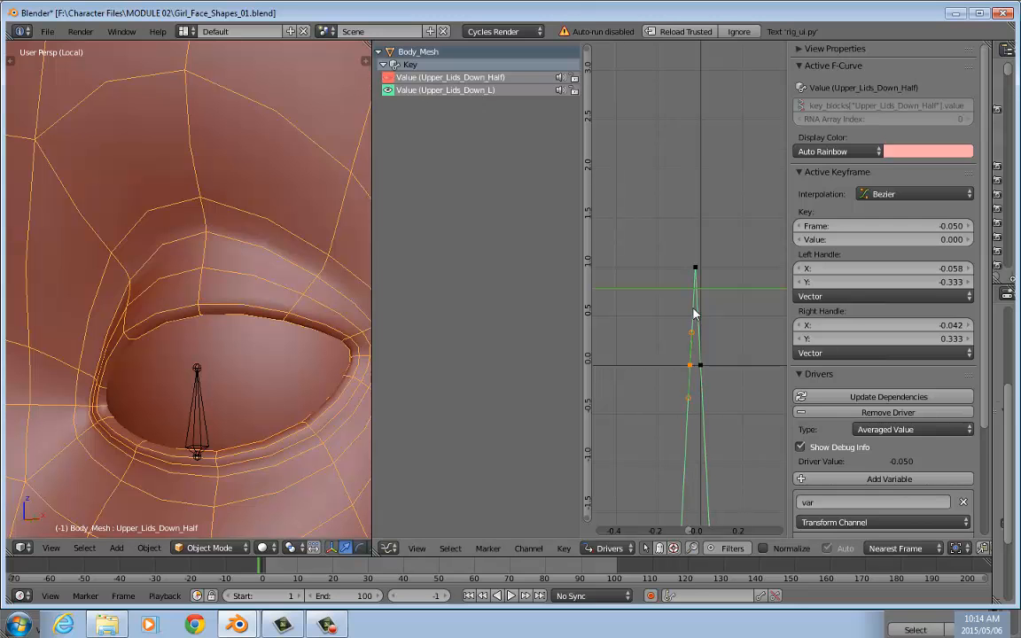
pyautogui.scroll(3, 681, 312)
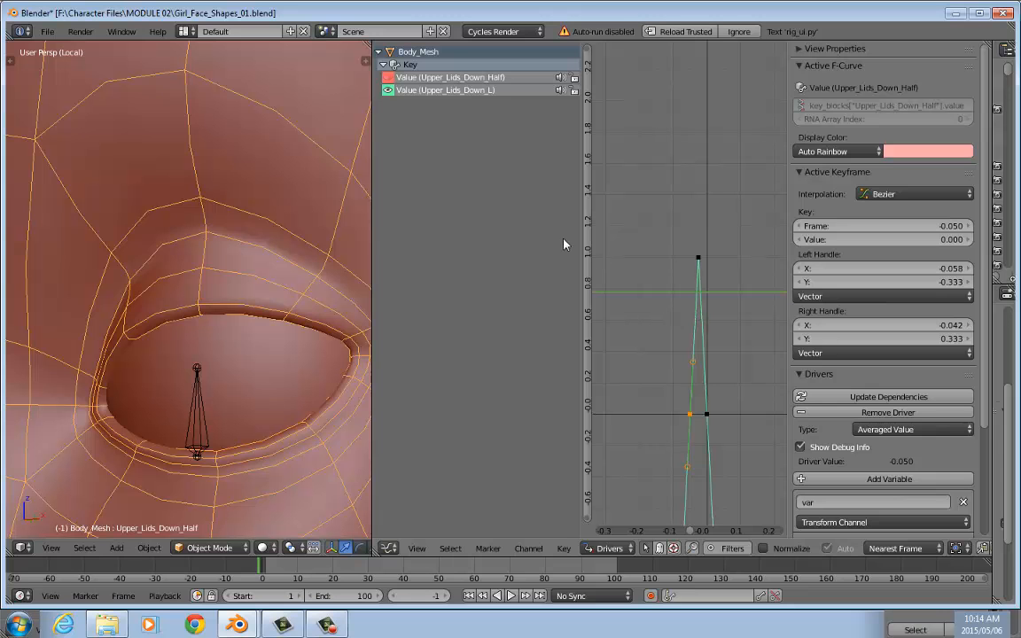
# - Move the eyelid bone up and down along its local Y axis to test the two driven lid shapes together
pyautogui.rightClick(202, 407)
pyautogui.press('g')
pyautogui.press('y')
pyautogui.press('y')
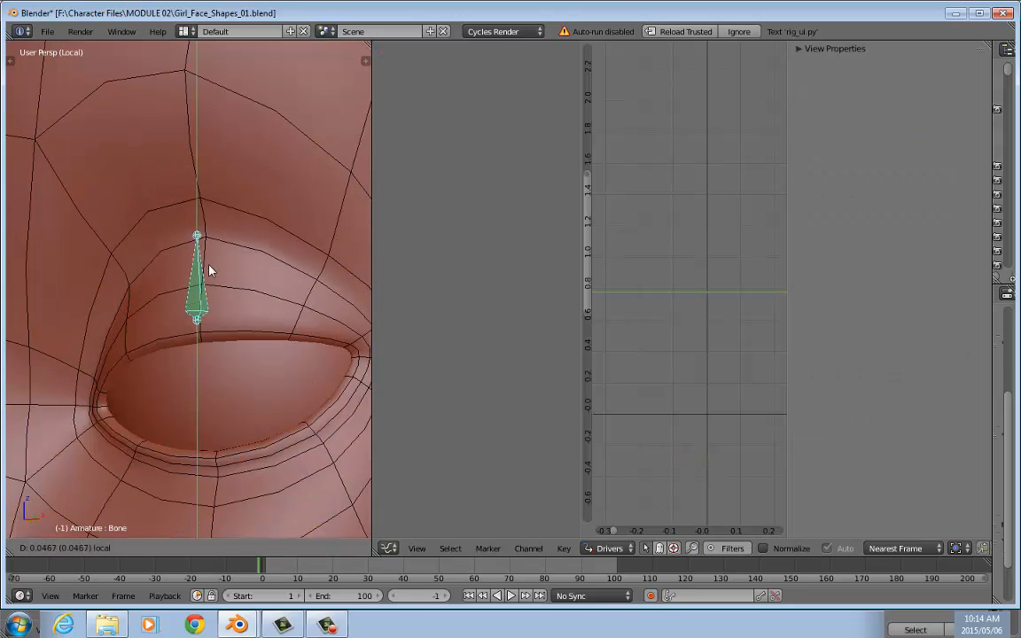
pyautogui.click(213, 229)
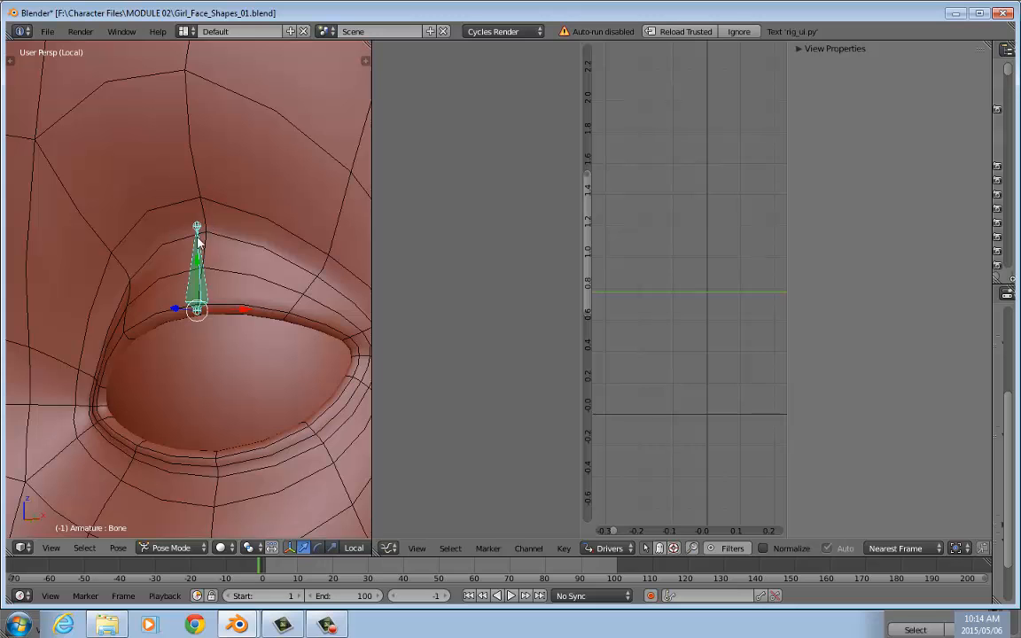
pyautogui.press('g')
pyautogui.press('y')
pyautogui.press('y')
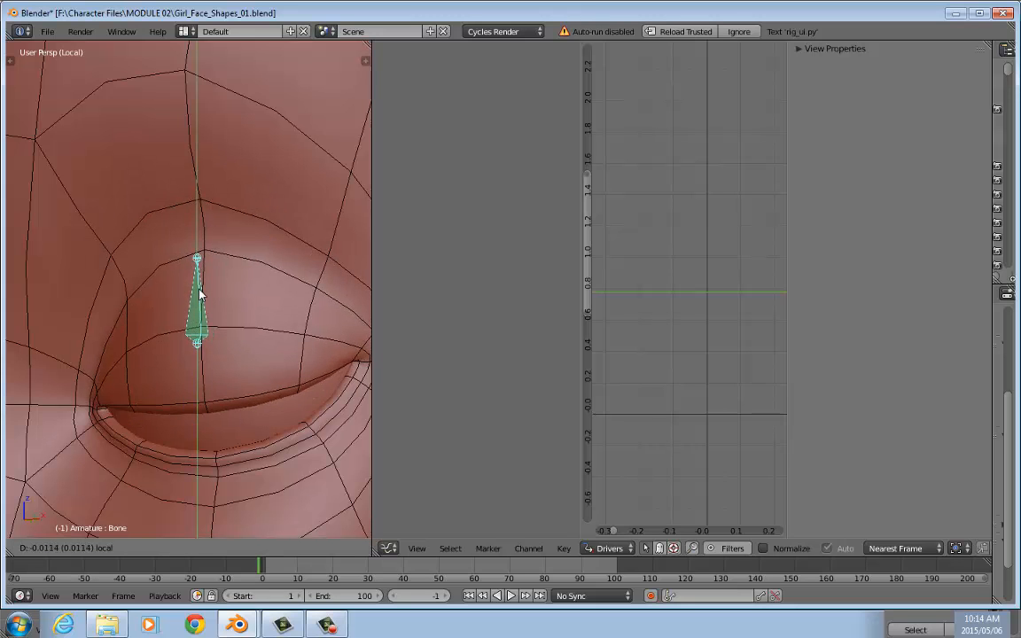
pyautogui.click(236, 416)
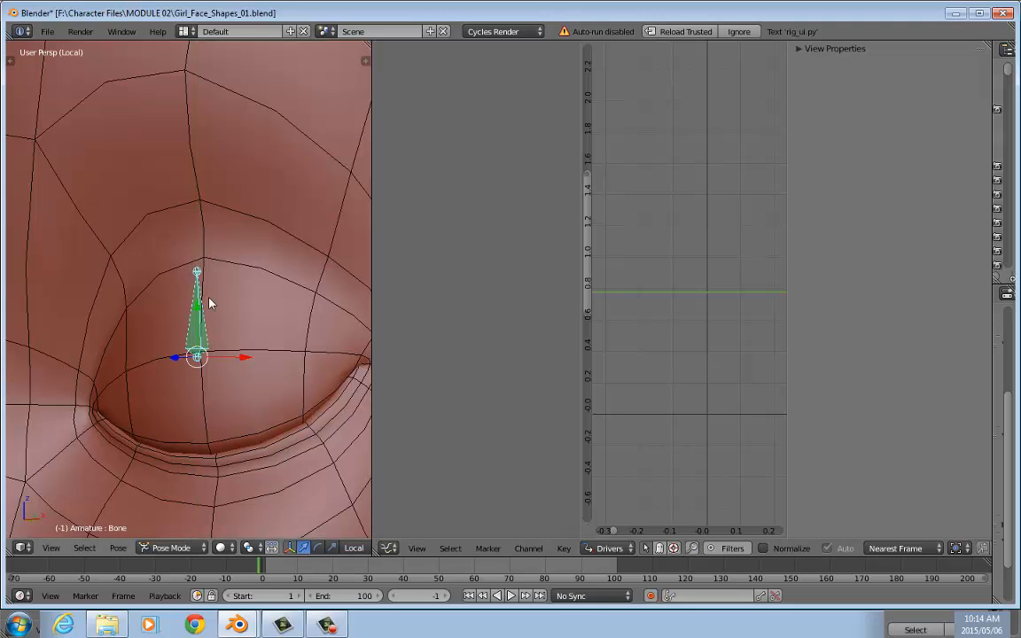
pyautogui.press('g')
pyautogui.press('y')
pyautogui.press('y')
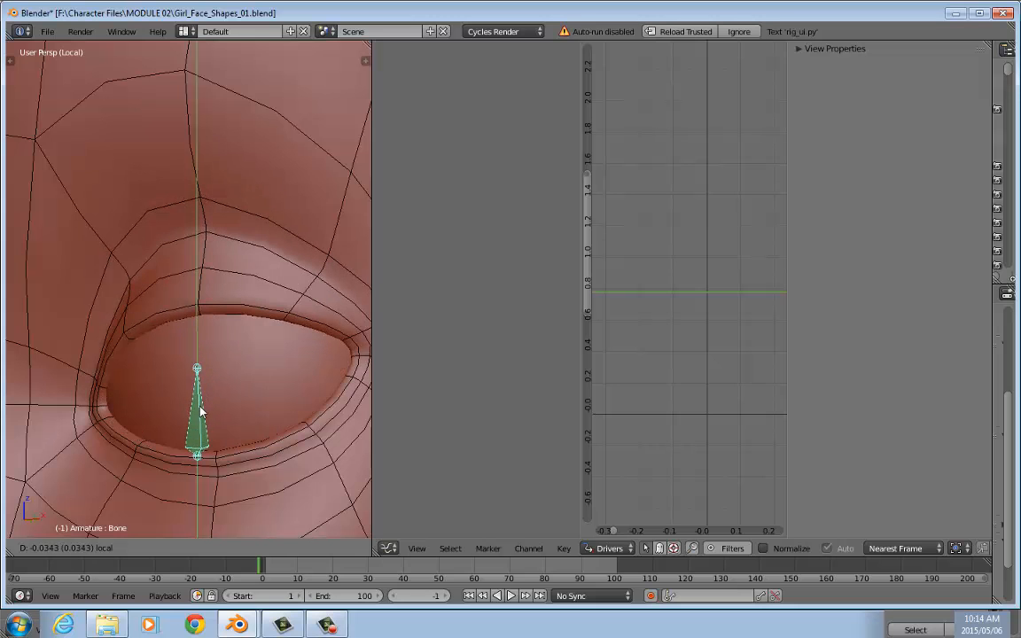
pyautogui.click(201, 407)
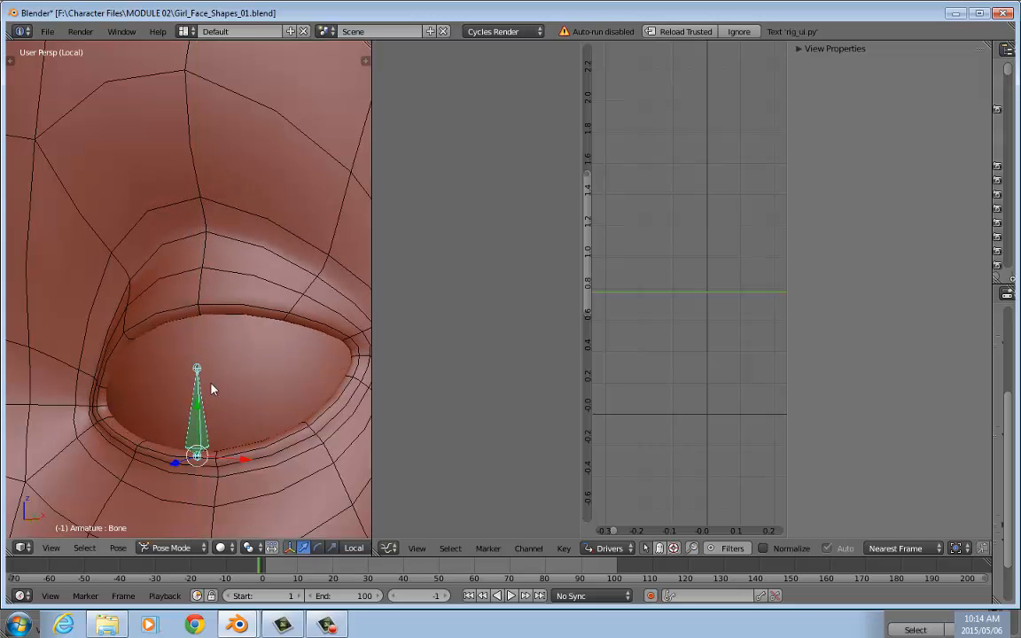
# - On the Upper_Lids_Down_L driver curve, set the -0.05 keyframe's Value to 1 and the -0.025 keyframe's Value to 0
pyautogui.rightClick(252, 203)
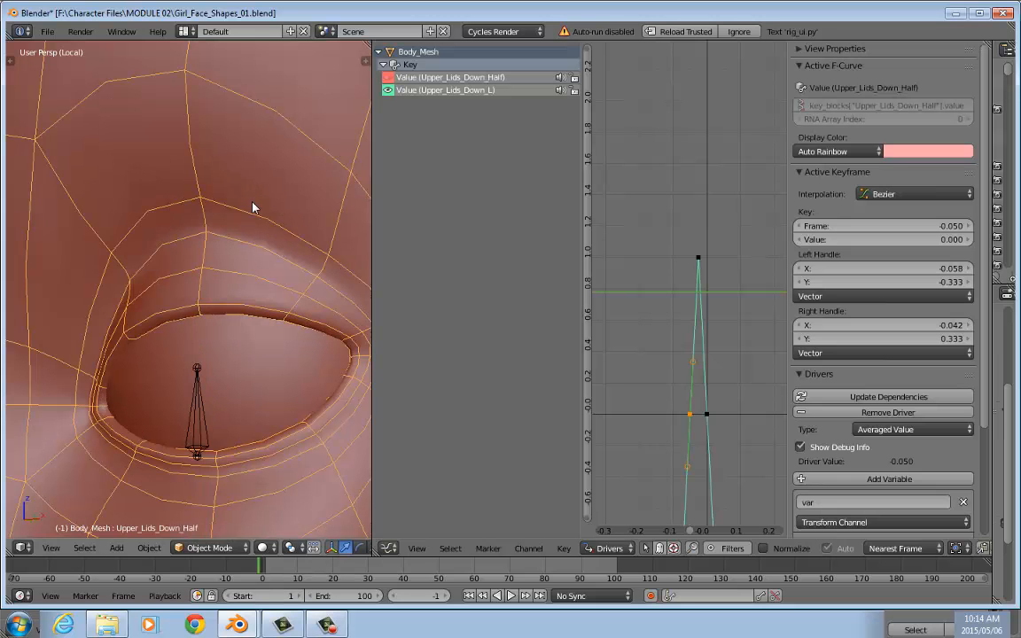
pyautogui.click(690, 413)
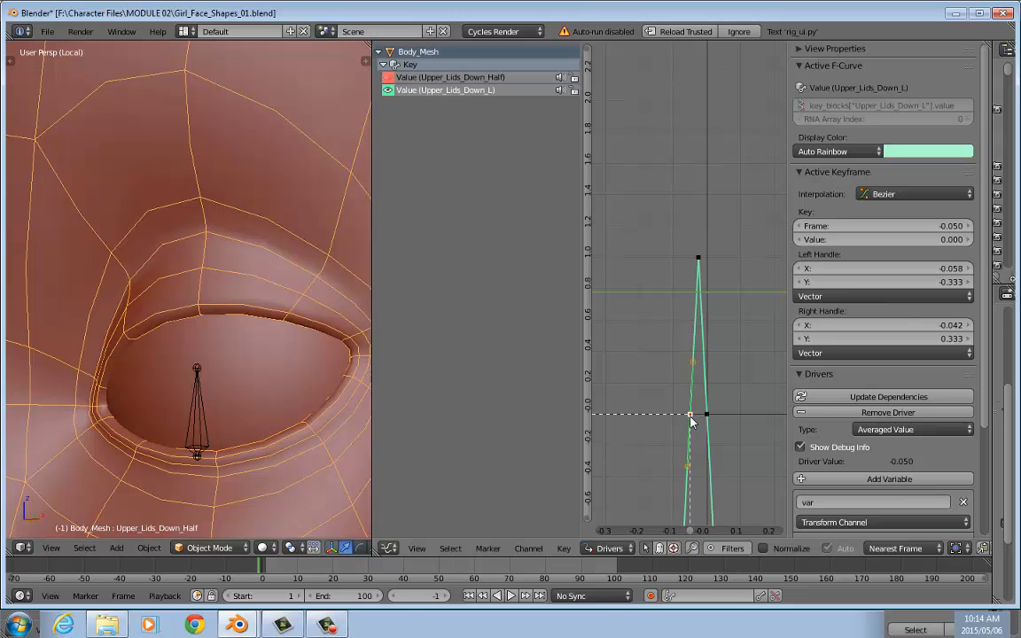
pyautogui.click(945, 240)
pyautogui.write('1')
pyautogui.press('Return')
pyautogui.click(699, 259)
pyautogui.click(948, 239)
pyautogui.write('0')
pyautogui.press('Return')
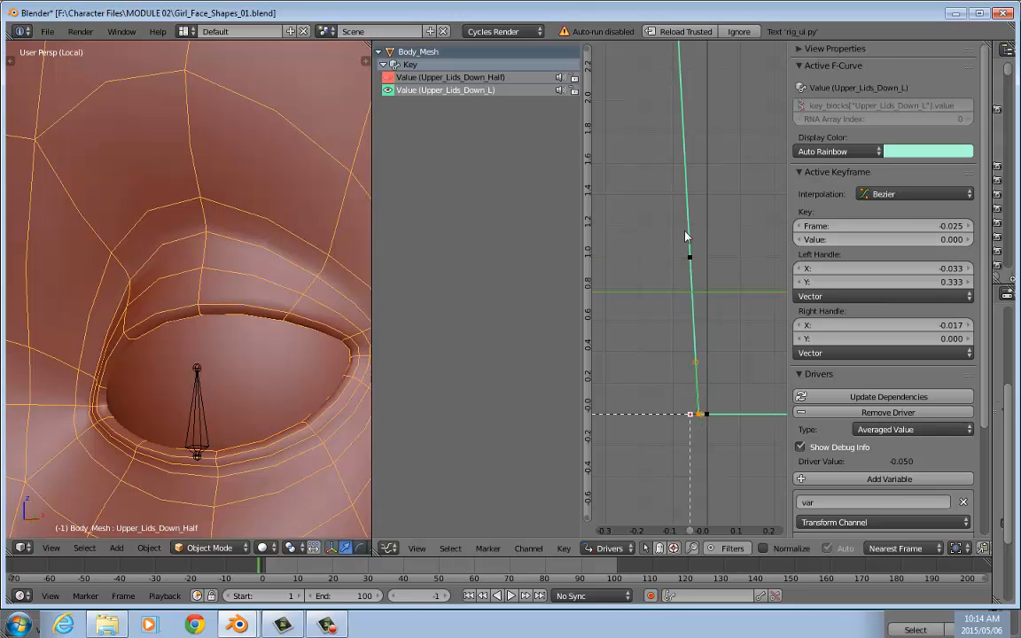
# - Clear the eyelid bone's location and test the full lid closing along local Y from the front and in profile
pyautogui.rightClick(198, 407)
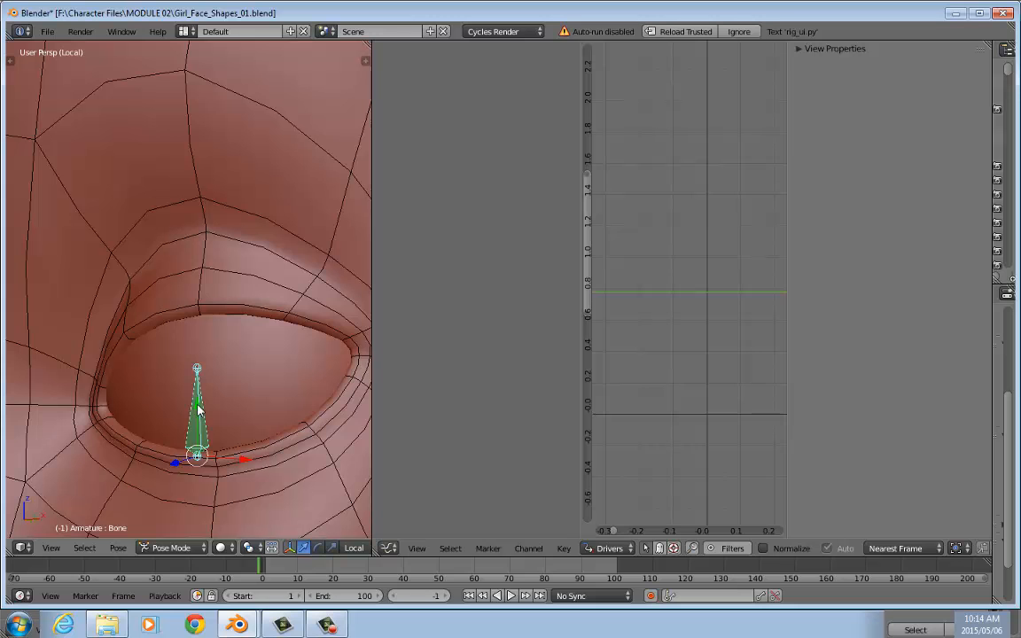
pyautogui.hotkey('alt', 'g')
pyautogui.moveTo(198, 260); pyautogui.dragTo(175, 432)
pyautogui.click(174, 432)
pyautogui.moveTo(157, 387); pyautogui.dragTo(46, 361, button='middle')
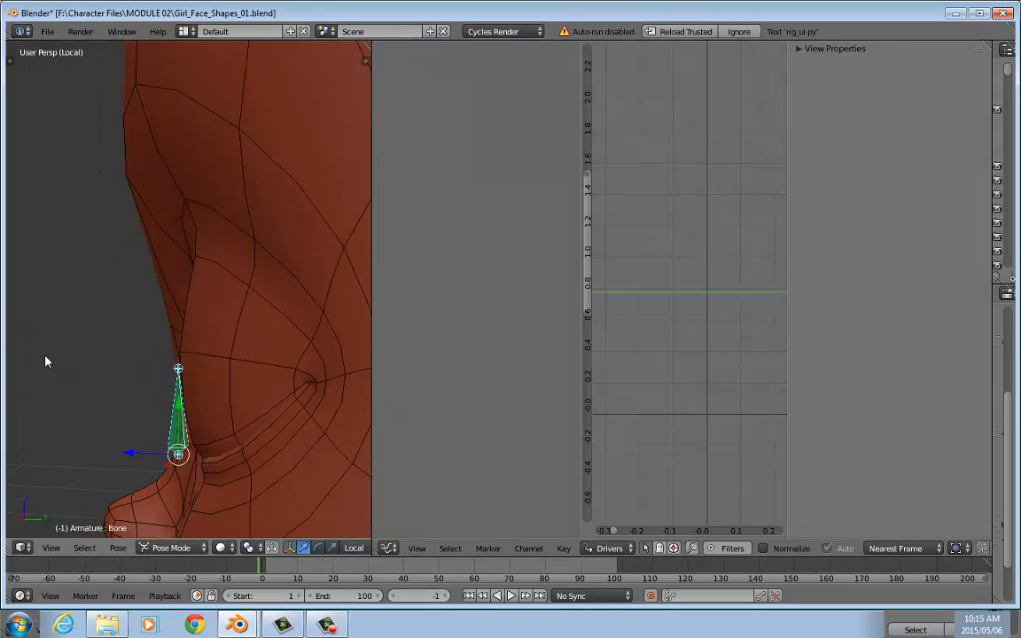
pyautogui.press('g')
pyautogui.press('y')
pyautogui.press('y')
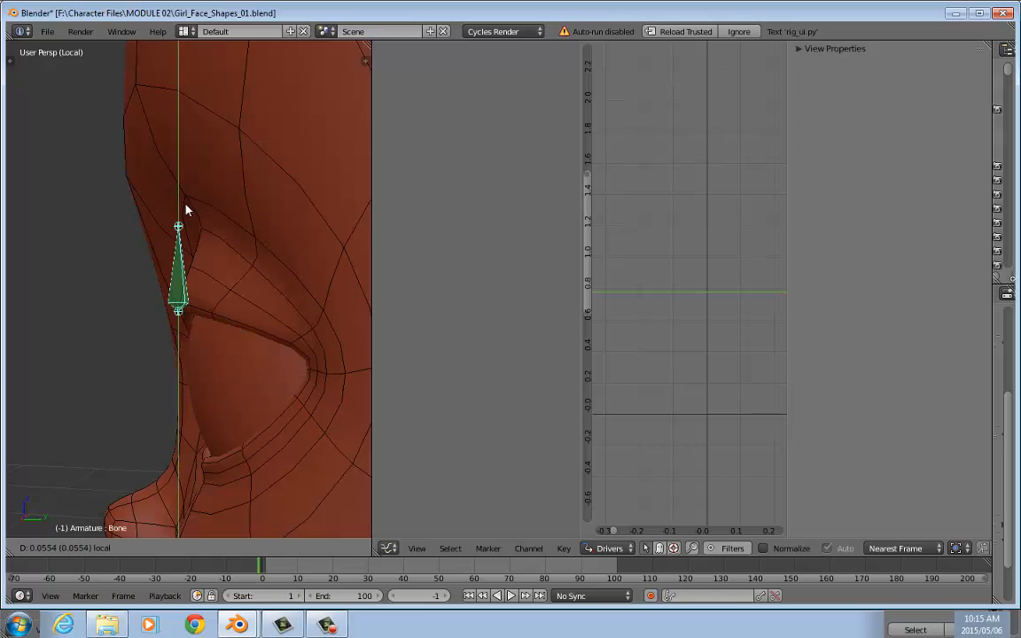
pyautogui.moveTo(213, 427); pyautogui.dragTo(203, 465)
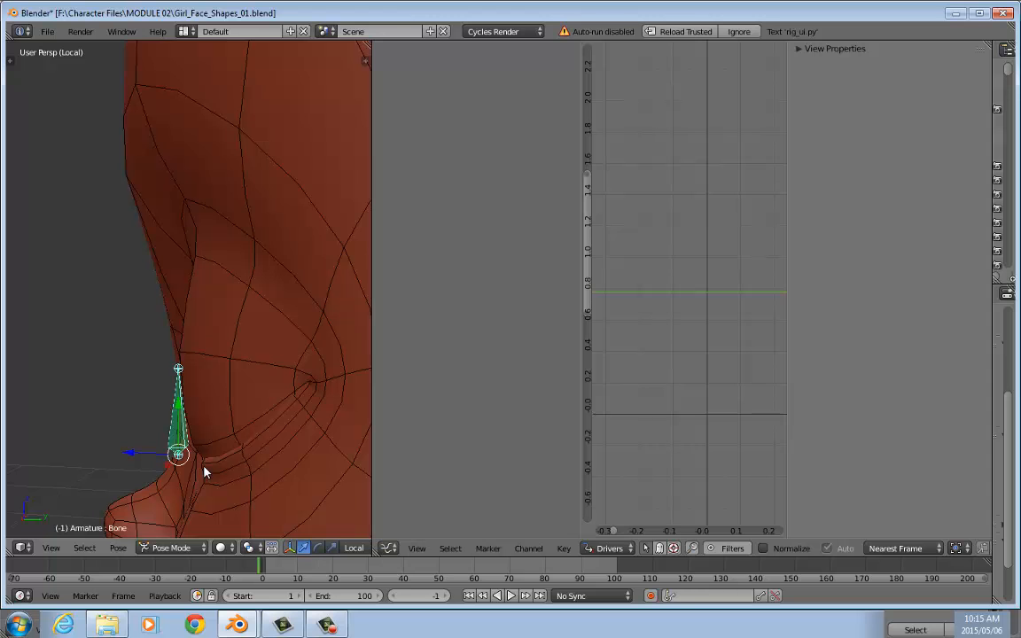
# - Raise the eyelid bone again and check the lid motion on the whole face from several angles
pyautogui.moveTo(104, 389); pyautogui.dragTo(228, 385, button='middle')
pyautogui.moveTo(201, 386); pyautogui.dragTo(199, 54)
pyautogui.scroll(-7, 197, 259)
pyautogui.moveTo(212, 276); pyautogui.dragTo(148, 284, button='middle')
pyautogui.scroll(3, 272, 311)
pyautogui.moveTo(271, 311); pyautogui.dragTo(246, 309, button='middle')
pyautogui.moveTo(187, 318); pyautogui.dragTo(239, 177)
# - Select the body mesh and delete the drivers from the Upper_Lids_Down_L and Upper_Lids_Down_Half shape keys
pyautogui.rightClick(238, 179)
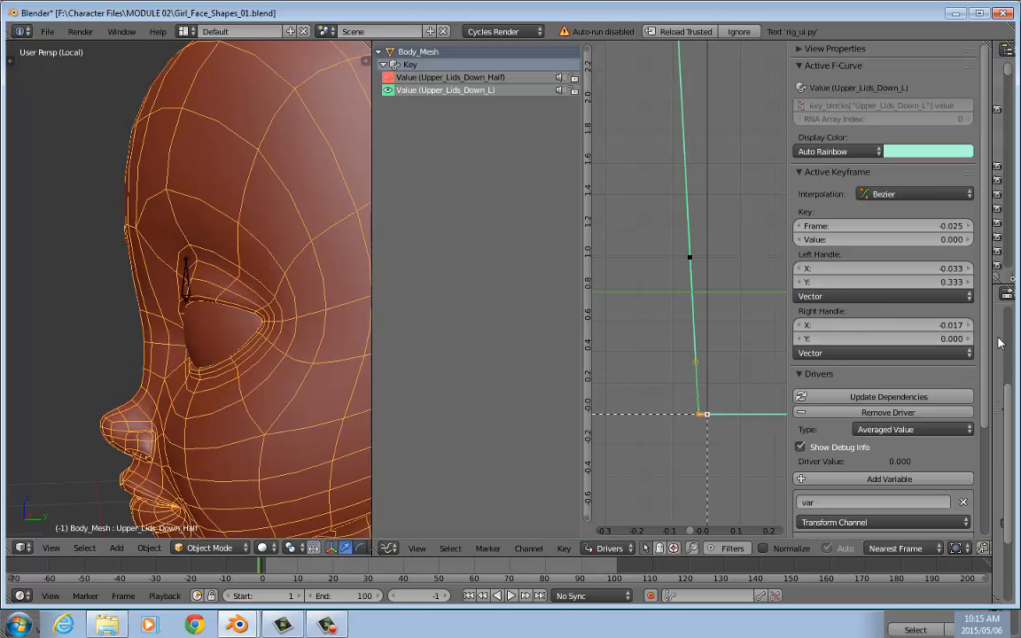
pyautogui.moveTo(989, 338); pyautogui.dragTo(769, 339)
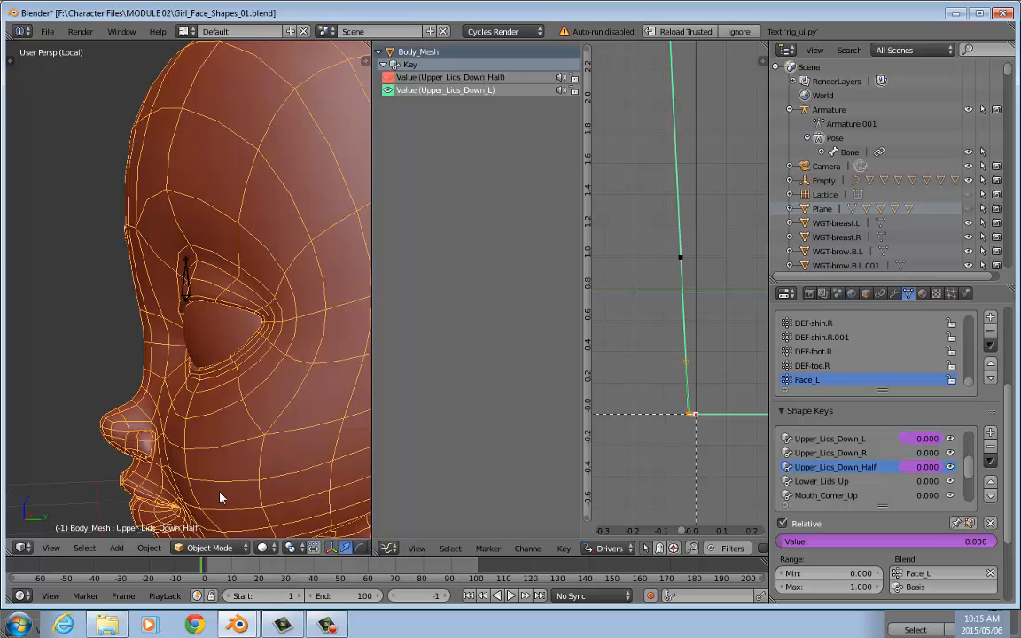
pyautogui.rightClick(926, 439)
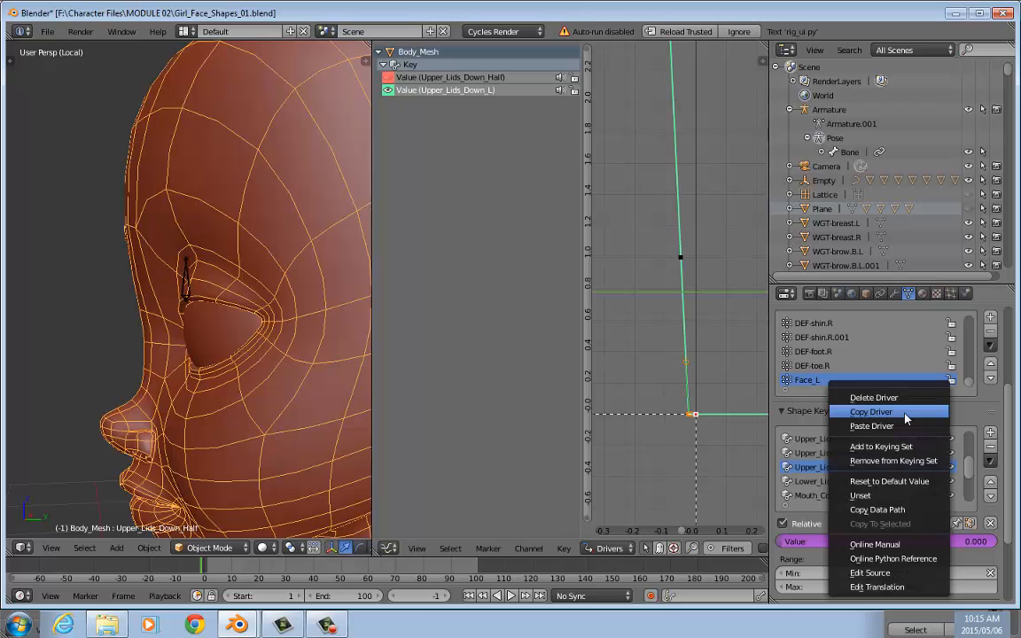
pyautogui.click(871, 412)
pyautogui.rightClick(922, 440)
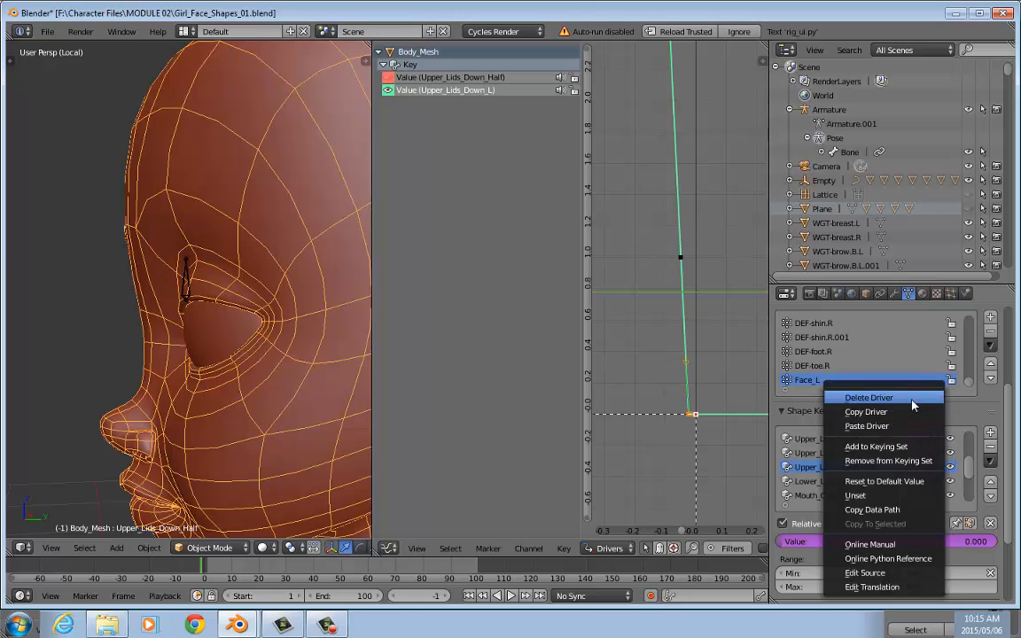
pyautogui.click(913, 398)
pyautogui.rightClick(922, 467)
pyautogui.click(913, 398)
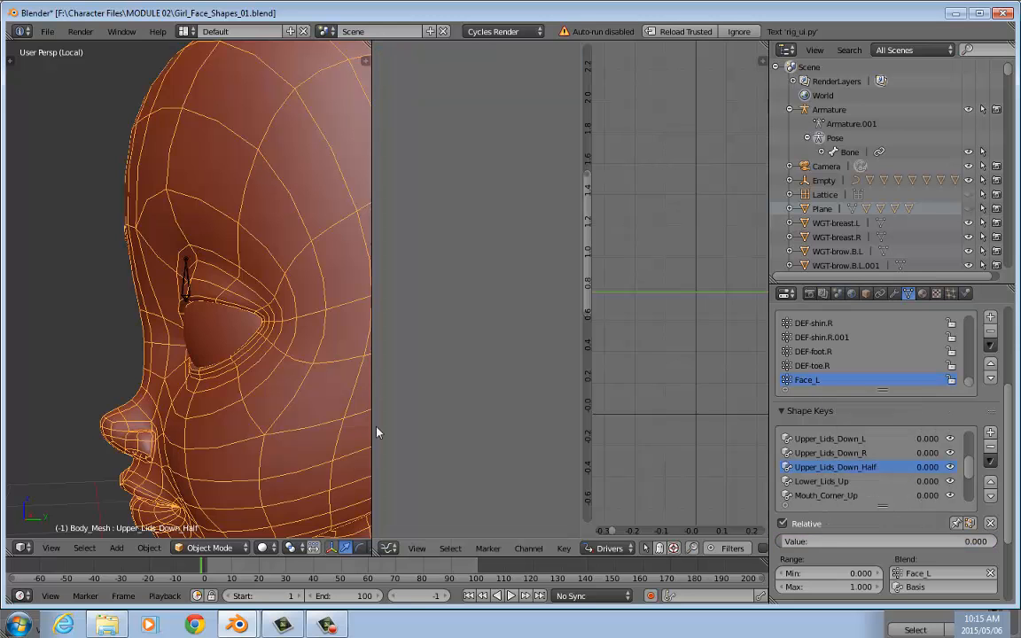
# - Set the Upper_Lids_Down_L shape key's value to 0.5
pyautogui.scroll(3, 269, 285)
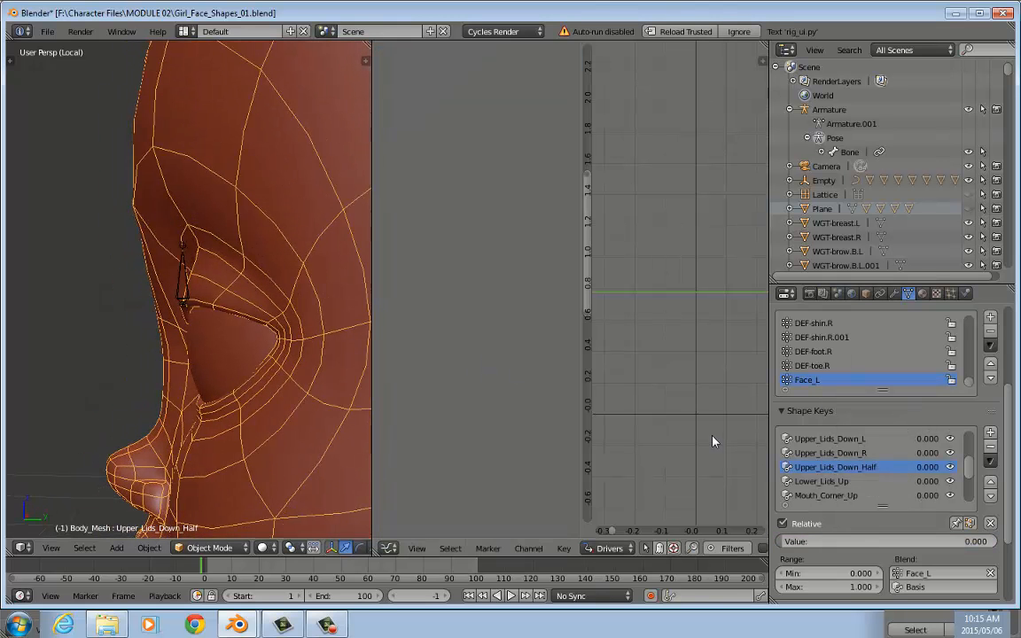
pyautogui.click(852, 441)
pyautogui.moveTo(793, 541); pyautogui.dragTo(887, 541)
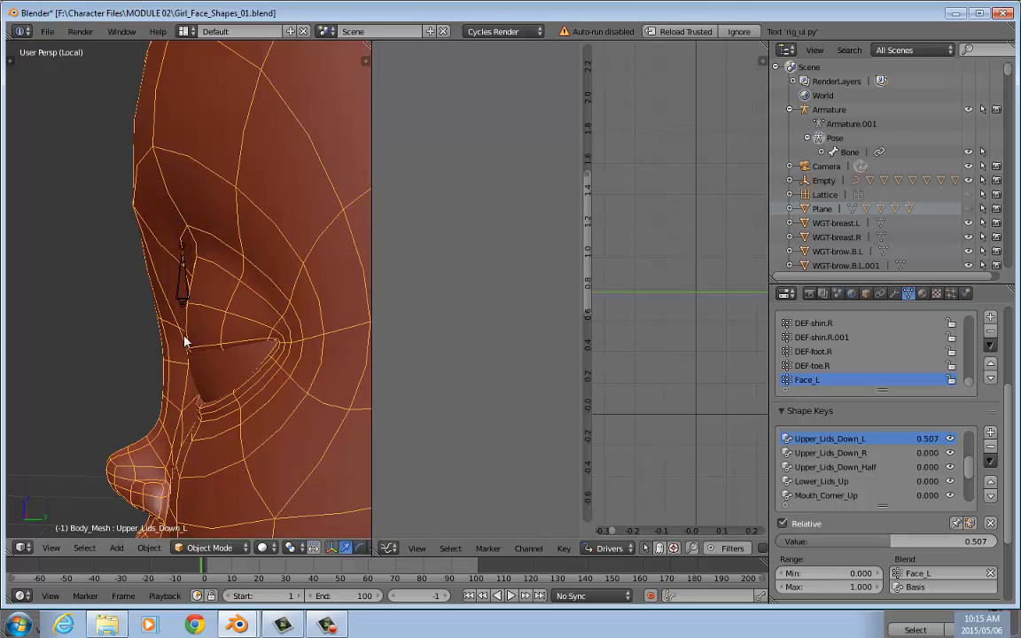
pyautogui.moveTo(886, 543)
pyautogui.mouseDown()
pyautogui.moveTo(808, 542)
pyautogui.moveTo(888, 542)
pyautogui.mouseUp()
# - Create a new shape key from the current mix and name it HALF
pyautogui.click(989, 460)
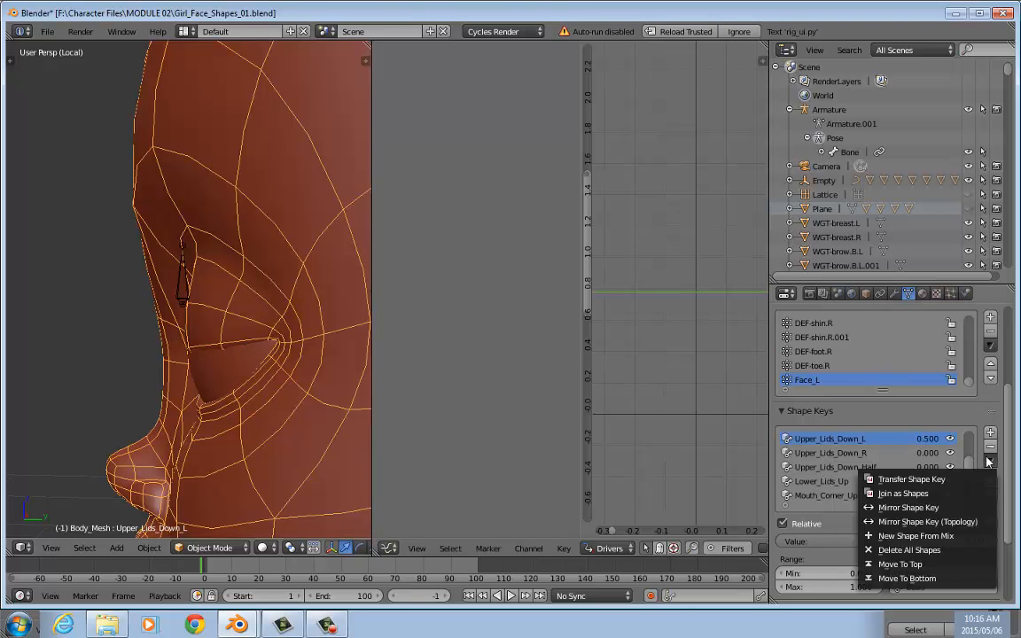
pyautogui.click(921, 538)
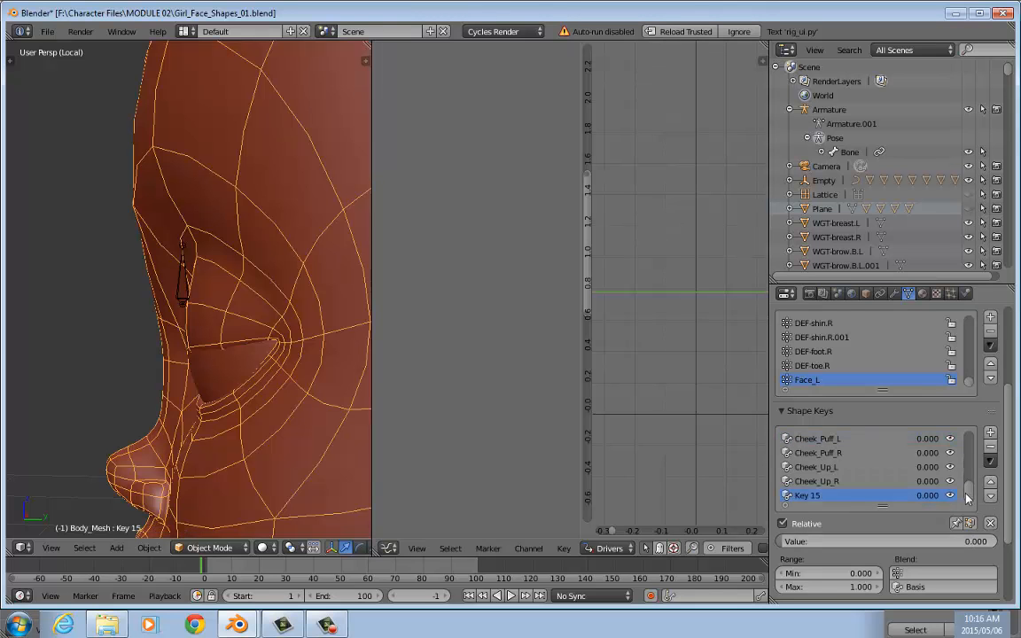
pyautogui.write('H')
pyautogui.press('Return')
# - In Edit Mode on the HALF shape key, select the upper lid's edge vertices just below the eyelid bone
pyautogui.moveTo(217, 270); pyautogui.dragTo(232, 252, button='middle')
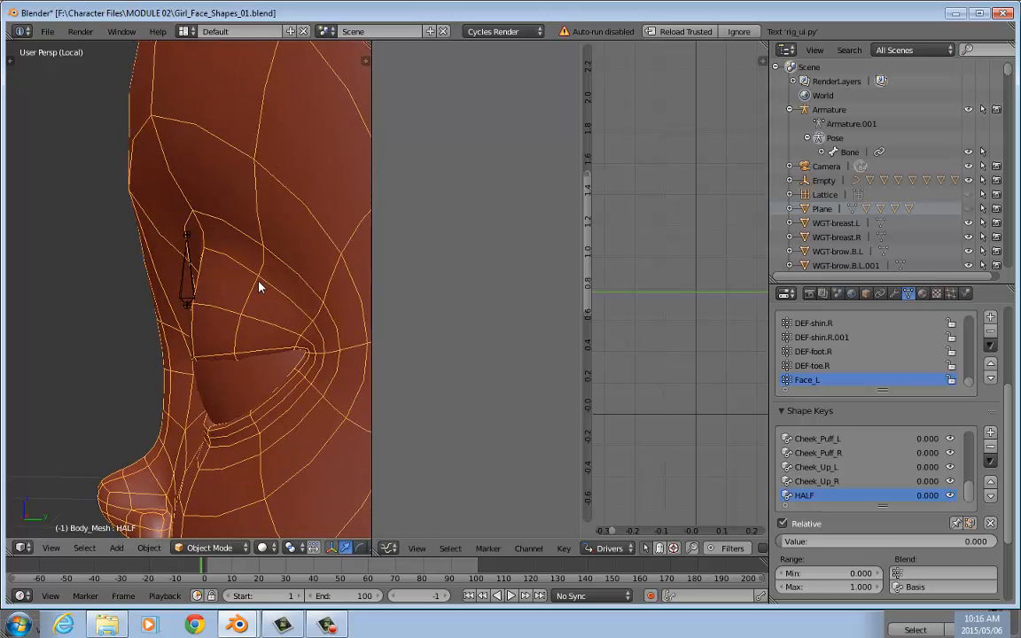
pyautogui.press('Tab')
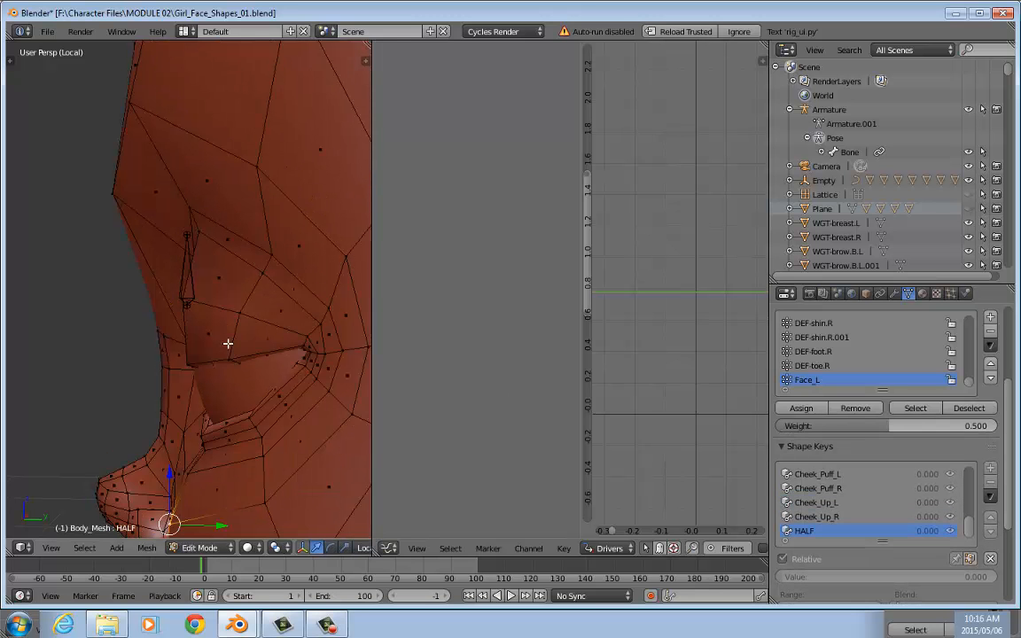
pyautogui.scroll(5, 228, 343)
pyautogui.rightClick(202, 373)
pyautogui.scroll(4, 258, 471)
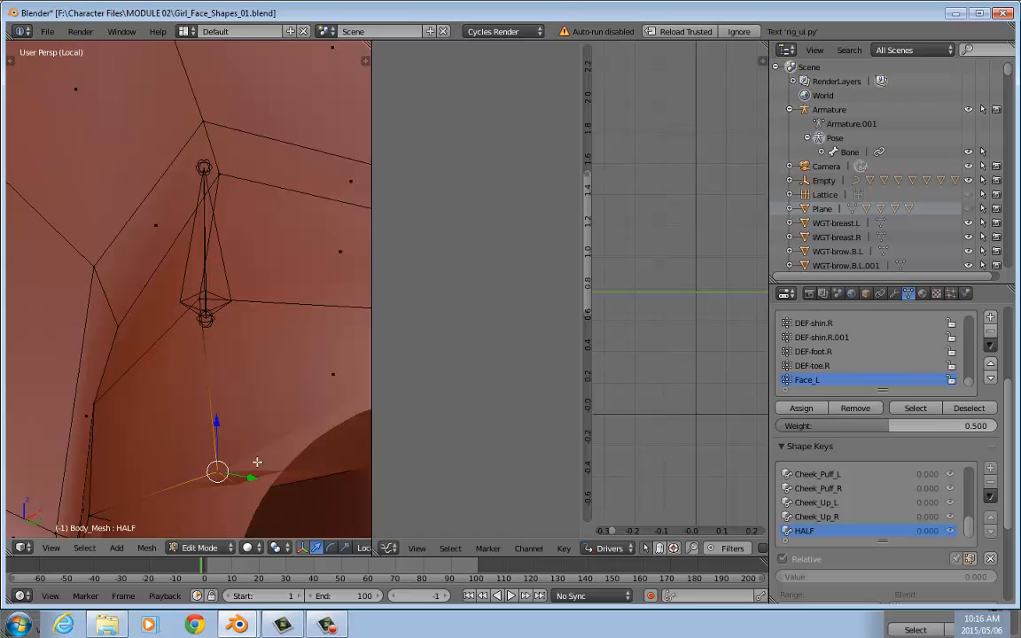
pyautogui.press('a')
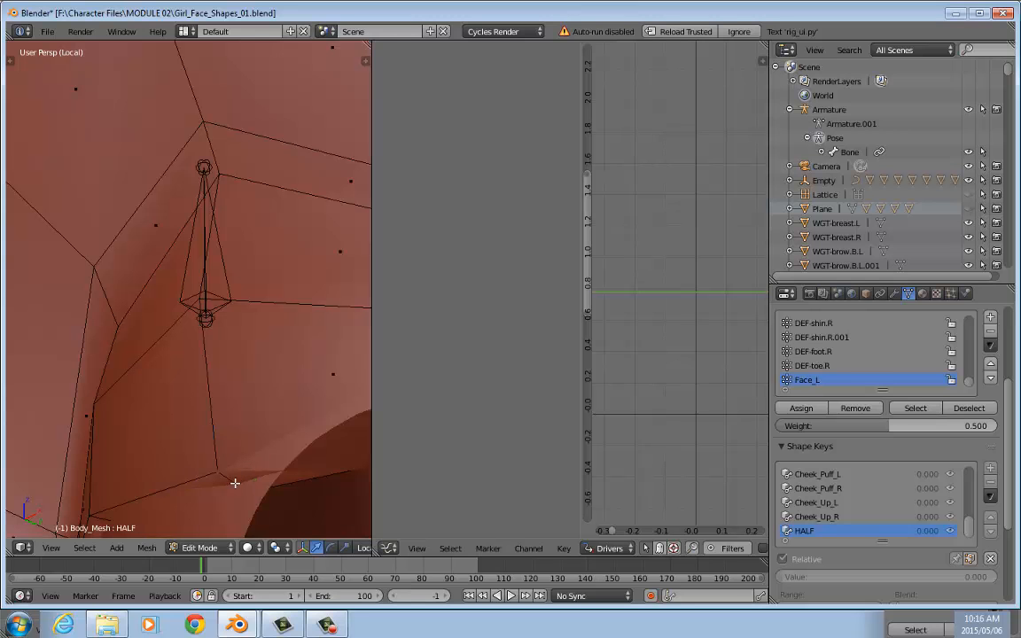
pyautogui.rightClick(235, 483)
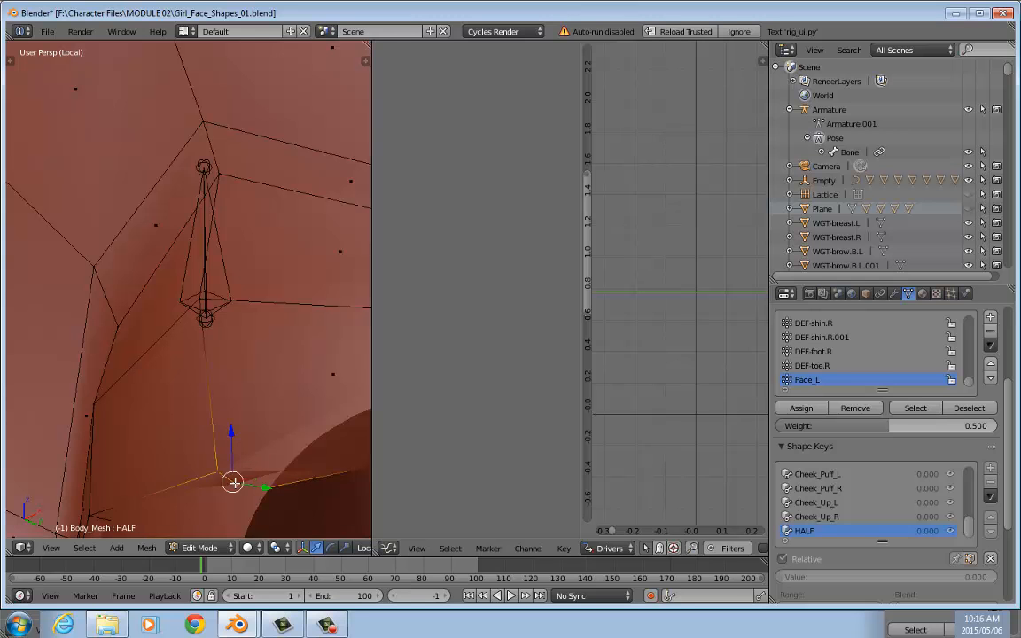
pyautogui.scroll(-5, 235, 479)
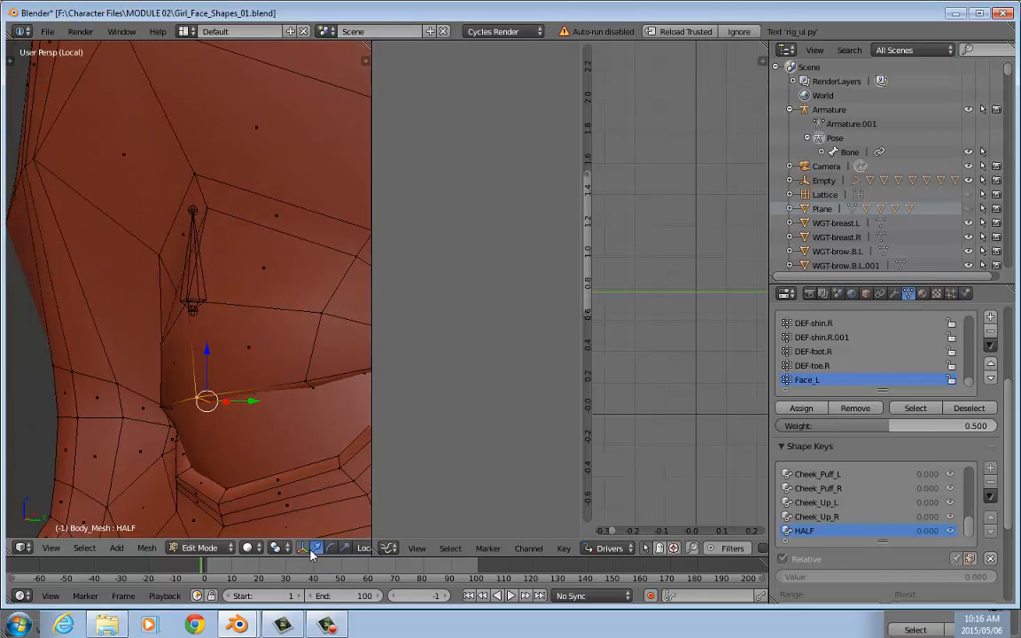
# - With Connected proportional editing, pull the selected lid edge forward along Y, away from the eyeball, and return to Object Mode
pyautogui.moveTo(371, 472); pyautogui.dragTo(580, 483)
pyautogui.click(484, 550)
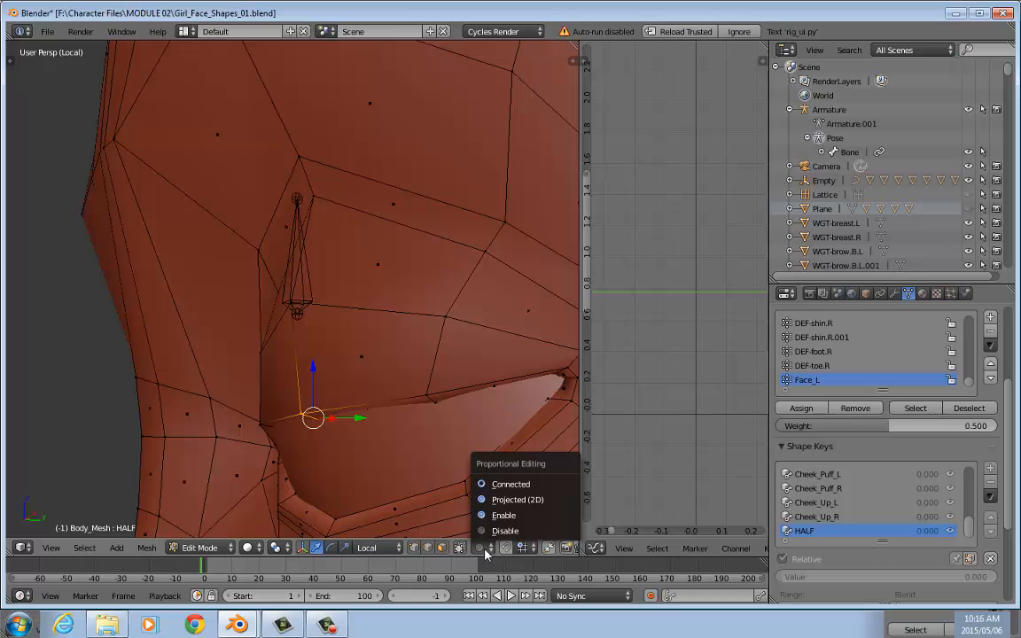
pyautogui.click(514, 485)
pyautogui.moveTo(449, 411); pyautogui.dragTo(368, 414, button='middle')
pyautogui.moveTo(355, 420); pyautogui.dragTo(338, 419)
pyautogui.scroll(4, 339, 420)
pyautogui.scroll(-6, 340, 421)
pyautogui.moveTo(406, 412)
pyautogui.mouseDown(button='middle')
pyautogui.moveTo(381, 424)
pyautogui.moveTo(391, 413)
pyautogui.mouseUp(button='middle')
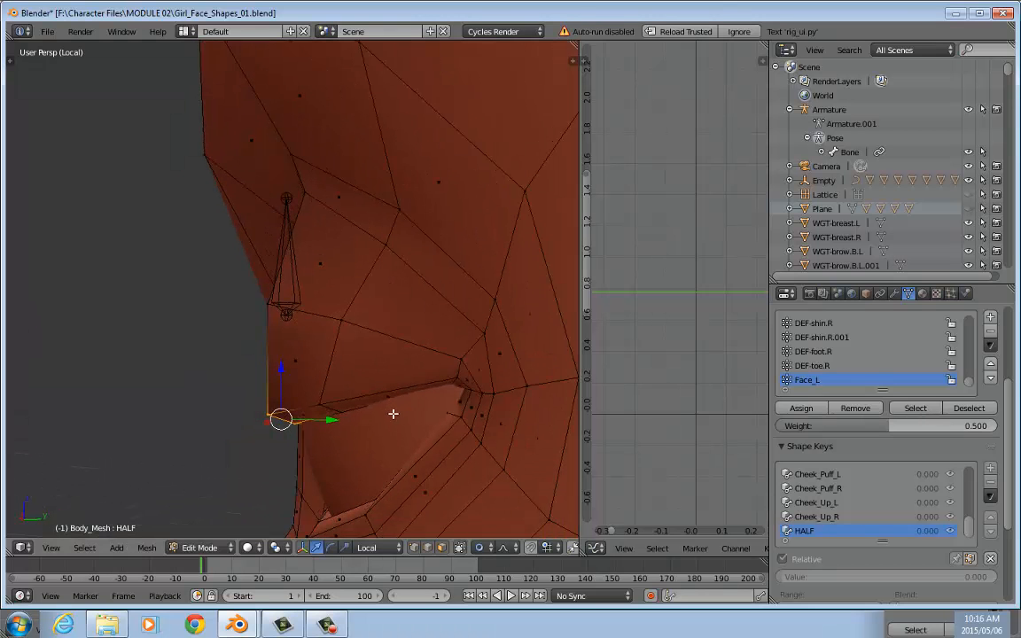
pyautogui.press('Tab')
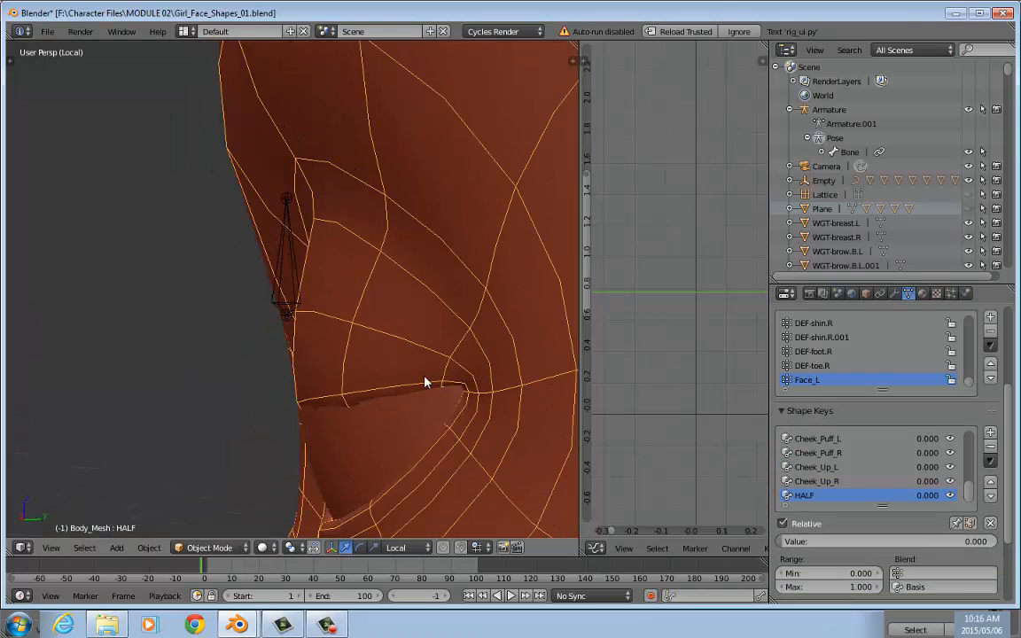
# - Set Upper_Lids_Down_L to 0 and try out the HALF shape key's value, leaving it at 0
pyautogui.scroll(11, 892, 479)
pyautogui.scroll(-5, 893, 477)
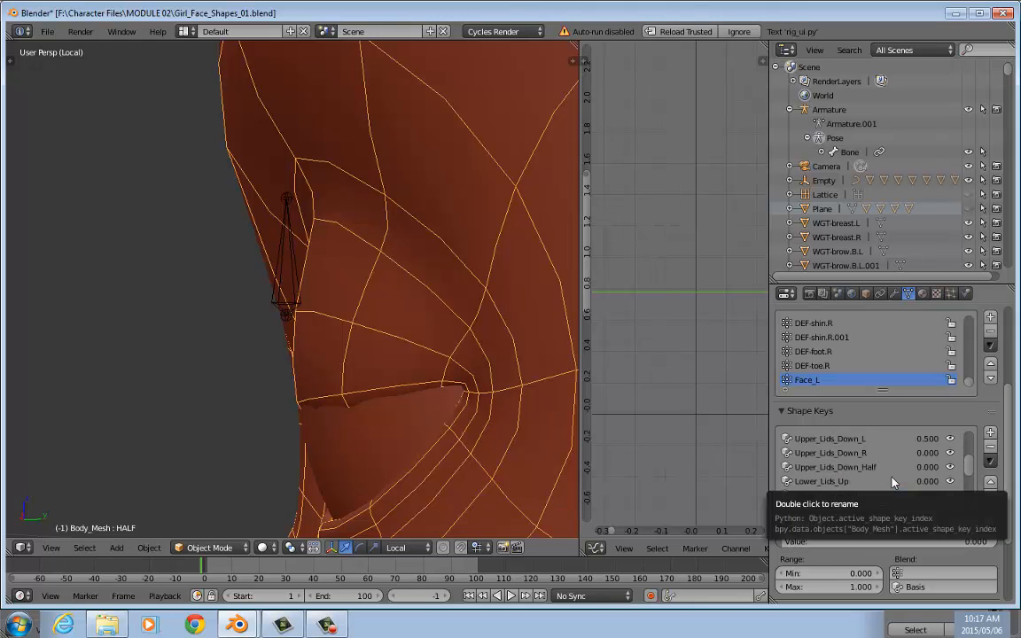
pyautogui.click(855, 439)
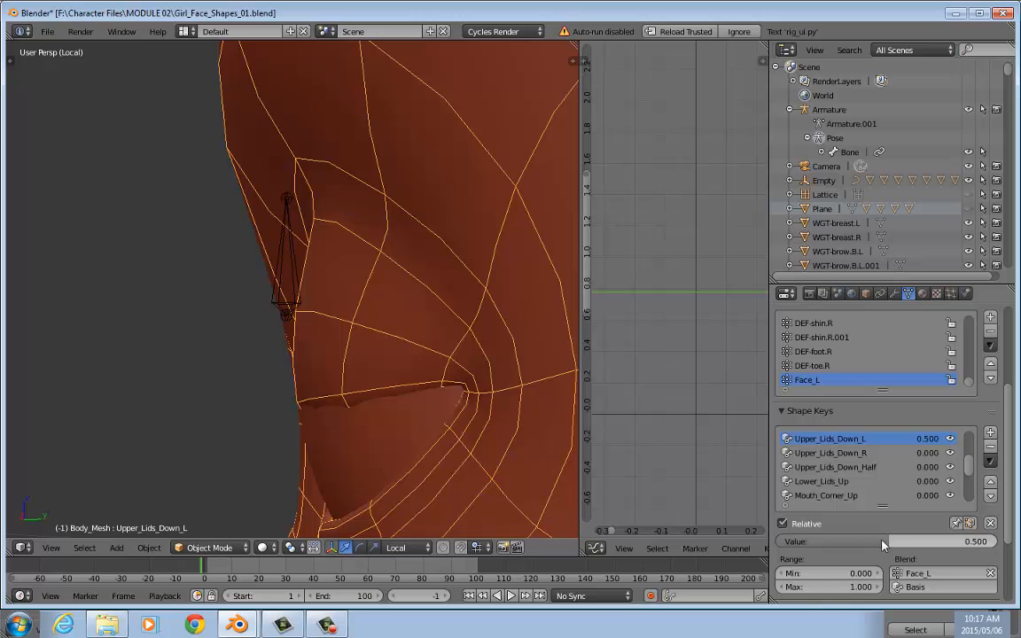
pyautogui.moveTo(882, 544); pyautogui.dragTo(780, 542)
pyautogui.scroll(-6, 850, 479)
pyautogui.click(808, 497)
pyautogui.moveTo(787, 540)
pyautogui.mouseDown()
pyautogui.moveTo(1010, 540)
pyautogui.moveTo(778, 541)
pyautogui.mouseUp()
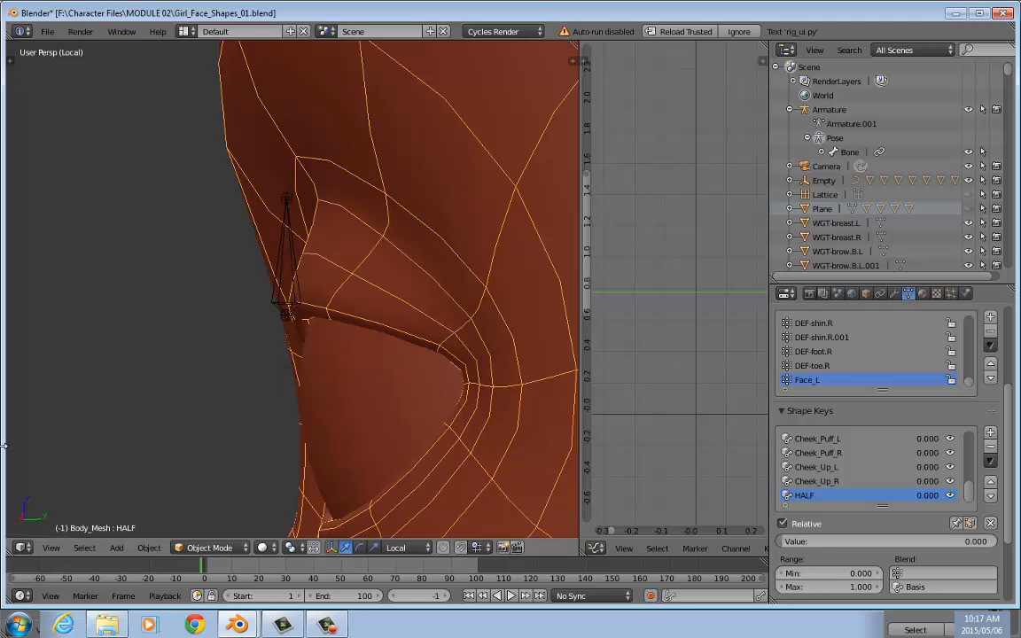
# - Reopen the saved Girl_Face_Shapes_01.blend from the recent files, discarding the HALF shape key demonstration
pyautogui.click(46, 31)
pyautogui.moveTo(109, 291)
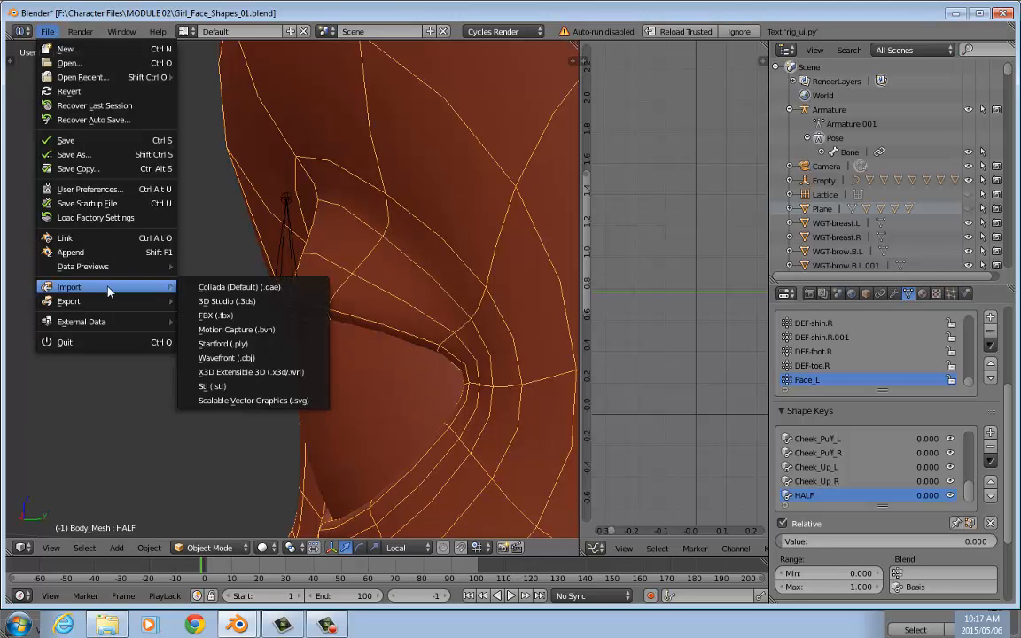
pyautogui.moveTo(111, 78)
pyautogui.click(206, 70)
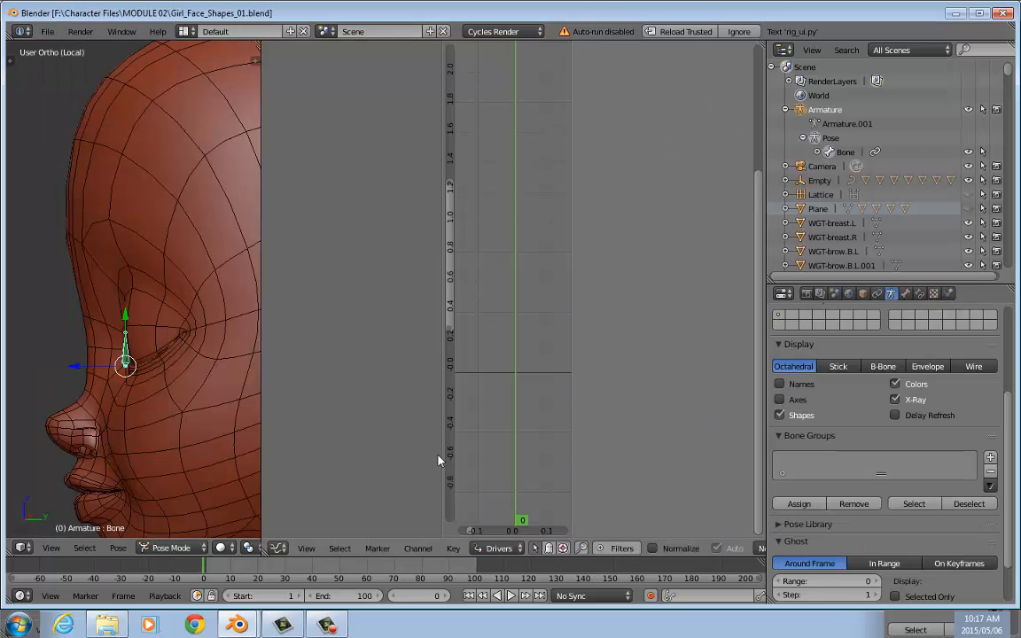
# - Move the eyelid bone along its local Y axis and check the lid closing in profile and three-quarter view
pyautogui.moveTo(125, 312)
pyautogui.mouseDown()
pyautogui.moveTo(130, 270)
pyautogui.moveTo(131, 324)
pyautogui.mouseUp()
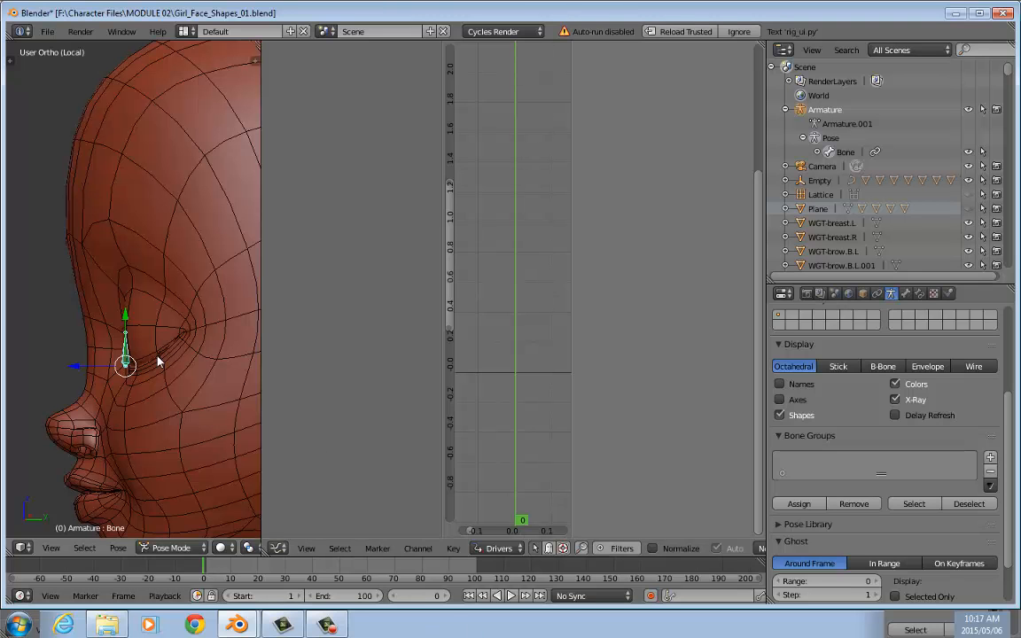
pyautogui.moveTo(158, 360); pyautogui.dragTo(71, 392, button='middle')
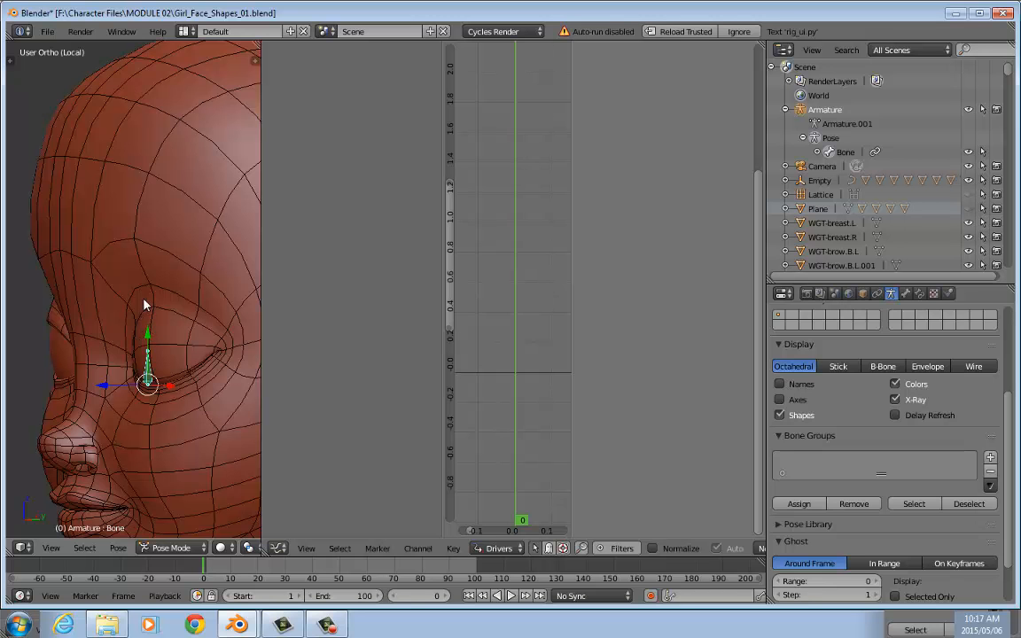
pyautogui.moveTo(141, 376); pyautogui.dragTo(101, 410, button='middle')
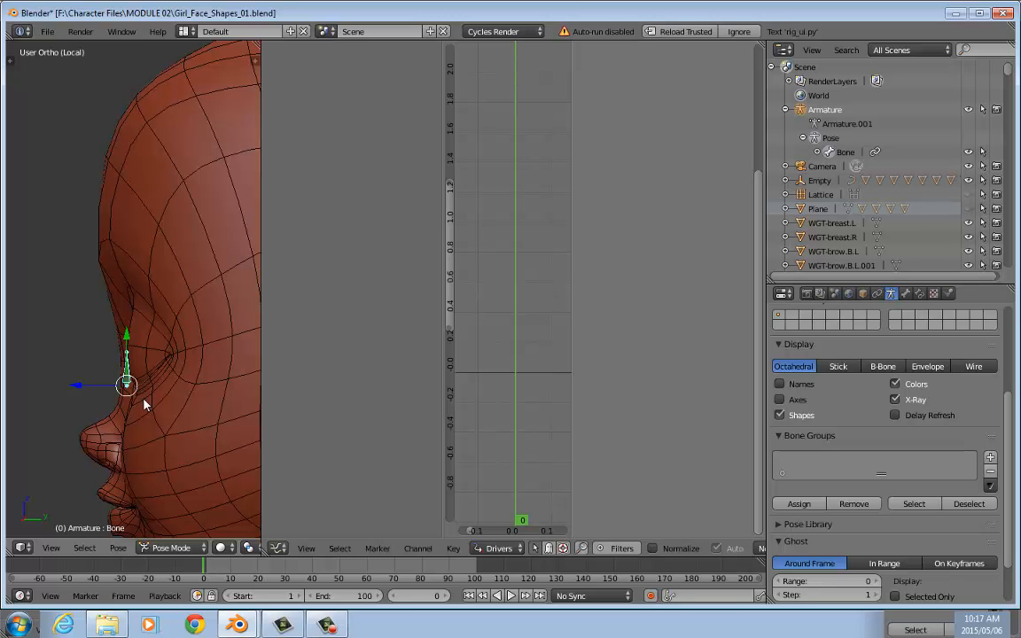
pyautogui.moveTo(128, 343); pyautogui.dragTo(162, 389)
# - Select the body mesh and review the two lid driver curves and the closed eyelid in profile and from the front
pyautogui.rightClick(189, 282)
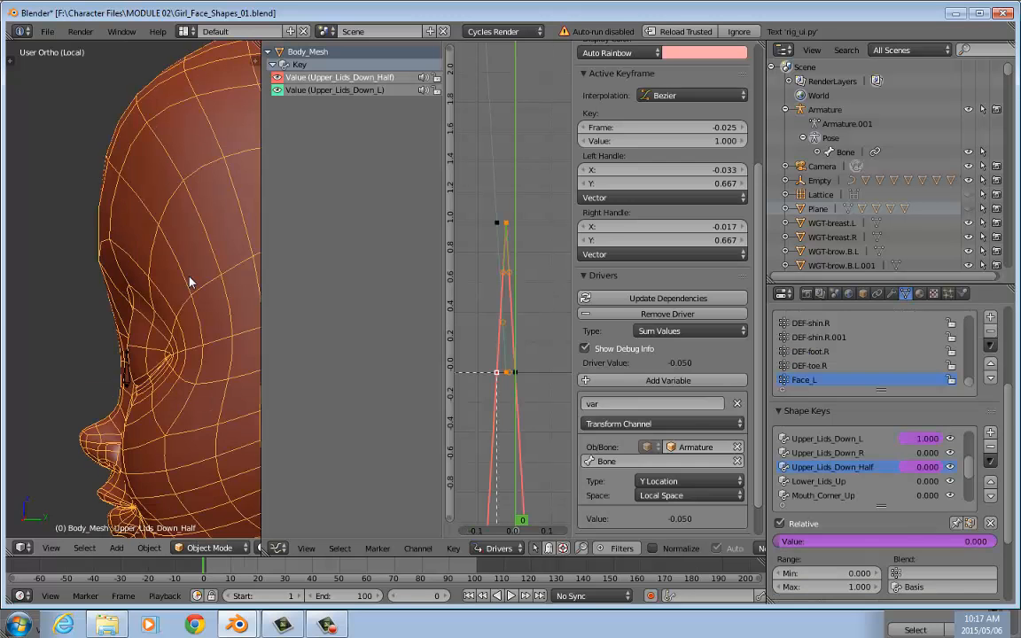
pyautogui.scroll(2, 512, 296)
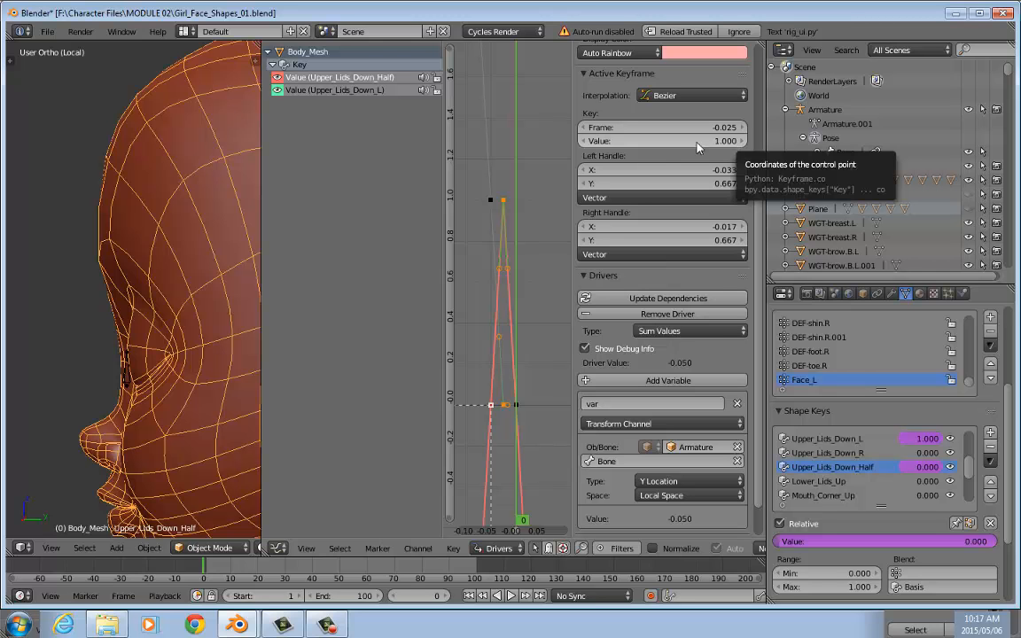
pyautogui.scroll(5, 167, 370)
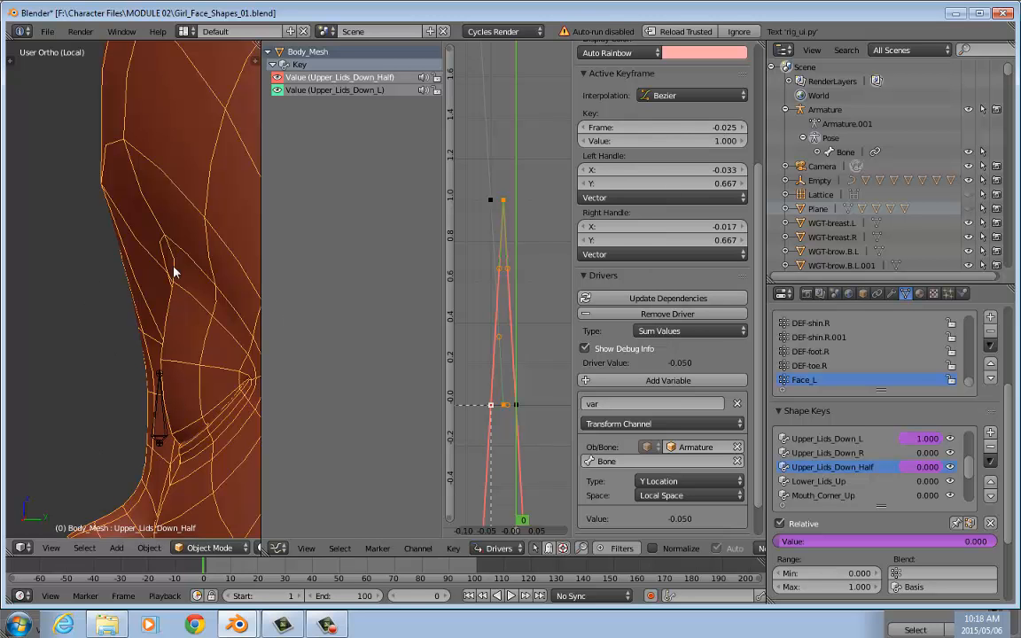
pyautogui.moveTo(168, 485); pyautogui.dragTo(12, 453, button='middle')
pyautogui.scroll(-4, 180, 483)
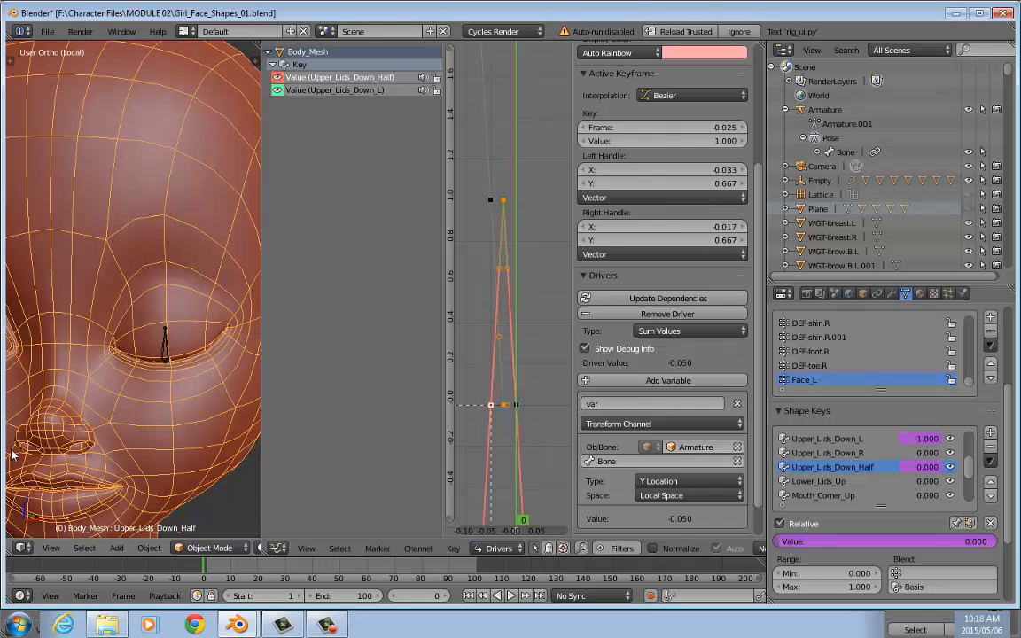
pyautogui.moveTo(219, 513); pyautogui.dragTo(227, 511, button='middle')
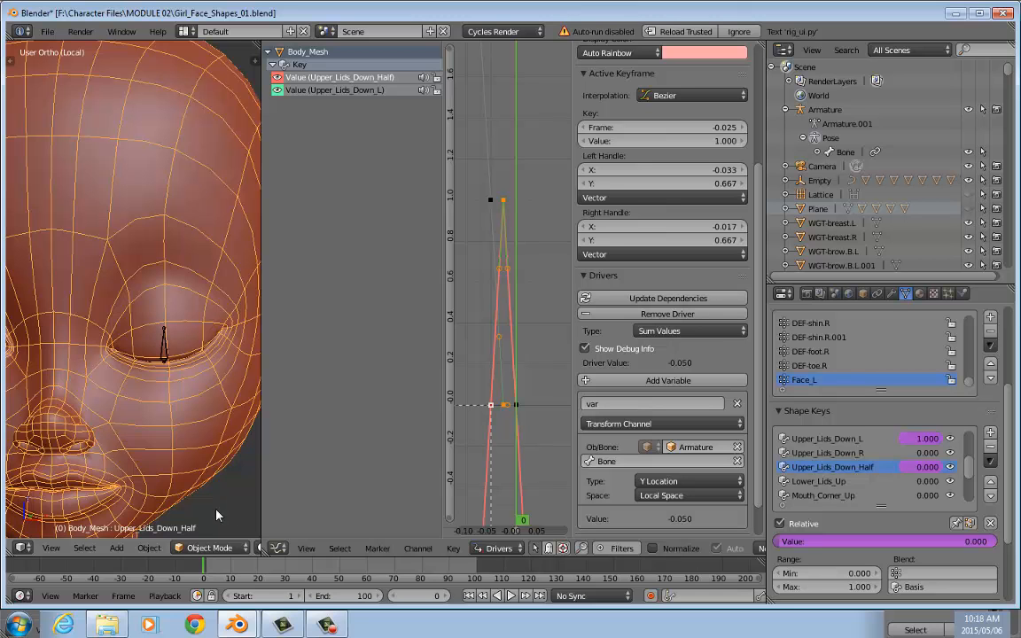
pyautogui.click(327, 625)
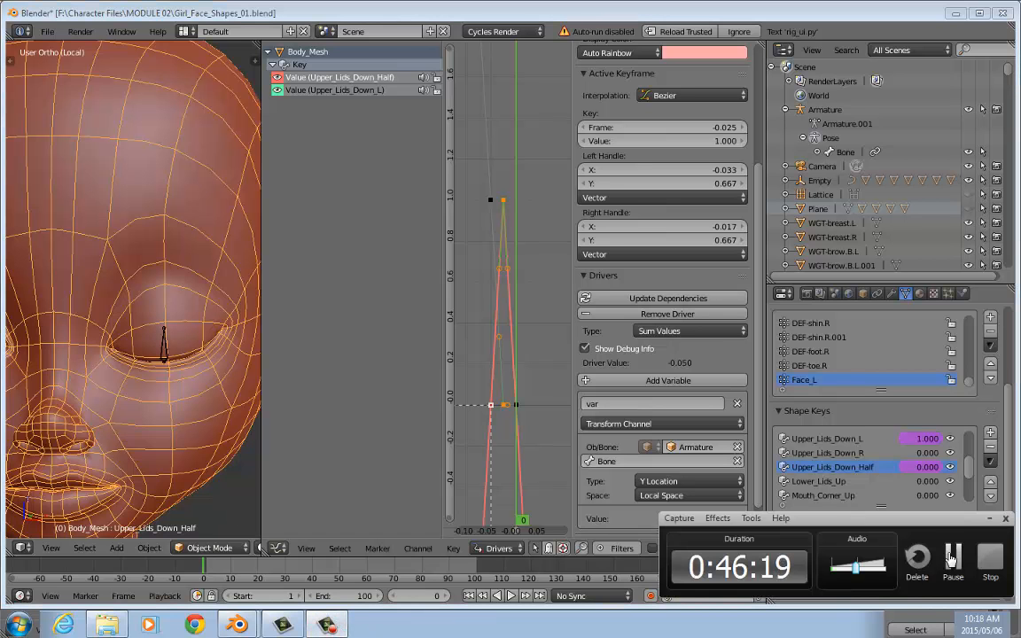